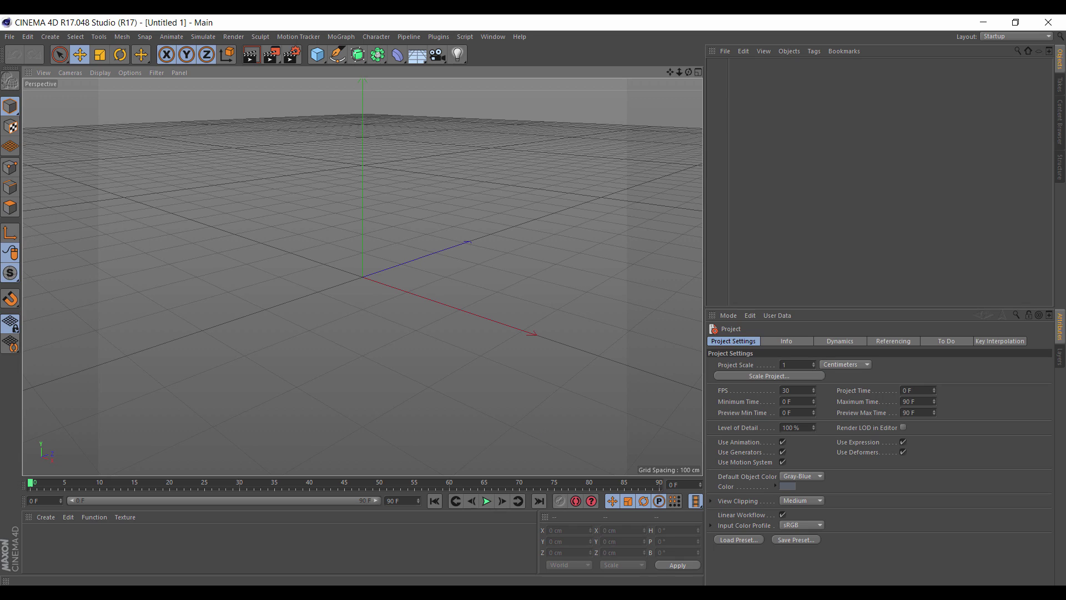
Look at the LED bulb reference picture in the Images folder in File Explorer and return to Cinema 4D.
mouse_move(566, 592)
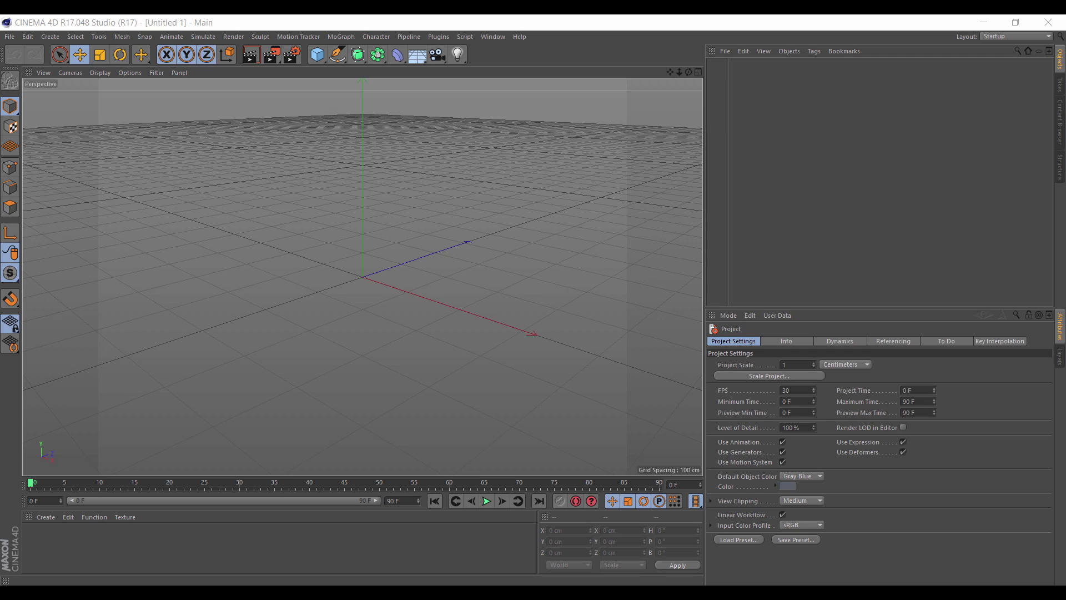
left_click_drag(1065, 56, 427, 143)
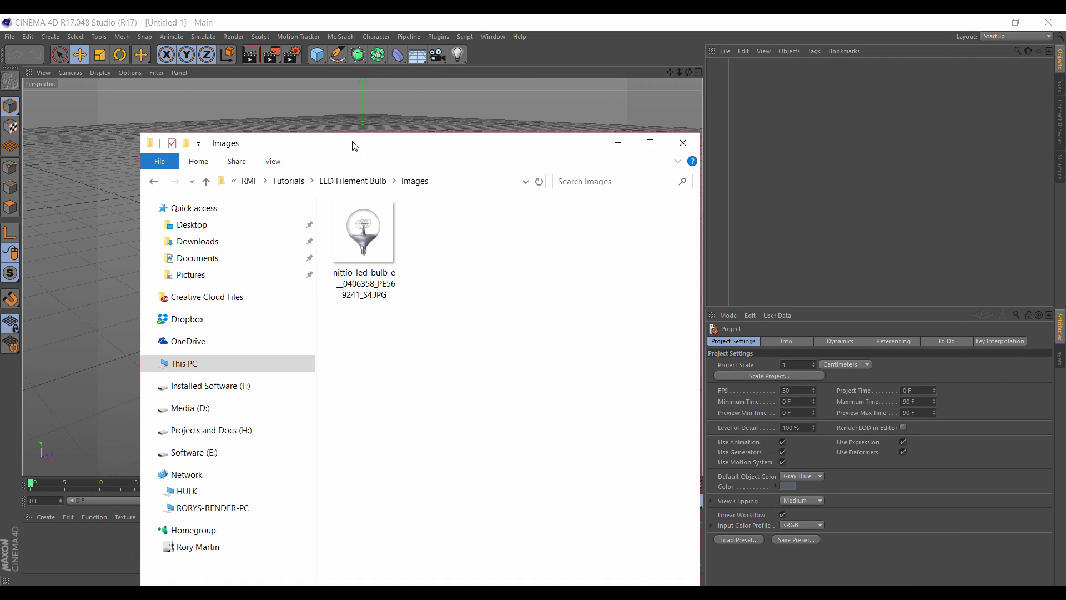
key("alt+Tab")
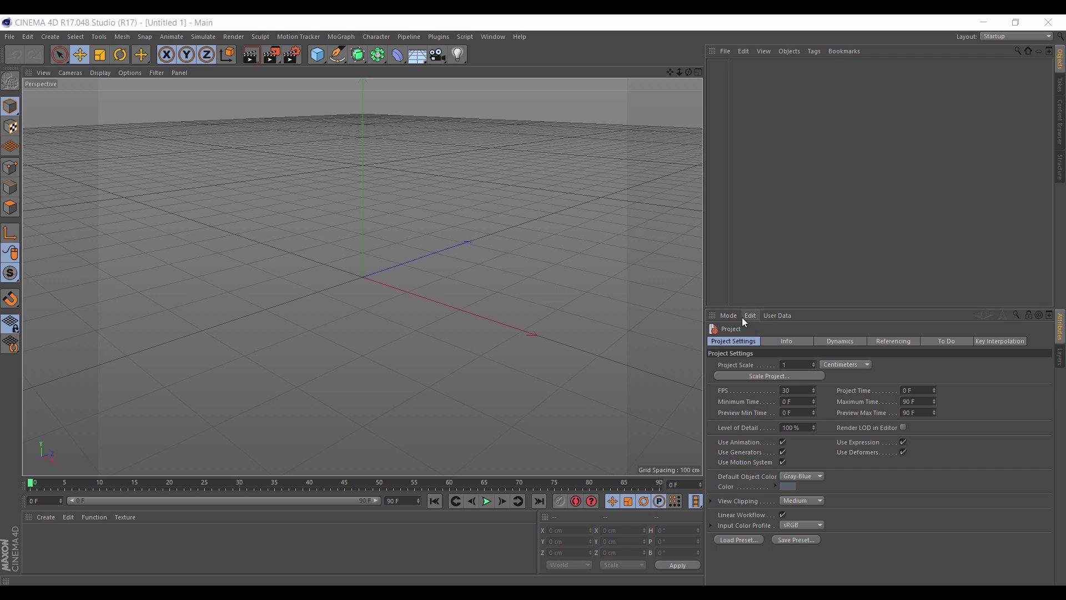
Load the nittio-led-bulb JPG from the Images folder as the Front view's background picture.
left_click(700, 74)
left_click(699, 73)
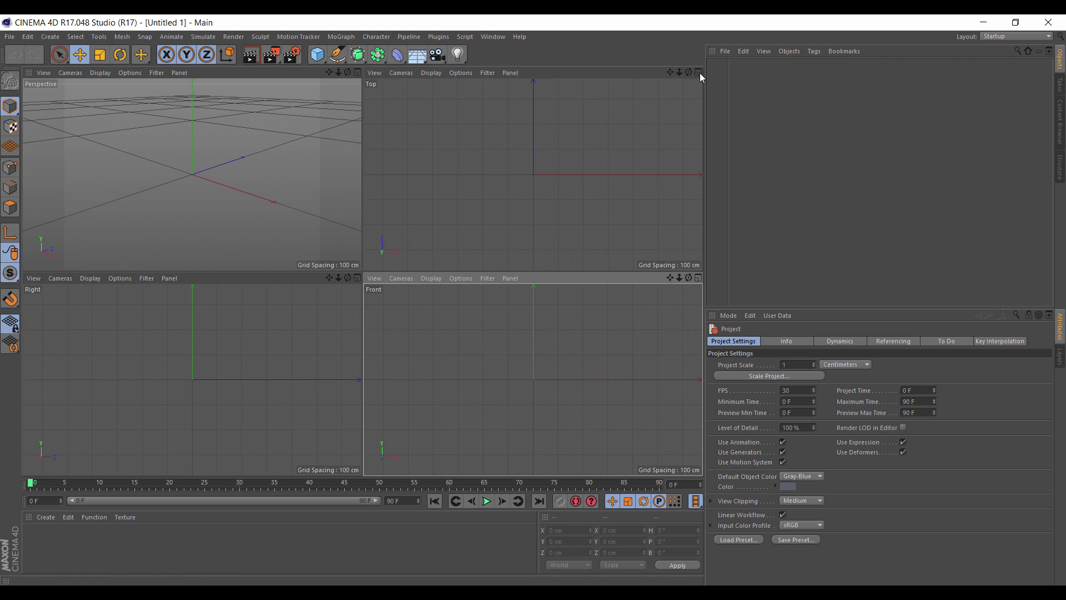
key("F4")
left_click(100, 73)
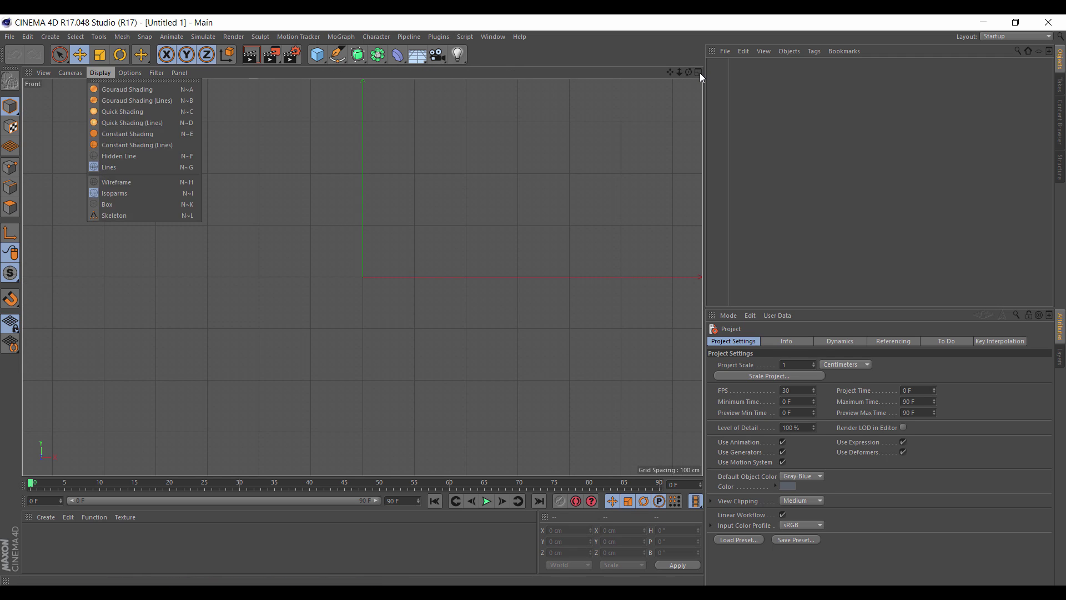
mouse_move(130, 73)
left_click(147, 283)
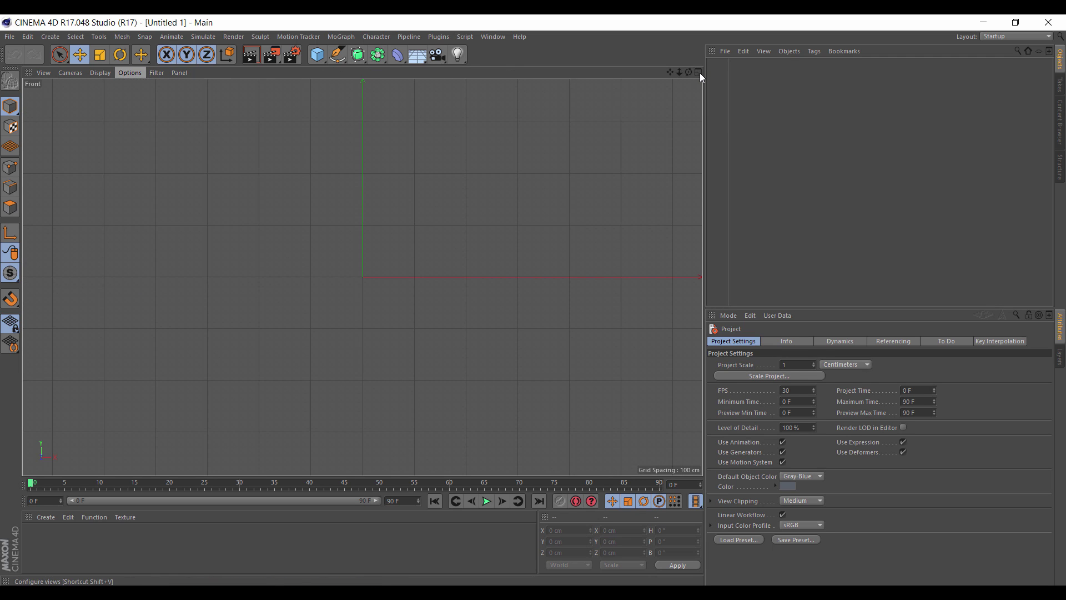
left_click(848, 341)
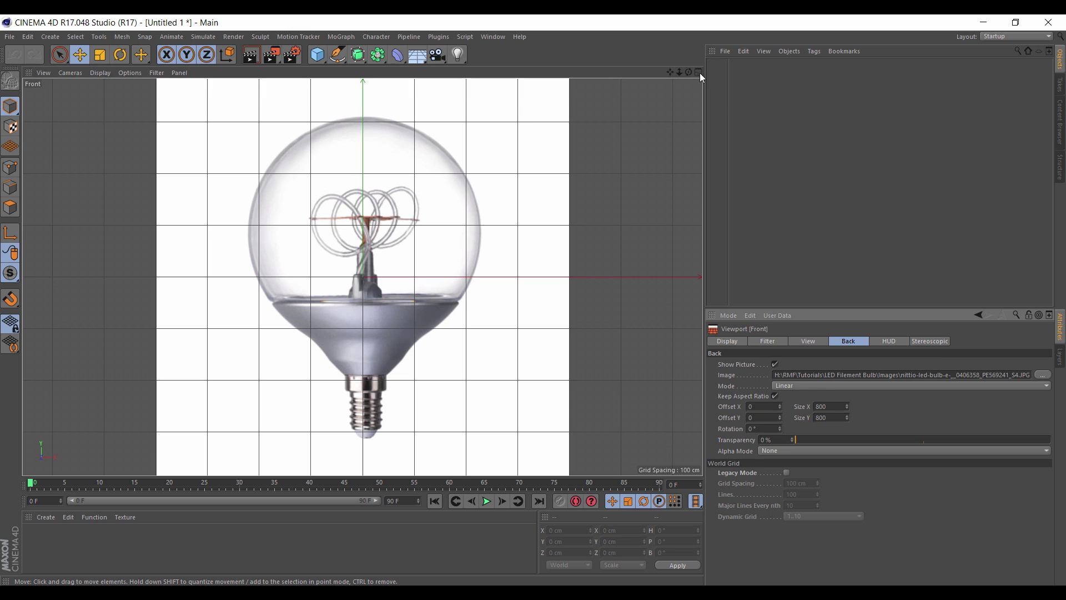
left_click(699, 75)
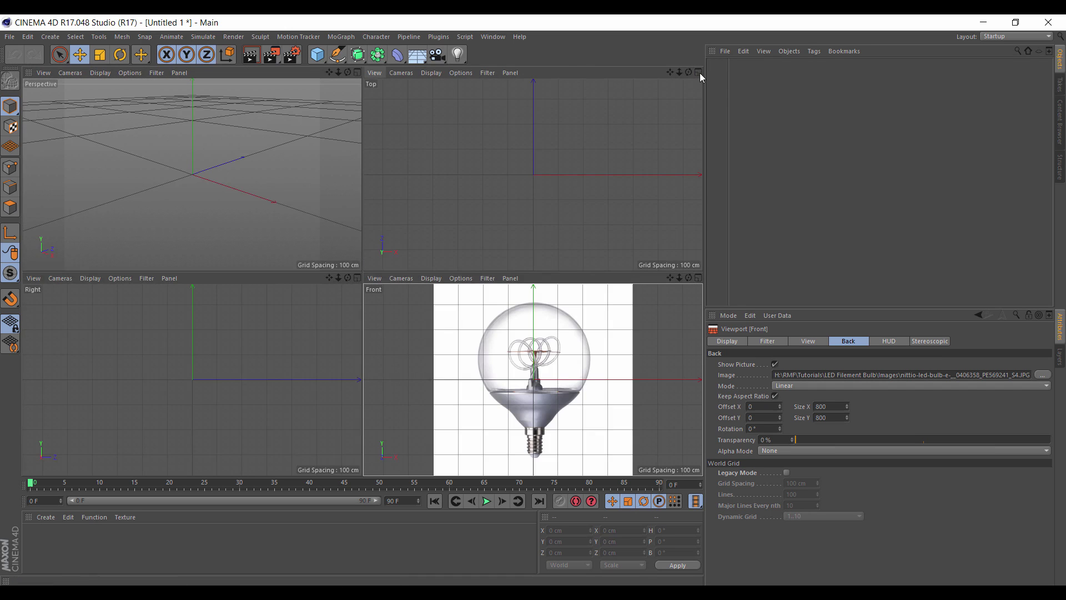
key("F1")
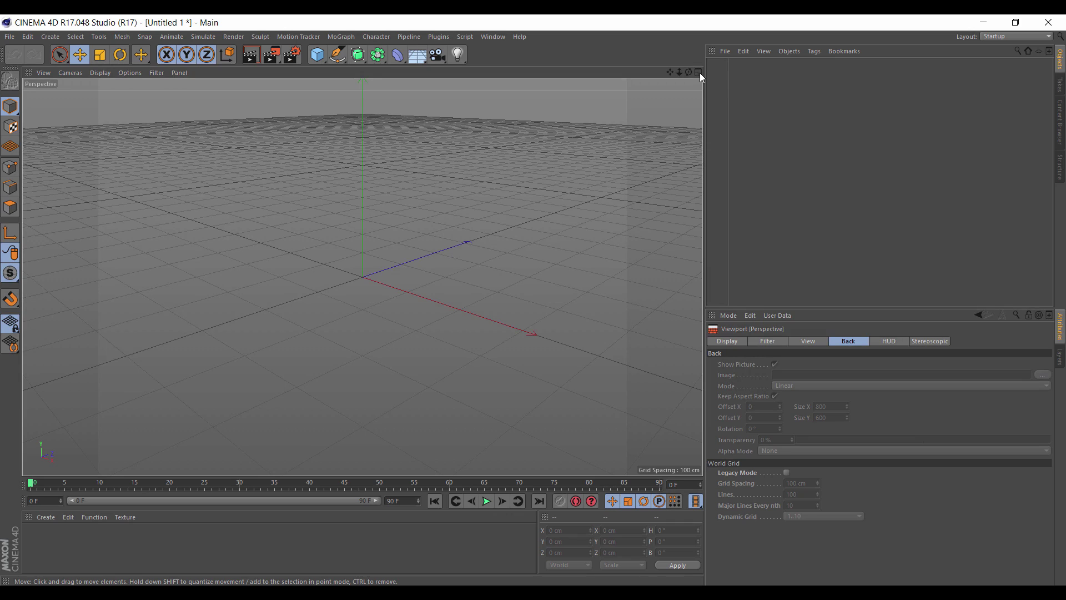
left_click(700, 75)
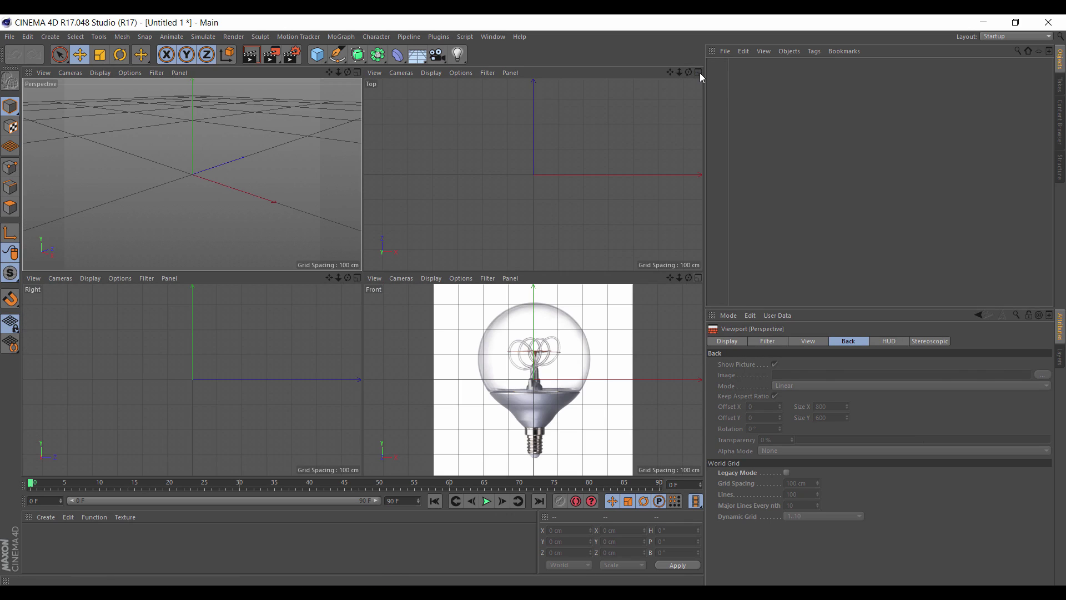
key("F4")
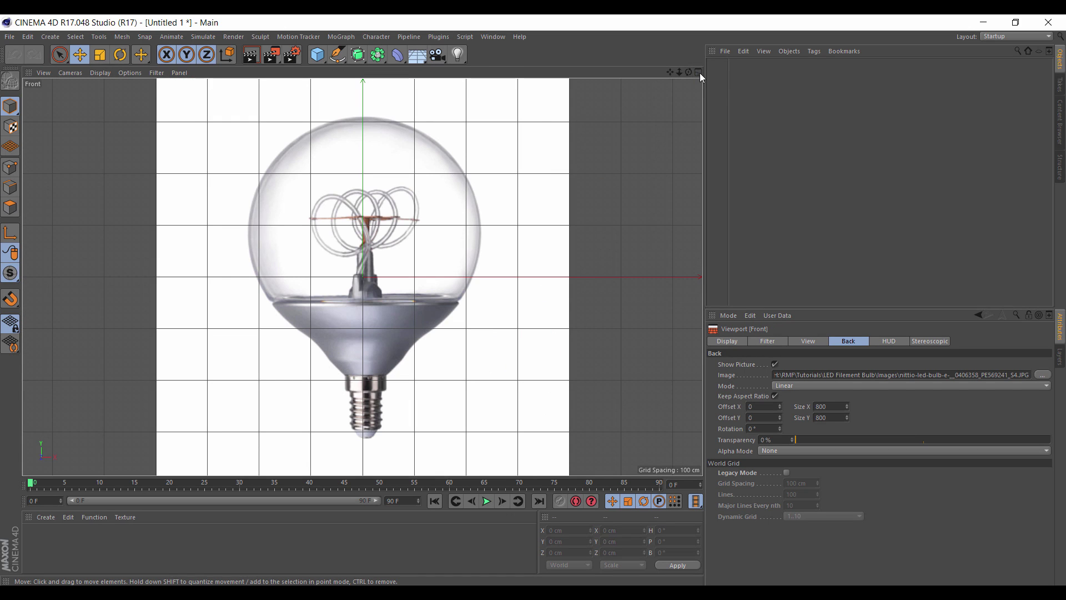
Add a sphere at the origin and enlarge it to a radius of about 220 cm, matching the bulb's glass width.
left_click(700, 74)
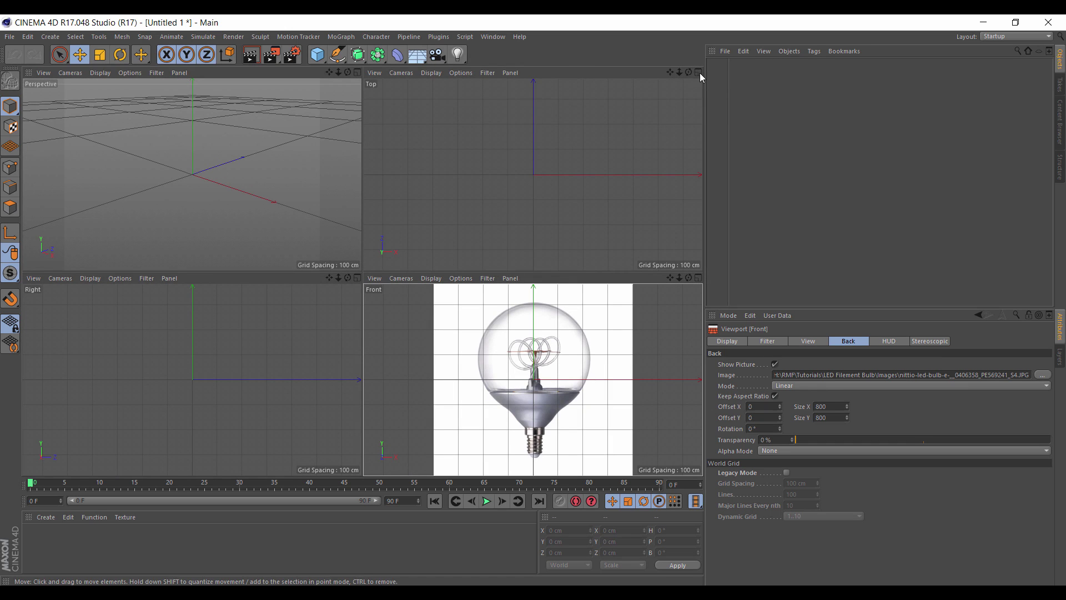
left_click(317, 54)
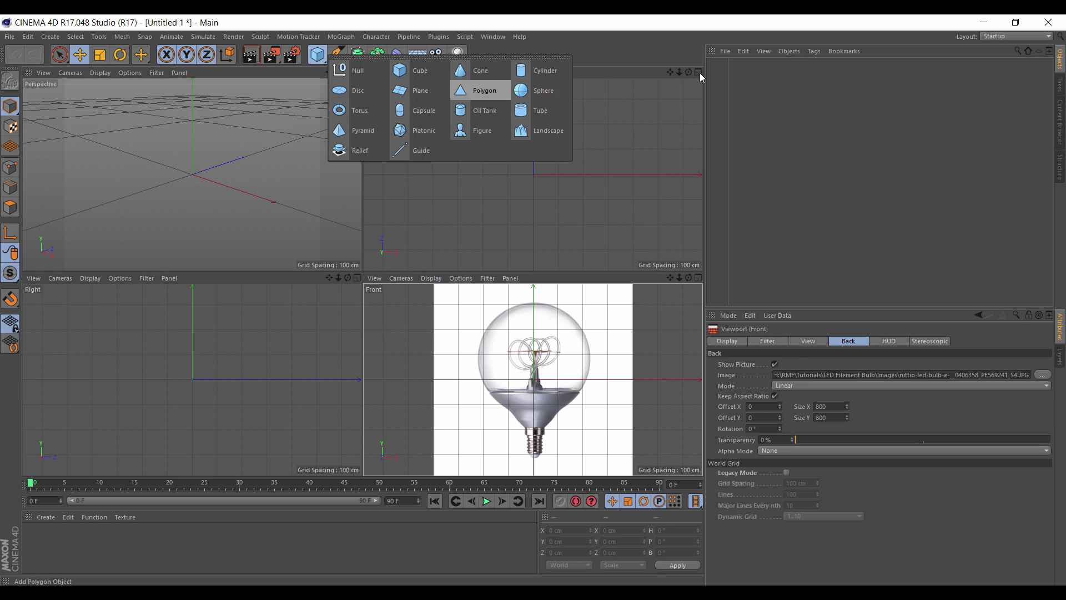
left_click(541, 90)
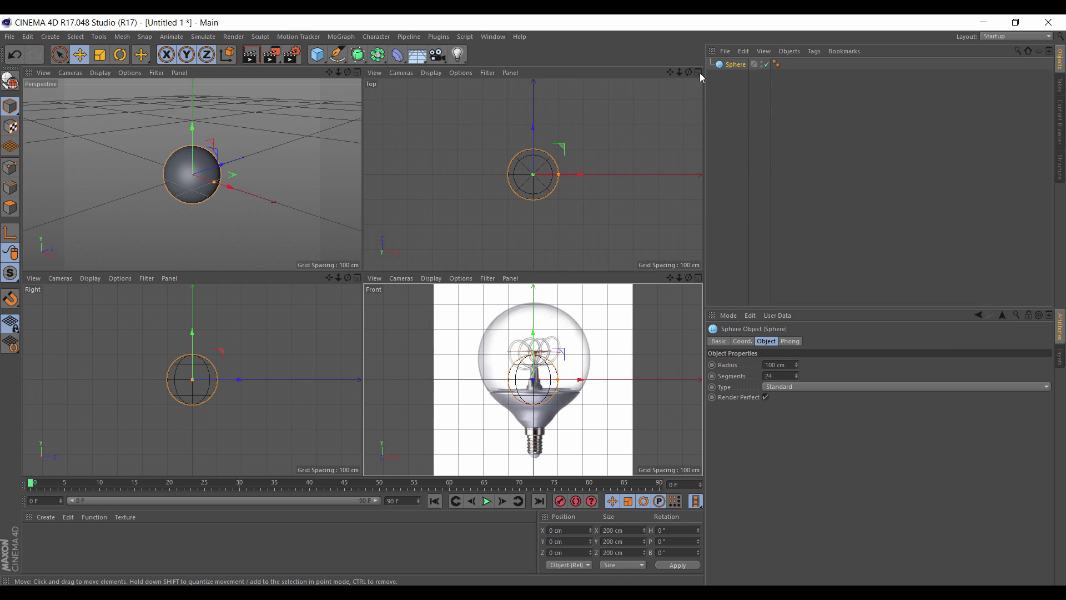
mouse_move(558, 380)
left_mouse_down()
mouse_move(587, 380)
mouse_move(560, 329)
left_mouse_up()
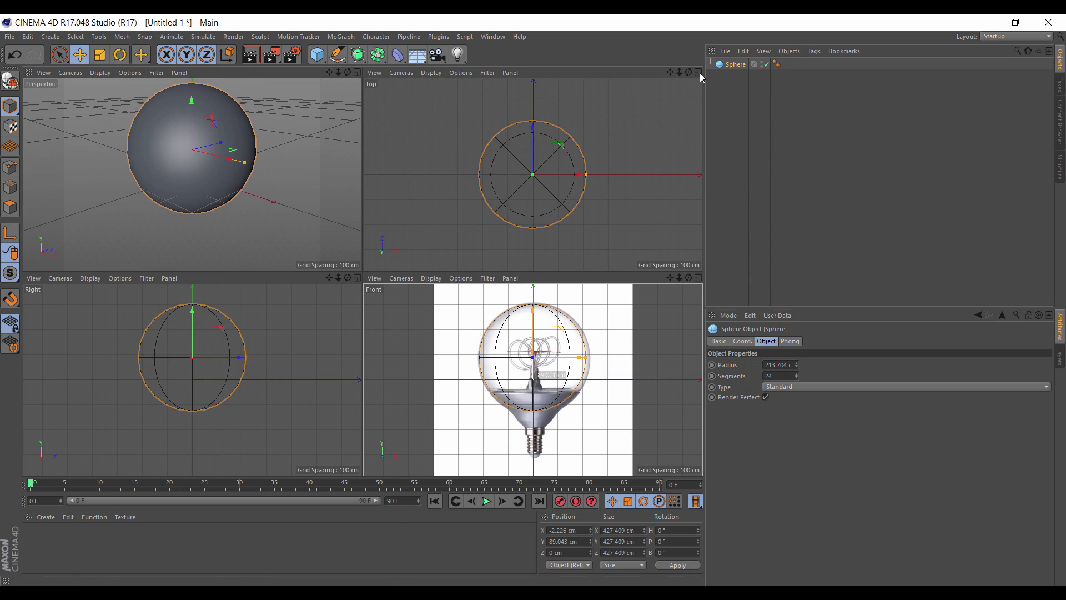
key("ctrl+z")
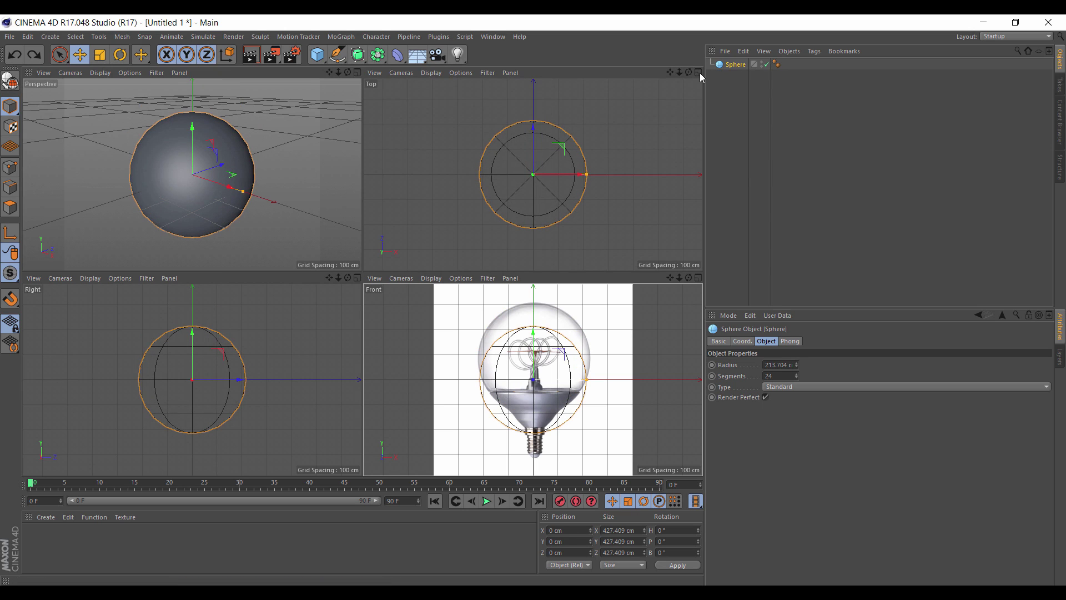
left_click_drag(587, 380, 588, 379)
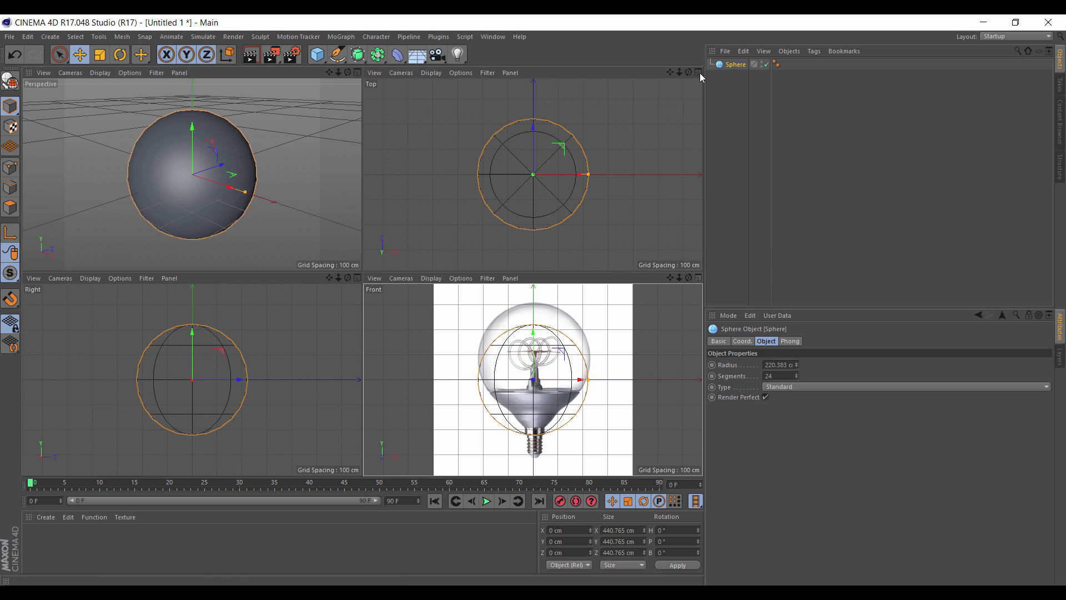
Align the Front view's background picture with the sphere by setting its offset to X -4 and Y -88.
key("F4")
left_click(130, 72)
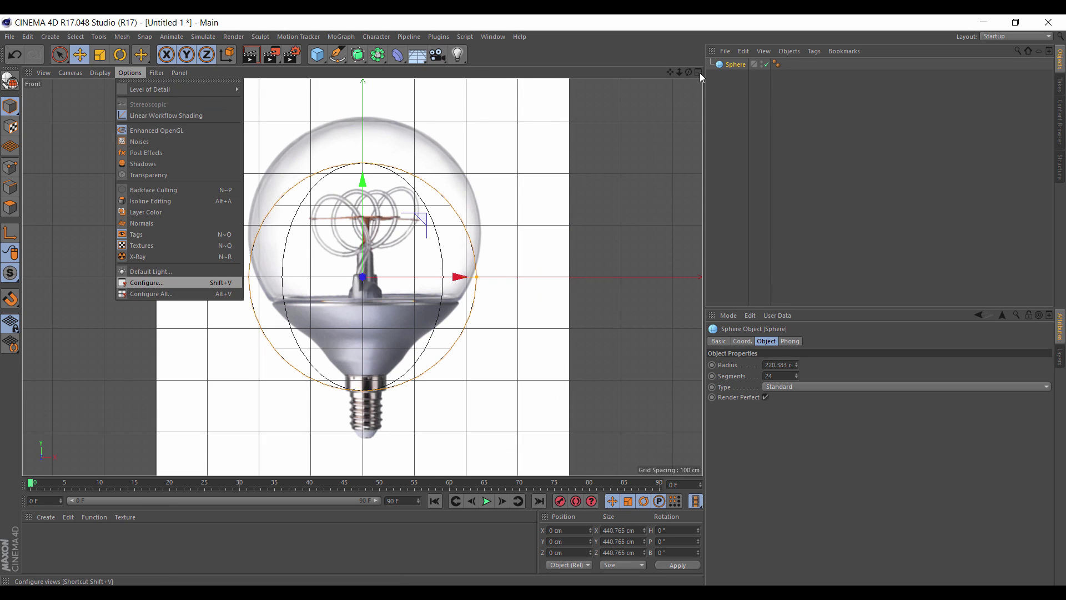
left_click(147, 282)
key("ctrl+z")
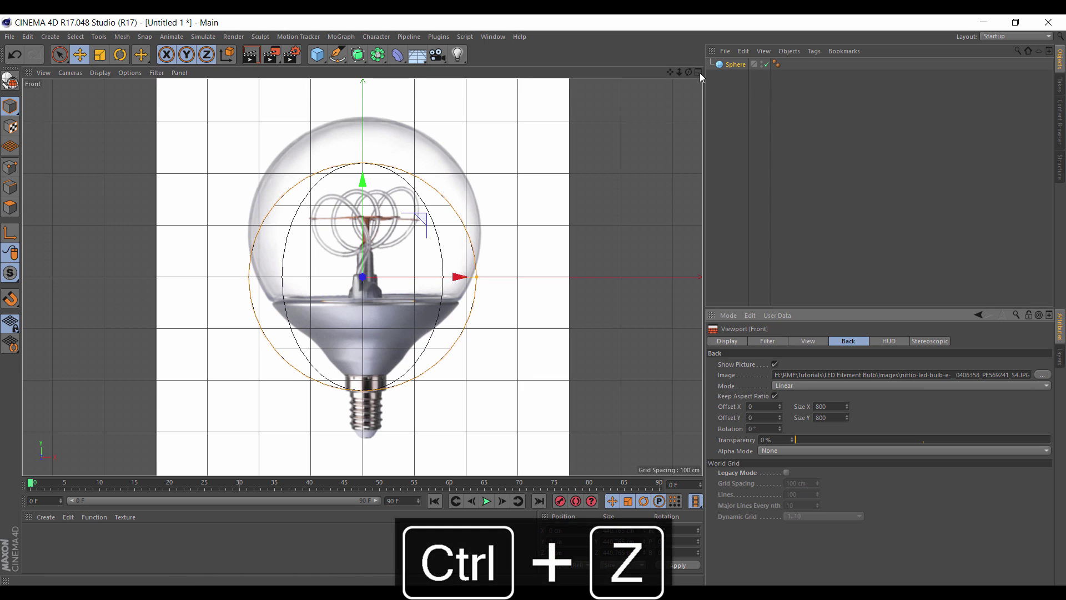
left_click_drag(779, 406, 780, 467)
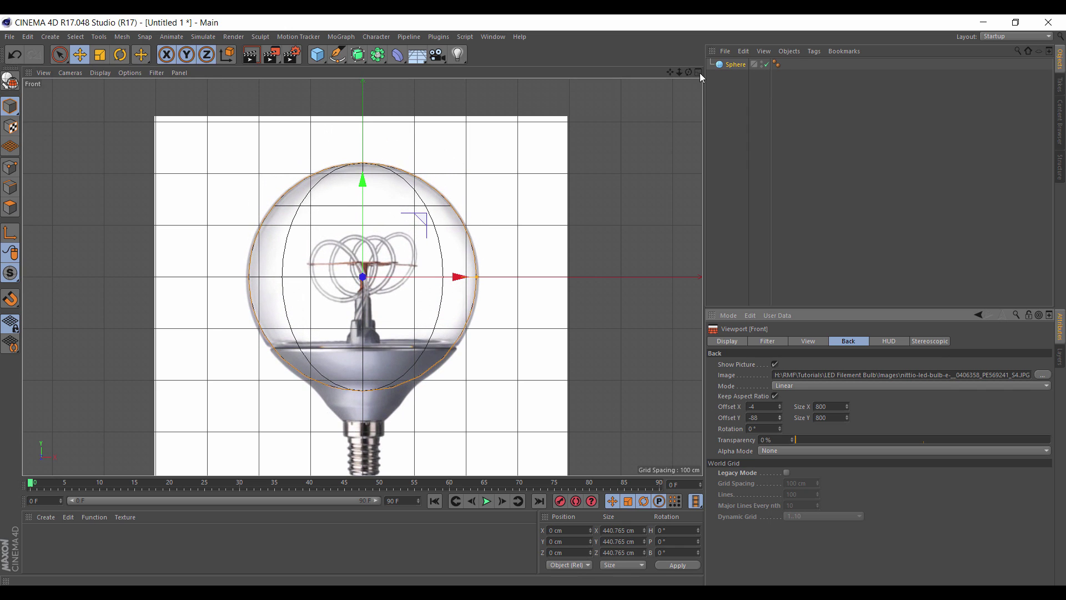
Enlarge the sphere to a radius of about 226 cm and set the background picture's offset to X -3 and Y -85.
left_click_drag(476, 277, 478, 277)
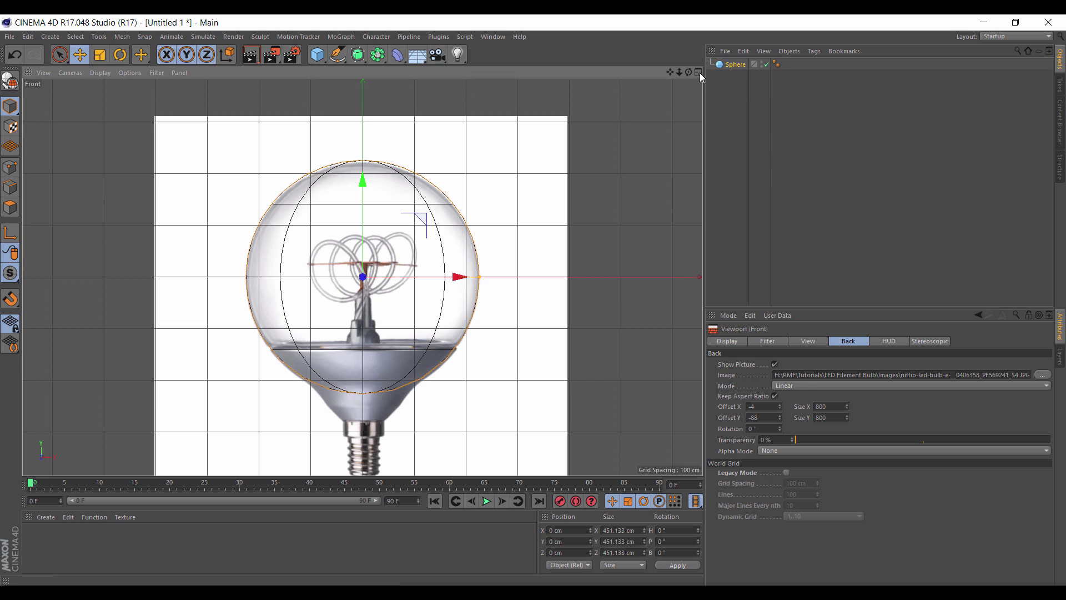
left_click(780, 419)
key("Up")
key("Up")
key("Up")
key("Up")
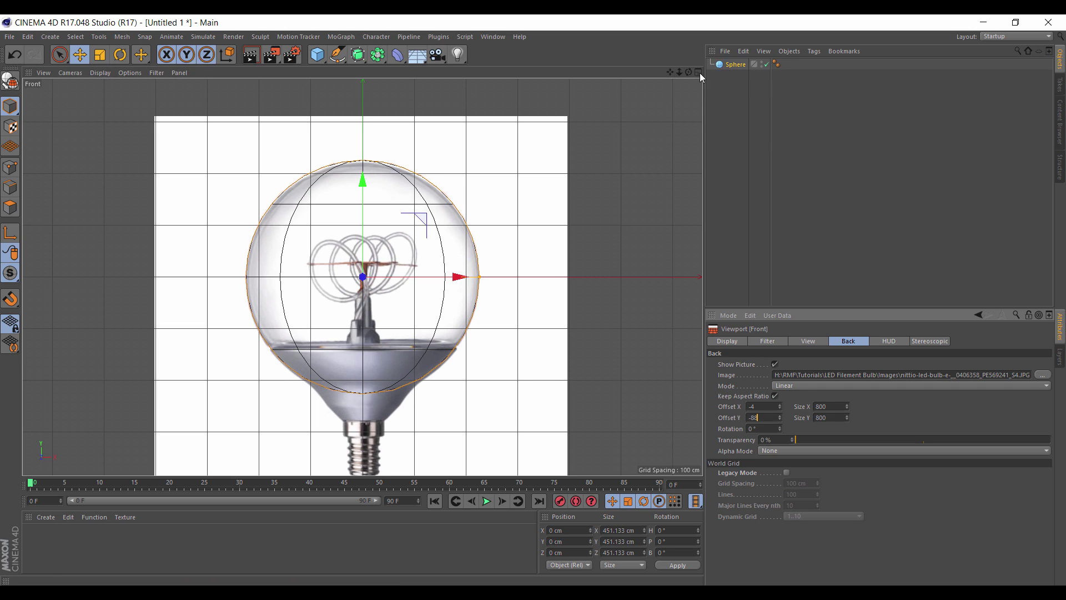
left_click_drag(779, 407, 779, 405)
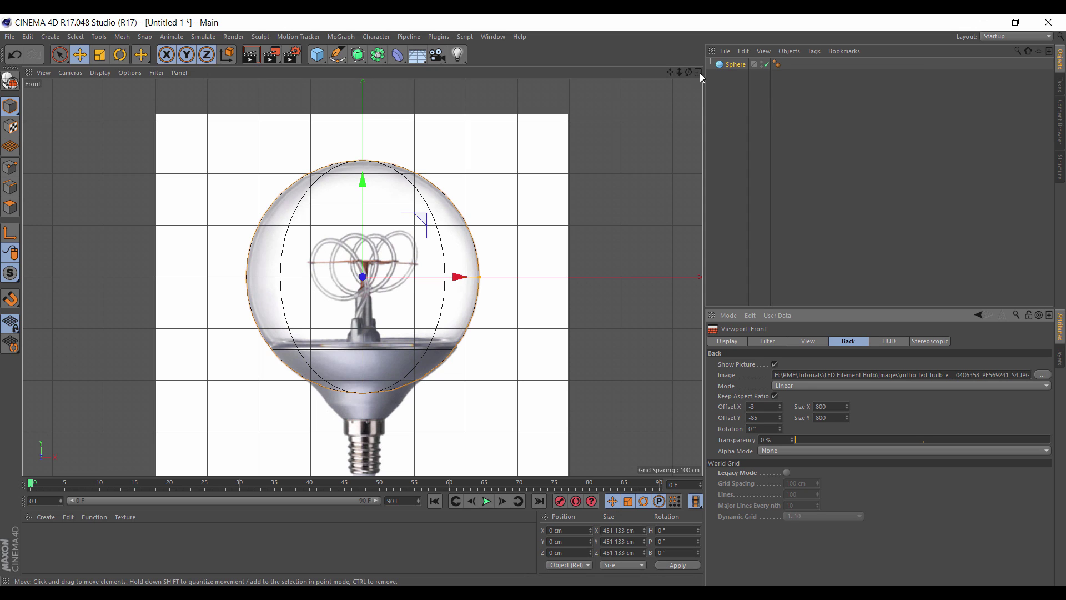
Display the Perspective view with Gouraud Shading (Lines) and show the sphere as a full wireframe in the Front view.
left_click(735, 64)
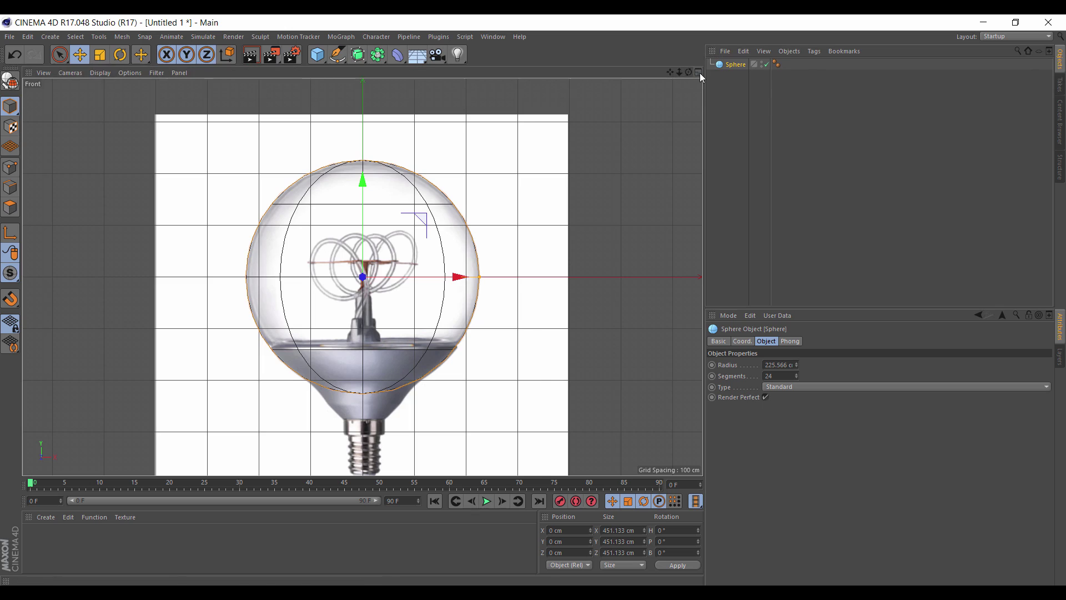
left_click(698, 72)
left_click(100, 72)
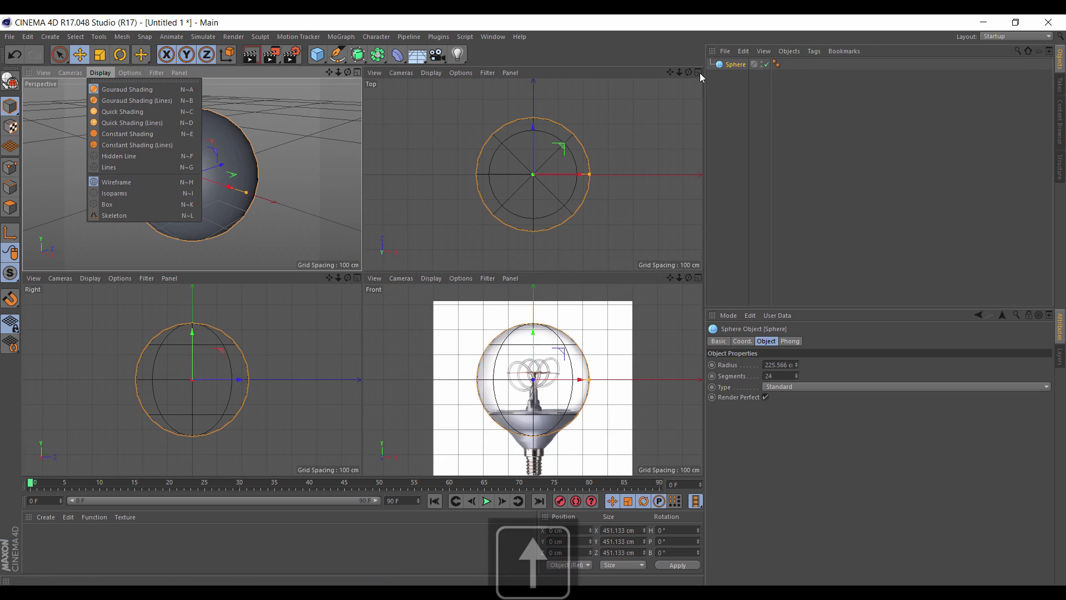
left_click(137, 101)
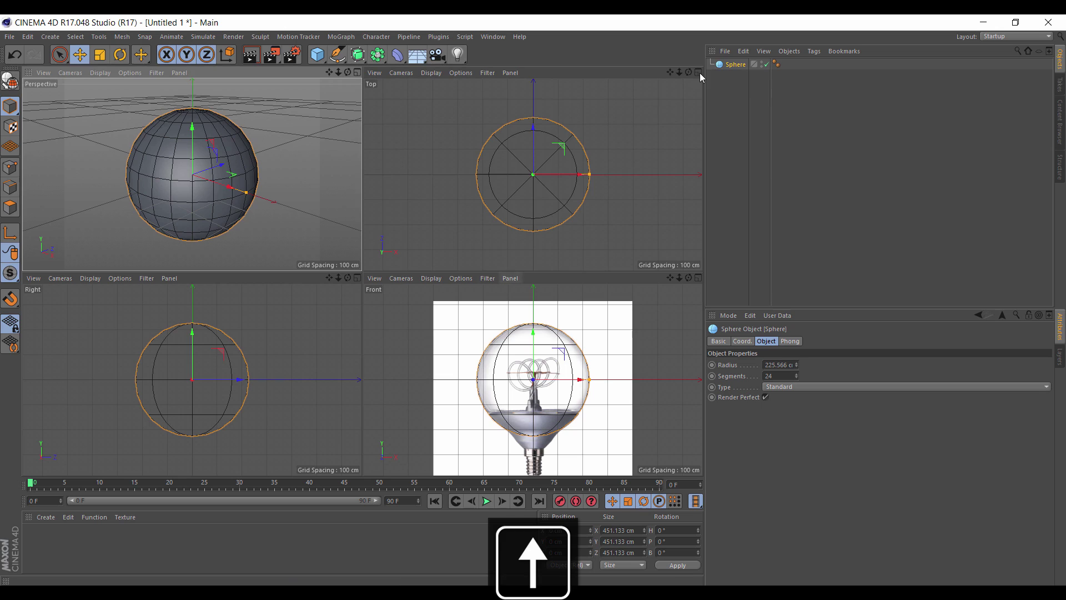
left_click(461, 278)
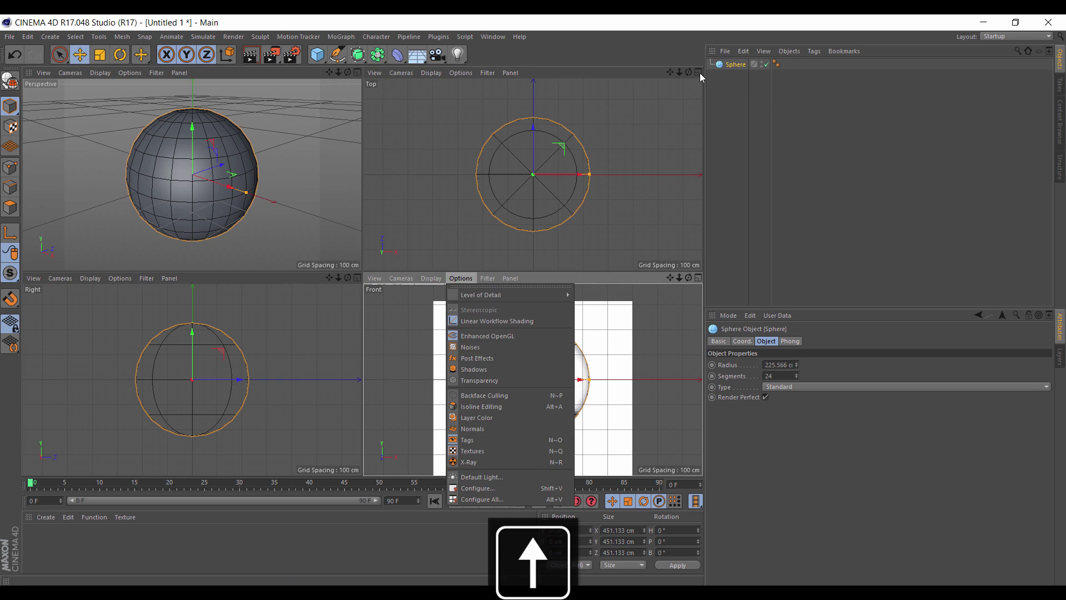
key("Left")
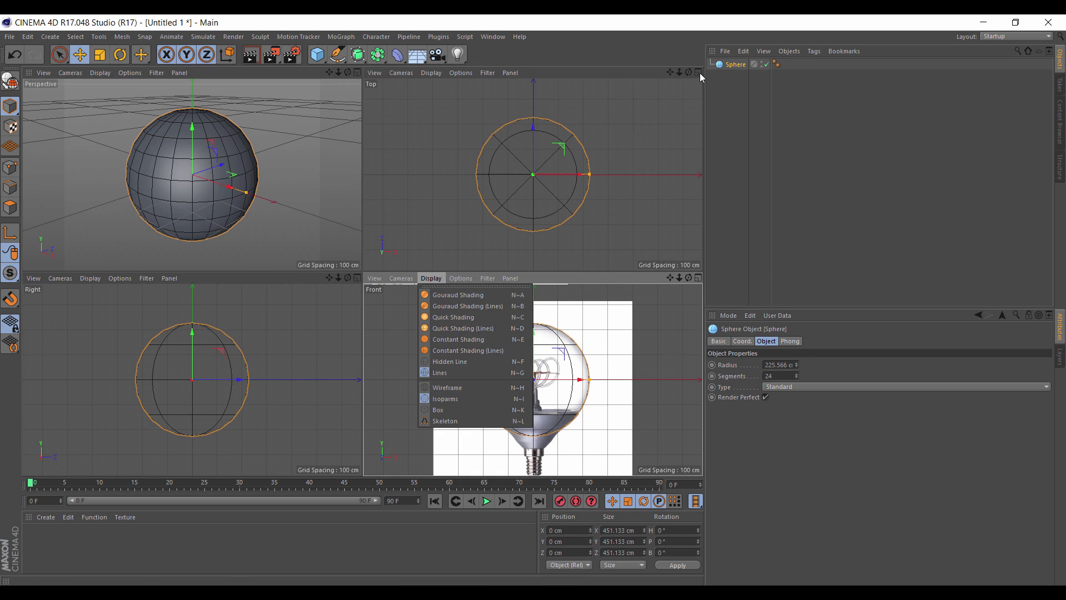
key("Return")
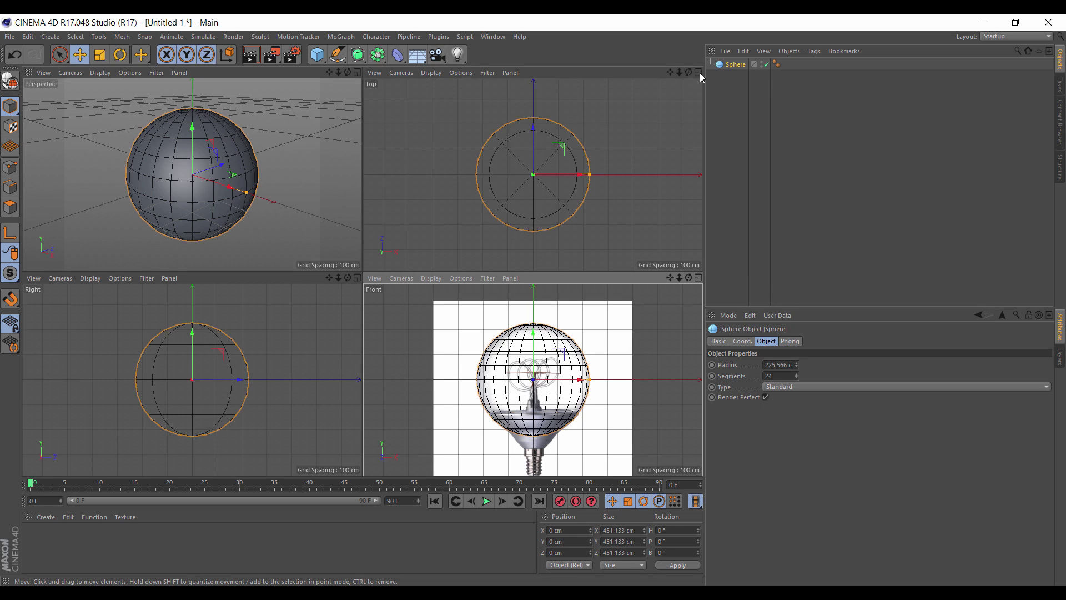
Increase the sphere's segments to 32, checking the mesh against the bulb picture in the Front view.
key("F4")
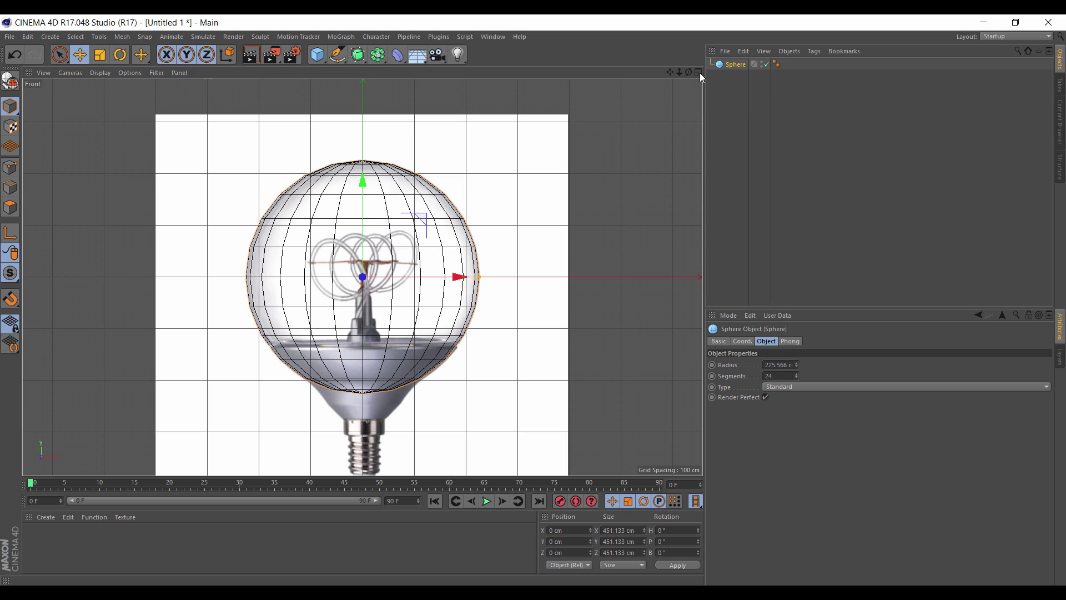
left_click(796, 374)
left_click(796, 374)
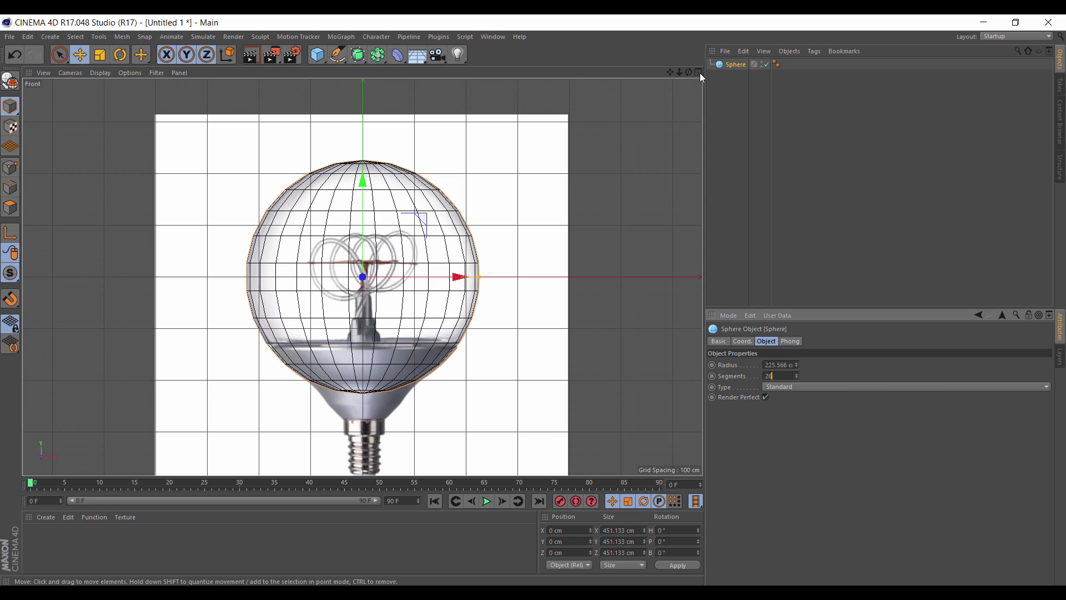
left_click(796, 375)
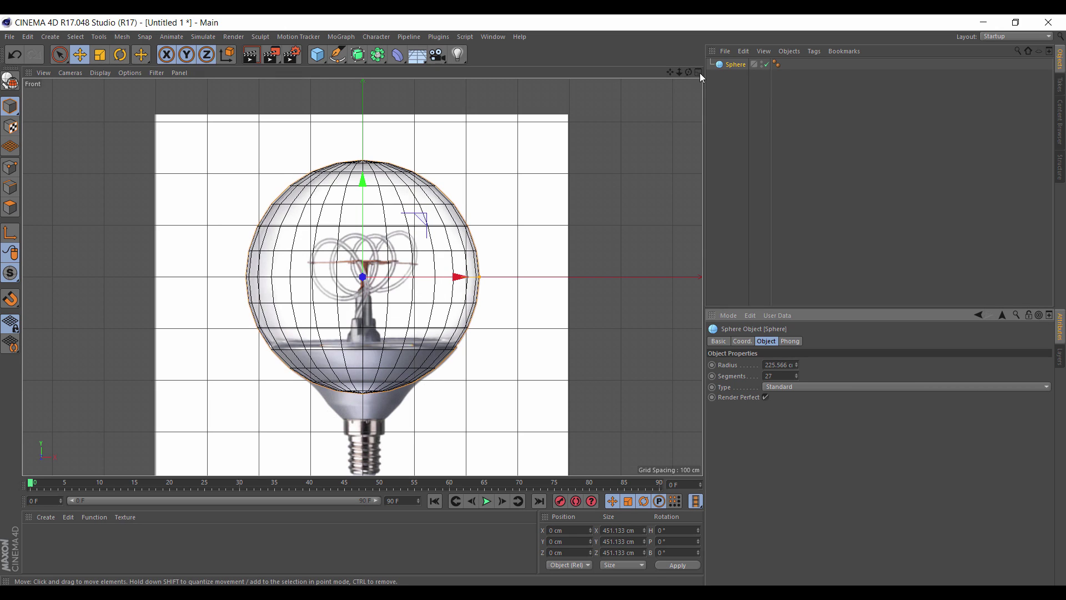
key("Return")
left_click(796, 374)
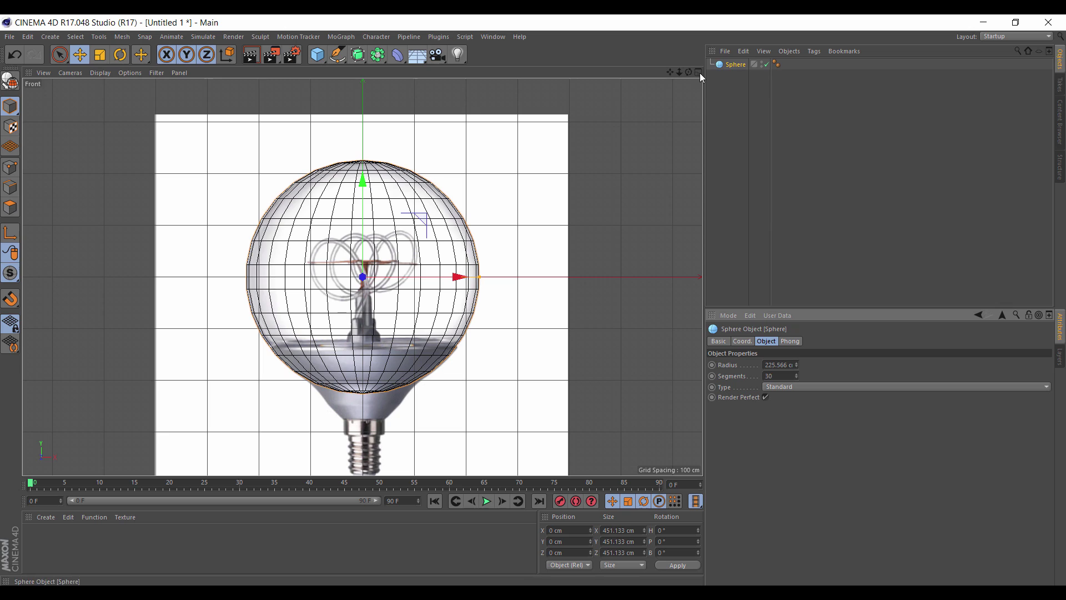
key("Up")
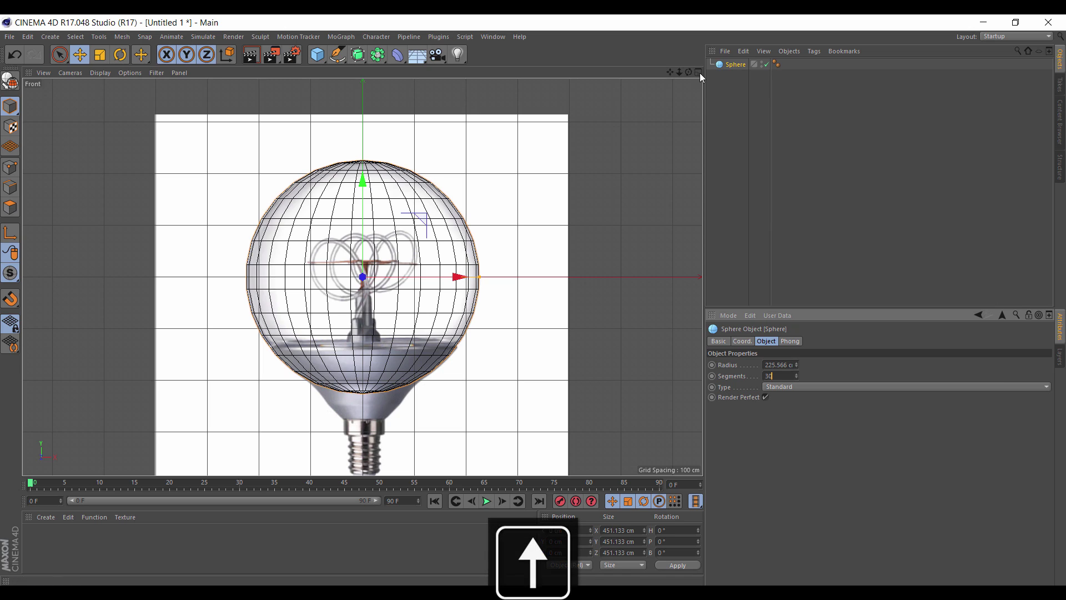
key("Up")
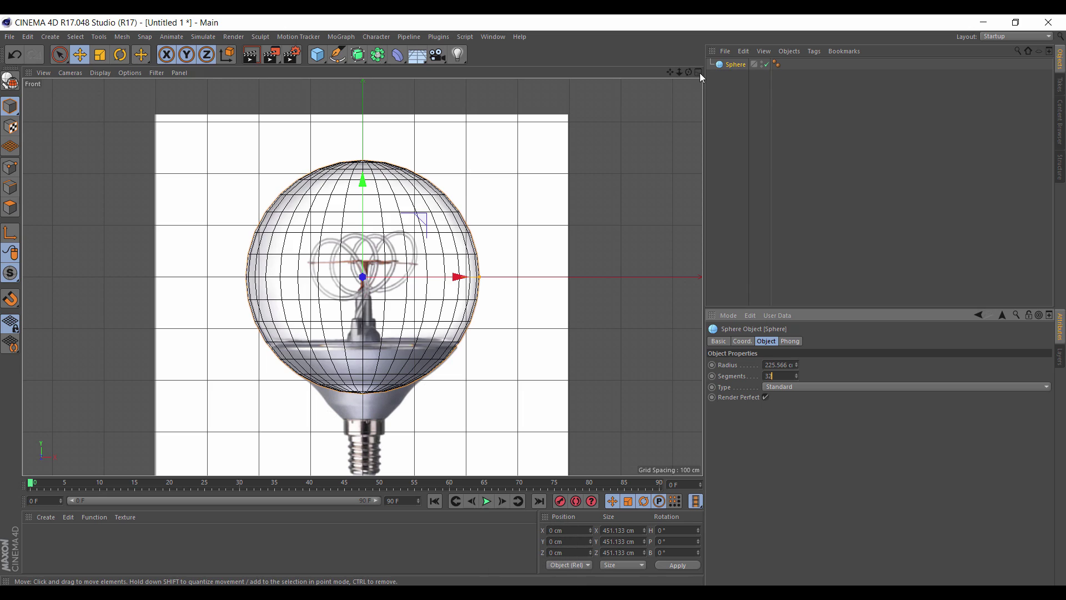
Set the sphere's segments to 33 and convert it into an editable polygon object.
key("Up")
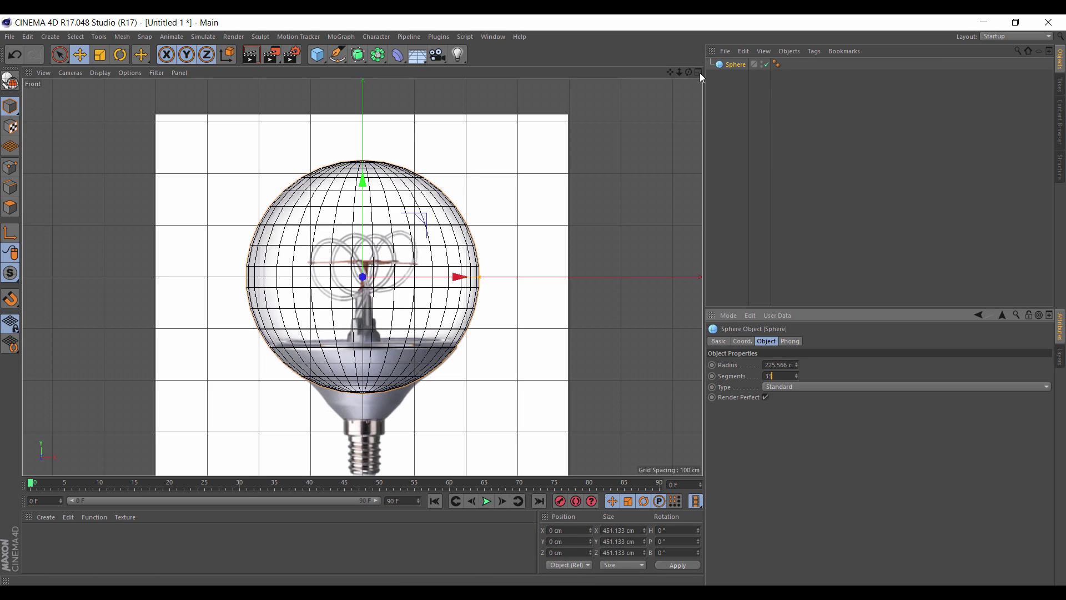
key("Up")
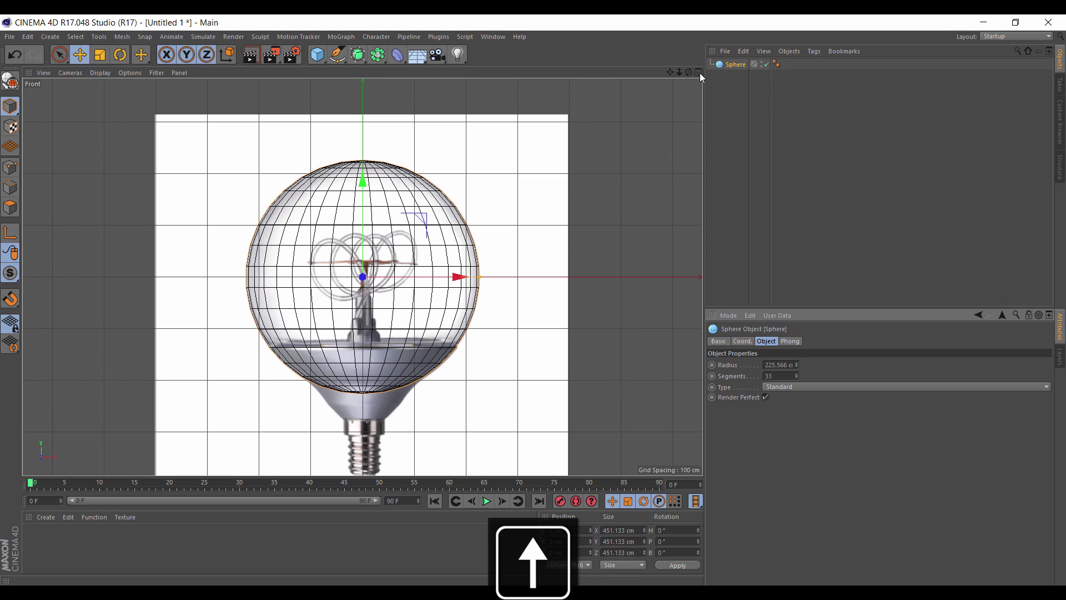
left_click(701, 78)
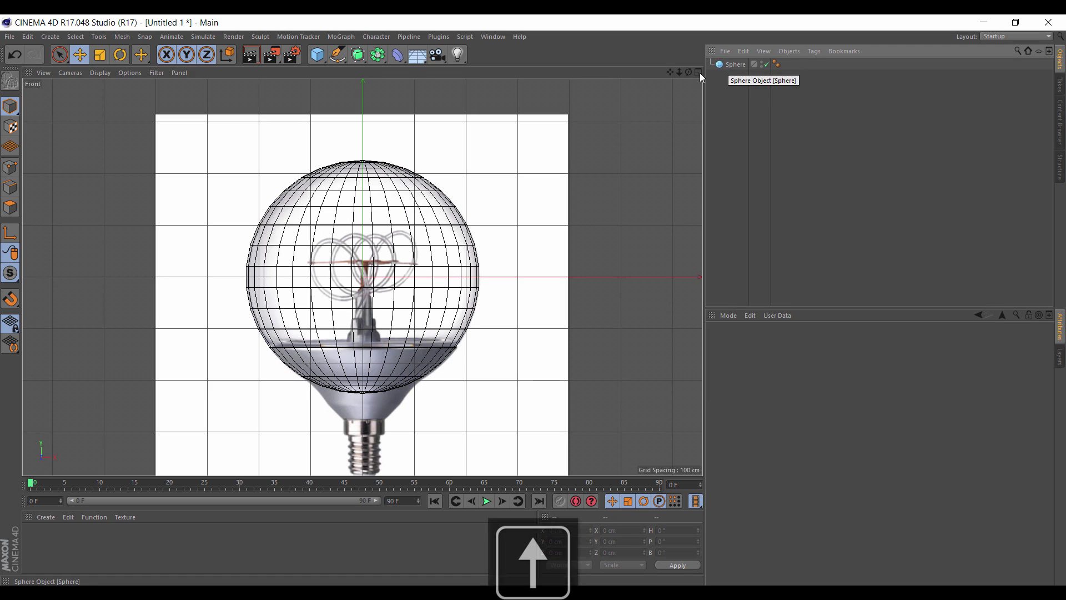
key("Up")
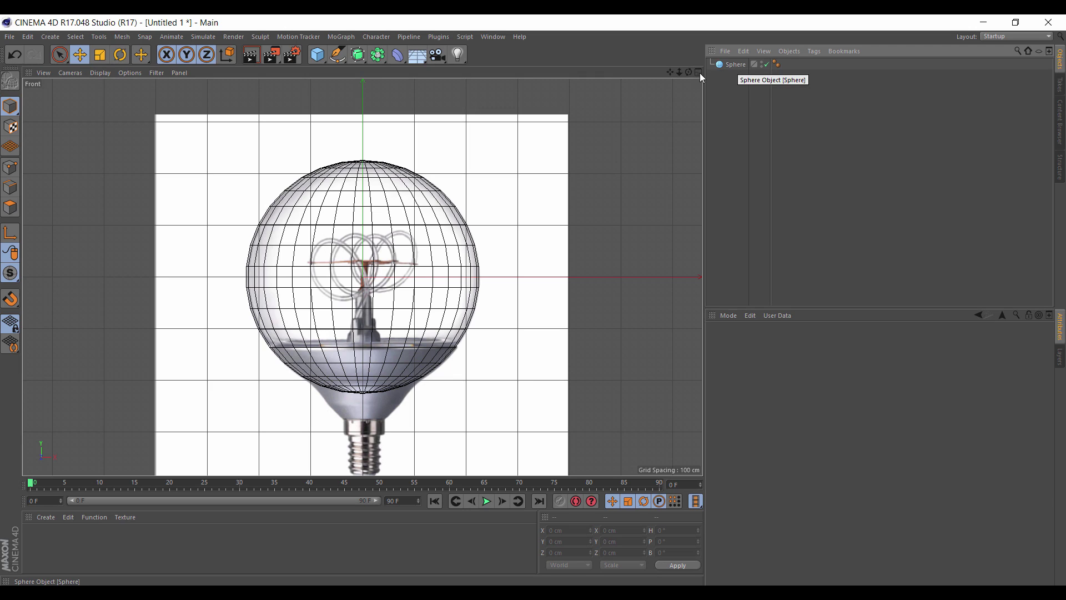
left_click(735, 65)
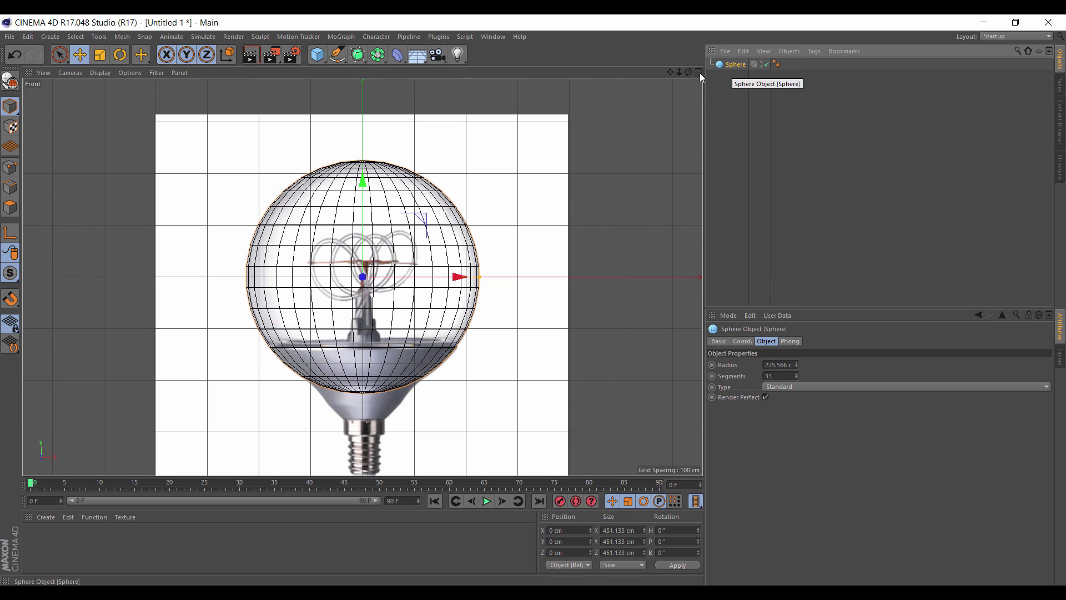
key("c")
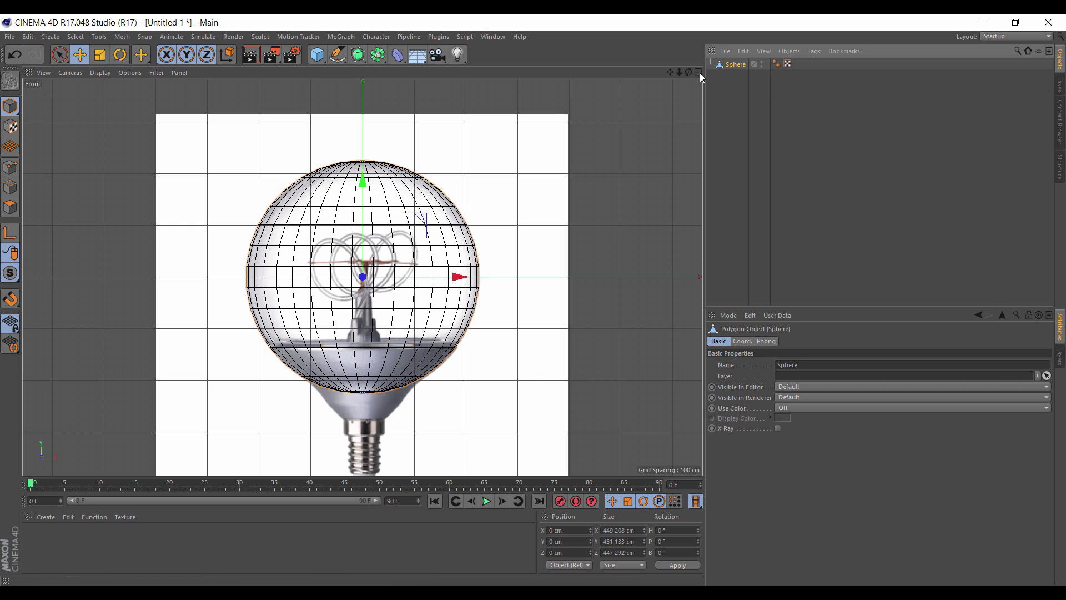
Select the sphere's lower cap polygons where the metal base begins, including hidden ones, using Rectangle Selection, and delete them.
left_click(10, 207)
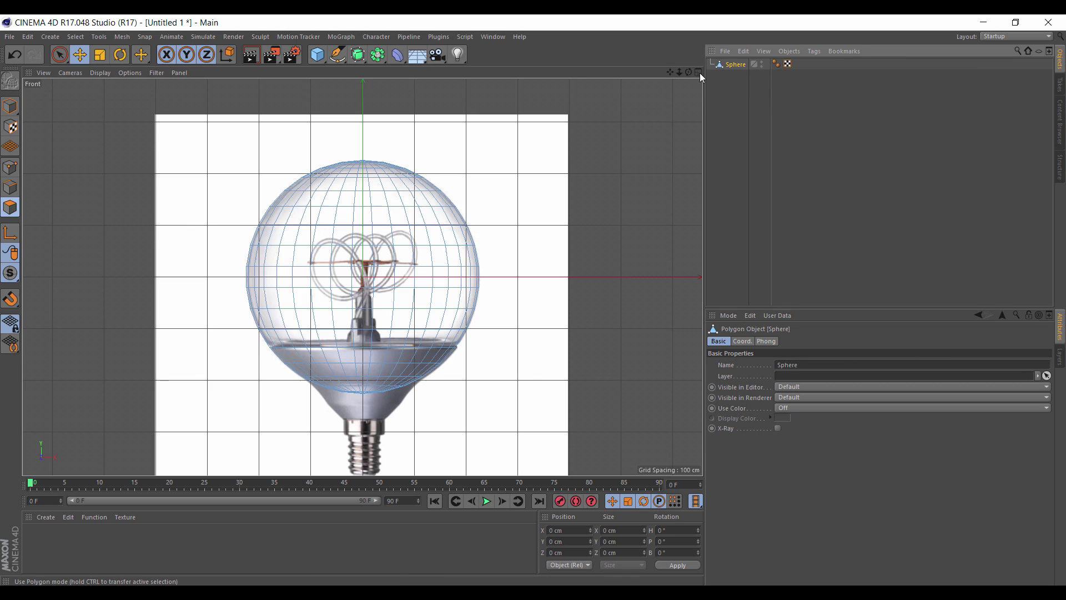
left_click(59, 55)
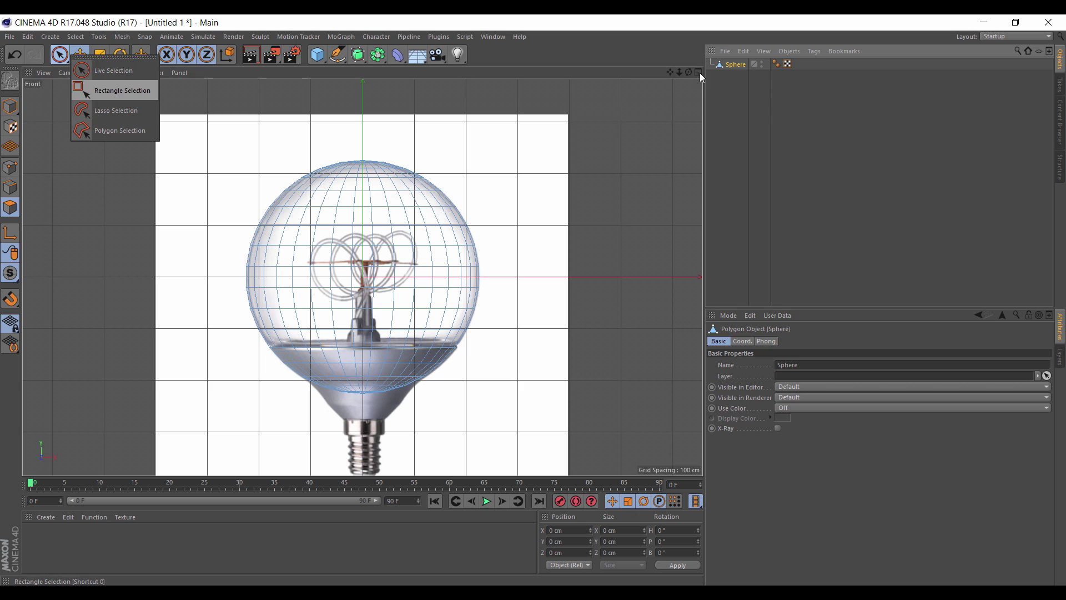
left_click(122, 90)
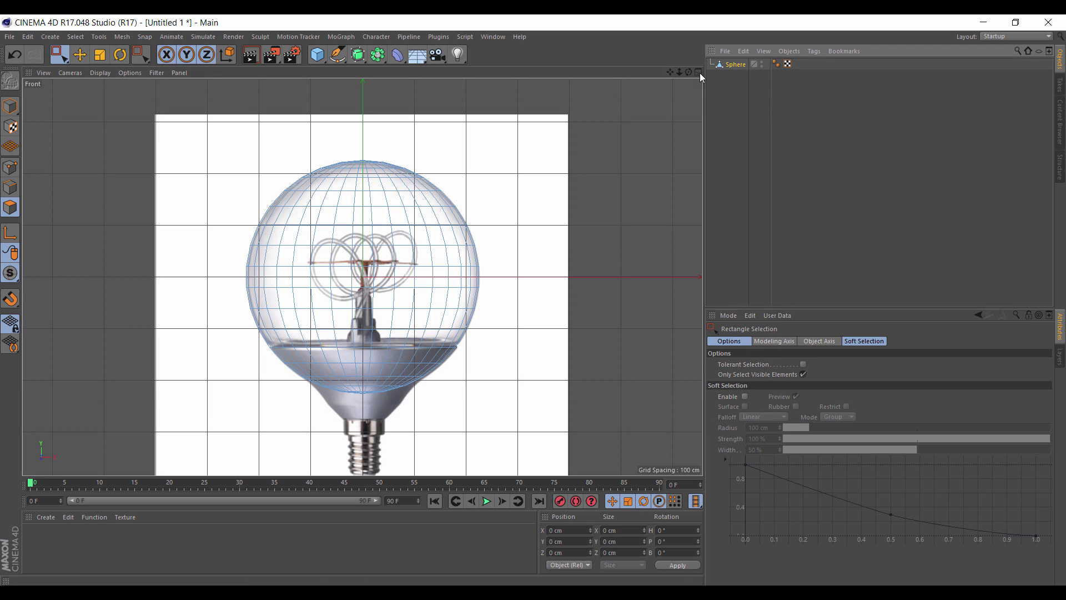
left_click(803, 374)
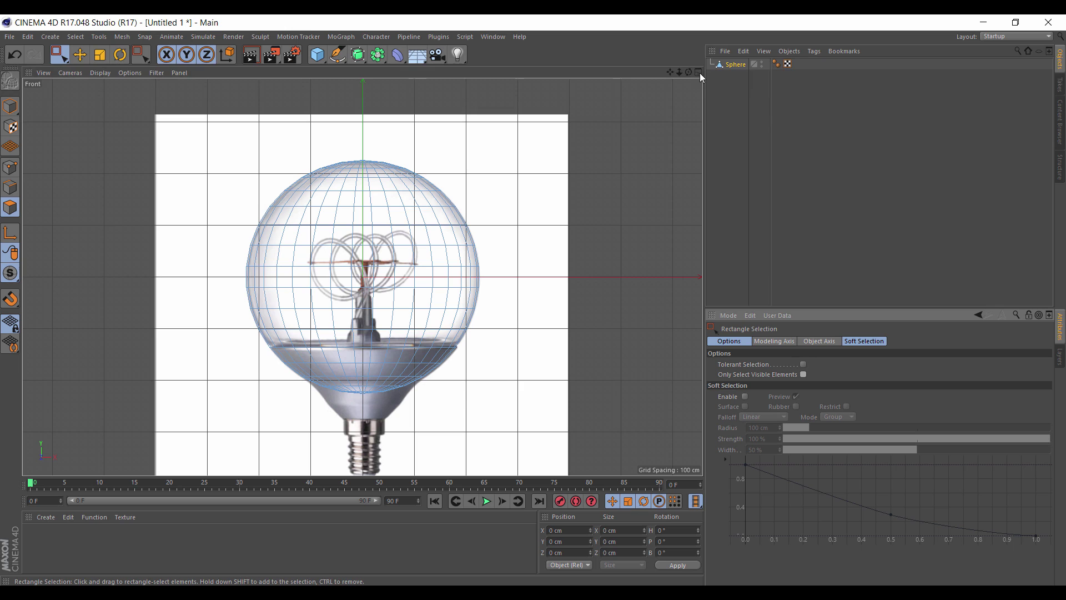
left_click_drag(246, 341, 491, 400)
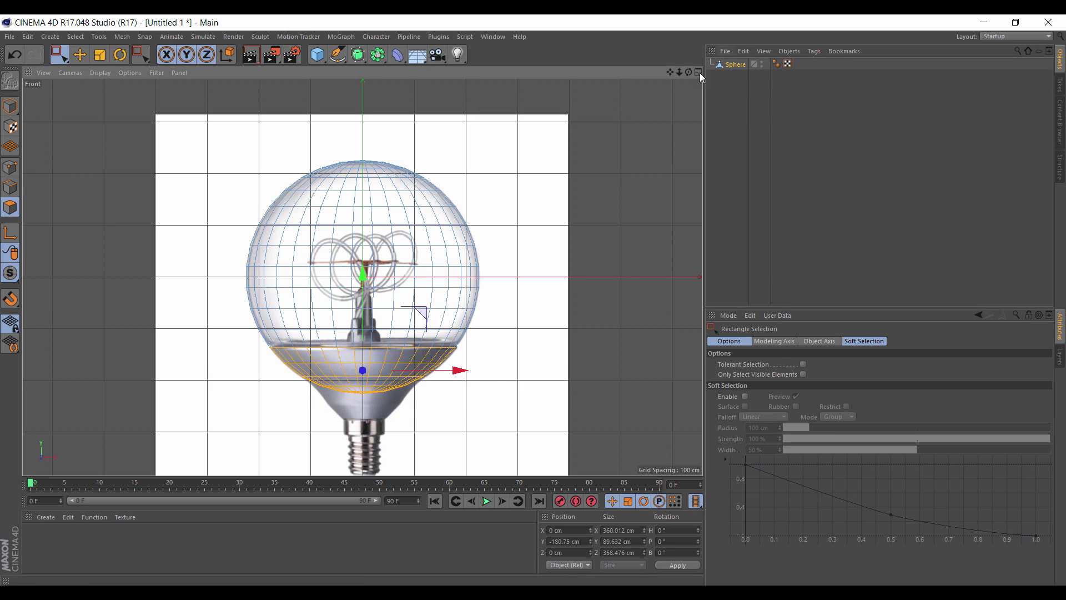
left_click(698, 73)
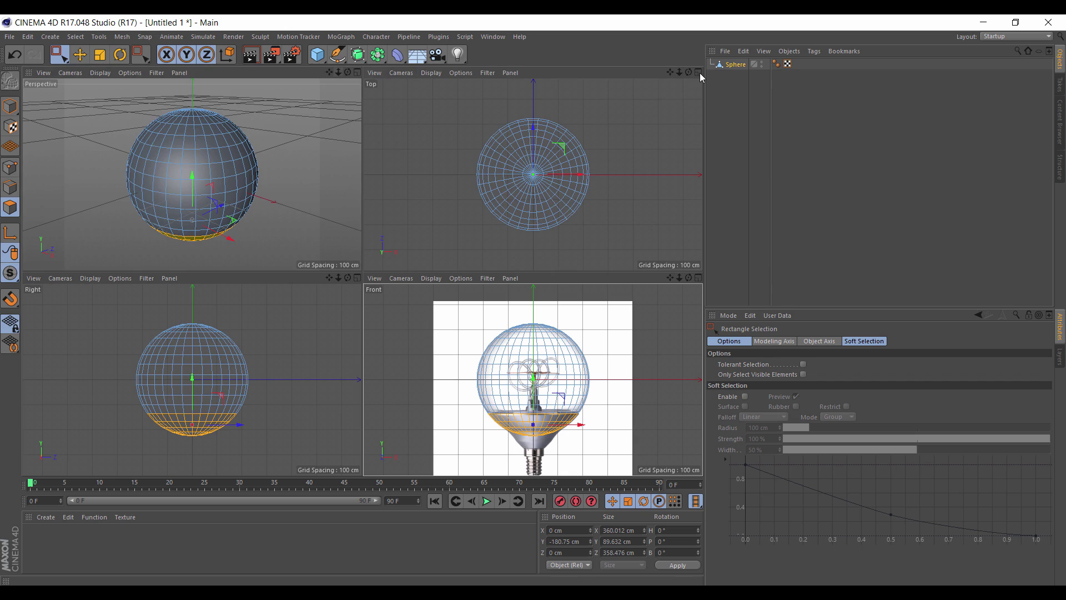
mouse_move(348, 72)
left_mouse_down()
mouse_move(233, 69)
mouse_move(277, 67)
mouse_move(311, 83)
left_mouse_up()
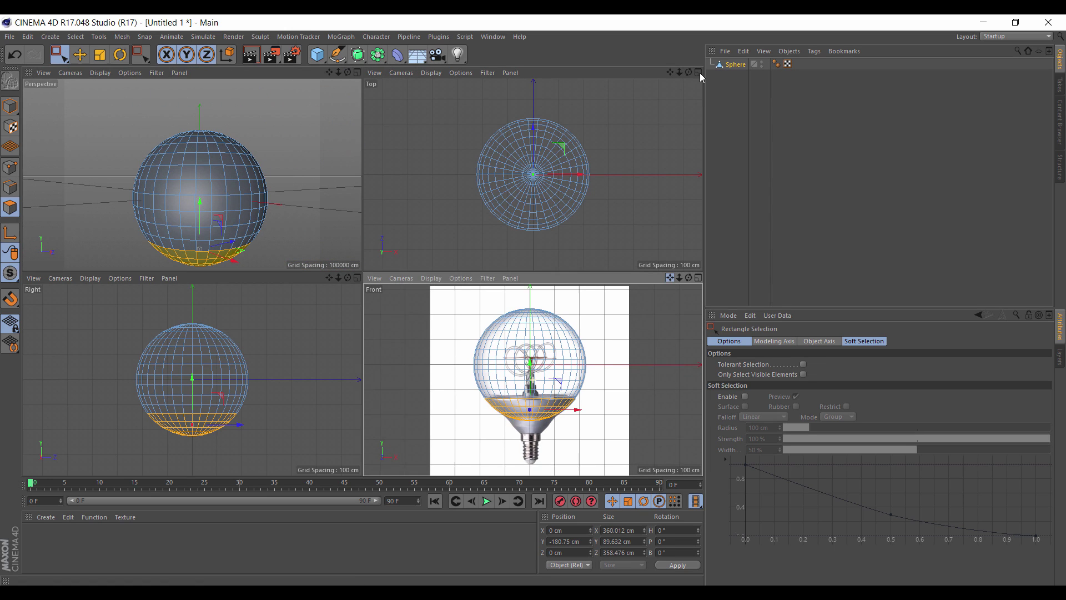
key("Delete")
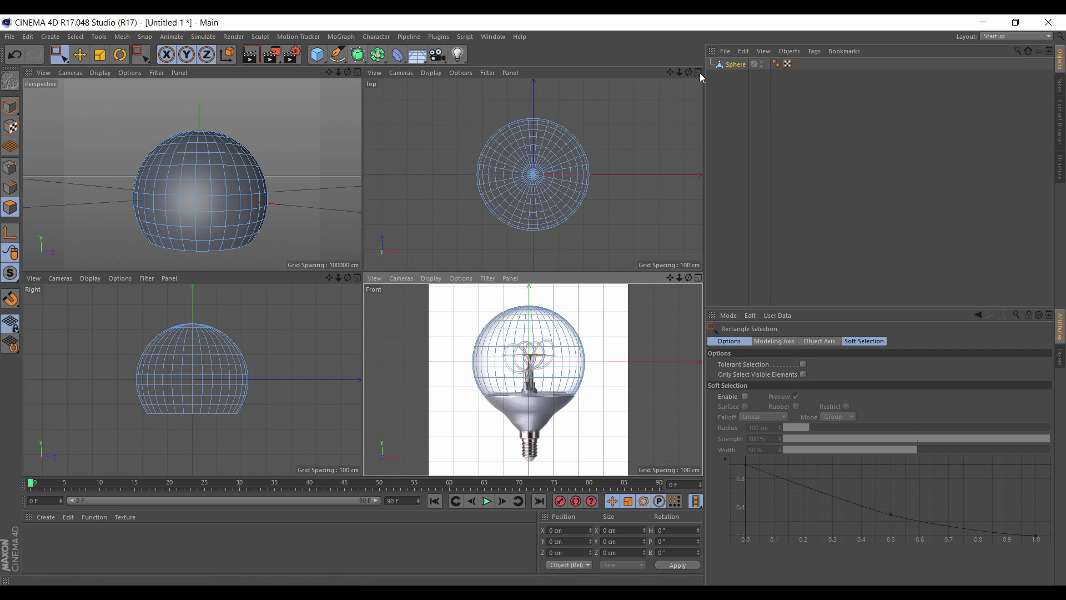
Remove the stray points left below the sphere's opening by running Optimize on all of its points.
mouse_move(347, 72)
left_mouse_down()
mouse_move(328, 25)
mouse_move(333, 67)
left_mouse_up()
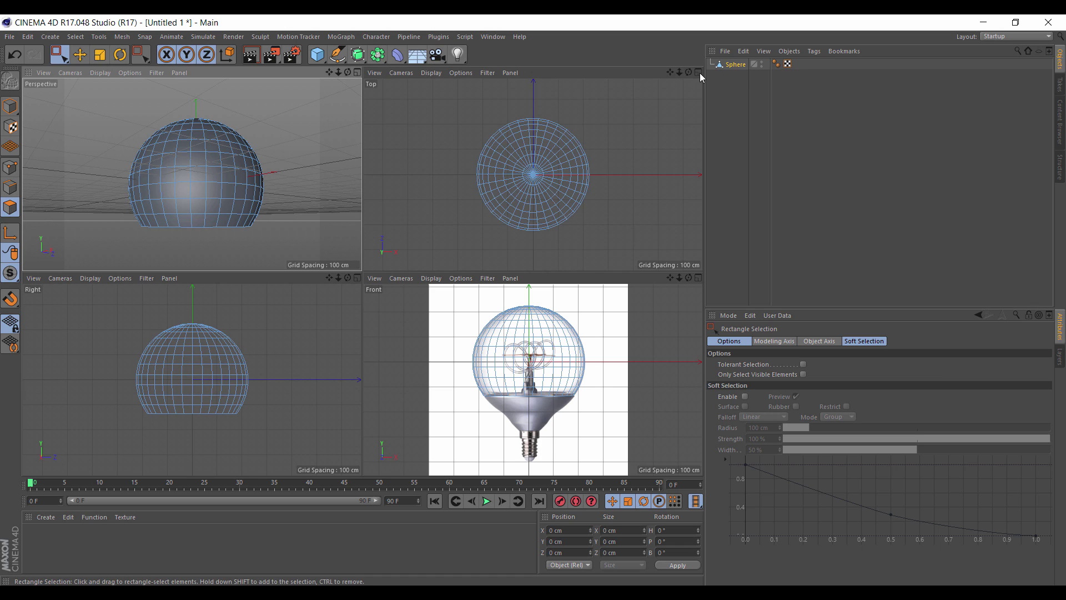
left_click(10, 167)
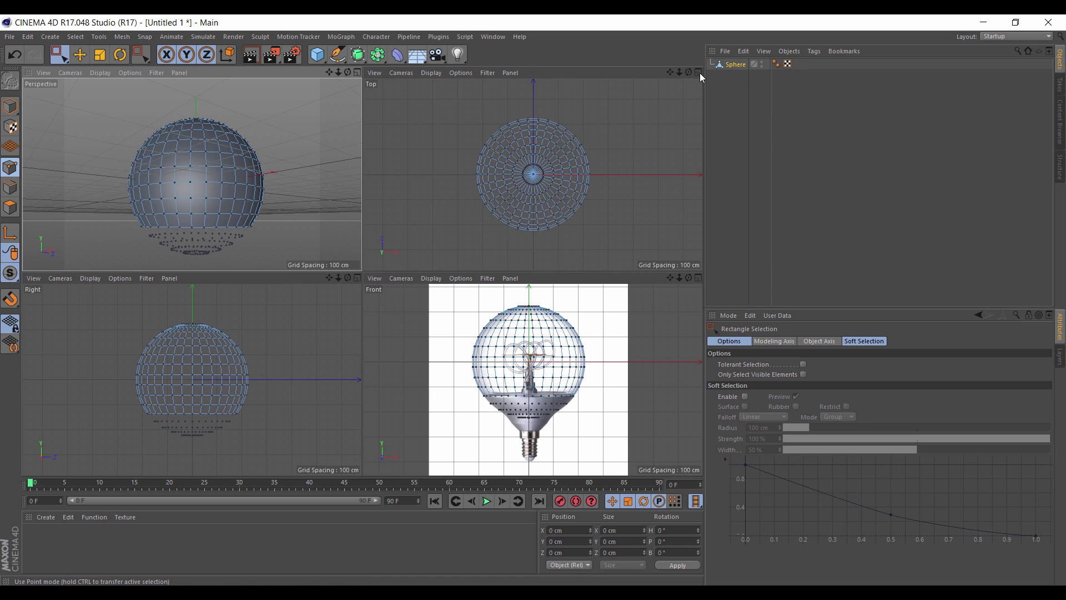
key("Delete")
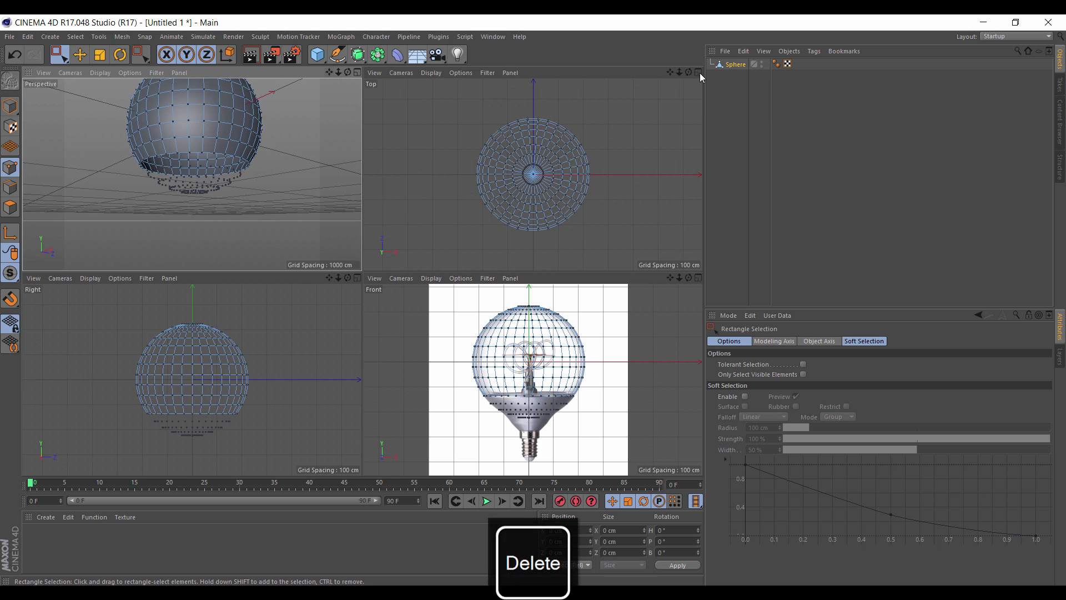
left_click_drag(192, 173, 191, 196, "alt")
key("ctrl+a")
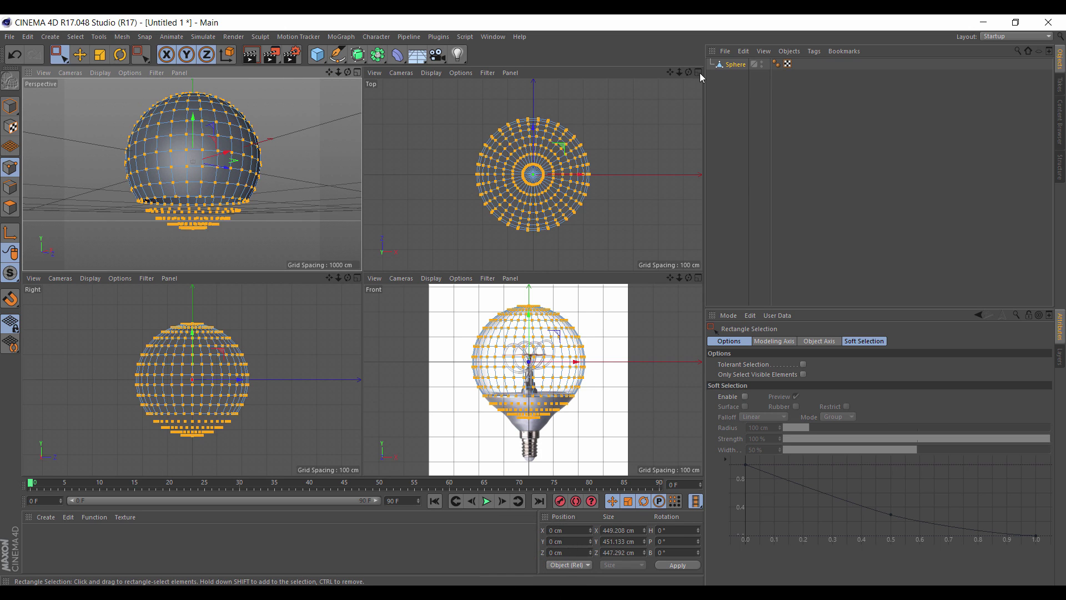
right_click(171, 177)
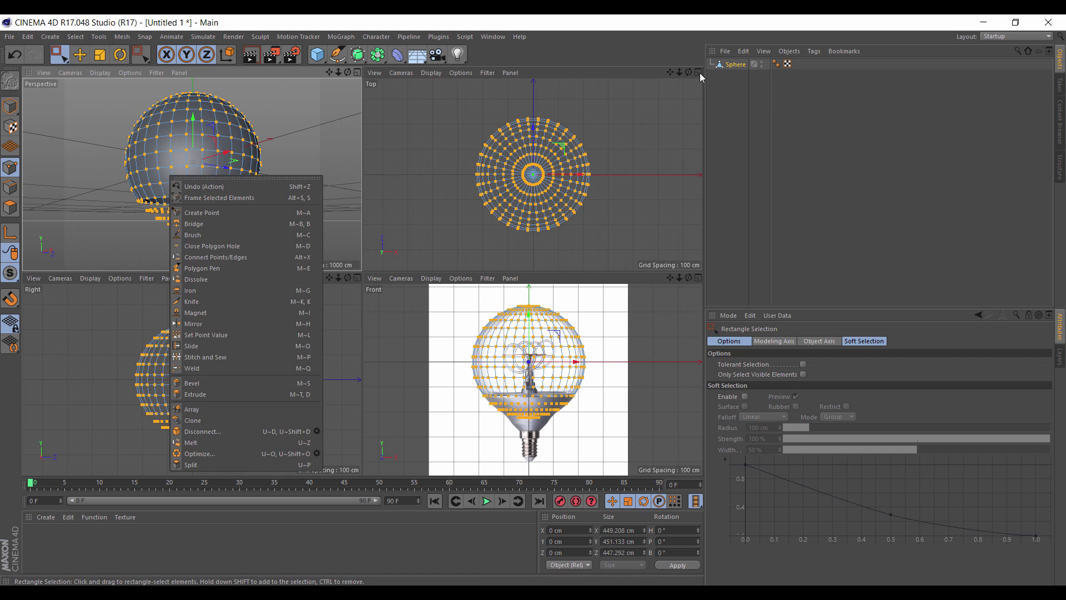
left_click(199, 454)
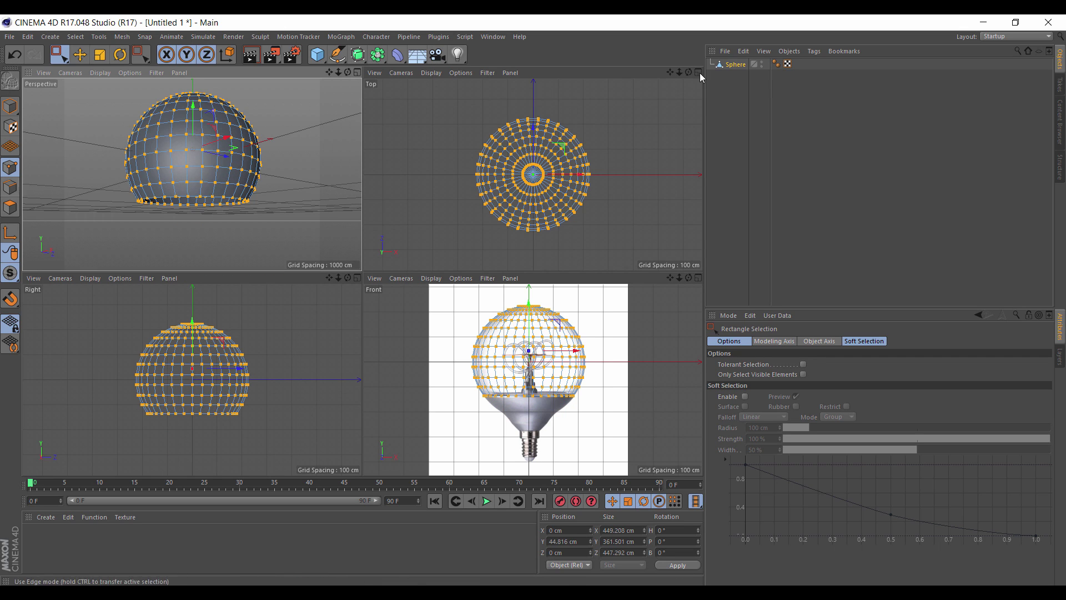
Extrude all of the globe's polygons inward with Create Caps enabled and an offset of about -7.8 cm.
left_click(10, 207)
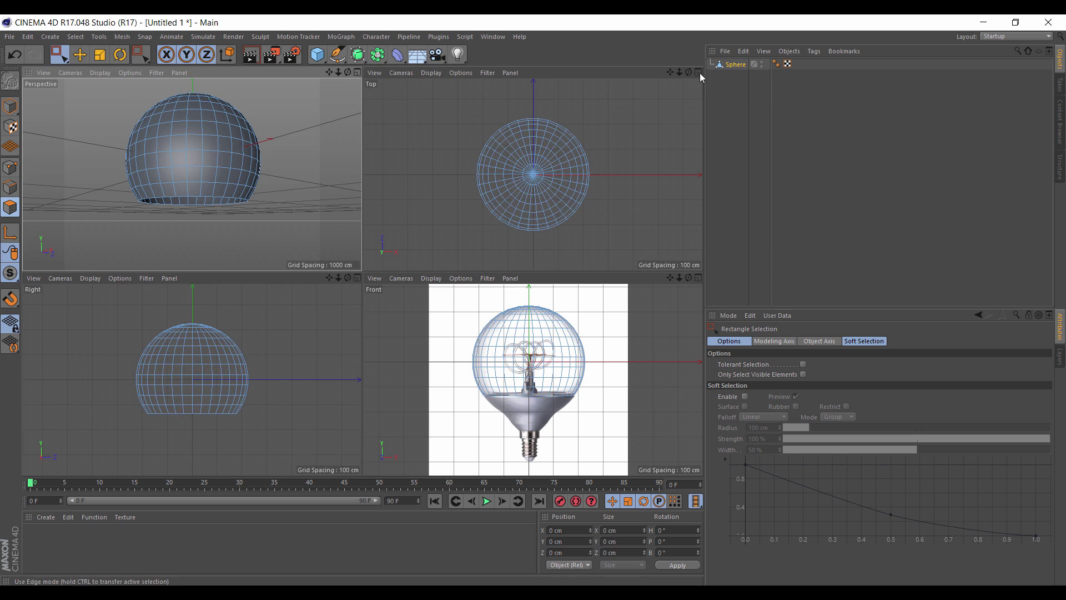
key("ctrl+a")
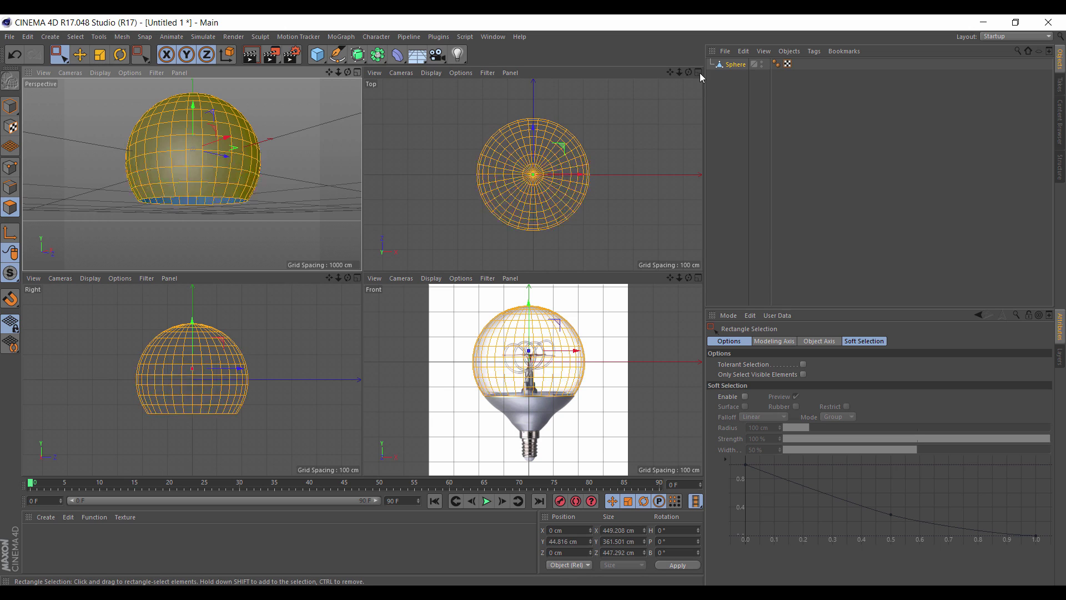
key("ctrl+a")
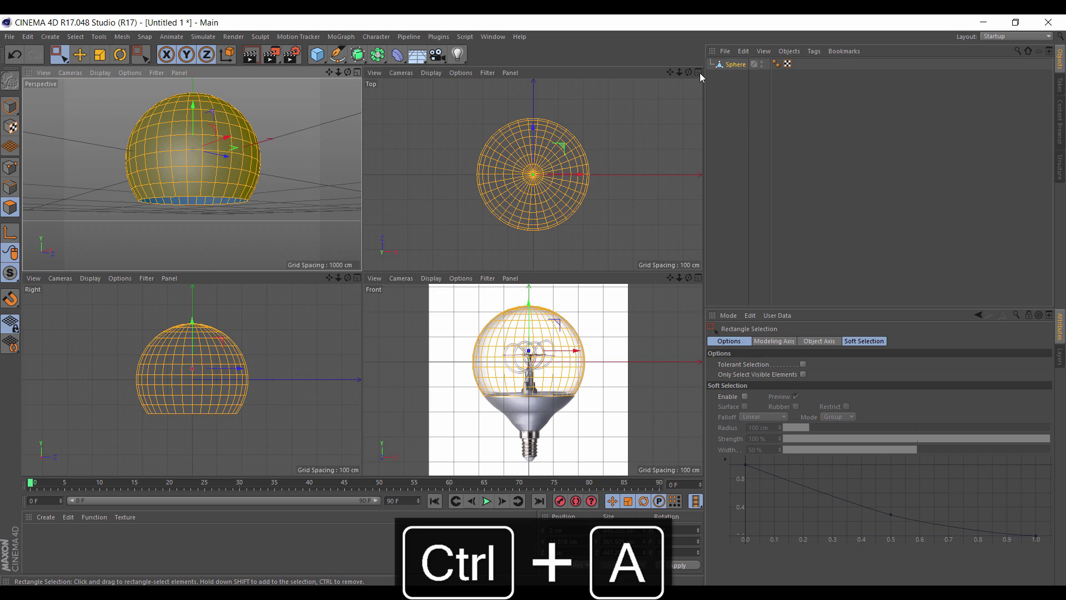
key("d")
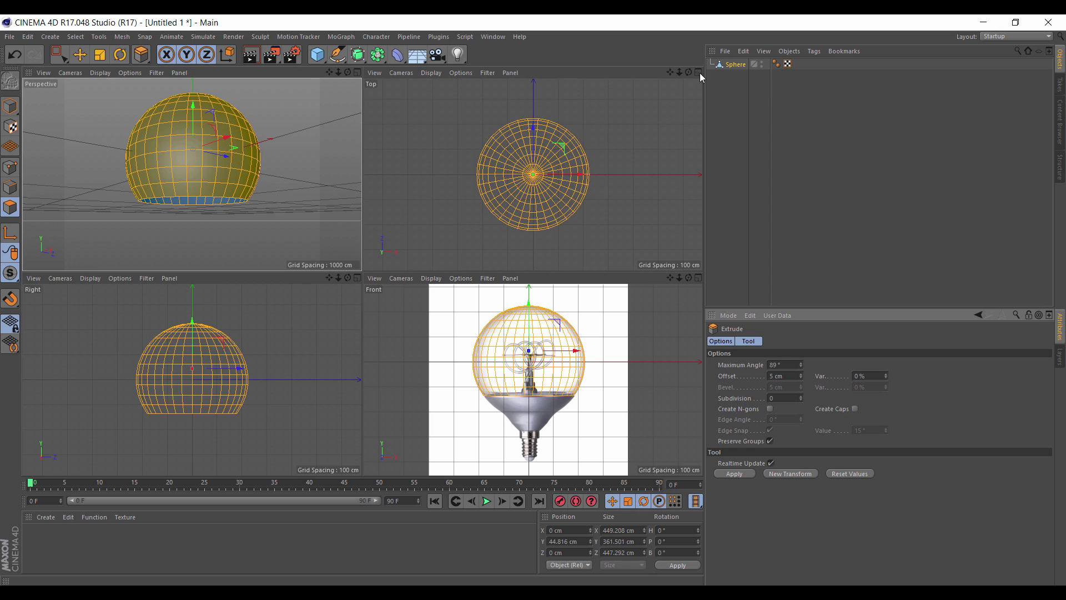
key("ctrl+a")
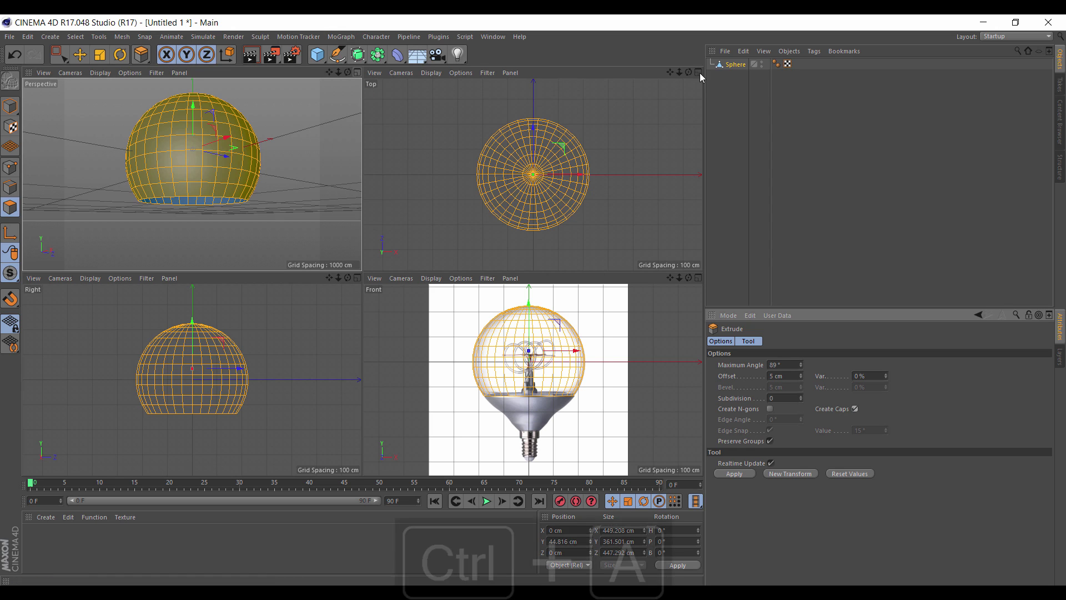
middle_click(311, 183)
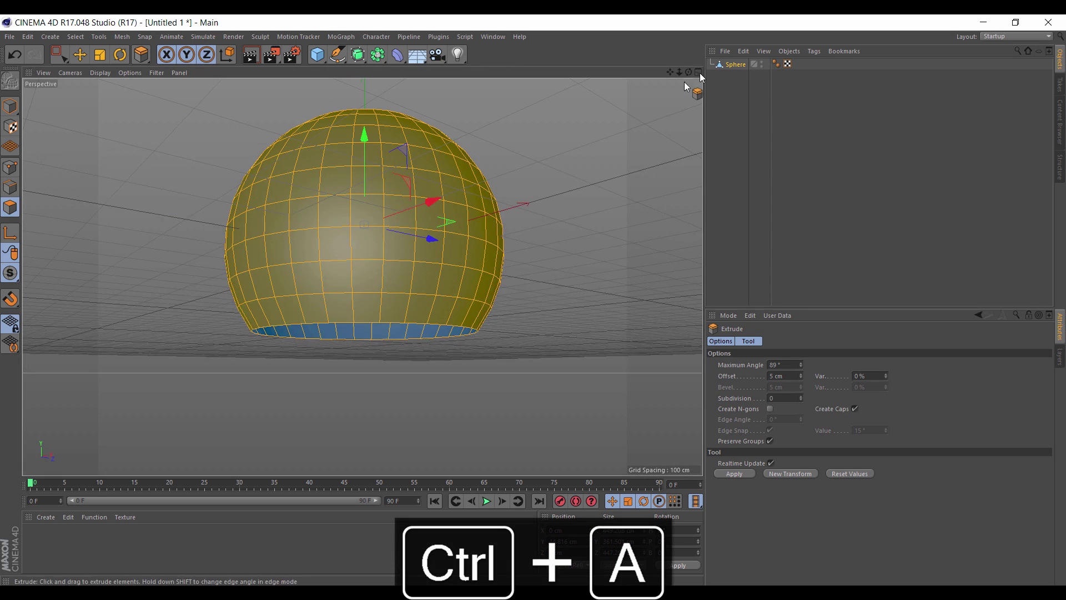
left_click_drag(689, 73, 664, 13)
left_click_drag(578, 276, 575, 276)
left_click_drag(700, 74, 700, 77)
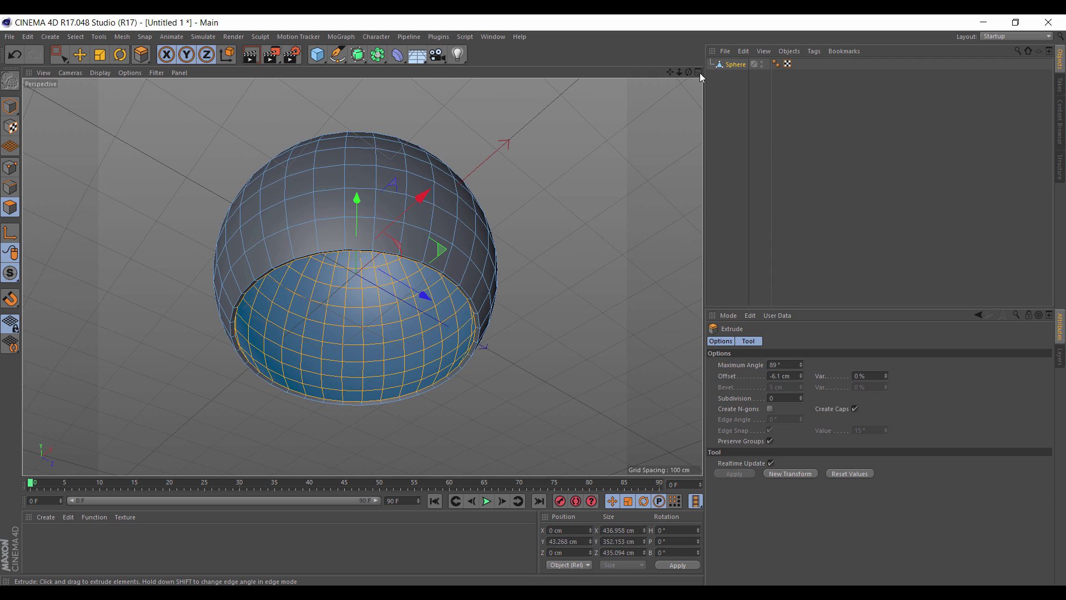
mouse_move(700, 78)
left_mouse_down()
mouse_move(688, 72)
mouse_move(700, 78)
left_mouse_up()
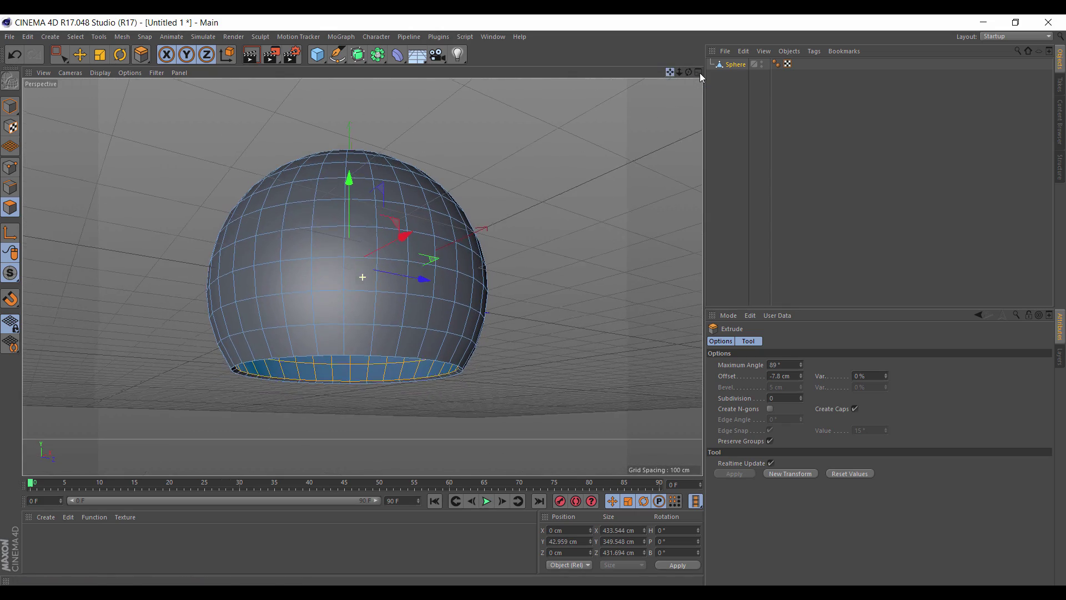
Return the globe to Model mode with Live Selection active and enable X-Ray for it.
left_click(10, 106)
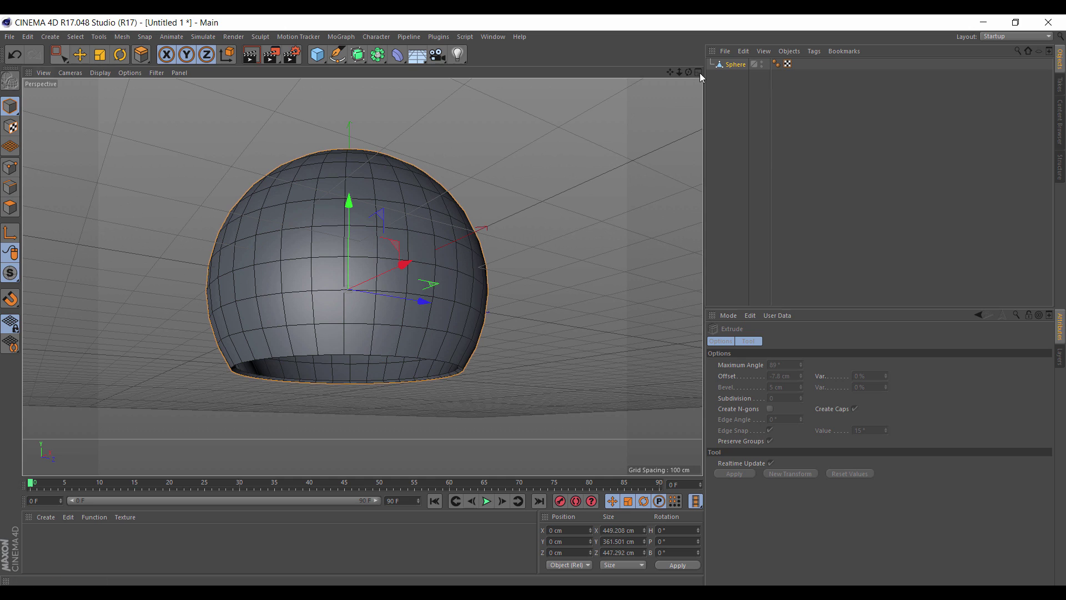
left_click_drag(59, 55, 95, 69)
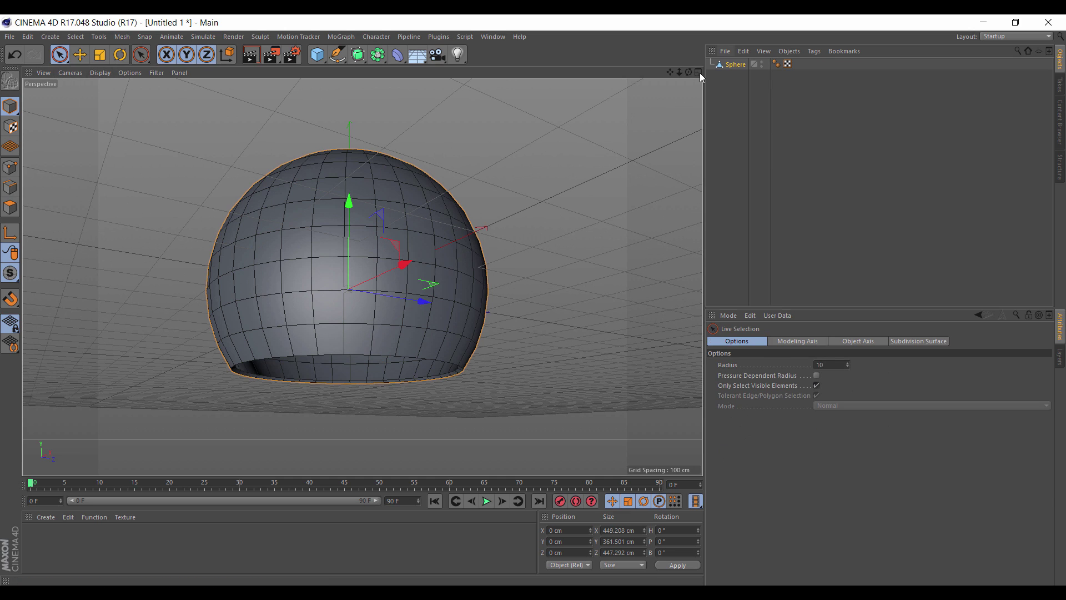
left_click(736, 64)
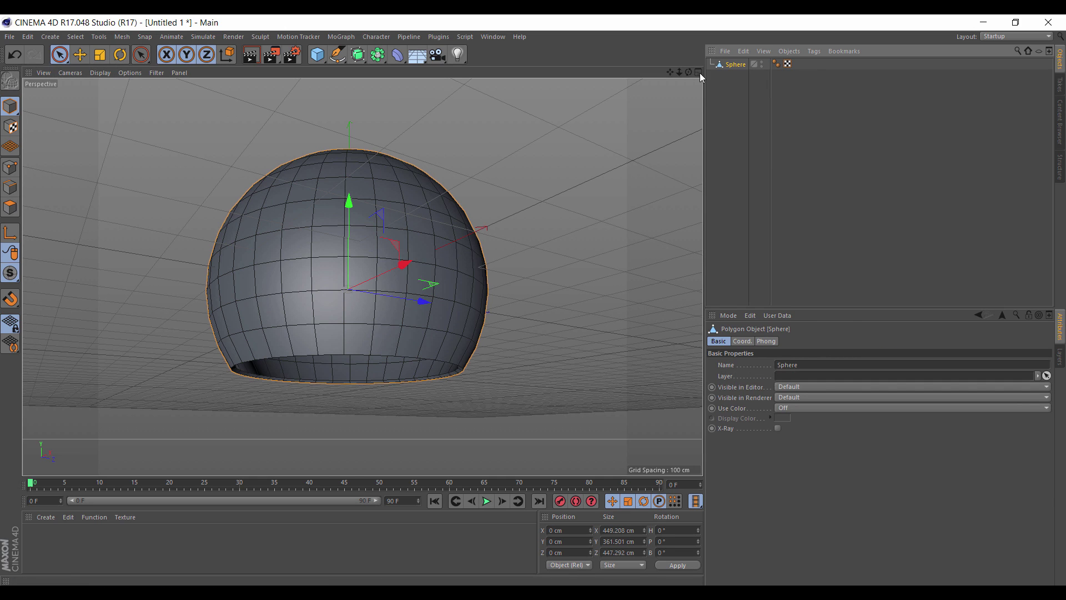
left_click(778, 428)
left_click_drag(701, 77, 700, 77)
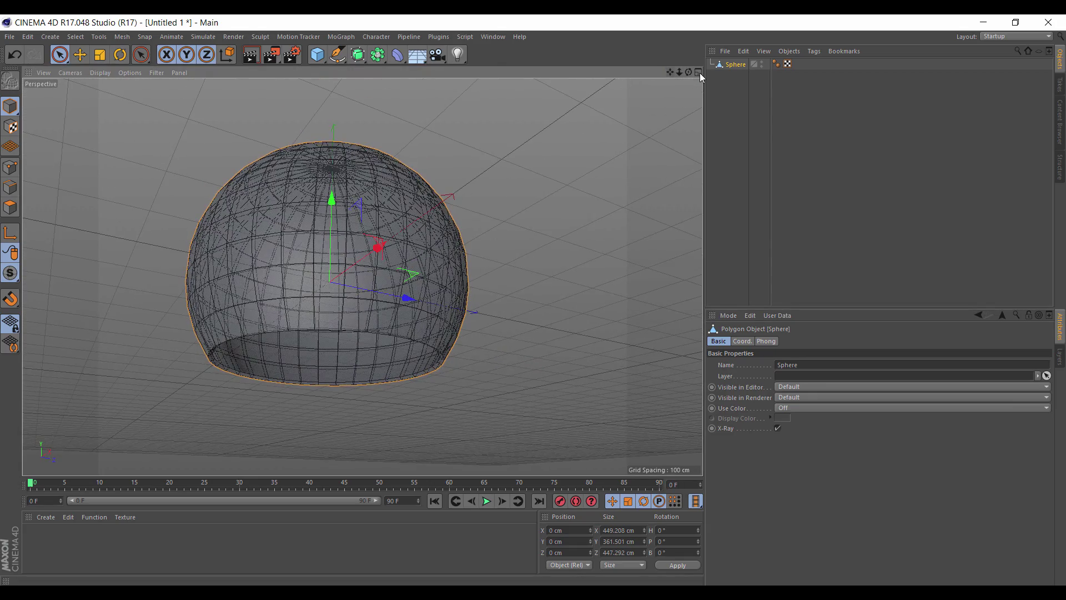
Render the Perspective view and examine the hollow globe's wall from below and from the side.
key("ctrl+r")
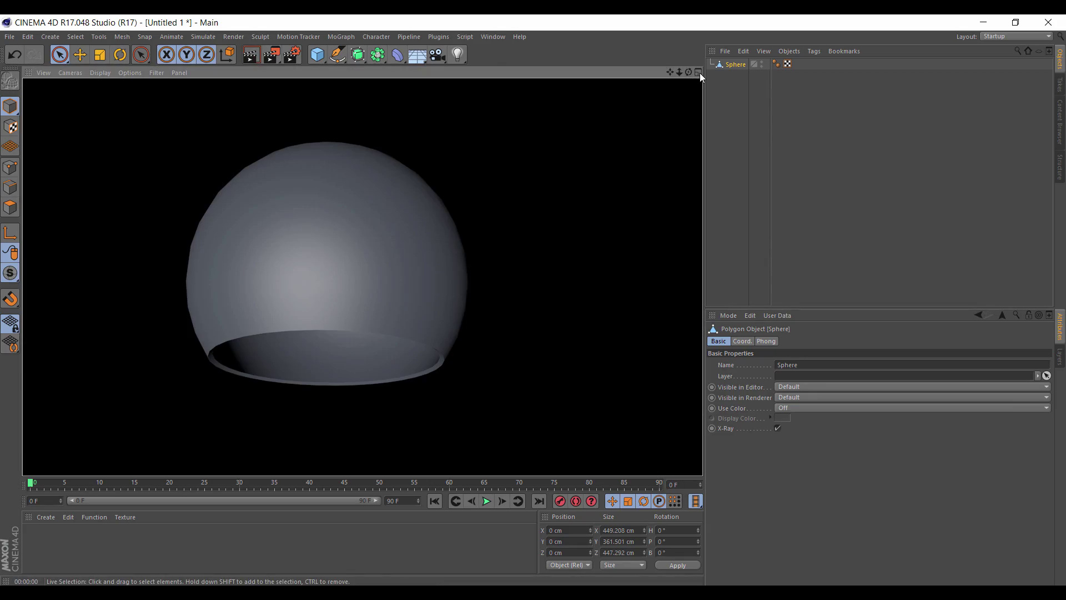
left_click_drag(700, 77, 700, 77)
middle_click_drag(483, 255, 440, 250, "alt")
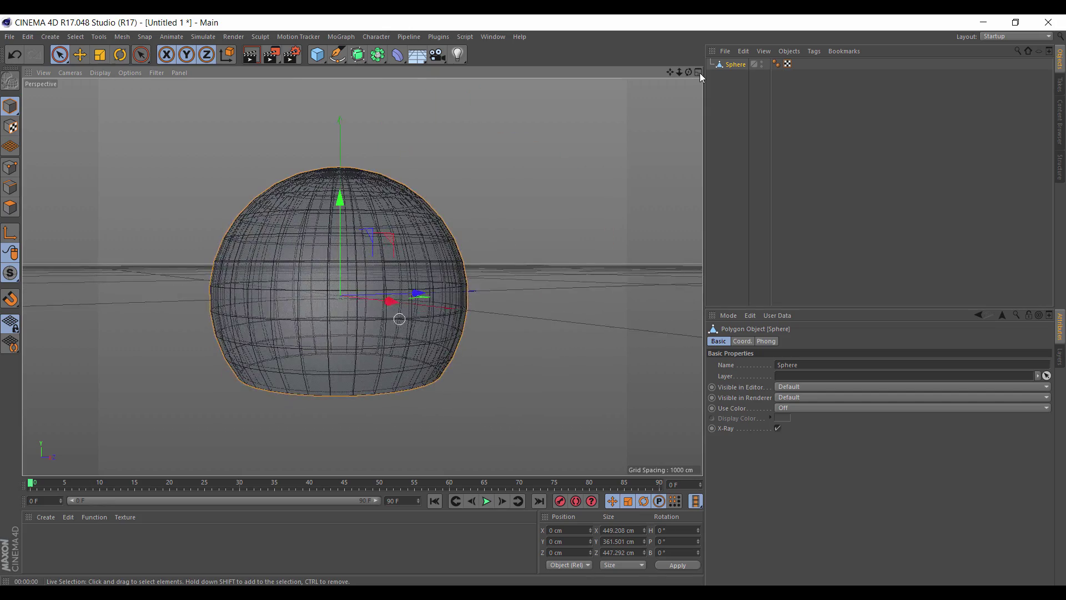
right_click_drag(401, 288, 380, 283, "alt")
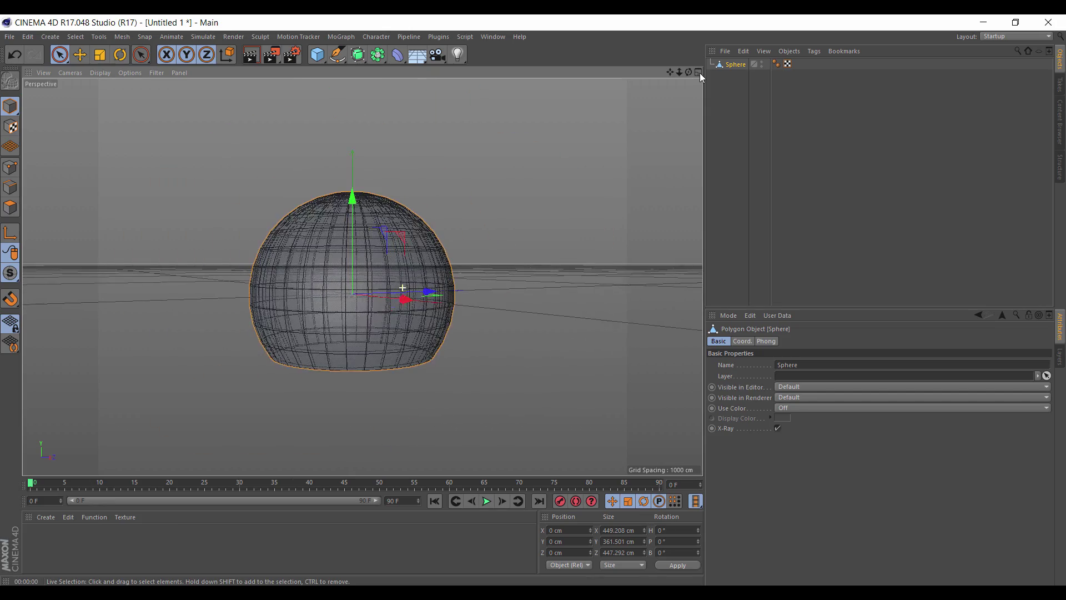
mouse_move(381, 284)
left_mouse_down("alt")
mouse_move(383, 300)
mouse_move(382, 284)
left_mouse_up("alt")
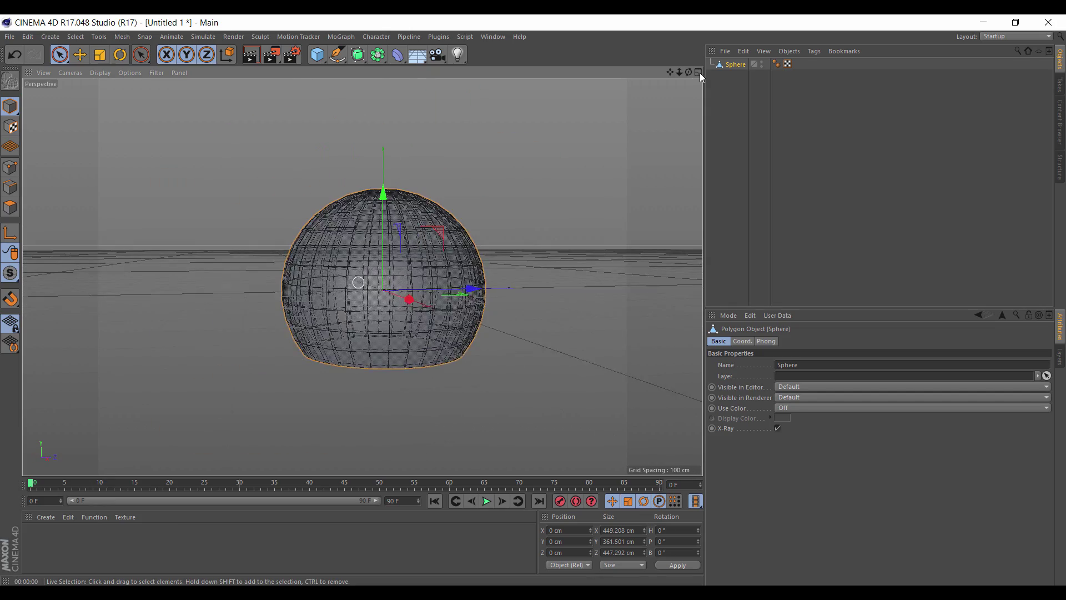
middle_click_drag(358, 282, 327, 234, "alt")
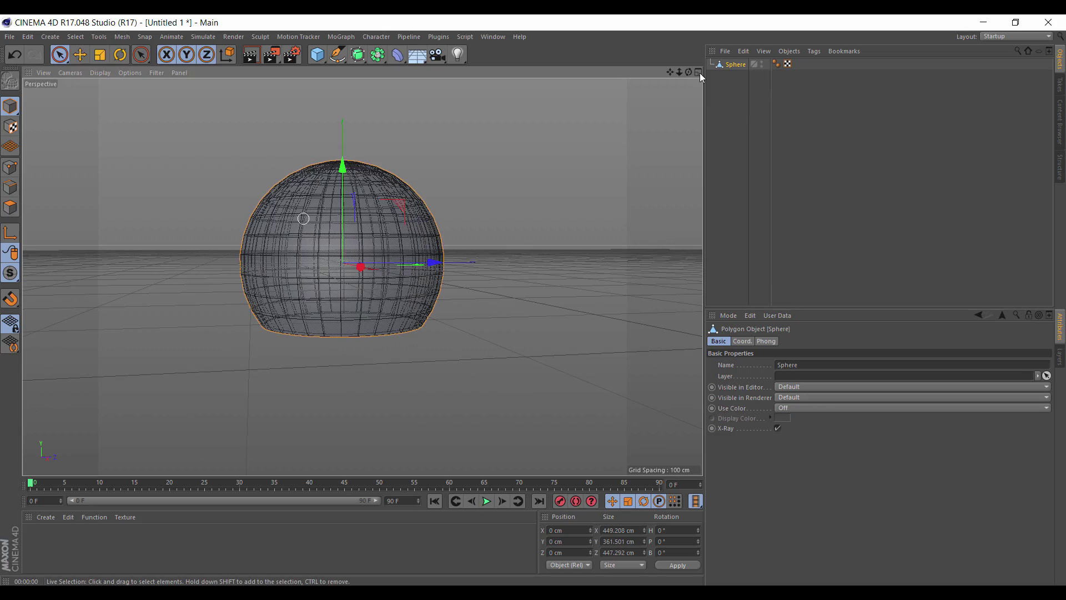
mouse_move(303, 218)
right_mouse_down("alt")
mouse_move(319, 219)
mouse_move(306, 219)
right_mouse_up("alt")
left_click_drag(358, 254, 354, 277, "alt")
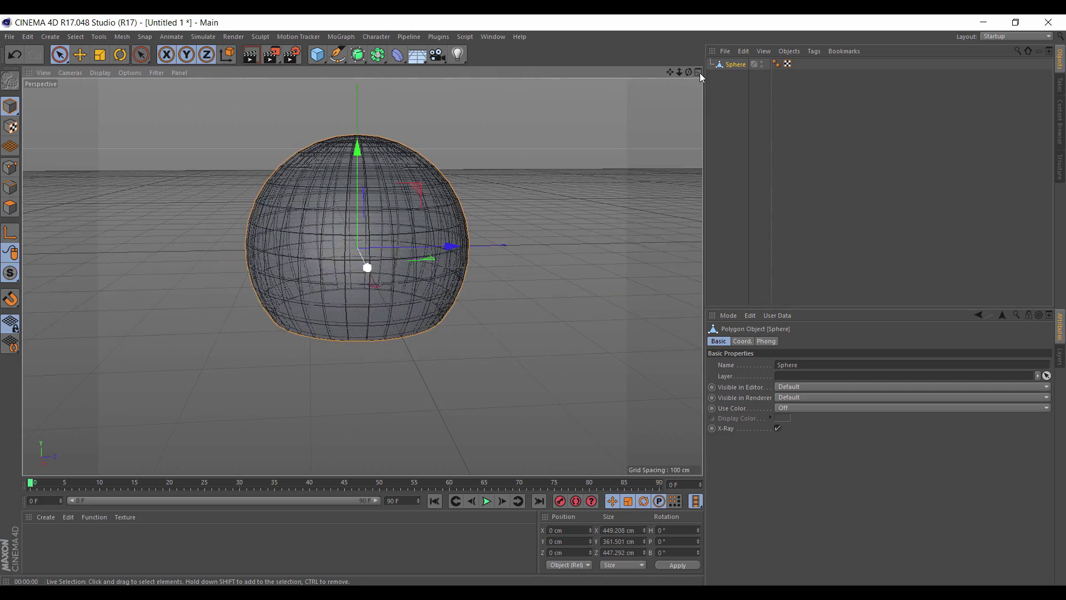
middle_click_drag(364, 257, 386, 252, "alt")
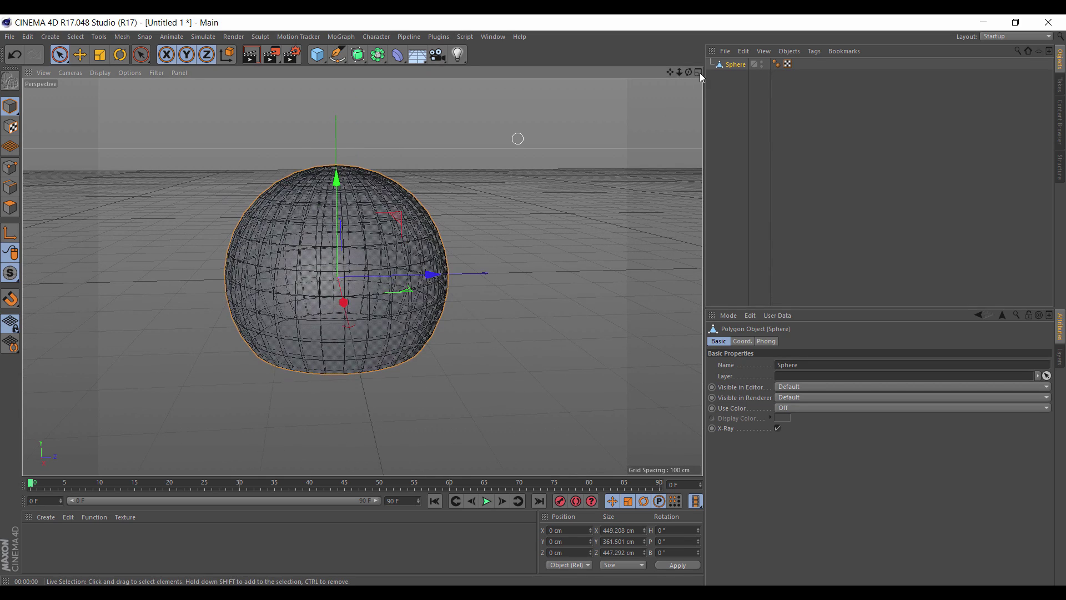
Add a circle spline and set its plane to XZ.
left_click(699, 72)
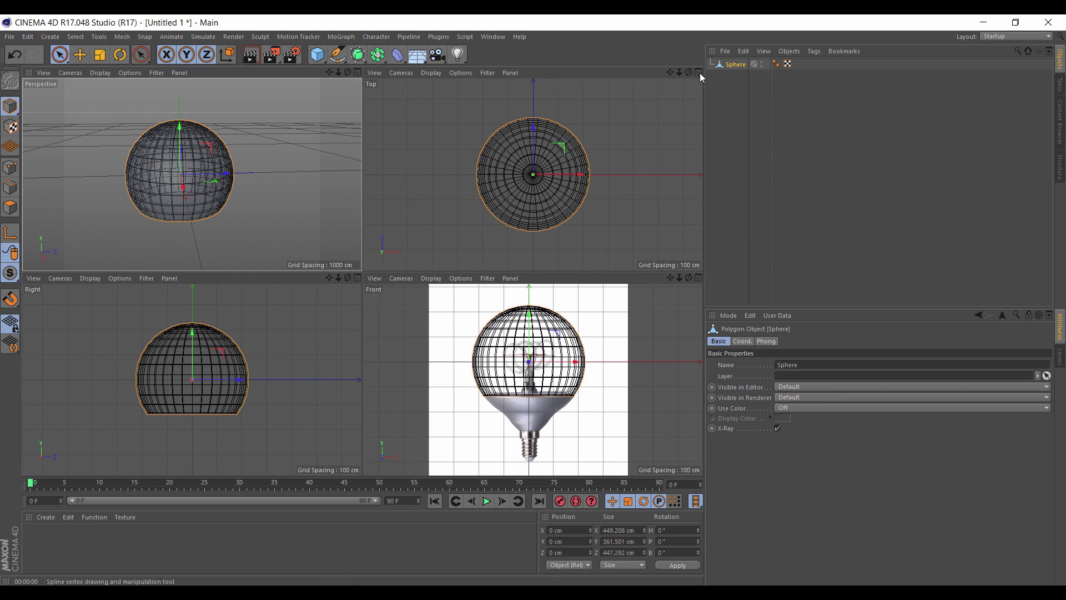
left_click(337, 54)
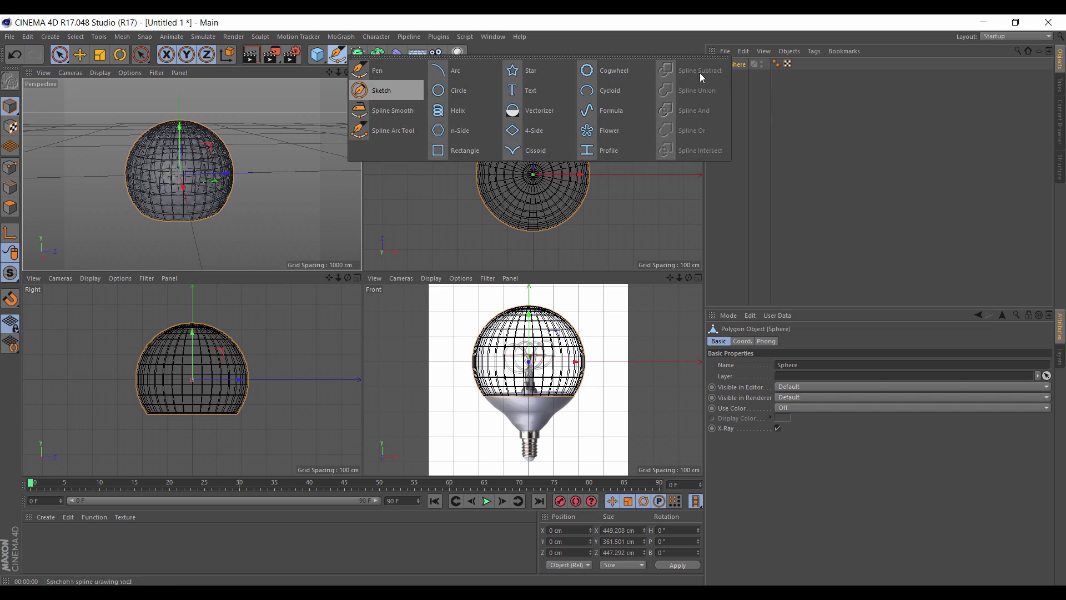
left_click(458, 90)
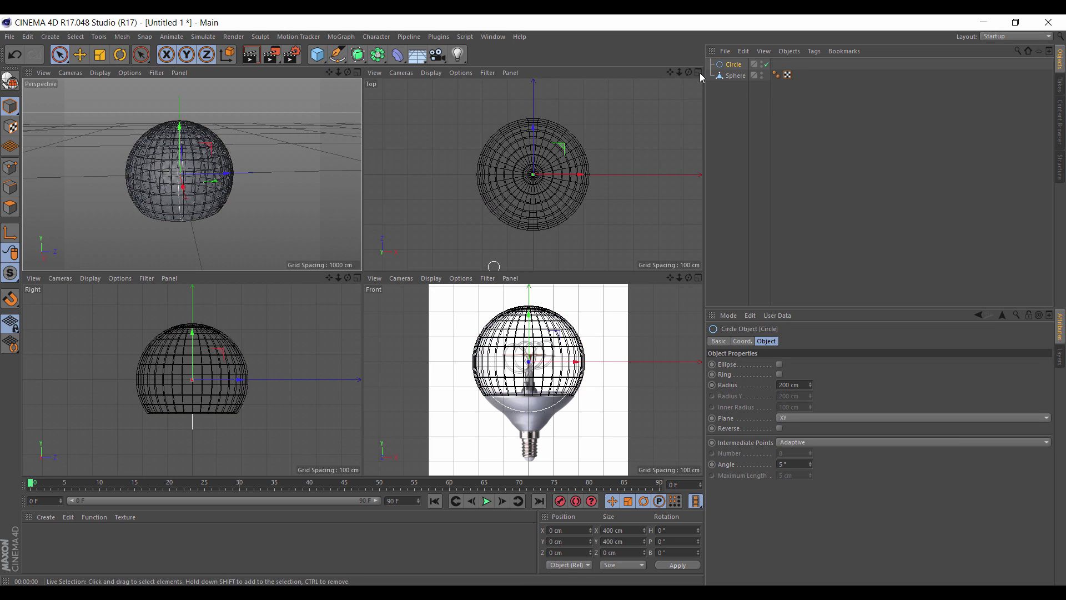
left_click(913, 417)
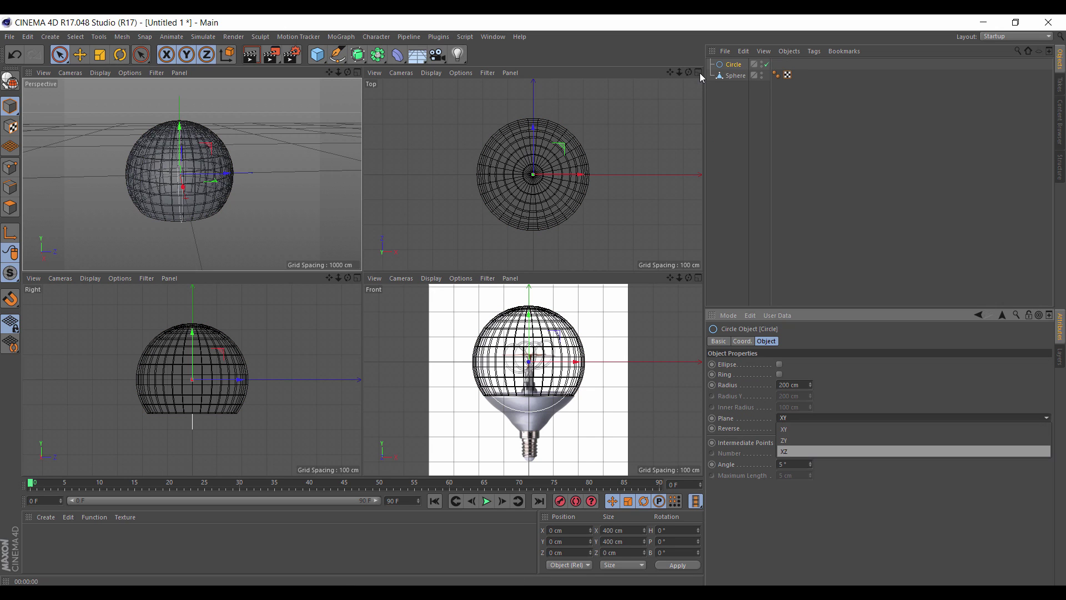
left_click(913, 450)
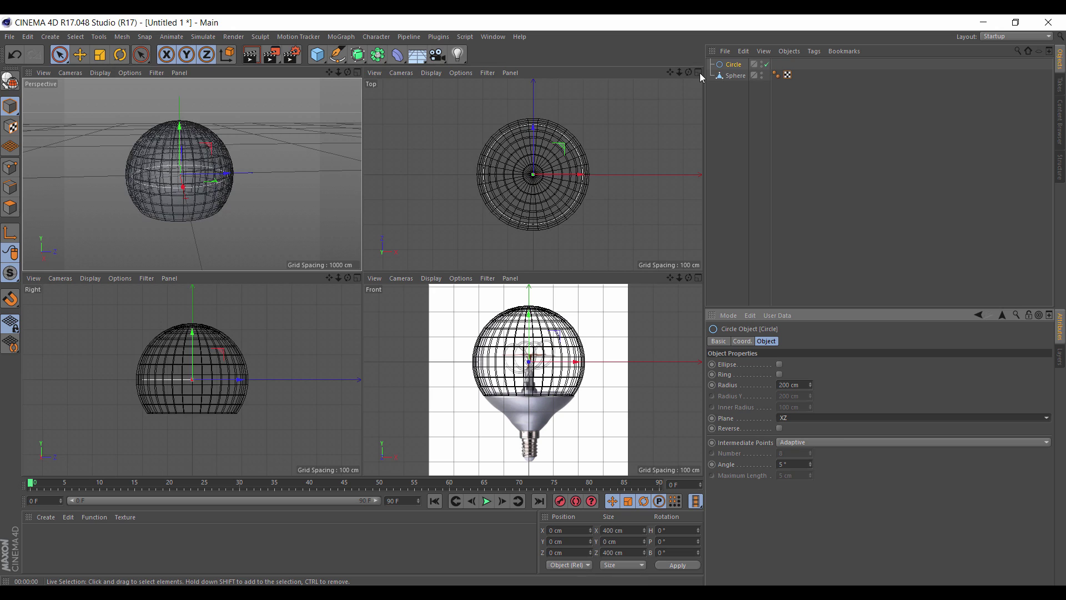
Move the circle down to the rim of the globe's opening, at a Y position of about -136 cm.
left_click_drag(192, 332, 192, 365)
key("F3")
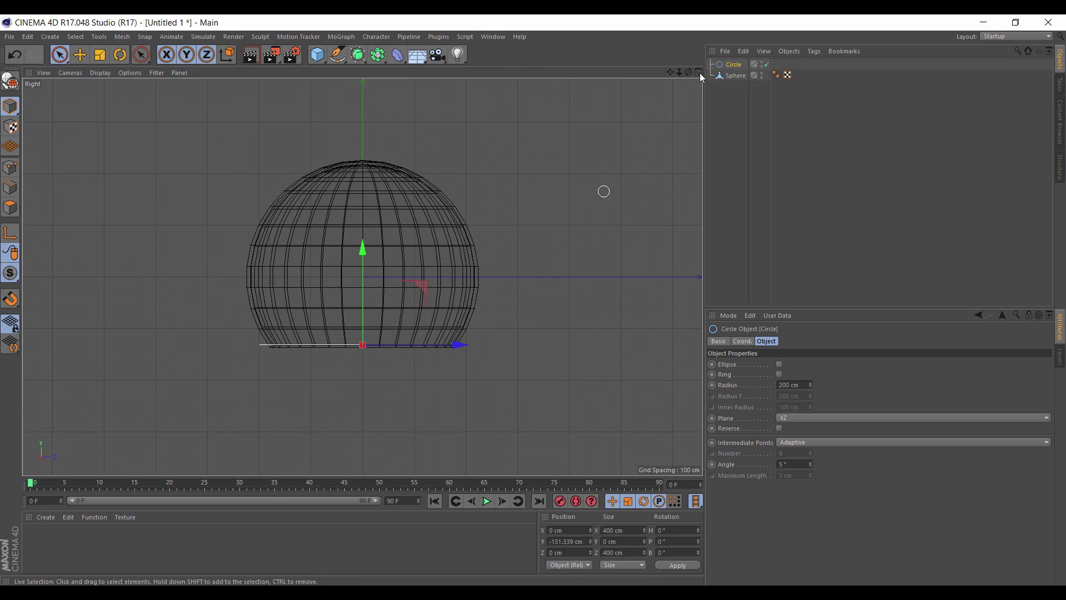
scroll(362, 277, "up", 5)
left_click_drag(670, 72, 671, 2)
left_click_drag(361, 261, 361, 267)
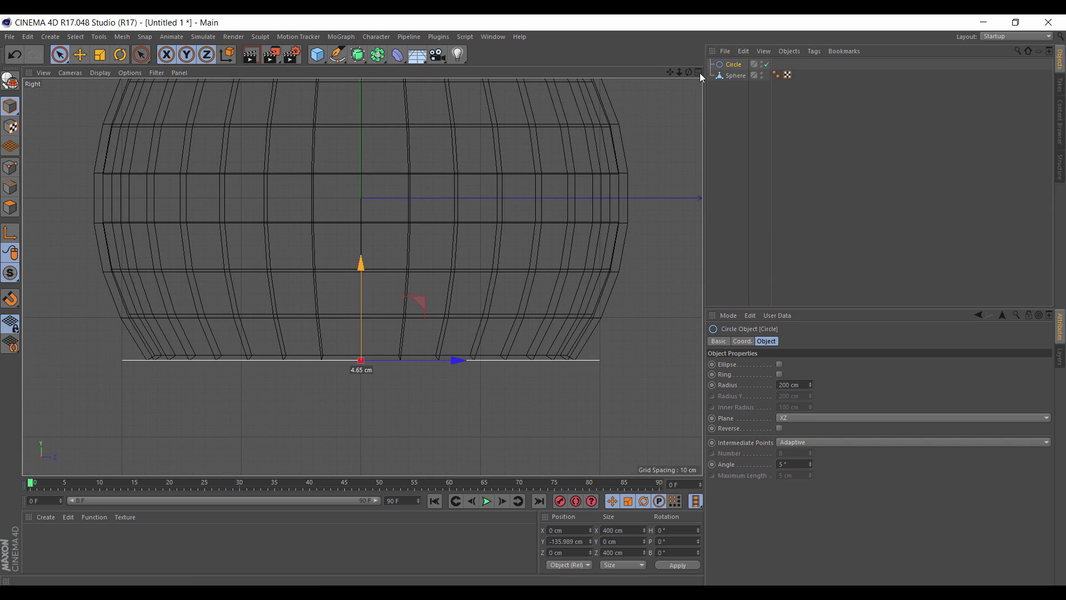
Set the circle's radius to 182 cm to fit the outer rim of the globe's opening.
left_click(699, 73)
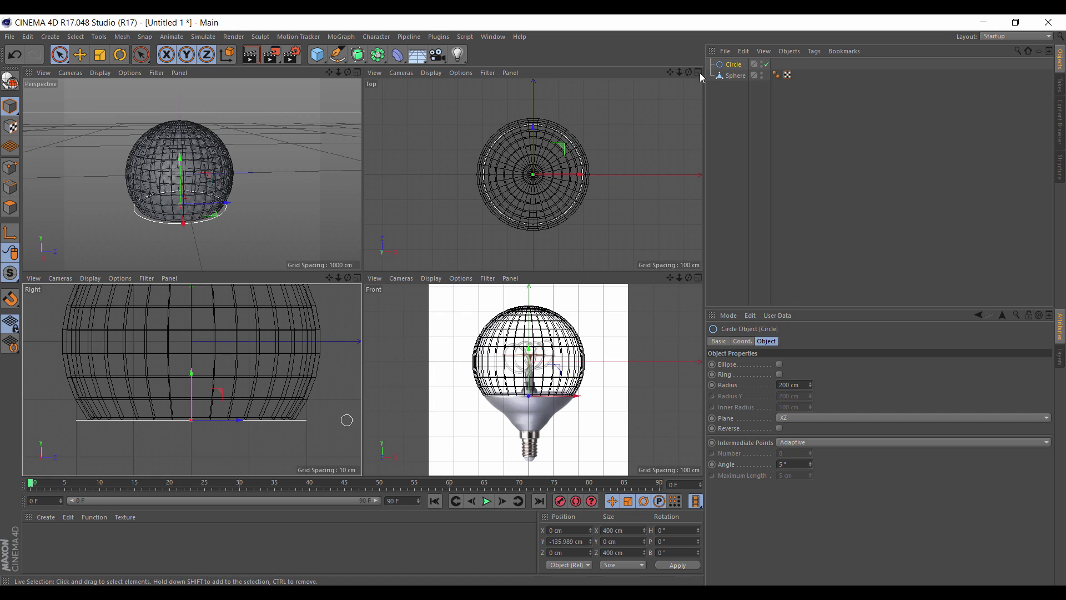
mouse_move(329, 72)
left_mouse_down()
mouse_move(337, 33)
mouse_move(350, 72)
mouse_move(422, 72)
left_mouse_up()
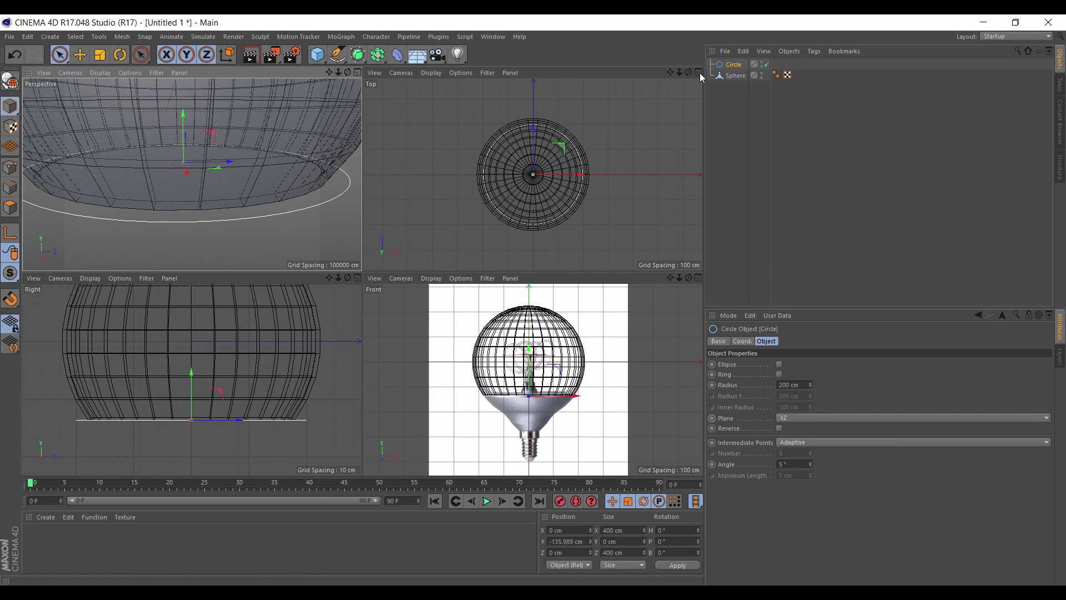
left_click(794, 385)
scroll(794, 385, "down", 14)
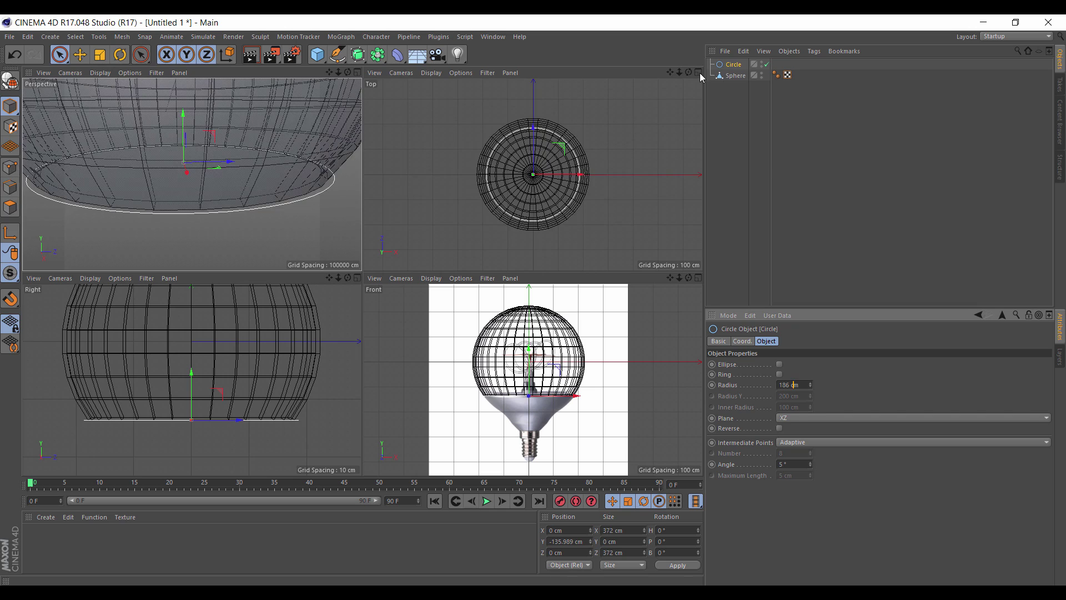
scroll(793, 385, "down", 10)
scroll(794, 385, "up", 2)
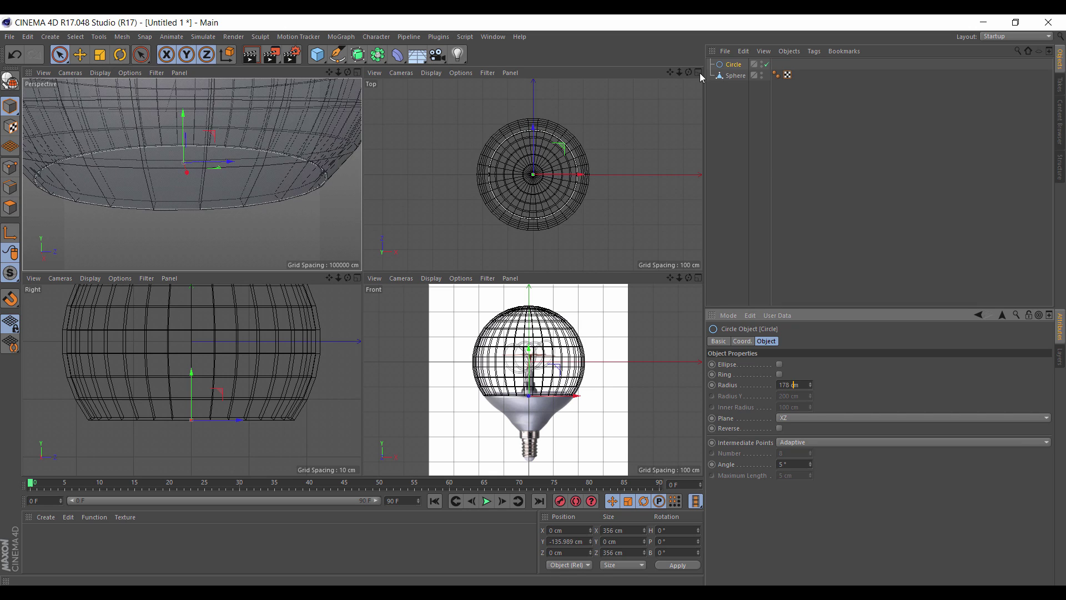
scroll(793, 385, "up", 1)
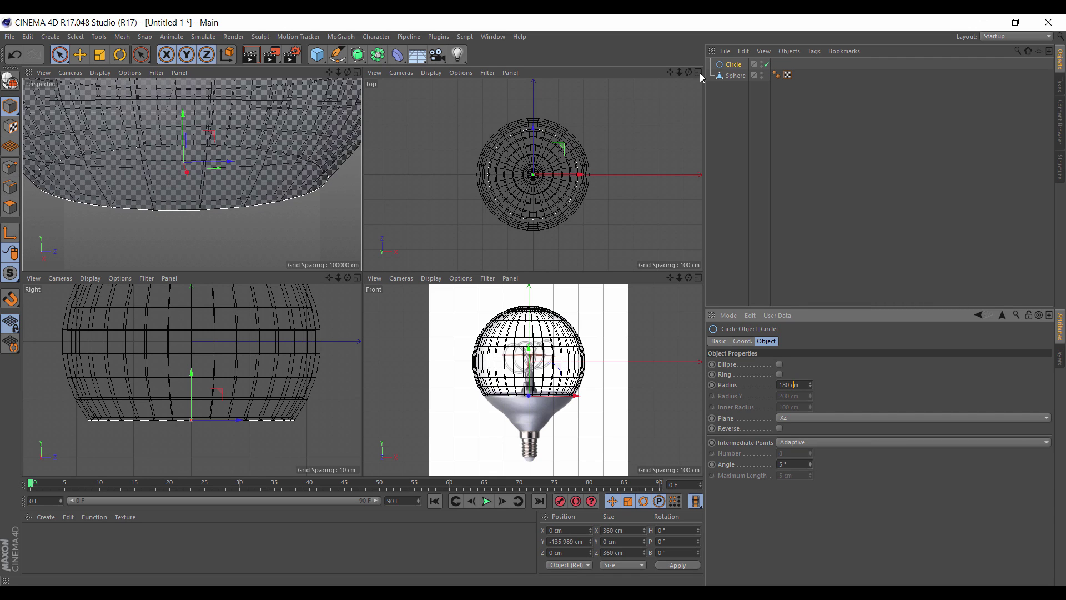
scroll(532, 380, "up", 5)
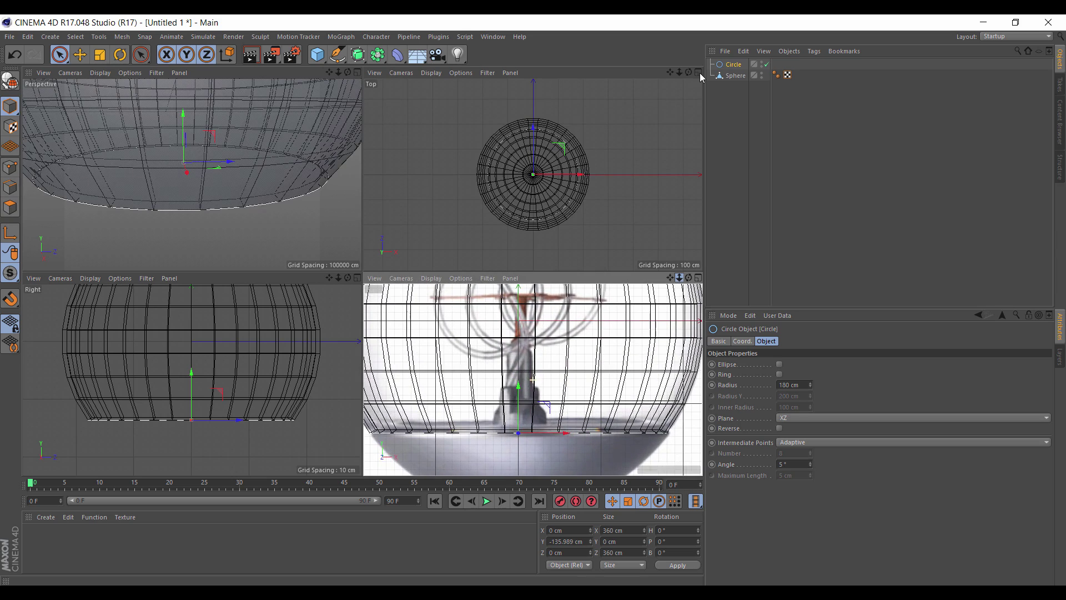
left_click_drag(679, 278, 646, 212)
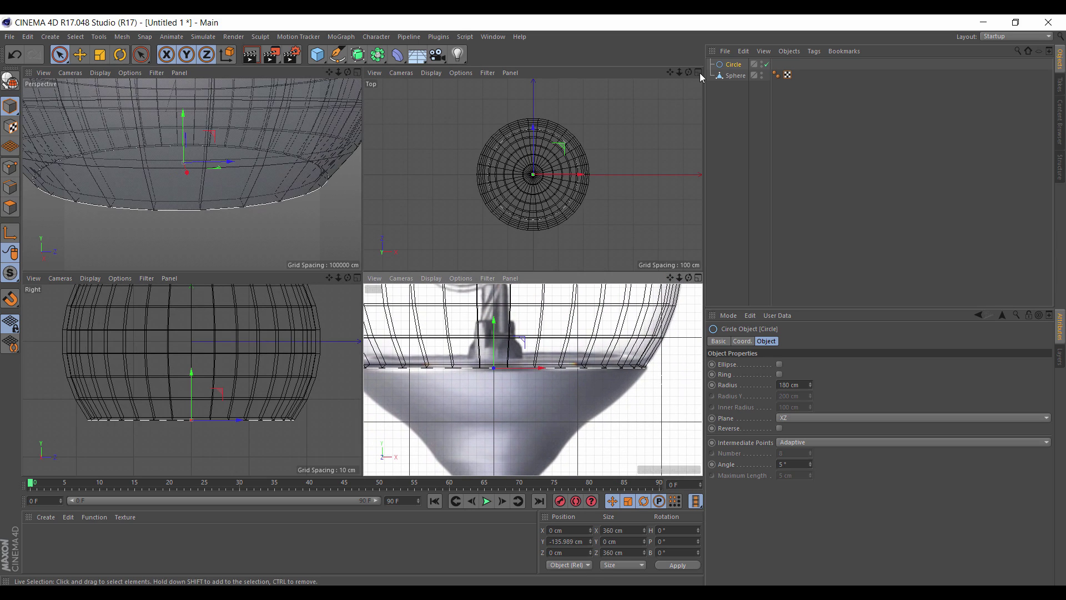
scroll(793, 385, "up", 1)
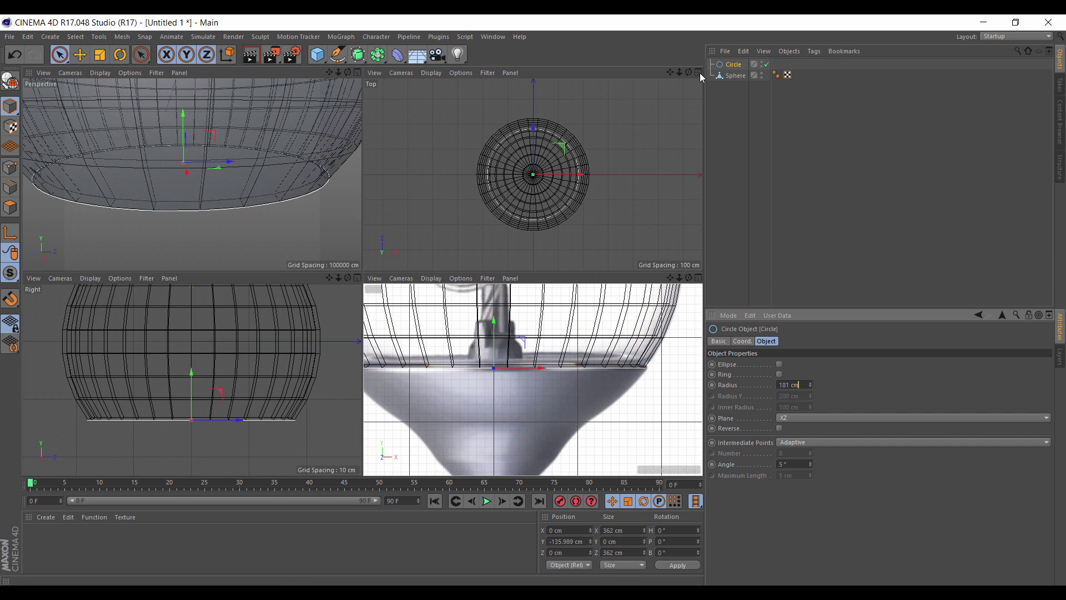
key("Up")
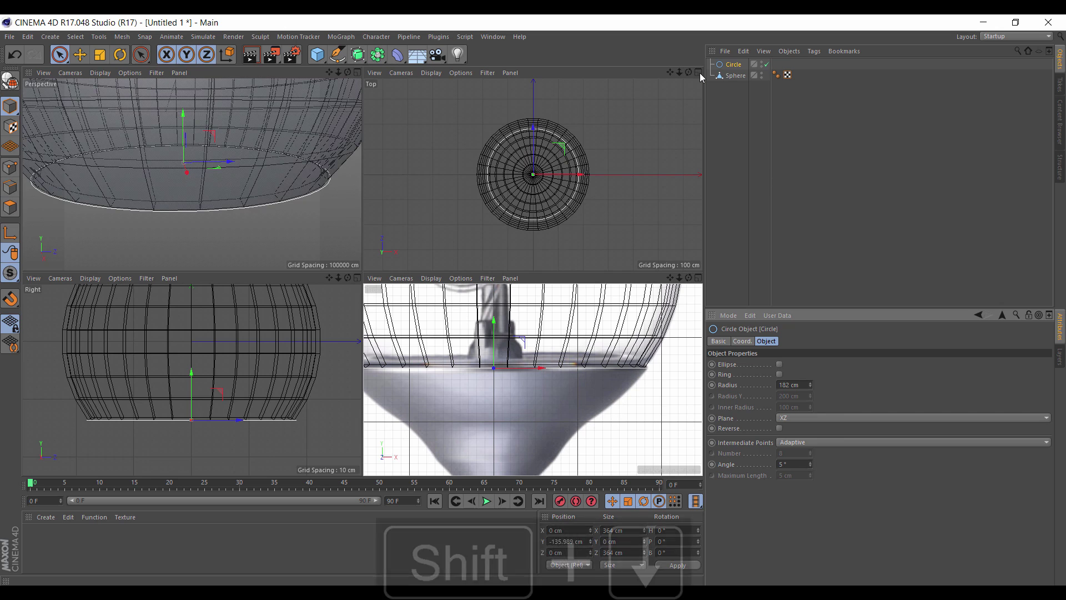
key("Up")
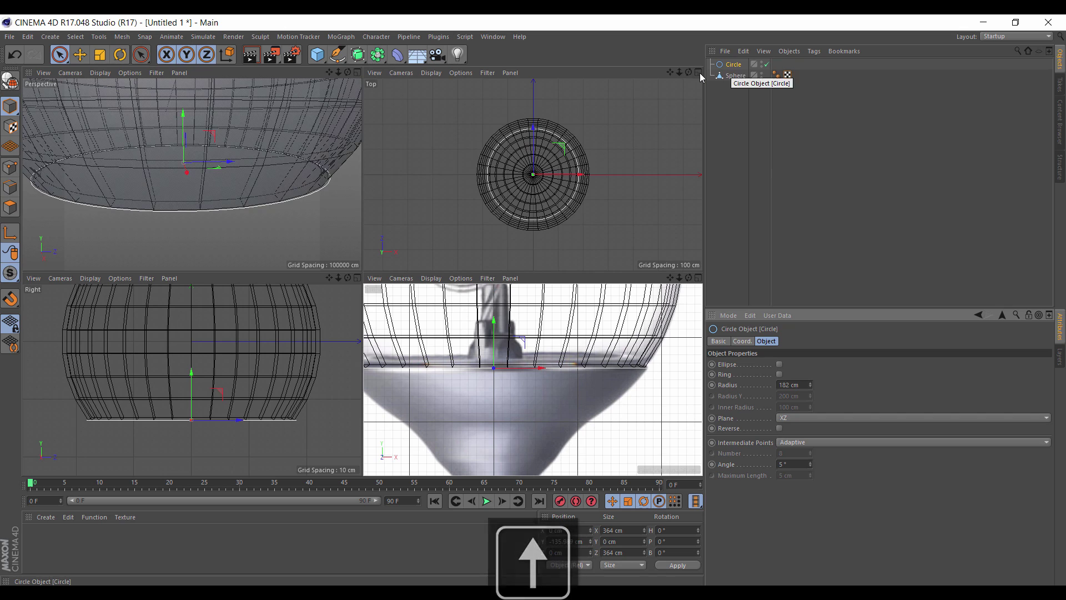
Place the circle inside a new Loft generator and duplicate the circle within the Loft.
left_click_drag(358, 54, 488, 90)
key("shift")
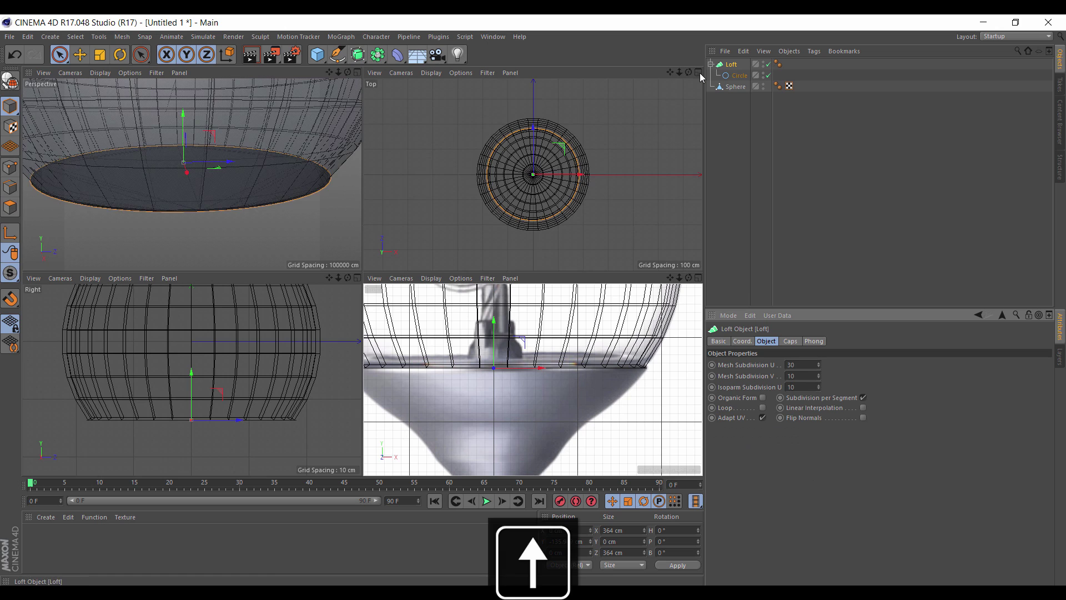
key("Down")
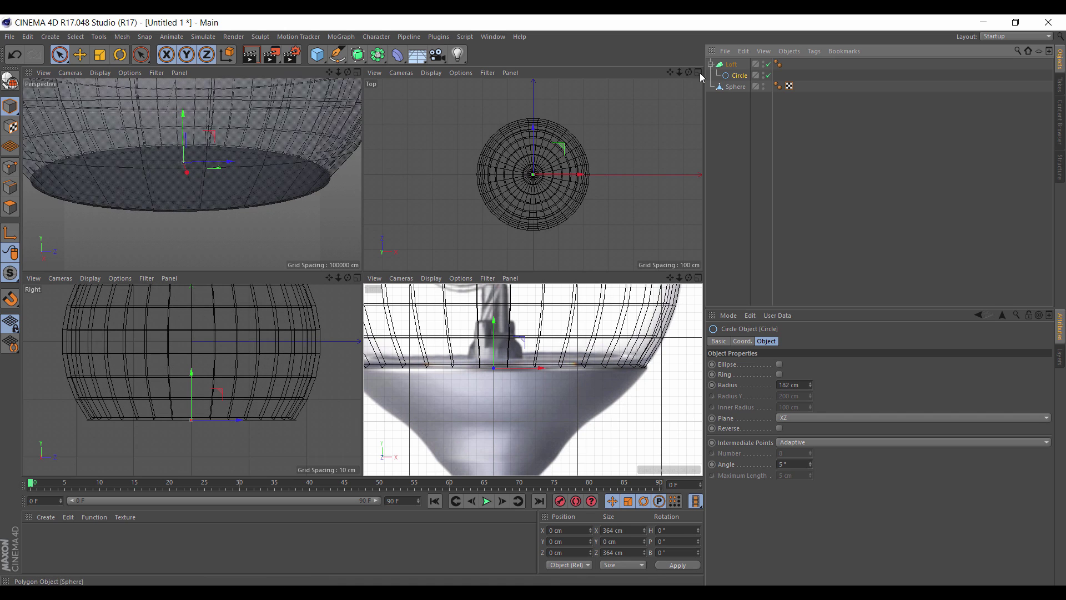
key("ctrl+v")
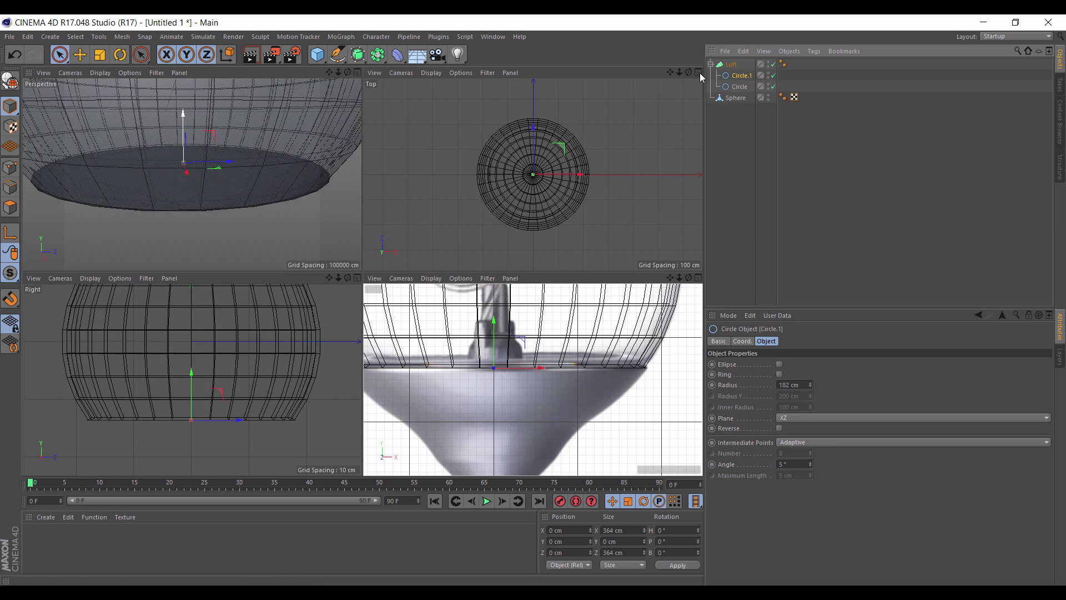
Raise the duplicate circle about 5 cm into the globe and scale it down to about 351 cm across.
left_click_drag(183, 114, 183, 108)
key("t")
left_click_drag(233, 222, 219, 222)
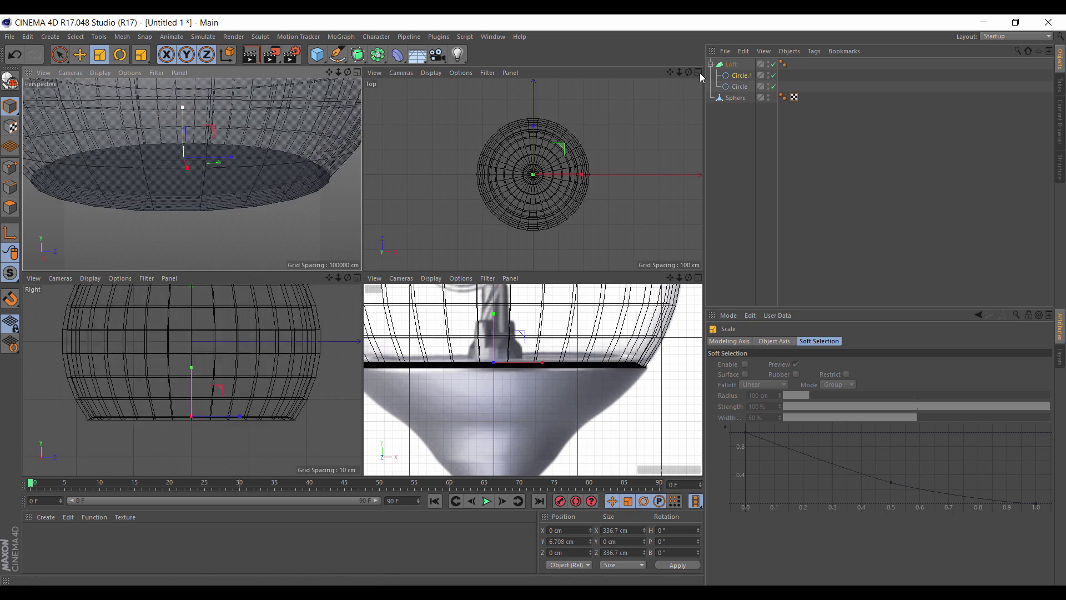
left_click_drag(223, 223, 232, 222)
key("space")
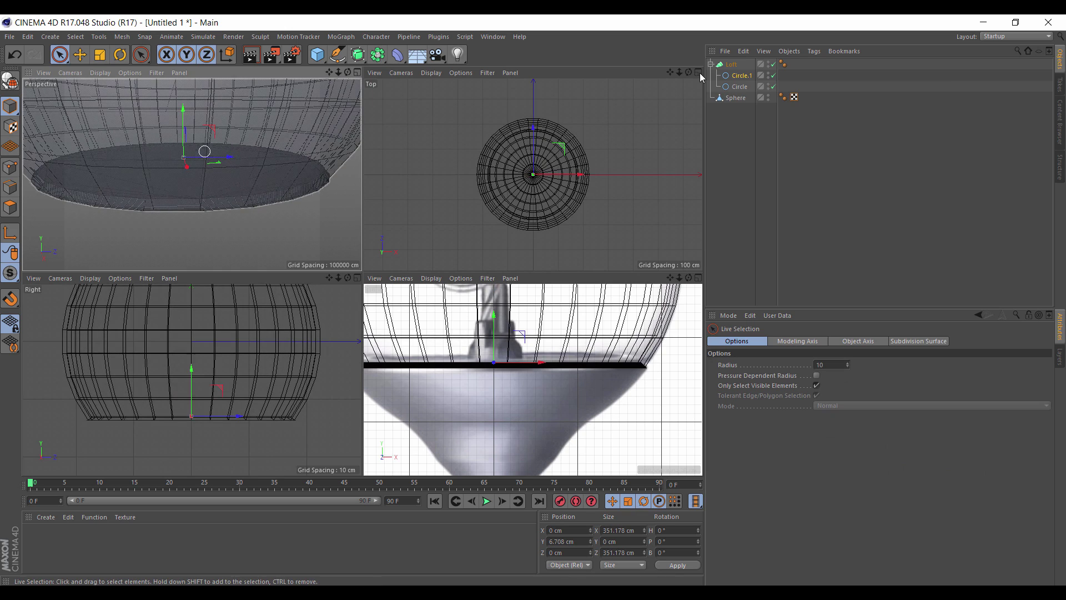
left_click_drag(184, 111, 183, 115)
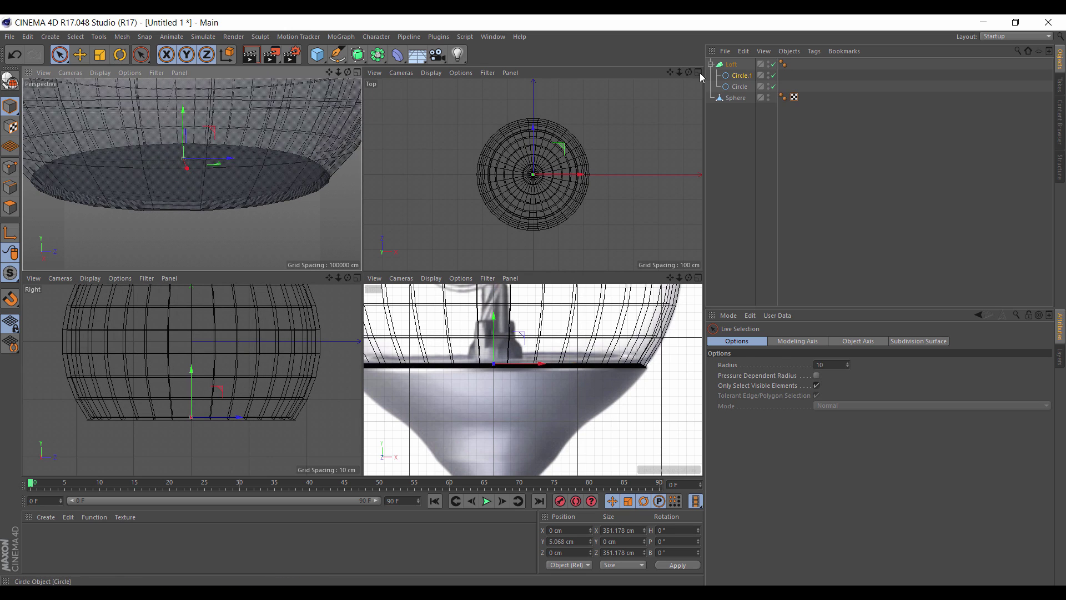
Duplicate the original circle within the Loft, placing the copy about 14 cm below the globe's rim.
left_click(738, 87)
left_click_drag(183, 111, 183, 126)
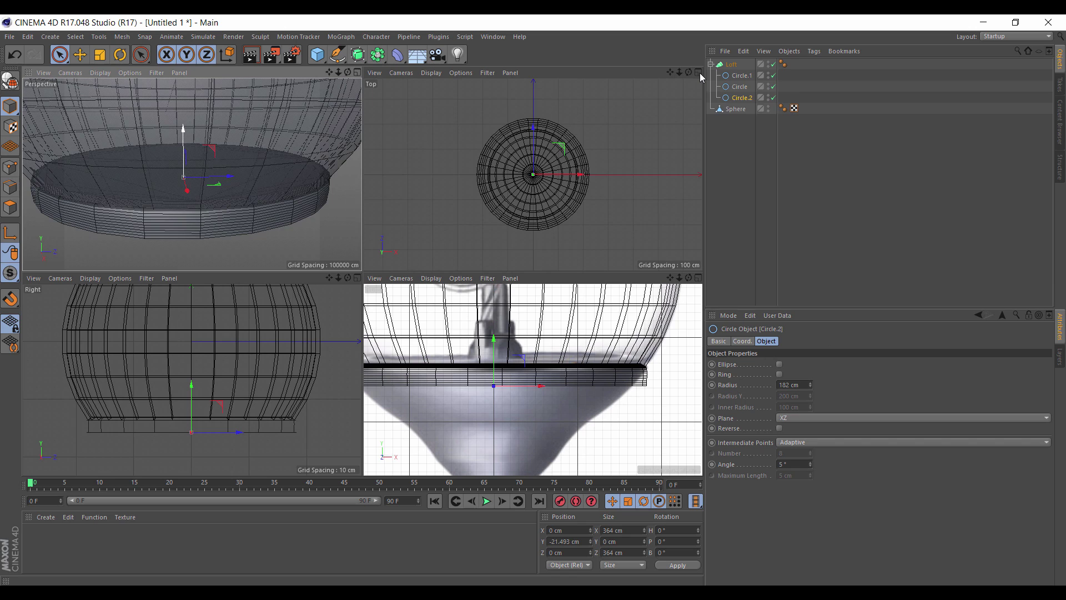
key("ctrl+z")
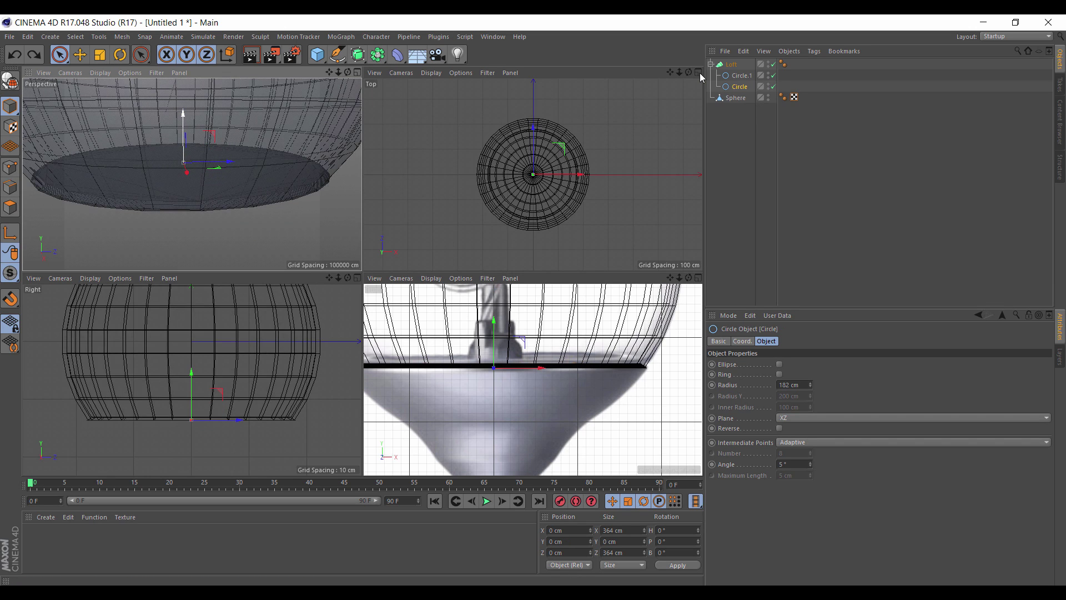
left_click_drag(178, 113, 177, 125, "ctrl")
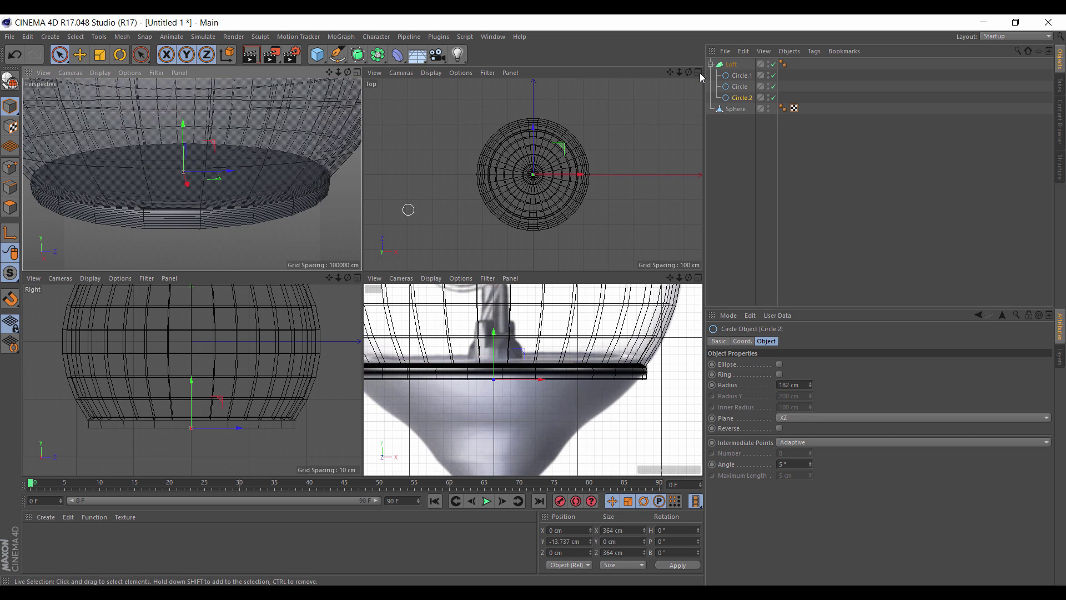
Lower the new circle to a Y position of about -73 cm and scale it to about 205 cm across, following the reference base's contour.
key("ctrl+z")
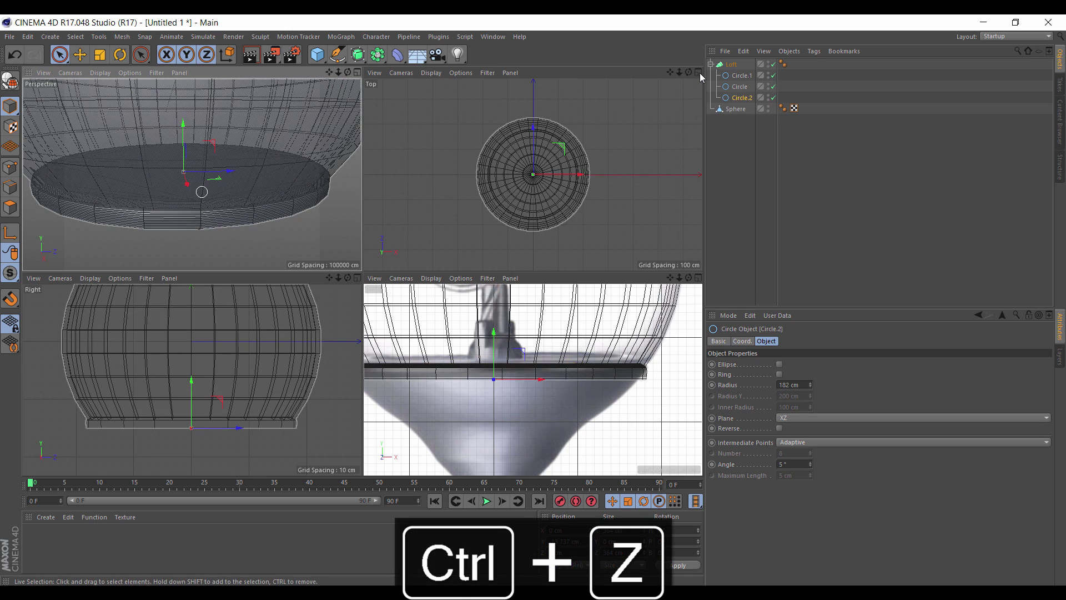
key("ctrl+z")
key("ctrl+z")
key("ctrl+z")
key("ctrl+z")
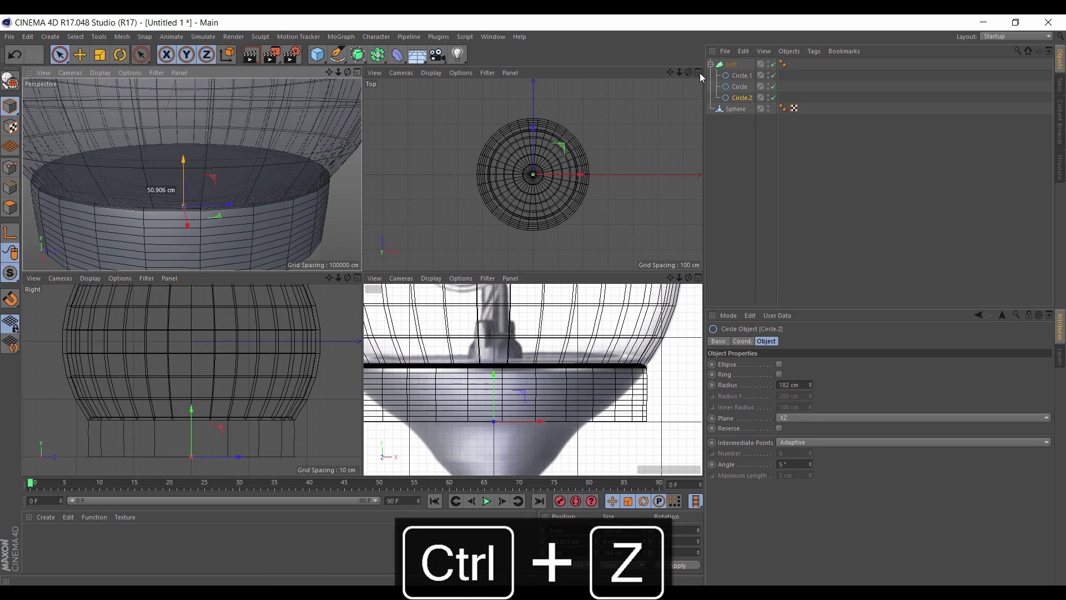
key("ctrl+z")
key("ctrl+z")
key("ctrl+z")
key("ctrl+z")
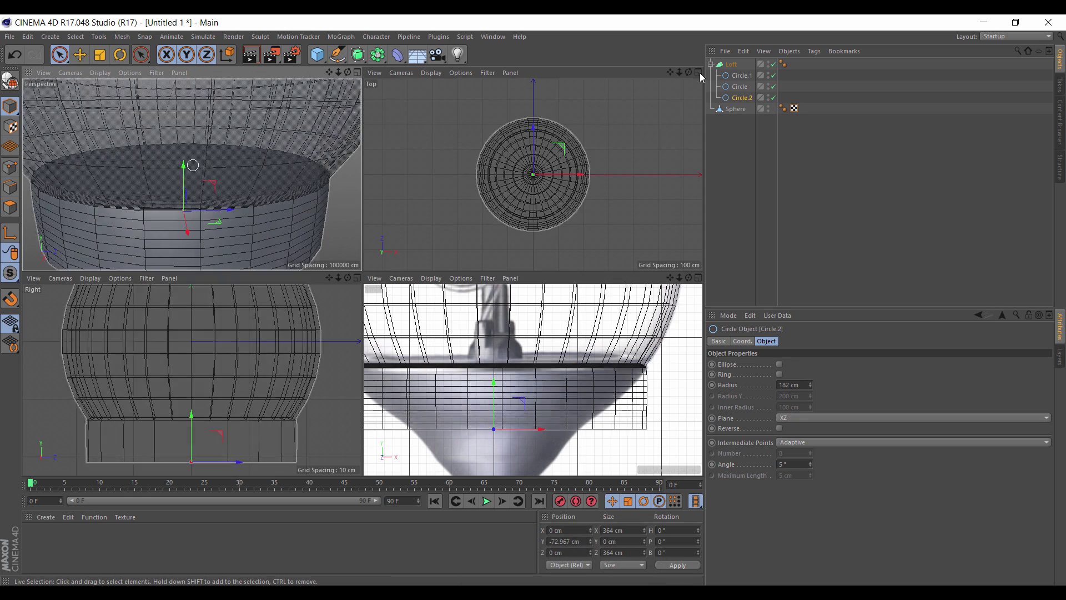
key("ctrl+z")
key("ctrl+z")
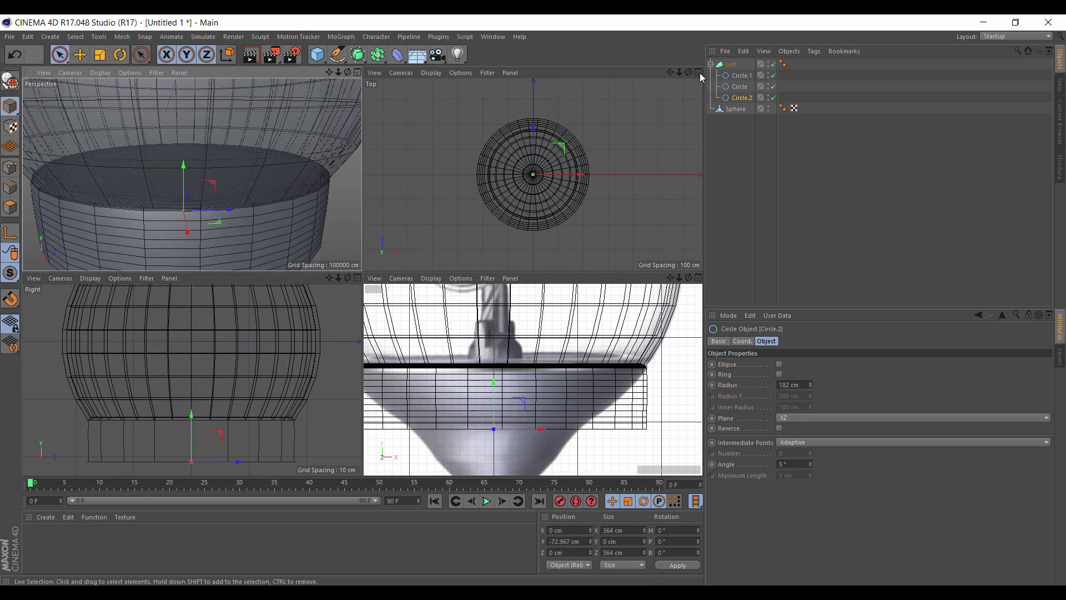
key("t")
left_click_drag(588, 411, 514, 411)
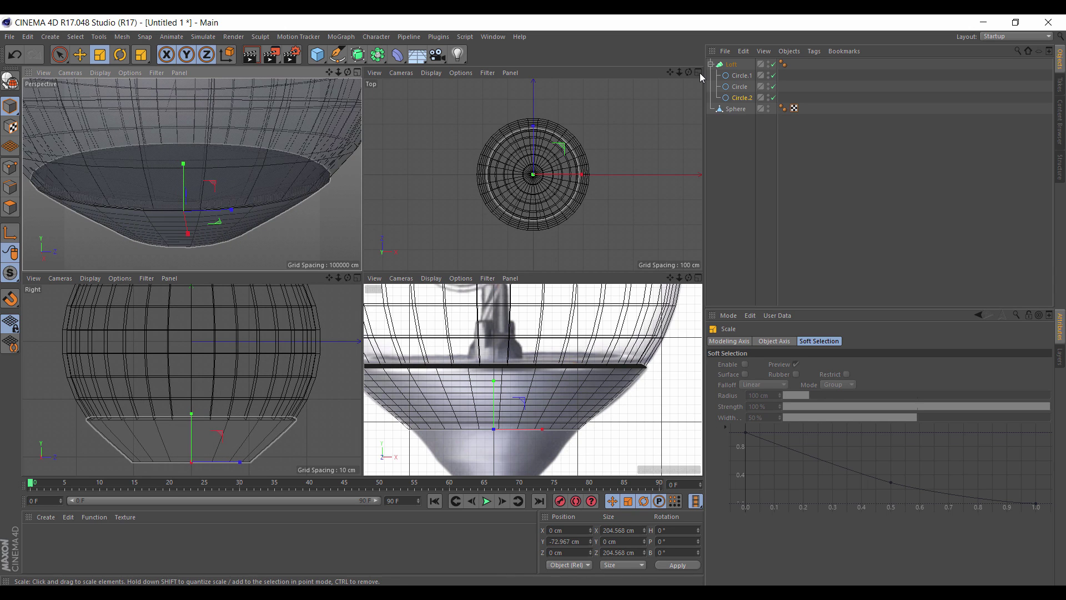
Raise the lowest circle to a Y position of about -37 cm and scale it to about 298 cm across.
key("space")
left_click_drag(493, 383, 494, 352)
key("space")
left_click_drag(544, 411, 581, 411)
Duplicate the circle down to a Y position of about -68 cm and scale the copy to about 217 cm across.
key("space")
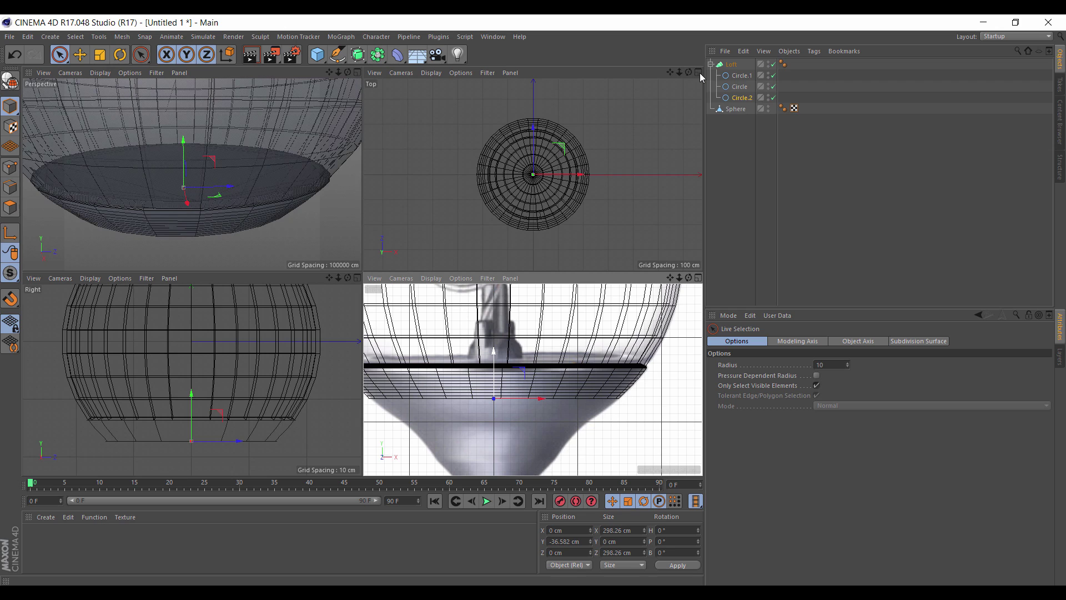
left_click_drag(493, 366, 493, 393, "ctrl")
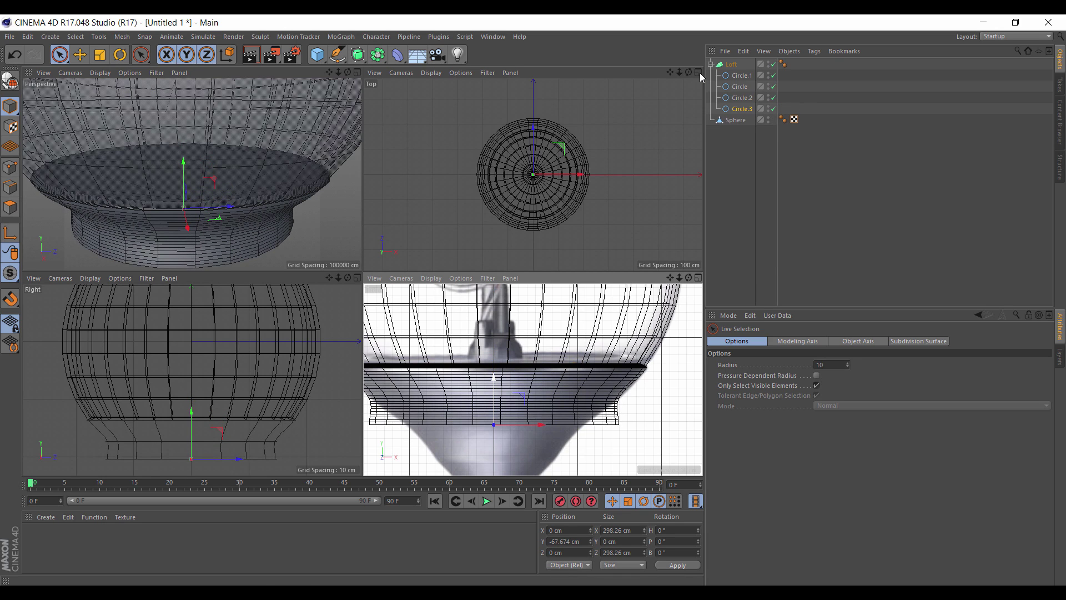
key("t")
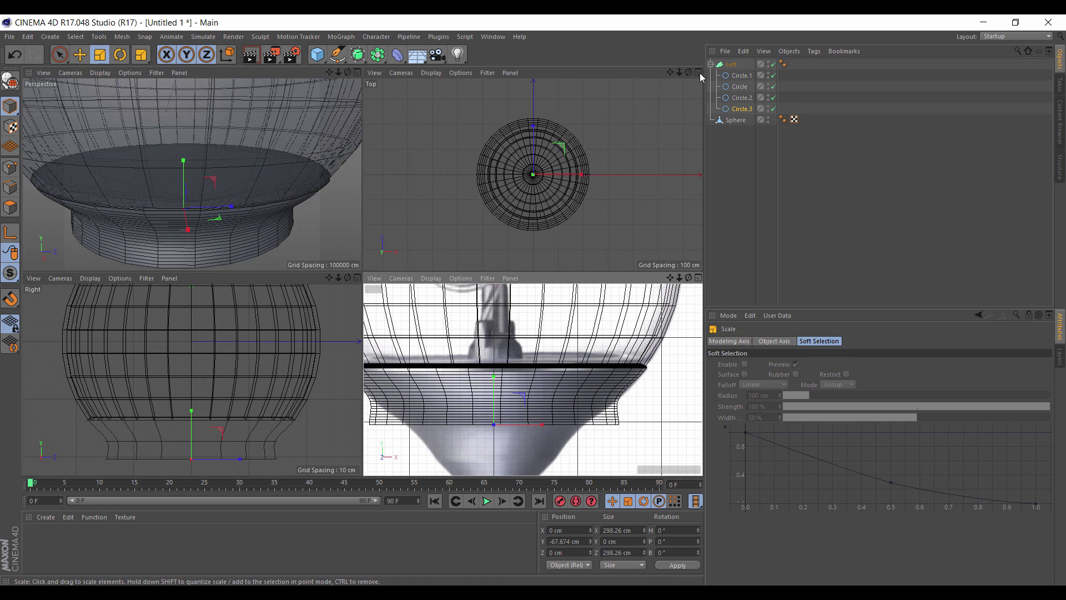
left_click_drag(504, 407, 489, 413)
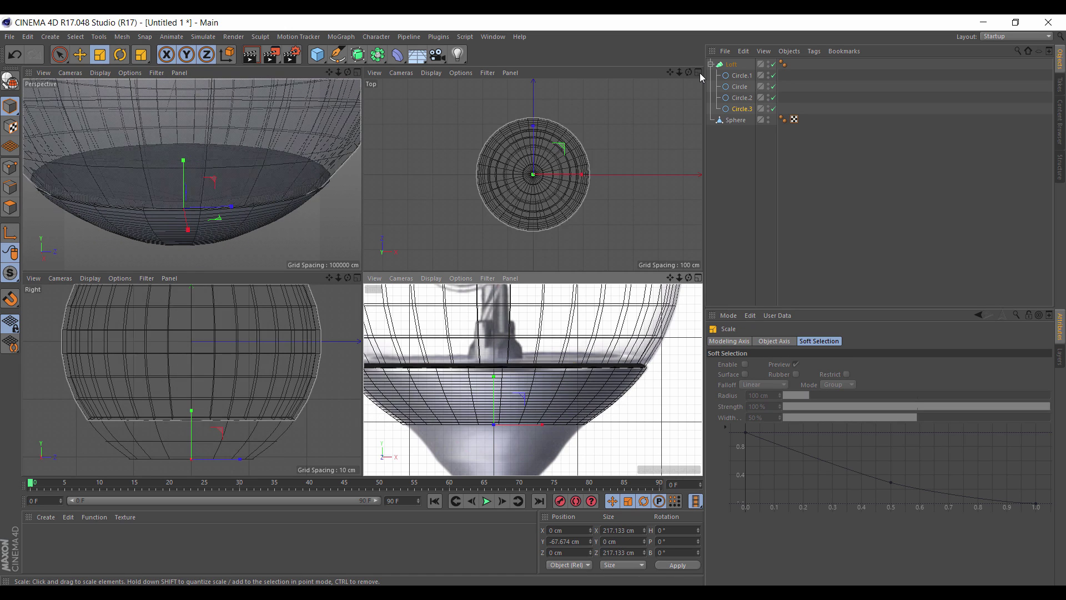
Add three more circle copies down the reference contour to the neck, the last about 86 cm across at Y about -139 cm.
left_click_drag(669, 277, 684, 193)
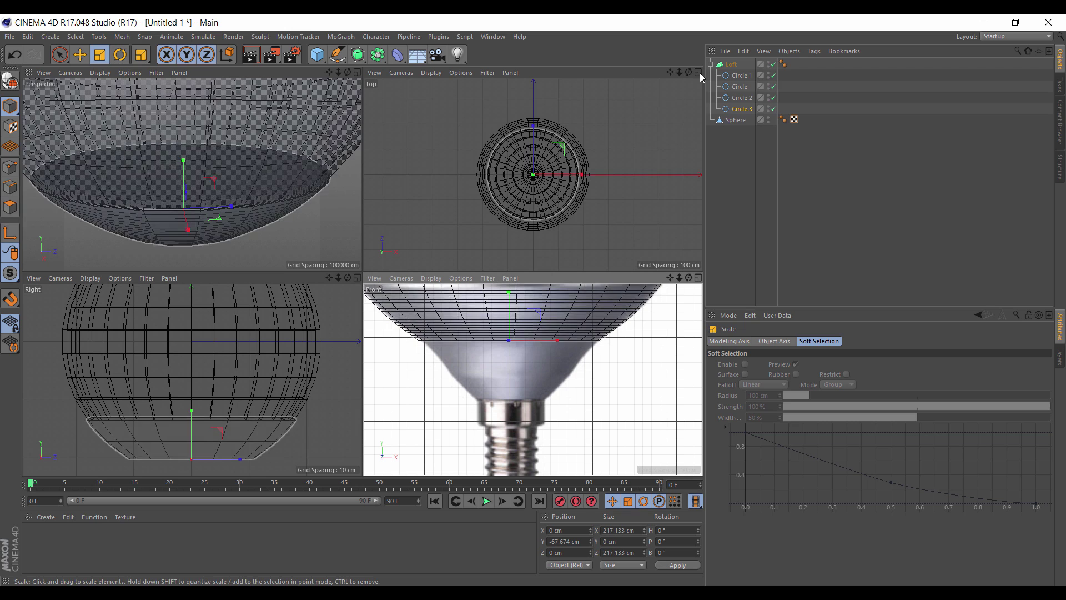
key("space")
left_click_drag(508, 293, 509, 353)
key("space")
key("space")
key("space")
key("space")
key("space")
key("space")
key("space")
left_click_drag(533, 389, 515, 388)
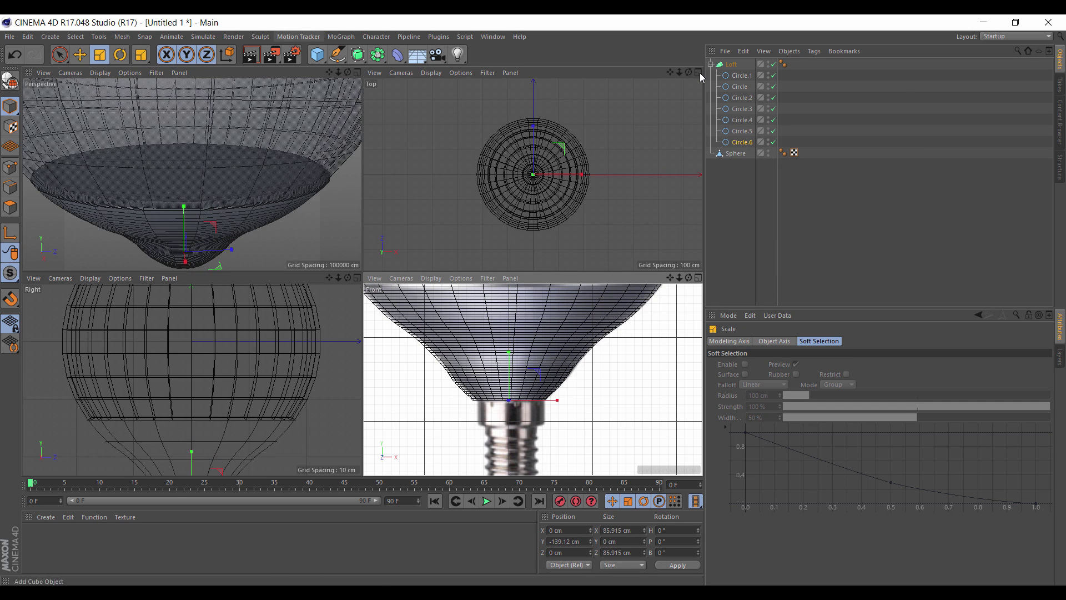
Set the Loft's mesh subdivision to 26 in U and 4 in V.
scroll(191, 173, "down", 5)
left_click_drag(192, 174, 195, 169, "alt")
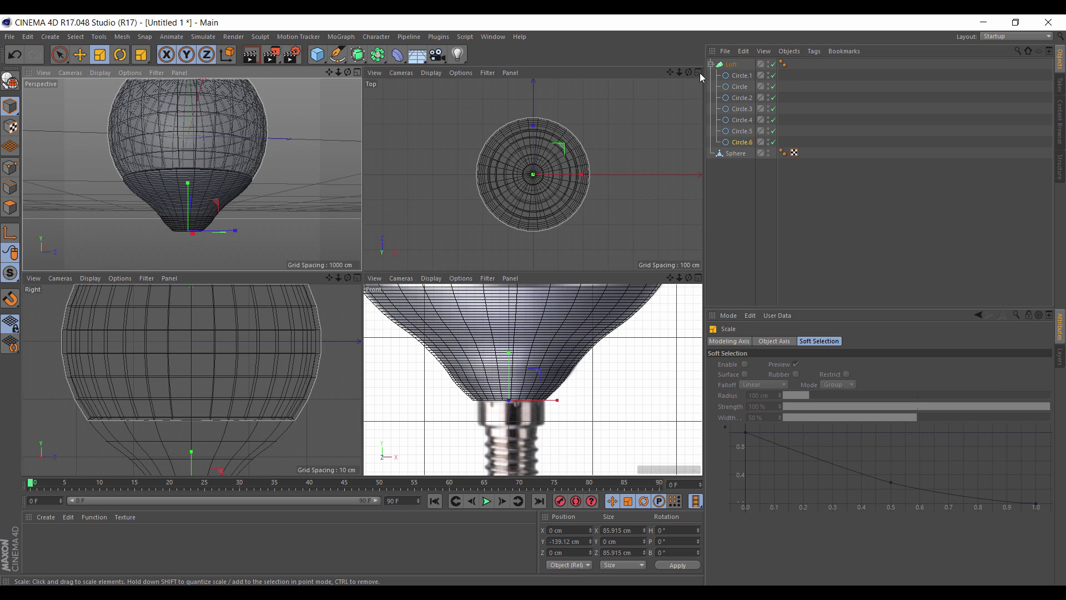
left_click(731, 65)
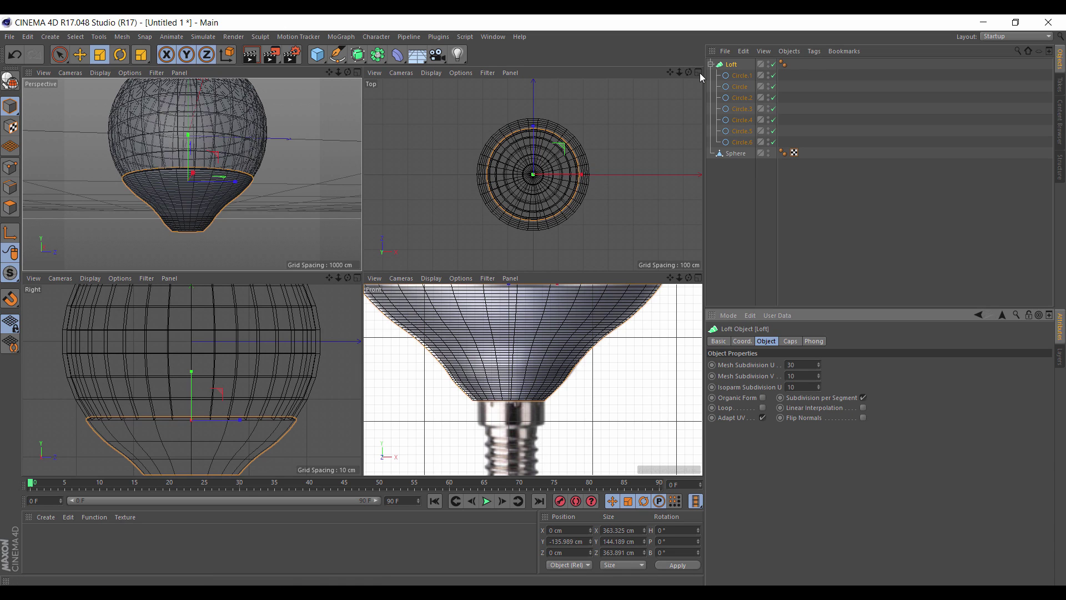
key("Down")
key("Down")
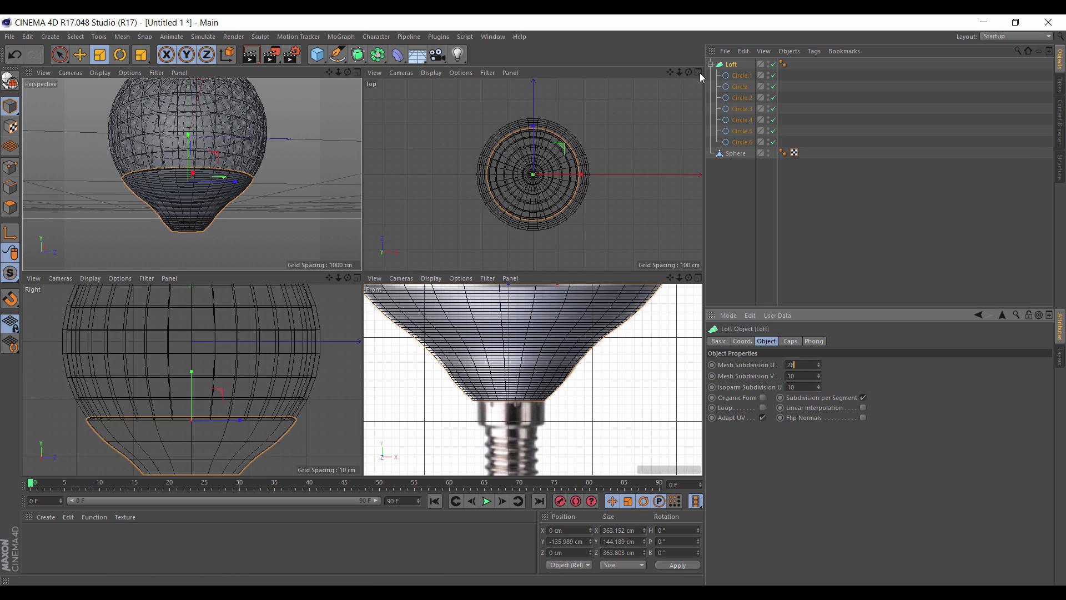
key("Down")
key("Down")
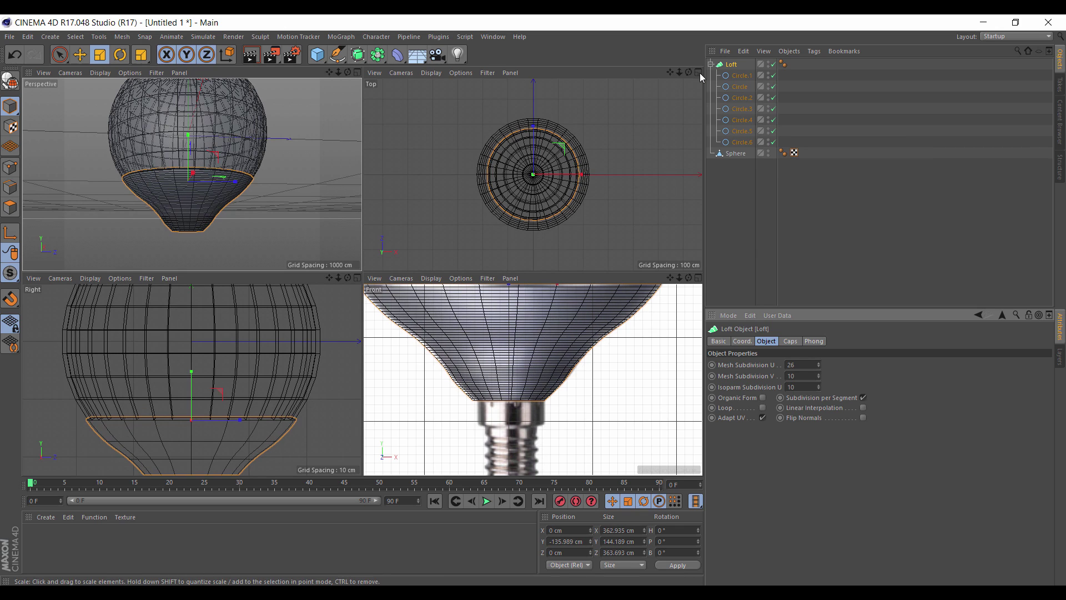
key("Down")
key("Down")
key("Down")
key("Down")
key("Down")
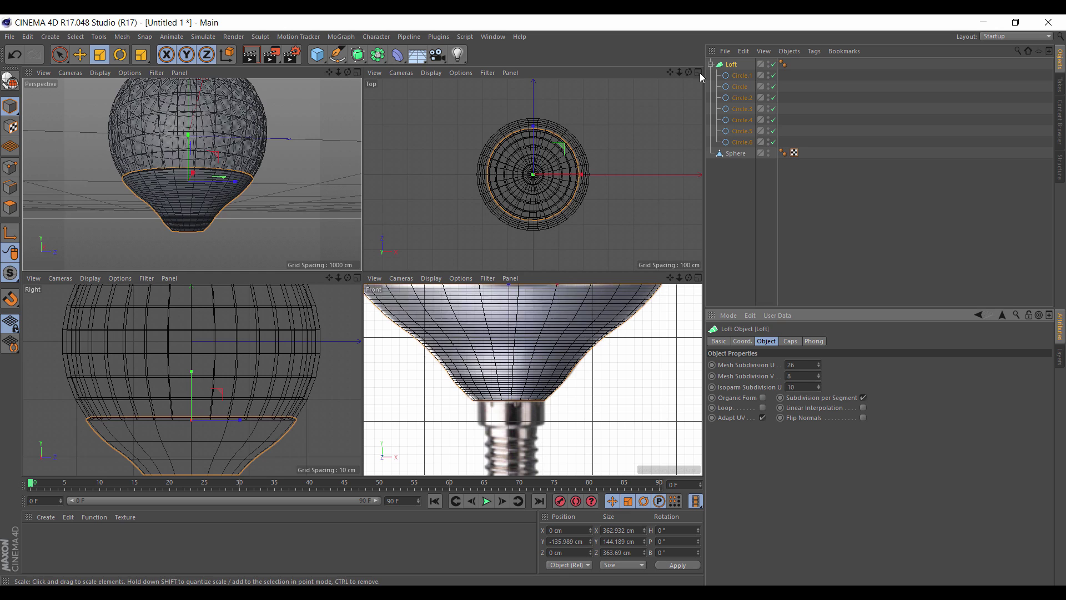
key("Down")
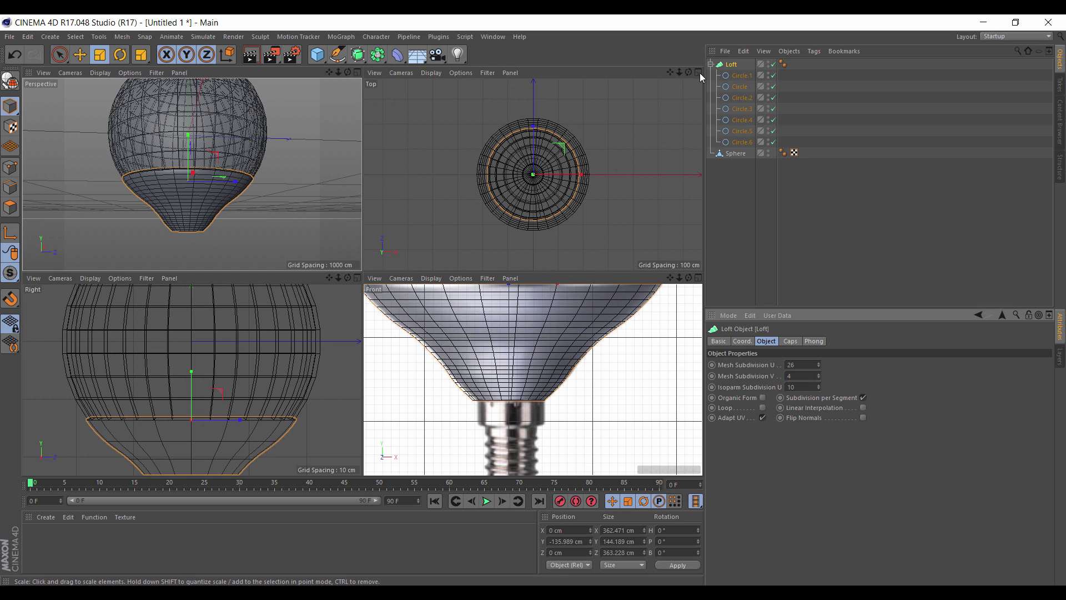
Collapse the Loft's hierarchy and rename the sphere as Glass.
mouse_move(347, 73)
left_mouse_down()
mouse_move(346, 100)
mouse_move(346, 28)
mouse_move(345, 67)
left_mouse_up()
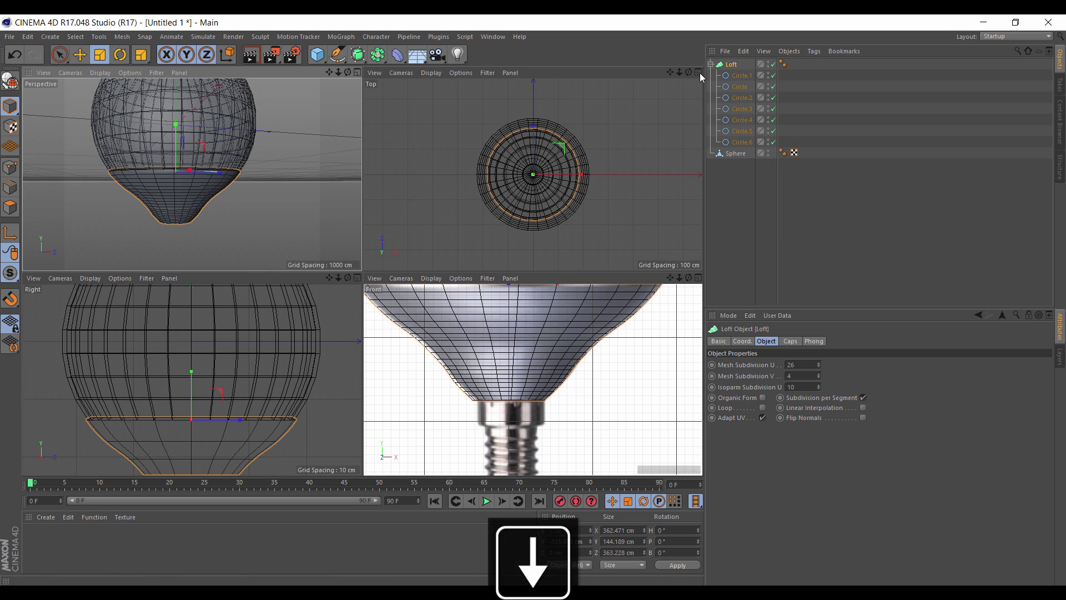
left_click_drag(338, 73, 314, 72)
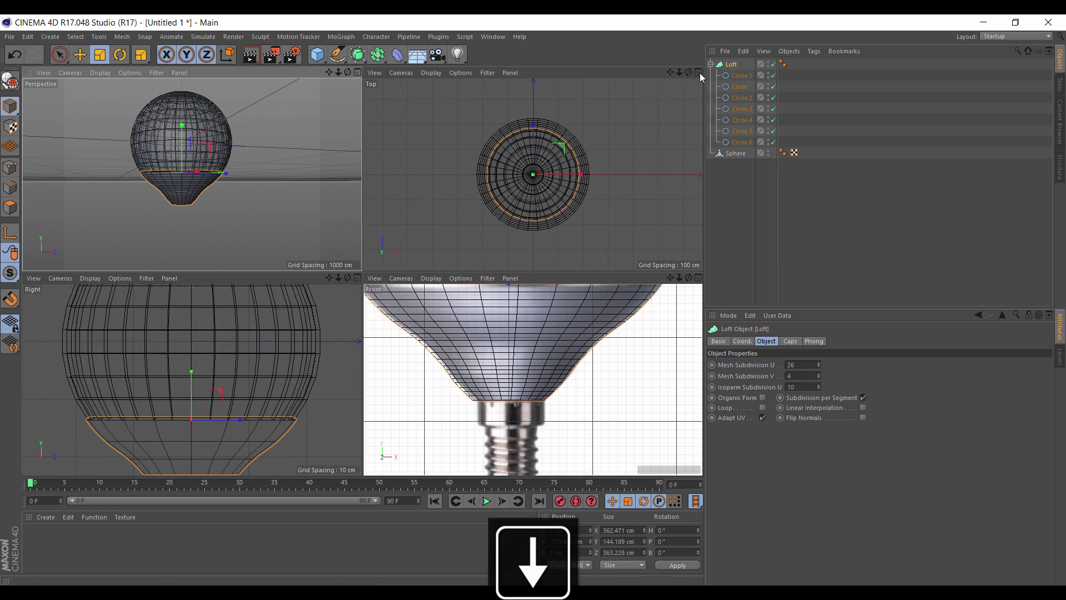
left_click(744, 211)
left_click(710, 64)
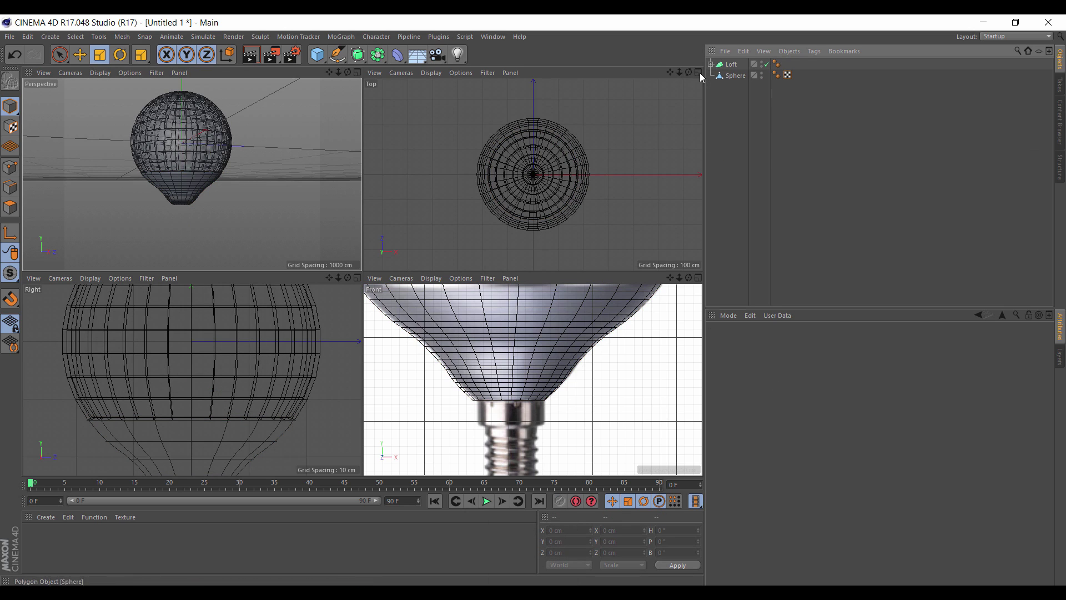
double_click(735, 75)
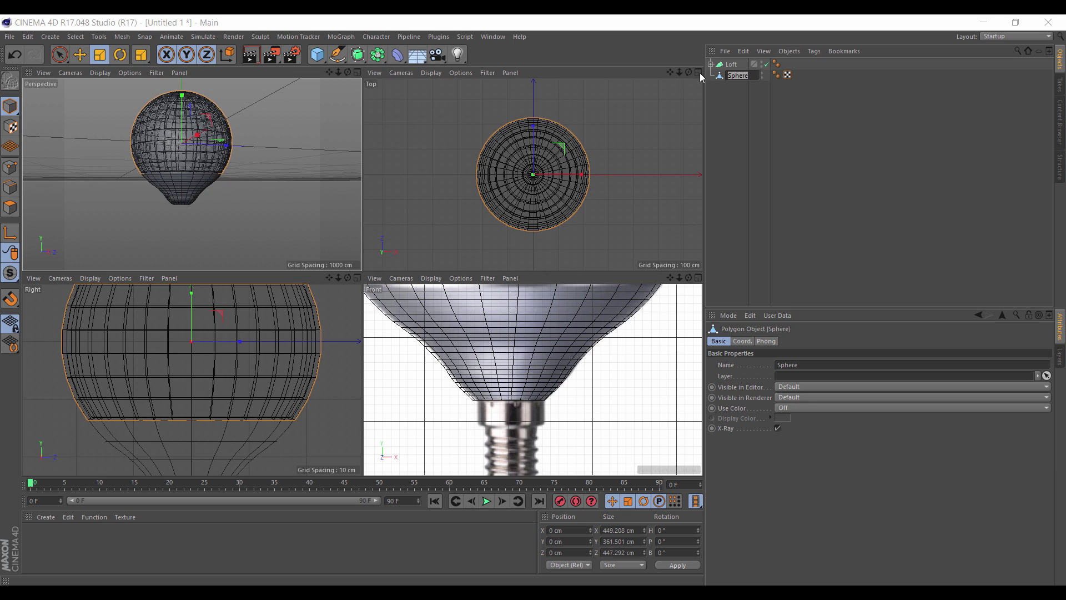
type("Glass")
key("Return")
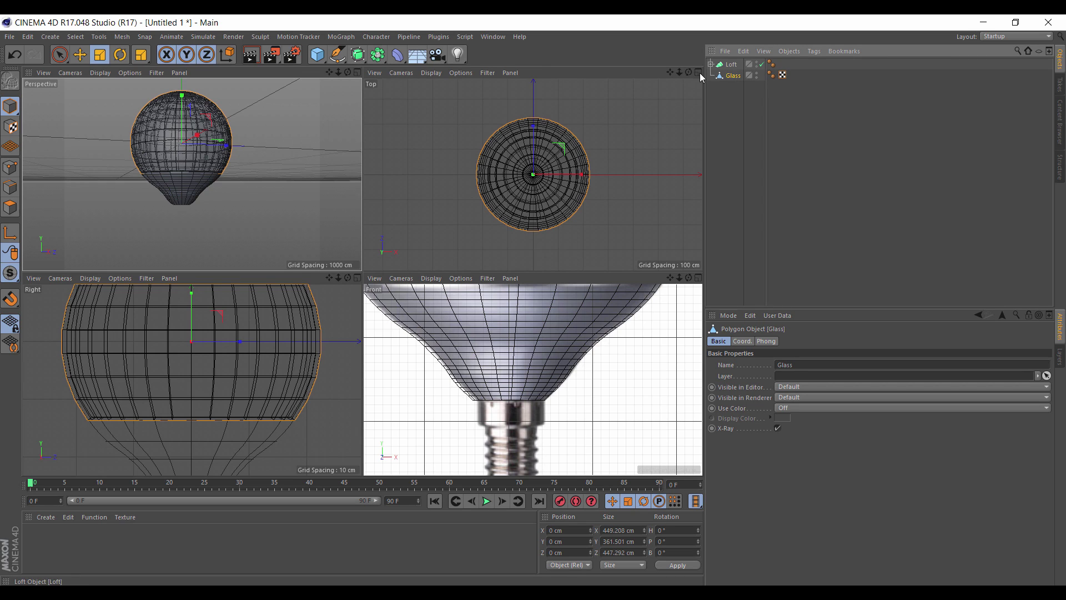
Rename the Loft object as Base.
key("Up")
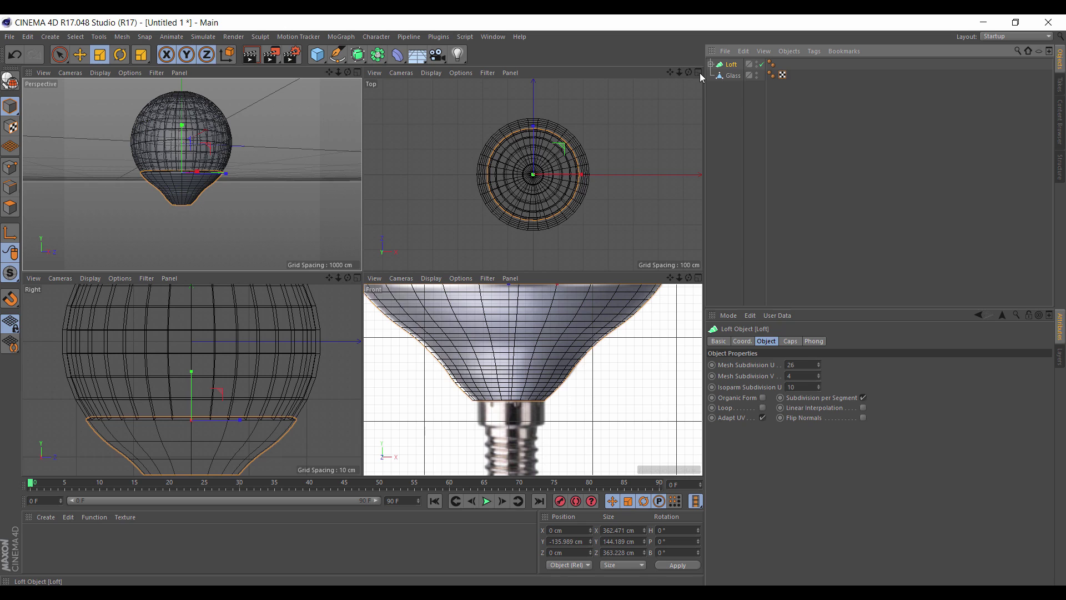
double_click(731, 64)
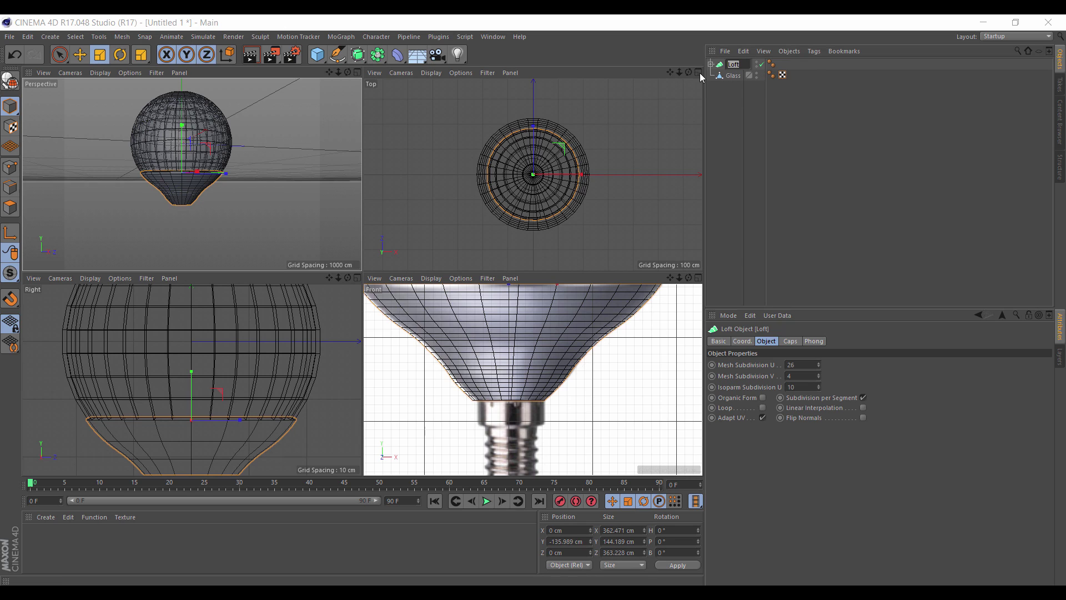
key("Return")
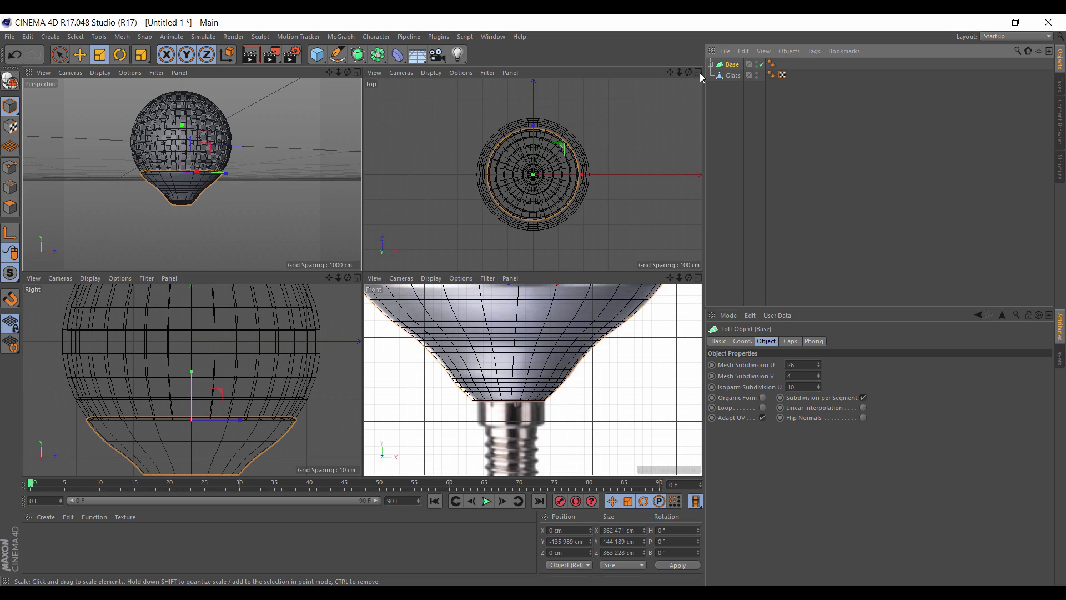
key("Return")
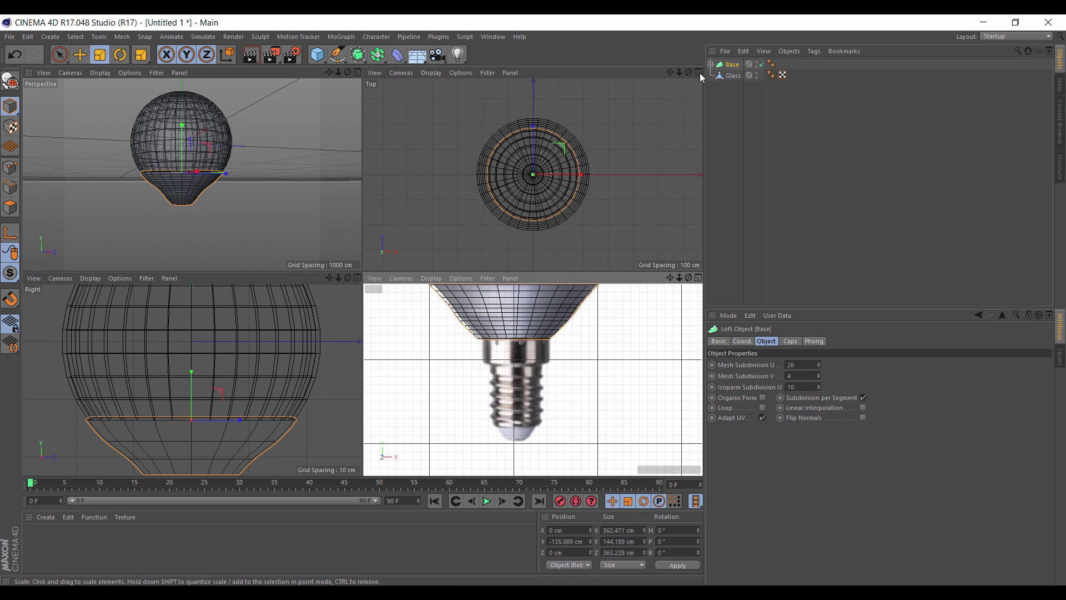
key("Return")
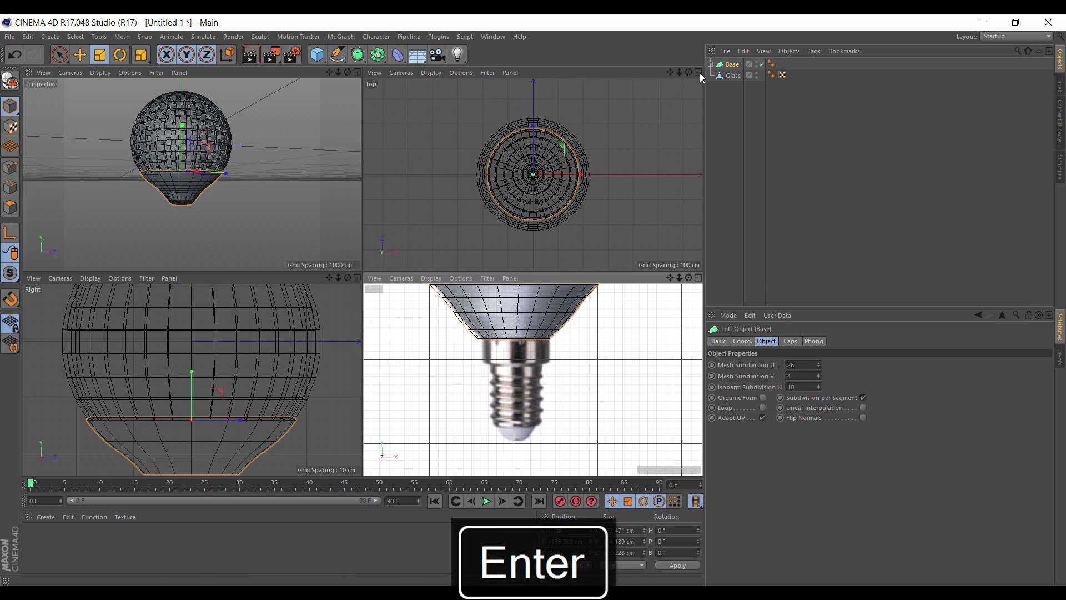
Add a cylinder under the base at a Y position of about -288 cm, with a 41 cm radius and 33 cm height.
left_click(316, 54)
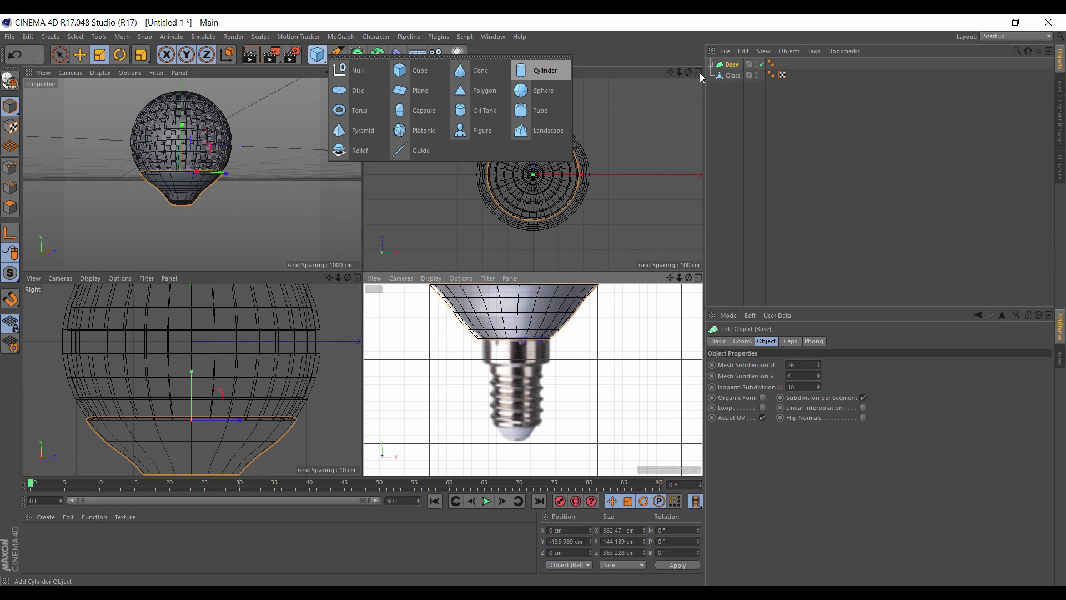
left_click(545, 70)
key("space")
left_click_drag(182, 98, 181, 160)
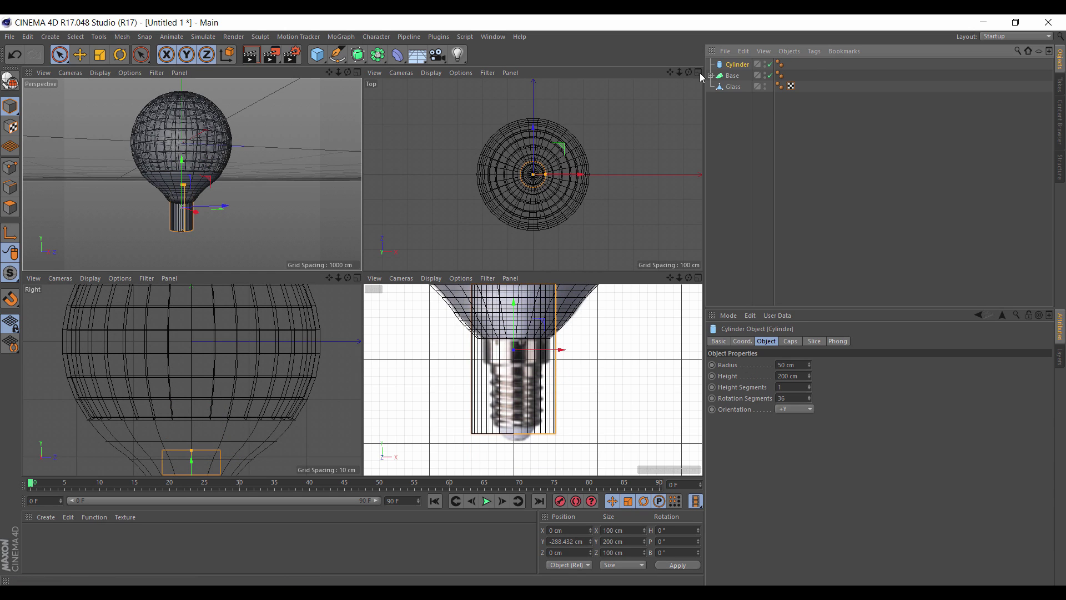
left_click_drag(809, 364, 809, 385)
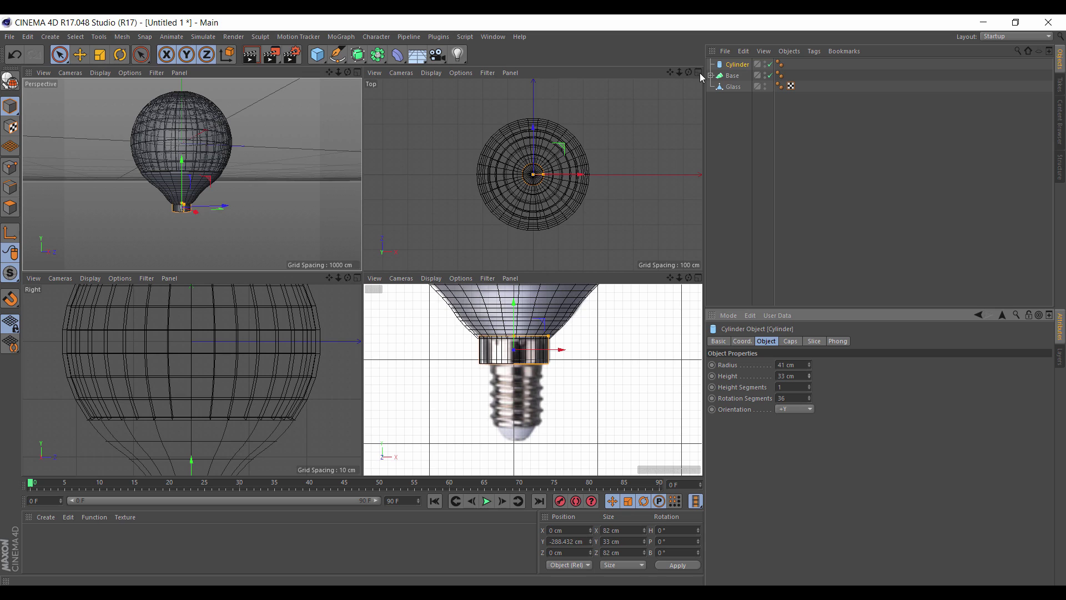
Enable the cylinder's cap fillet with 4 segments and a 3.5 cm radius.
left_click(790, 341)
left_click(751, 390)
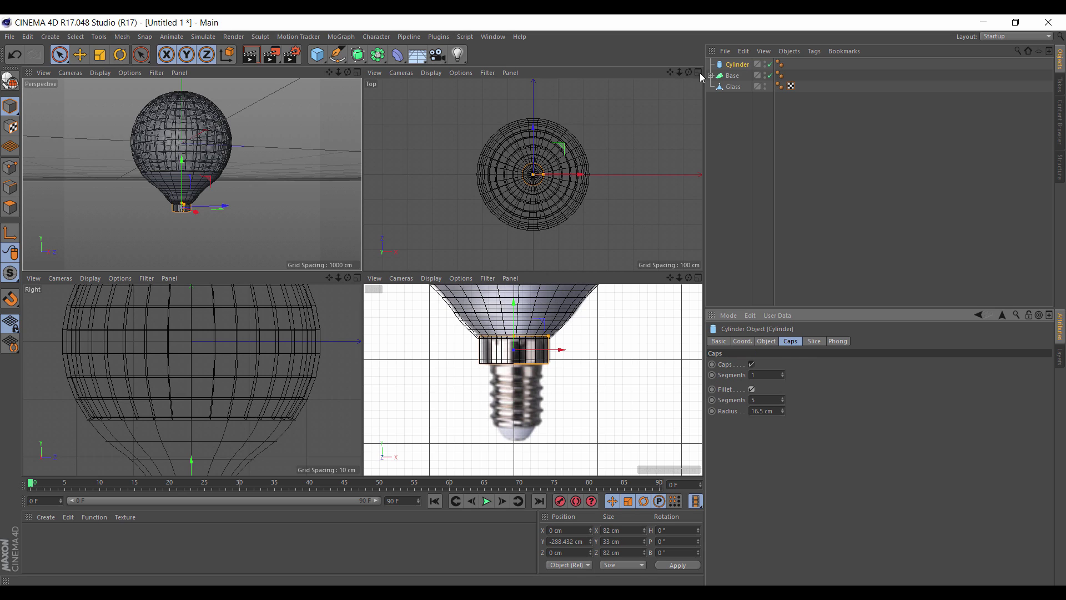
left_click_drag(782, 411, 782, 416)
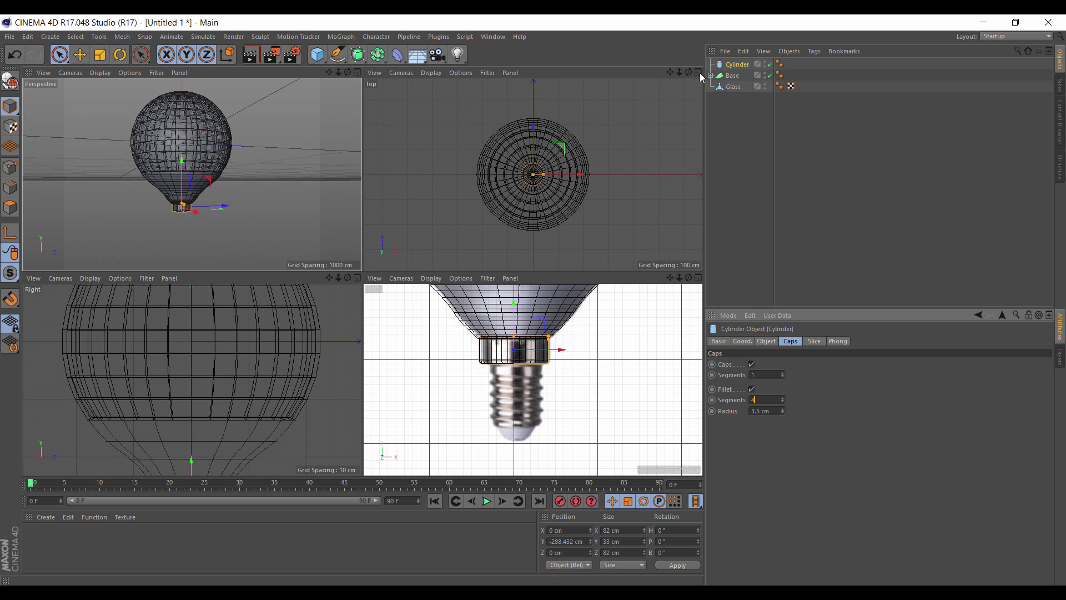
Extend the cylinder upward into the base to a height of about 38 cm, centred at Y about -287 cm.
mouse_move(679, 277)
left_mouse_down()
mouse_move(741, 278)
mouse_move(698, 322)
left_mouse_up()
mouse_move(678, 278)
left_mouse_down()
mouse_move(694, 277)
mouse_move(676, 296)
left_mouse_up()
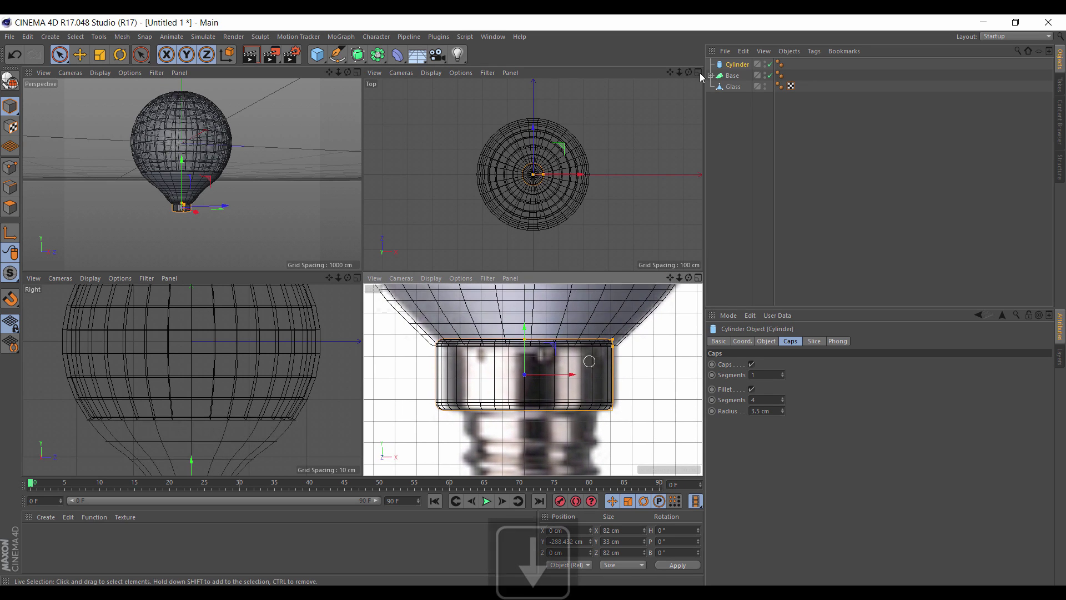
left_click_drag(524, 339, 524, 331)
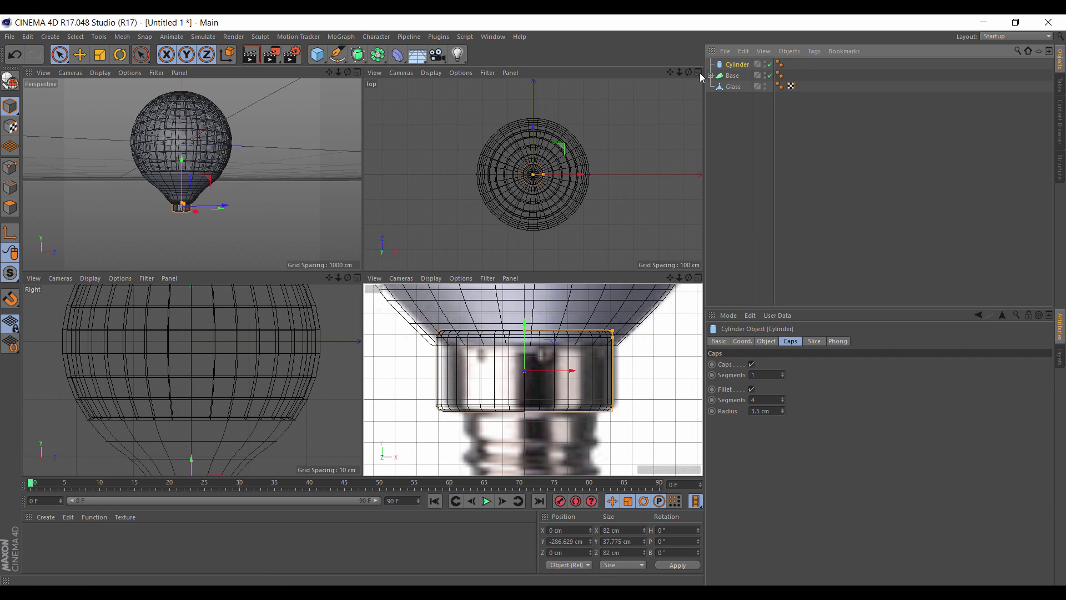
Make the cylinder editable and delete the polygons of its top cap and upper fillet using a rectangle selection.
key("c")
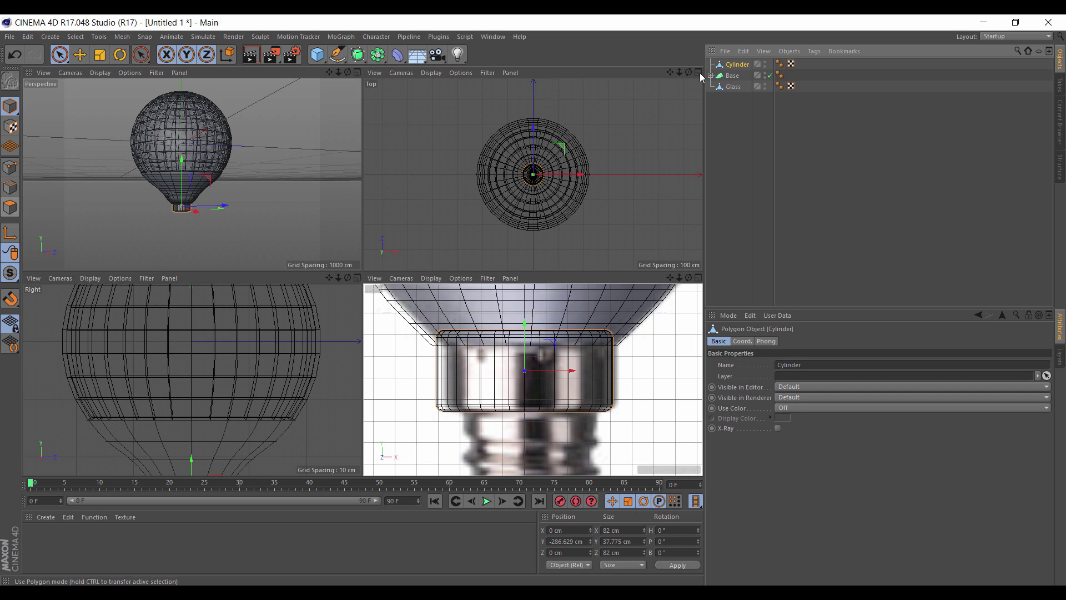
left_click(10, 207)
left_click(59, 54)
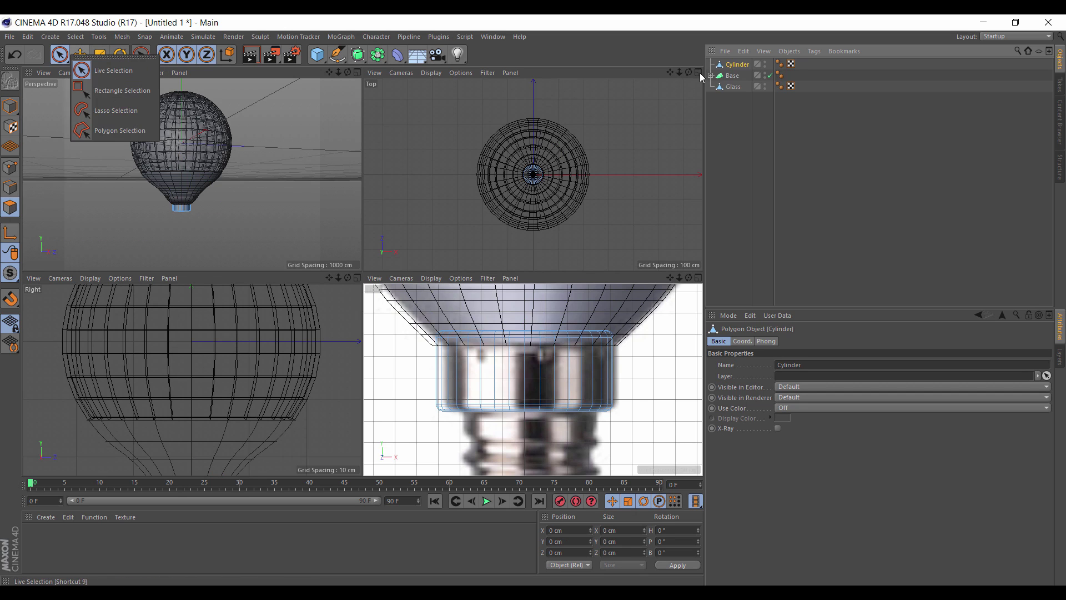
left_click(121, 90)
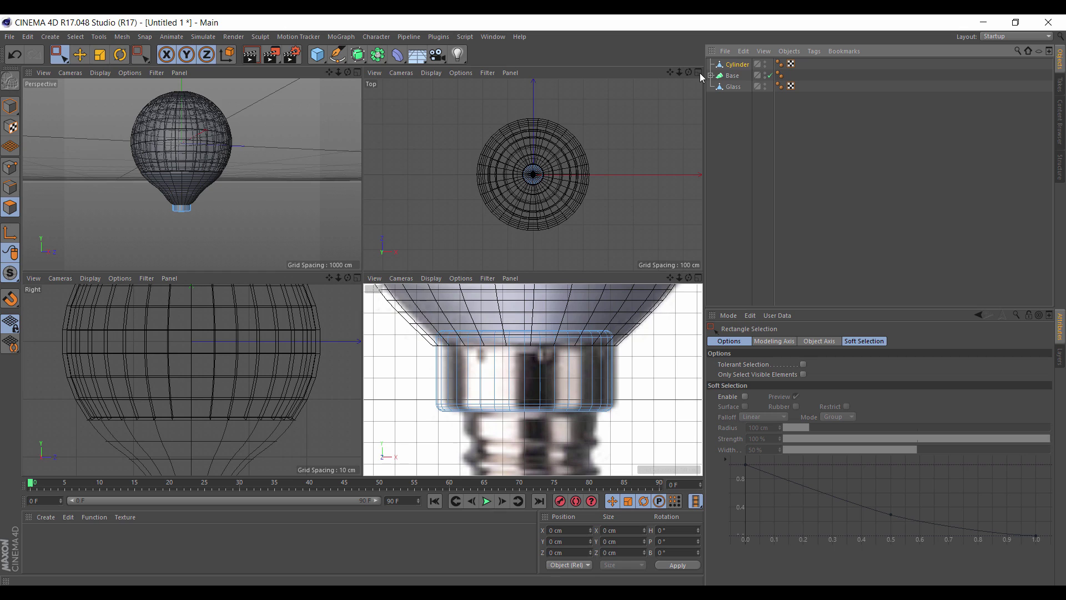
left_click_drag(419, 306, 644, 344)
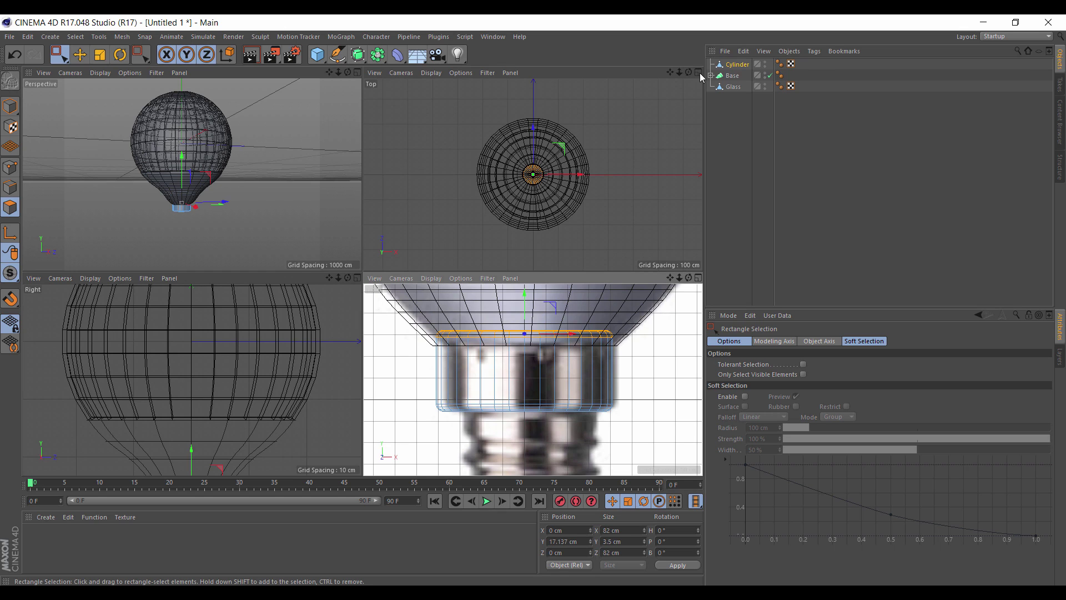
key("Delete")
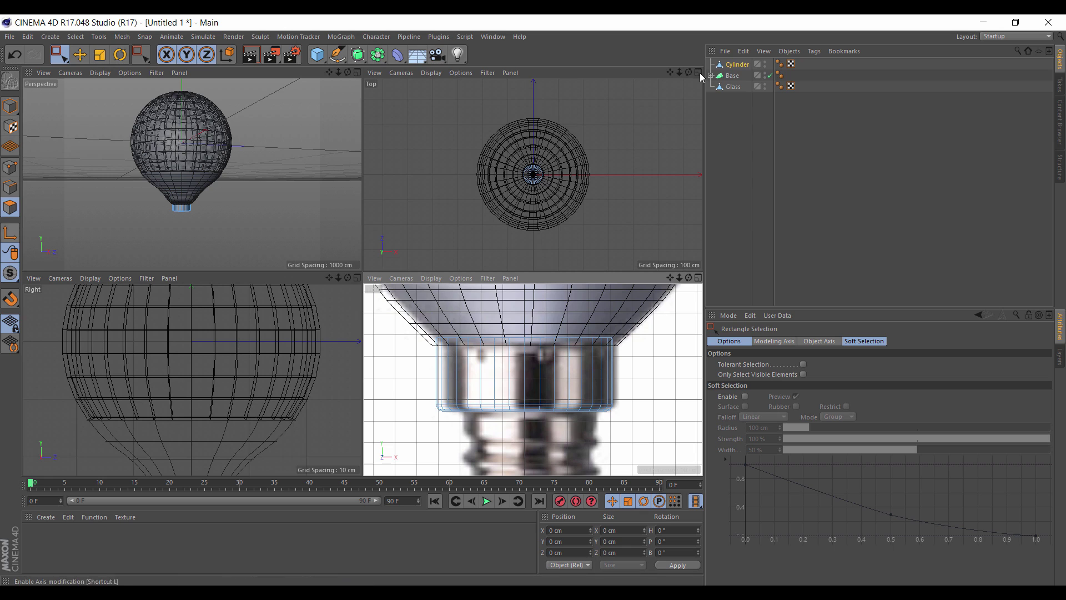
Optimize all of the cylinder's points to remove the stray ones left over from the deleted polygons.
left_click(10, 167)
key("ctrl+a")
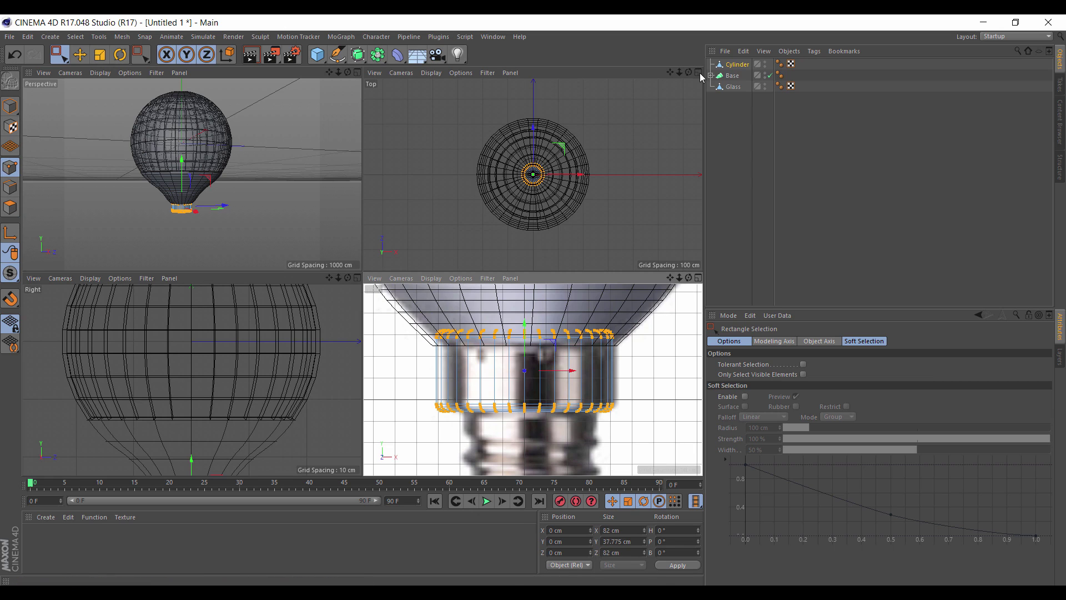
right_click(510, 383)
left_click(555, 567)
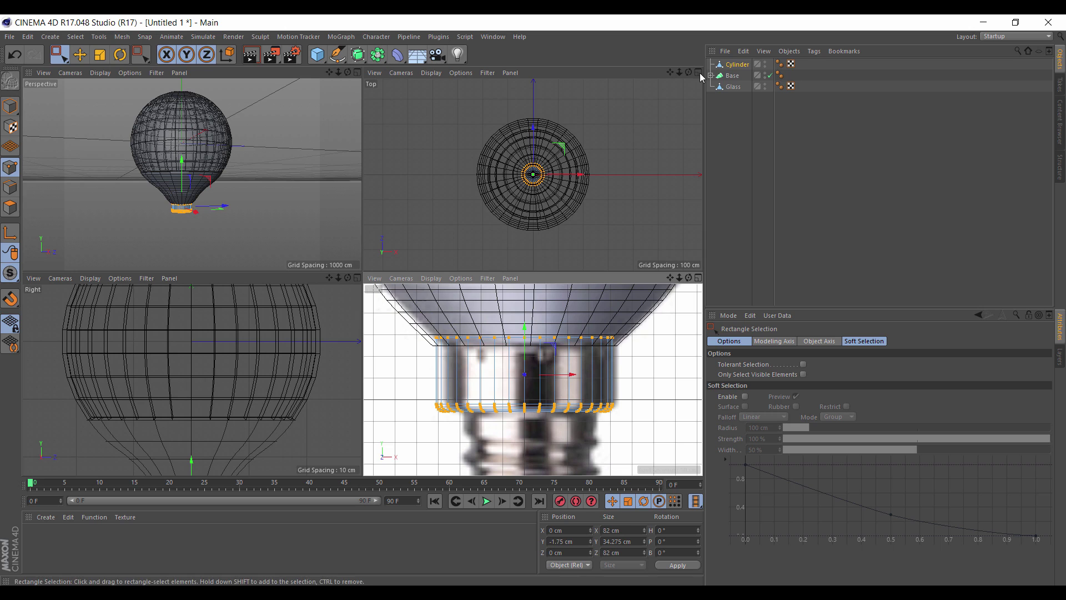
Add a capsule and move it about 336 cm down along Y, over the screw thread in the reference picture.
right_click_drag(533, 380, 478, 380, "alt")
middle_click_drag(533, 379, 530, 307, "alt")
scroll(533, 379, "down", 4)
key("Delete")
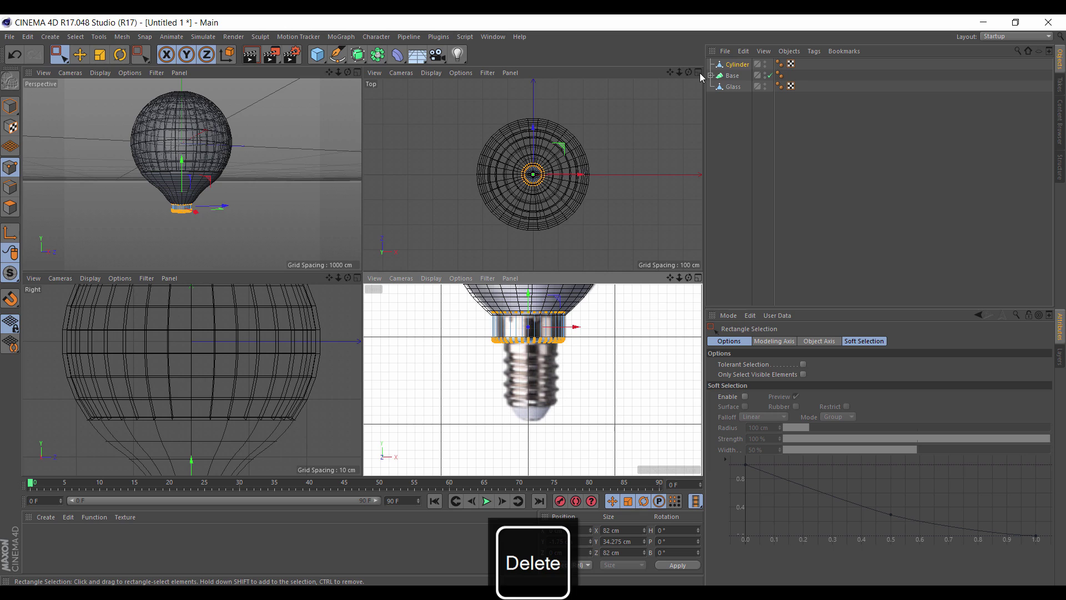
key("ctrl+a")
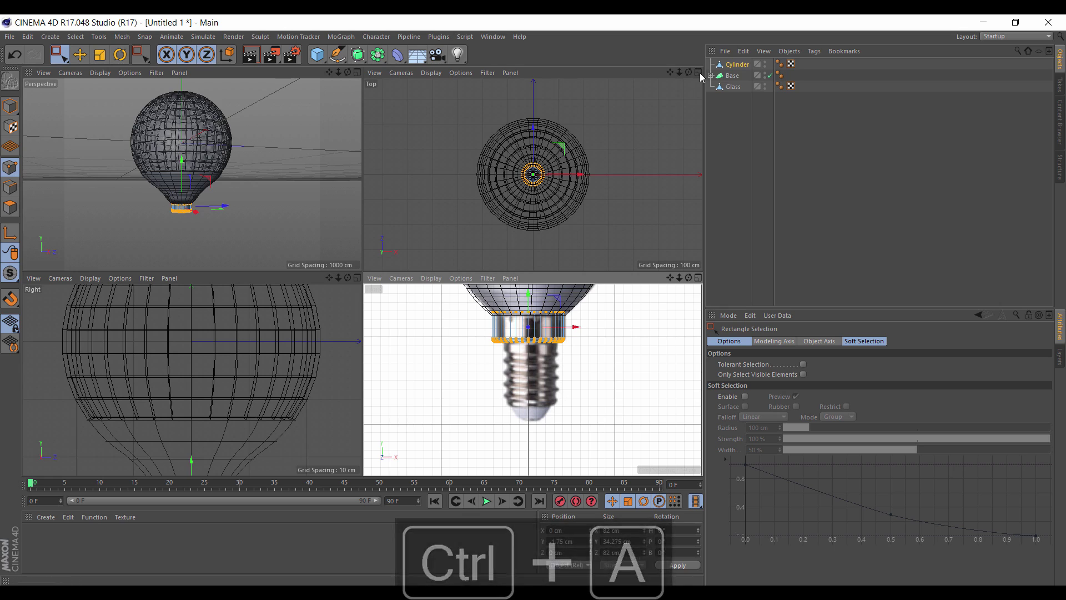
left_click(700, 78)
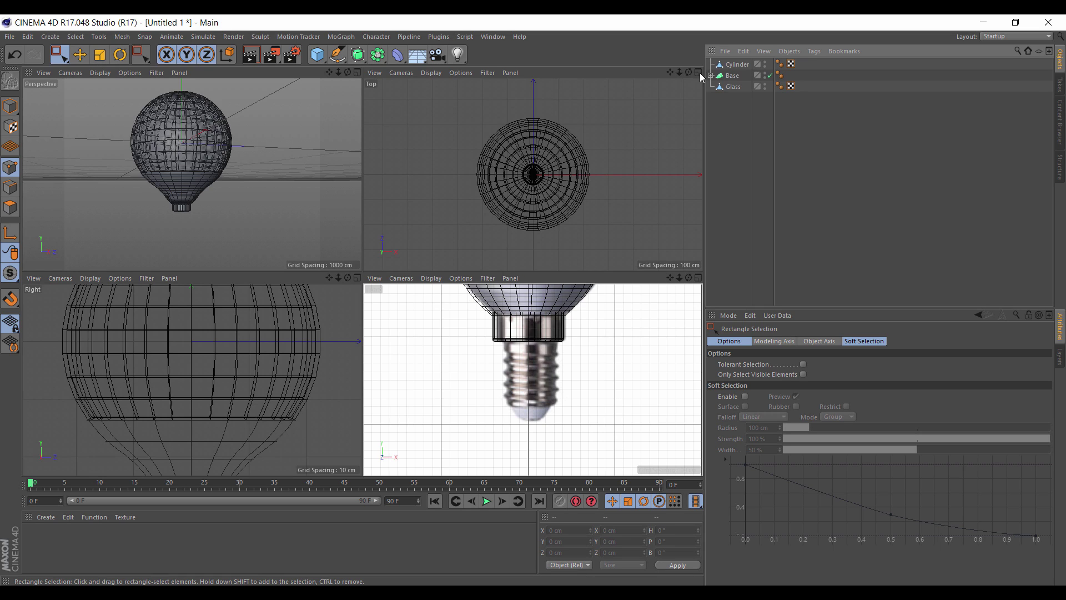
left_click(317, 54)
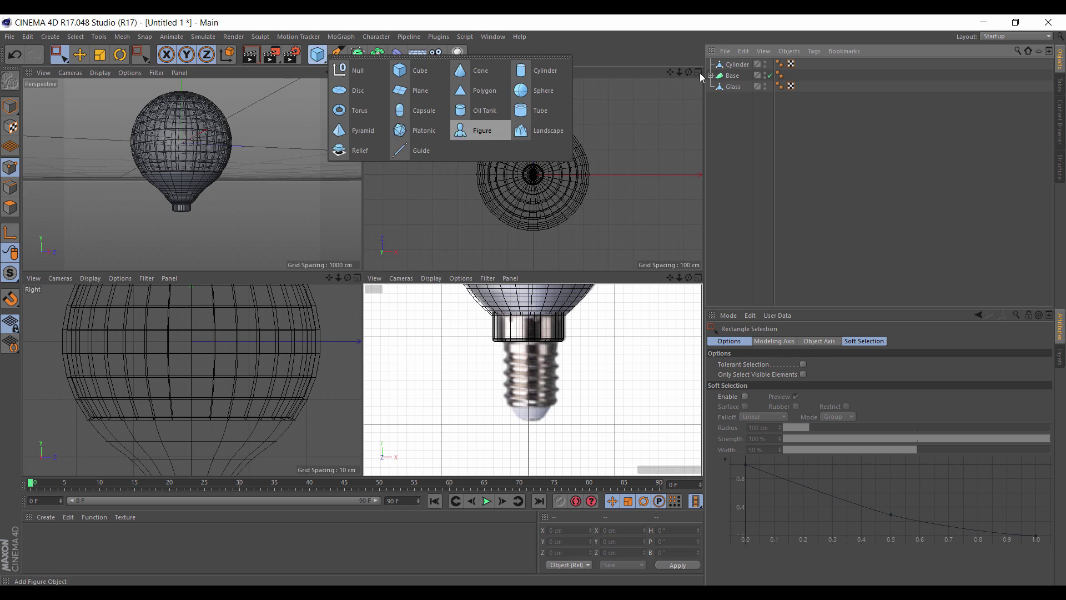
left_click(422, 110)
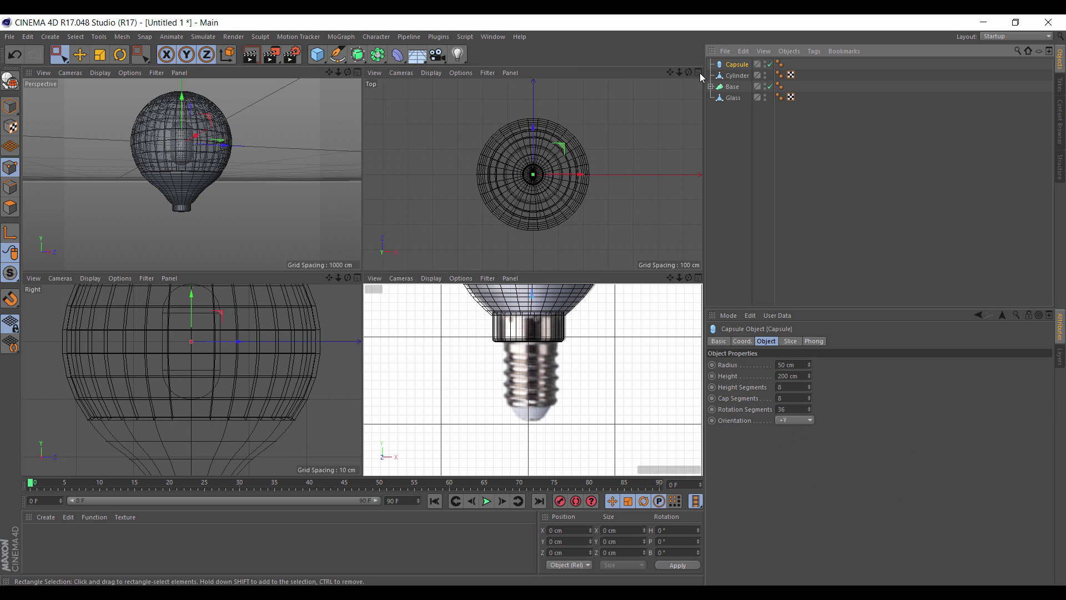
left_click(59, 54)
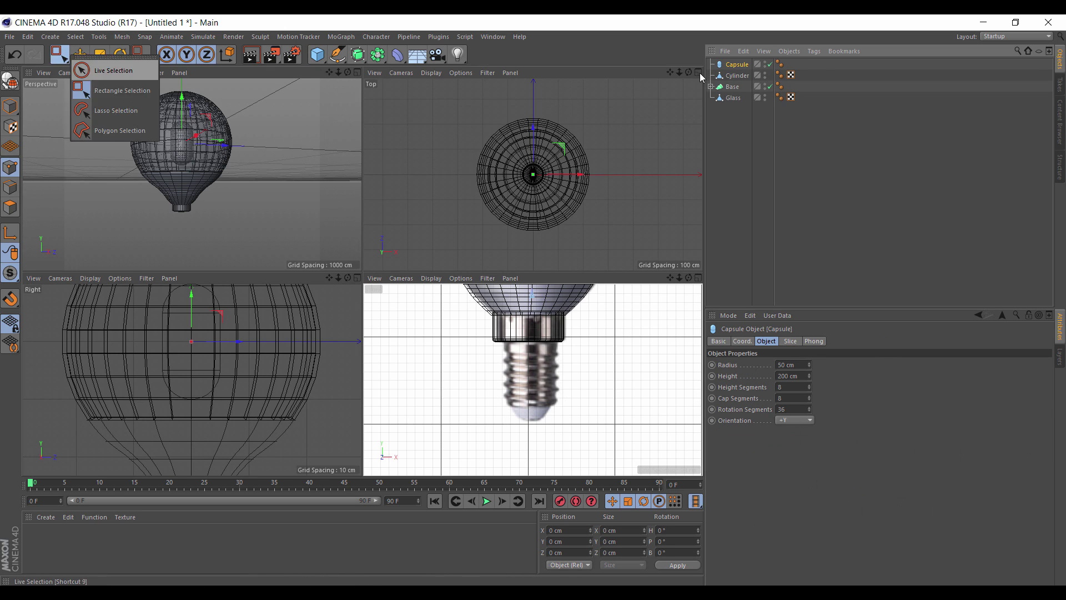
left_click(114, 71)
left_click_drag(188, 103, 188, 176)
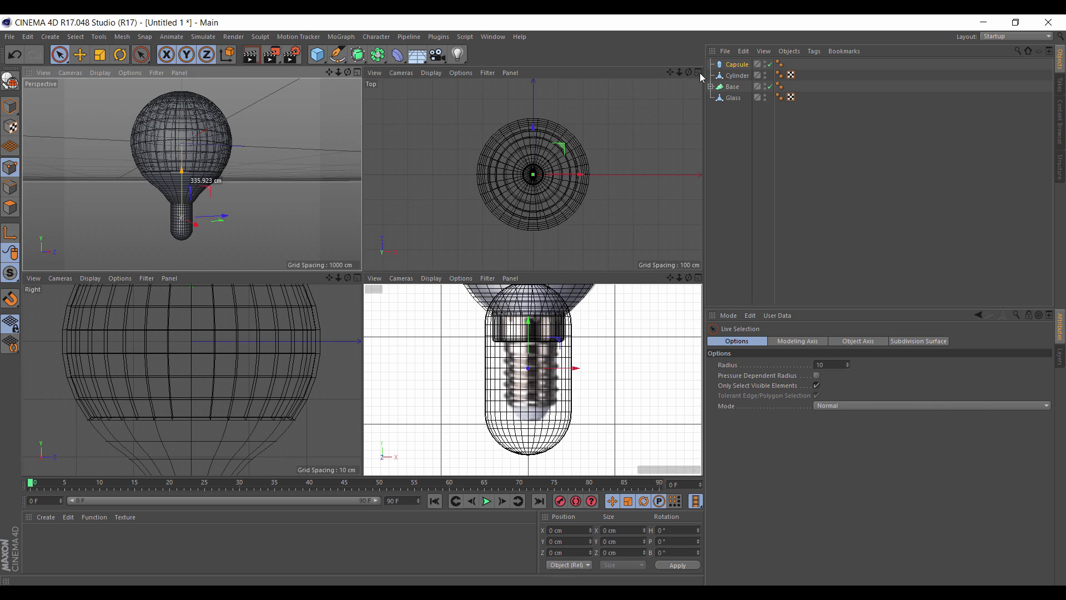
Scale the capsule down uniformly to about 29 cm radius and 117 cm height to match the reference thread.
key("t")
left_click_drag(621, 356, 564, 356)
left_click_drag(700, 73, 700, 73)
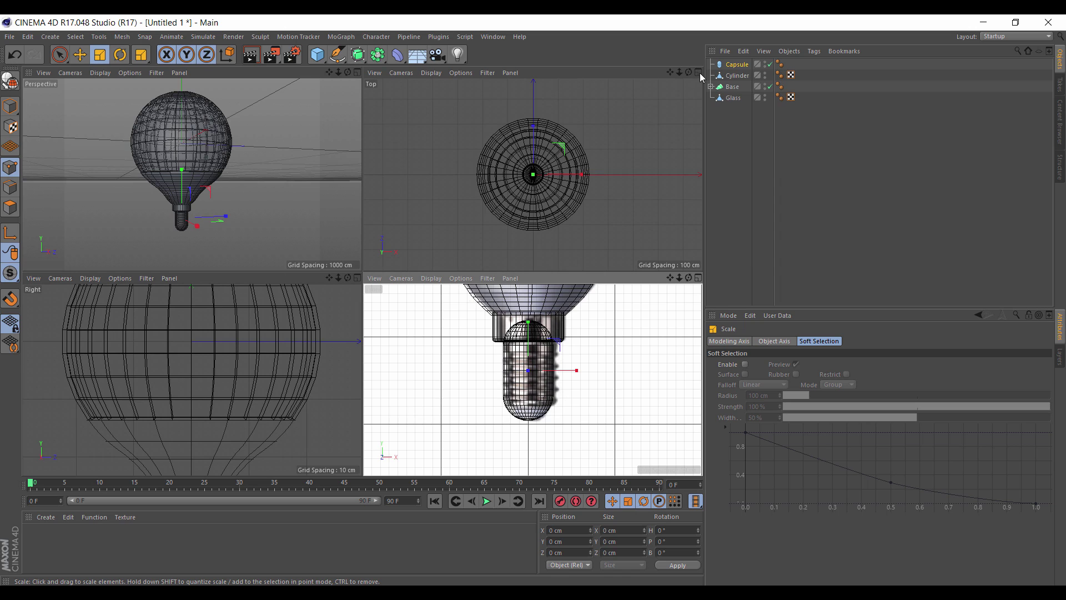
left_click_drag(700, 73, 700, 73)
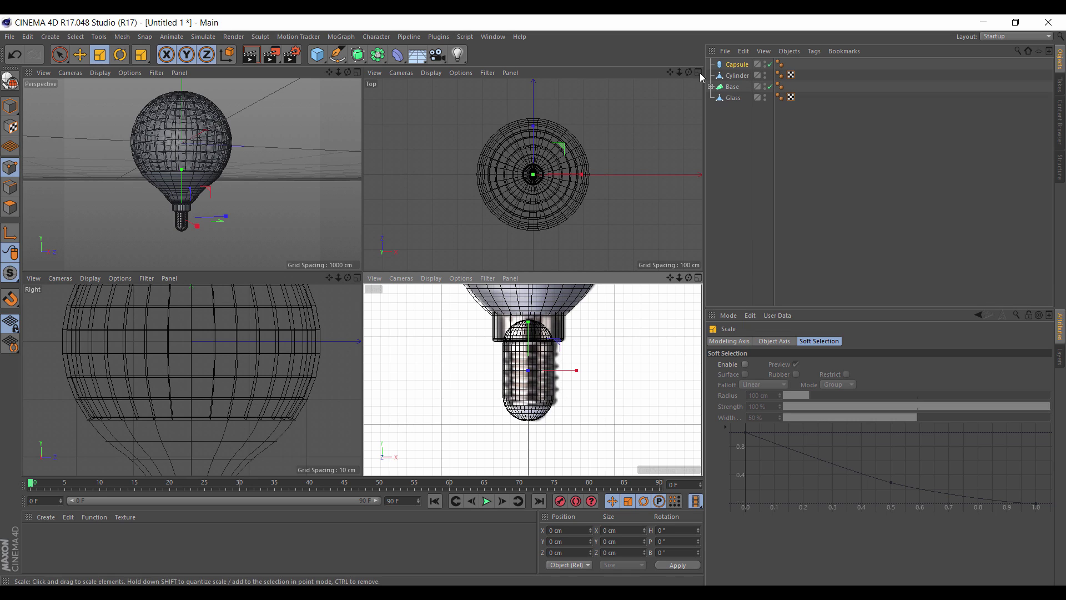
Set the capsule's height to 125.582 cm and raise it to a Y position of about -335 cm.
left_click(737, 64)
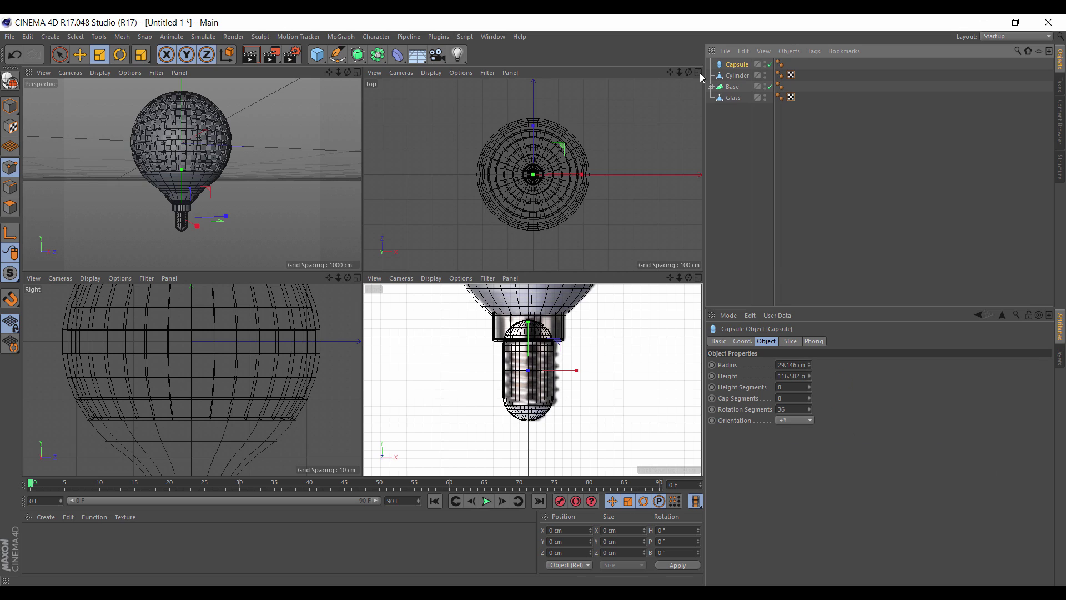
left_click(793, 376)
scroll(793, 376, "up", 9)
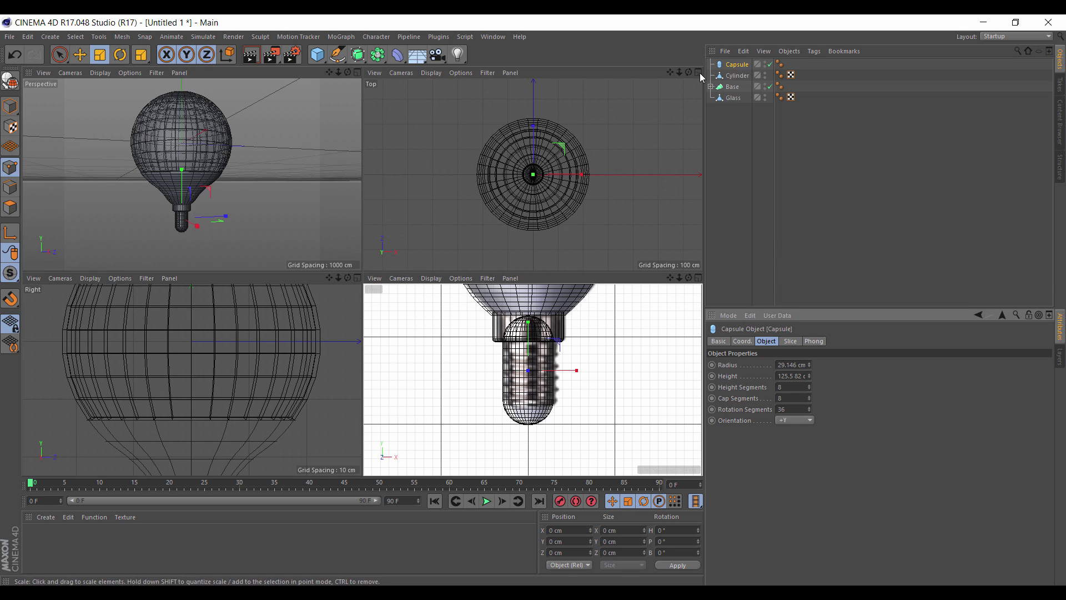
key("space")
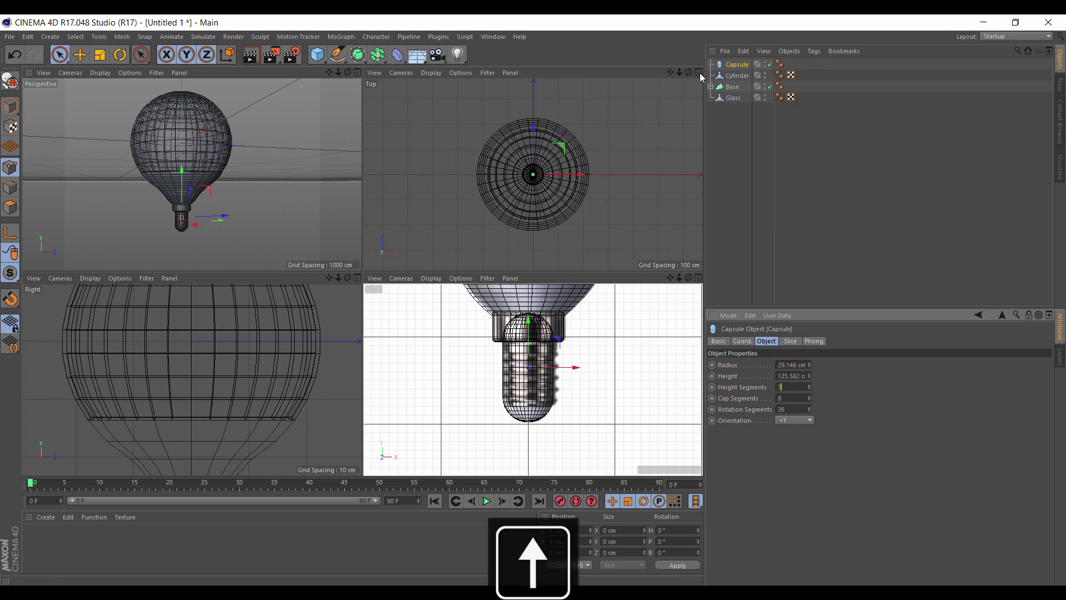
Reduce the capsule to 4 height segments and 5 cap segments.
key("Down")
key("Down")
key("Down")
key("Down")
key("Tab")
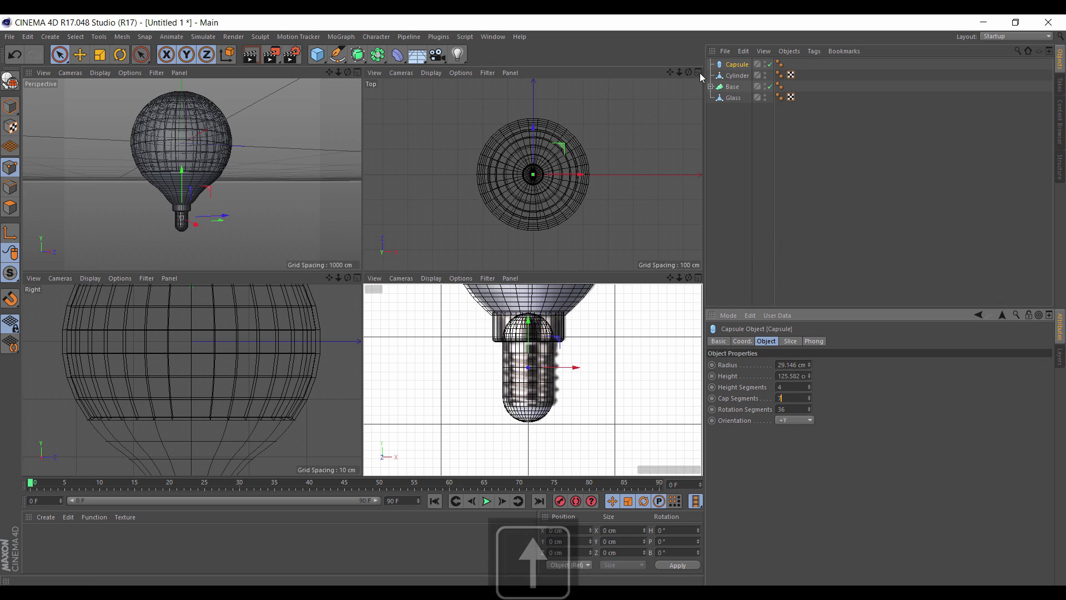
key("Down")
key("Down")
key("Down")
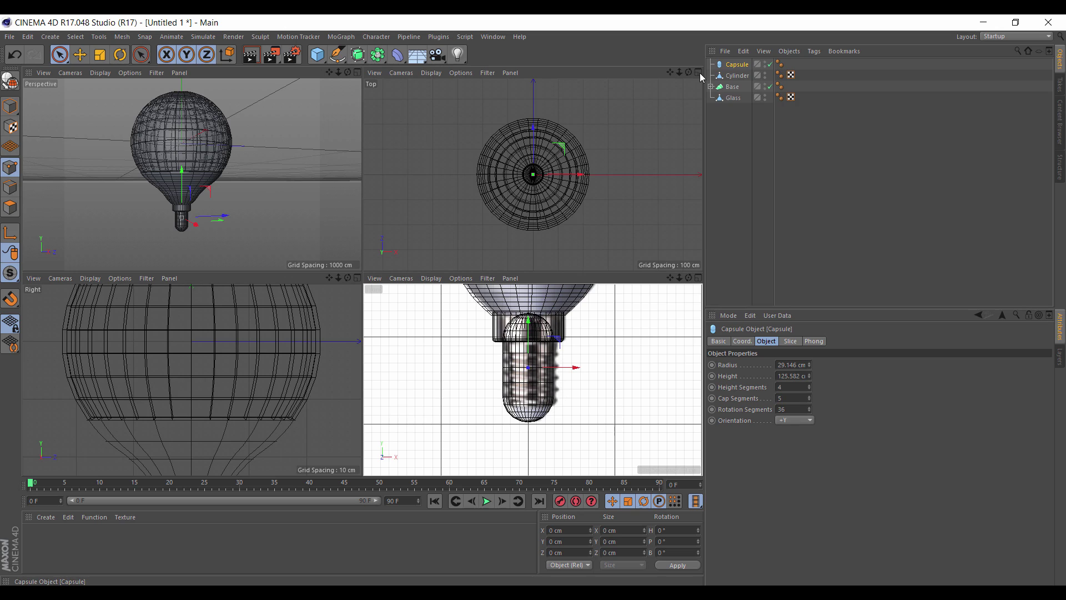
Make the capsule editable and delete the polygons of its upper dome using a rectangle selection.
key("c")
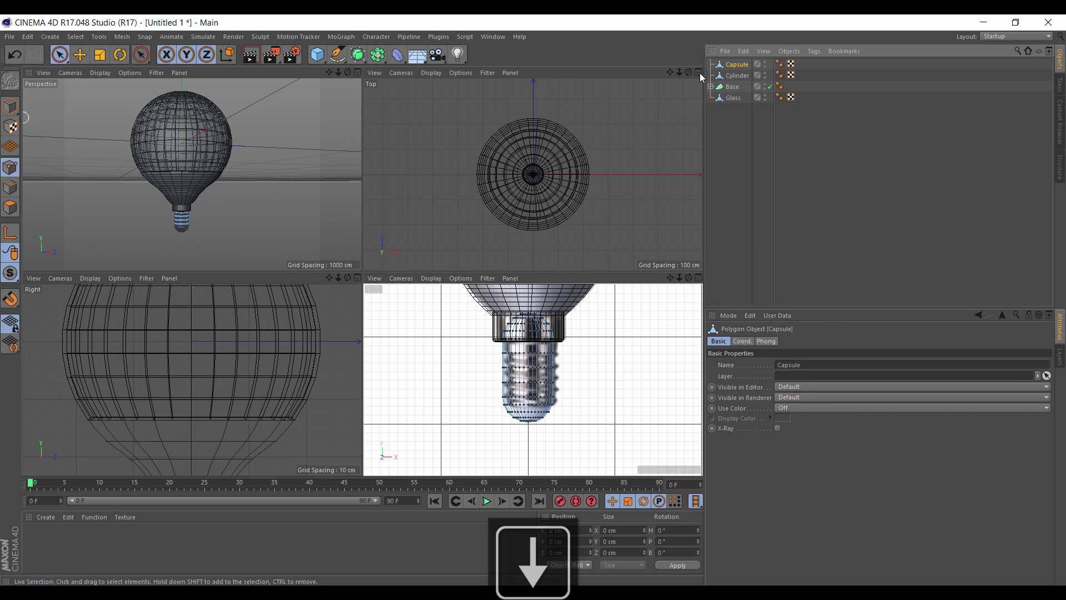
left_click_drag(59, 54, 114, 90)
left_click_drag(475, 301, 592, 337)
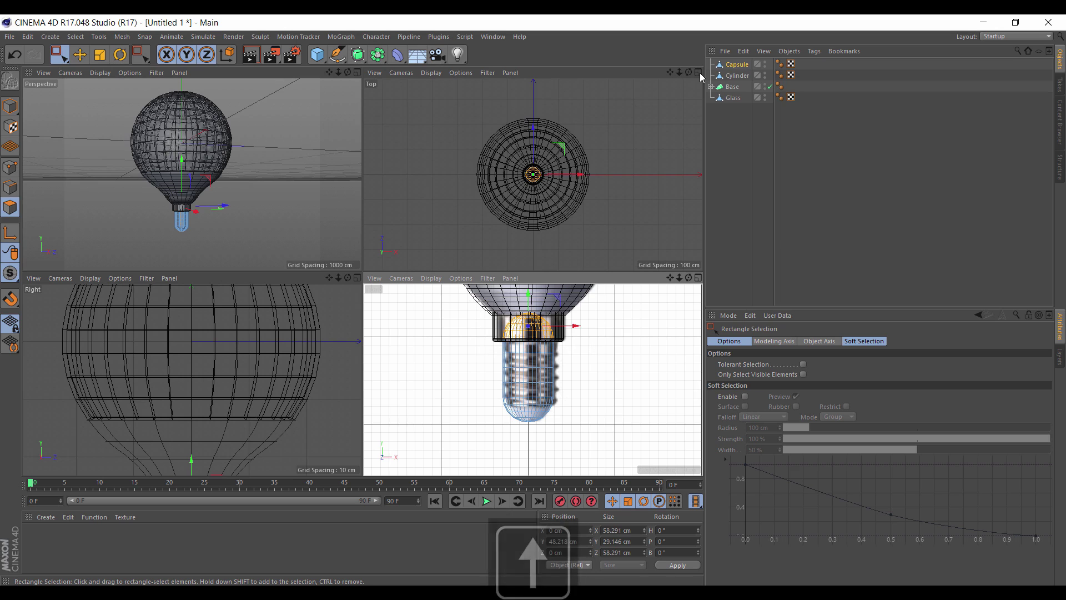
key("Delete")
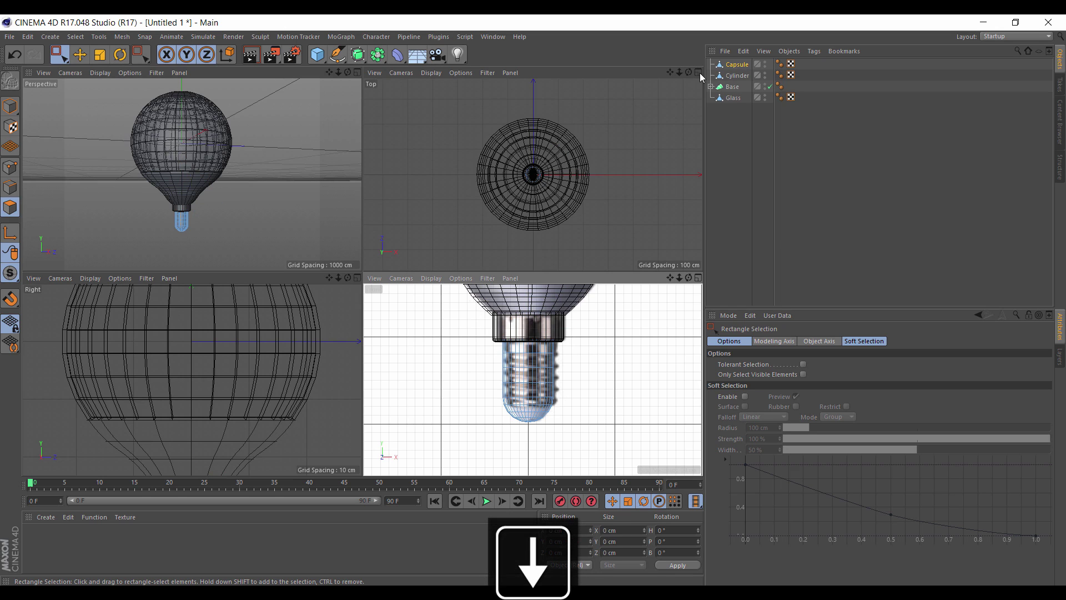
Optimize all of the capsule's points to remove those left over from the deleted dome.
left_click(10, 167)
key("ctrl+a")
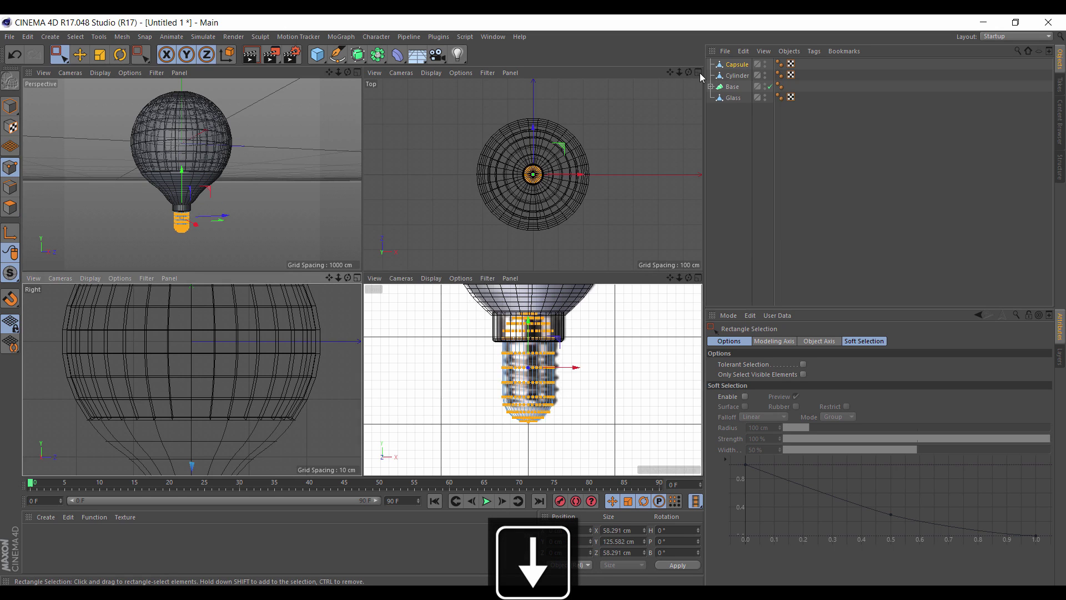
right_click(502, 377)
left_click(566, 570)
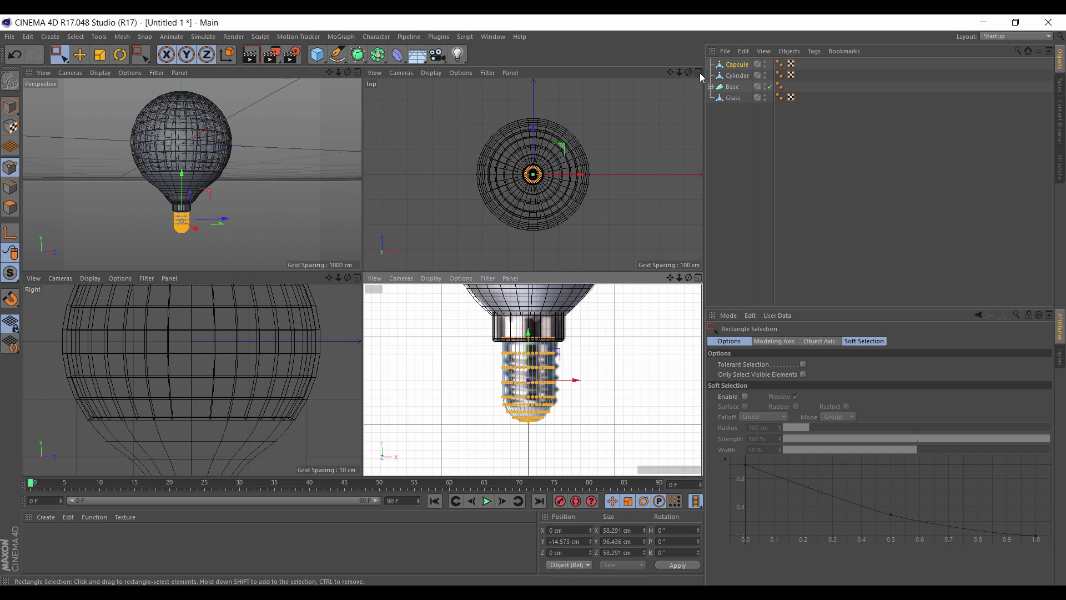
Select the polygons of the capsule's lower dome and store them as a polygon selection tag.
left_click(10, 207)
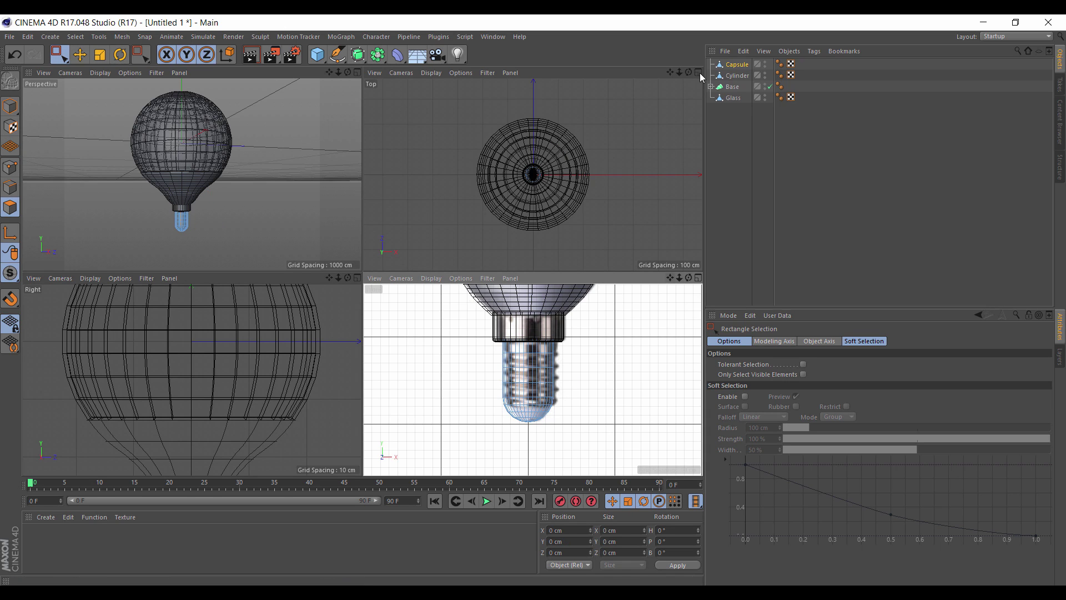
left_click_drag(669, 278, 662, 230)
left_click_drag(679, 278, 690, 299)
left_click_drag(437, 321, 623, 394)
key("ctrl+a")
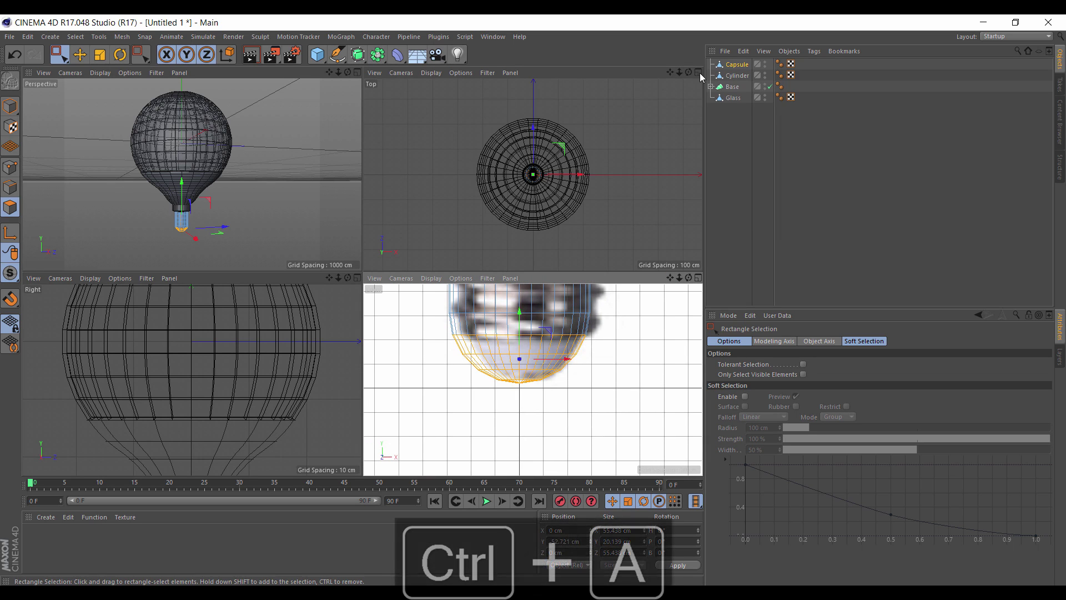
left_click(76, 36)
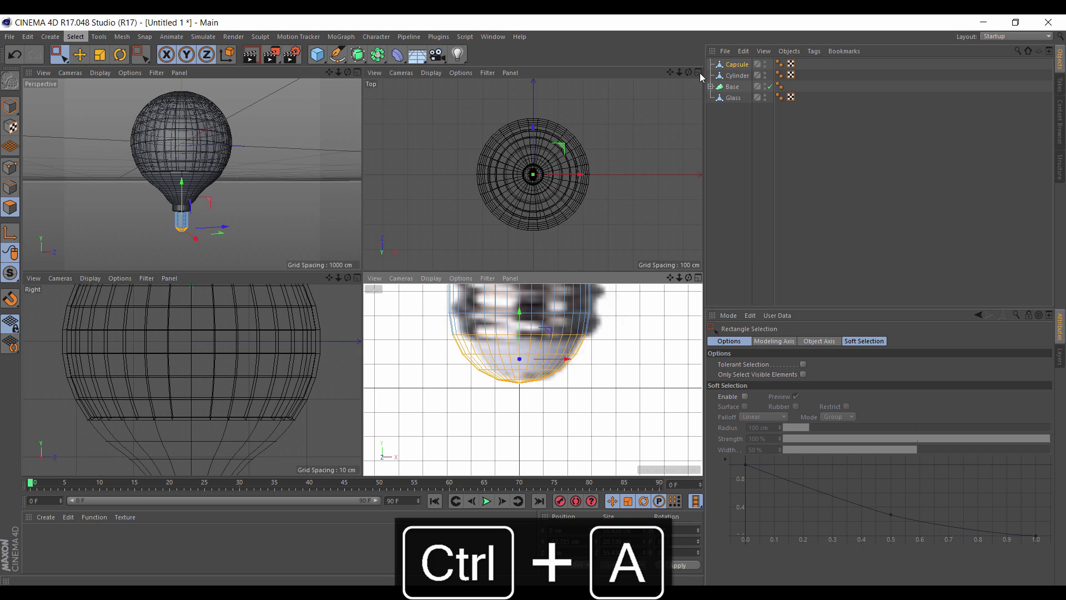
left_click(97, 317)
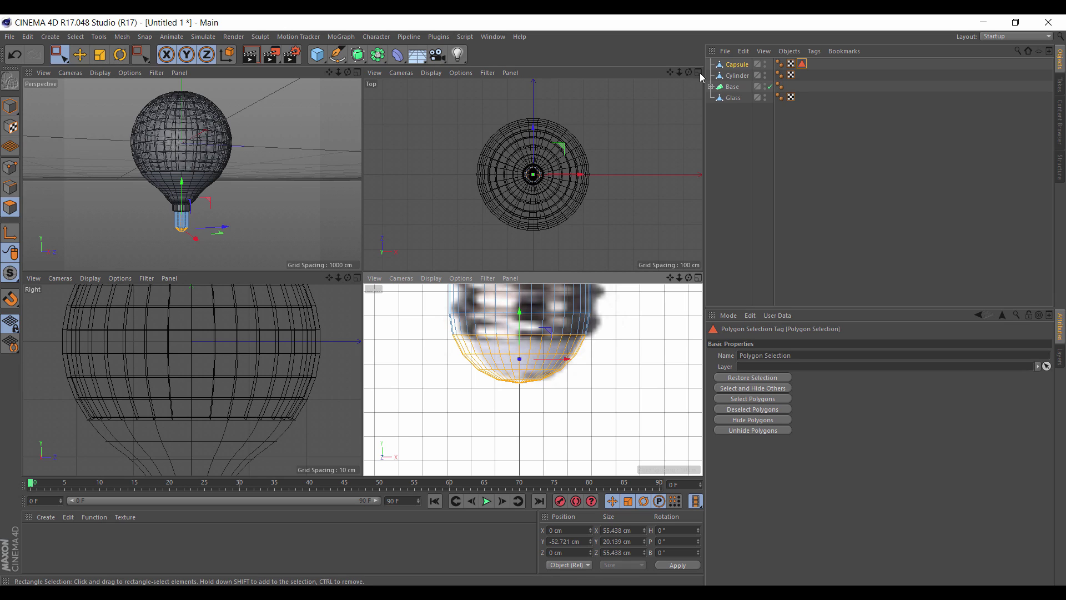
key("Return")
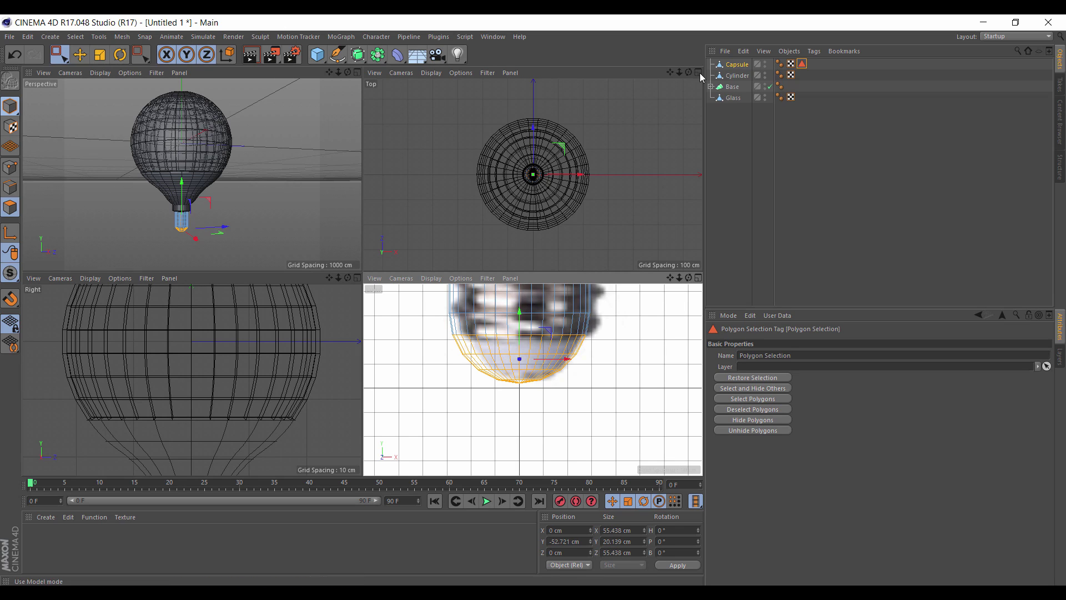
Add a Helix spline at the capsule's centre, undoing the nesting of the capsule so both remain separate objects.
middle_click_drag(533, 322, 544, 451, "alt")
right_click_drag(544, 451, 489, 451, "alt")
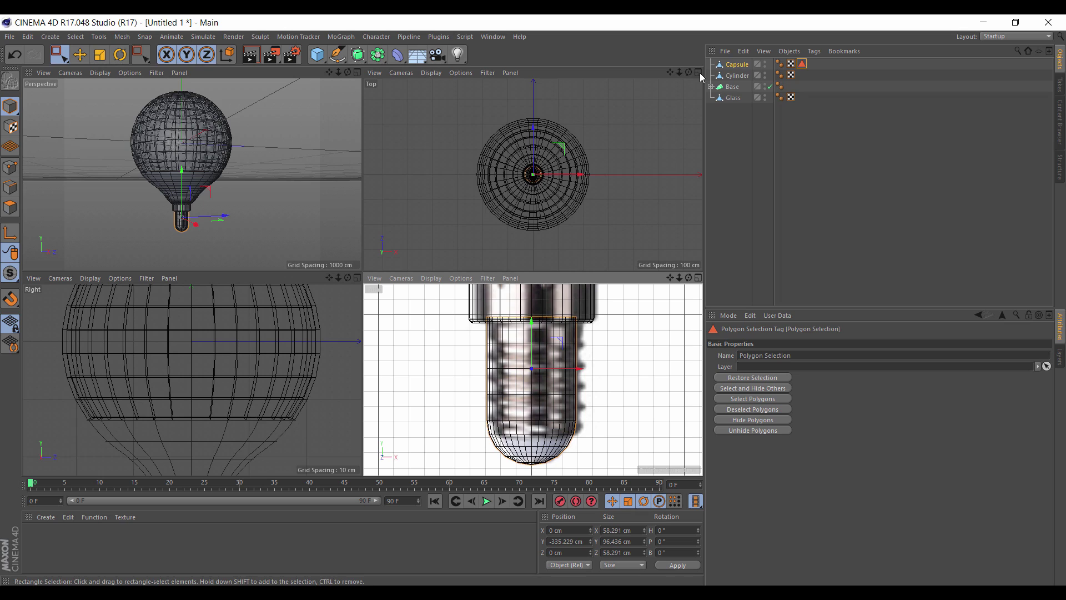
left_click(337, 55)
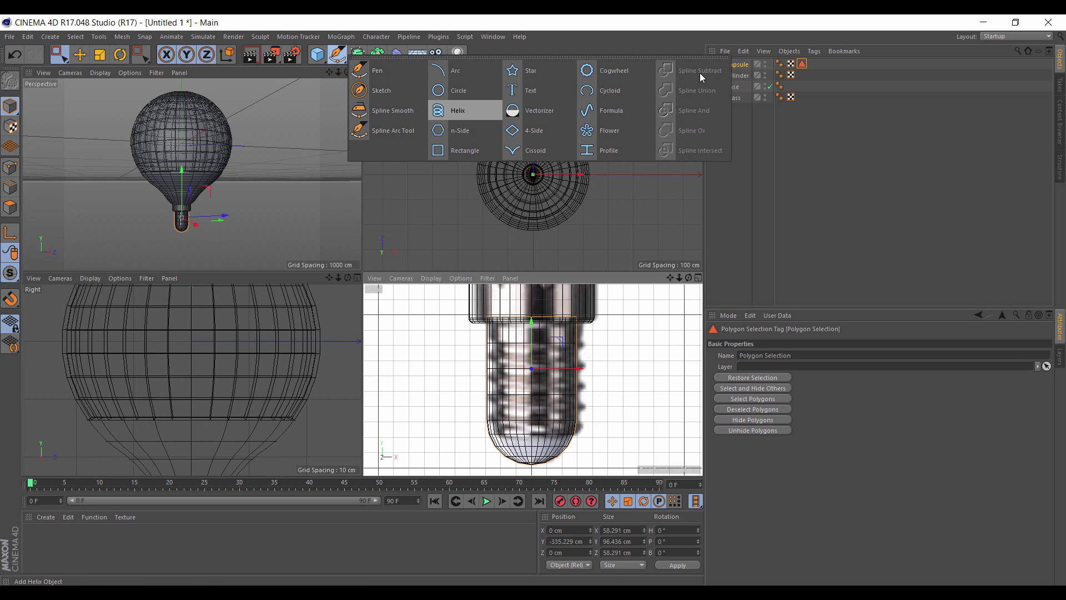
left_click(458, 110)
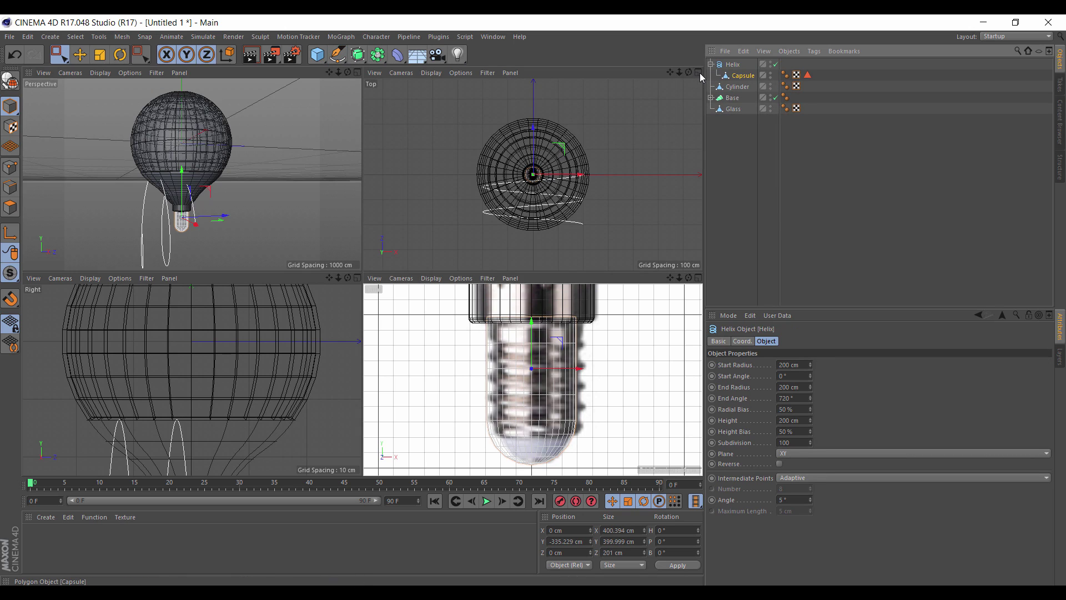
key("ctrl+z")
key("ctrl+z")
key("ctrl+z")
key("ctrl+y")
key("ctrl+y")
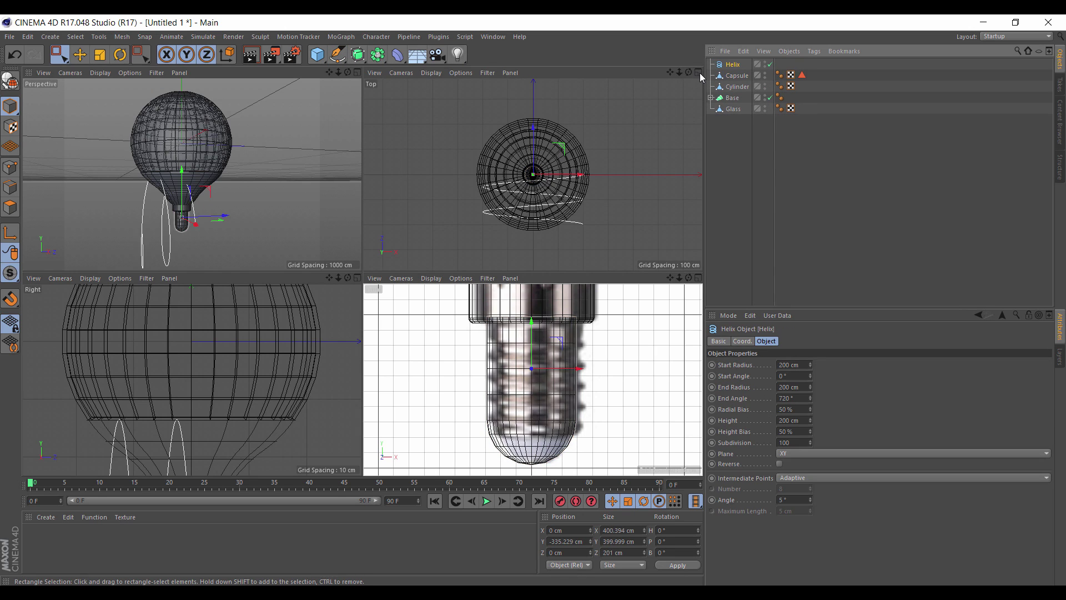
key("ctrl+z")
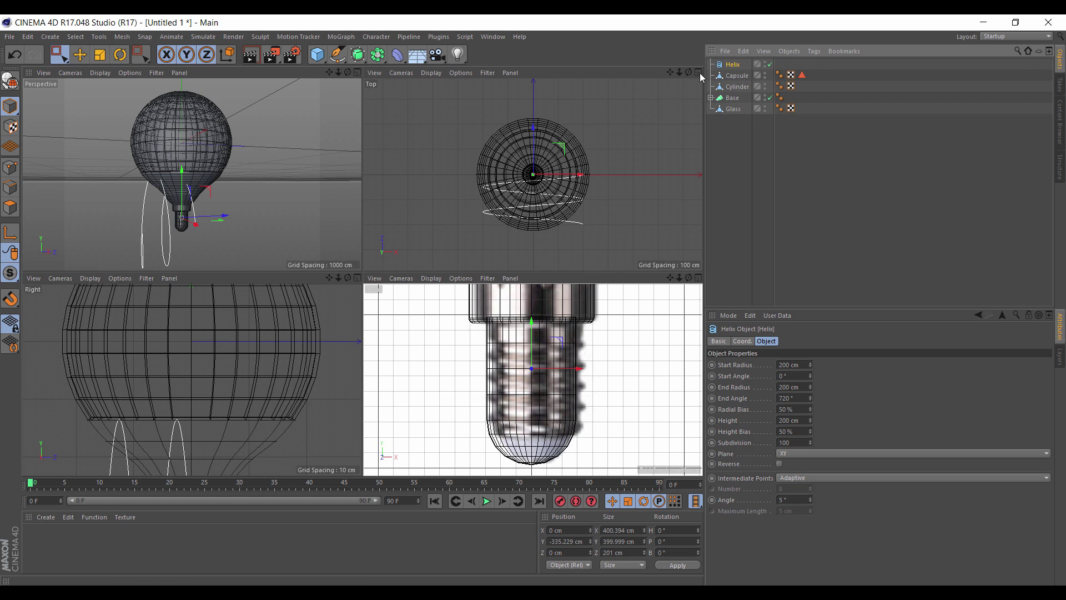
Set the helix's plane to XZ and lower it to a Y position of about -378 cm, near the thread's lower end.
left_click(912, 454)
left_click(913, 486)
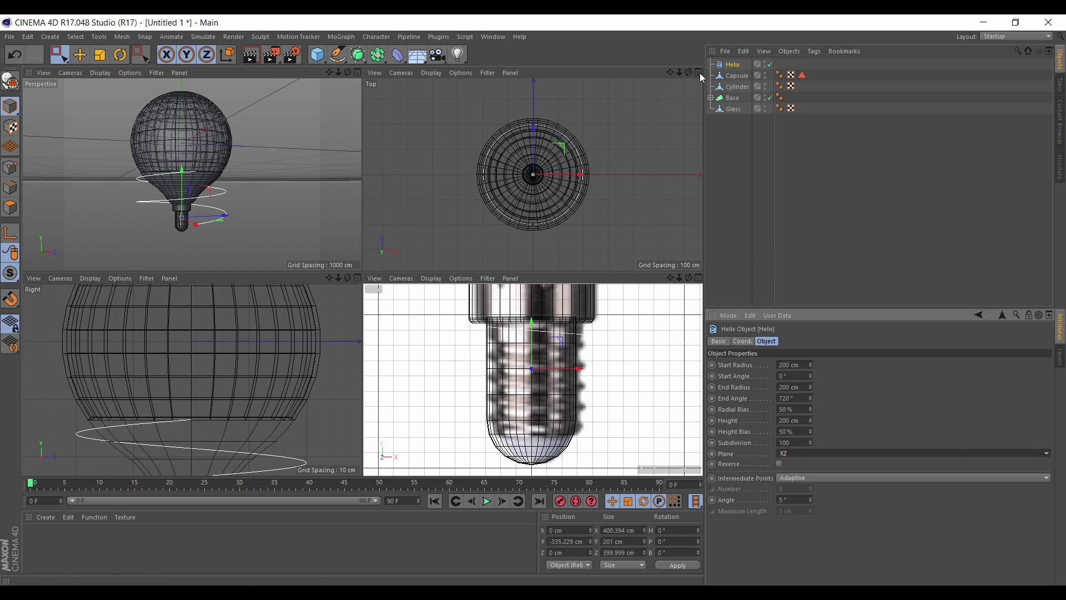
left_click_drag(531, 322, 531, 388)
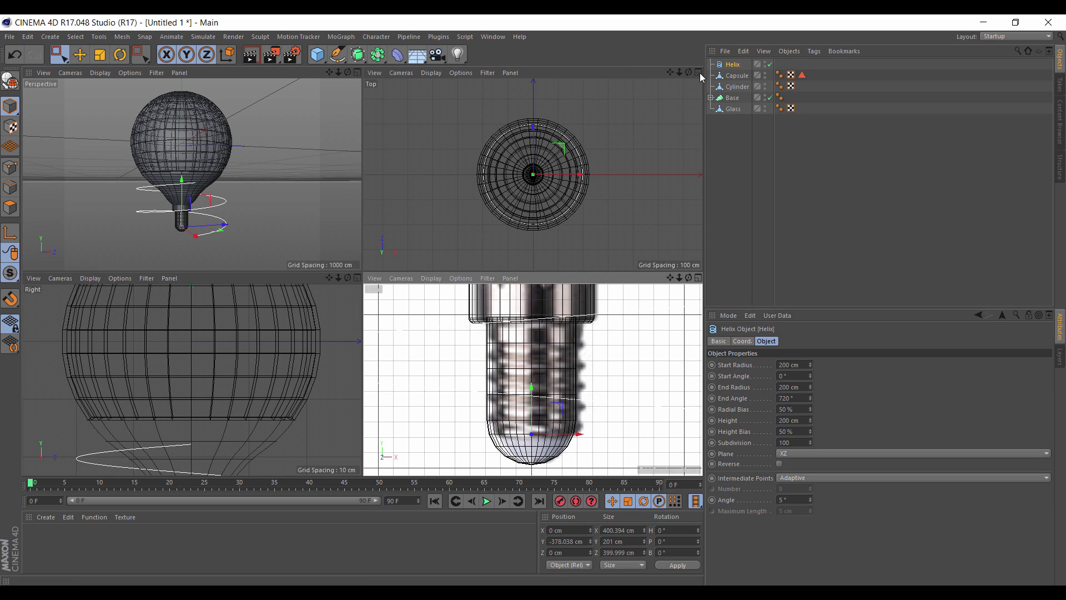
Set the helix's height to about 78 cm, its start radius to 28 cm and its end radius to 31 cm.
left_click_drag(810, 420, 810, 489)
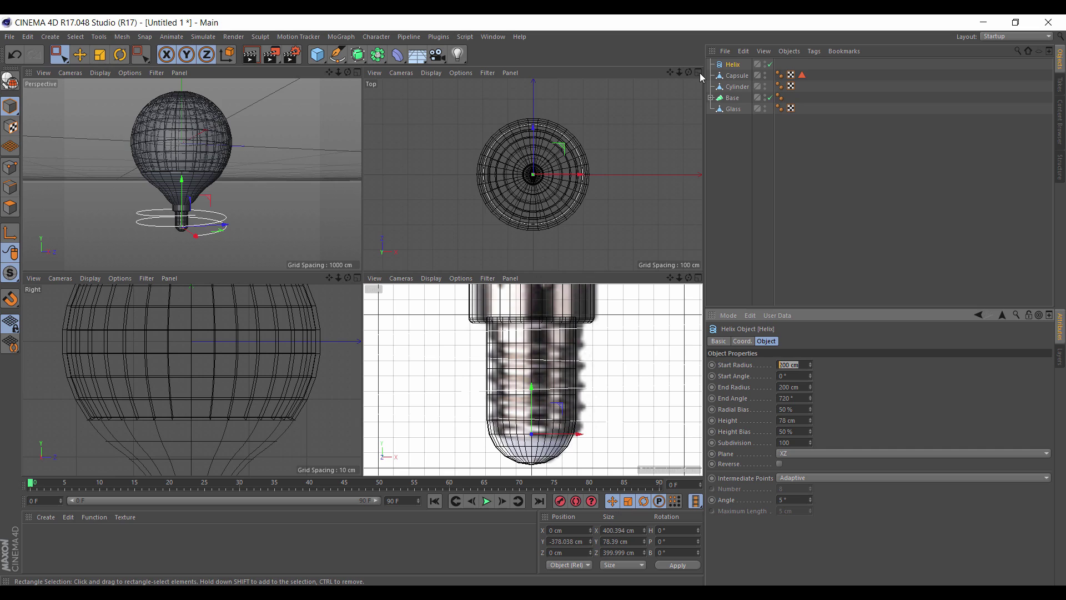
type("5")
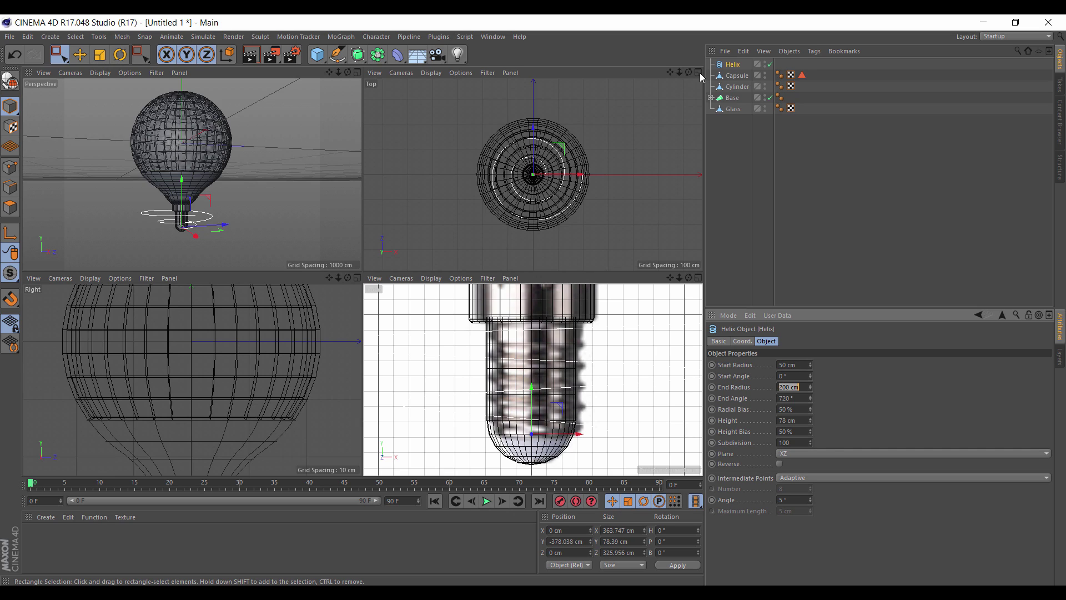
type("0")
key("Return")
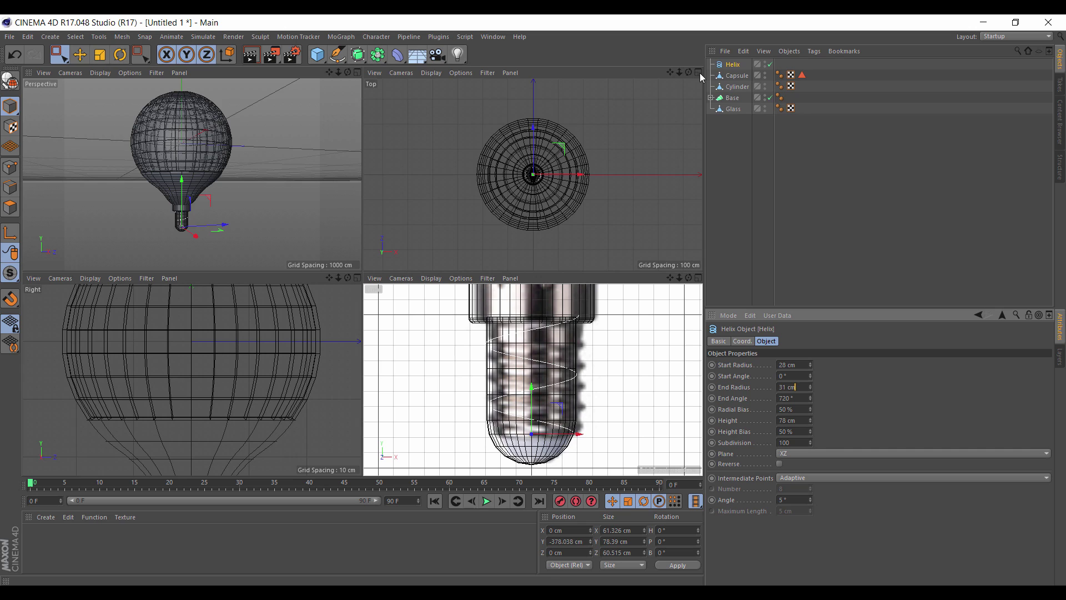
key("Tab")
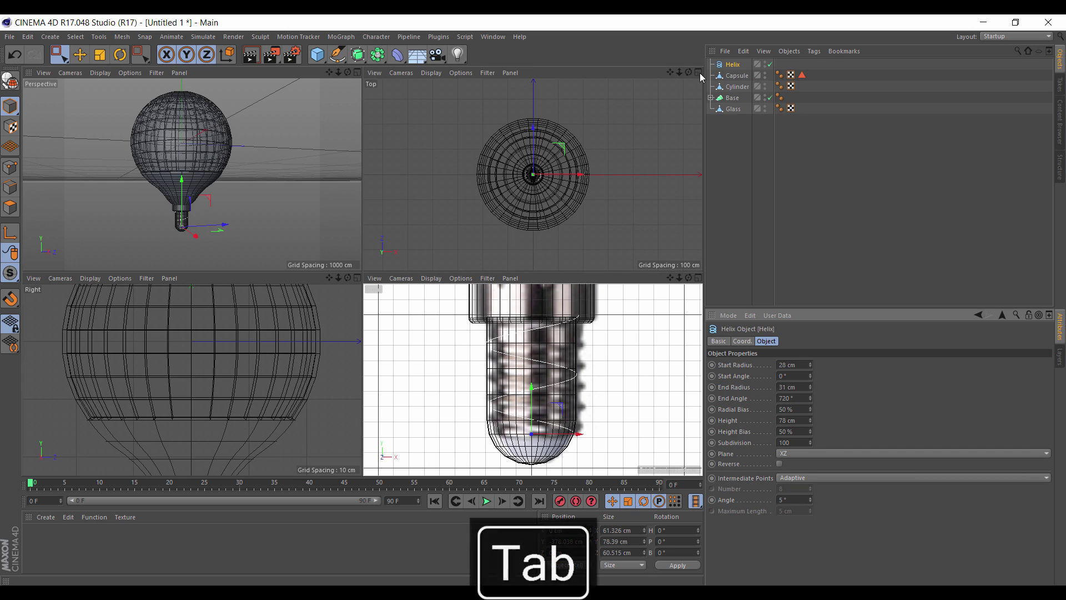
key("Return")
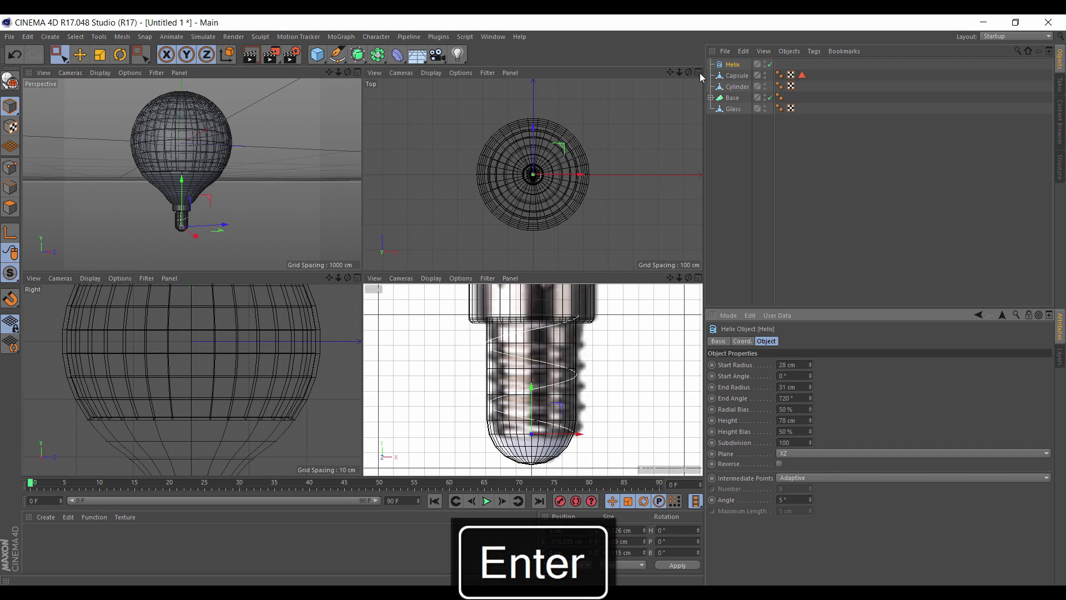
Reduce the helix's height to 60 cm to match the threaded section in the reference picture.
key("Down")
key("Down")
key("Down")
key("Down")
key("Down")
key("Down")
key("Down")
key("Down")
key("Down")
key("Down")
key("Down")
key("Down")
key("Down")
key("Down")
key("Down")
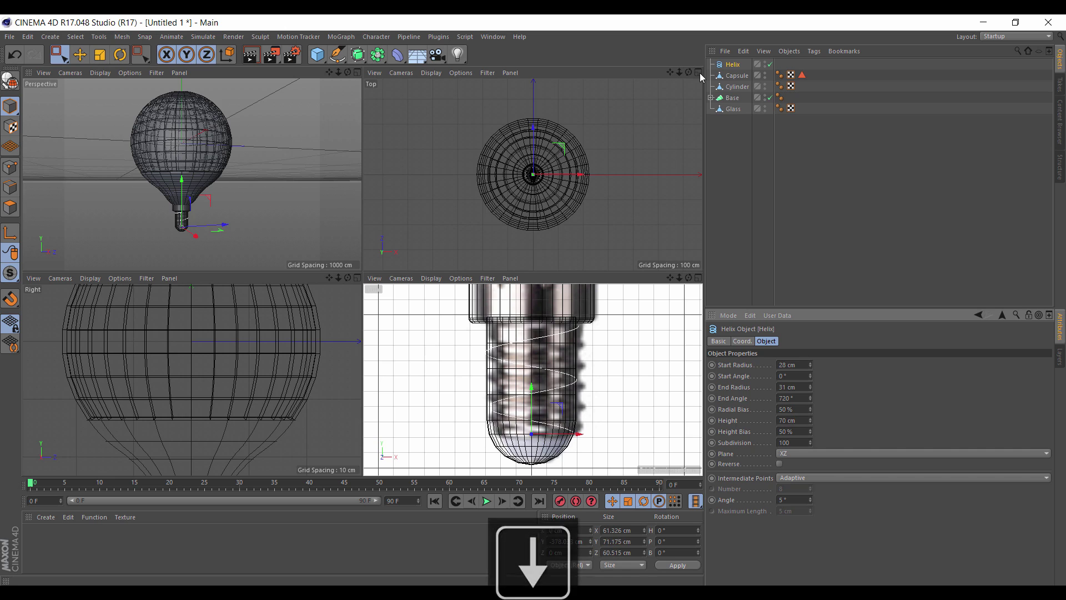
key("shift+Down")
key("shift+Down")
key("shift+Up")
key("Up")
key("Up")
key("Up")
key("Up")
key("Up")
key("Up")
key("Up")
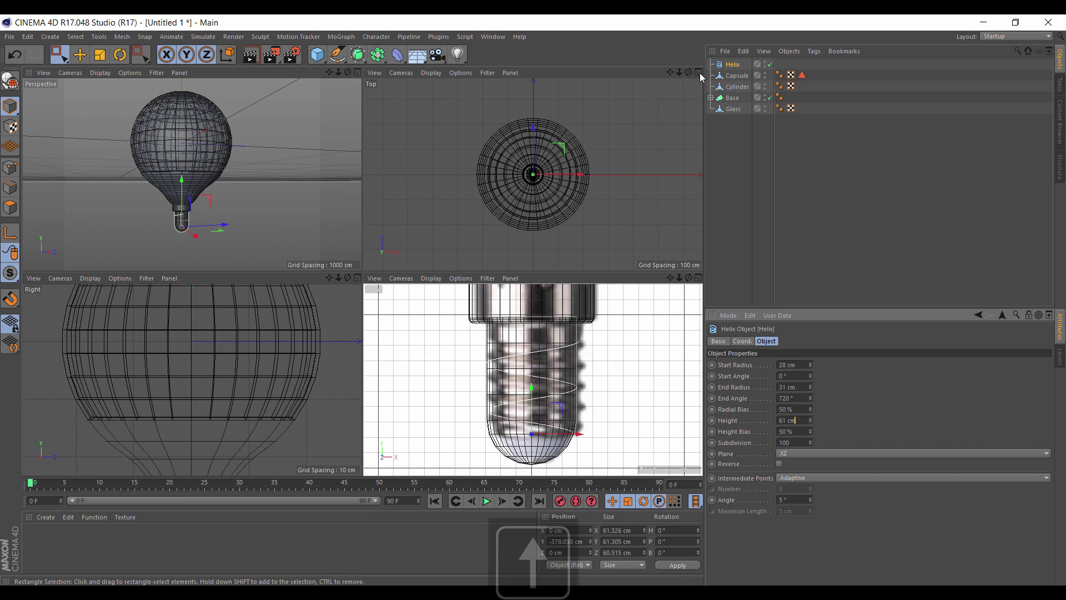
key("Up")
key("Up")
key("Up")
key("Up")
key("Up")
key("Up")
key("Up")
key("Up")
key("Up")
key("Up")
key("Up")
key("Up")
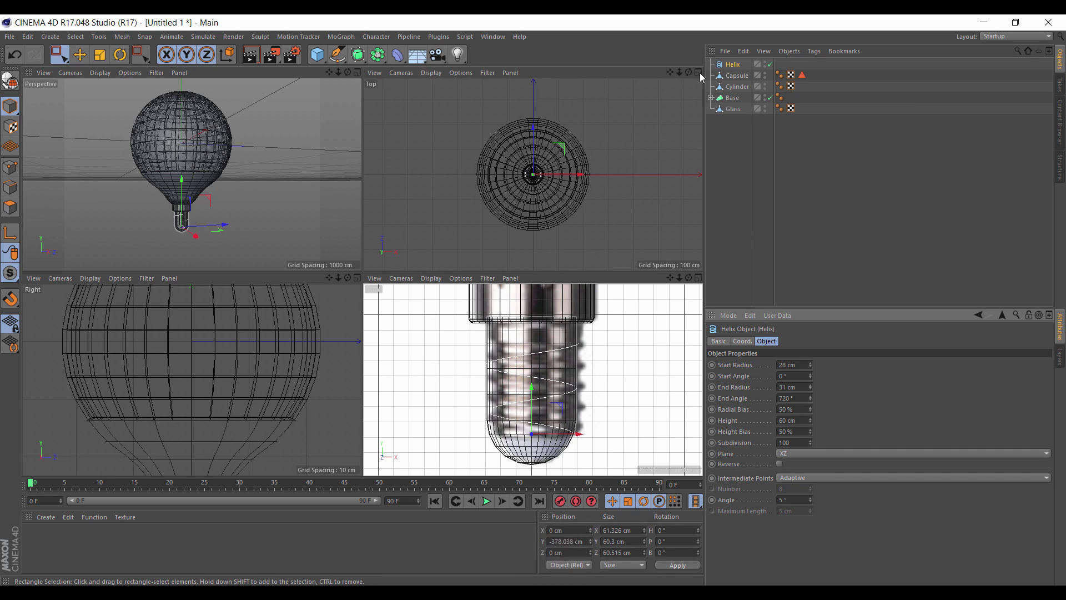
key("shift+Down")
key("Down")
key("Down")
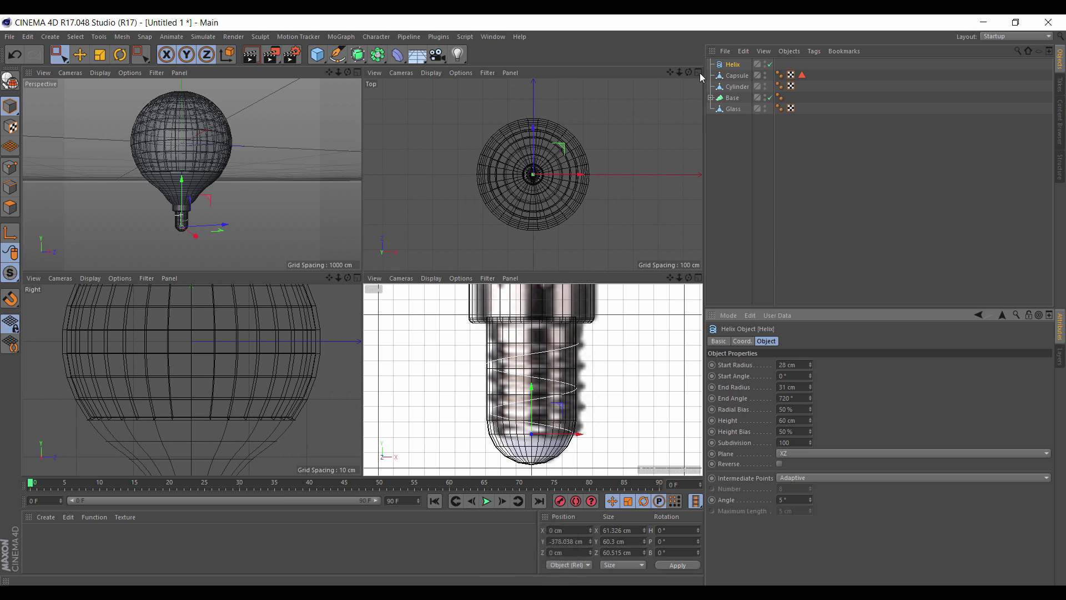
Increase the helix's end angle to 1899° to match the reference's number of thread turns.
key("Up")
key("Down")
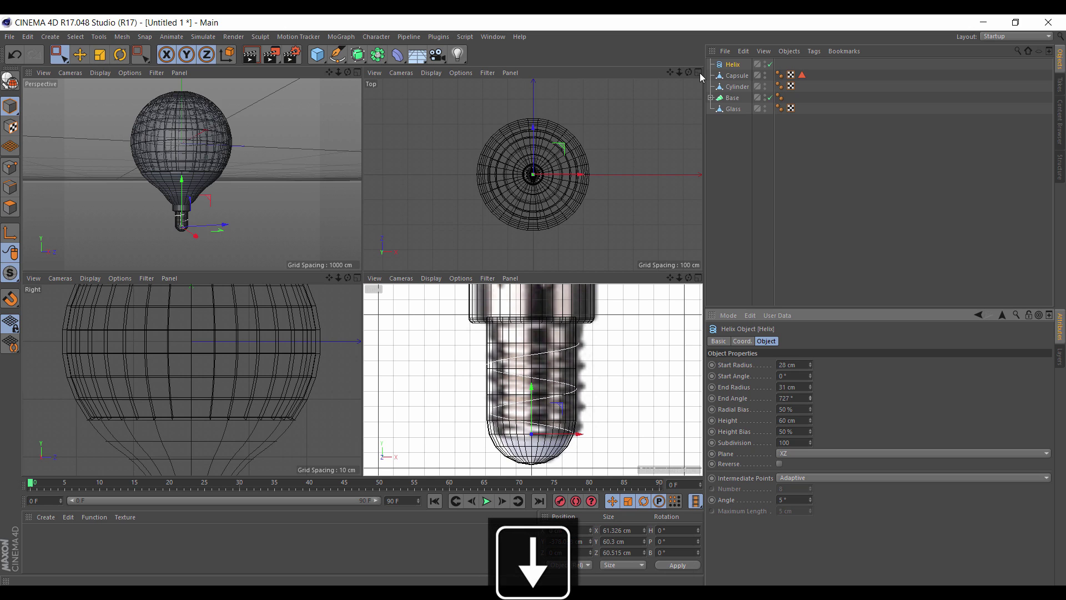
left_click_drag(810, 398, 810, 333)
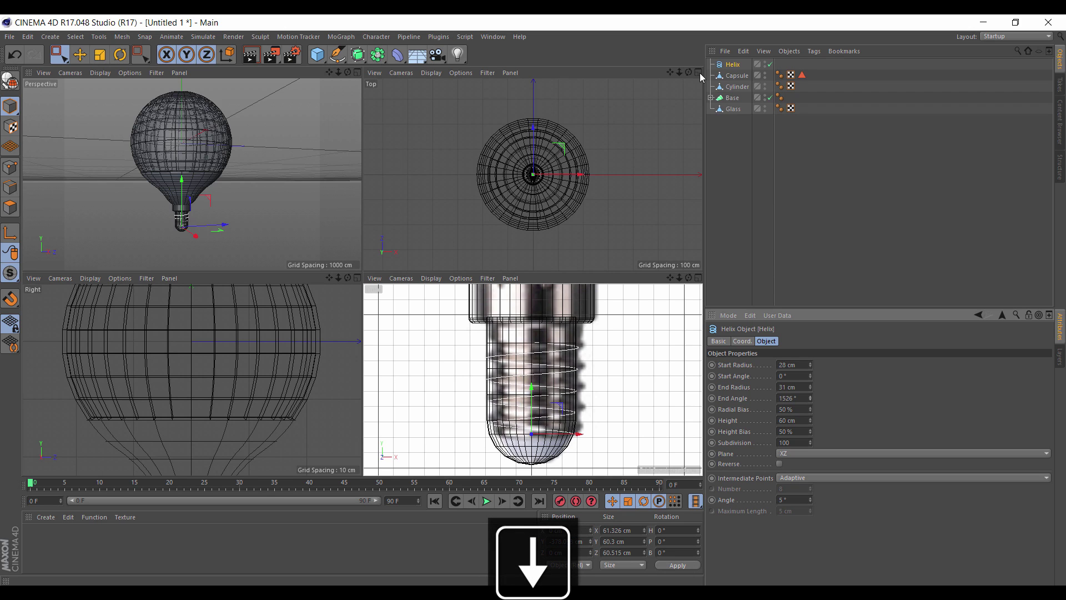
left_click_drag(810, 398, 809, 371)
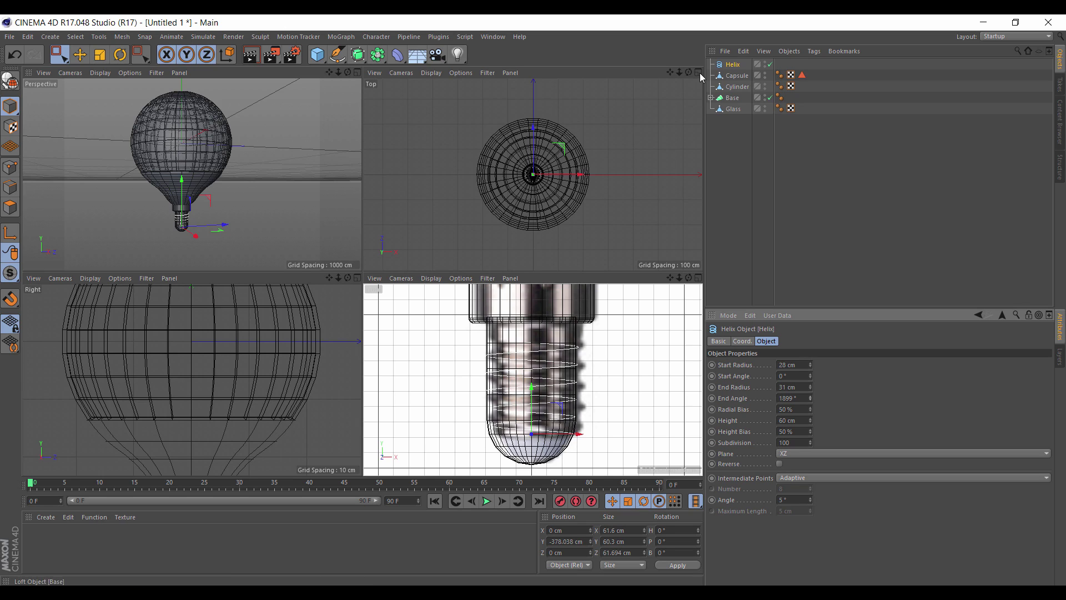
Put the helix inside a new Sweep generator and add a Rectangle spline as the sweep's profile.
left_click(358, 54)
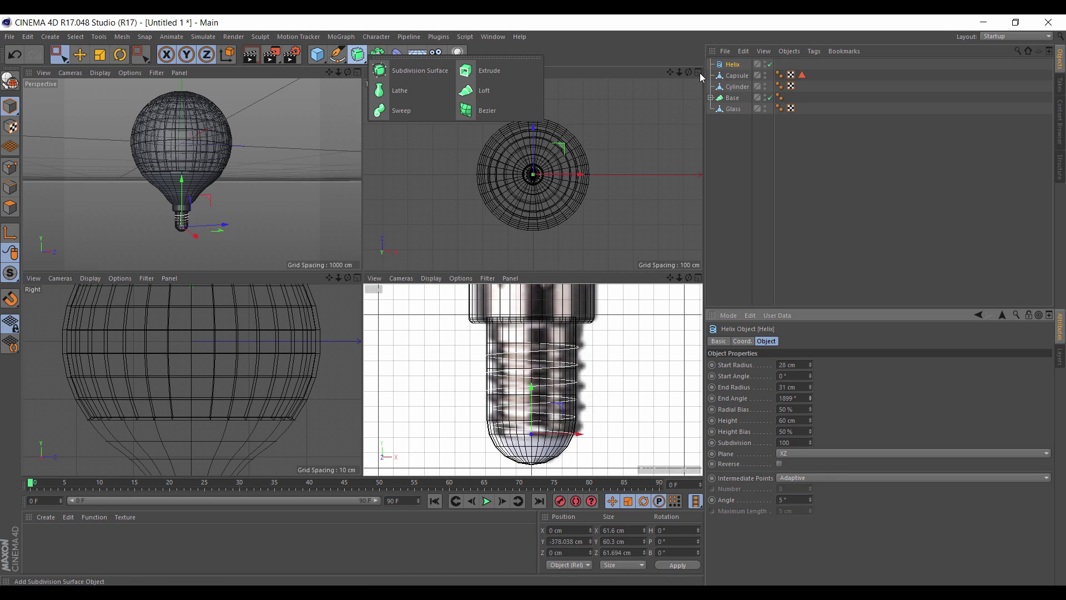
left_click(401, 111, "alt")
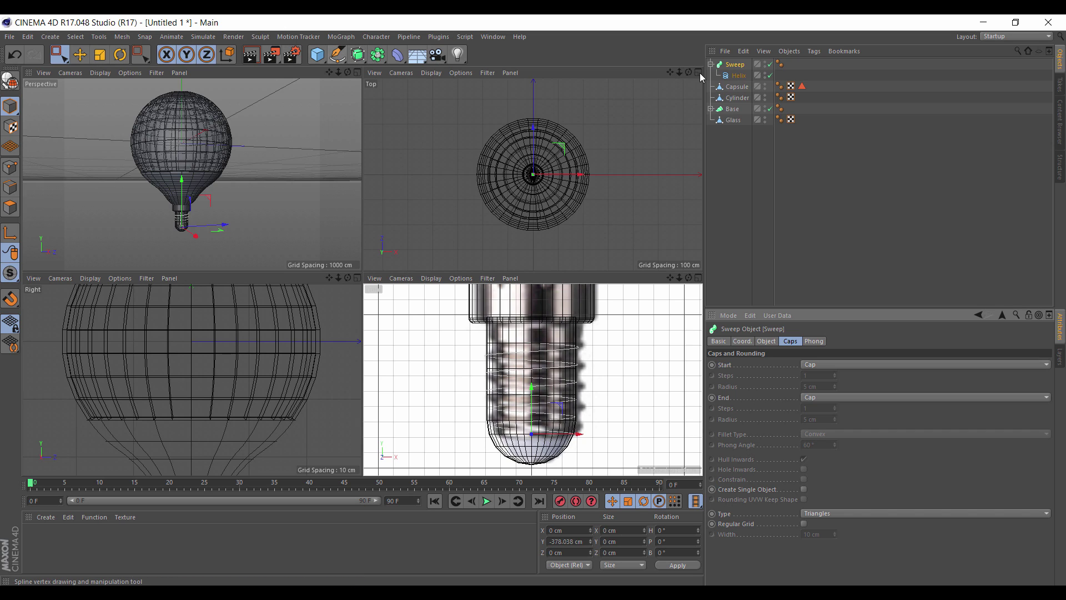
left_click(338, 54)
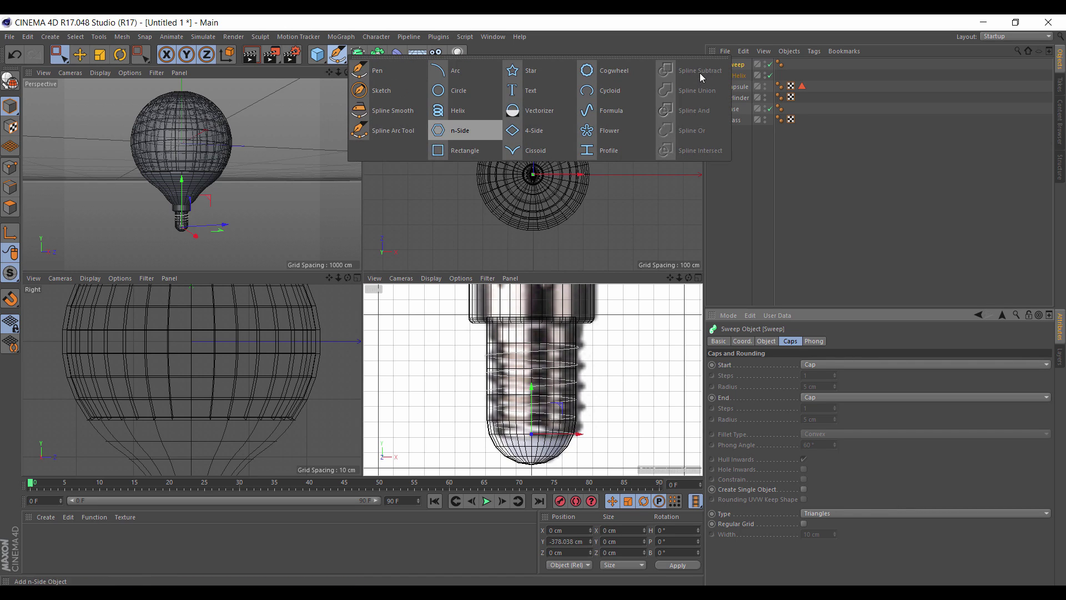
left_click(465, 150, "shift")
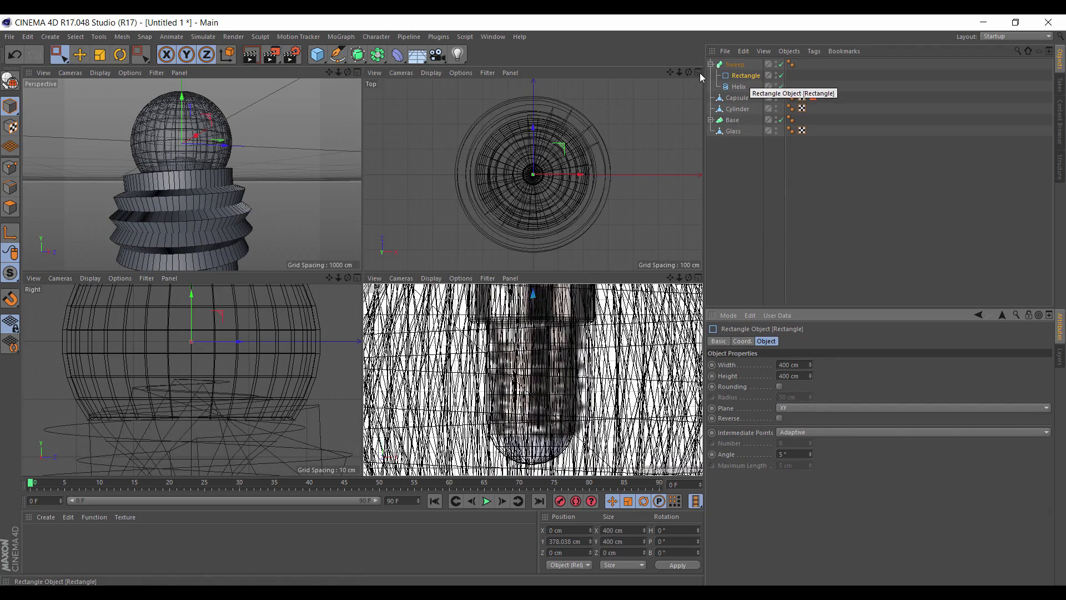
Scale down the rectangle profile and set its width to 5.6 cm and height to 4.6 cm.
key("t")
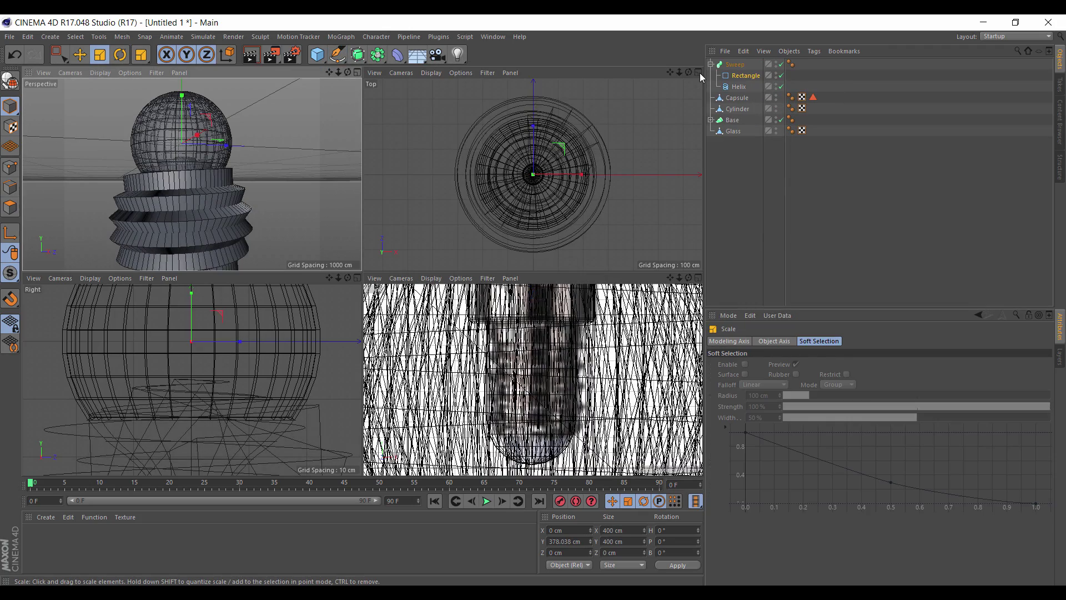
left_click_drag(700, 73, 701, 77)
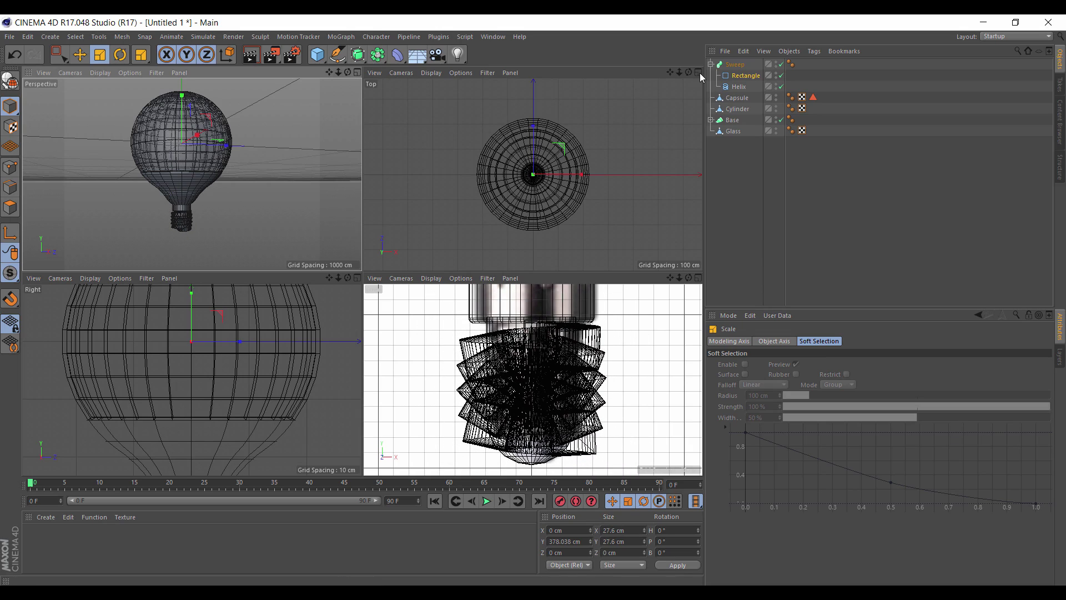
key("F1")
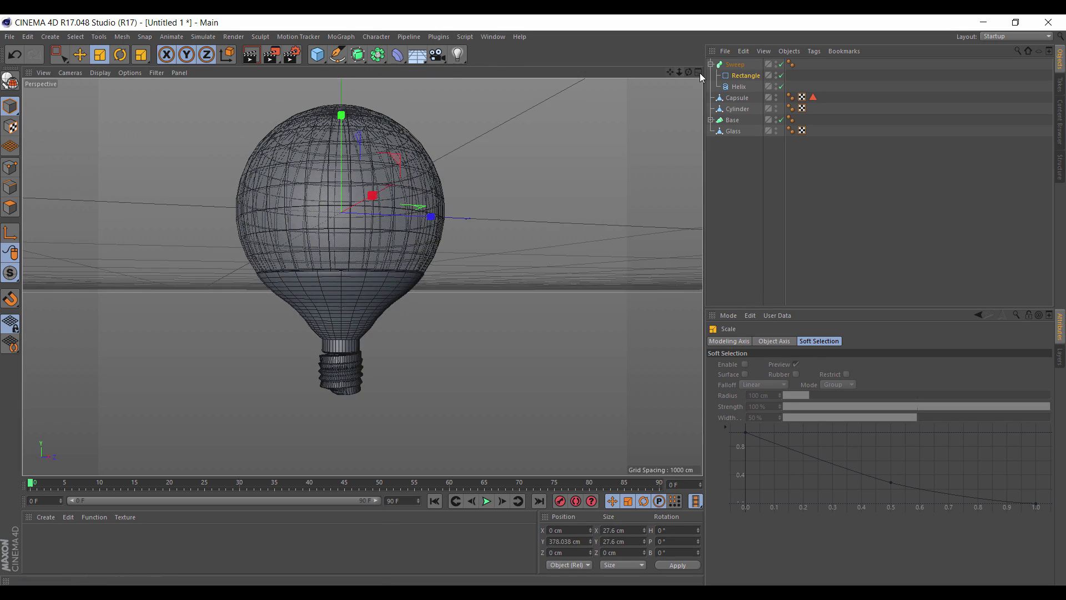
key("o")
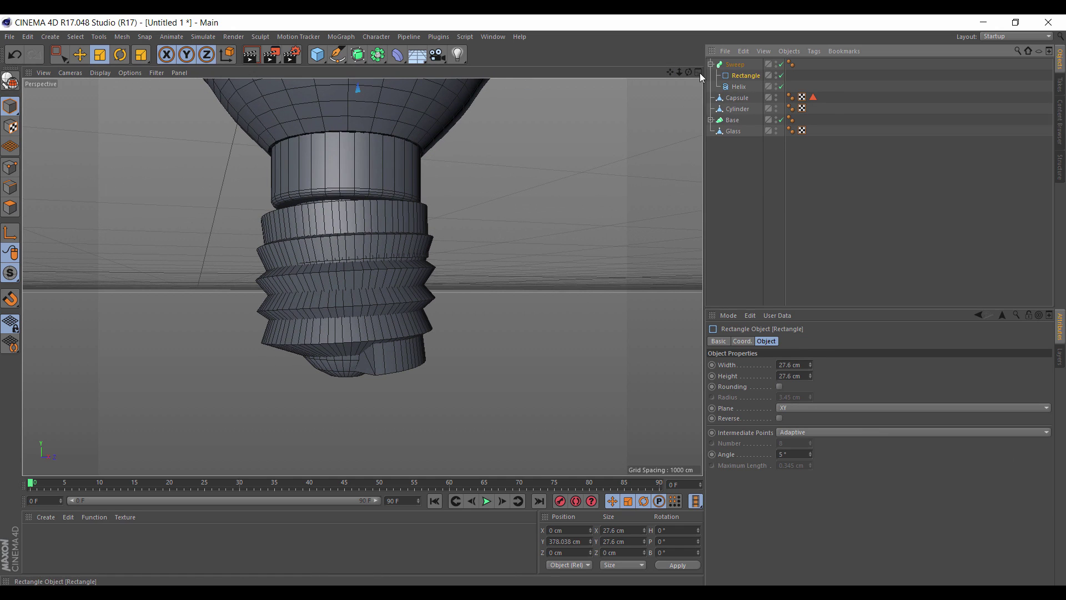
mouse_move(809, 365)
left_mouse_down()
mouse_move(810, 386)
mouse_move(810, 364)
left_mouse_up()
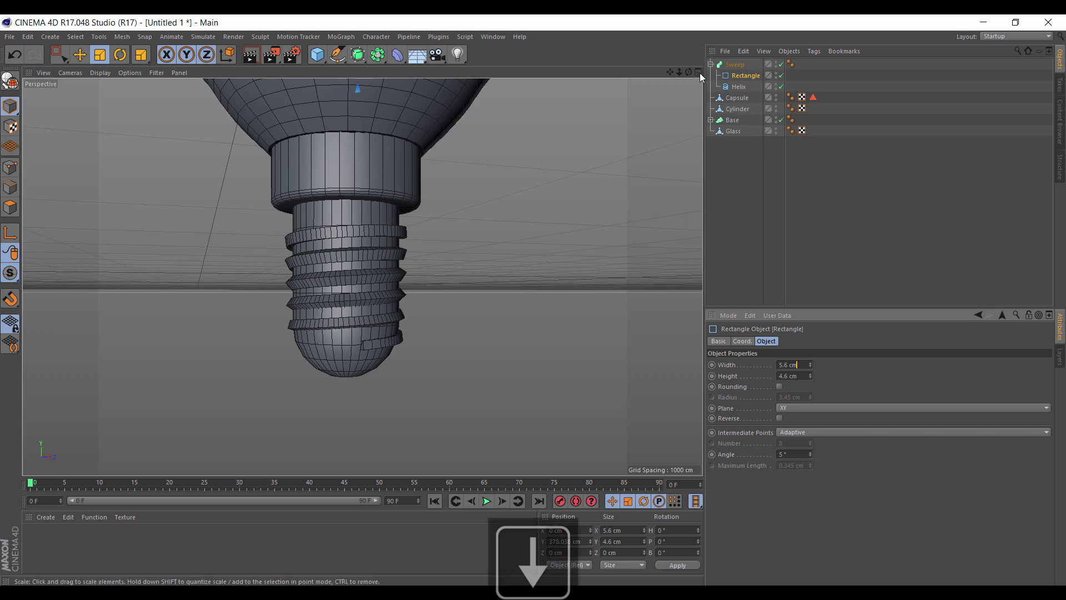
left_click_drag(689, 73, 699, 74)
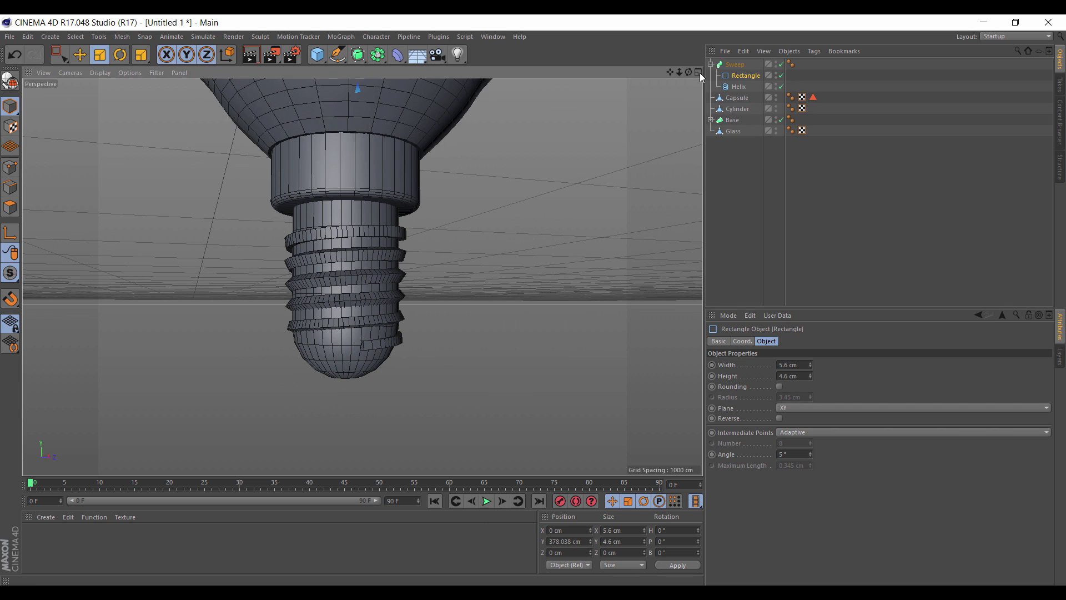
left_click(735, 65)
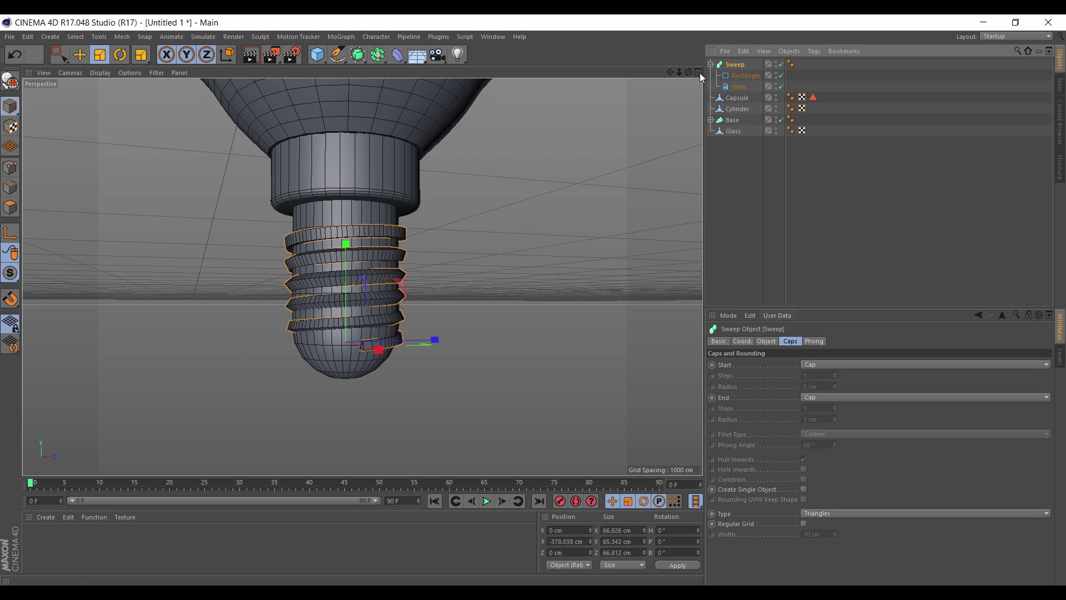
left_click(766, 341)
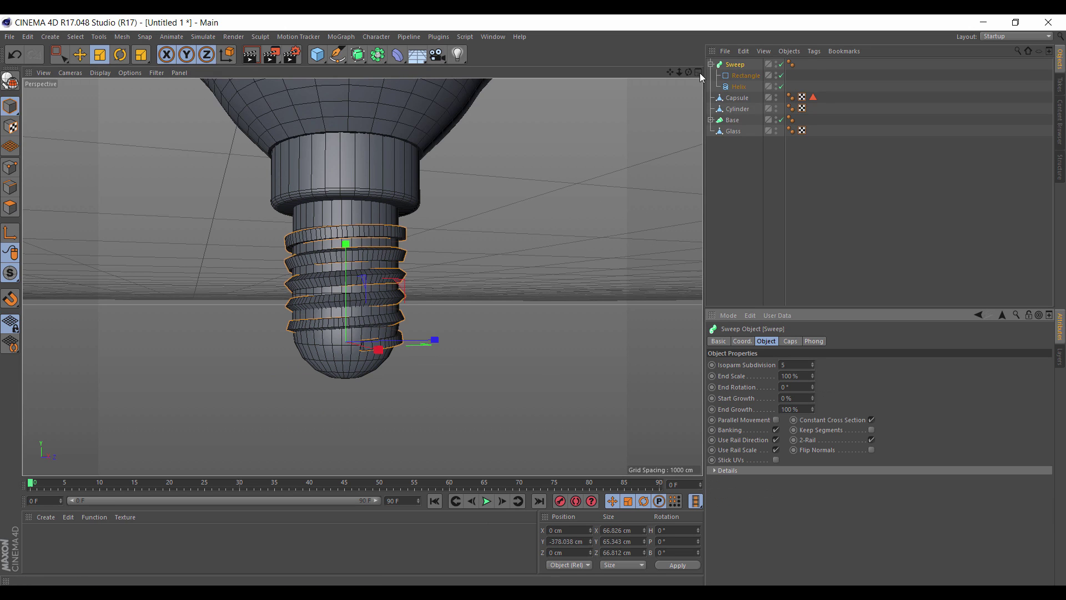
left_click_drag(700, 74, 700, 73)
Move the rectangle profile below the bulb to a Y position of about -67 cm and disable the Sweep generator.
left_click(745, 75)
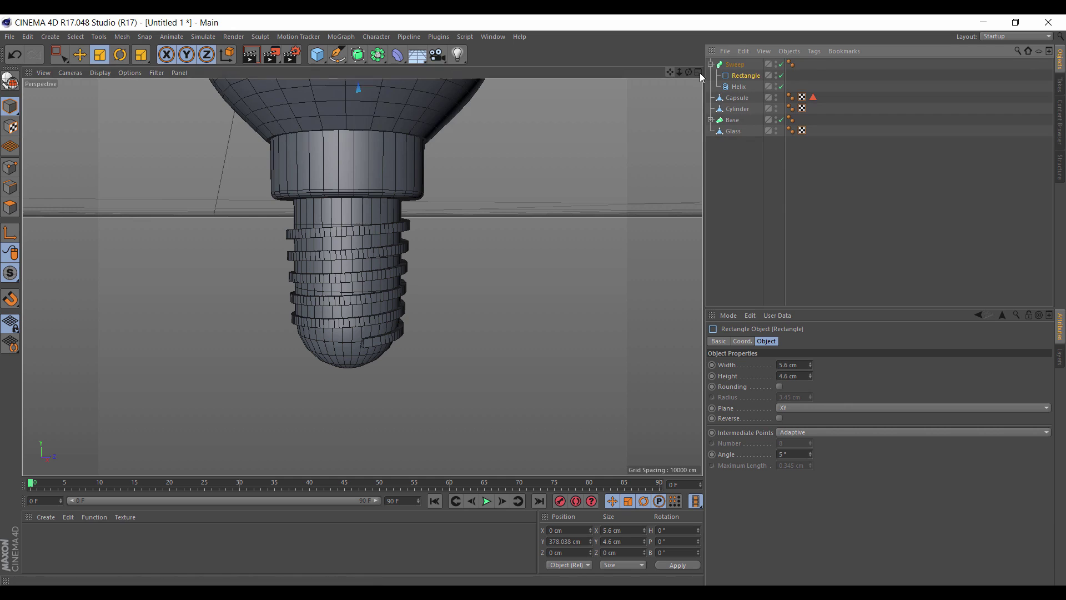
scroll(362, 276, "down", 10)
scroll(362, 277, "up", 3)
key("0")
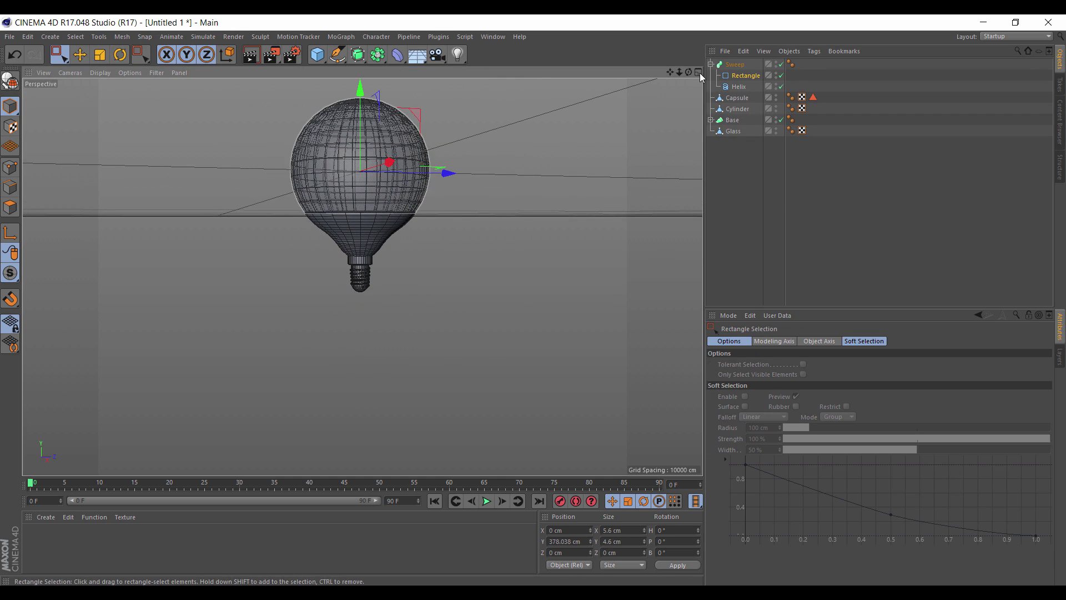
left_click_drag(360, 189, 359, 309)
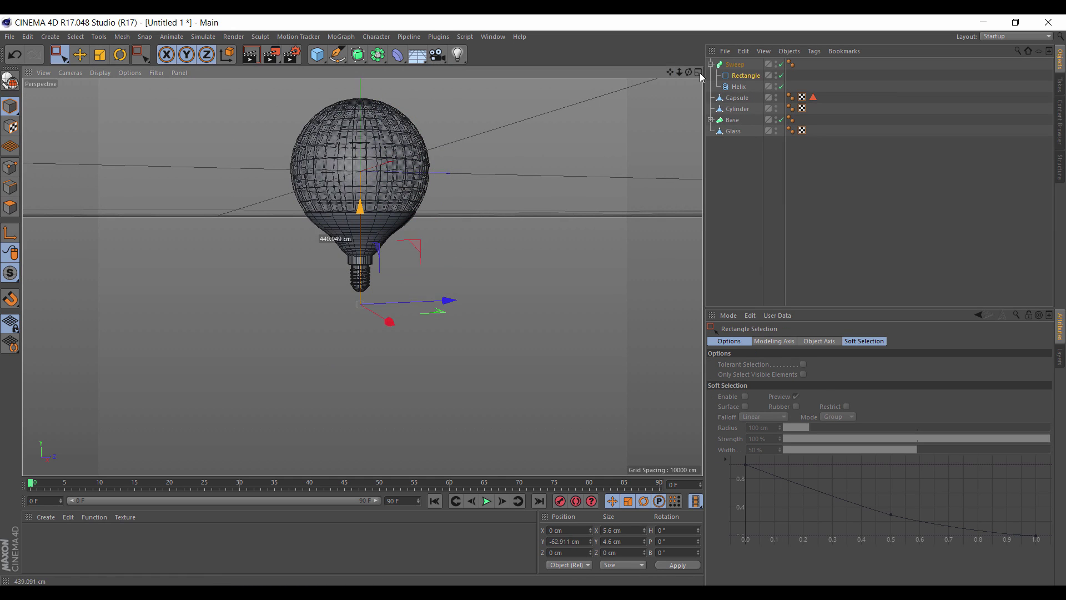
scroll(362, 274, "up", 5)
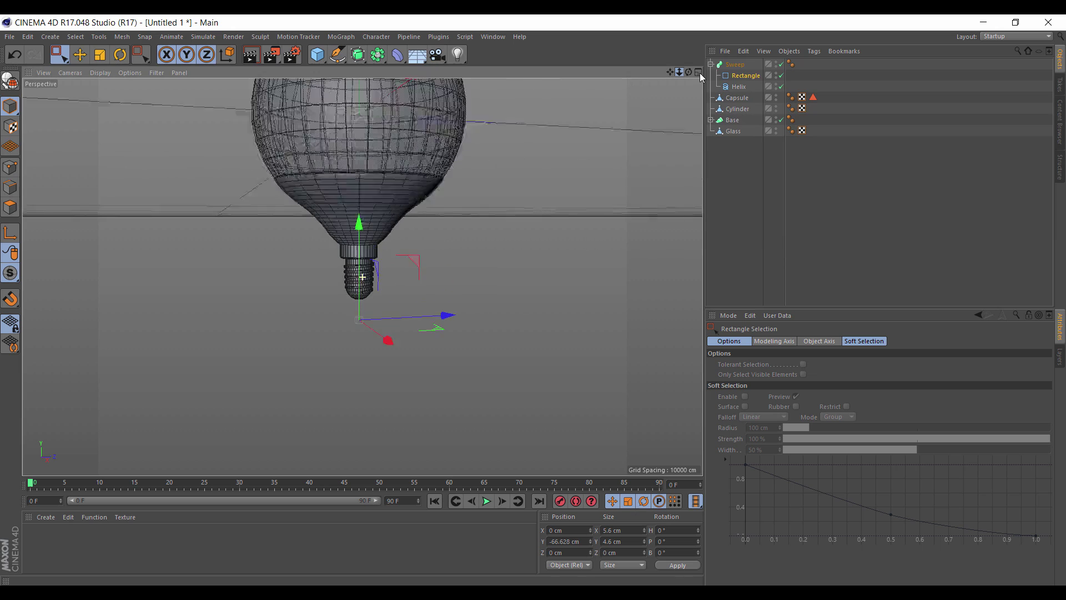
left_click(781, 64)
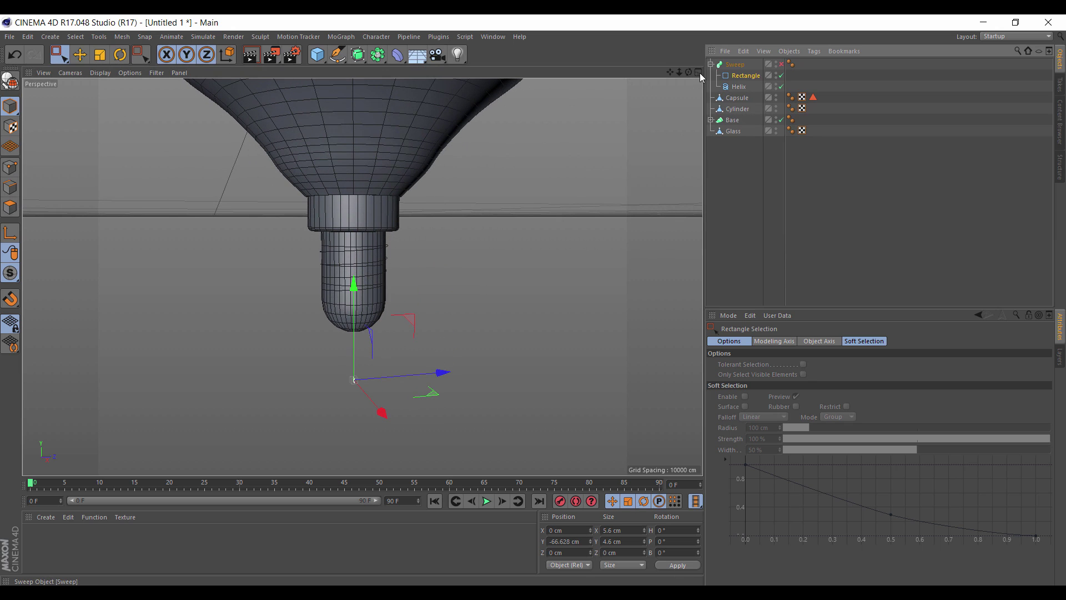
left_click_drag(669, 73, 701, 77)
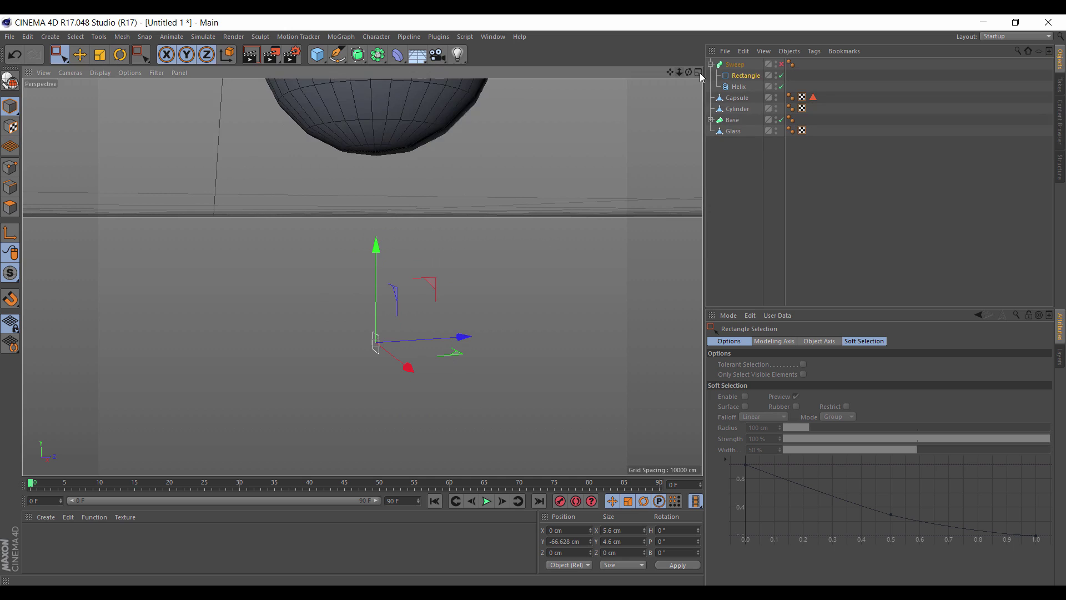
Raise the rectangle to a Y position of about -33 cm and convert it into an editable spline.
scroll(700, 73, "down", 2)
left_click(741, 75)
key("s")
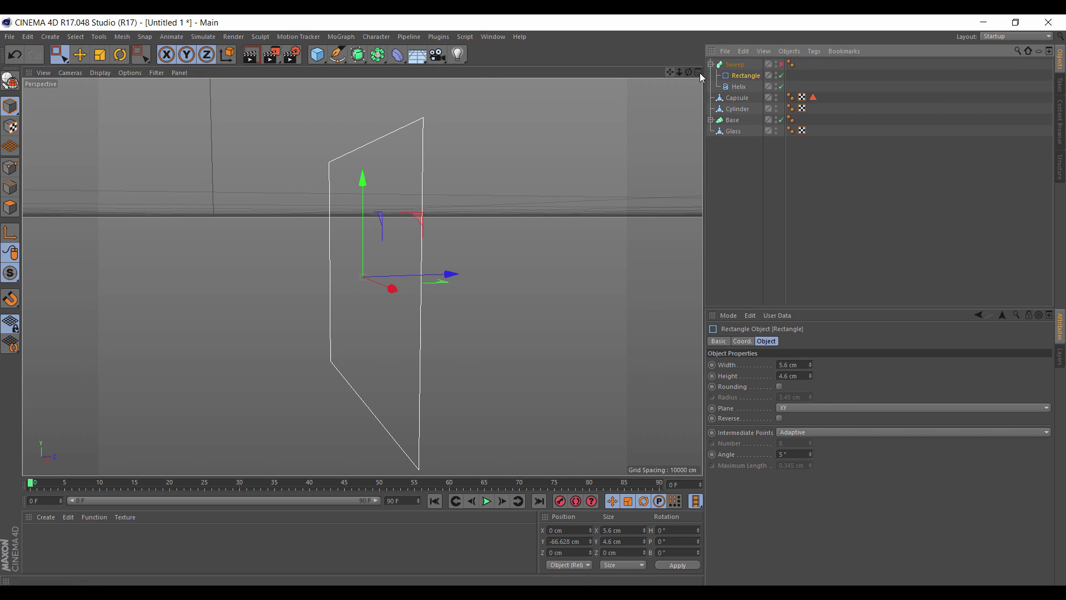
scroll(363, 277, "down", 15)
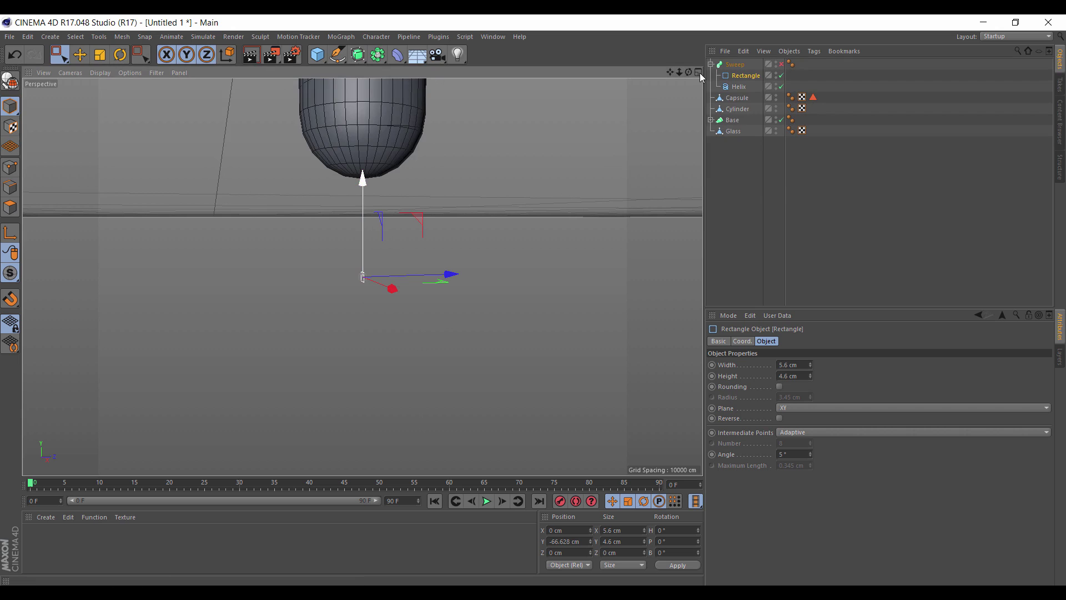
left_click_drag(363, 179, 363, 109)
key("s")
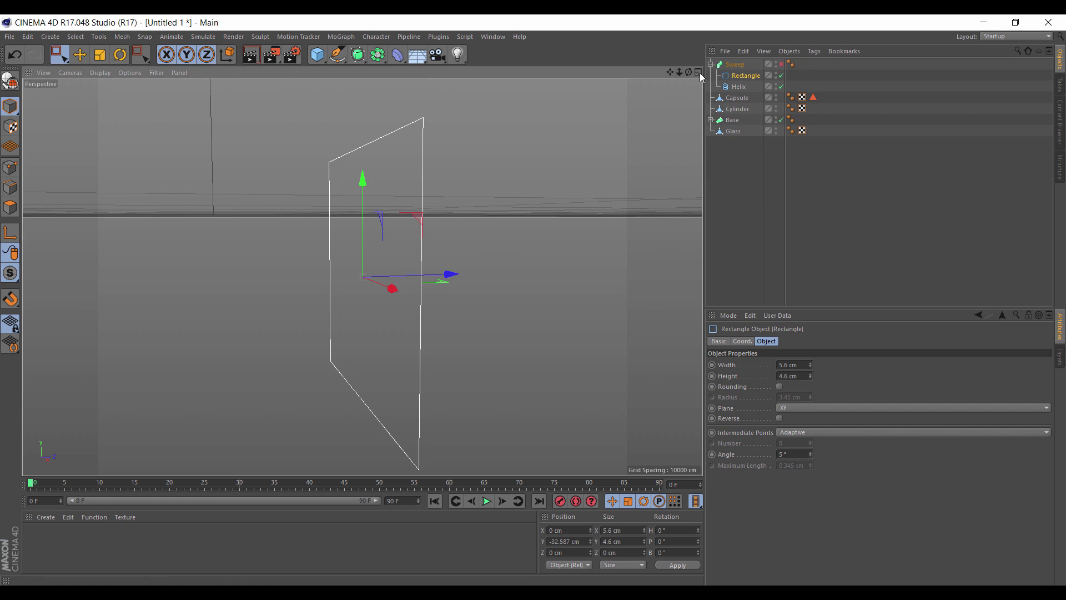
scroll(362, 277, "down", 15)
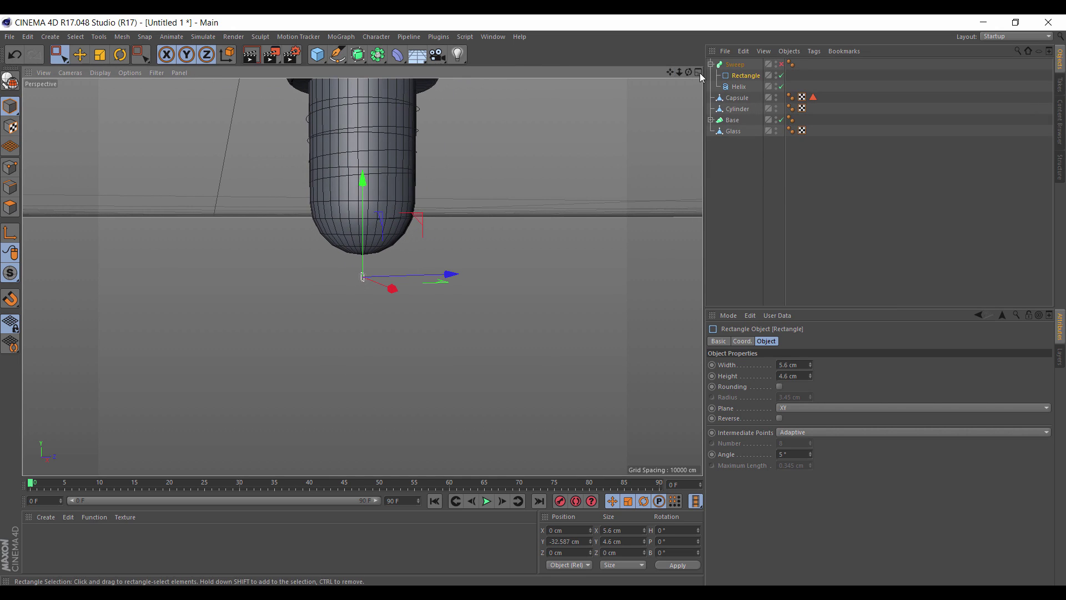
key("c")
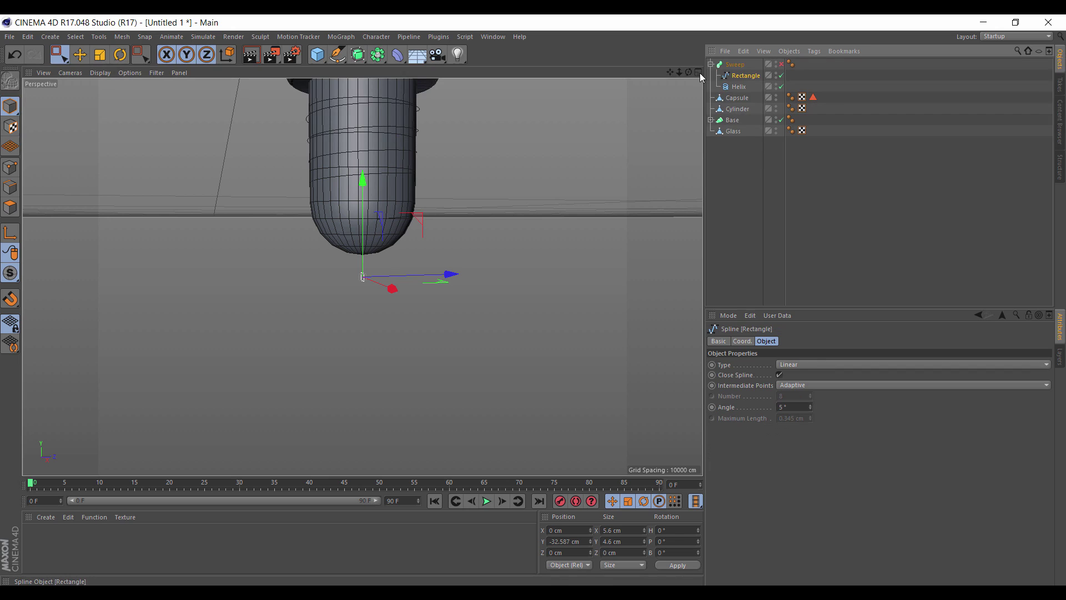
Re-enable the Sweep generator and start editing the rectangle profile's points with Live Selection.
left_click(781, 65)
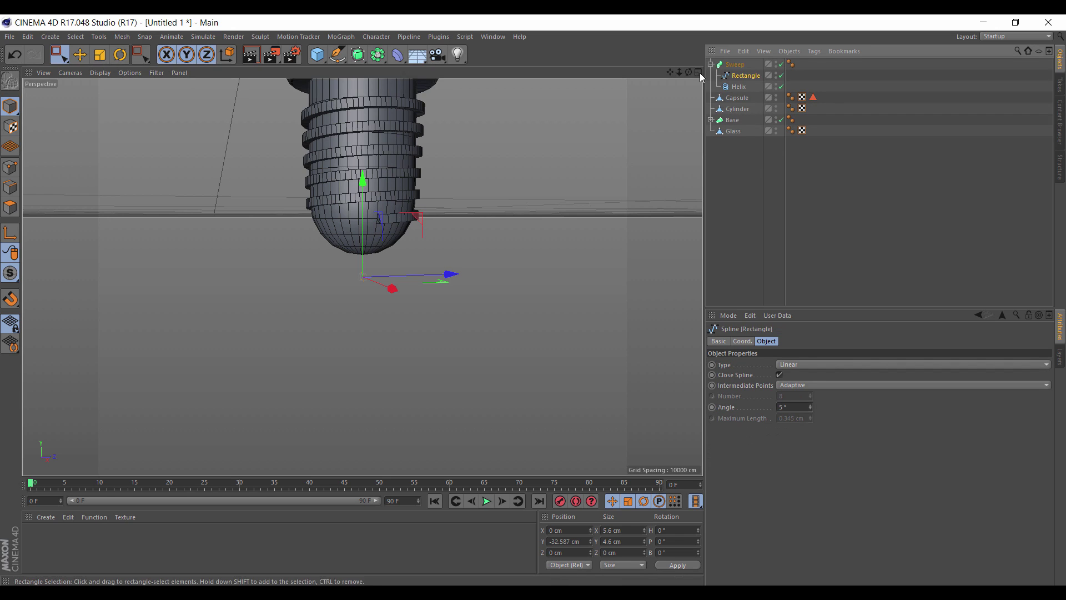
left_click_drag(679, 72, 700, 78)
key("Return")
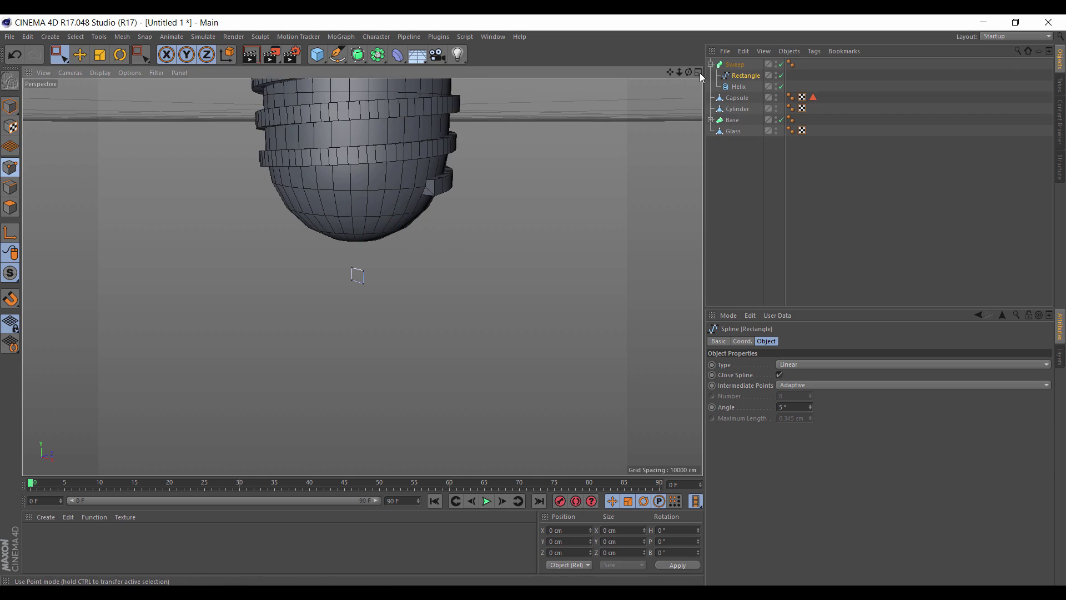
left_click_drag(59, 54, 105, 66)
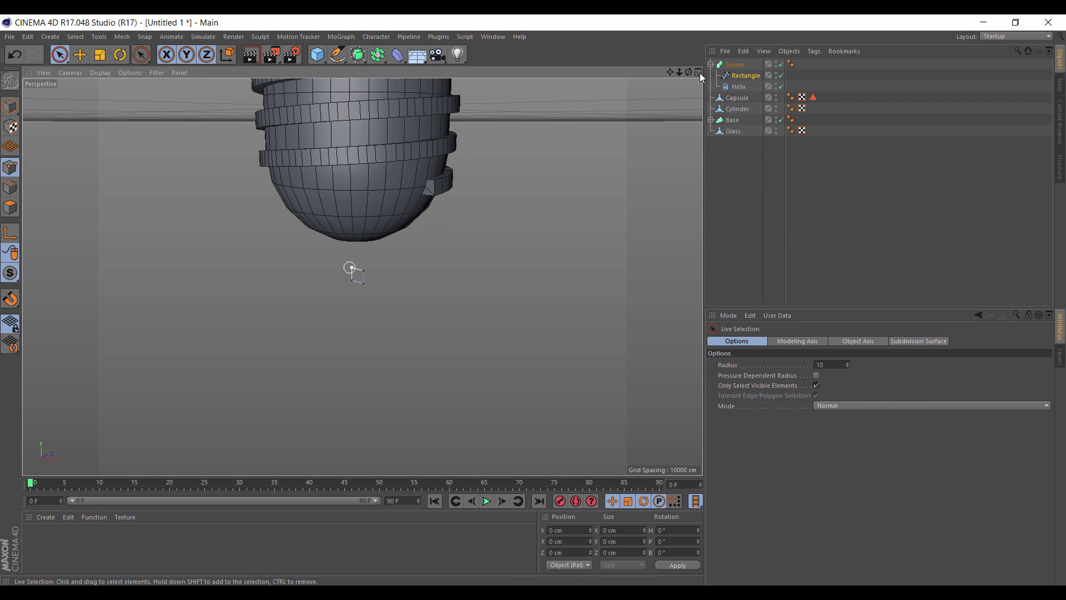
Move the rectangle profile's corner points into a diamond shape to give the thread pointed ridges.
mouse_move(364, 285)
left_mouse_down()
mouse_move(370, 278)
mouse_move(359, 286)
mouse_move(357, 270)
left_mouse_up()
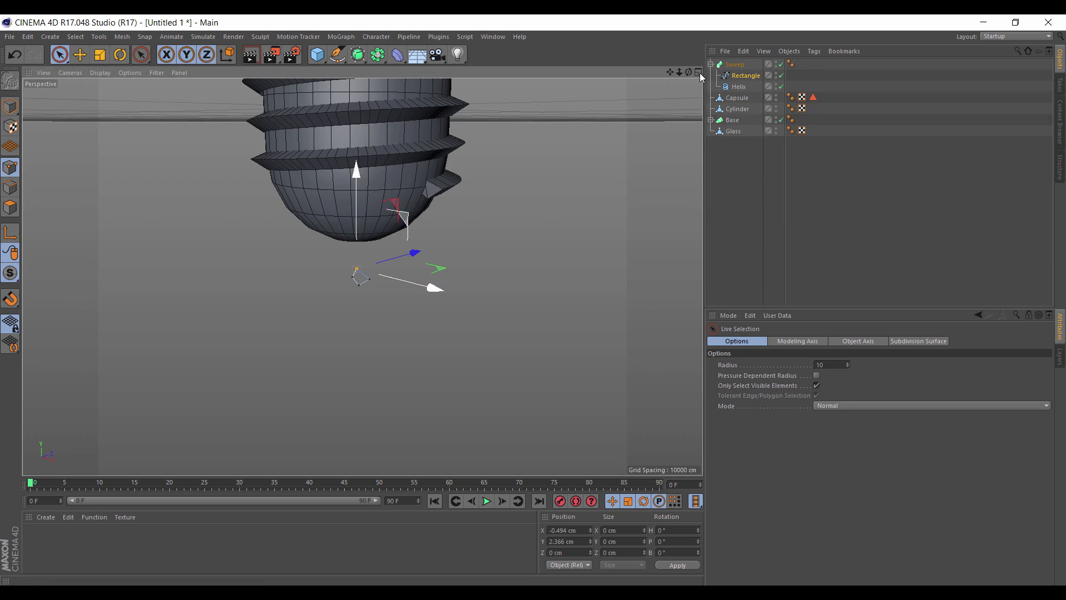
left_click(359, 283)
left_click_drag(407, 233, 413, 230)
left_click(369, 278)
middle_click_drag(700, 75, 701, 75, "alt")
left_click_drag(701, 75, 700, 75, "alt")
right_click_drag(700, 75, 700, 75, "alt")
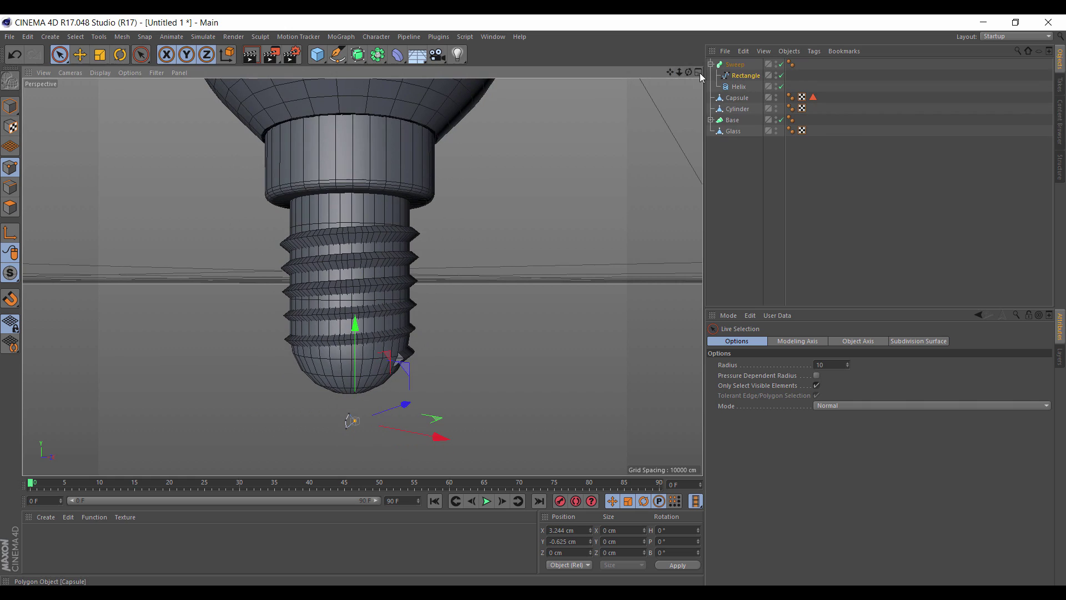
Set the helix's end radius to 30 cm and keep its start radius at 28 cm.
left_click(738, 87)
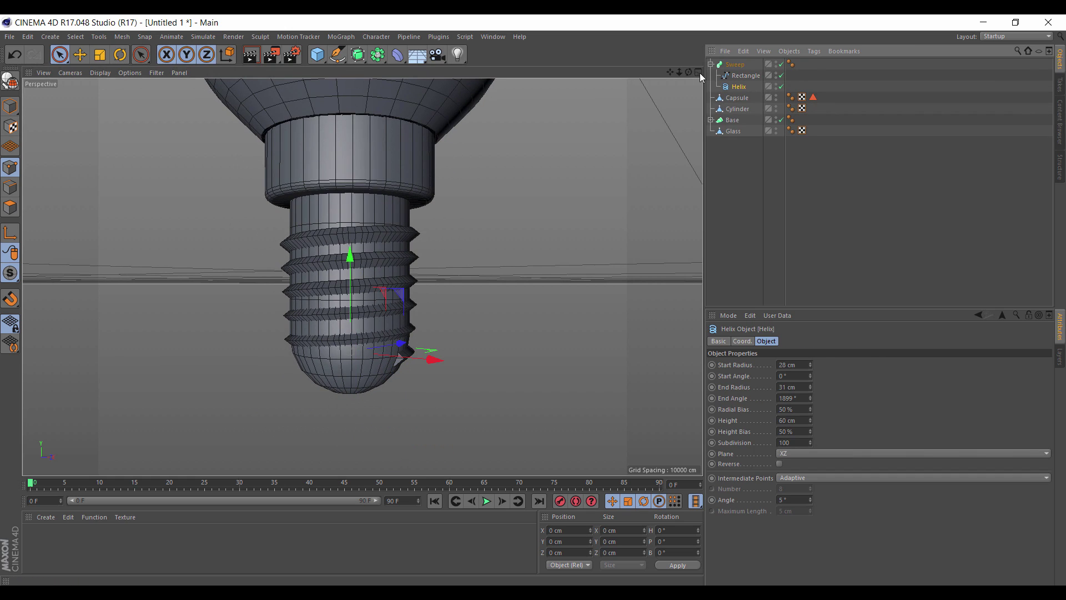
left_click(810, 389)
left_click(810, 385)
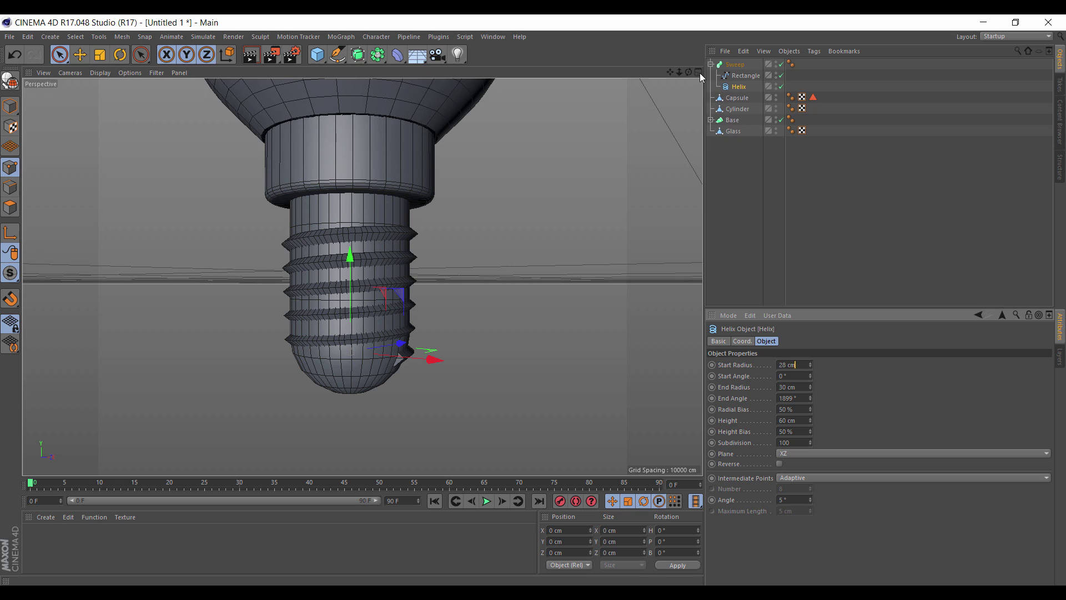
left_click(810, 363)
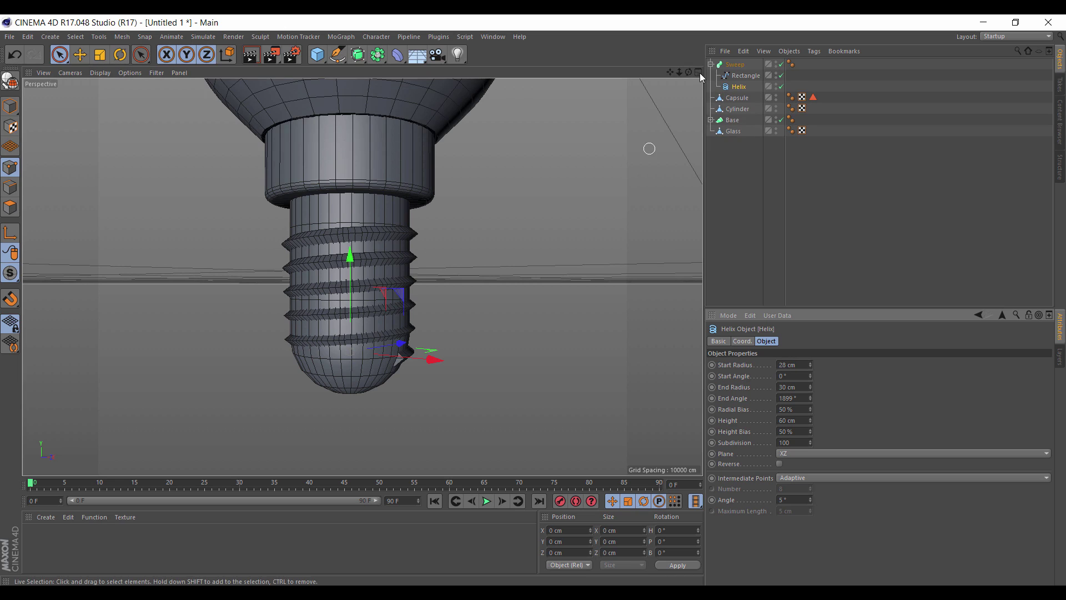
Add a Cylinder primitive and move it straight down over the screw cap below the bulb.
left_click_drag(688, 72, 701, 76)
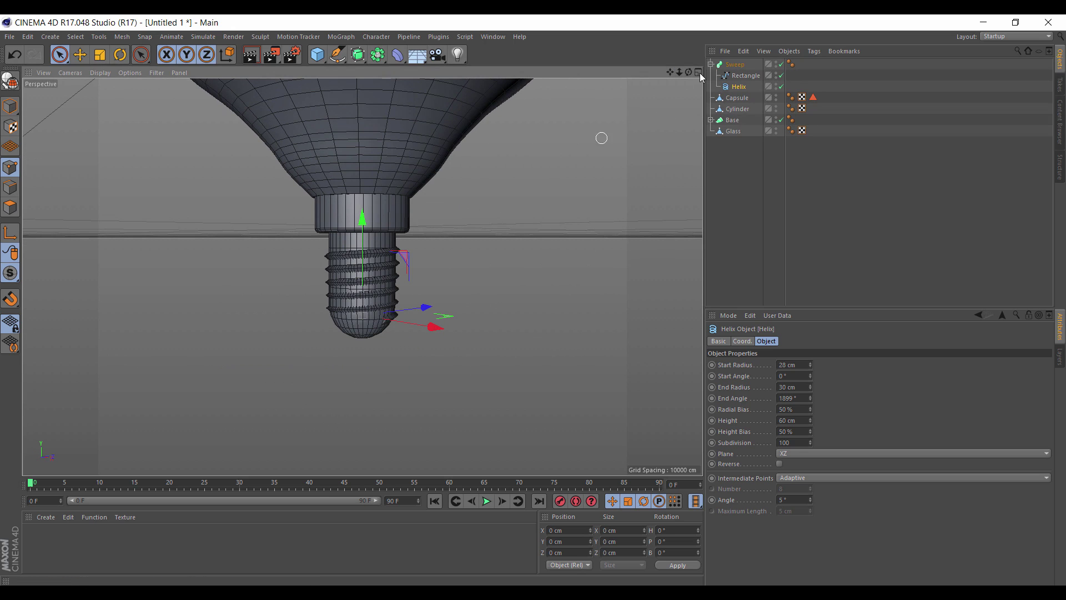
left_click_drag(317, 54, 541, 71)
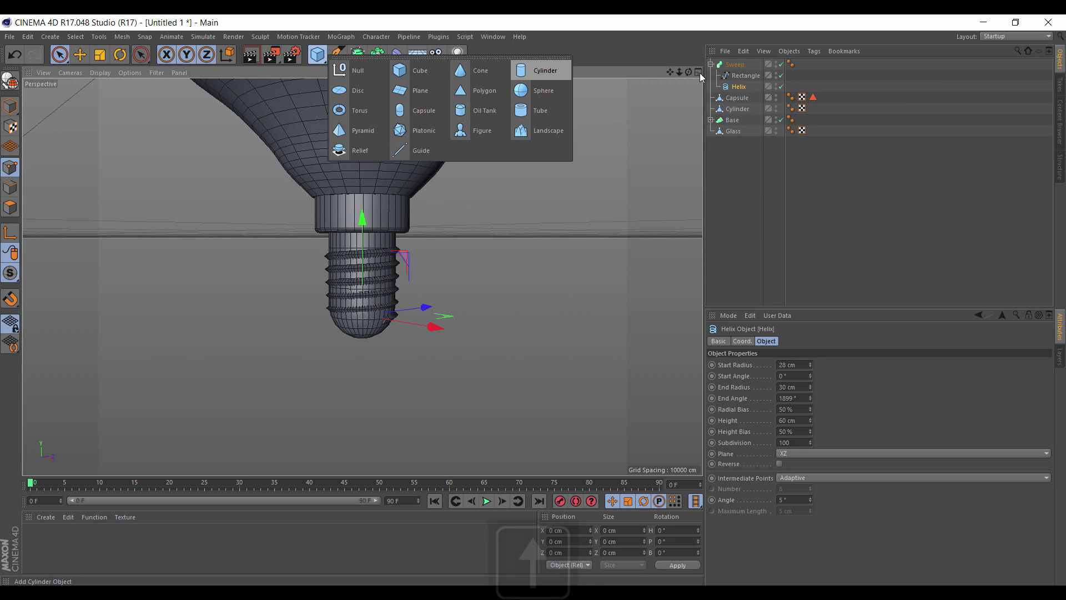
key("shift")
left_click(541, 71)
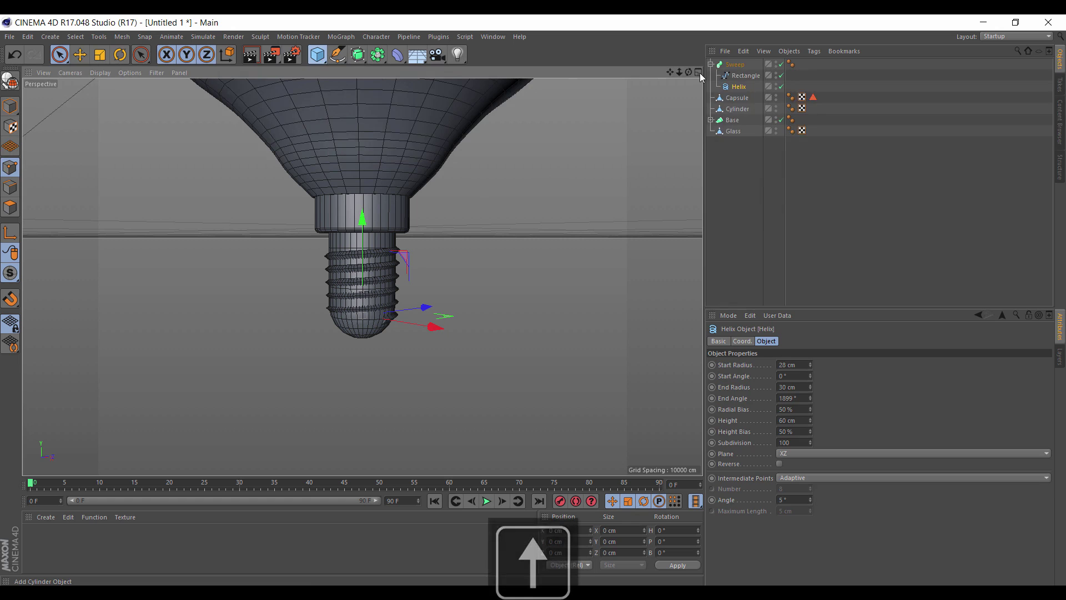
scroll(362, 277, "down", 8)
scroll(362, 277, "down", 1)
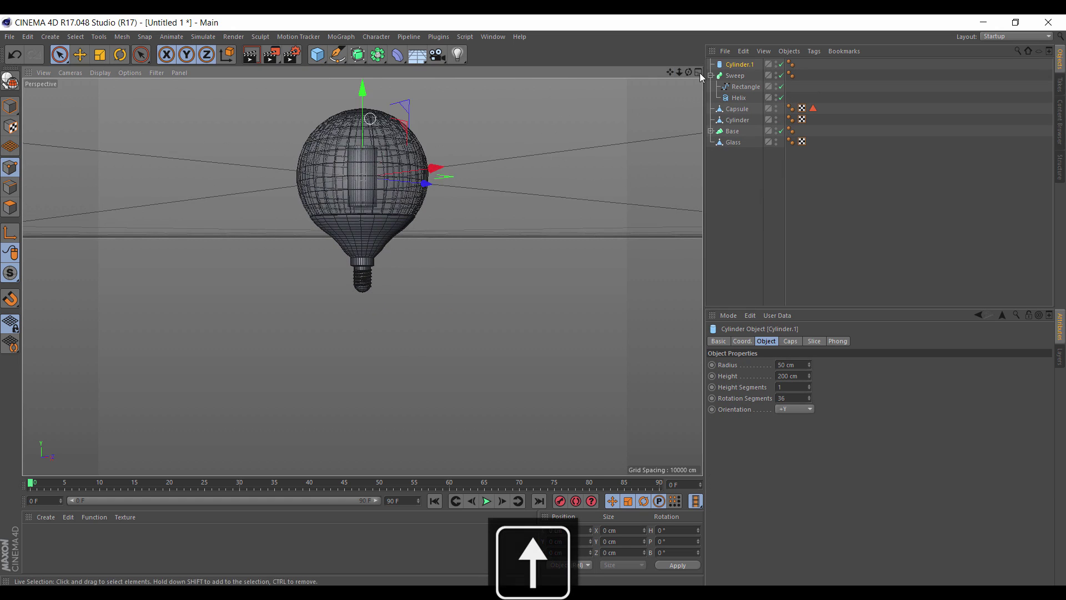
left_click_drag(362, 90, 362, 174)
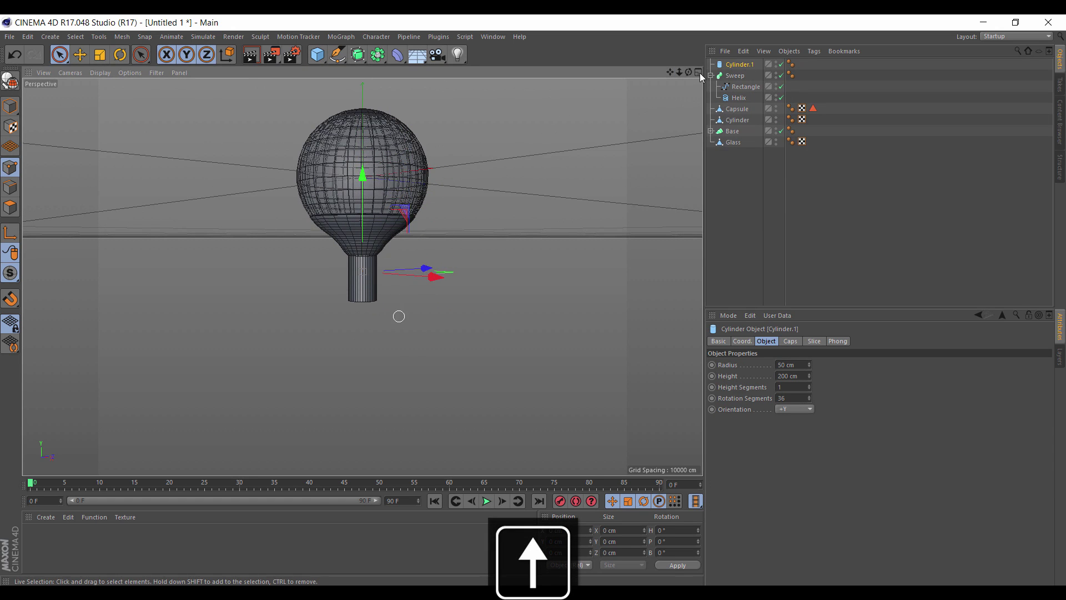
scroll(398, 310, "up", 8)
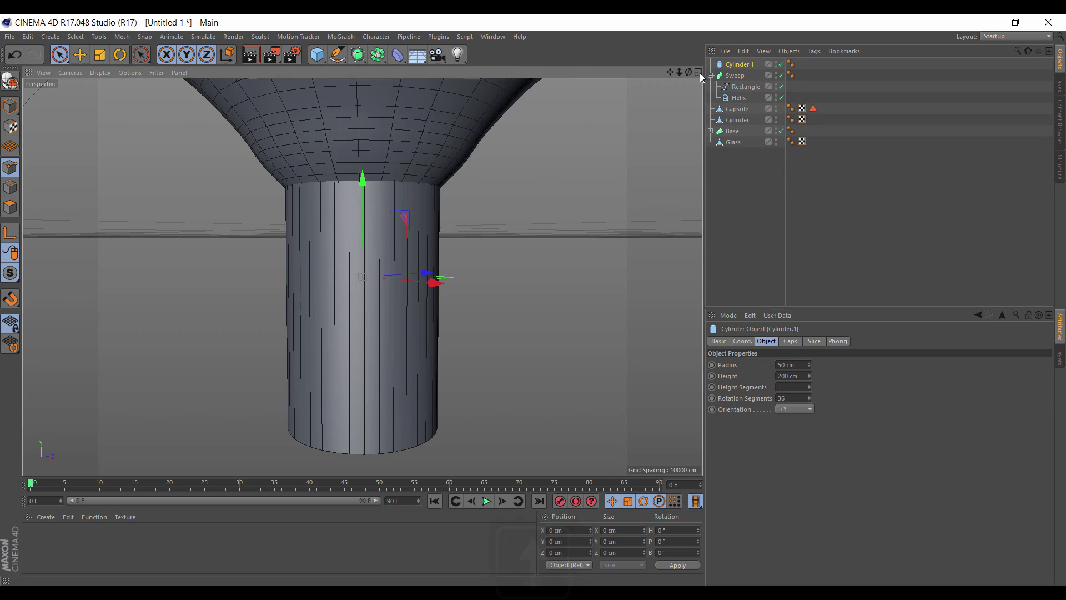
Set the new cylinder's radius to 34 cm and height to 16 cm, and raise it against the collar above the thread.
left_click_drag(808, 364, 808, 373)
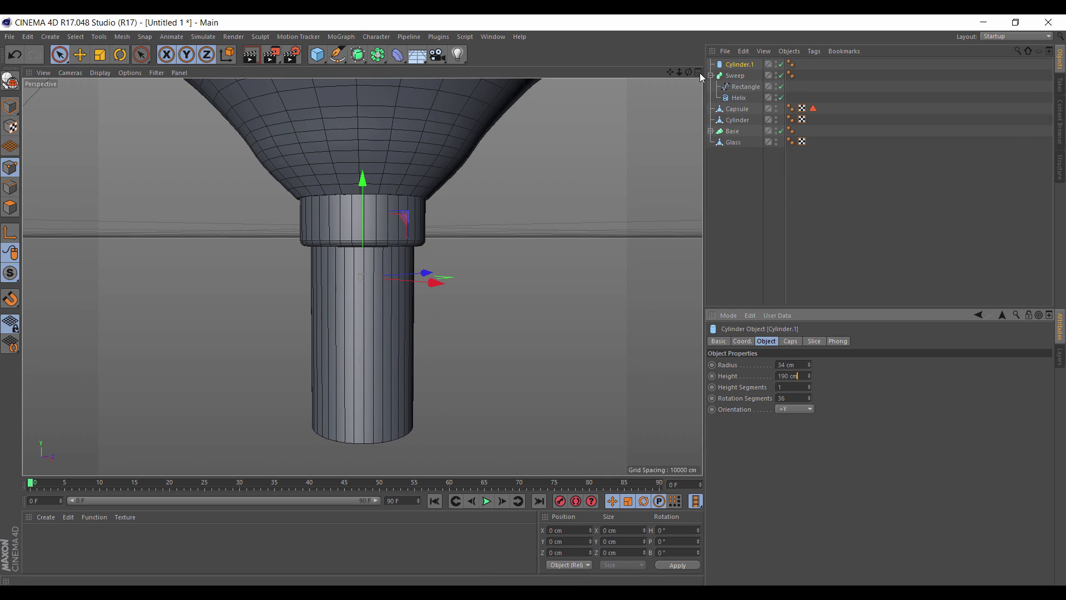
left_click_drag(809, 392, 808, 475)
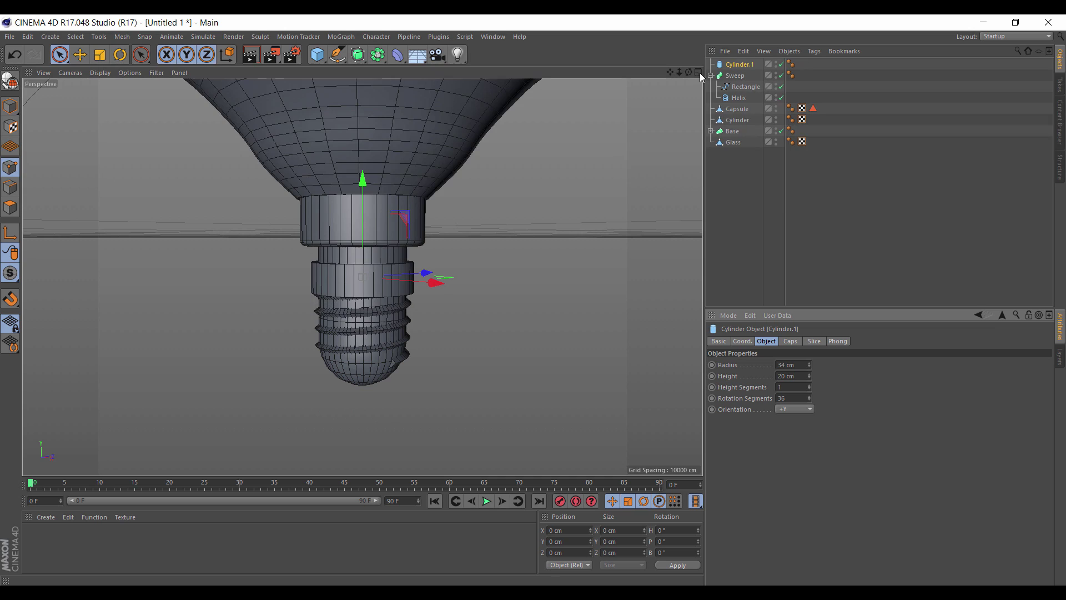
key("Return")
left_click_drag(362, 183, 363, 155)
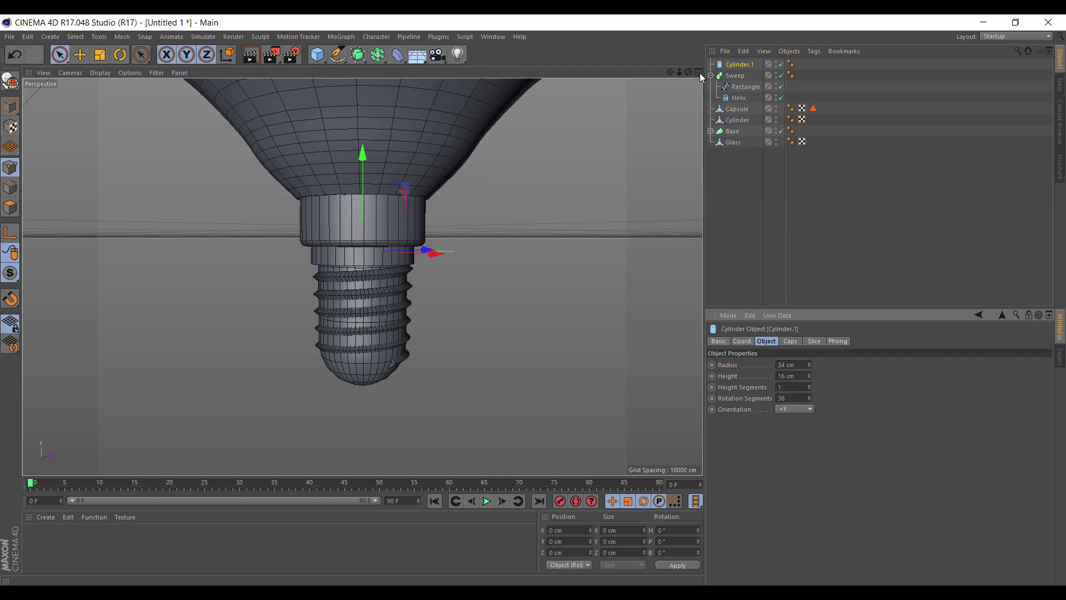
Enable fillets on the new cylinder's caps with a radius of 3 cm.
left_click(789, 341)
left_click(751, 389)
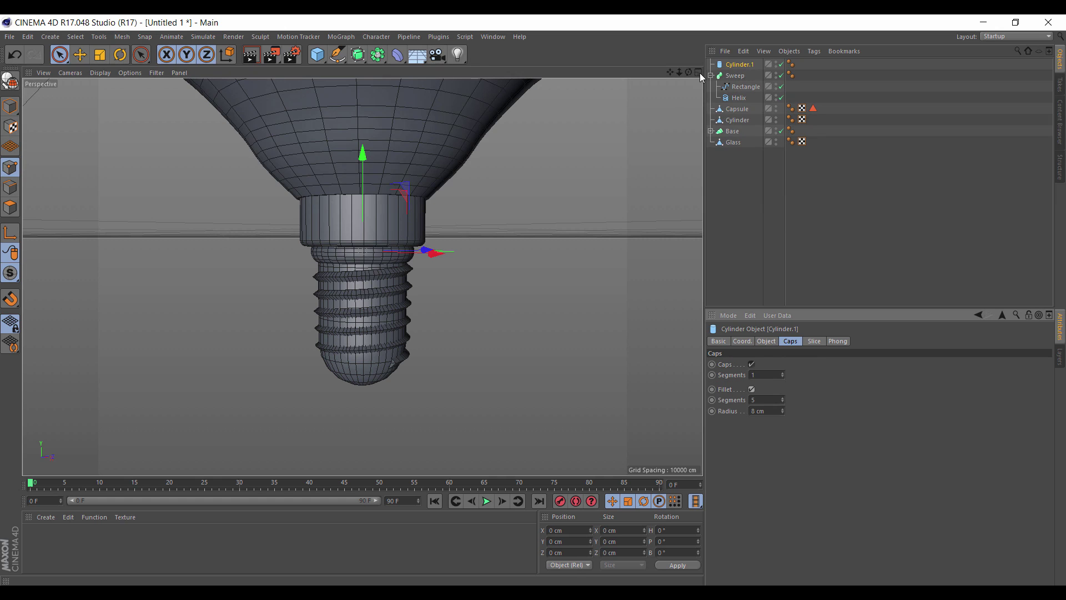
key("shift+Down")
key("shift+Down")
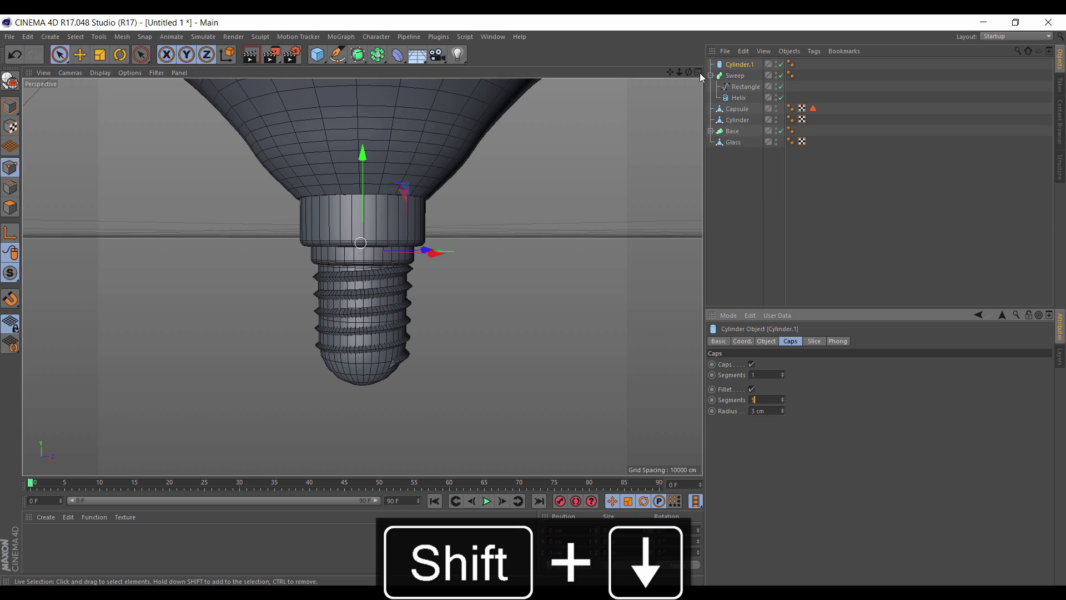
Set the new cylinder's height to 17 cm and its fillet segments to 4.
left_click(766, 341)
left_click(793, 376)
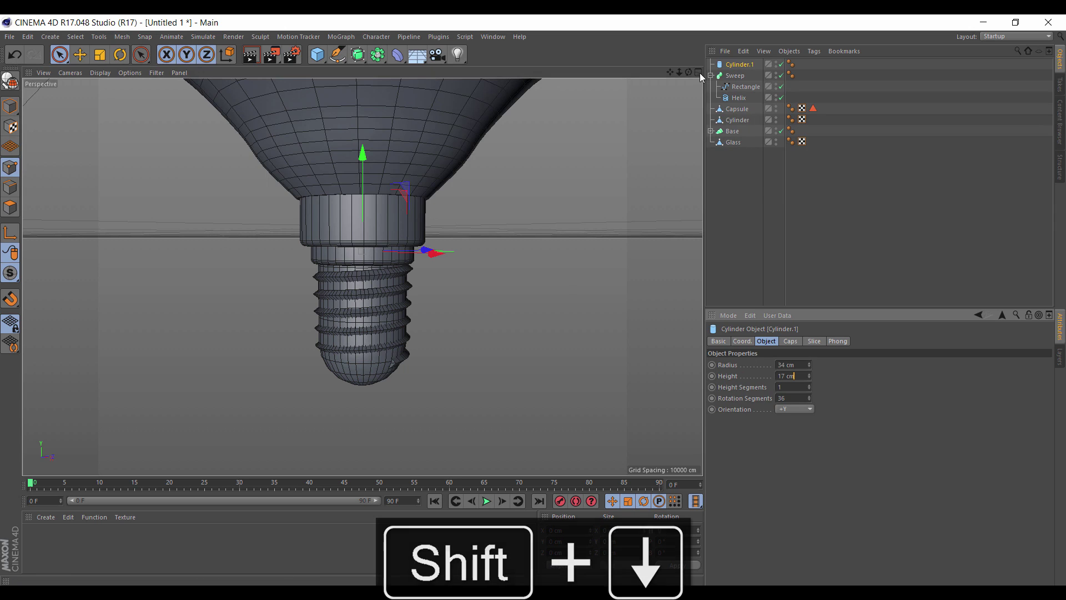
key("Up")
key("Up")
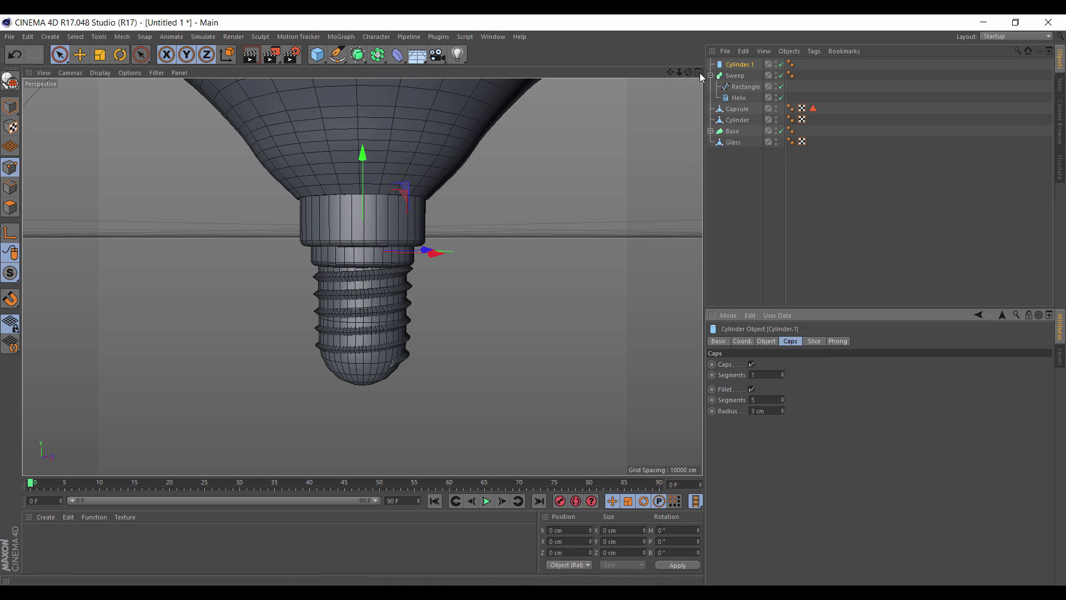
key("Up")
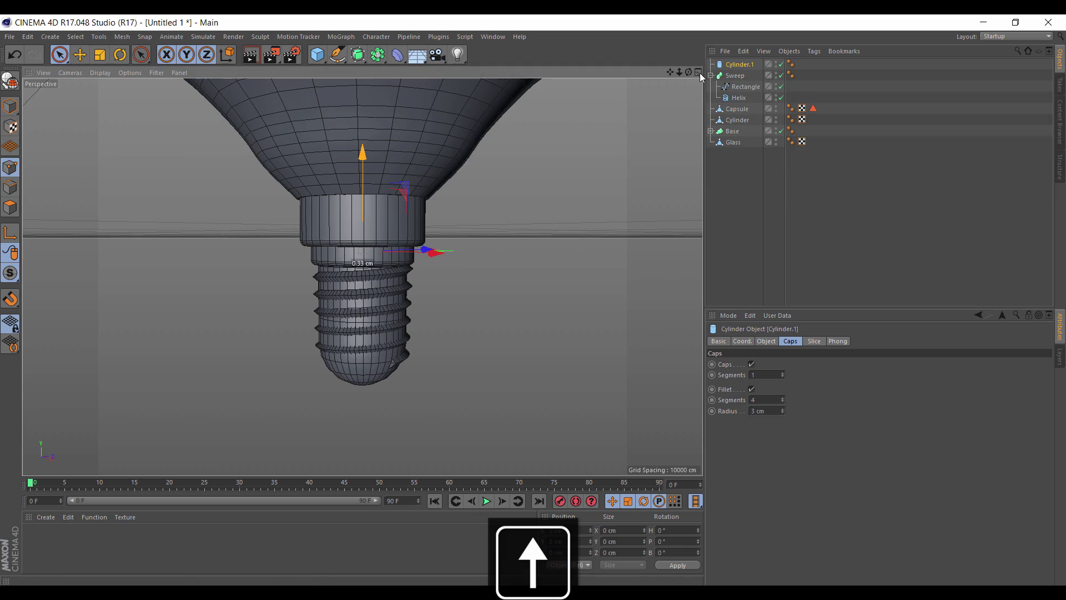
Try a start radius of 27 cm for the helix and set it back to 28 cm.
mouse_move(376, 259)
middle_mouse_down("alt")
mouse_move(361, 273)
mouse_move(378, 266)
middle_mouse_up("alt")
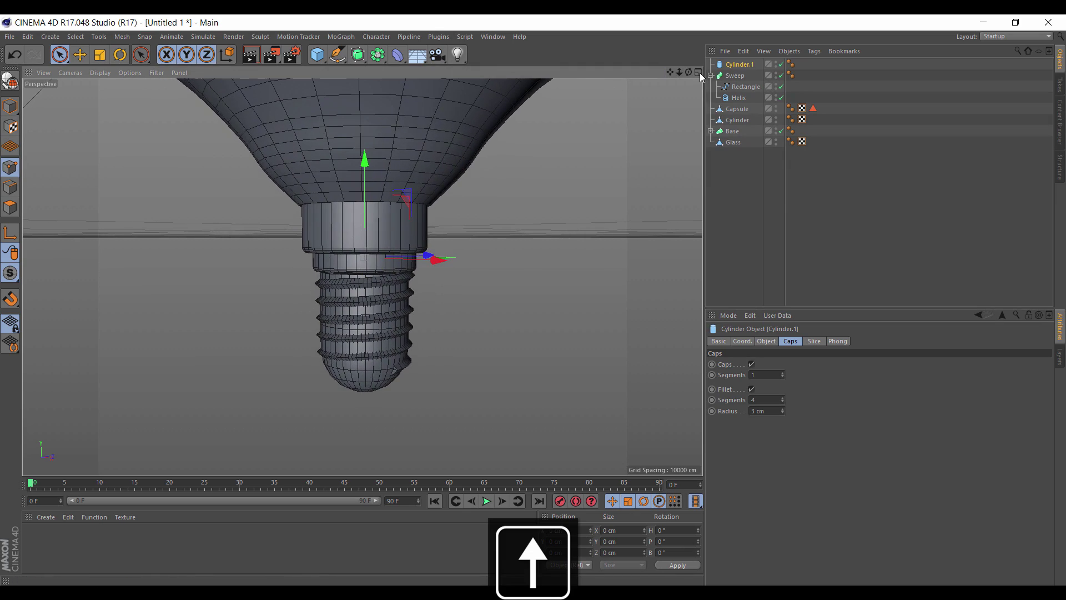
left_click_drag(362, 277, 364, 250, "alt")
right_click_drag(362, 277, 345, 277, "alt")
scroll(387, 366, "up", 1)
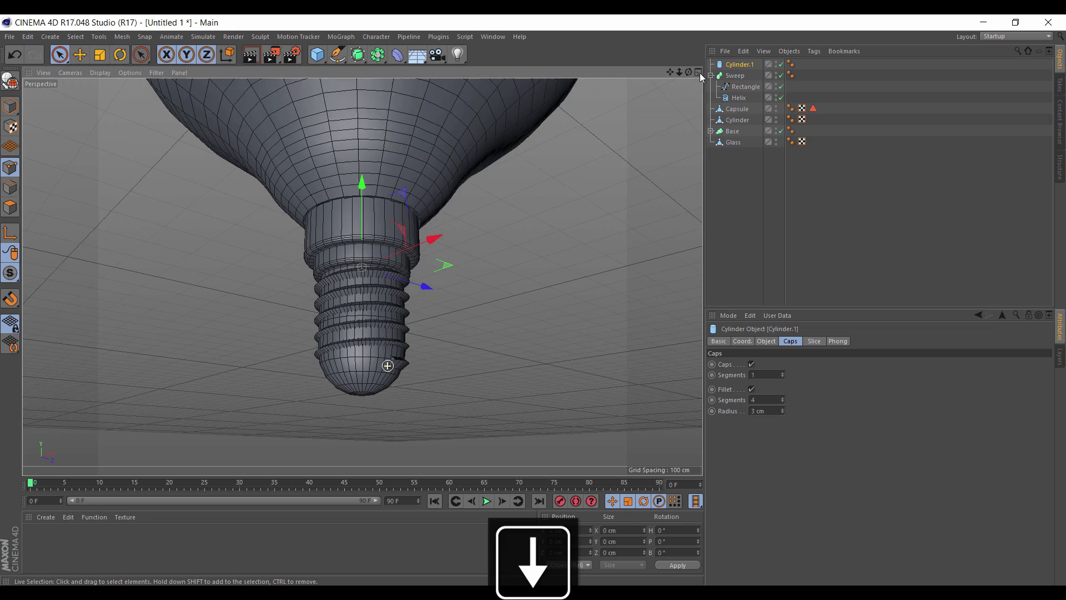
scroll(387, 366, "down", 3)
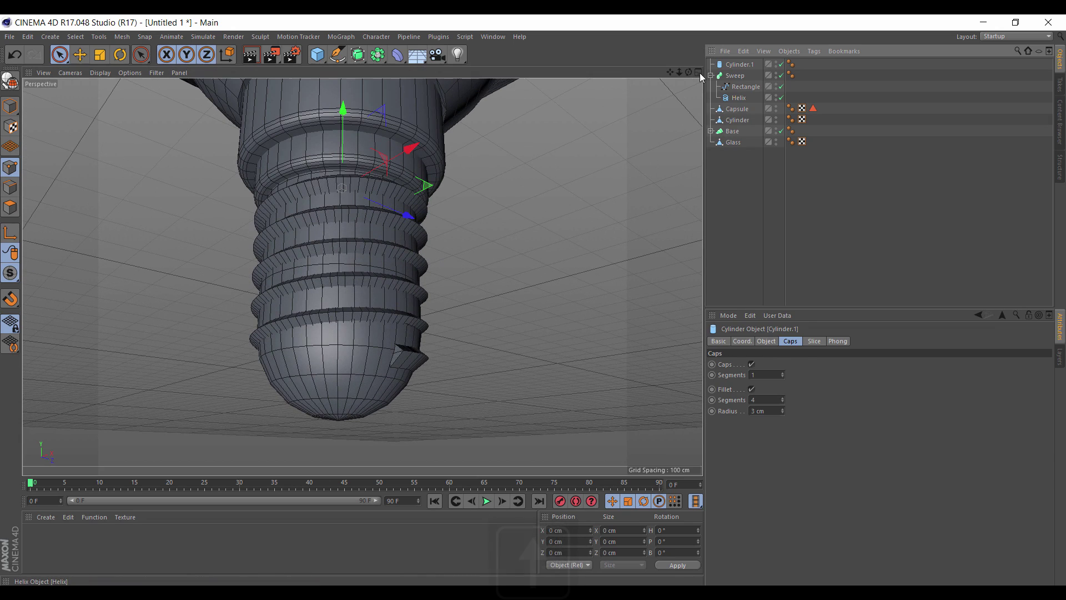
key("Up")
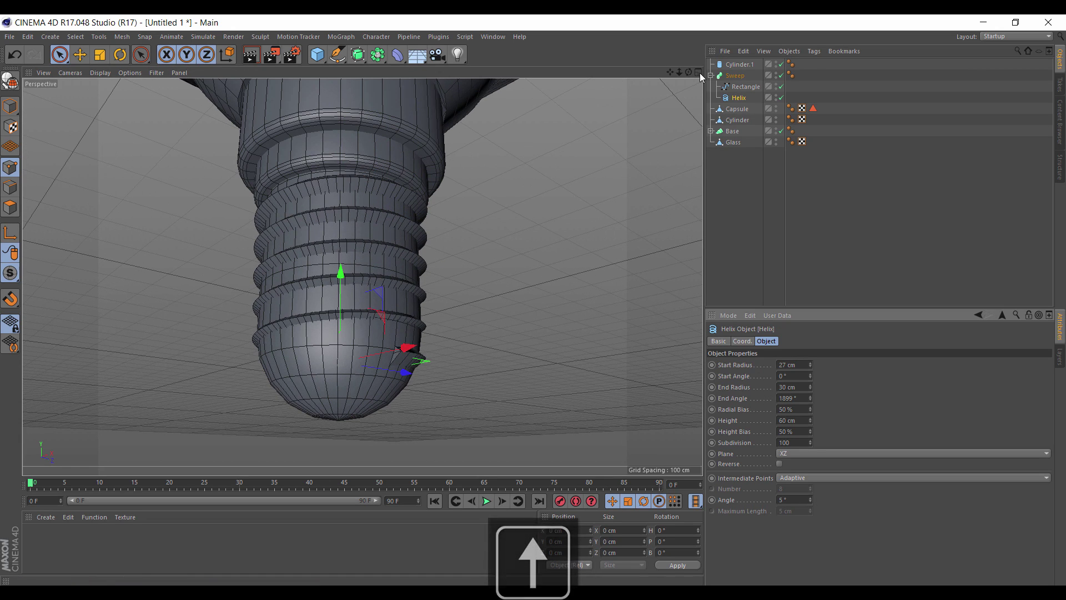
key("Down")
key("Down")
key("Down")
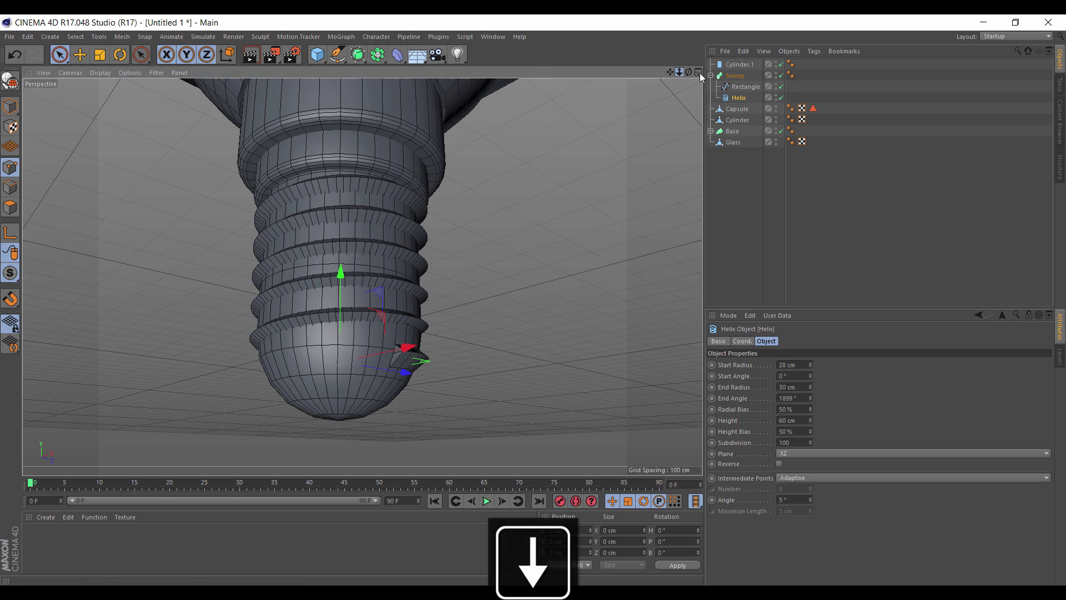
Examine the whole bulb and the lower end of the screw thread from several angles.
right_click_drag(361, 277, 266, 277, "alt")
left_click_drag(361, 277, 370, 339, "alt")
left_click_drag(700, 73, 699, 39, "alt")
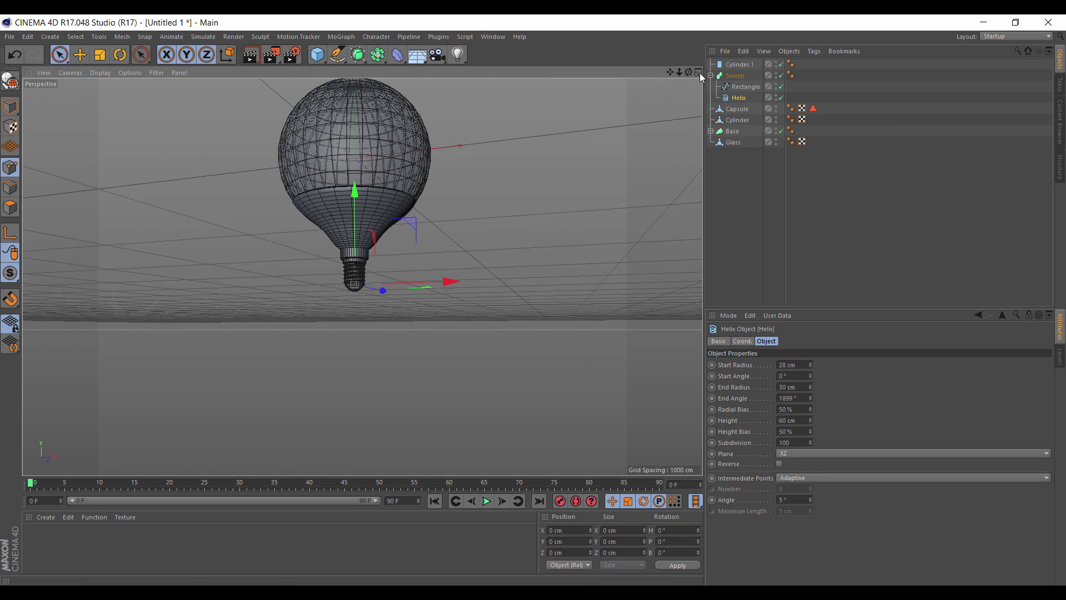
middle_click_drag(700, 72, 700, 128, "alt")
right_click_drag(700, 73, 666, 73, "alt")
left_click_drag(699, 72, 699, 111, "alt")
middle_click_drag(700, 73, 704, 29, "alt")
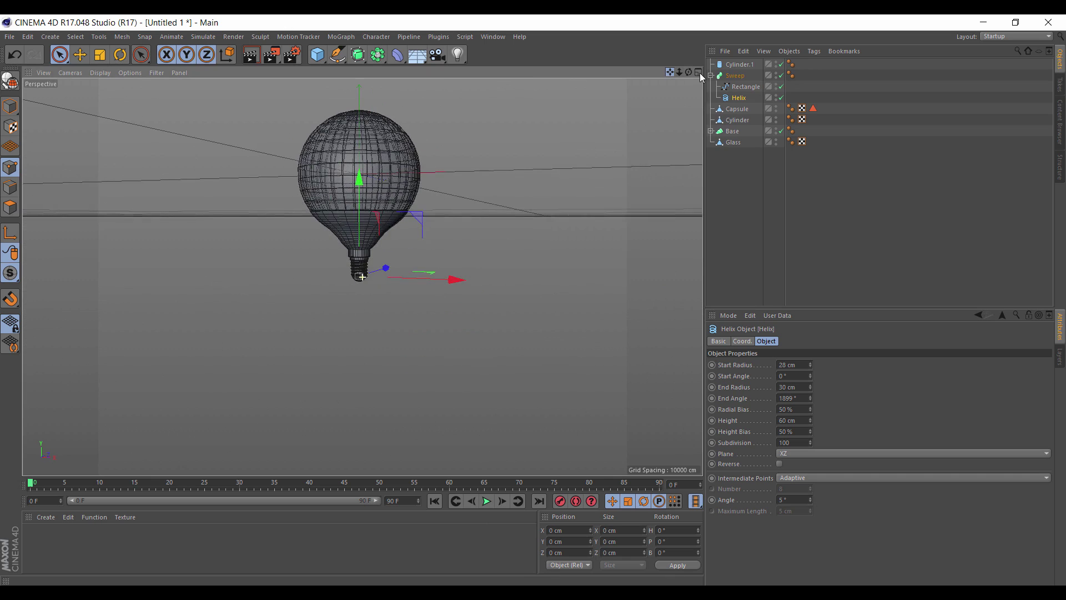
scroll(362, 276, "down", 5)
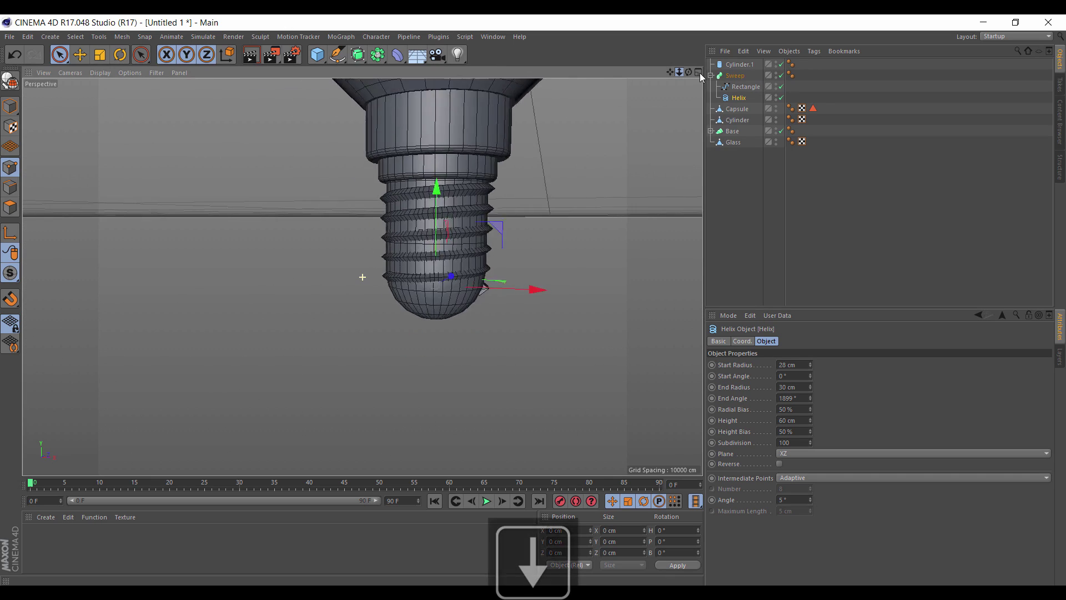
scroll(362, 277, "up", 2)
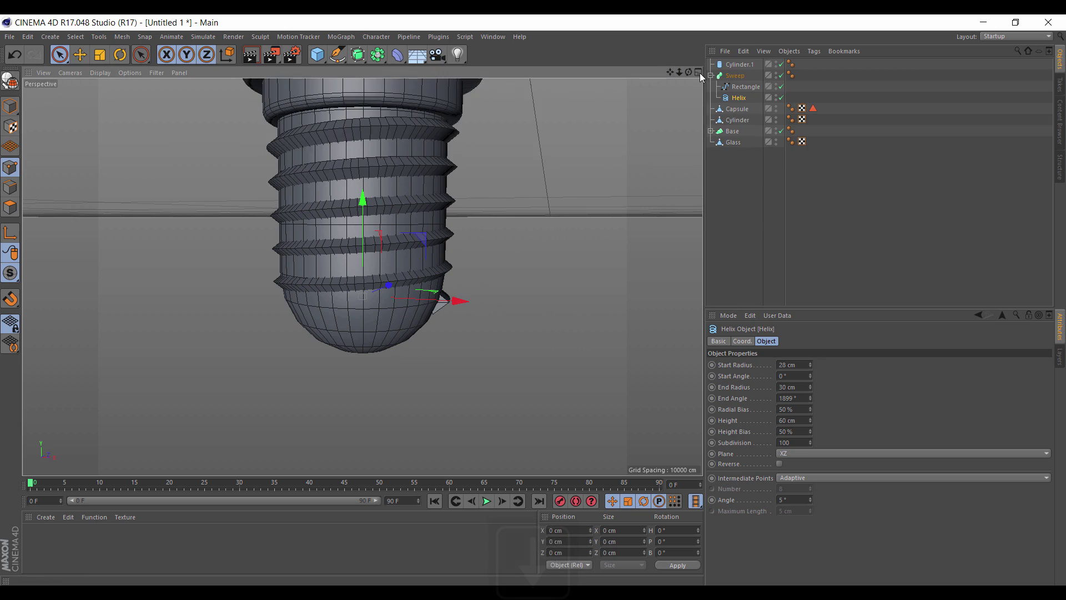
scroll(362, 277, "down", 2)
left_click_drag(700, 73, 691, 69, "alt")
Set both the start and end caps of the Sweep generator to None.
left_click(735, 76)
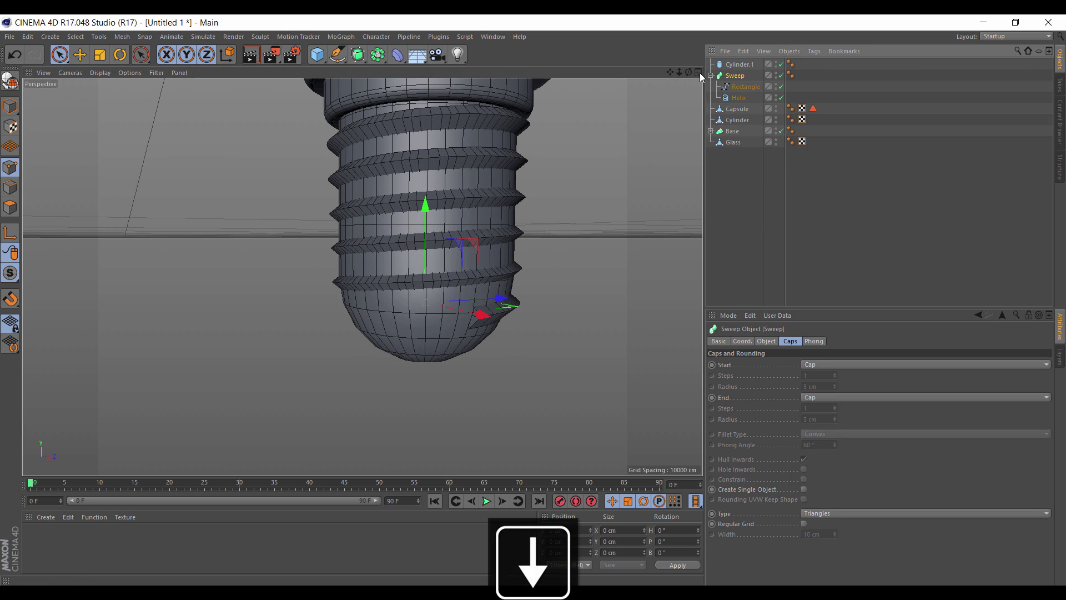
left_click(924, 364)
left_click(813, 376)
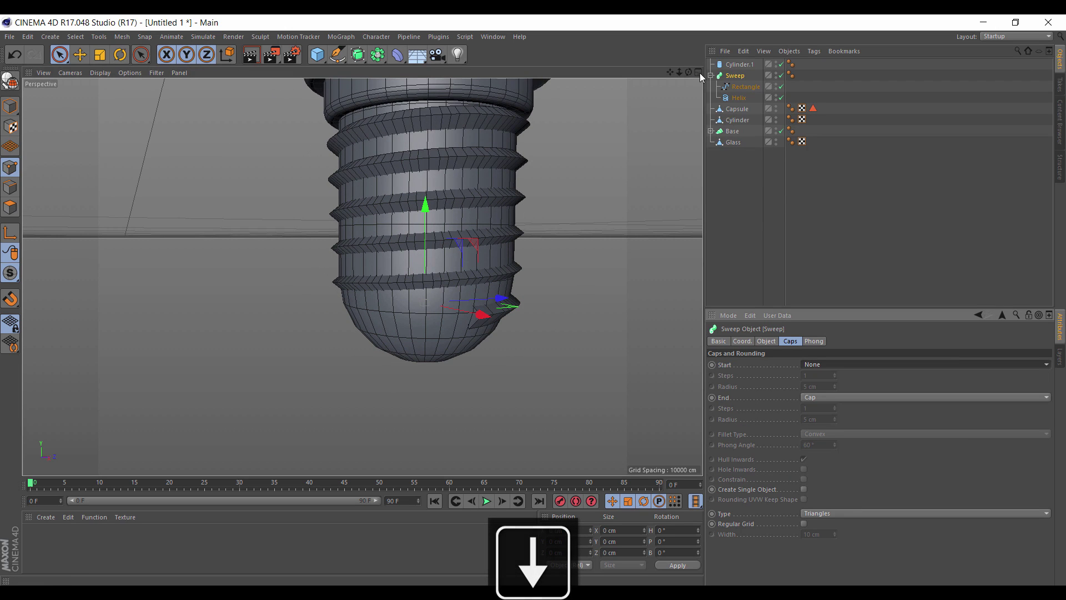
left_click(924, 397)
key("Return")
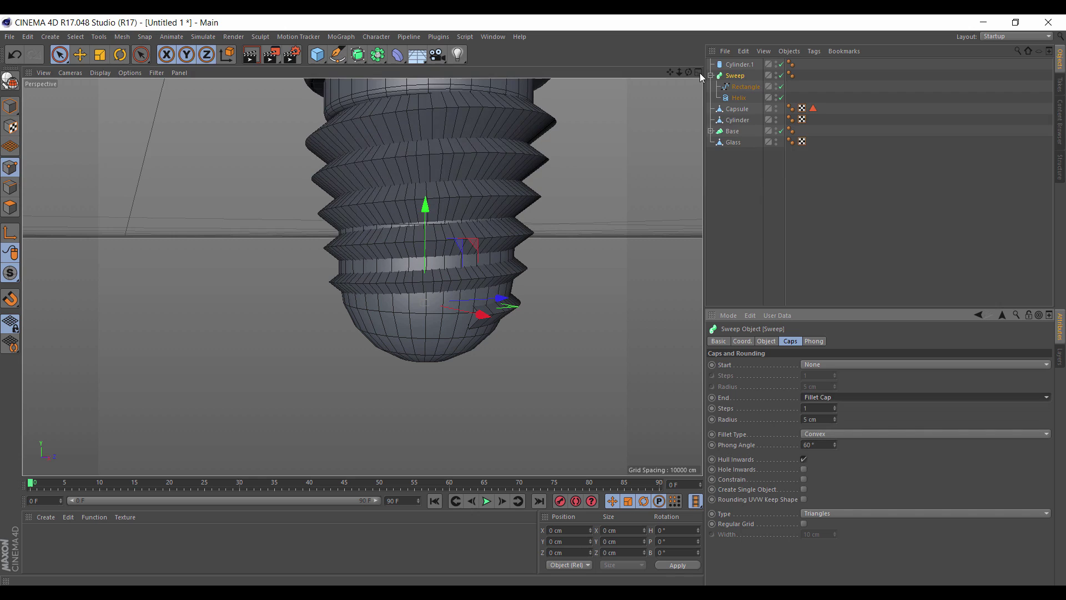
left_click(924, 397)
left_click(813, 408)
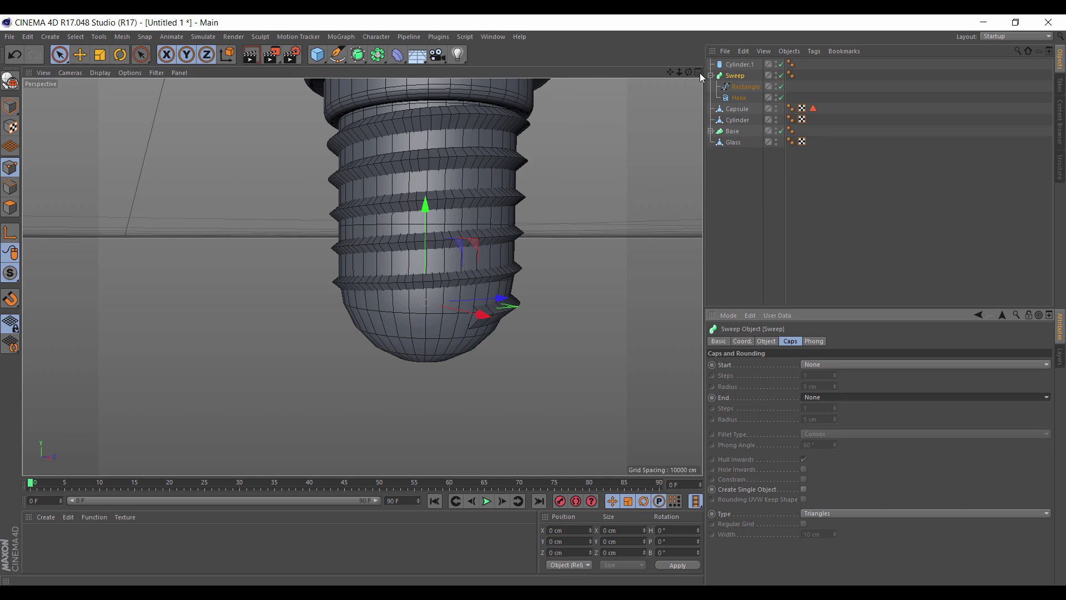
Set the Sweep's start cap to Fillet Cap with a 2 cm radius and enable Constrain.
left_click(924, 364)
left_click(814, 407)
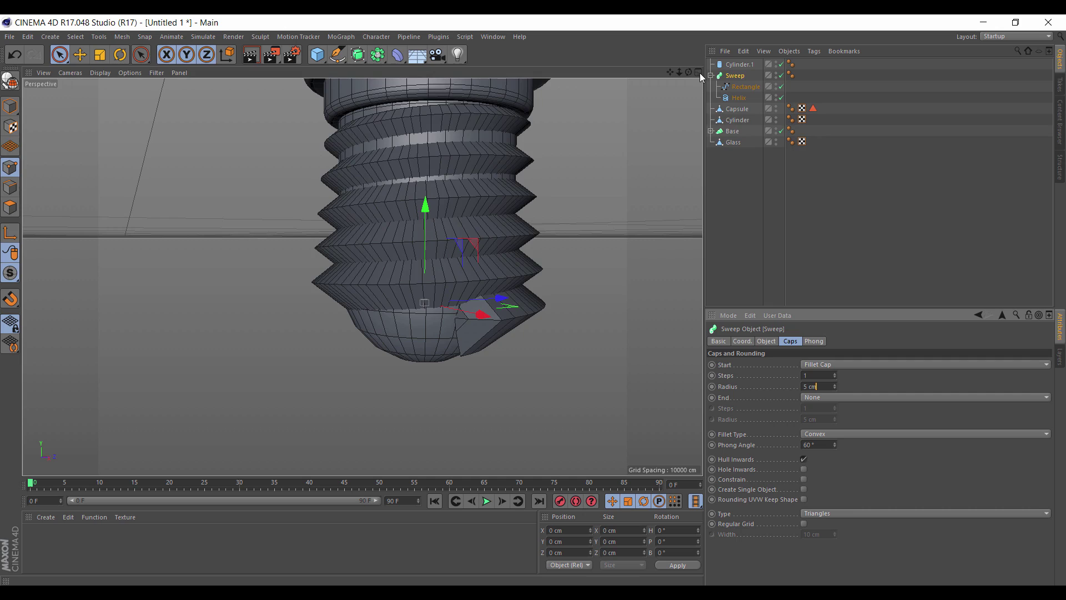
left_click_drag(834, 386, 834, 393)
left_click(804, 479)
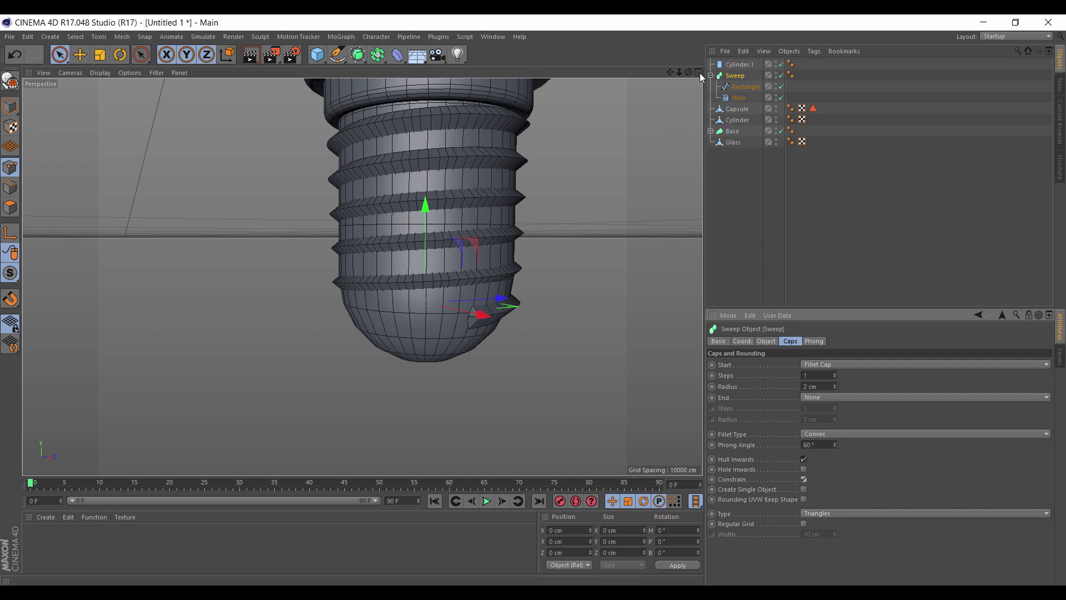
Try None for the Sweep's start cap, restore Fillet Cap and set its steps to 3.
left_click(925, 365)
left_click(813, 376)
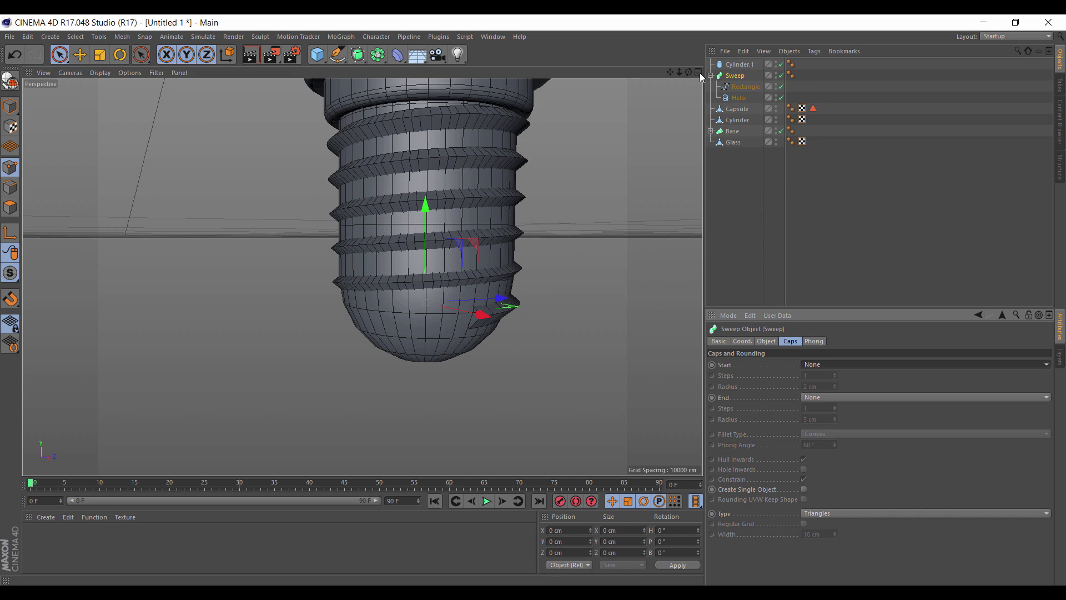
left_click(924, 365)
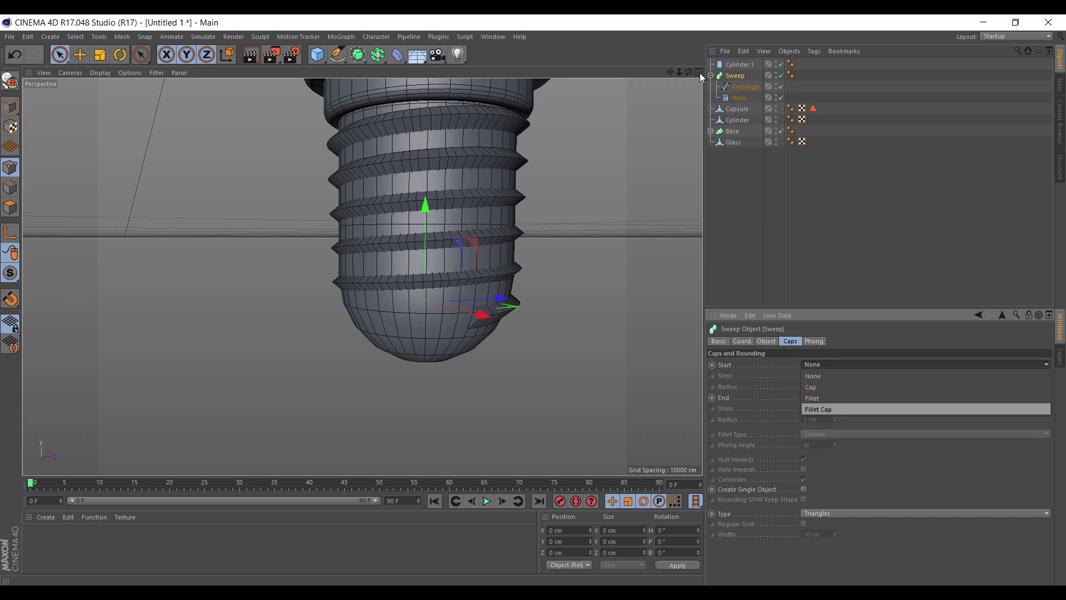
left_click(816, 409)
left_click(834, 374)
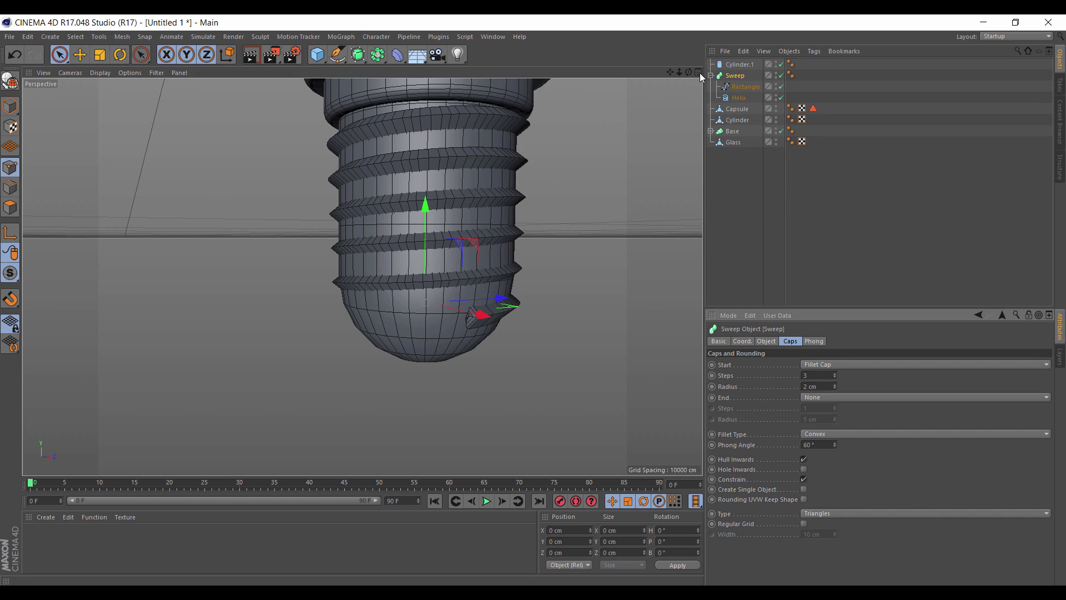
Try a 1 cm fillet radius on the Sweep's start cap and set it to 1.2 cm, keeping 3 steps.
scroll(616, 364, "down", 10)
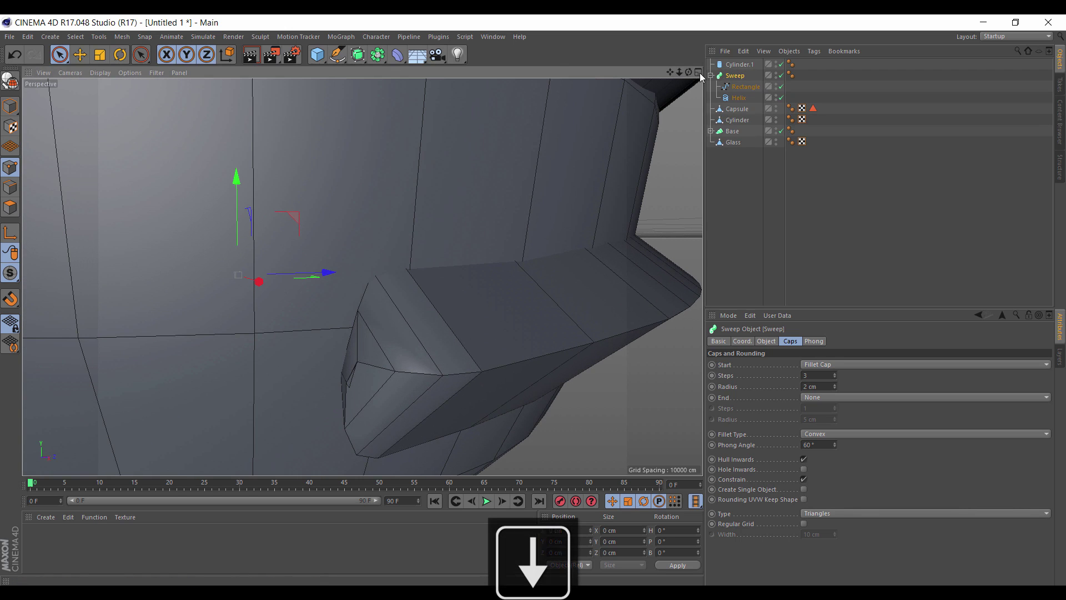
key("Down")
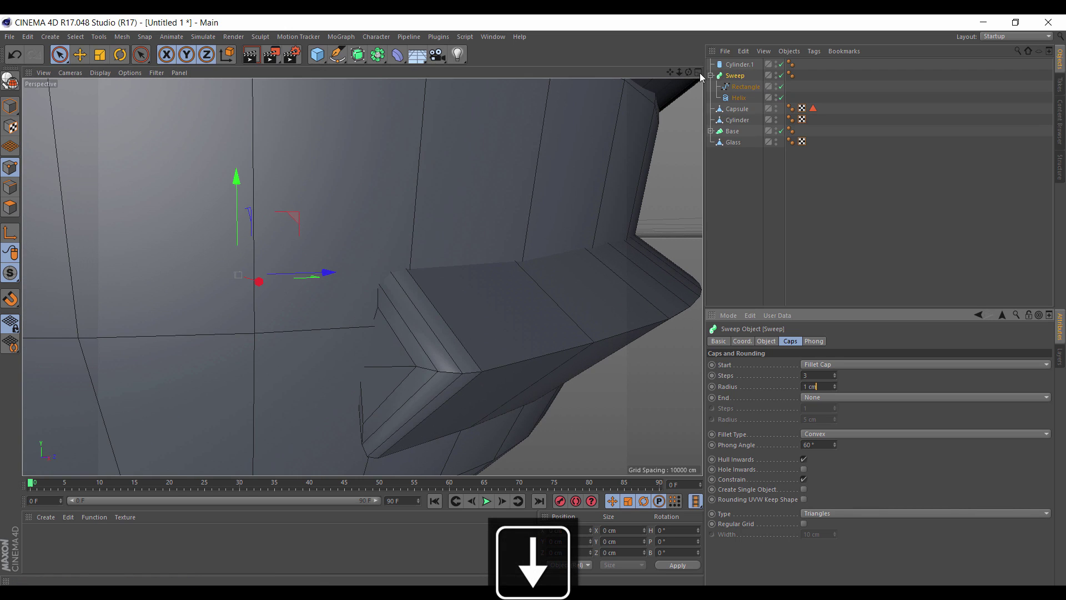
type("1.2")
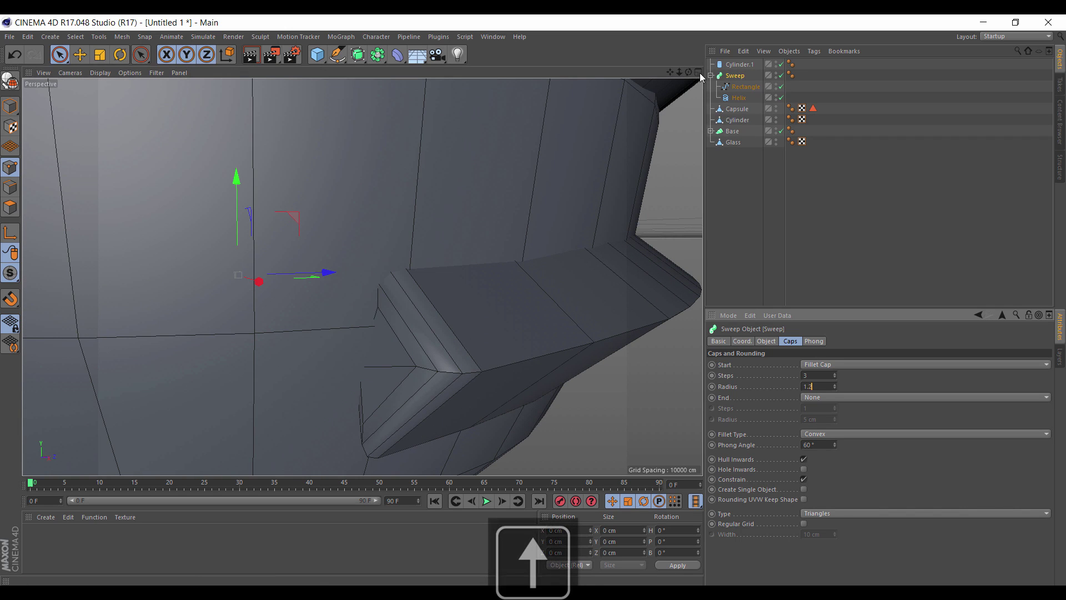
key("Up")
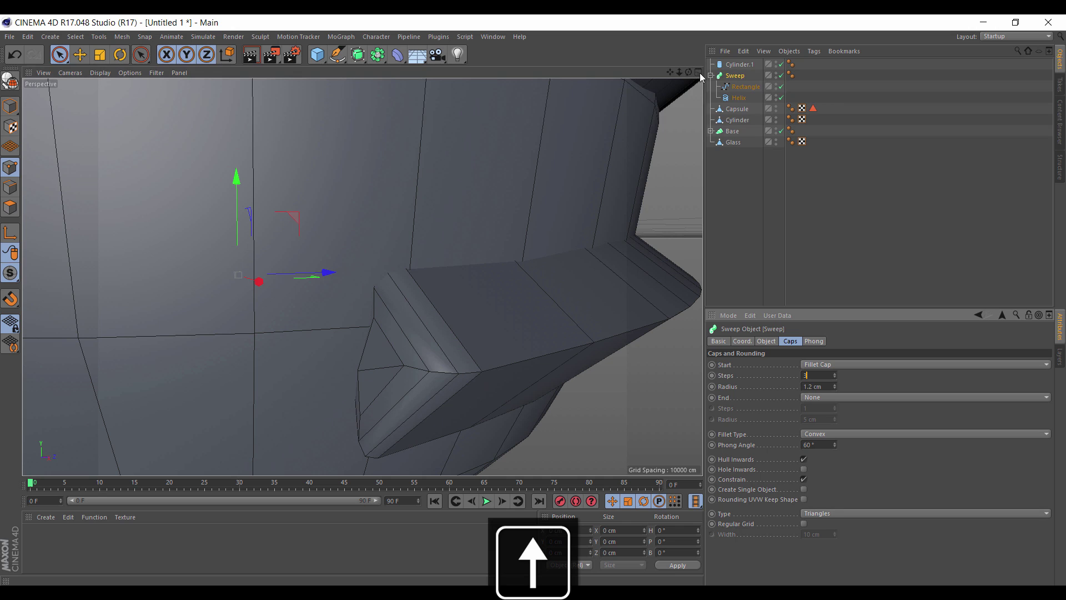
key("Up")
key("Down")
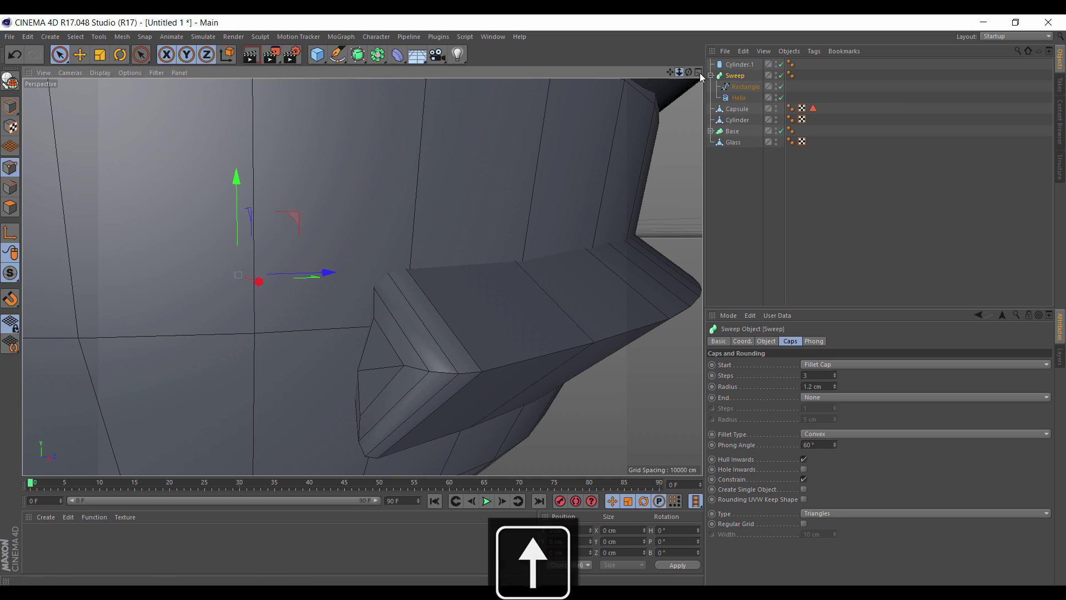
Preview-render the lower part of the bulb to examine the screw thread and its start cap, and review the whole bulb.
scroll(700, 78, "down", 5)
scroll(700, 77, "down", 3)
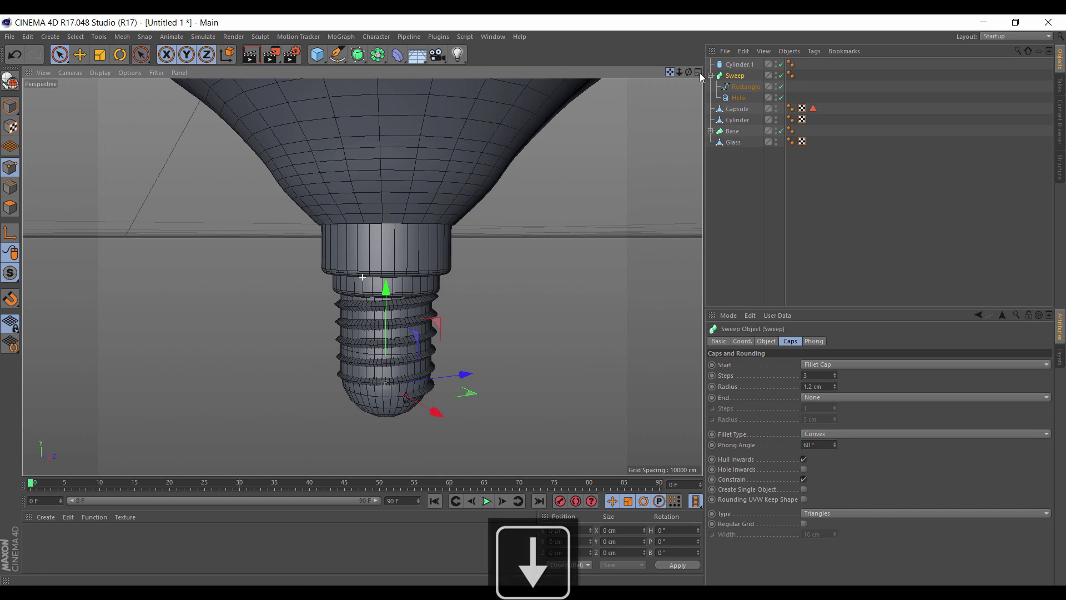
key("ctrl+r")
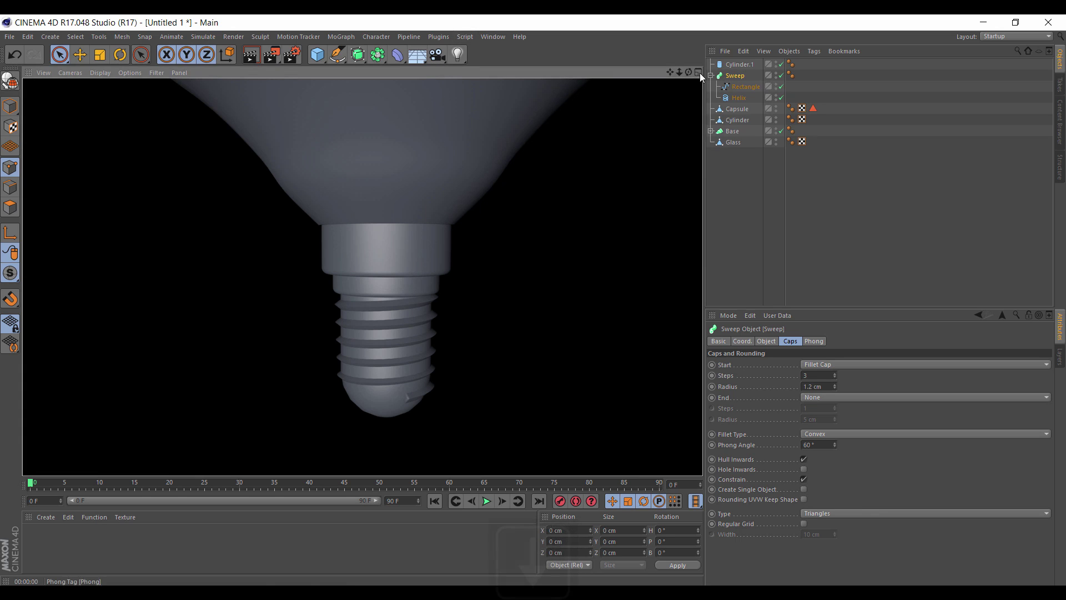
scroll(701, 78, "down", 4)
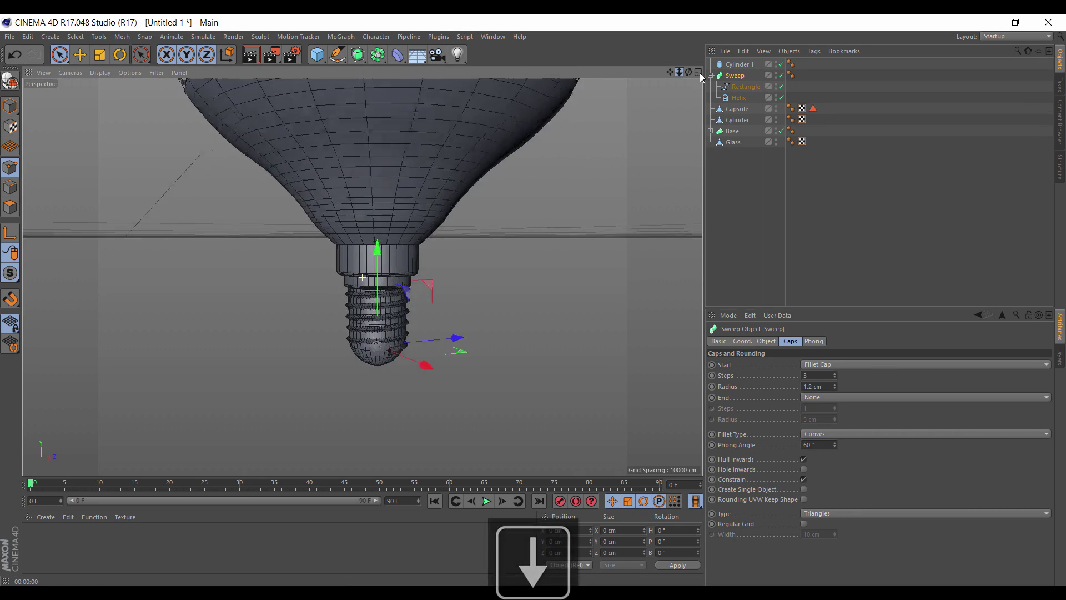
key("Return")
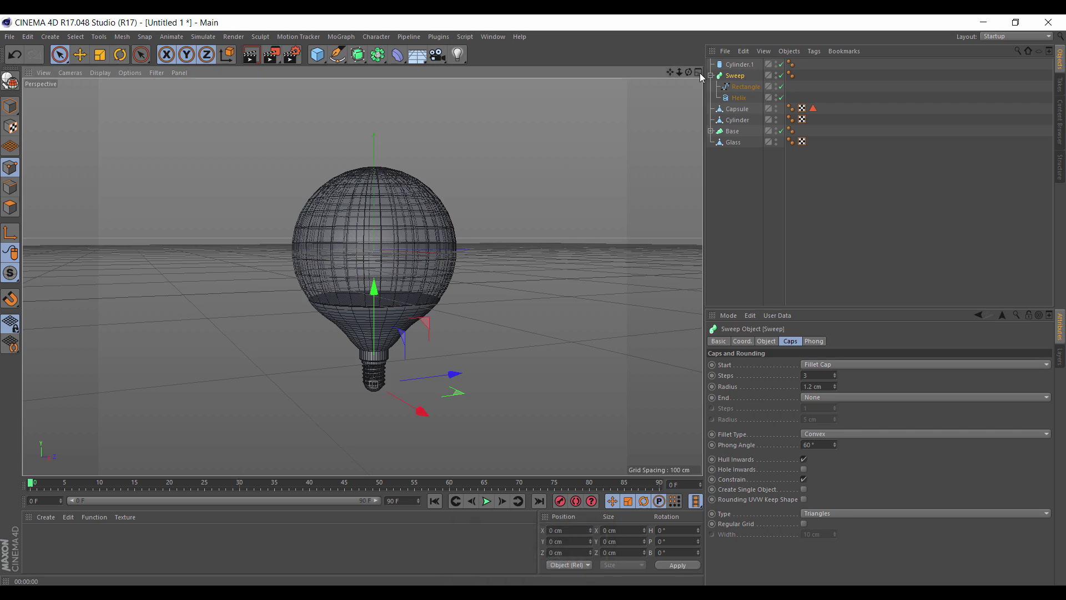
left_click(699, 73)
left_click(699, 74)
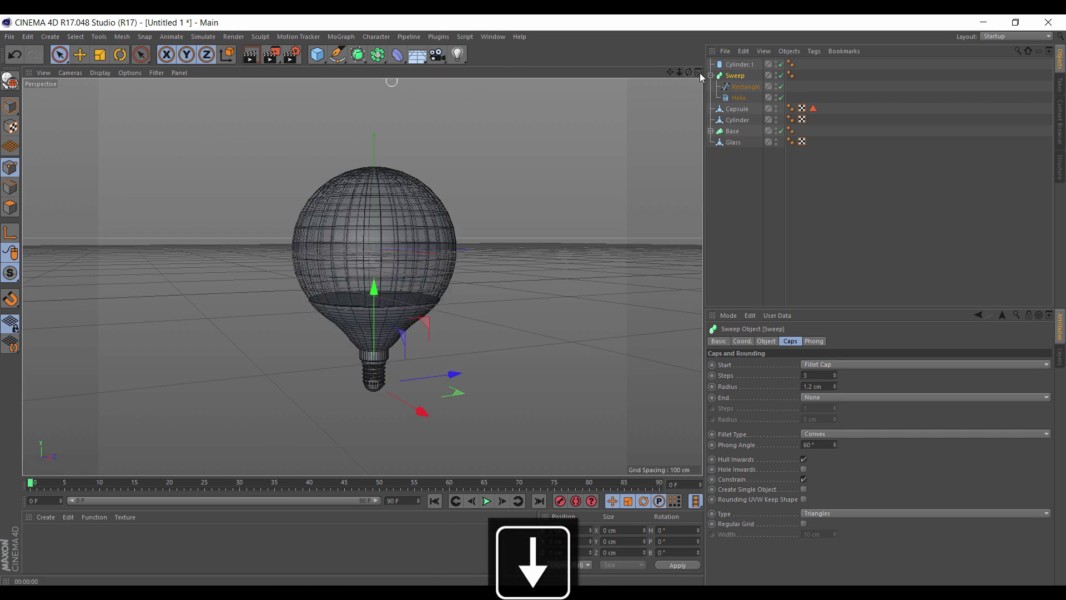
scroll(701, 78, "down", 5)
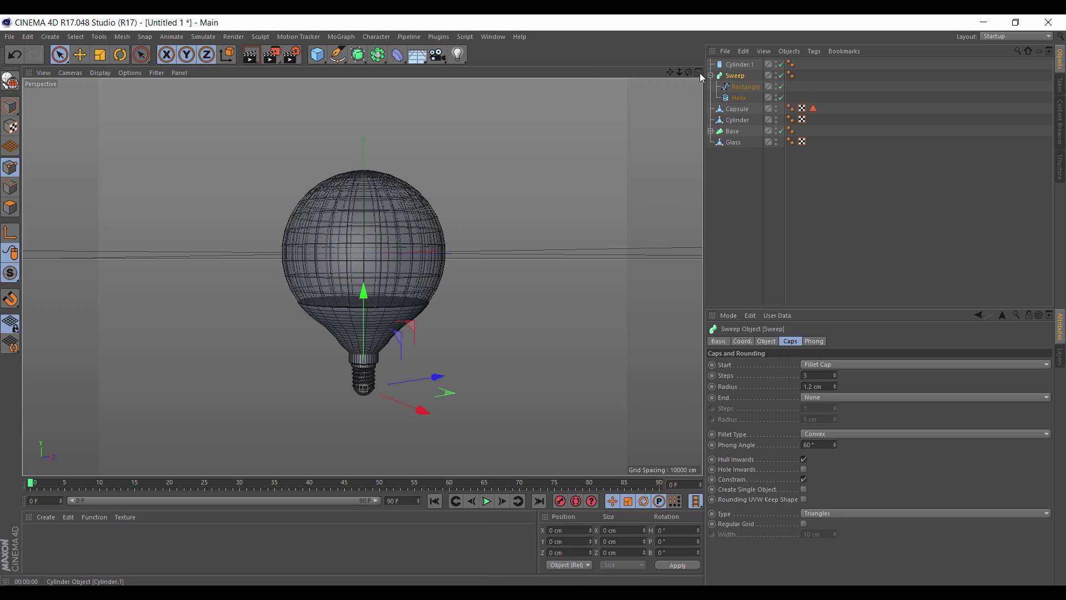
Collapse the Sweep hierarchy, hide the Glass object and frame the filament mount of the reference picture in the front view.
key("Left")
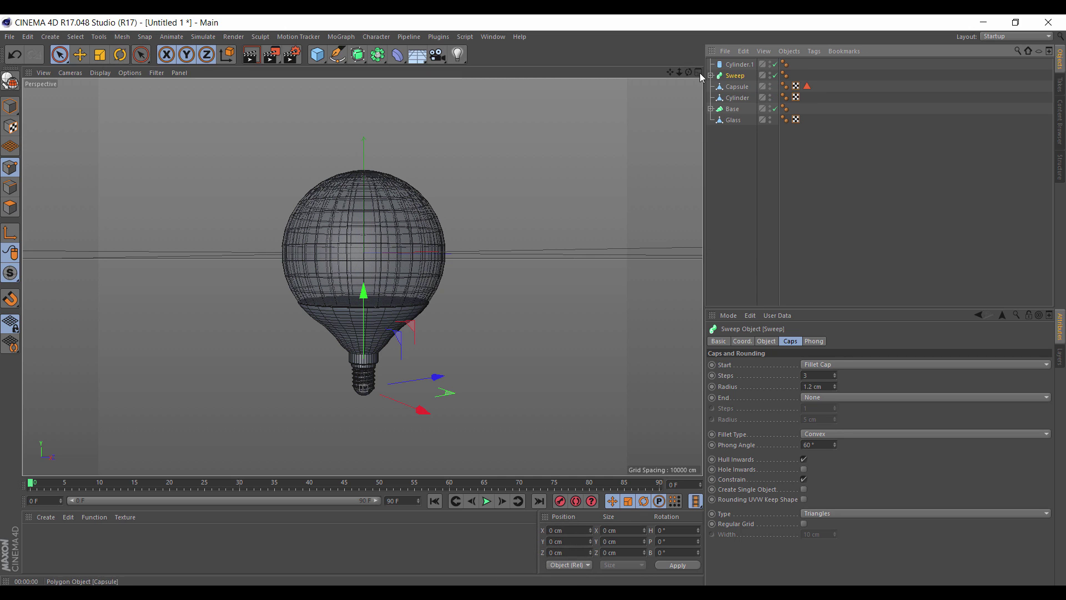
left_click(769, 120, "alt")
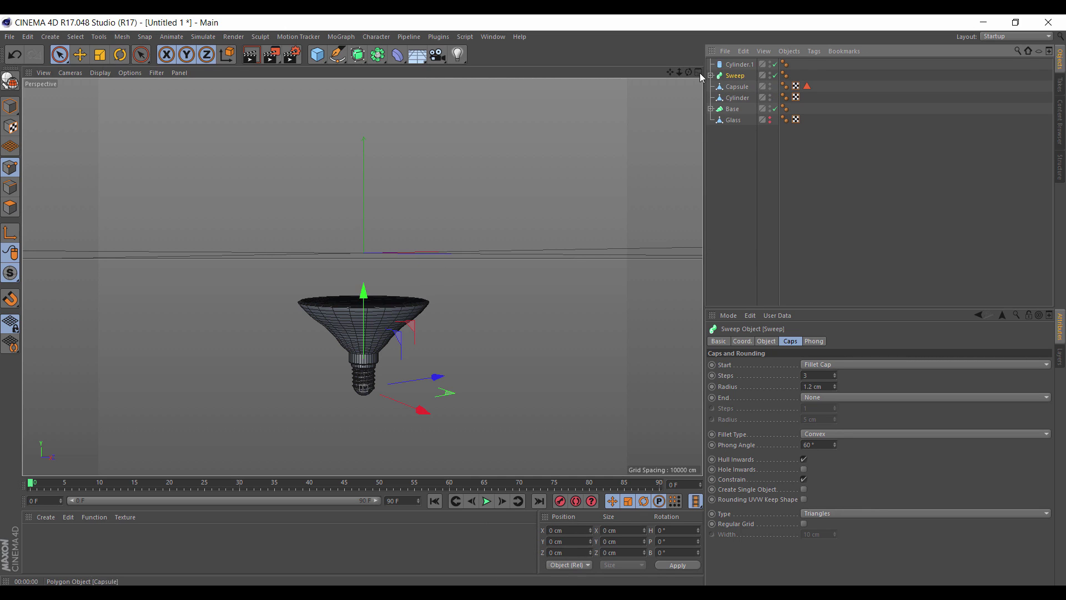
left_click(698, 73)
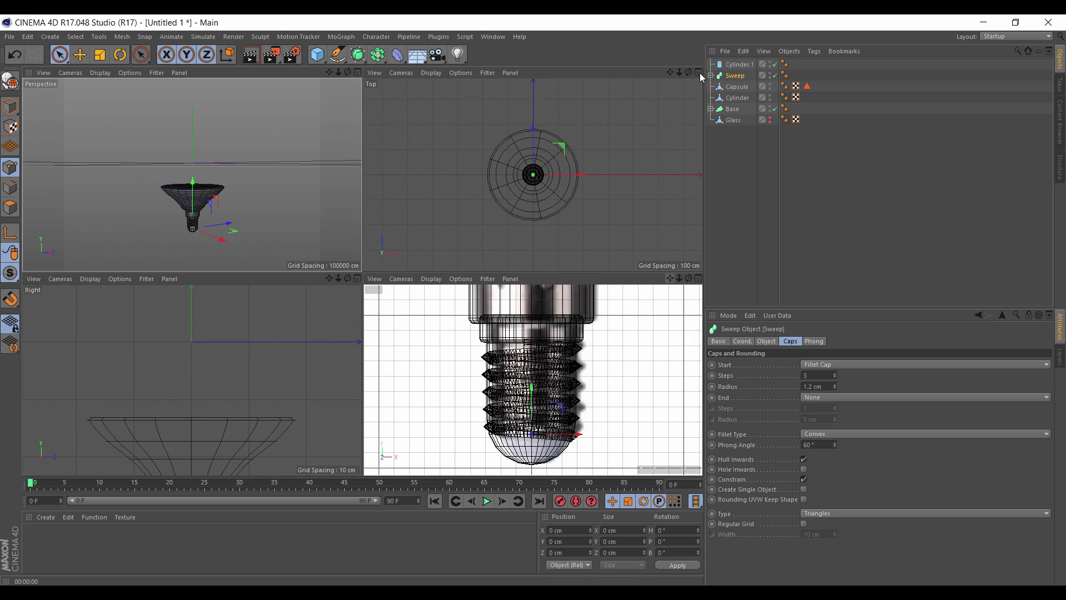
left_click_drag(669, 278, 650, 538)
left_click_drag(679, 278, 578, 279)
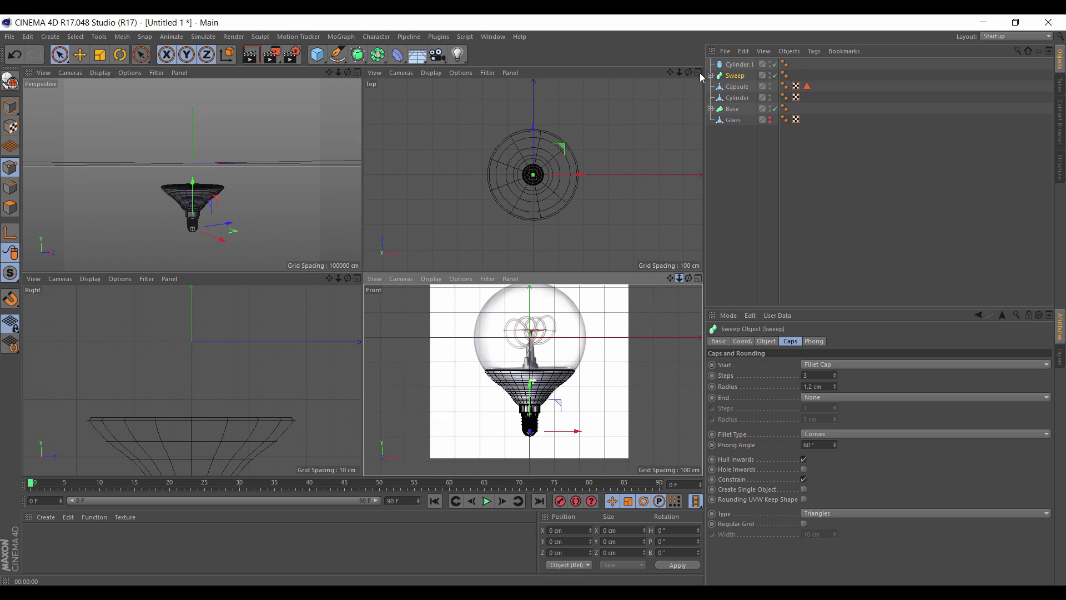
mouse_move(679, 278)
left_mouse_down()
mouse_move(734, 278)
mouse_move(659, 311)
left_mouse_up()
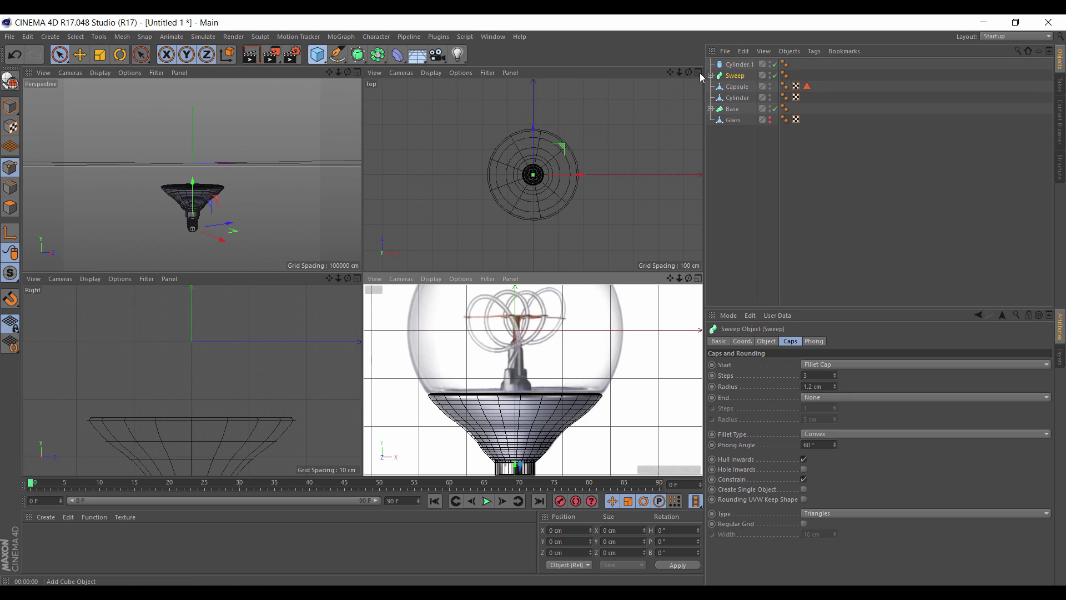
Add a cube sized 29 × 60 × 53 cm and lower it about 114 cm onto the middle of the Base's upper surface.
left_click(317, 54)
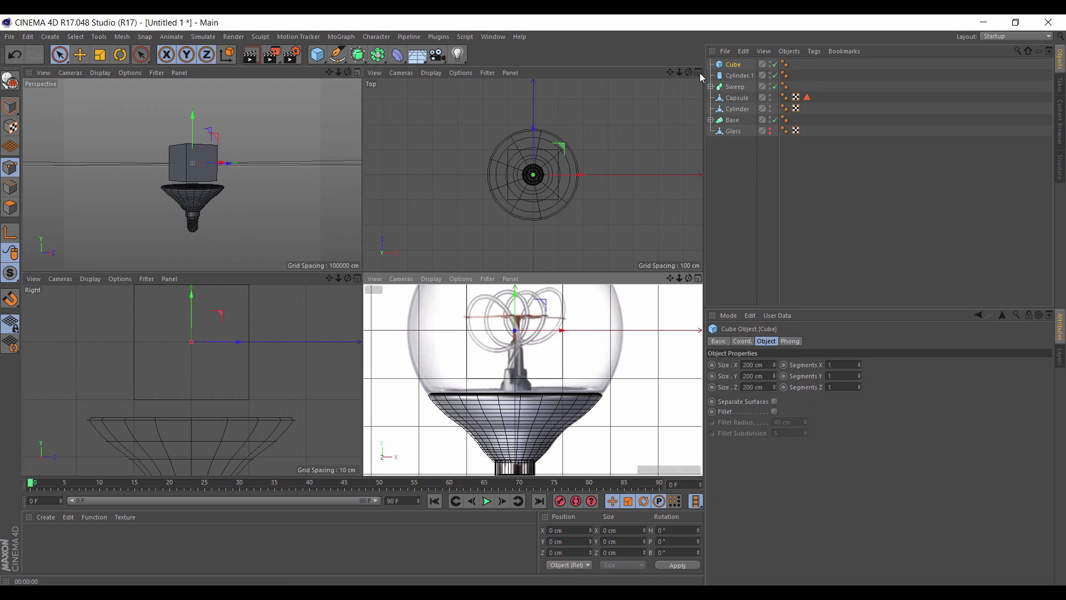
key("F1")
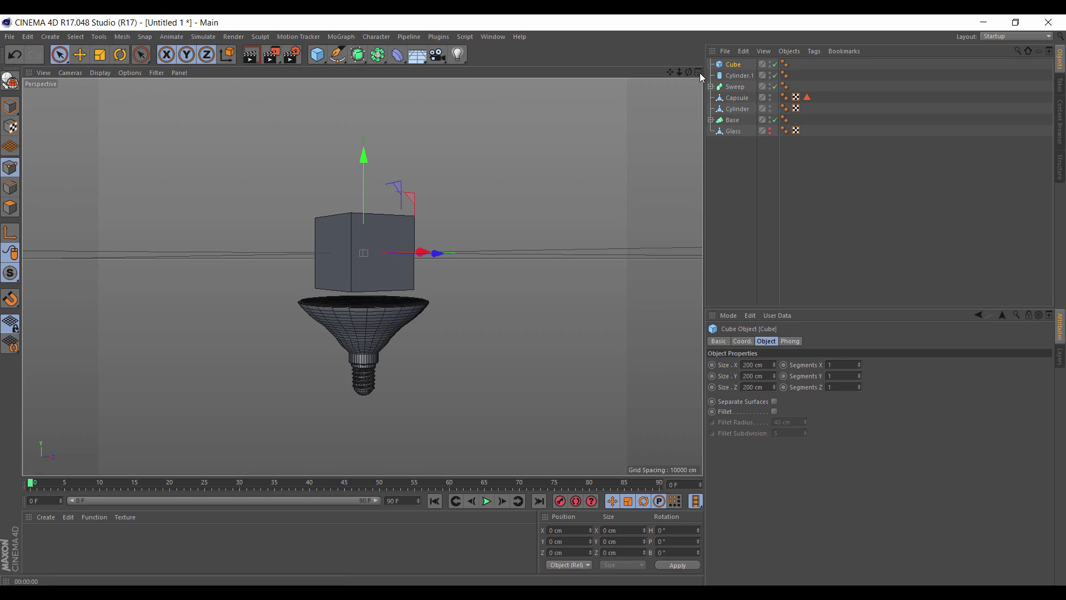
scroll(700, 72, "up", 2)
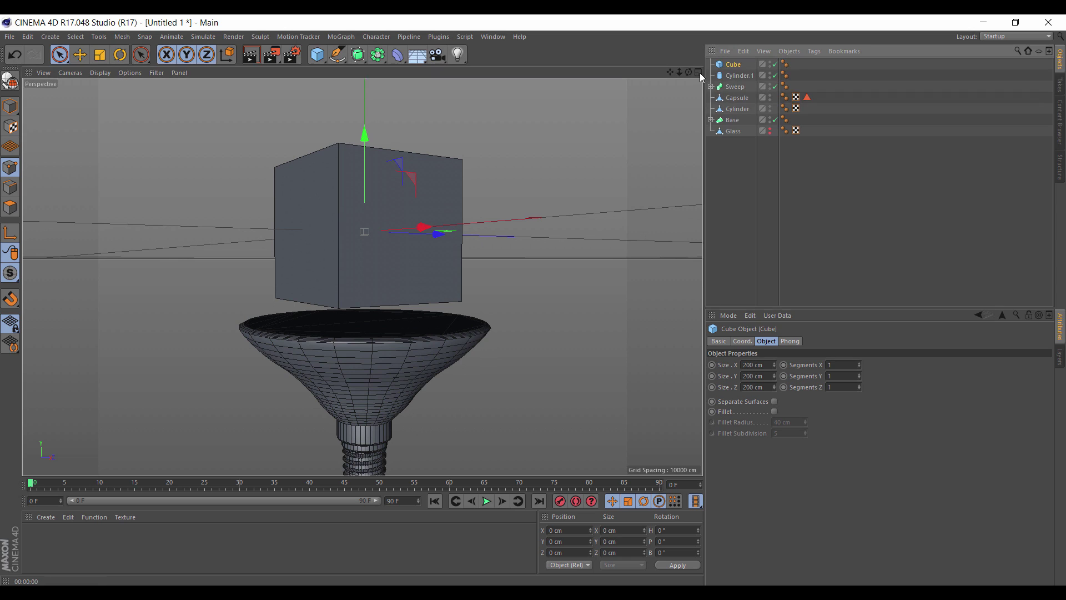
mouse_move(774, 376)
left_mouse_down()
mouse_move(774, 472)
mouse_move(774, 372)
mouse_move(773, 459)
left_mouse_up()
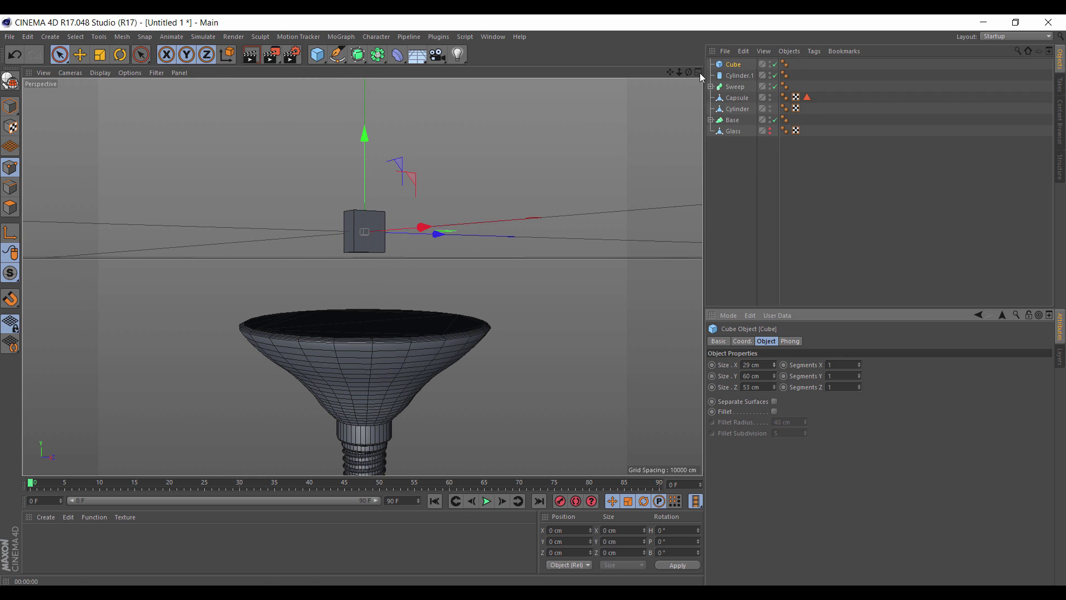
left_click_drag(364, 139, 389, 212)
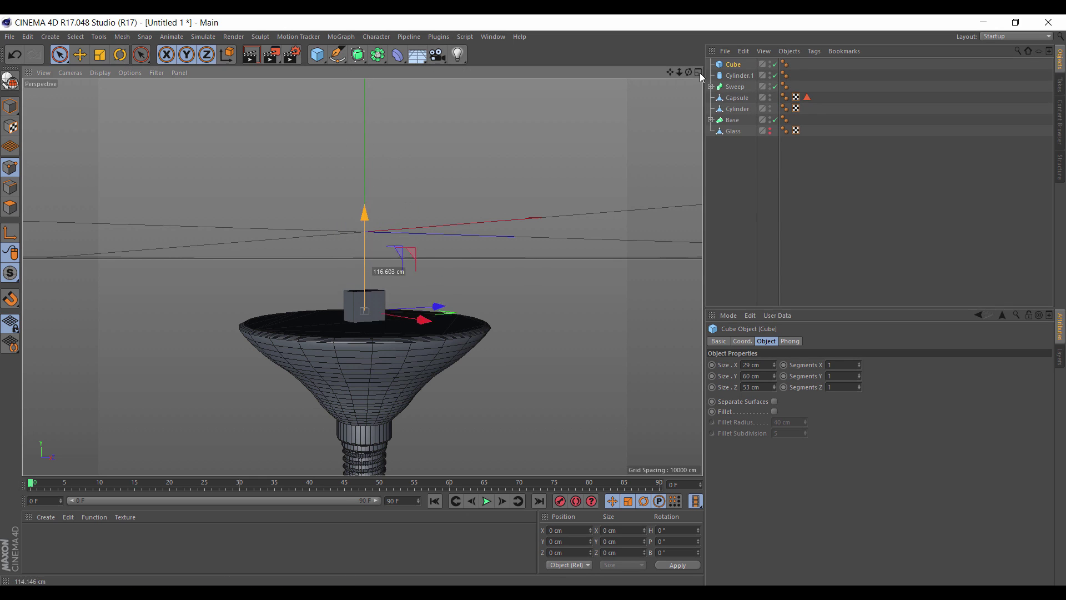
Resize the cube to 80 × 54 × 17 cm against the reference picture and check its shape on the Base.
left_click(698, 72)
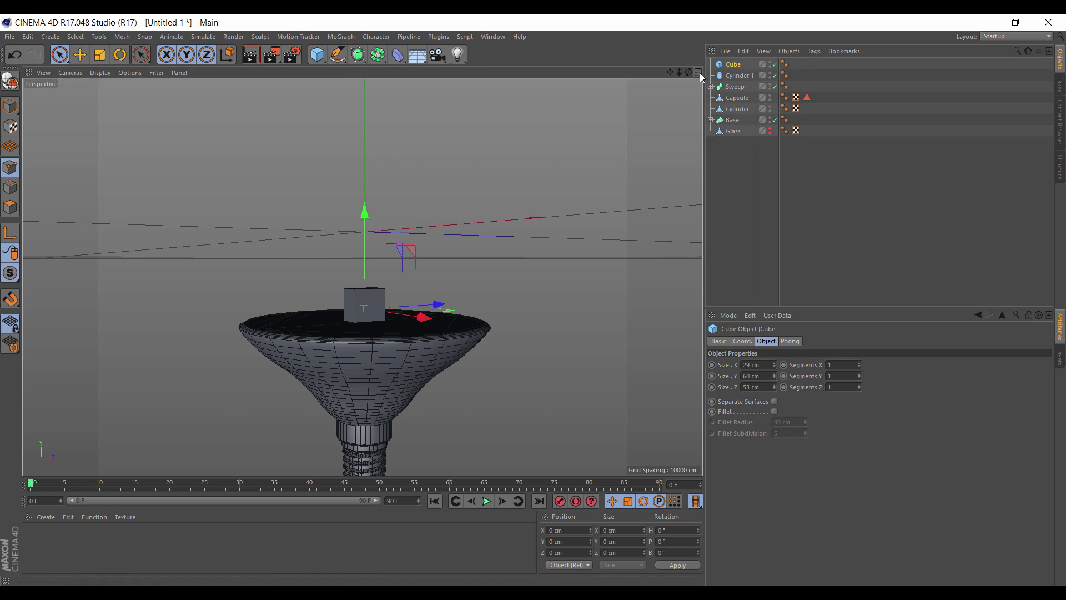
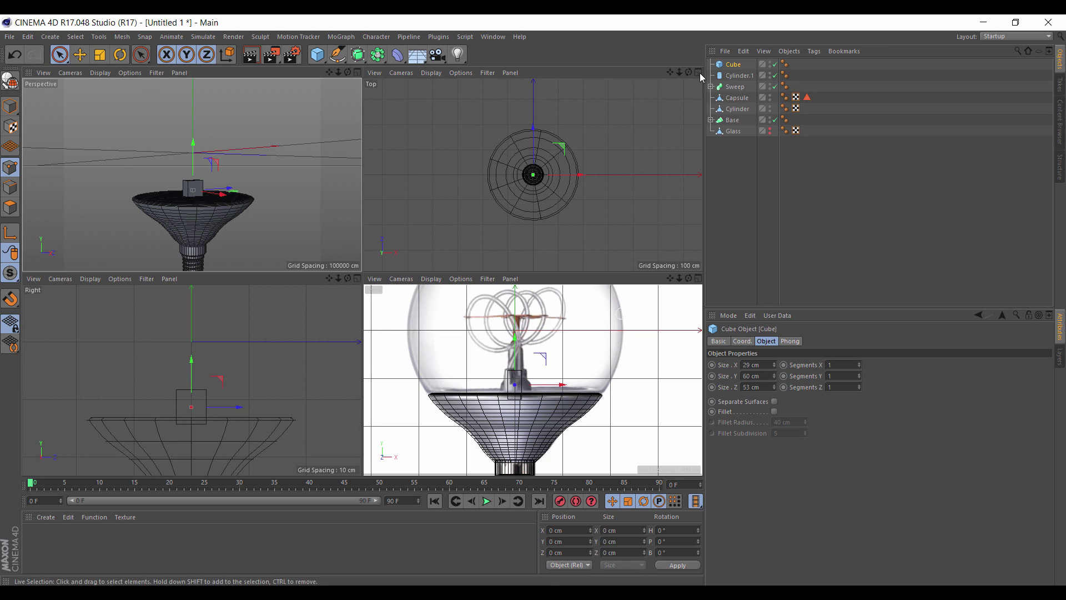
left_click_drag(669, 279, 675, 224)
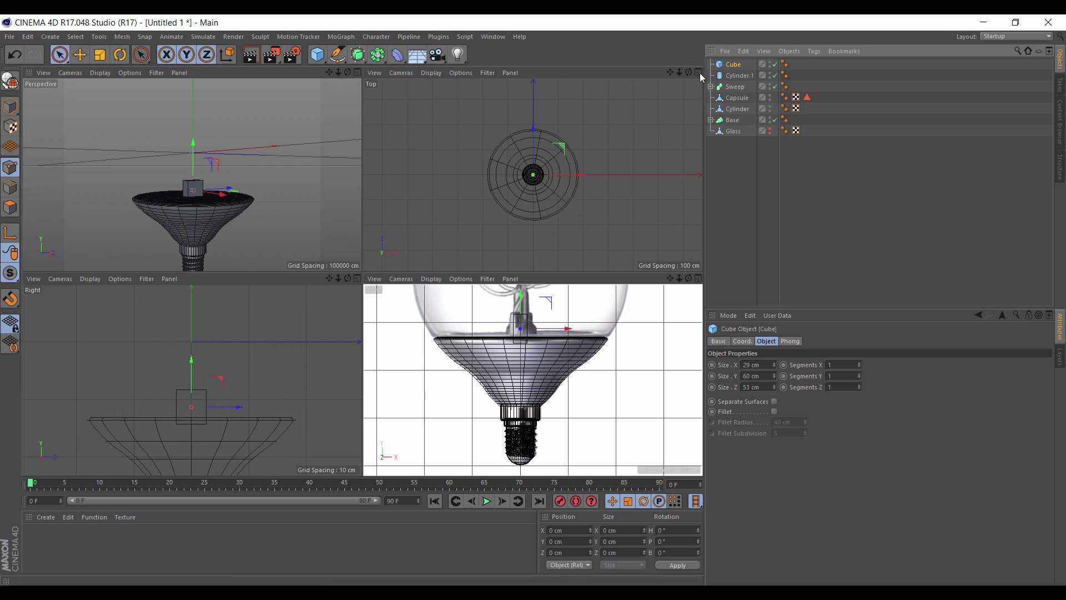
left_click_drag(774, 387, 774, 358)
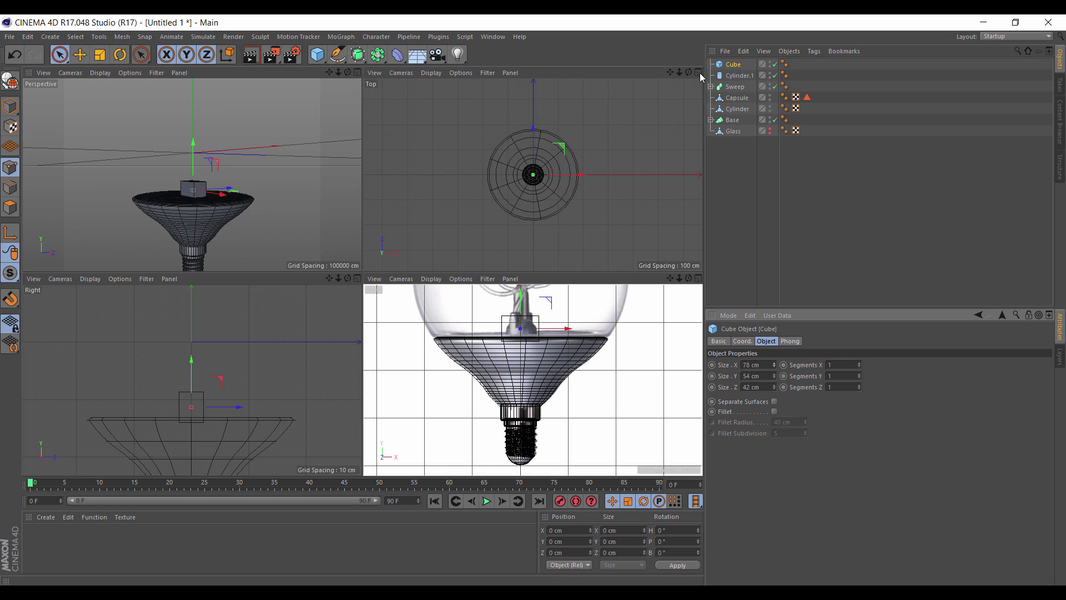
left_click_drag(774, 387, 774, 396)
key("F1")
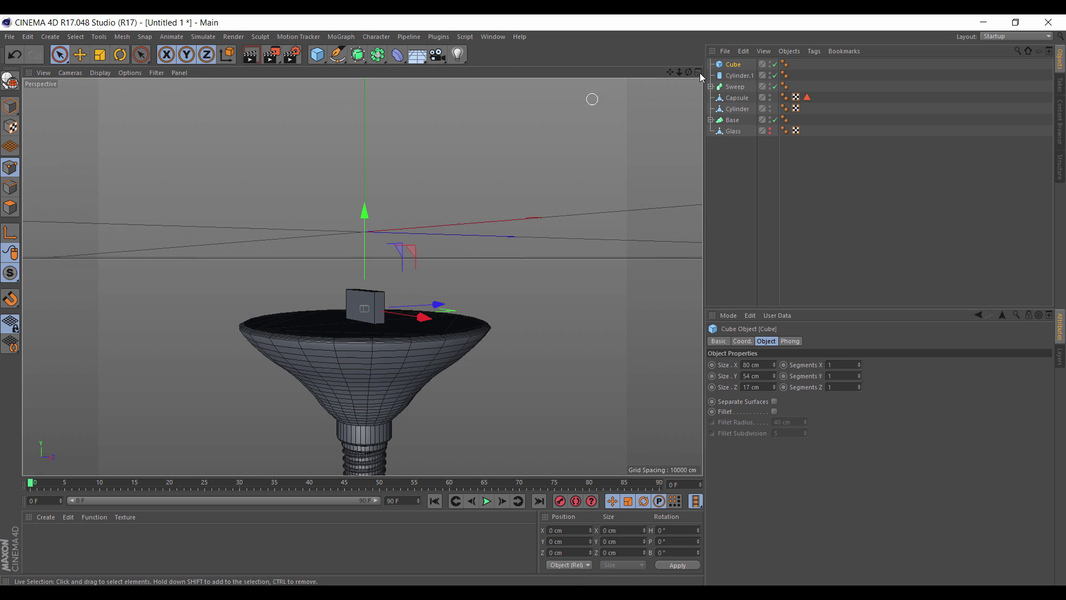
left_click_drag(361, 277, 439, 314, "alt")
middle_click_drag(362, 277, 404, 305, "alt")
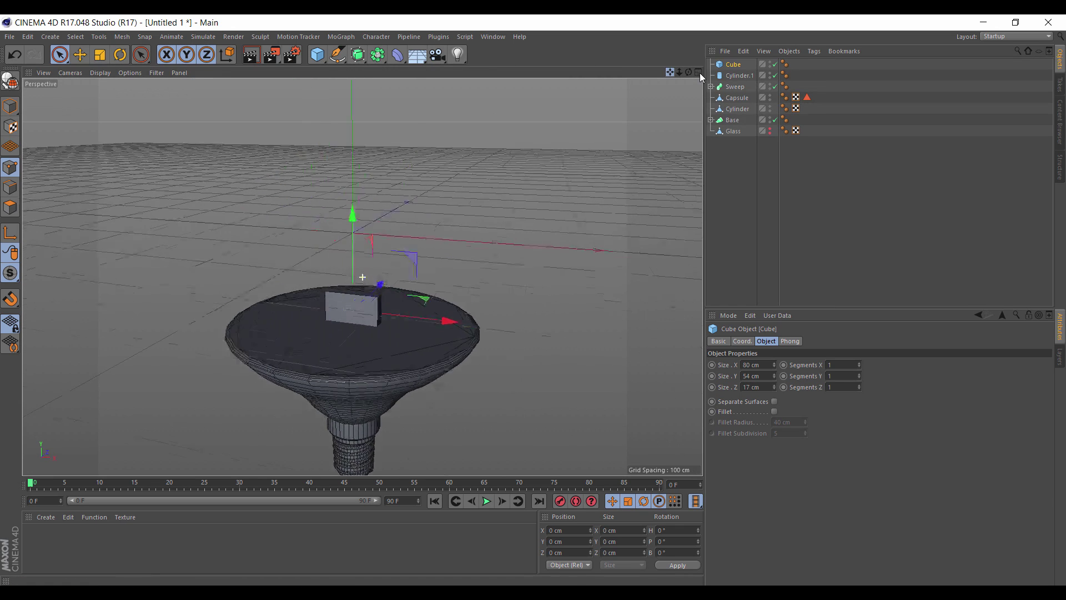
scroll(362, 277, "up", 10)
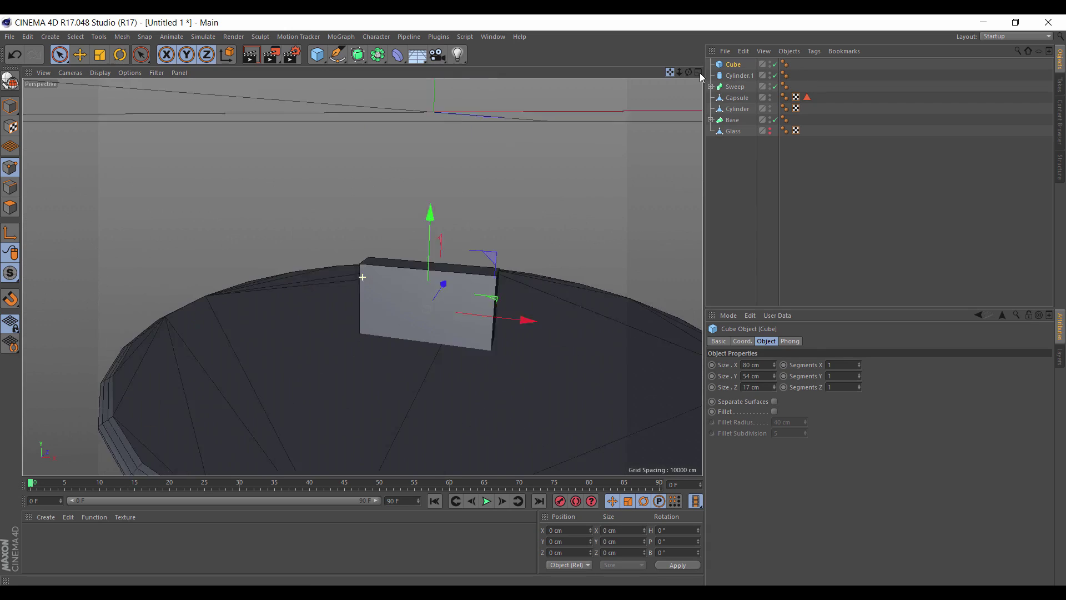
middle_click_drag(362, 277, 308, 277, "alt")
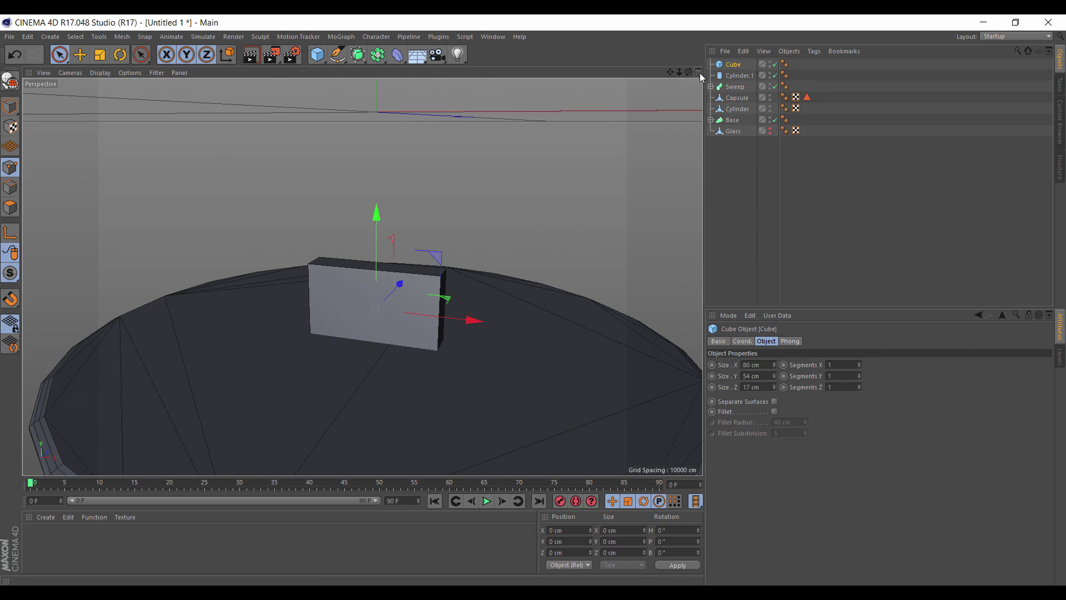
left_click(699, 72)
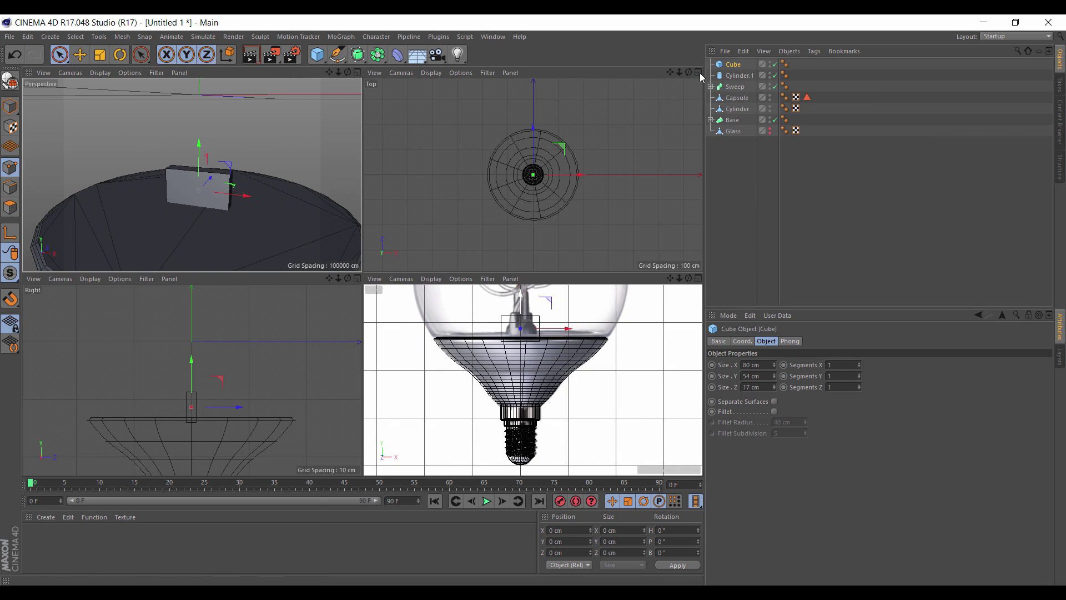
Increase the cube's height to 59 cm against the reference picture and divide its width into 3 segments.
left_click_drag(520, 296, 520, 292)
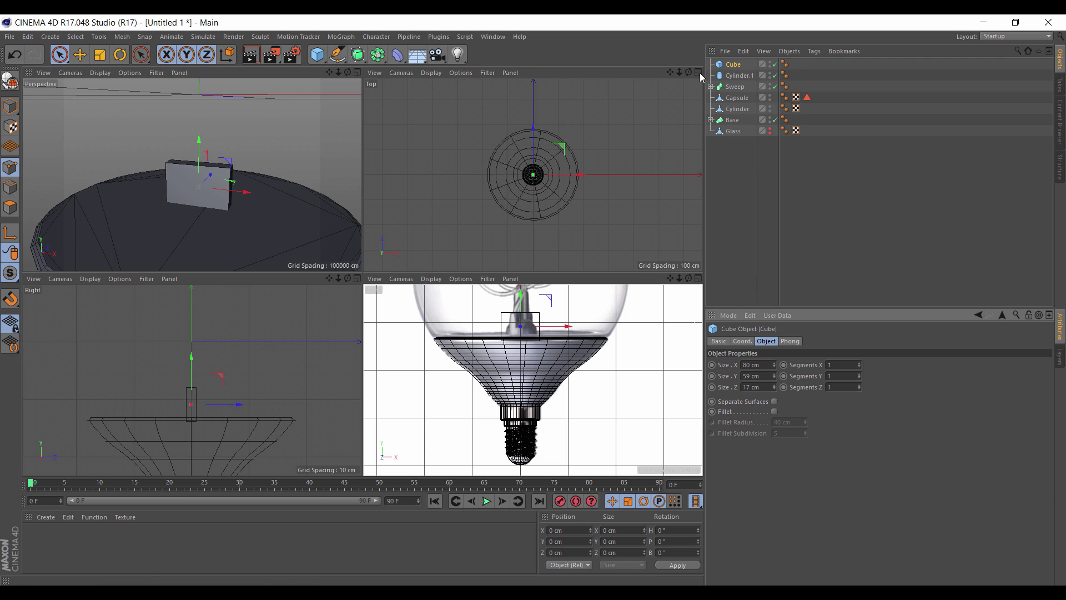
middle_click_drag(533, 333, 533, 370, "alt")
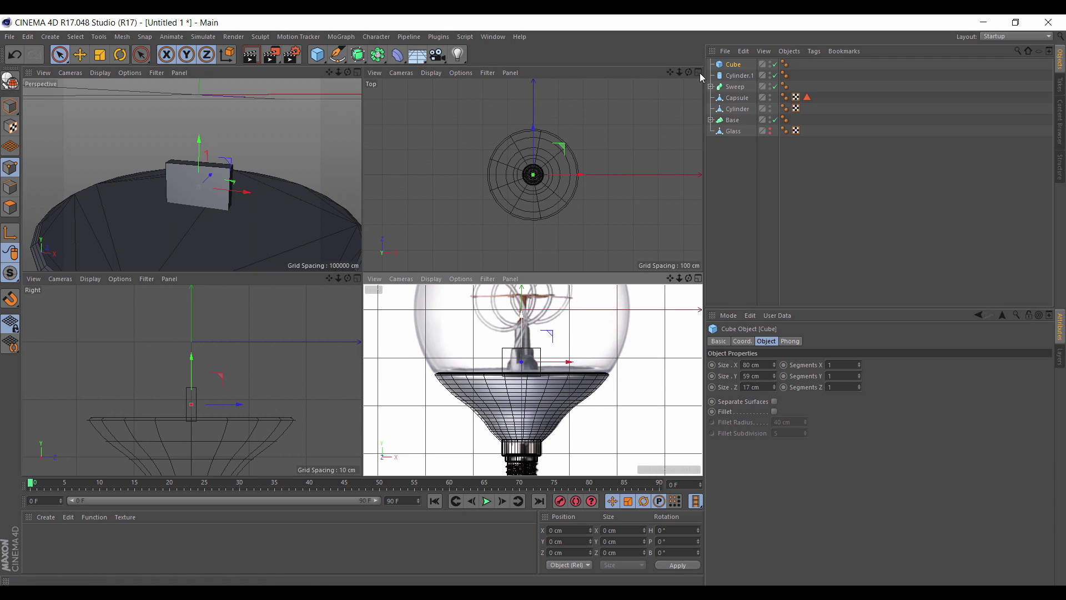
left_click(843, 376)
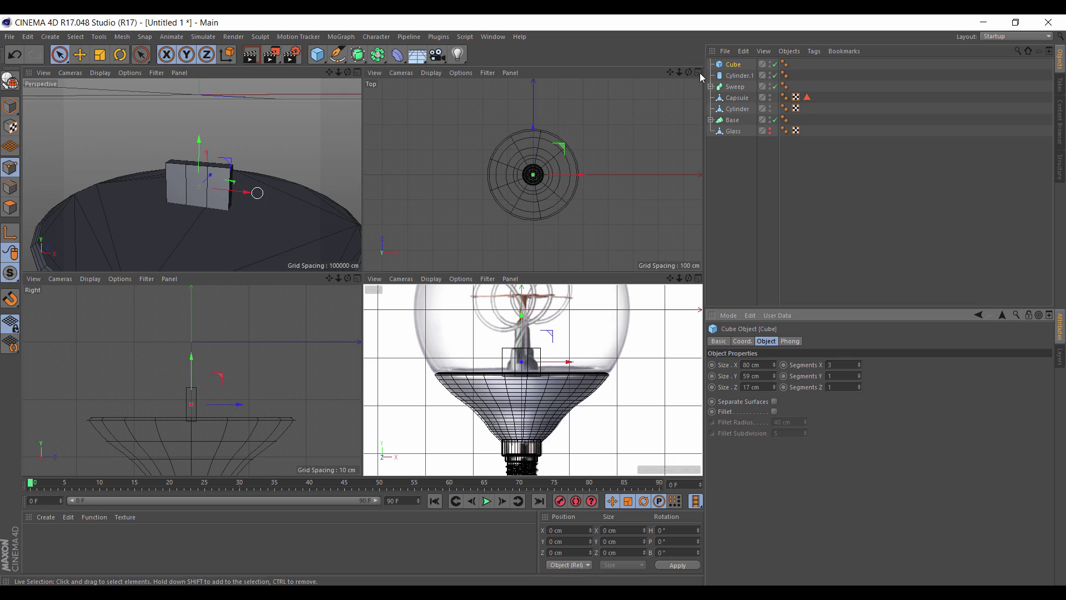
Set the cube's width to 81 cm and its depth to 27 cm, keeping the height at 59 cm.
key("Up")
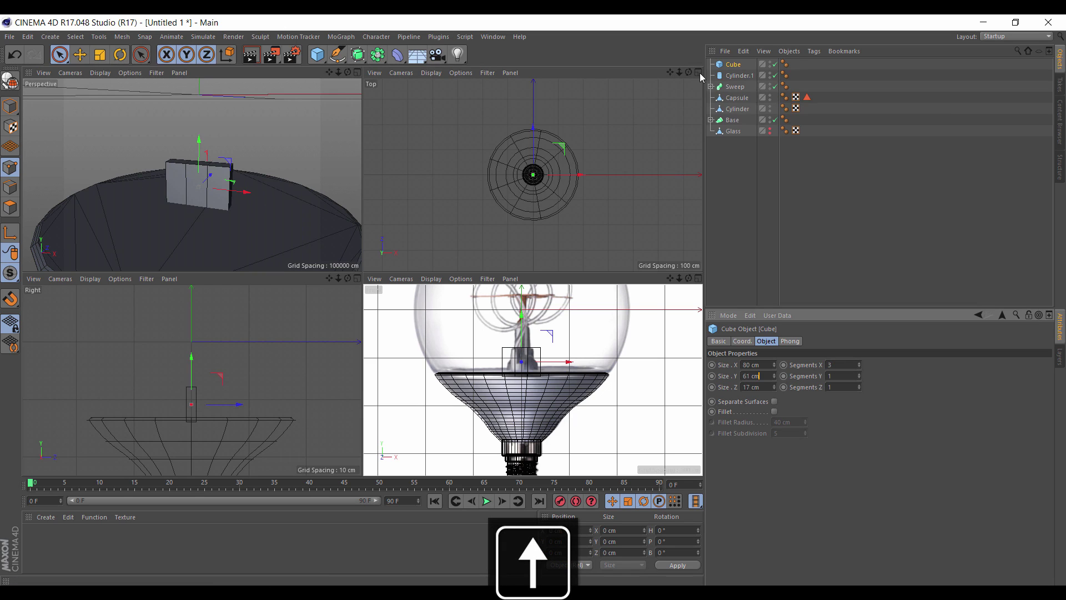
key("Down")
key("Down")
key("shift+Tab")
key("Up")
key("Tab")
key("Tab")
key("Up")
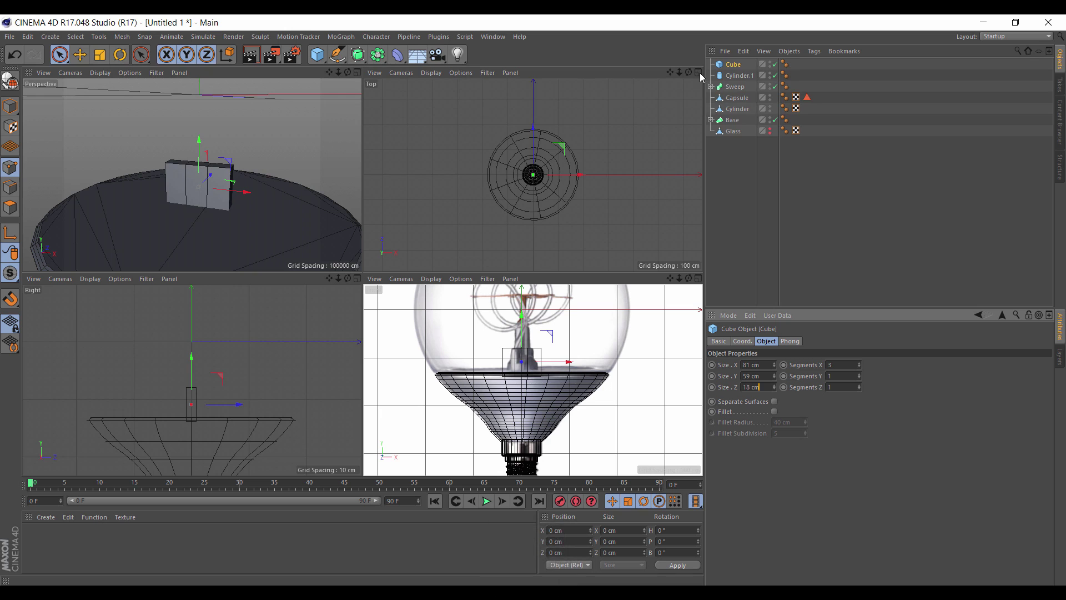
key("Up")
key("Up")
key("Up")
key("Up")
key("Up")
key("Up")
key("Up")
key("Up")
key("Up")
key("Up")
key("Down")
key("Down")
key("Up")
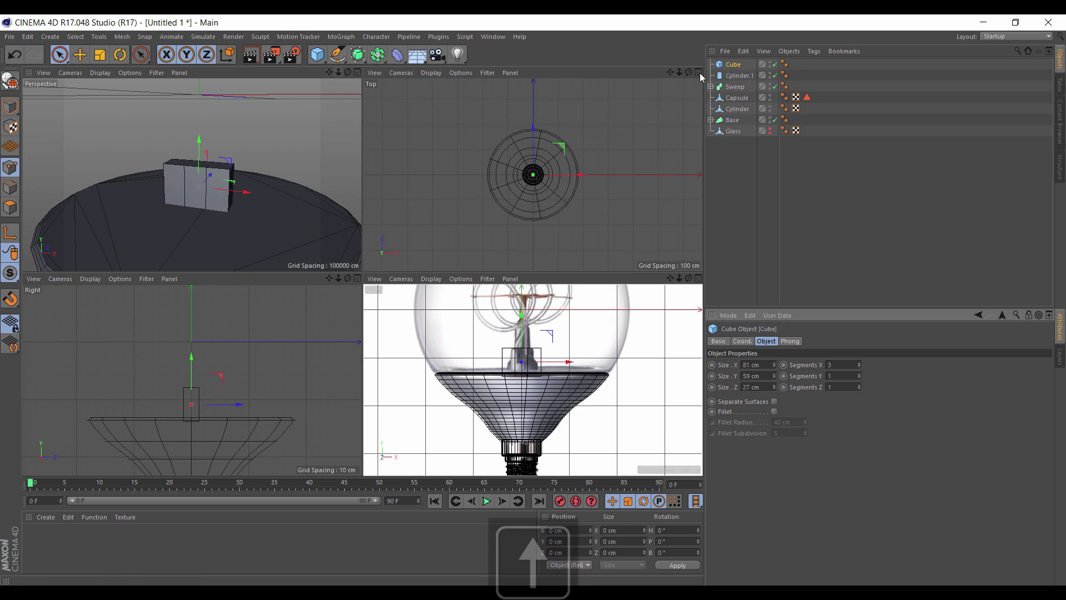
Check how the cube sits on the Base from above and from the side, and nudge it vertically by about 1 cm.
mouse_move(348, 72)
left_mouse_down()
mouse_move(366, 150)
mouse_move(355, 131)
left_mouse_up()
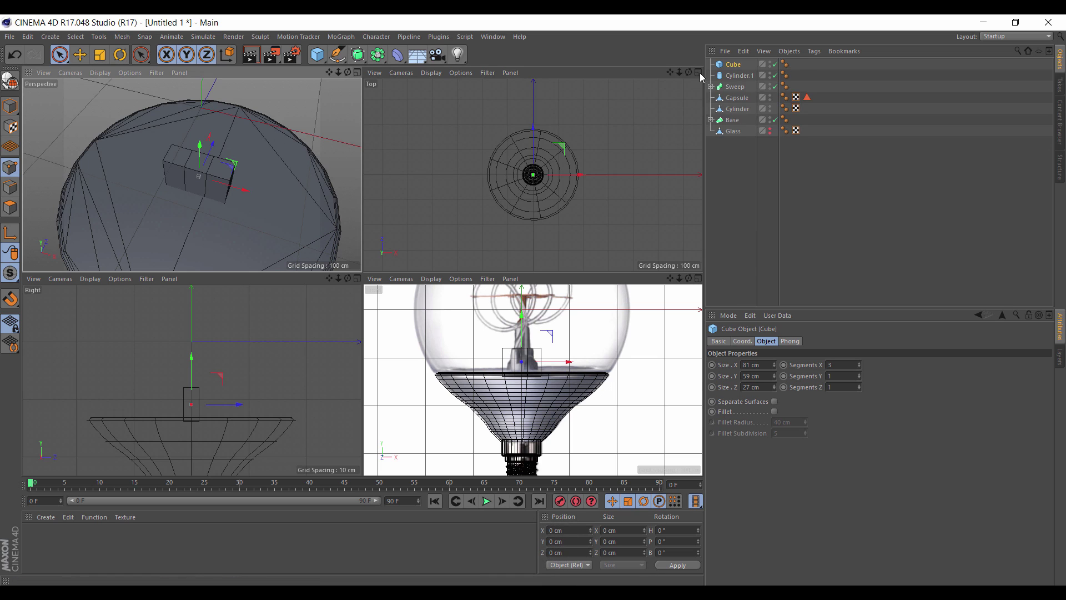
left_click(357, 73)
key("Up")
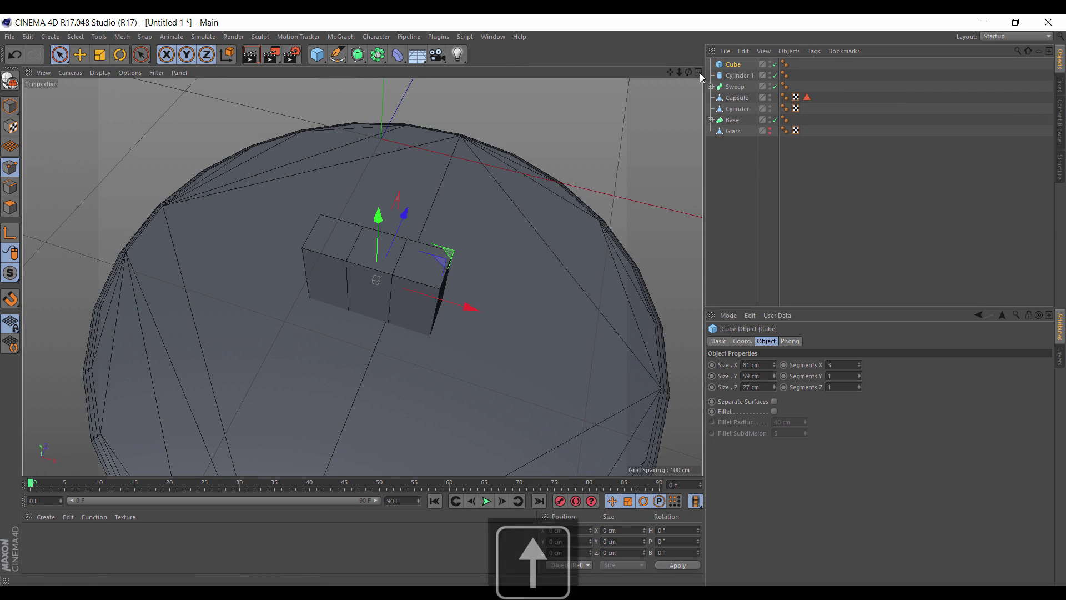
key("Down")
key("Up")
key("Down")
mouse_move(688, 73)
left_mouse_down()
mouse_move(698, 28)
mouse_move(689, 50)
left_mouse_up()
key("Up")
left_click_drag(374, 206, 373, 204)
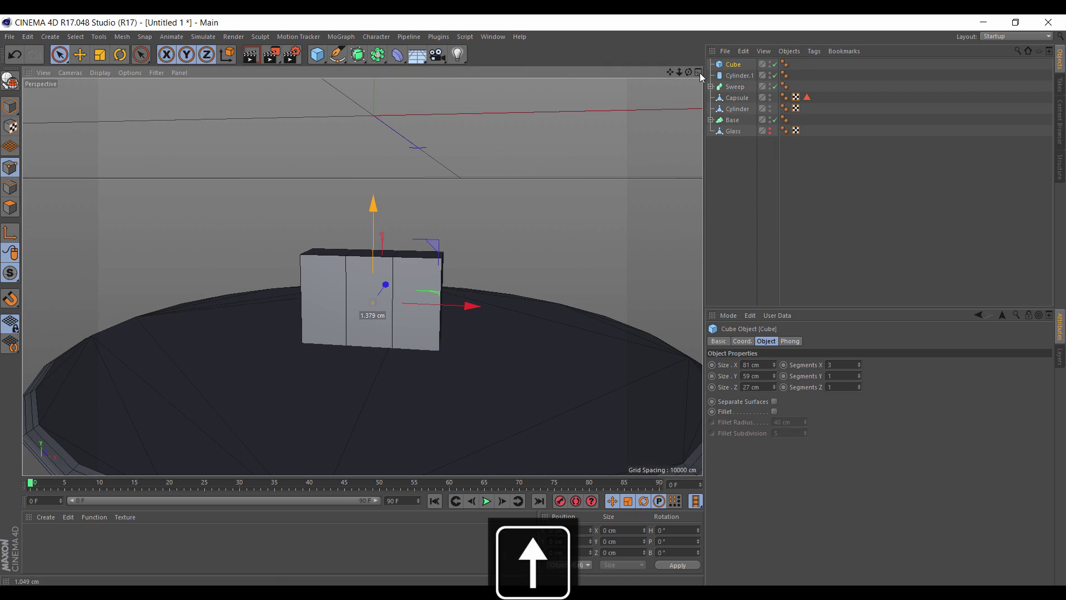
Make the cube editable and lower its four outer top corner points by about 4 cm.
key("c")
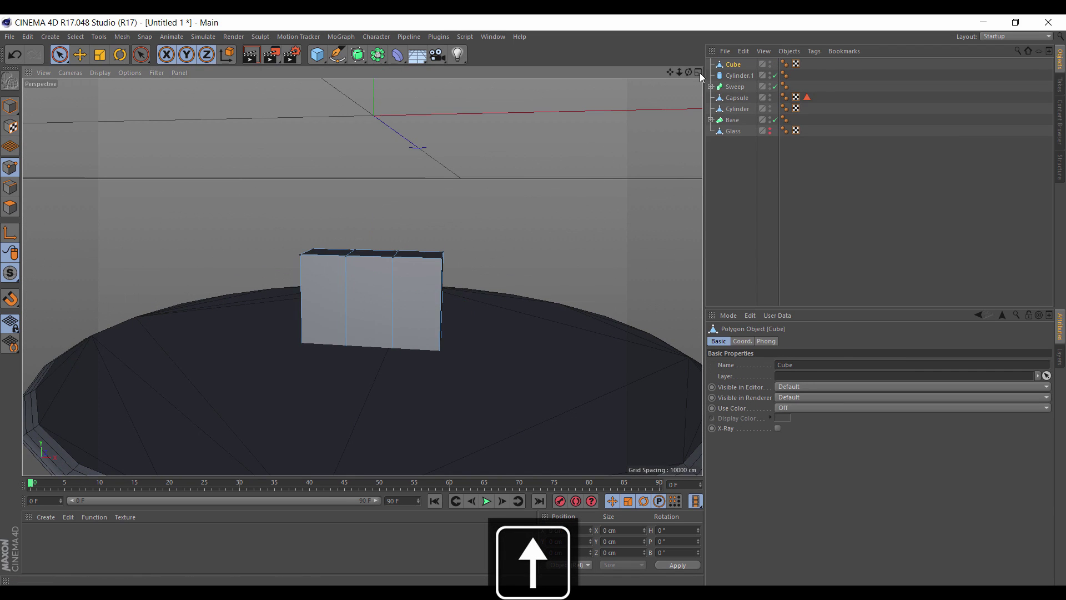
key("Up")
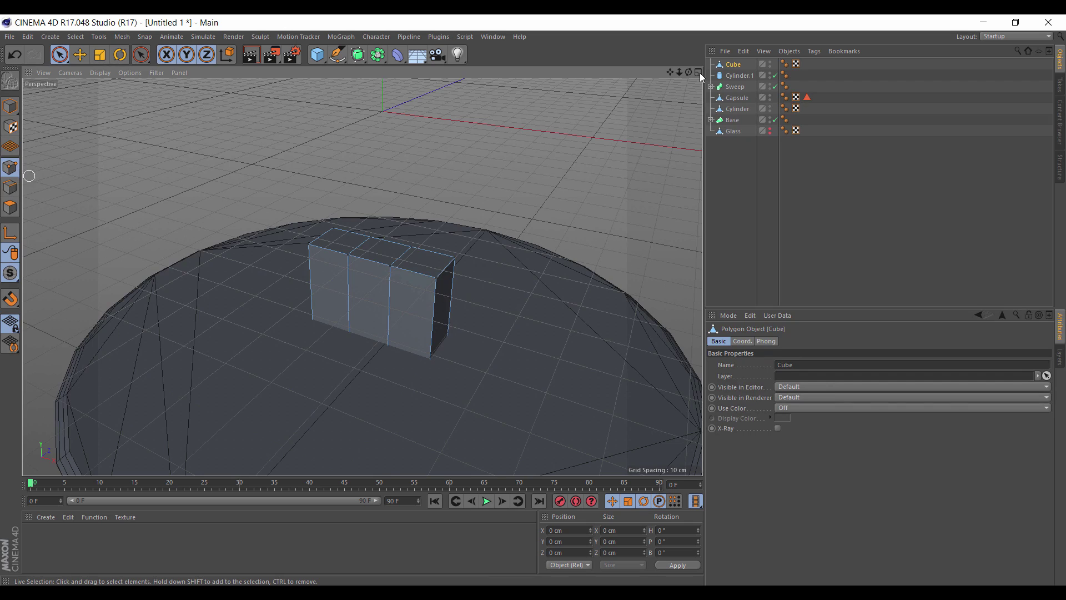
left_click_drag(455, 258, 436, 278)
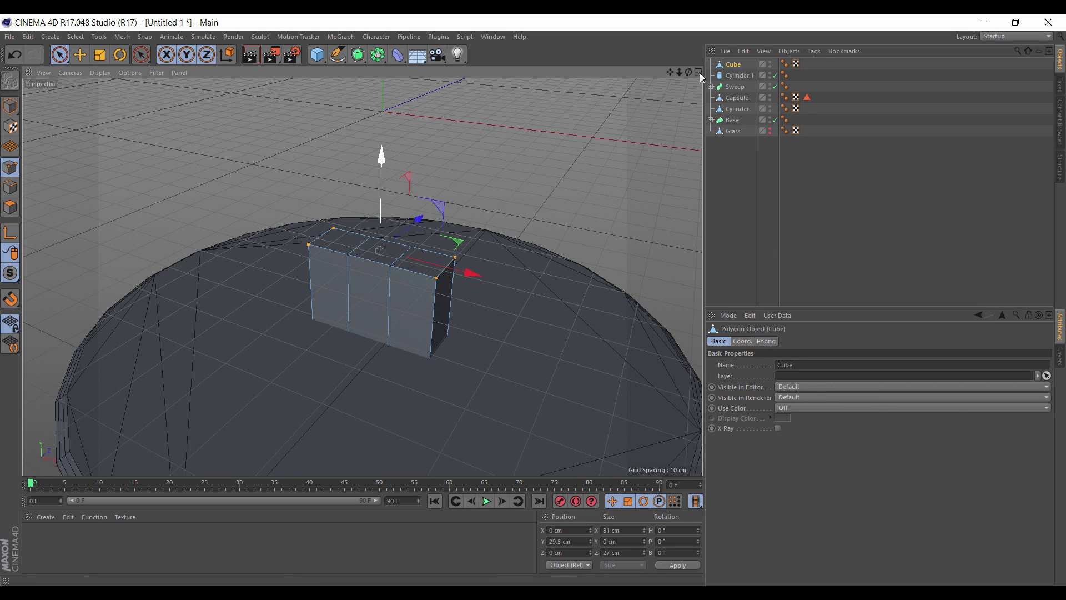
left_click_drag(380, 222, 381, 193)
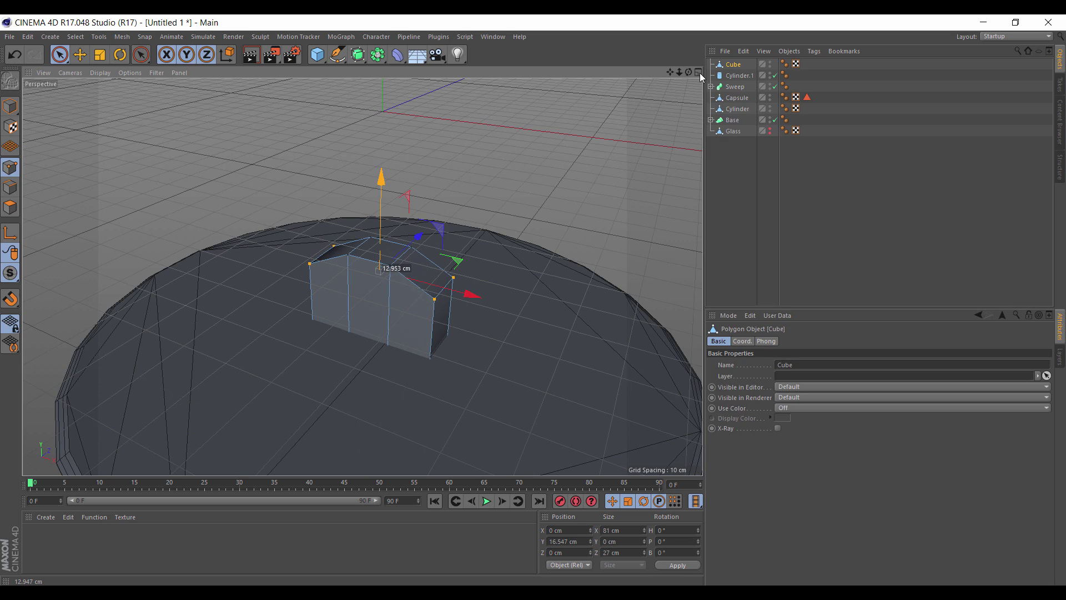
left_click_drag(379, 270, 380, 256)
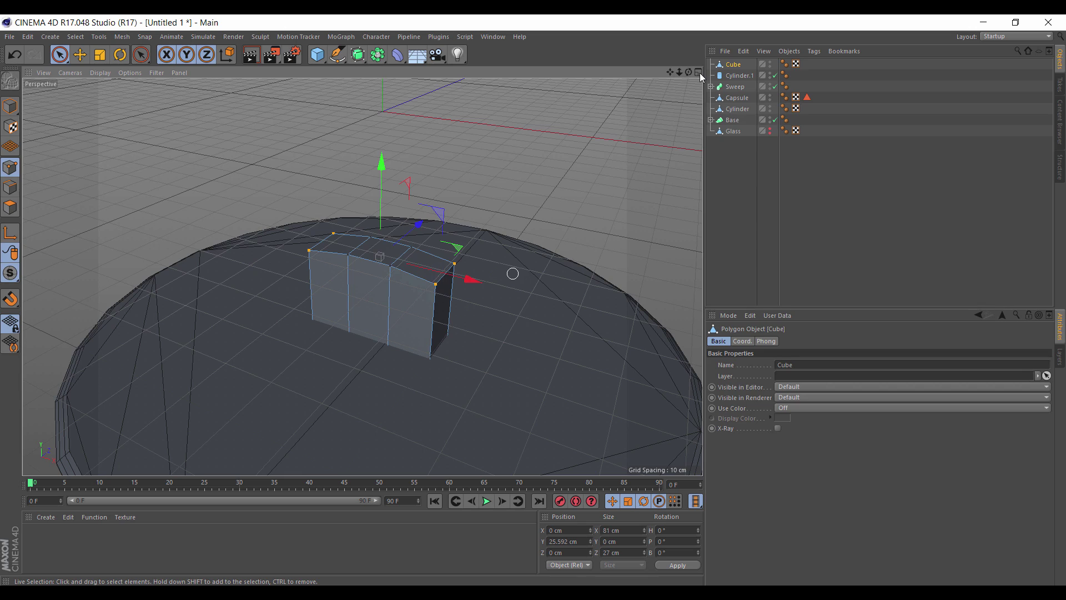
Inset the cube's middle top polygon to about 21.6 cm square with Extrude Inner.
key("d")
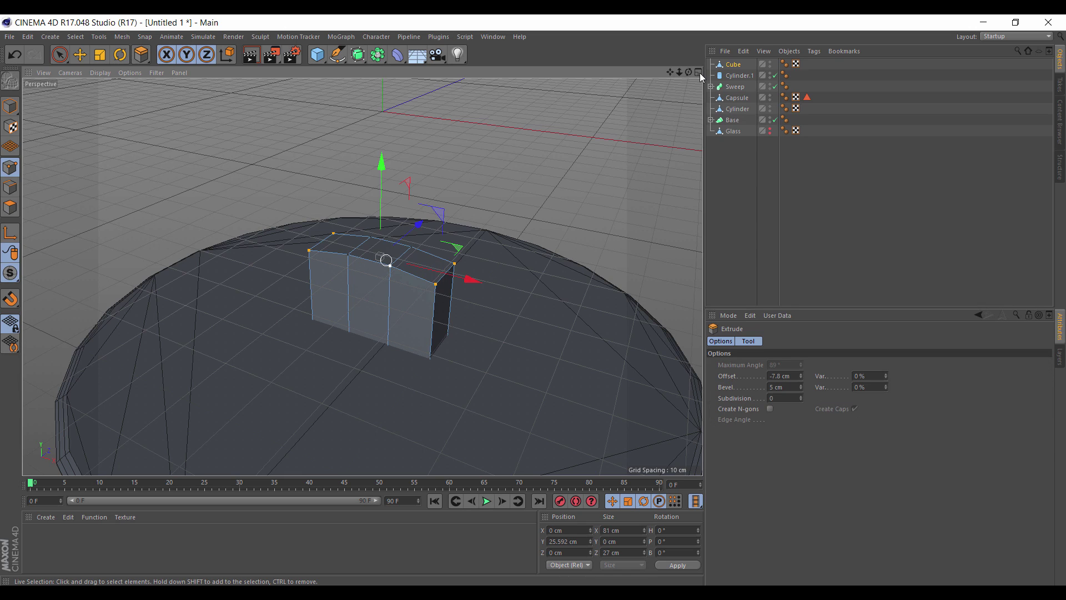
key("Return")
left_click(378, 253)
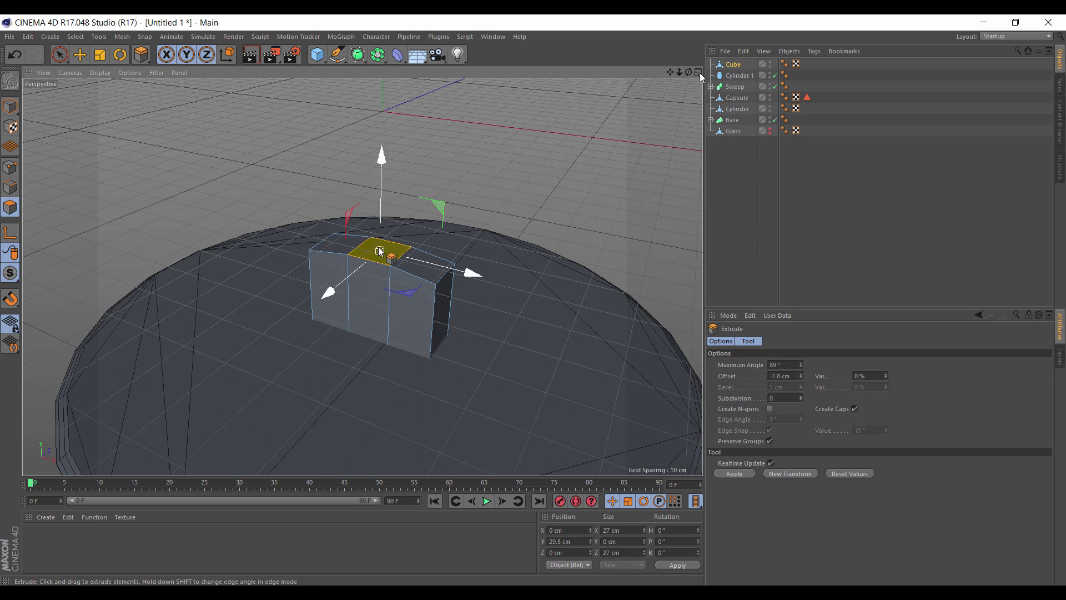
key("i")
left_click_drag(700, 73, 700, 73)
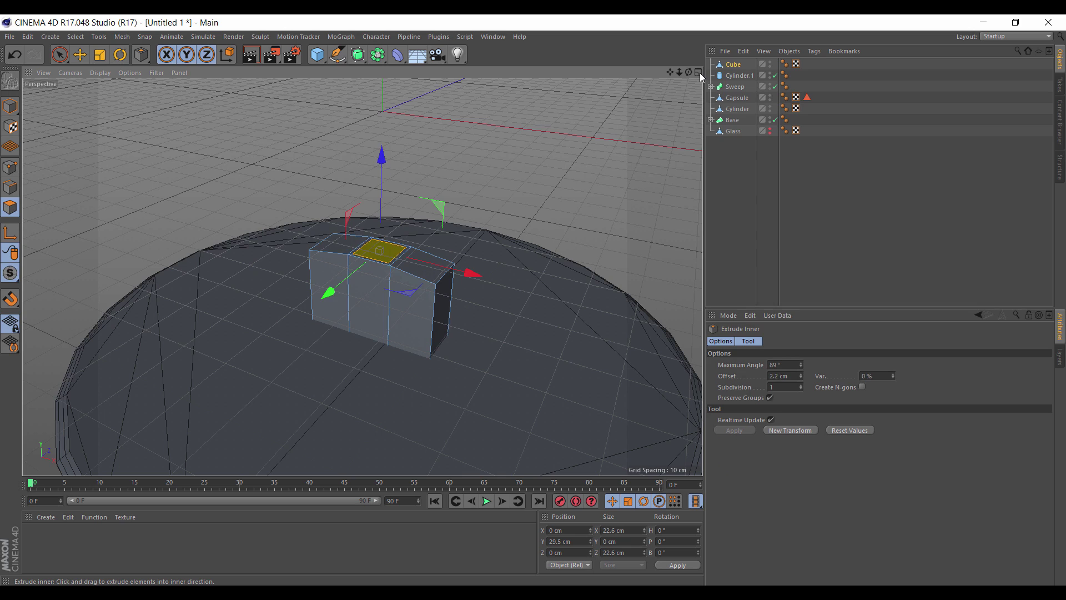
Extrude the inset top polygon upward about 56 cm into a column, matching the mount in the reference picture.
key("d")
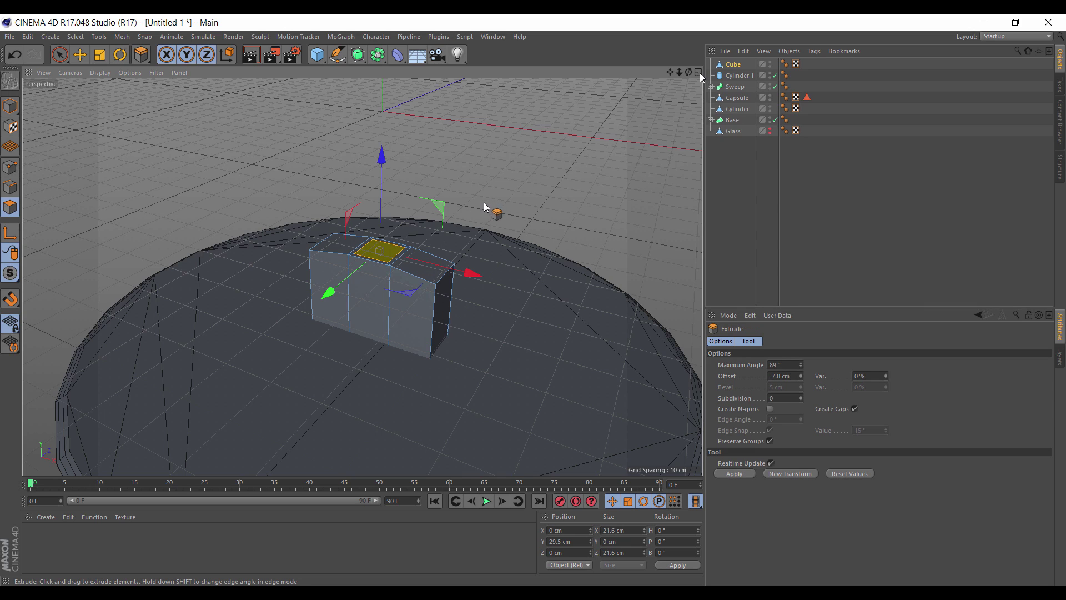
left_click_drag(487, 208, 566, 160)
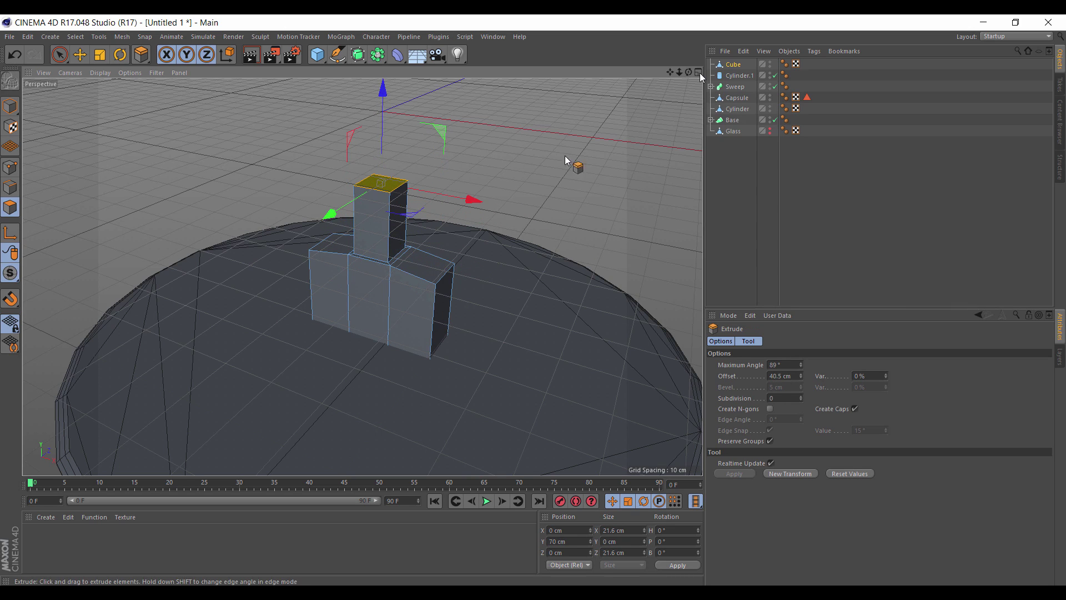
key("F5")
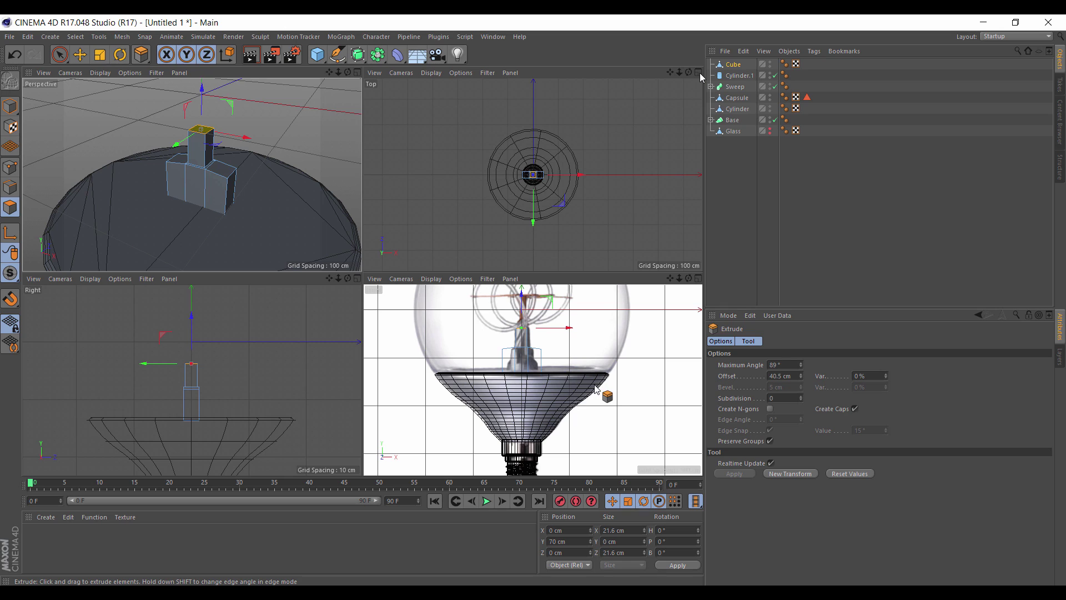
key("ctrl+z")
mouse_move(581, 393)
left_mouse_down()
mouse_move(645, 389)
mouse_move(597, 399)
left_mouse_up()
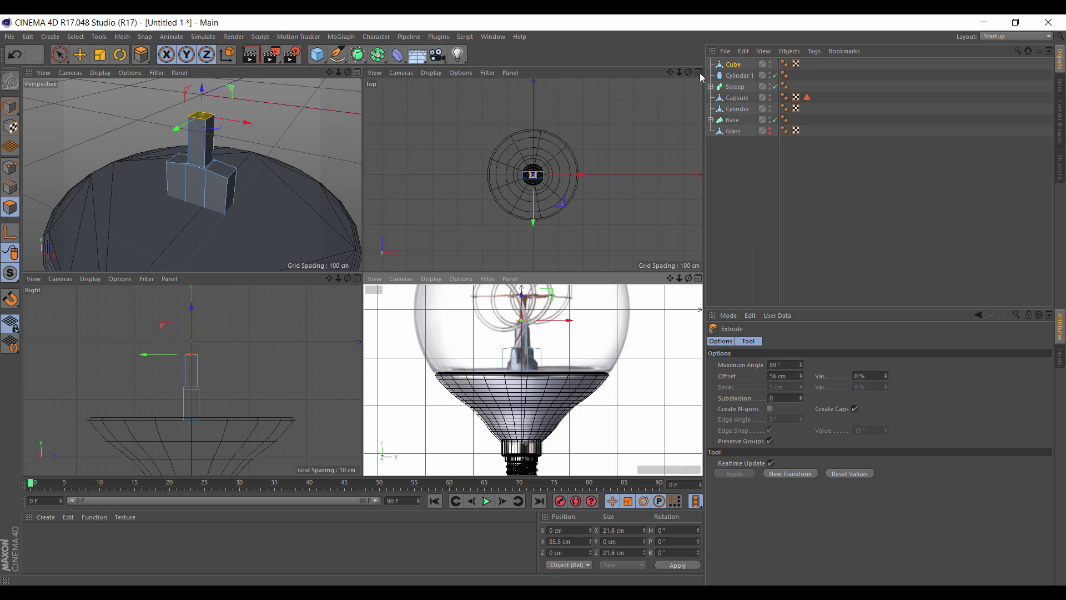
Select the sloping top polygon on the cube's right shoulder in the enlarged perspective view.
left_click(357, 72)
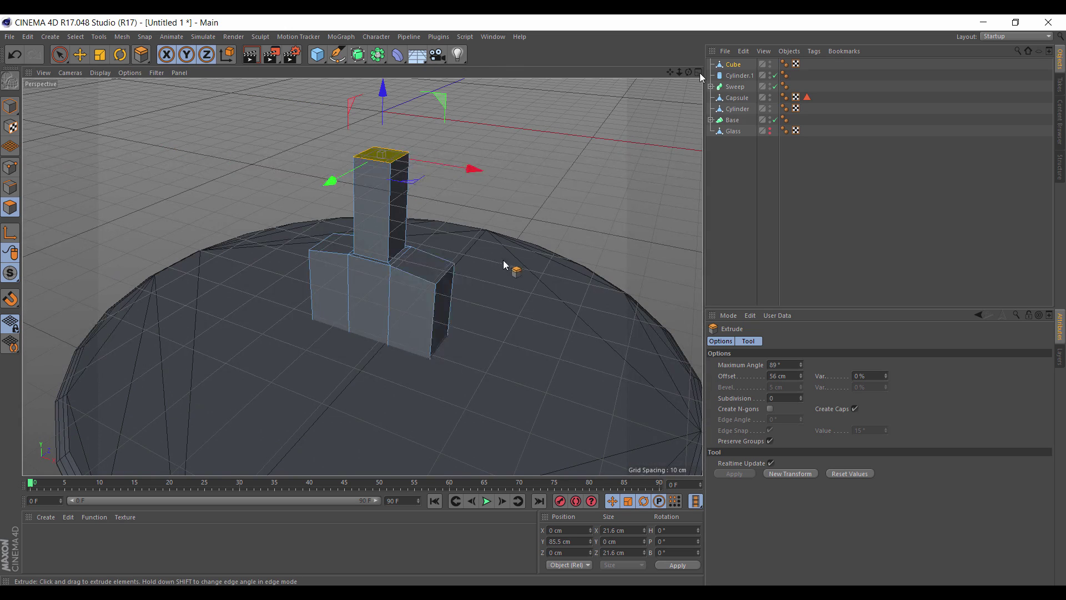
left_click(423, 266)
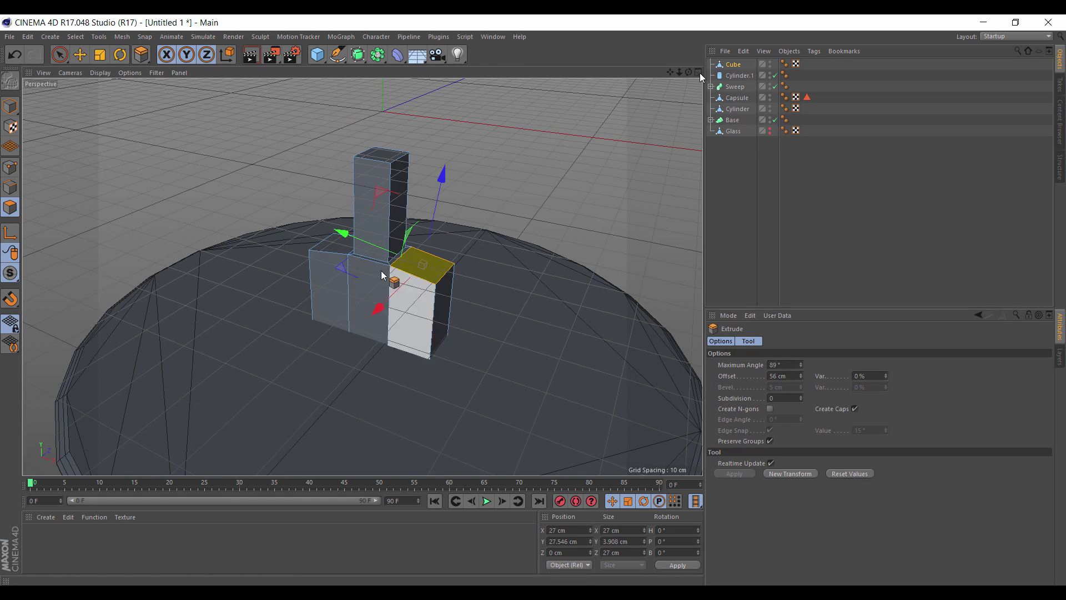
Inset the top faces of both outer blocks slightly and extrude them upward about 2.8 cm.
left_click(332, 245, "shift")
key("i")
left_click_drag(574, 168, 561, 183)
key("d")
key("ctrl+z")
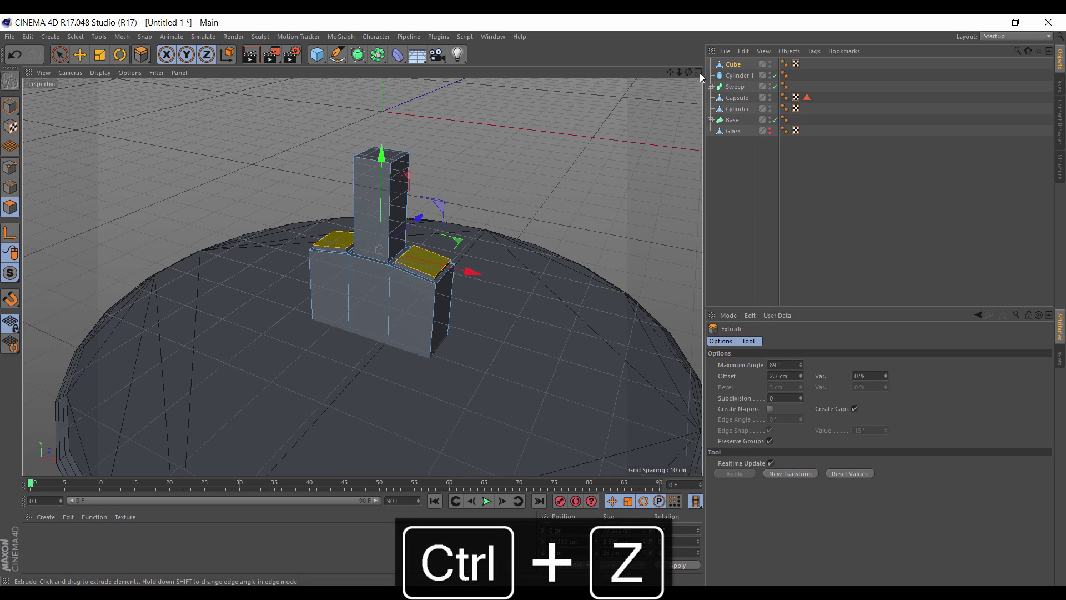
Extrude the front and rear faces of the centre block outward 5.4 cm and lower them about 4.3 cm.
left_click(364, 314)
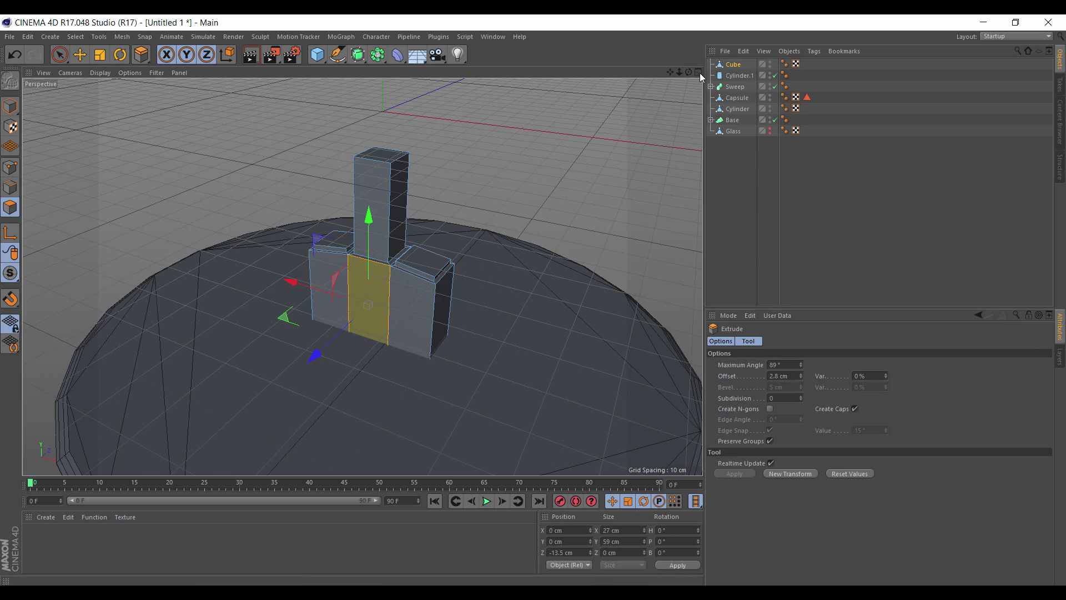
left_click_drag(688, 72, 361, 352)
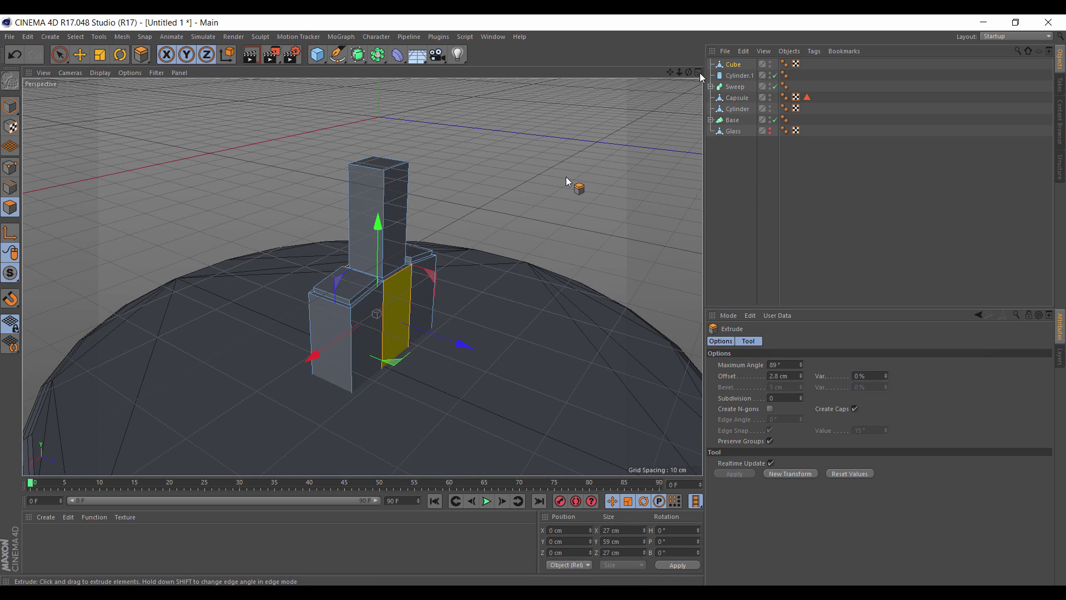
left_click_drag(566, 181, 575, 181)
left_click_drag(699, 73, 700, 74)
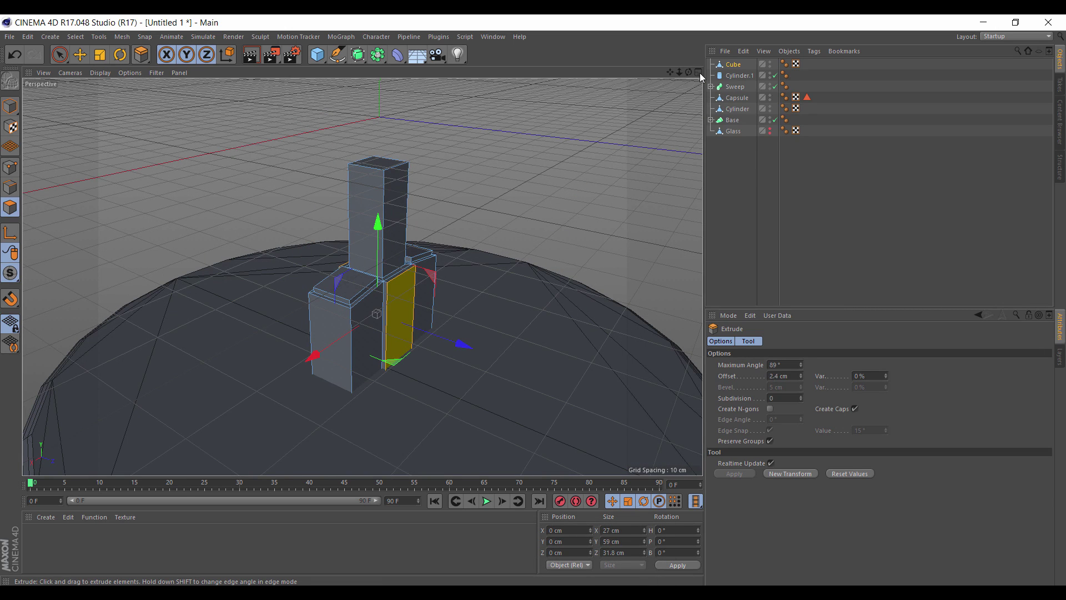
left_click_drag(574, 181, 588, 181)
left_click_drag(380, 228, 380, 234)
left_click_drag(688, 72, 701, 77)
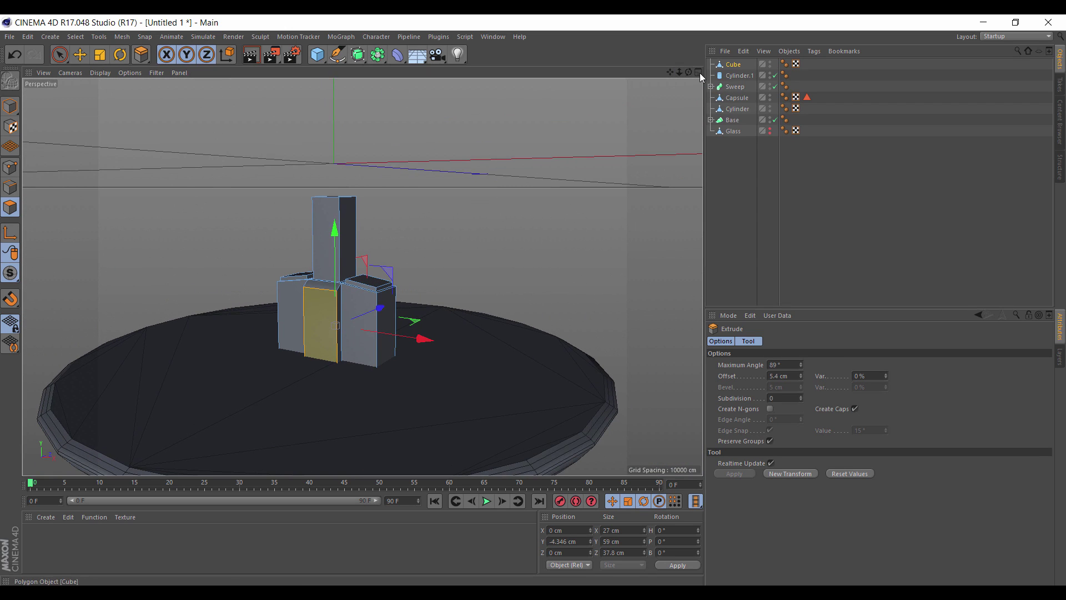
Put the cube under a Subdivision Surface and cut a horizontal Knife loop near the top of the tall column.
left_click(358, 54, "alt")
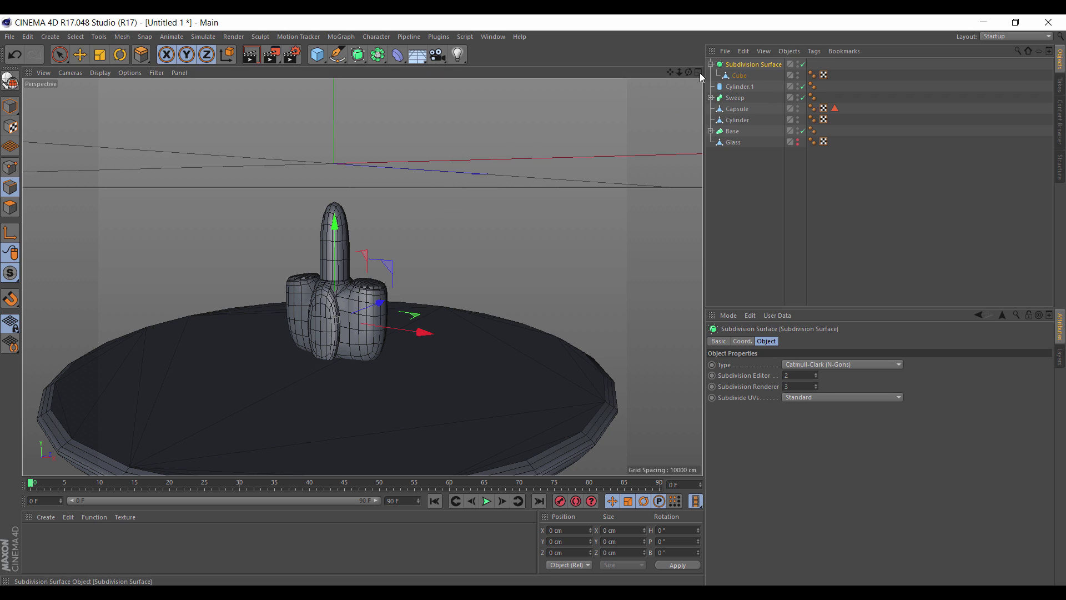
left_click(738, 75)
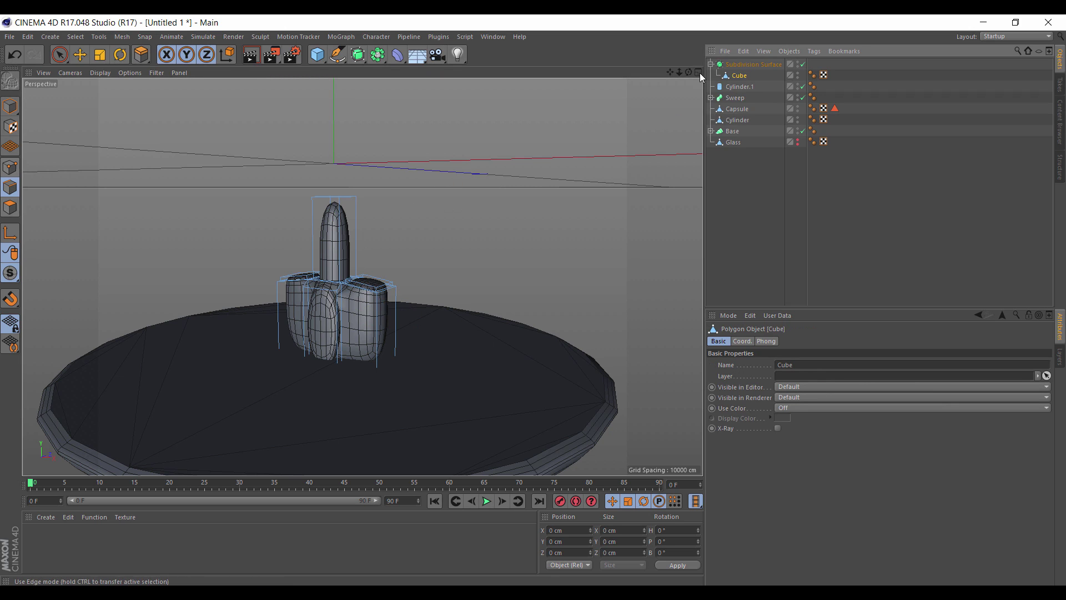
key("k")
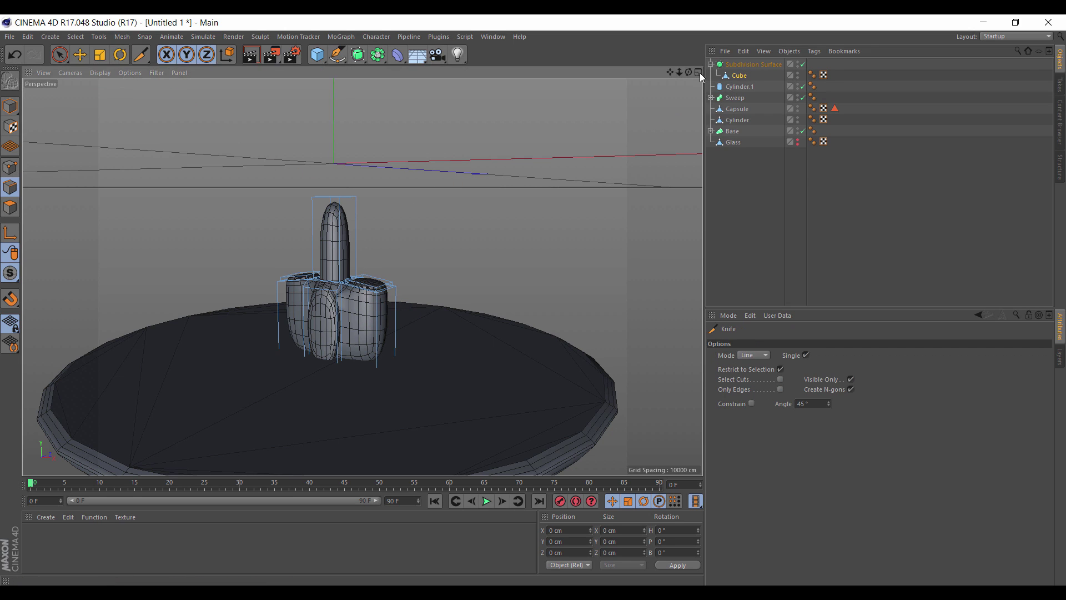
left_click(753, 355)
left_click(753, 398)
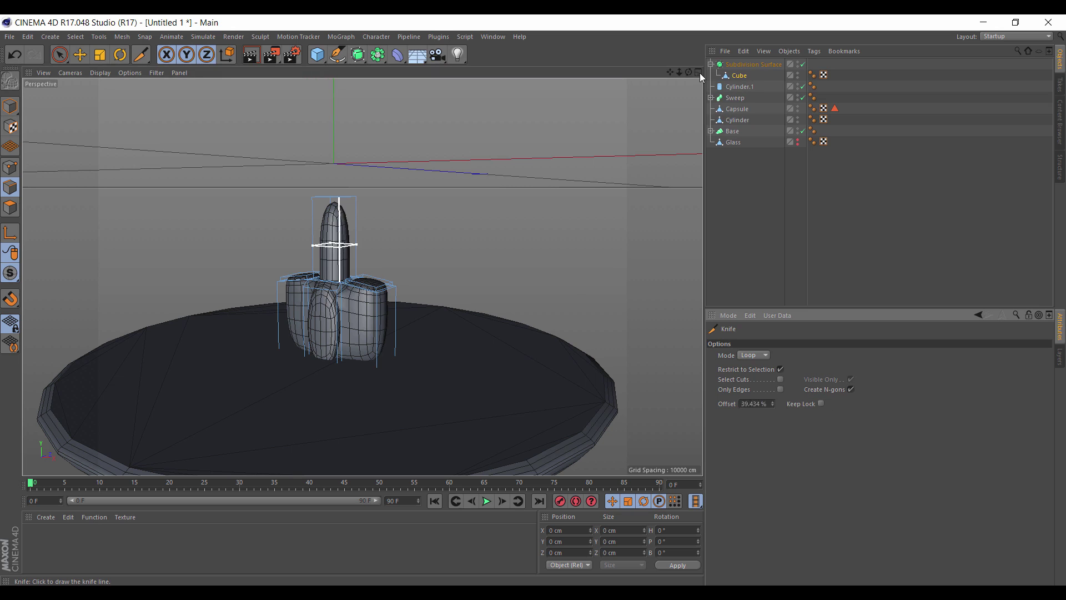
scroll(294, 182, "up", 6)
left_click(448, 244)
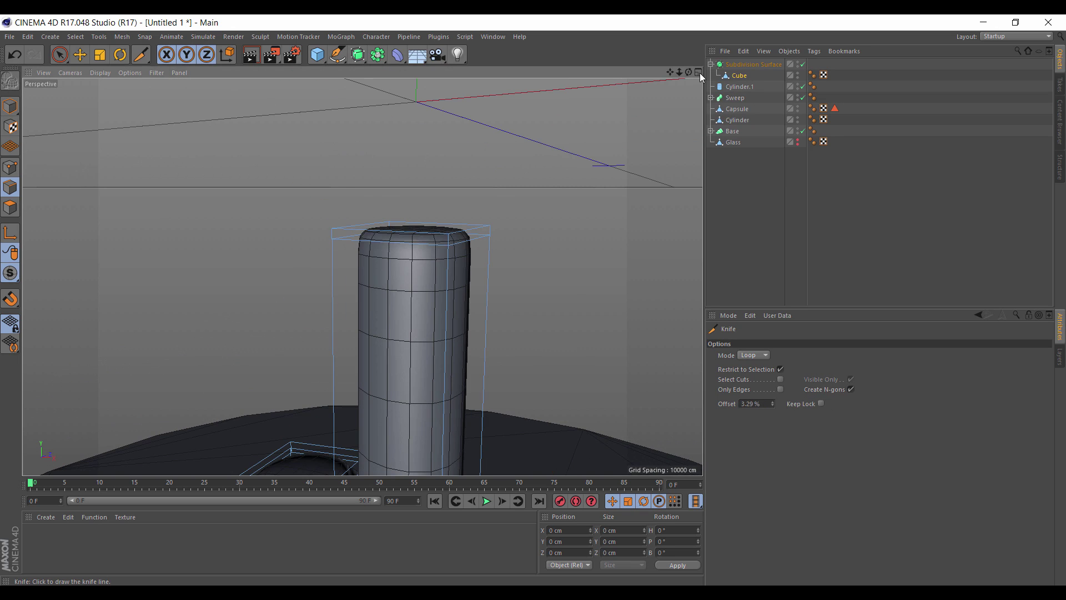
Cut a vertical Knife loop close to the outer edge of each of the two side blocks.
scroll(362, 277, "down", 5)
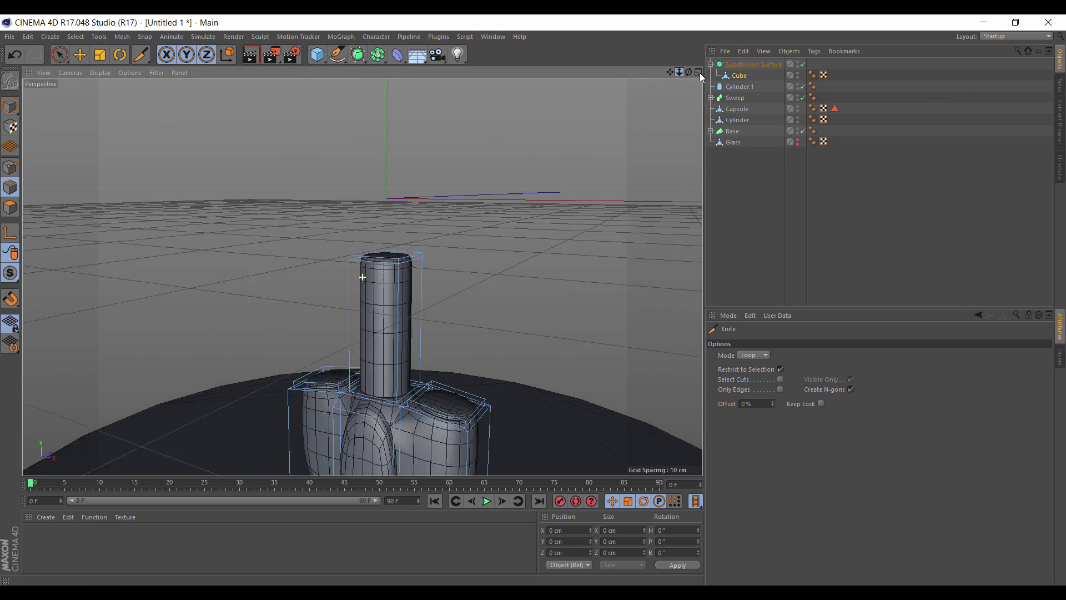
left_click_drag(362, 277, 378, 261, "alt")
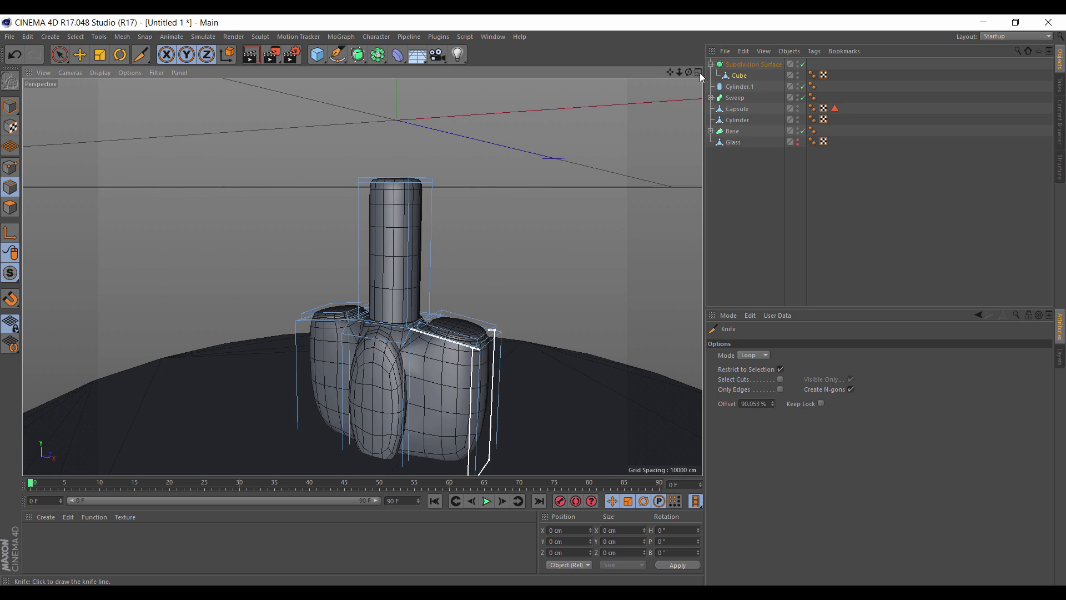
scroll(467, 441, "up", 5)
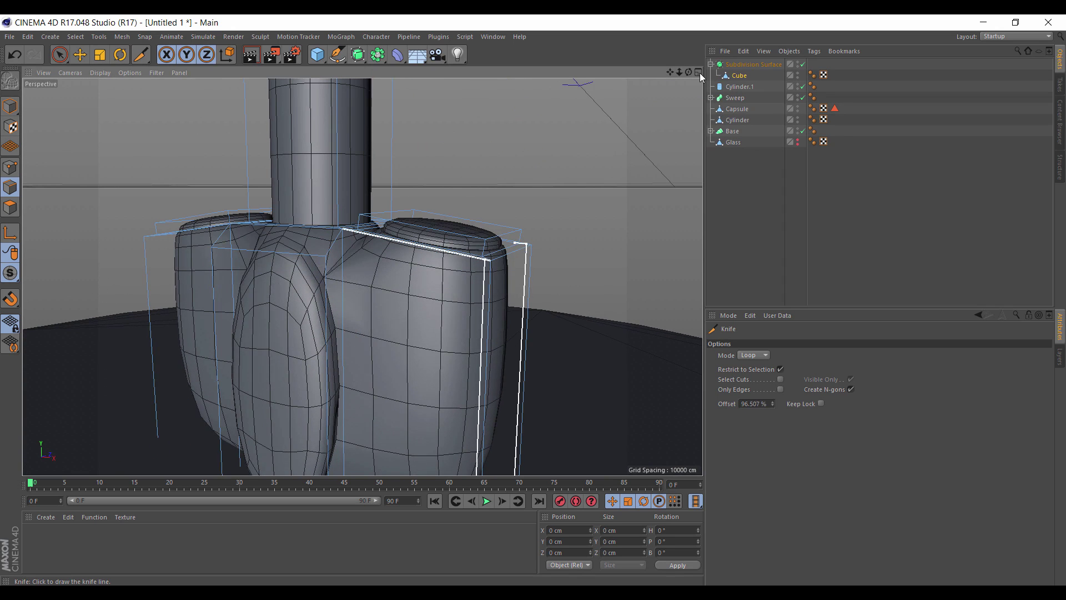
left_click(479, 389)
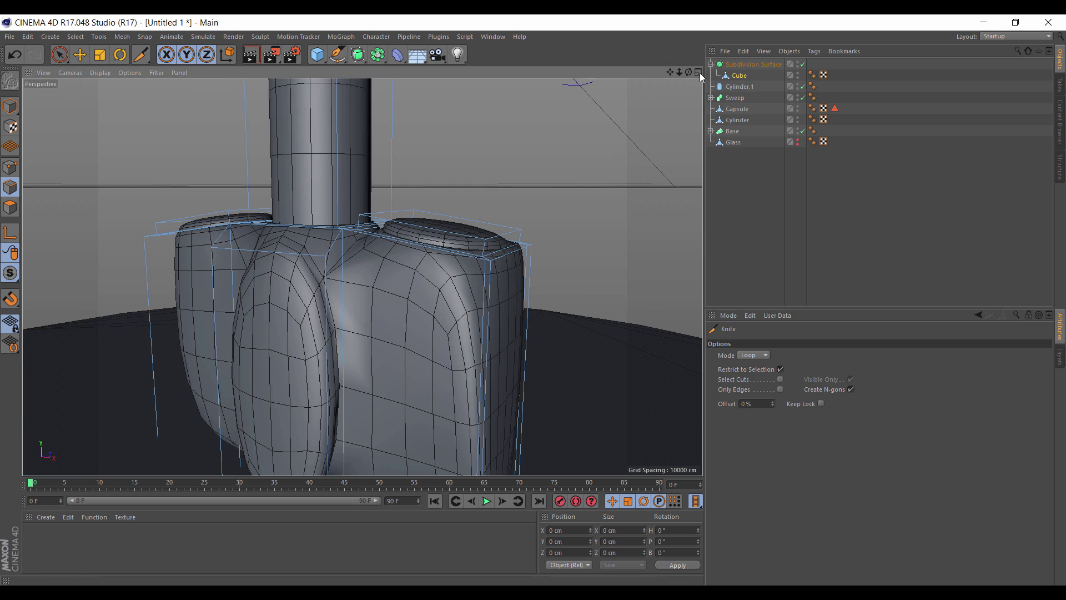
left_click_drag(688, 72, 658, 74)
left_click_drag(278, 238, 272, 244, "alt")
middle_click_drag(272, 244, 338, 222, "alt")
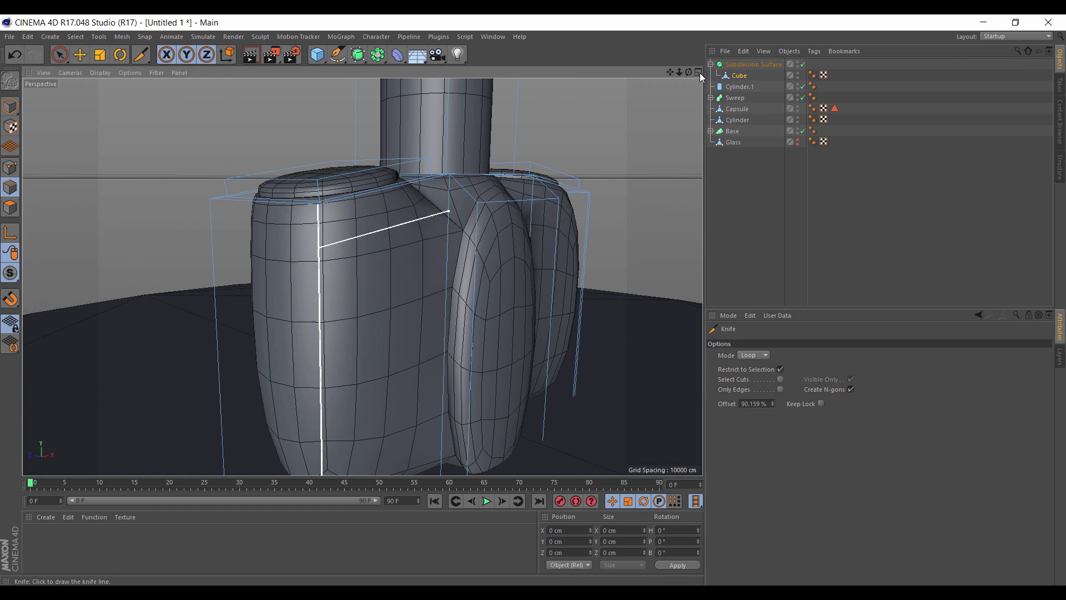
left_click(319, 191)
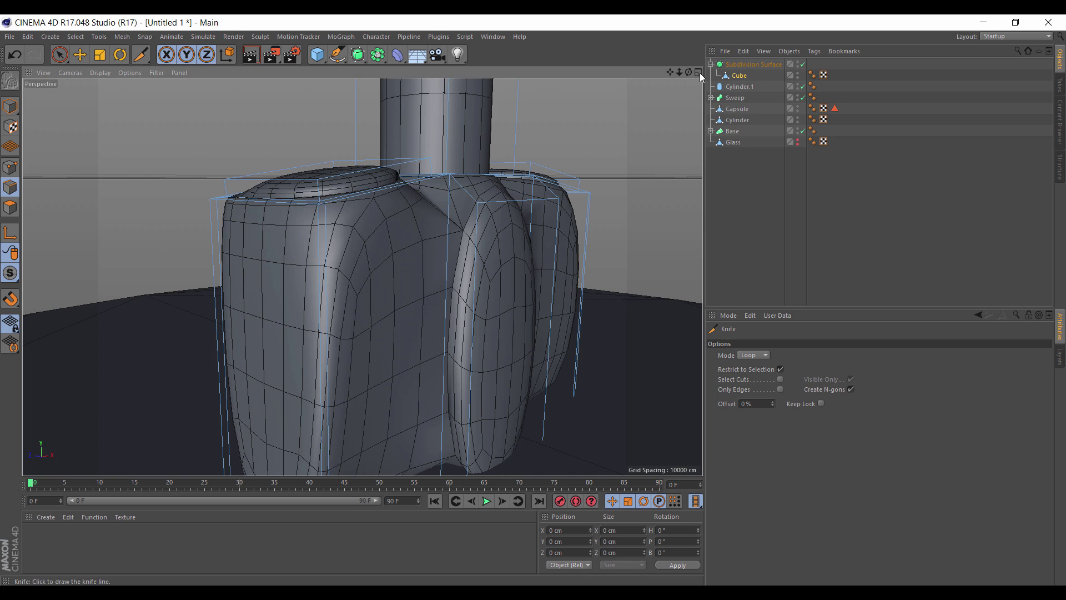
left_click_drag(688, 72, 700, 76)
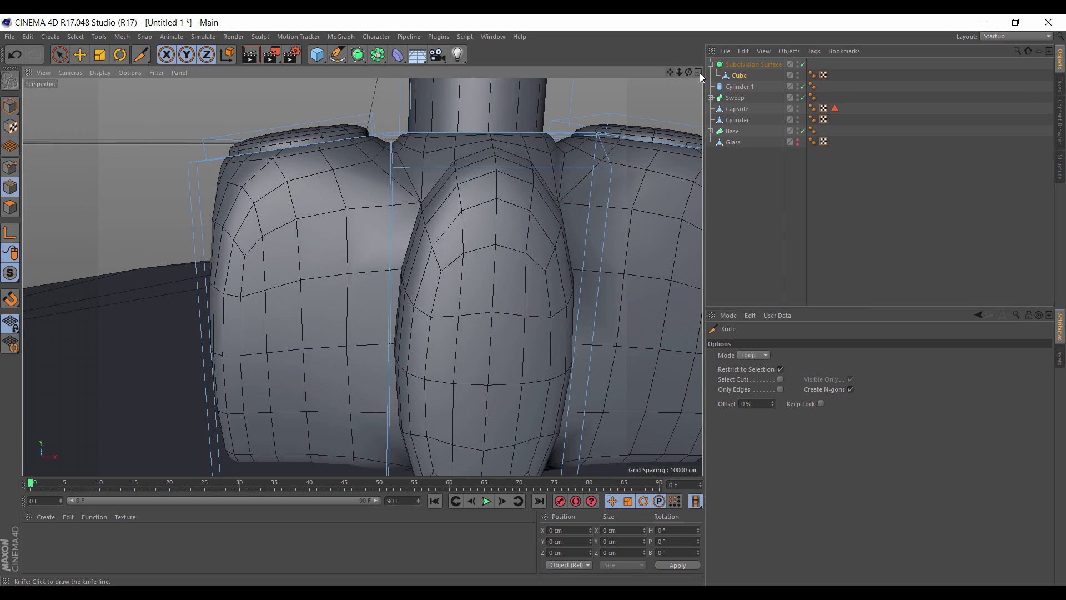
left_click(428, 167)
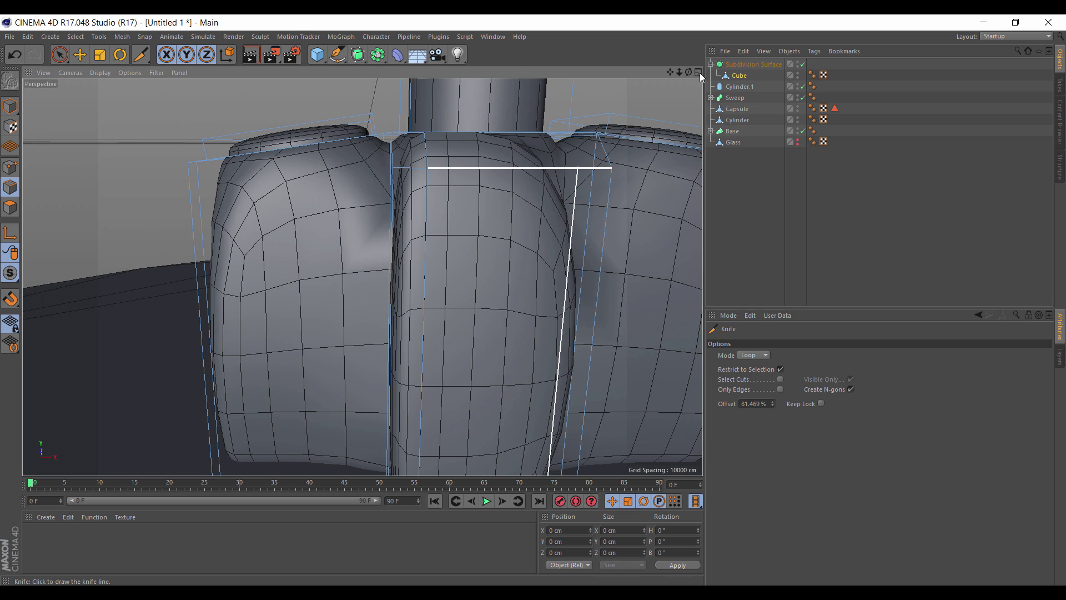
left_click(577, 168)
key("ctrl+z")
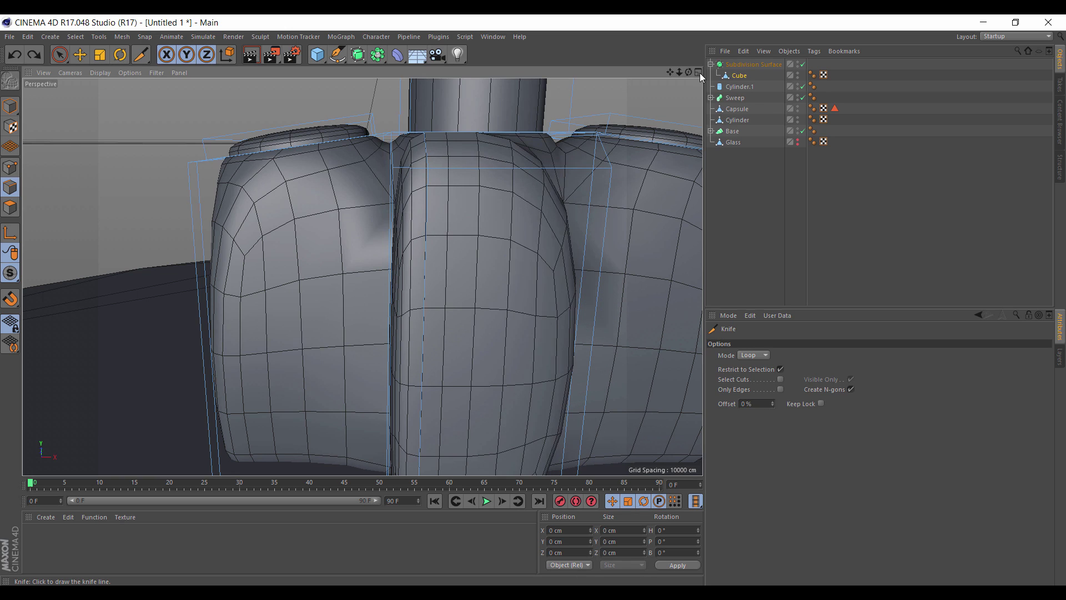
key("ctrl+z")
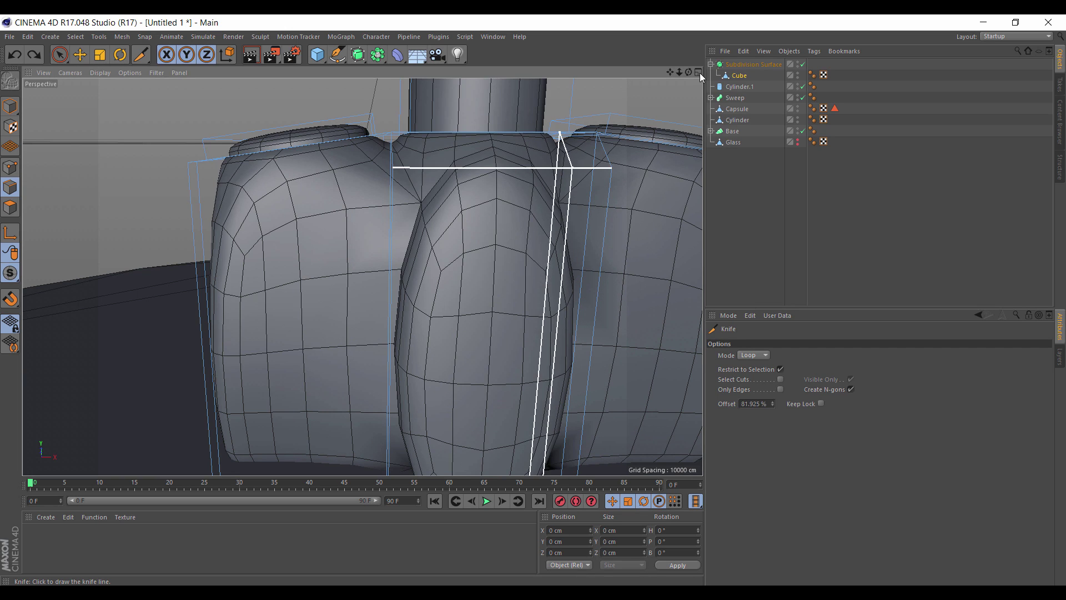
Cut two vertical Knife loops on the protruding front centre block, one near each side edge.
left_click(547, 168)
left_click(429, 167)
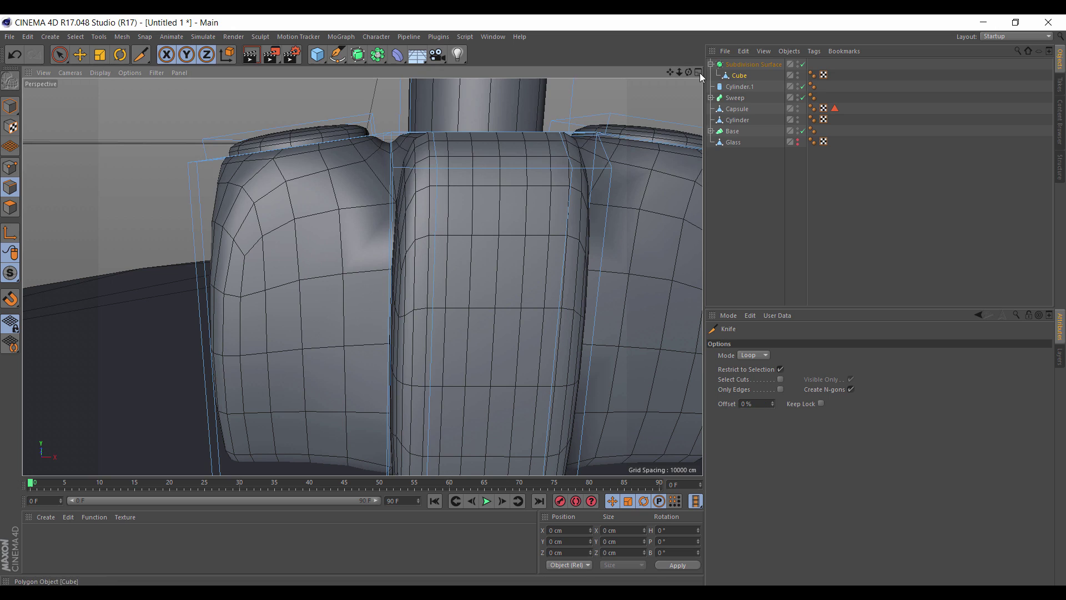
scroll(362, 276, "down", 5)
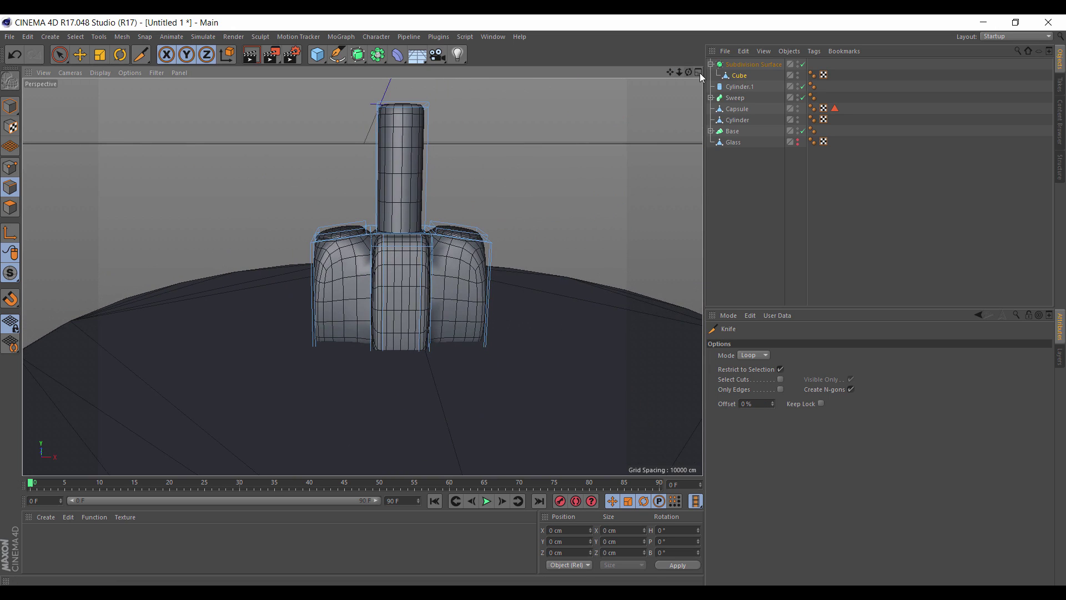
left_click_drag(362, 276, 578, 261, "alt")
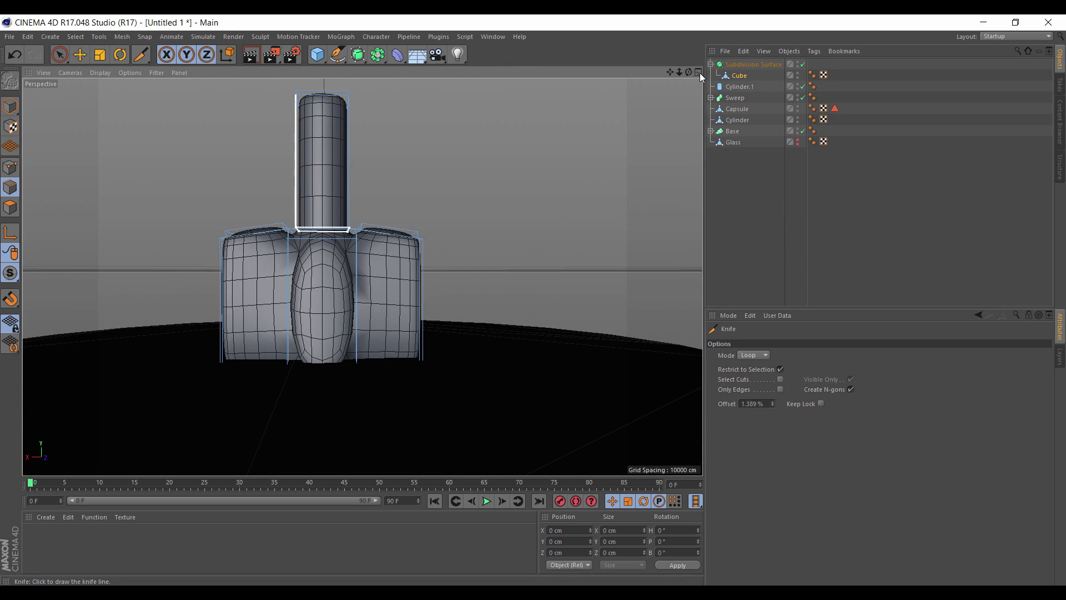
left_click(293, 230)
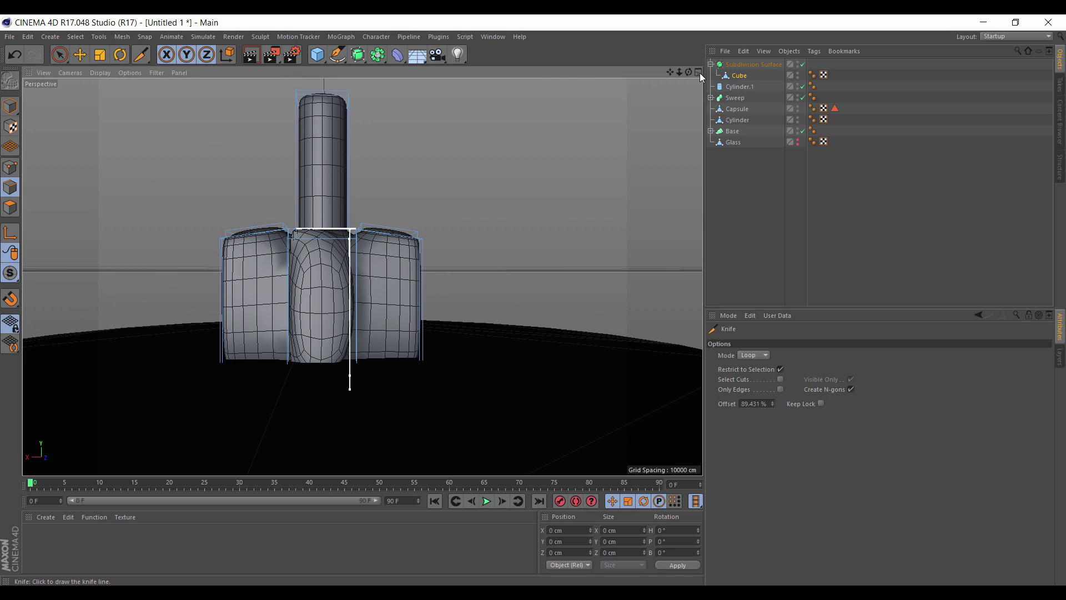
left_click(350, 229)
key("ctrl+z")
key("ctrl+z")
key("ctrl+z")
key("ctrl+z")
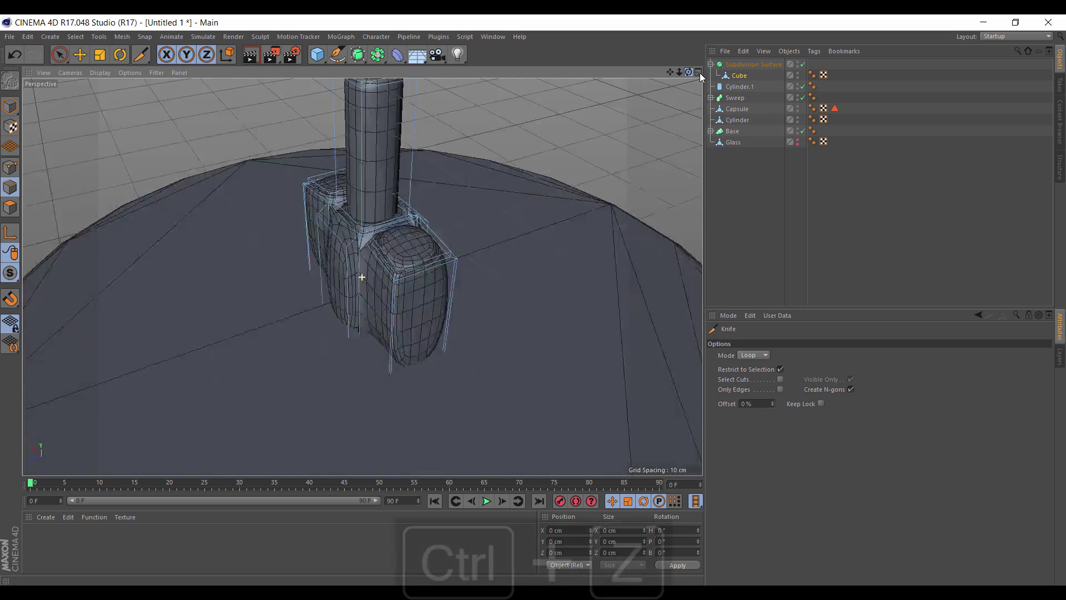
key("ctrl+z")
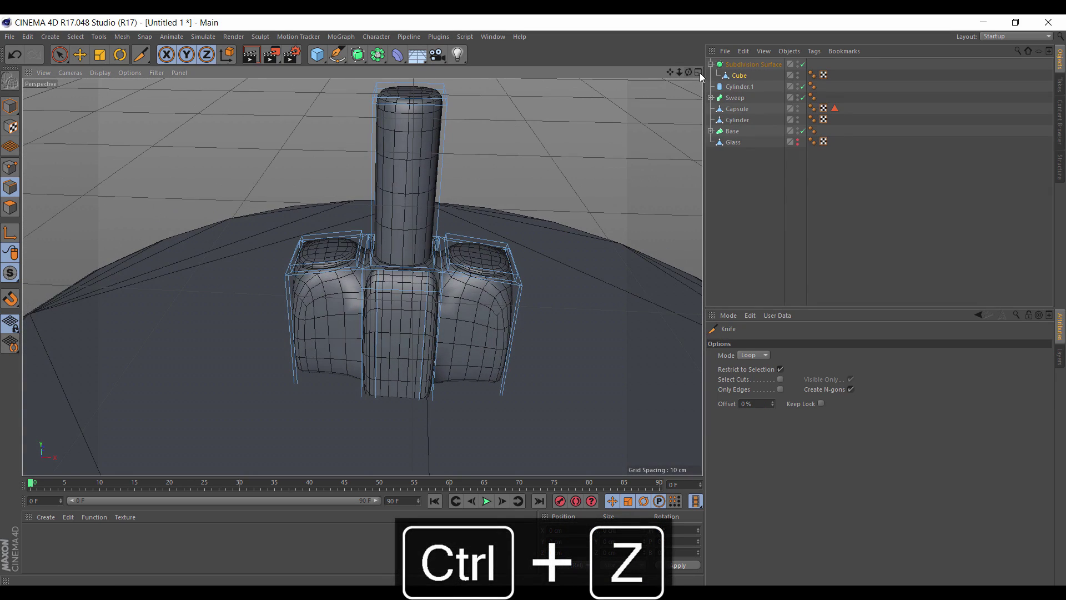
key("ctrl+z")
key("ctrl+z")
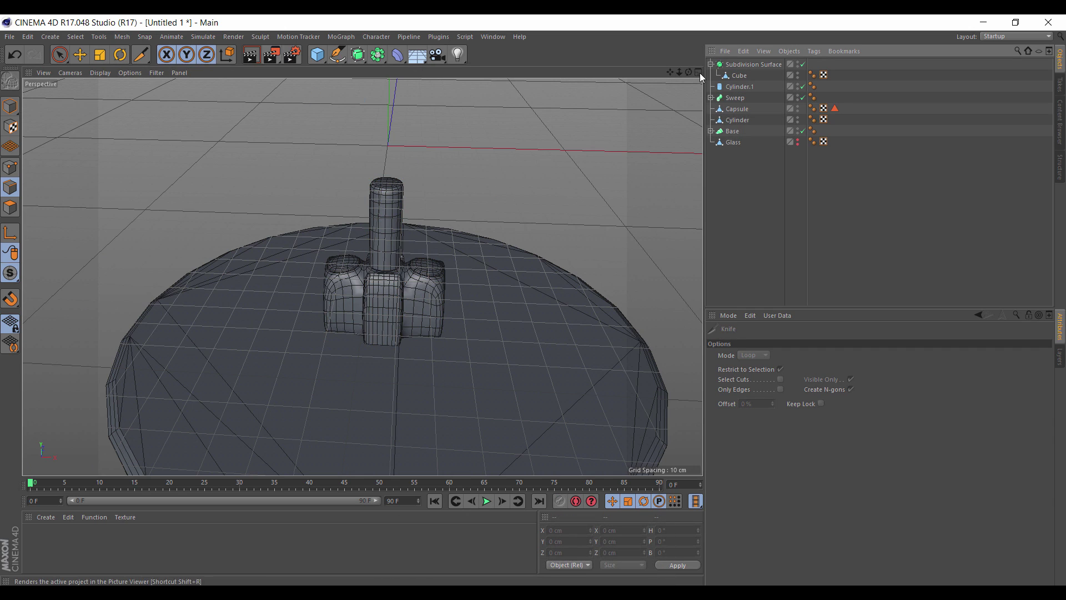
Render a preview of the smoothed support in the perspective view and inspect its shape.
left_click(251, 55)
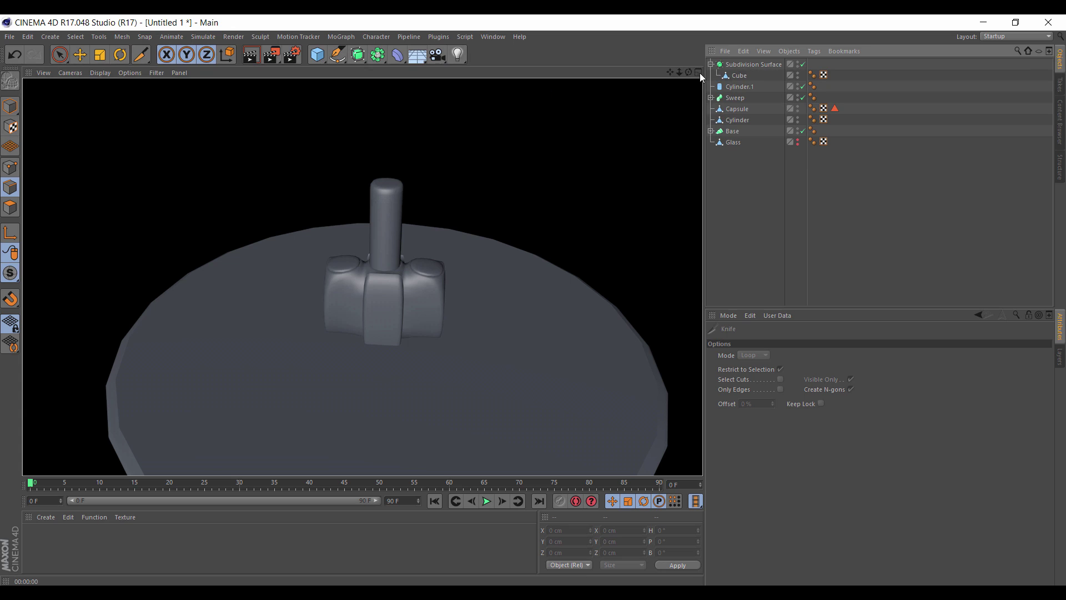
left_click_drag(699, 74, 699, 73)
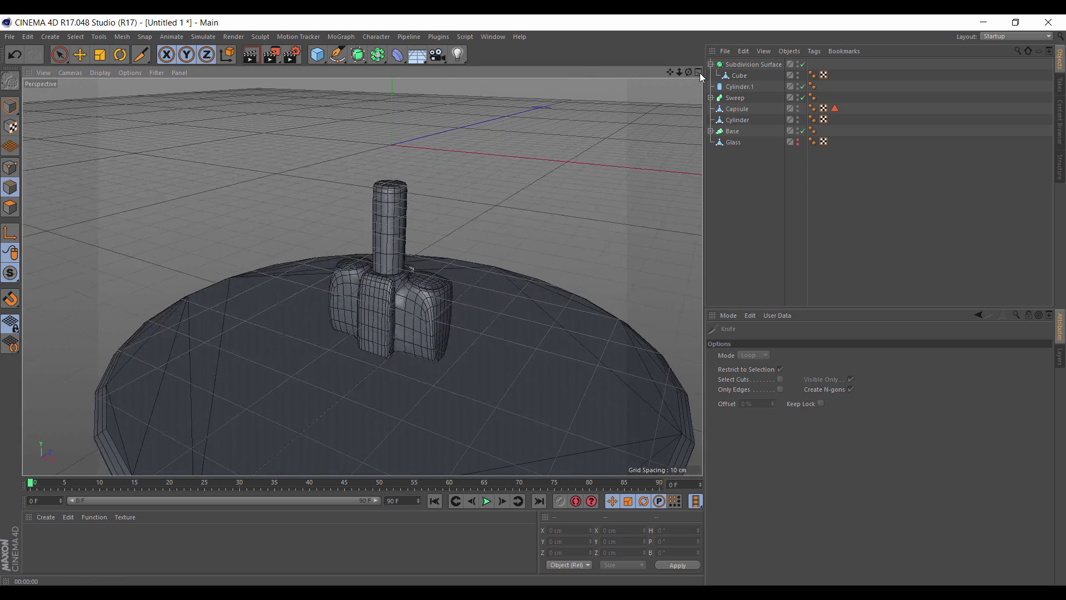
Add a new cylinder and scale it down uniformly to a small piece at the tip of the support column.
left_click(698, 73)
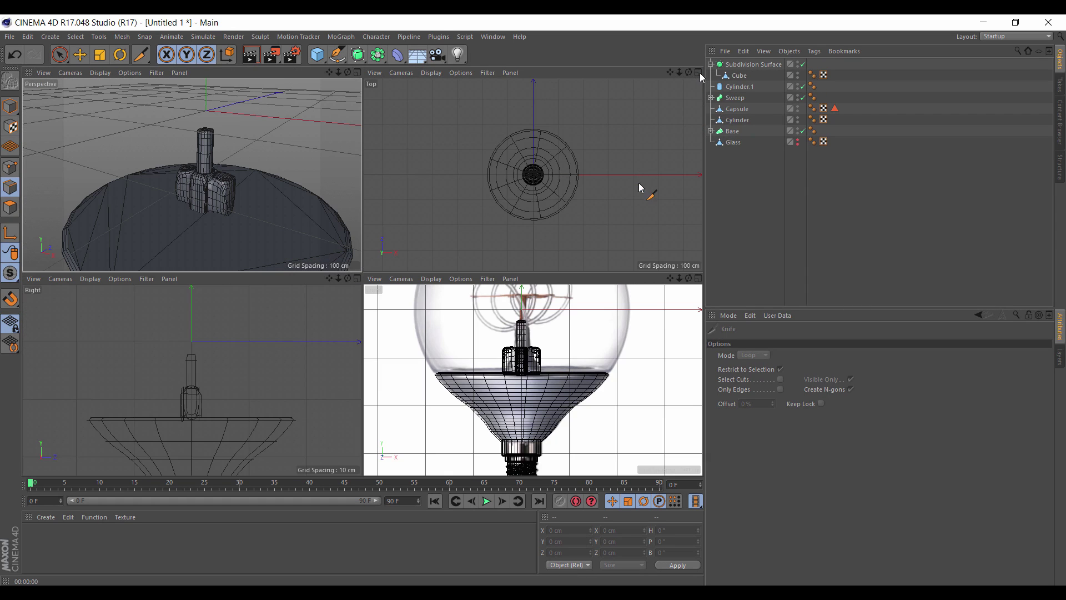
middle_click_drag(532, 301, 530, 330, "alt")
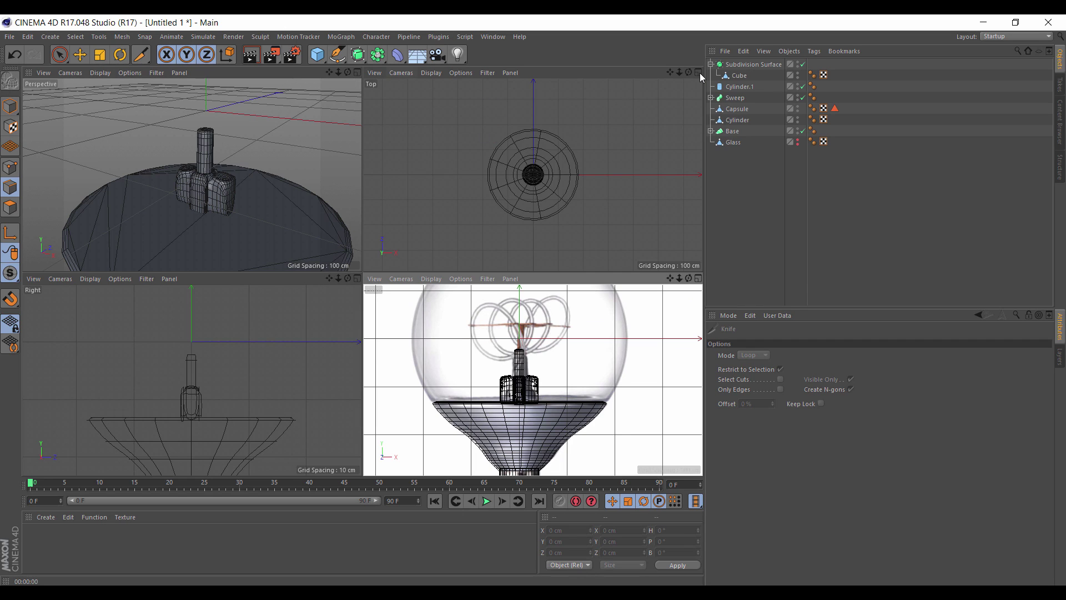
left_click_drag(317, 54, 542, 70)
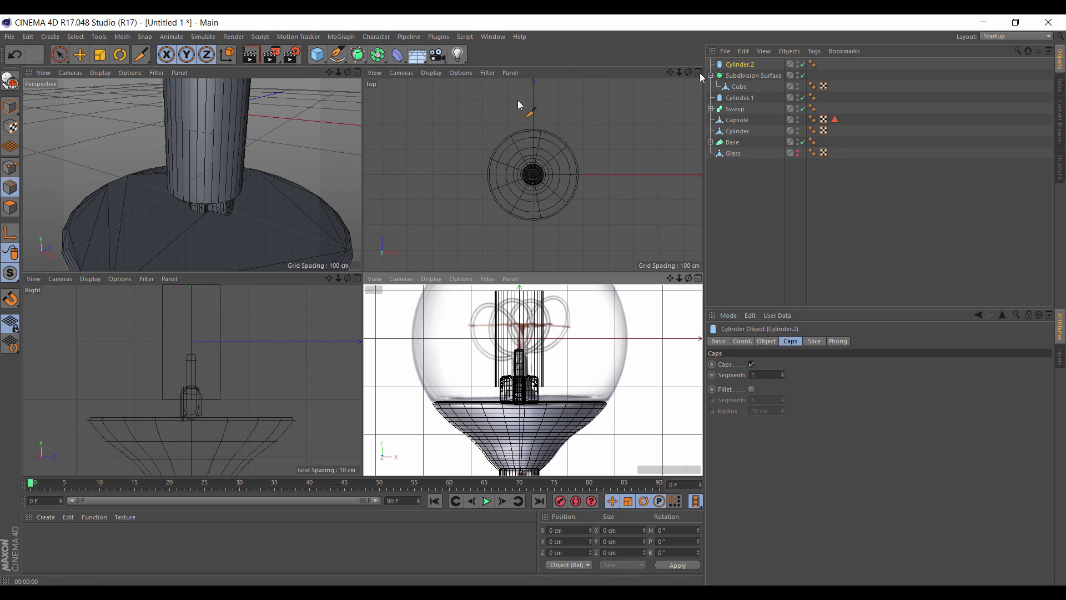
left_click(710, 75)
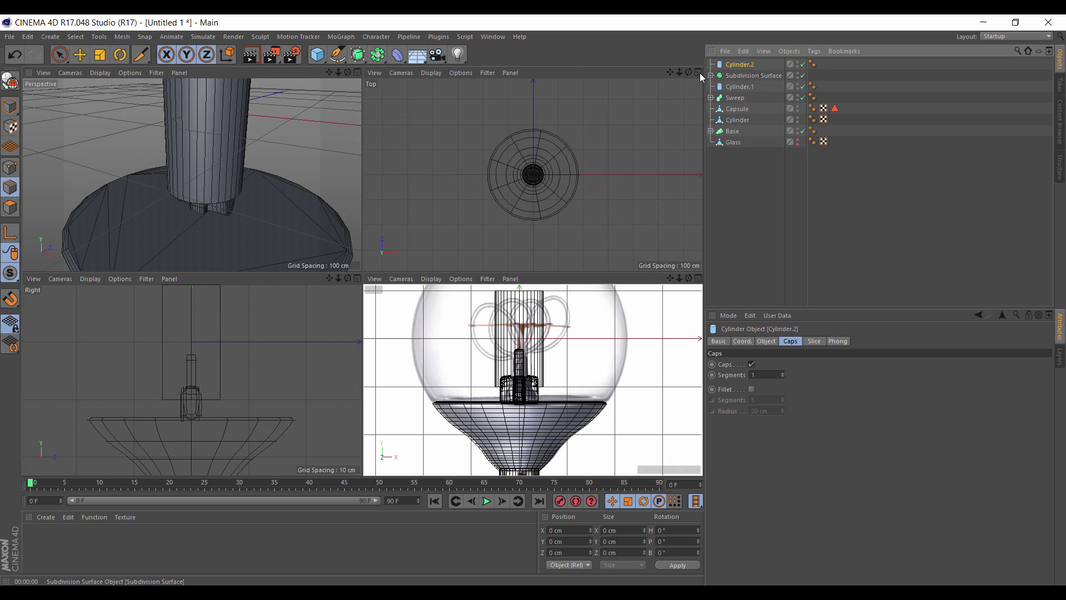
key("t")
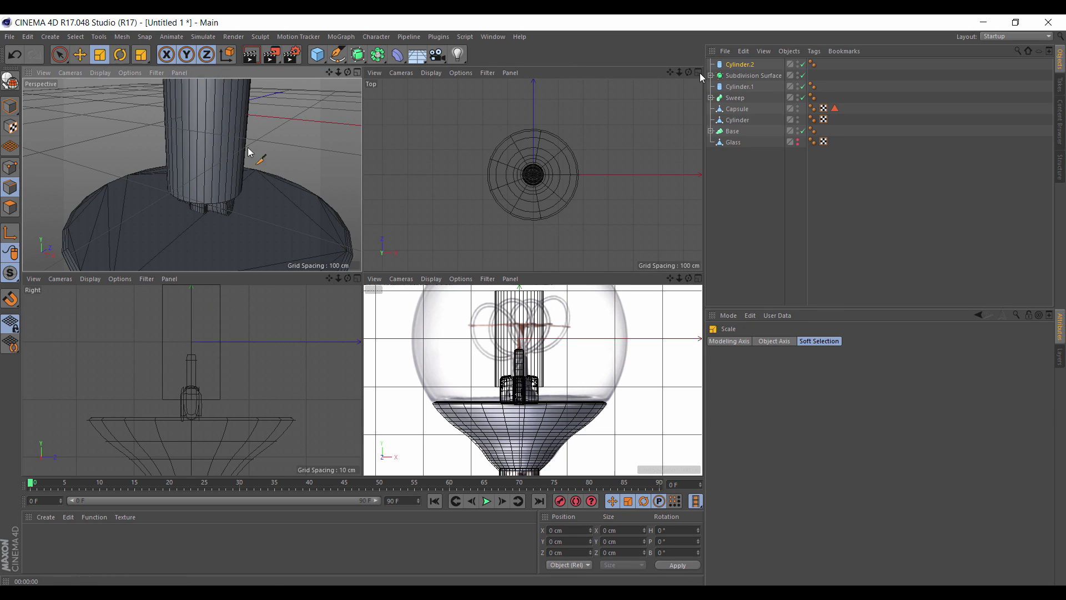
left_click_drag(255, 155, 147, 155)
key("space")
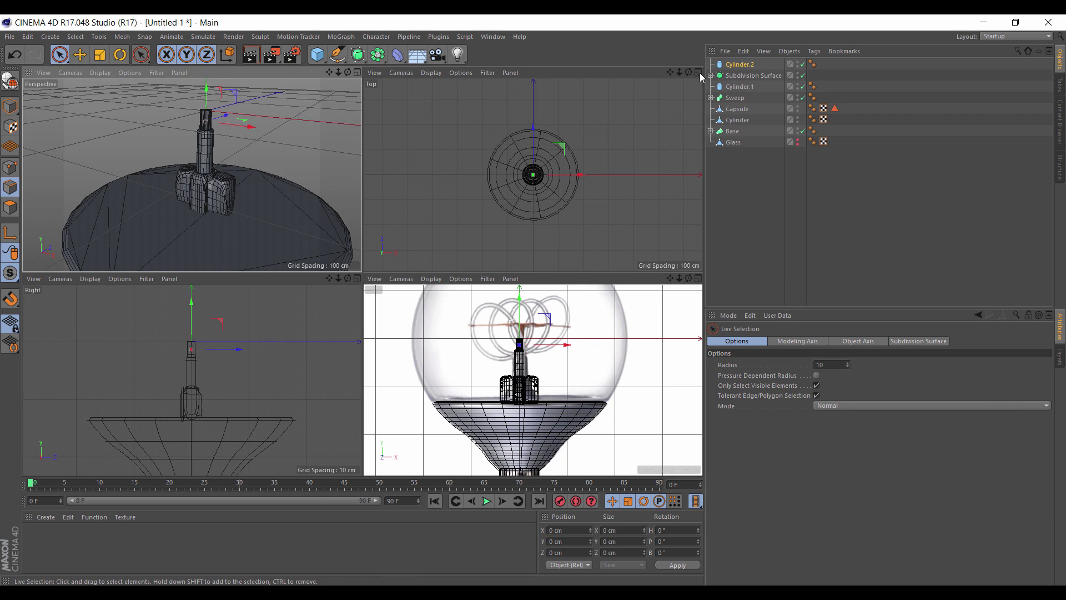
Raise the small cylinder above the support column and resize it to 5.05 cm radius and 54.2 cm height.
left_click_drag(519, 299, 519, 290)
left_click(739, 65)
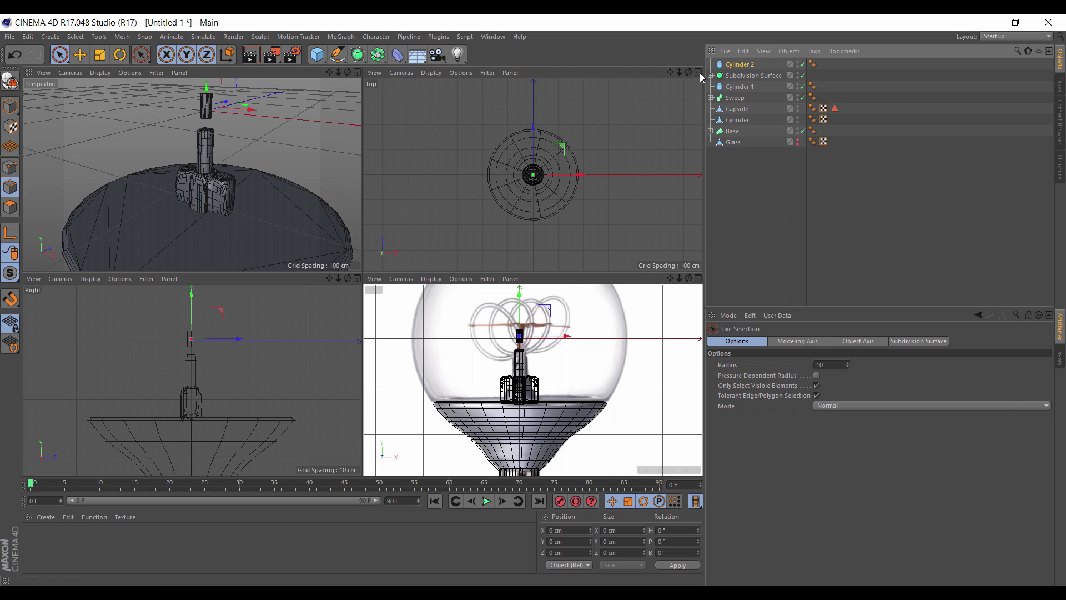
left_click(740, 64)
left_click(766, 341)
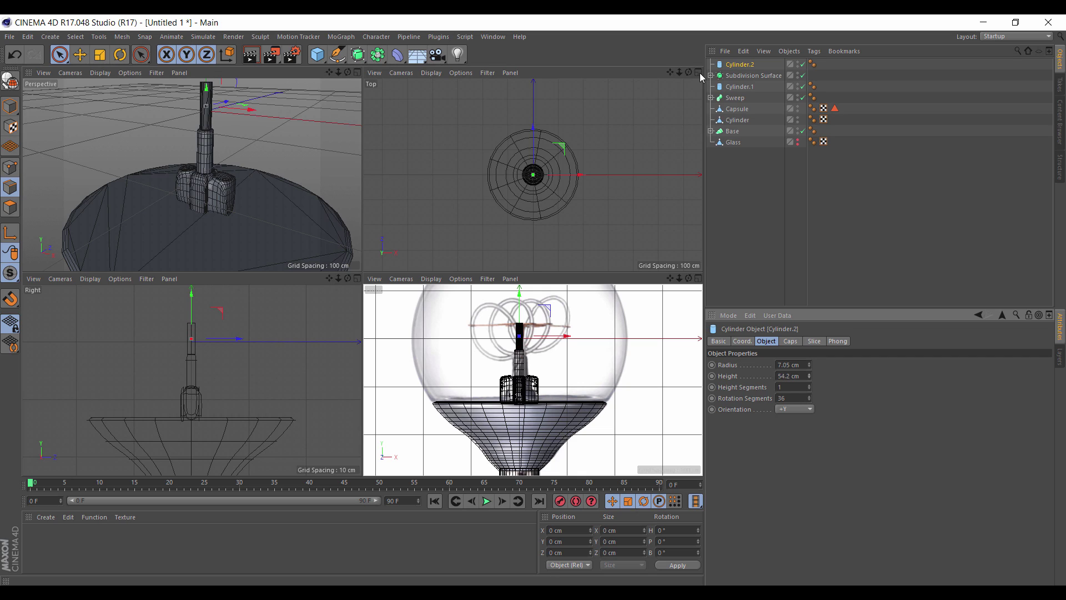
scroll(794, 364, "down", 2)
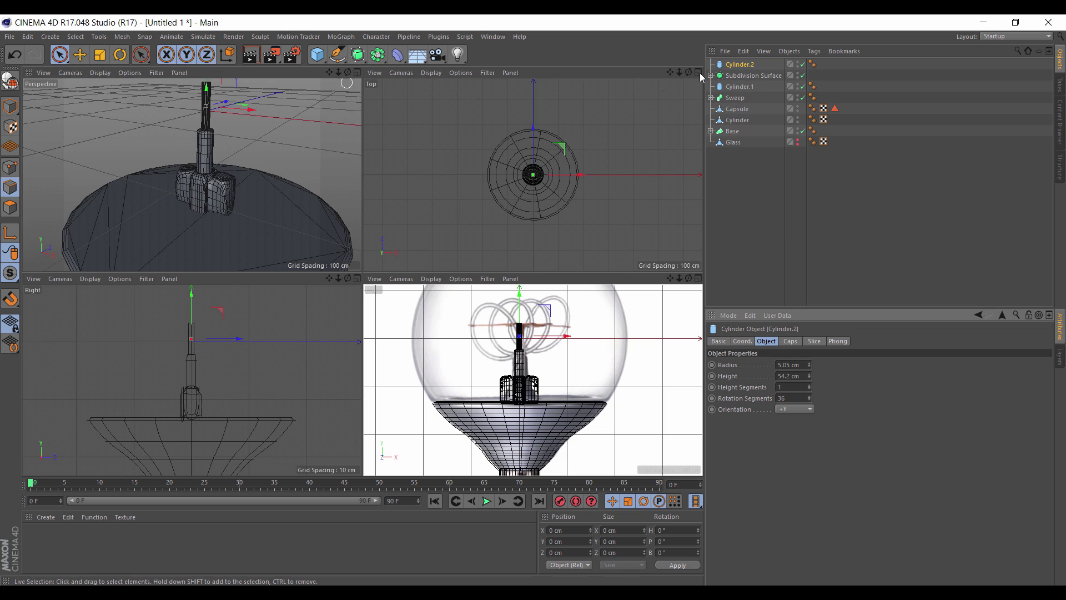
Add a cube centred on the thin cylinder and flatten its height to about 4.87 cm.
left_click_drag(348, 72, 193, 92)
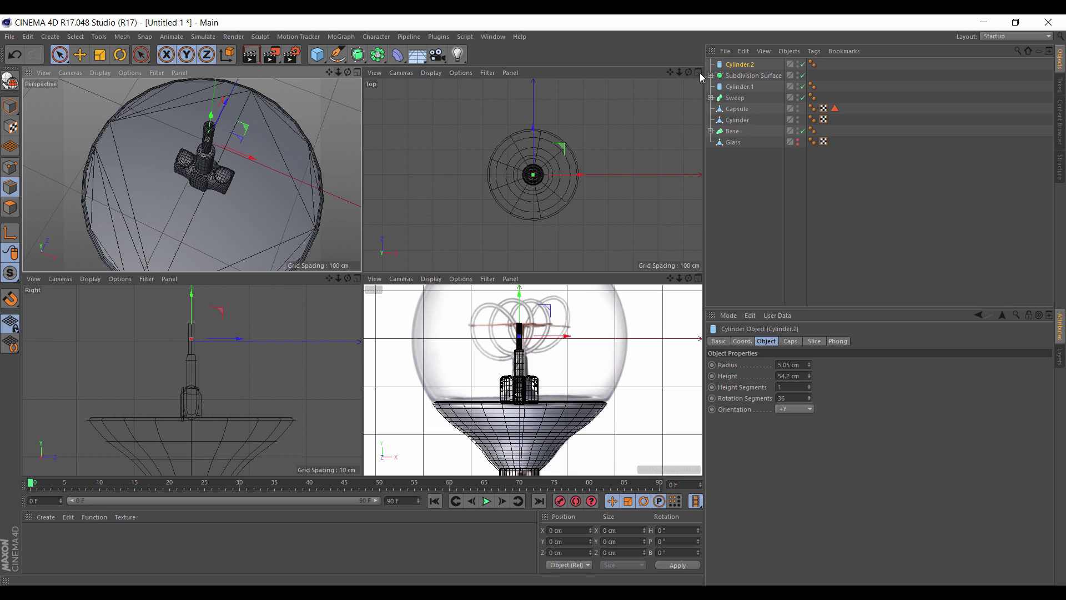
left_click(317, 55)
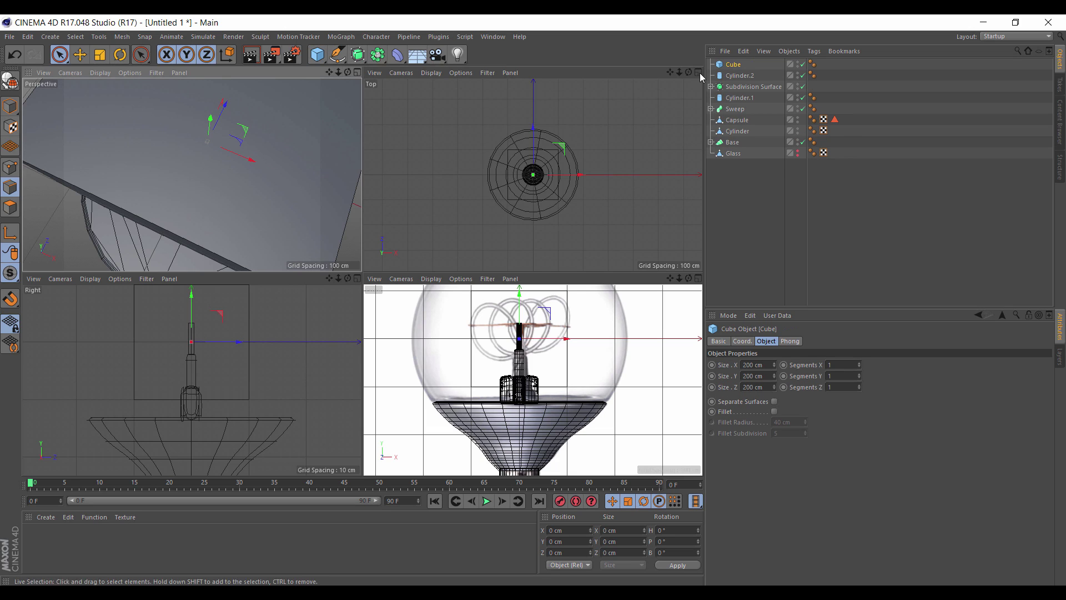
key("Down")
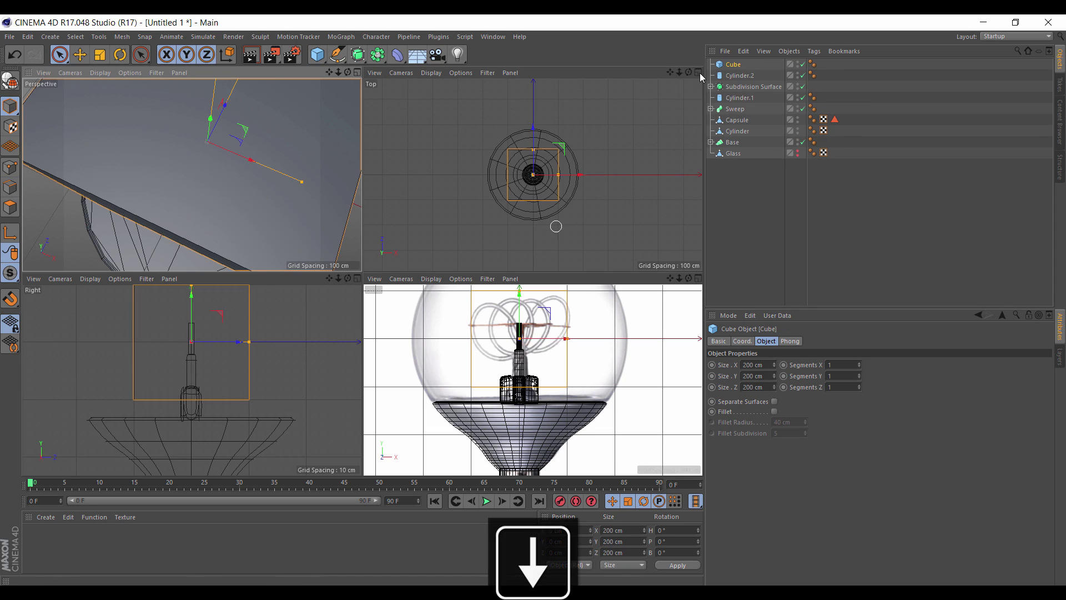
left_click_drag(519, 291, 519, 337)
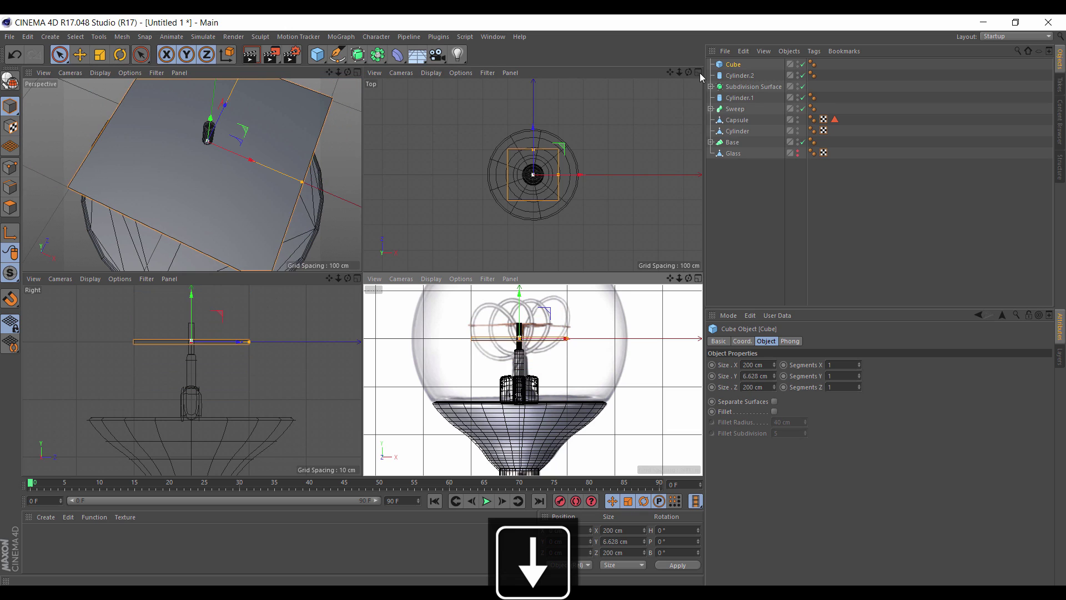
scroll(479, 311, "up", 5)
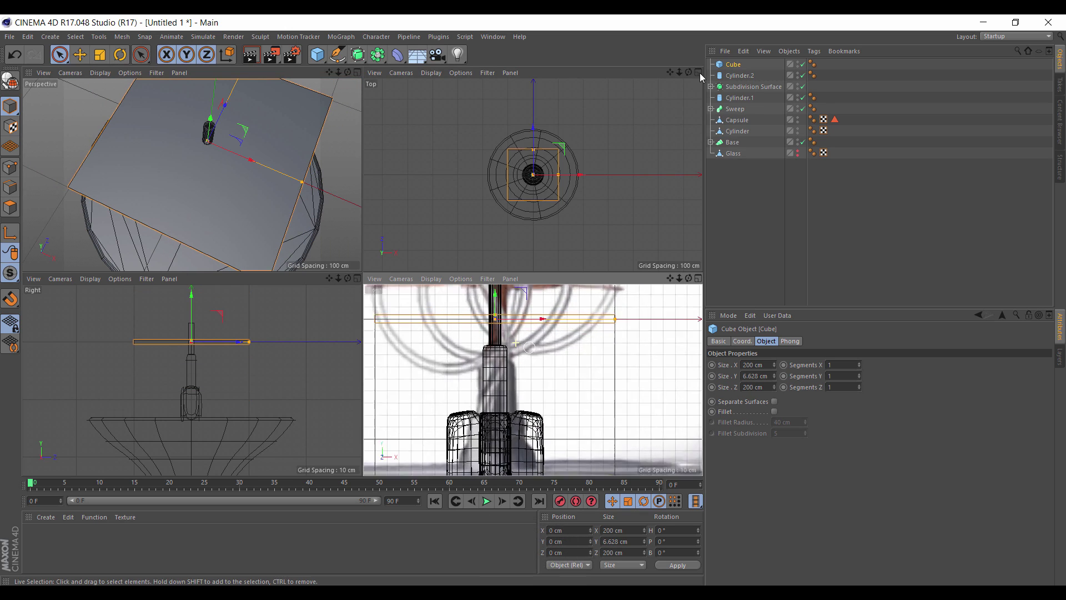
left_click_drag(670, 278, 724, 346)
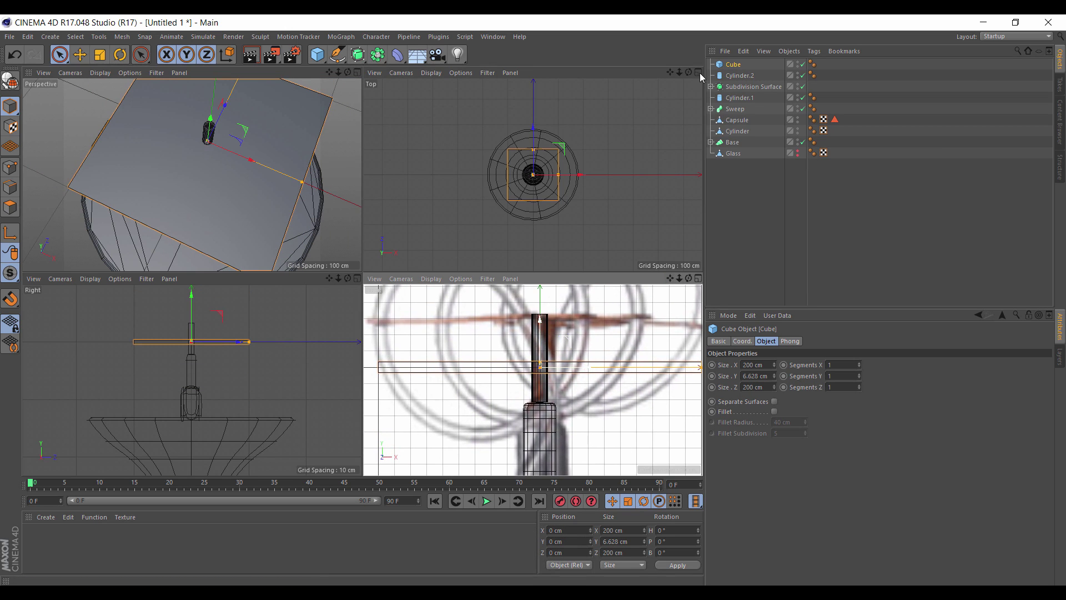
left_click_drag(540, 362, 540, 364)
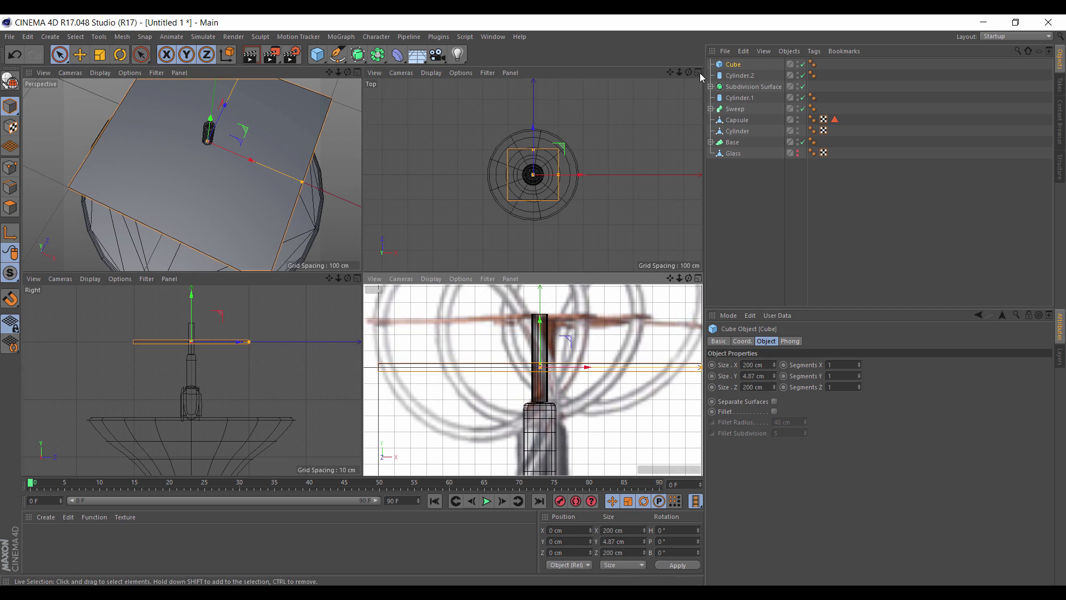
Raise the flat cube to the thin cylinder's tip and resize it into a bar about 214 cm long and 11 cm deep.
left_click_drag(678, 278, 656, 278)
left_click_drag(536, 327, 536, 295)
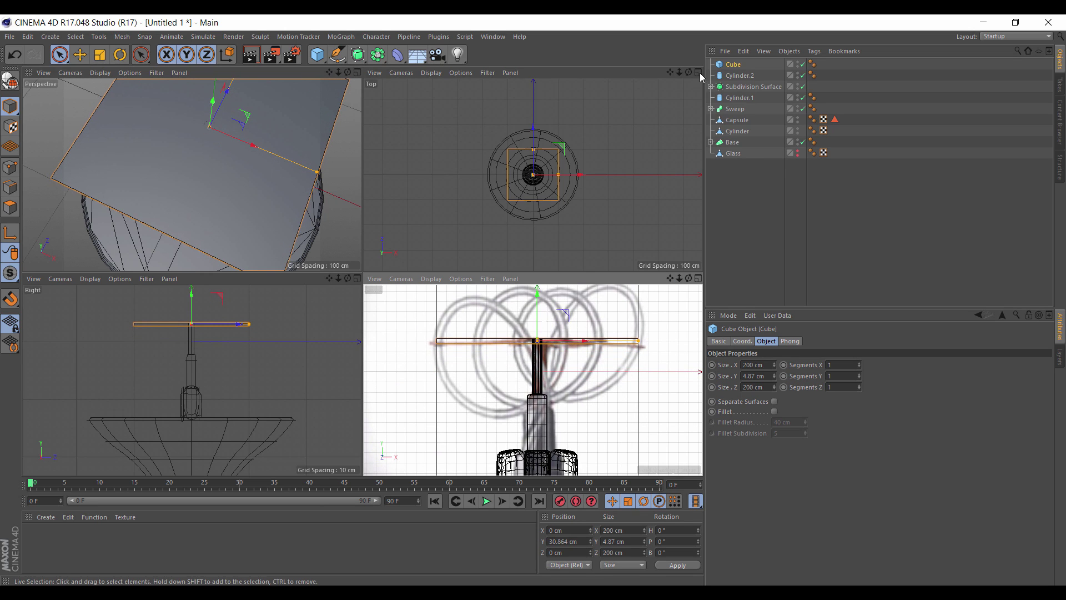
left_click_drag(638, 340, 645, 340)
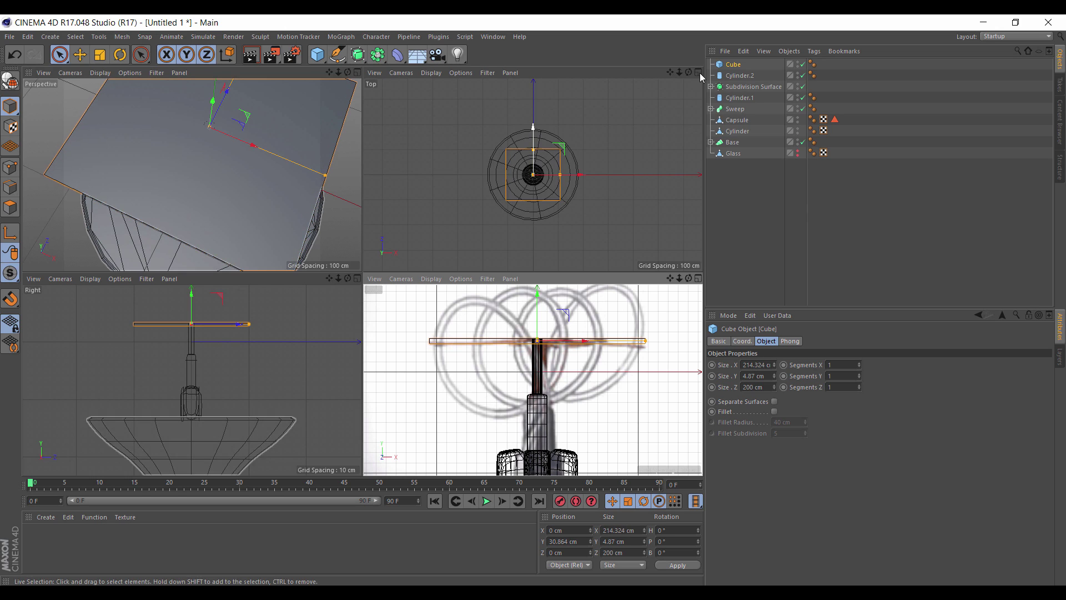
left_click_drag(533, 149, 533, 171)
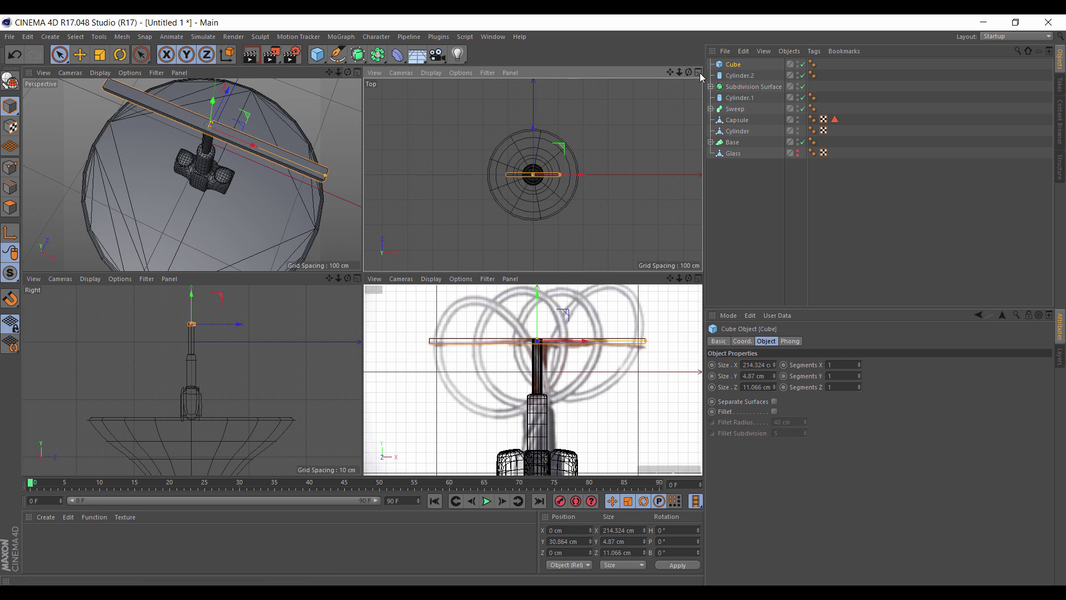
Thin the bar to about 3.5 cm and raise it to about 32 cm in Y, resting on the cylinder tip.
key("F1")
left_click_drag(361, 222, 425, 158, "alt")
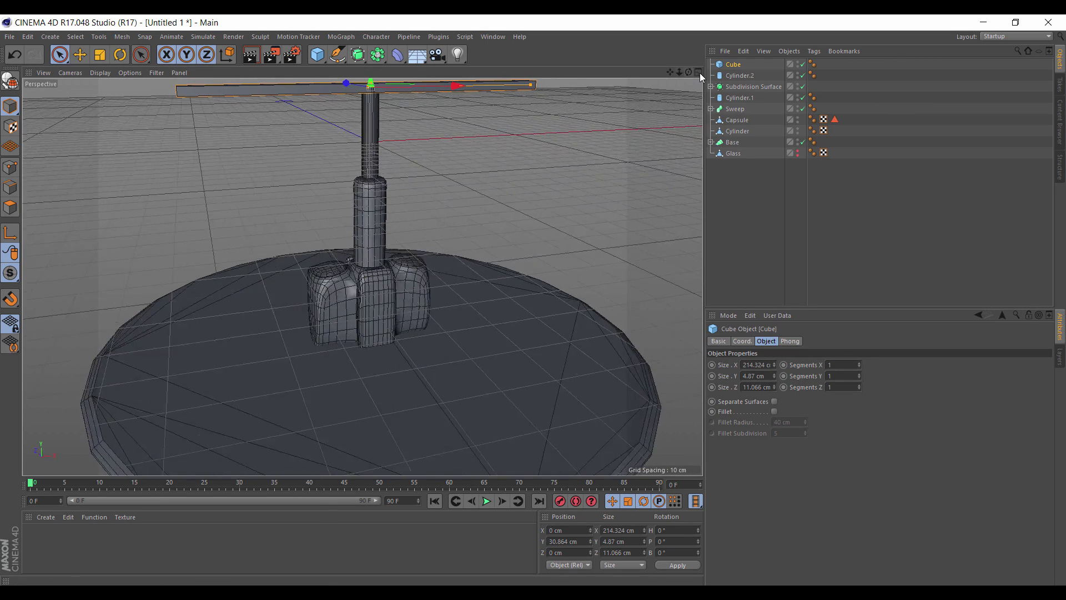
middle_click_drag(362, 167, 387, 283, "alt")
mouse_move(362, 277)
left_mouse_down("alt")
mouse_move(422, 366)
mouse_move(368, 286)
left_mouse_up("alt")
scroll(362, 277, "up", 5)
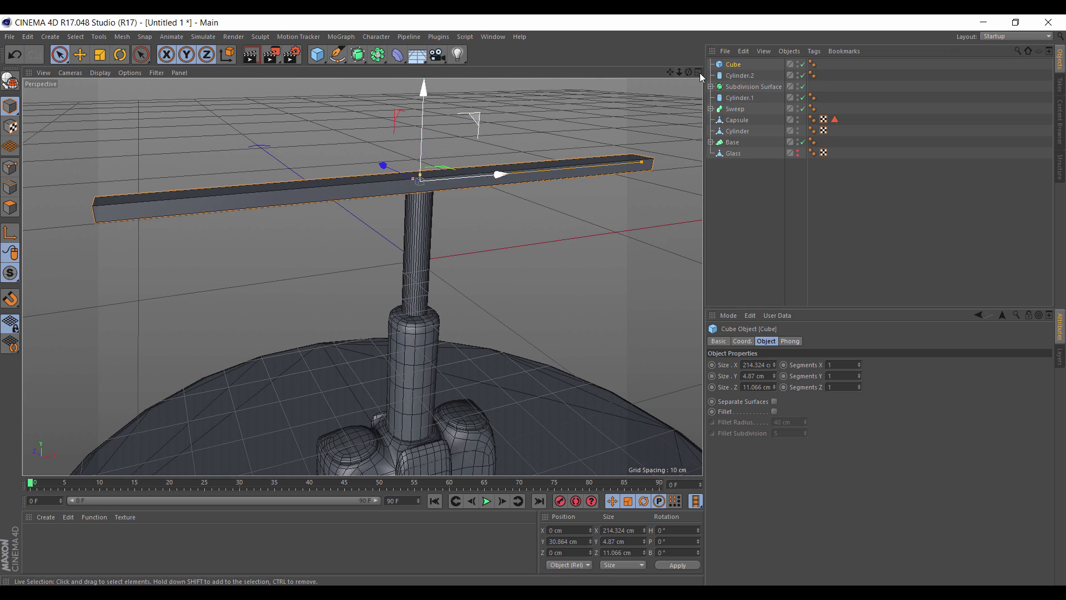
left_click_drag(420, 175, 420, 176)
left_click_drag(423, 94, 423, 91)
Duplicate the bar, resize the copy to a crossbar about 9.3 cm wide and 111 cm deep, and move it to the long bar's negative X end.
left_click_drag(362, 277, 374, 325, "alt")
left_click_drag(700, 77, 660, 74)
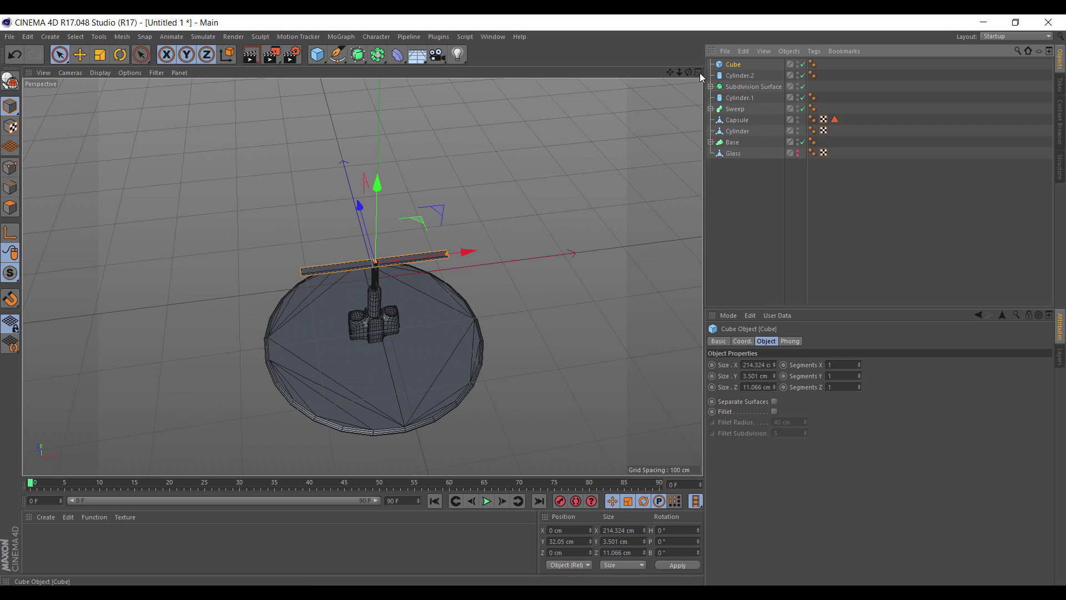
key("ctrl+c")
key("ctrl+v")
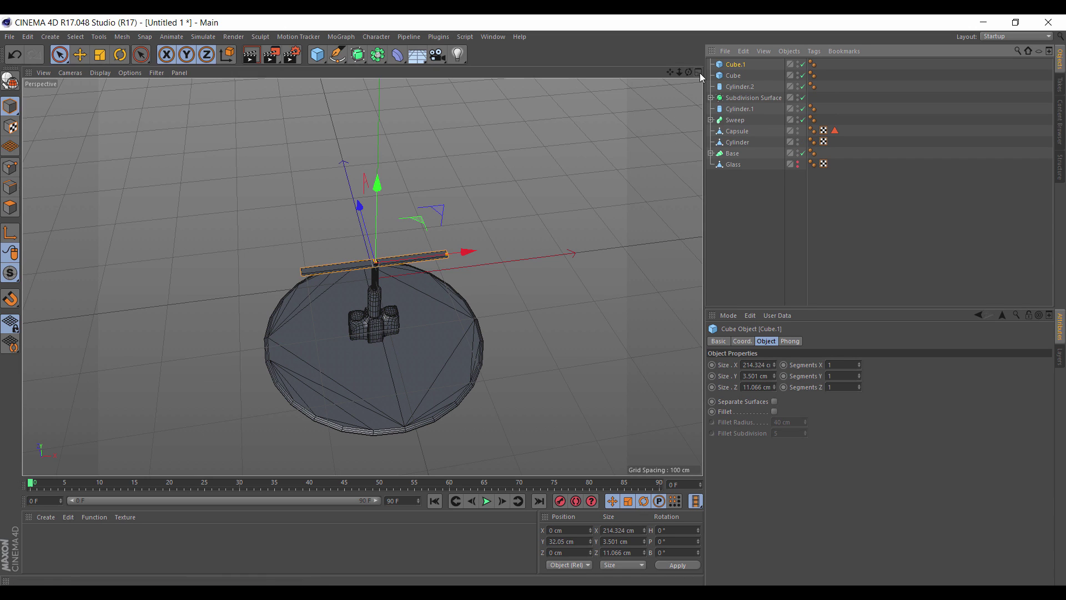
left_click_drag(774, 365, 774, 473)
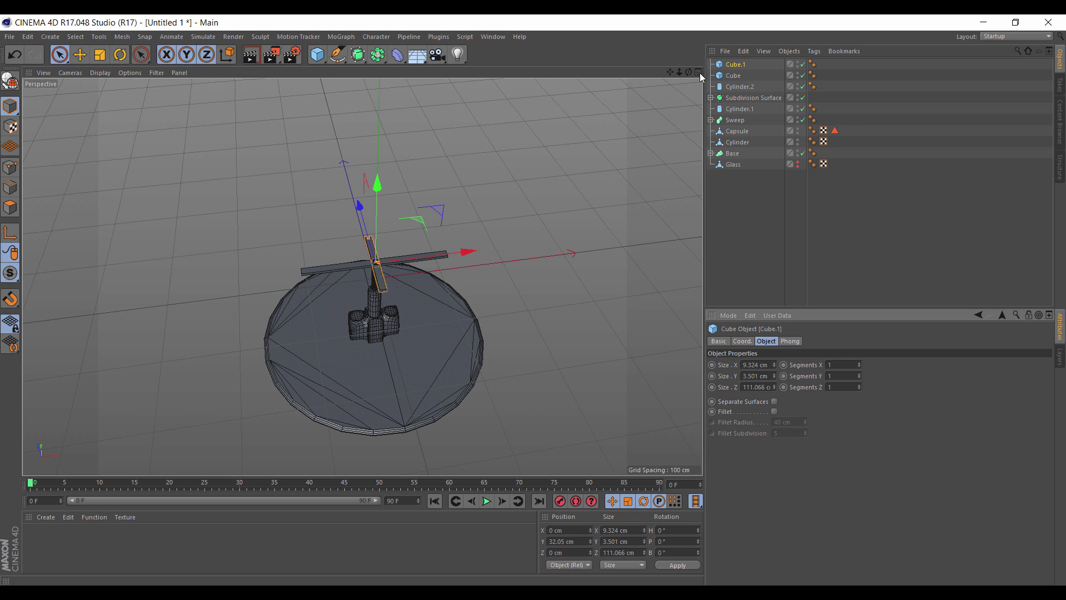
left_click_drag(467, 252, 400, 260)
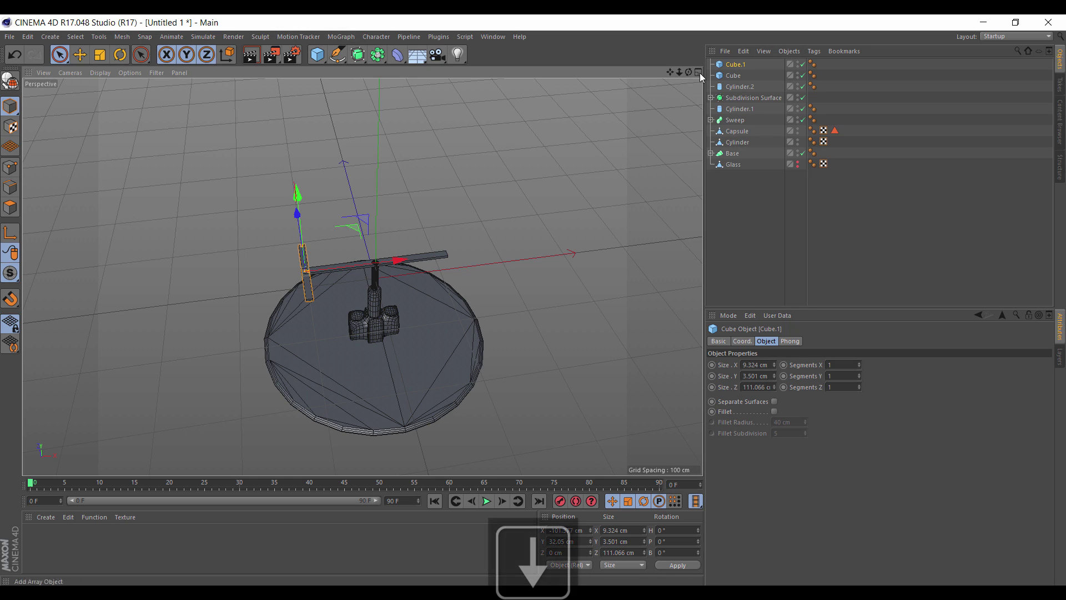
Put the crossbar into a MoGraph Cloner and set the per-step Y offset to 0 cm.
left_click(341, 37)
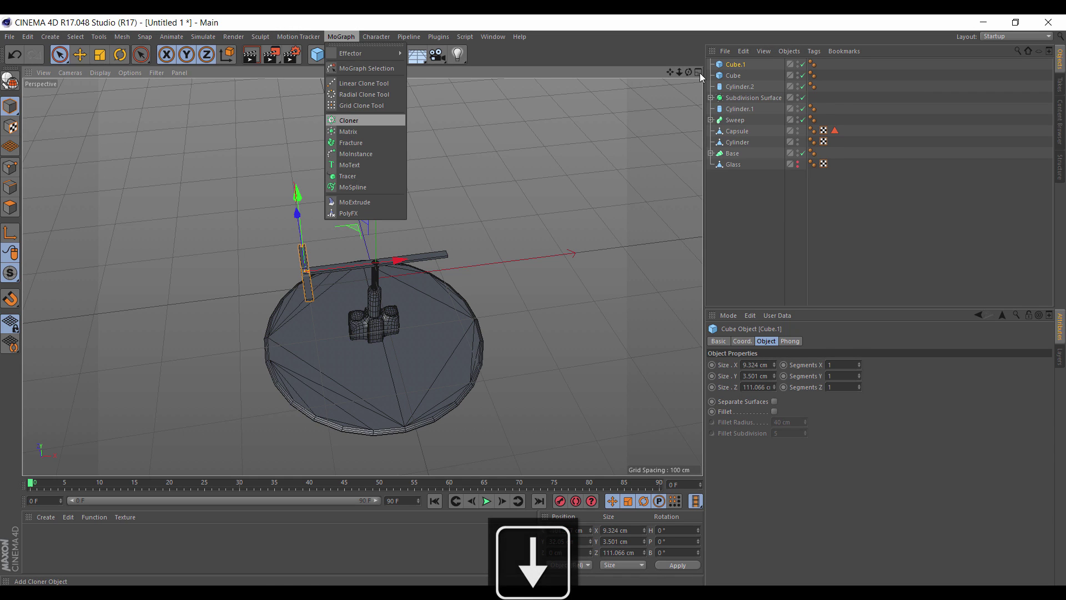
left_click(349, 120)
key("shift+Up")
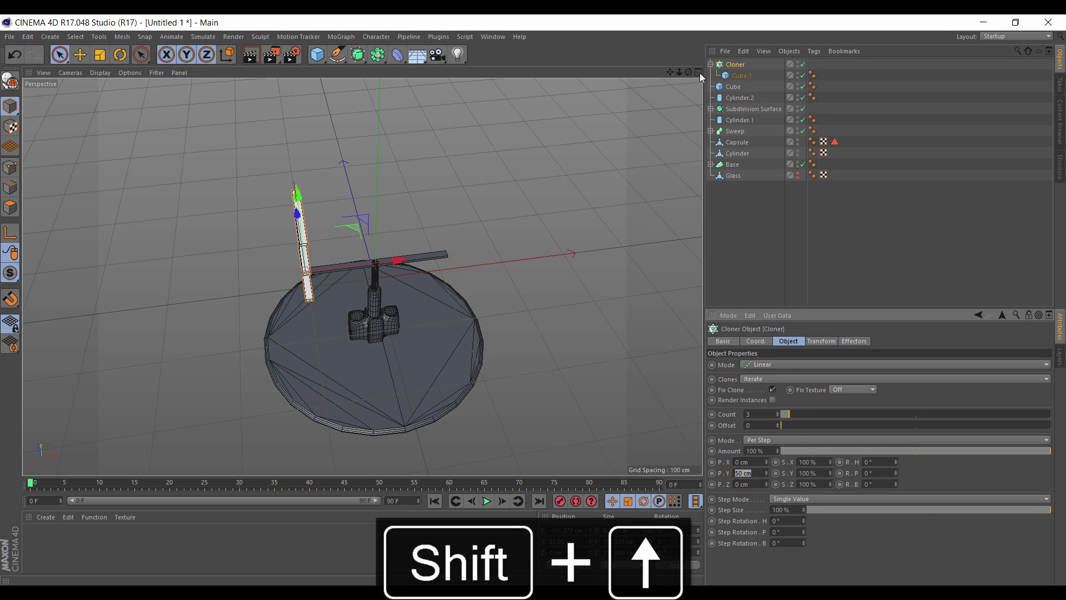
type("0")
key("Return")
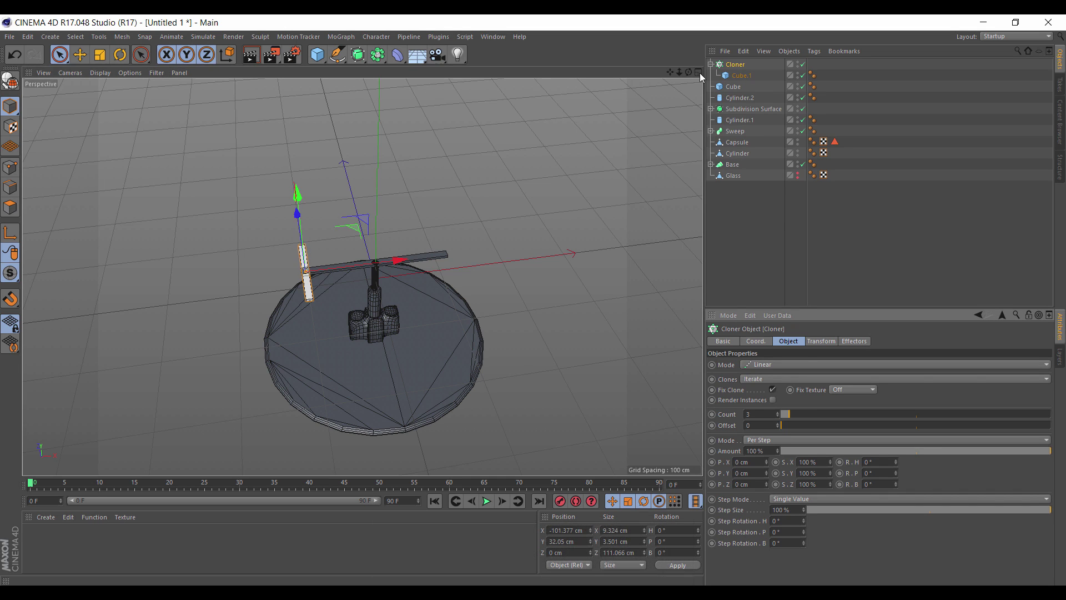
Set the cloner to 4 copies with a per-step X offset of 68 cm along the long bar.
left_click_drag(766, 462, 766, 430)
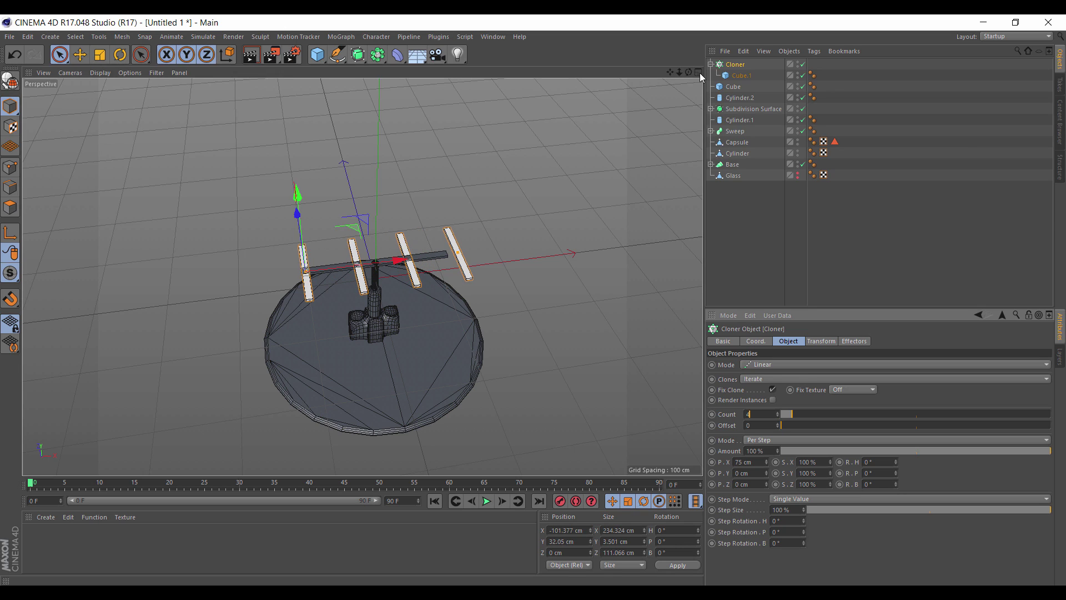
key("Down")
key("Down")
key("Down")
key("Down")
key("Down")
key("Down")
key("Down")
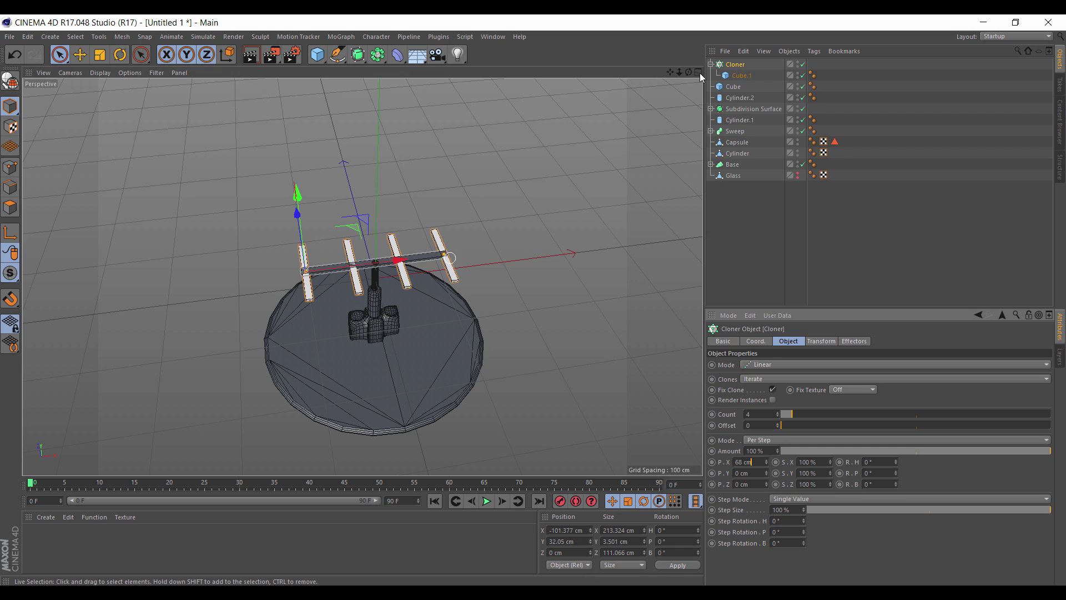
Shift the cloner to about -102.65 cm in X so the first crossbar lines up with the long bar's end.
scroll(285, 278, "up", 10)
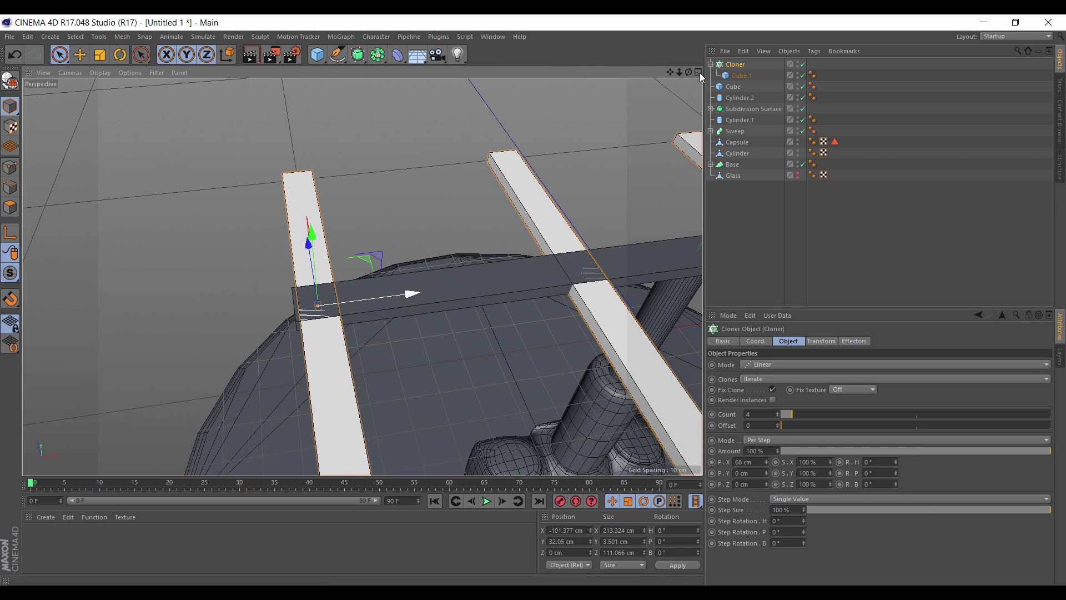
left_click_drag(412, 294, 405, 294)
key("Return")
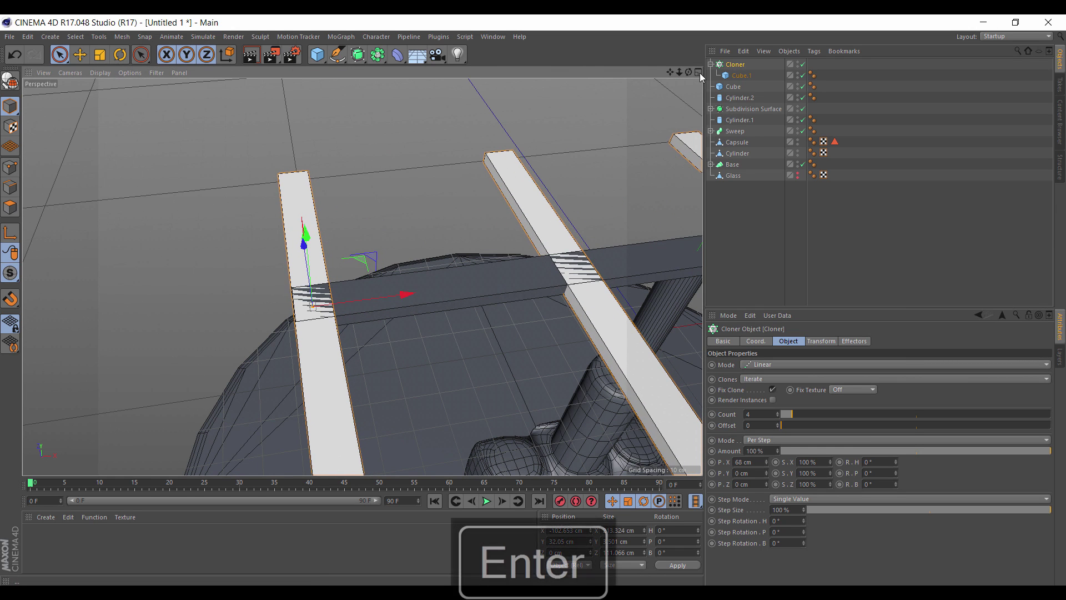
Fine-tune the cloner's per-step X offset to 68.5 cm so the last crossbar lines up with the far end of the bar.
middle_click_drag(667, 250, 386, 269, "alt")
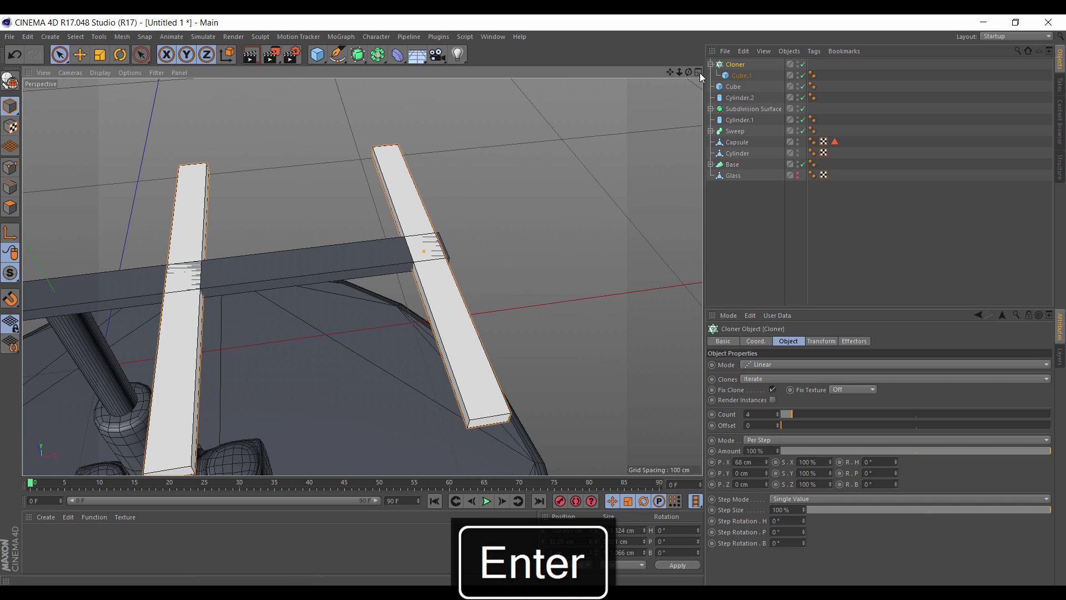
key("Return")
key("Up")
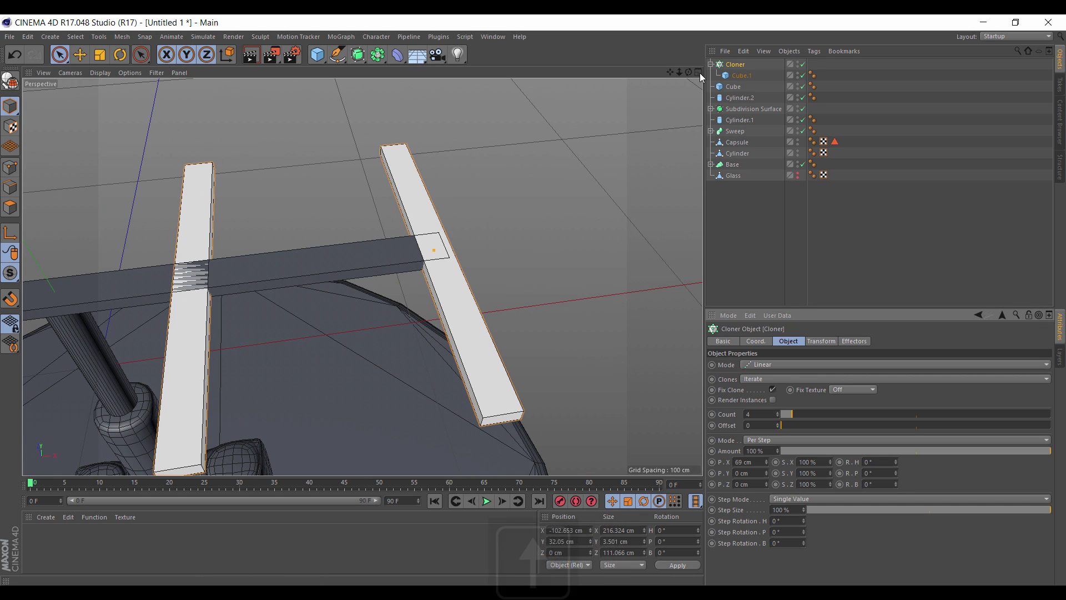
key("Down")
key("BackSpace")
key("BackSpace")
key("BackSpace")
key("BackSpace")
key("BackSpace")
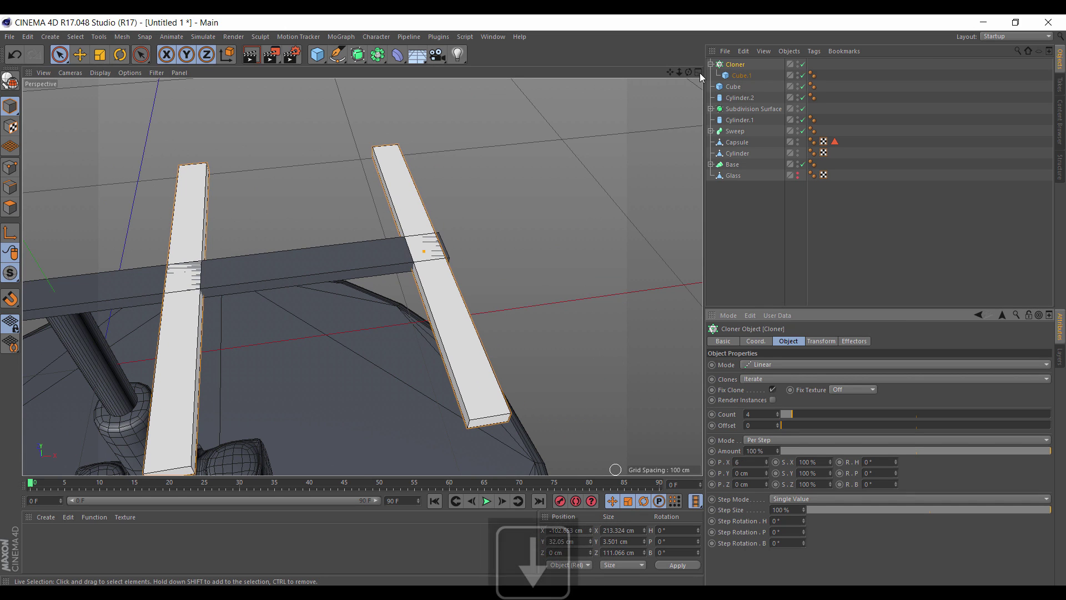
type("68.5")
key("Return")
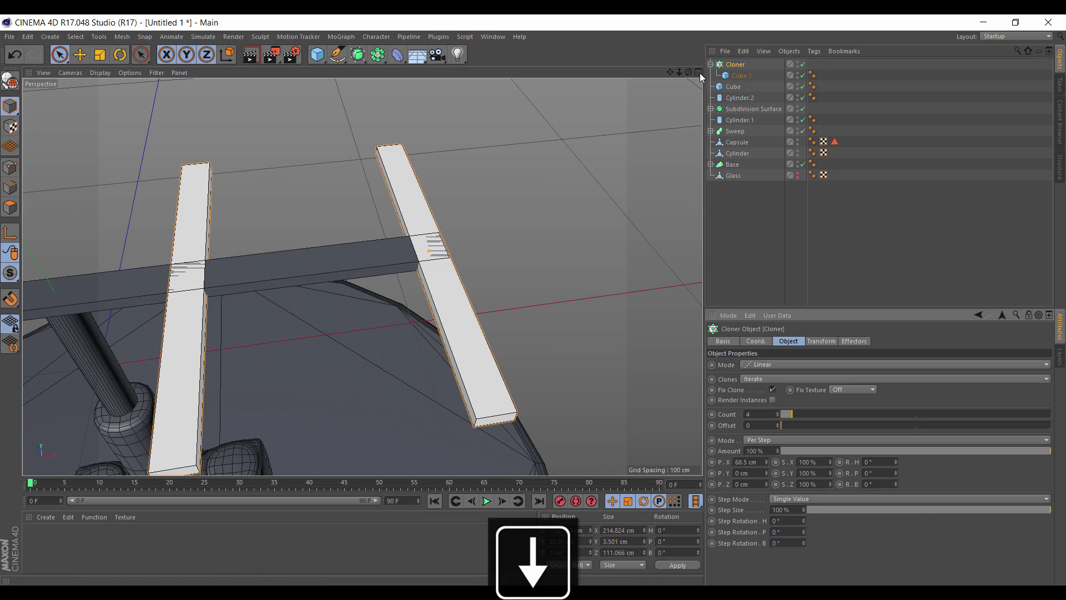
Inspect the four crossbars from several angles, temporarily showing the glass bulb to check how they fit inside it.
right_click_drag(700, 76, 700, 78, "alt")
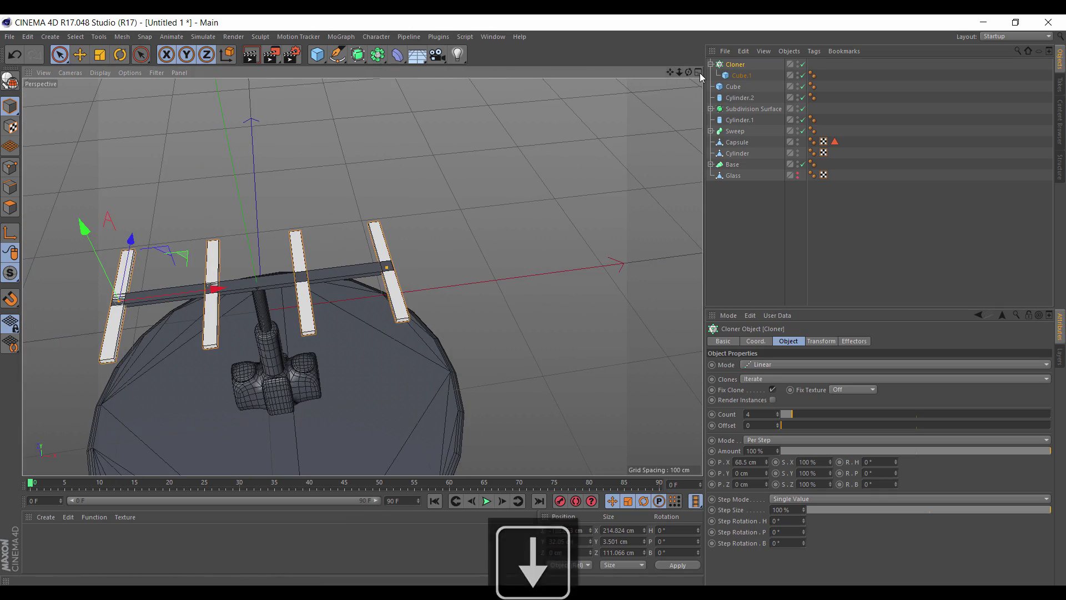
middle_click_drag(701, 78, 700, 74, "alt")
left_click_drag(700, 74, 700, 74, "alt")
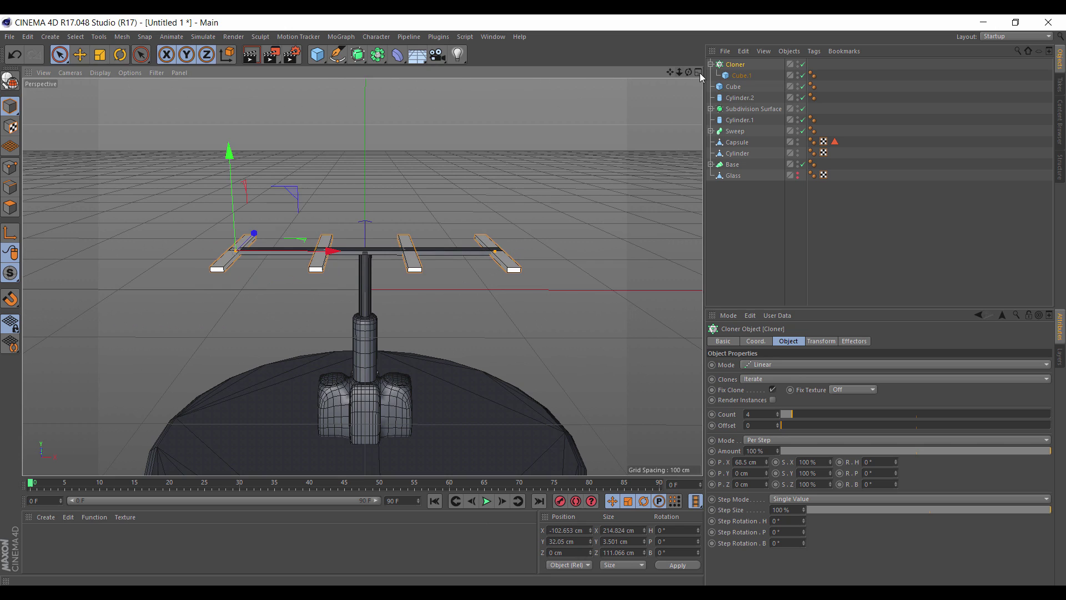
right_click_drag(700, 76, 701, 77, "alt")
left_click(797, 175, "alt")
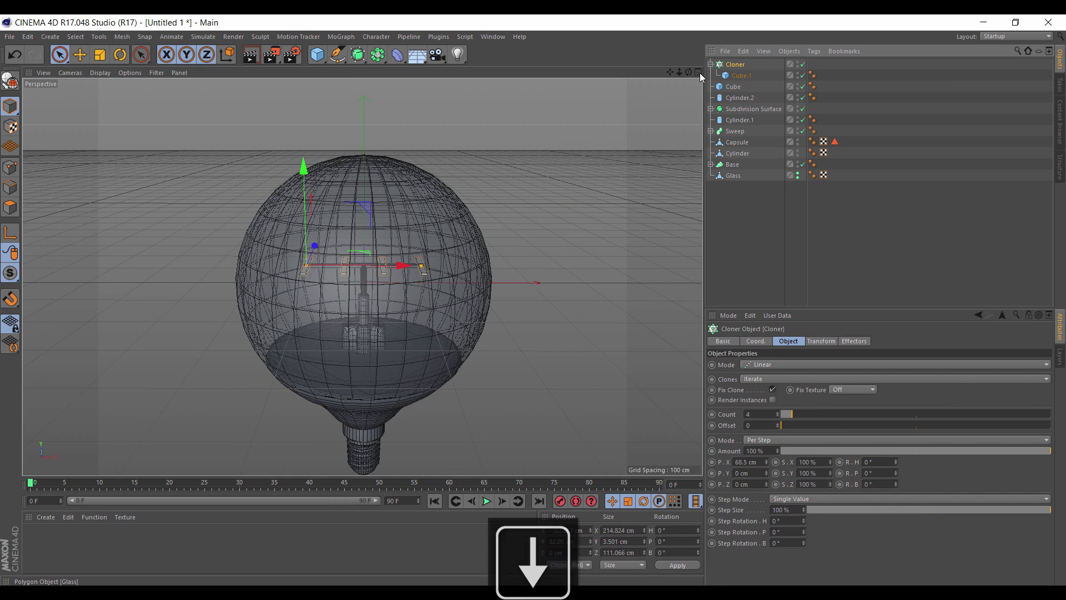
key("Return")
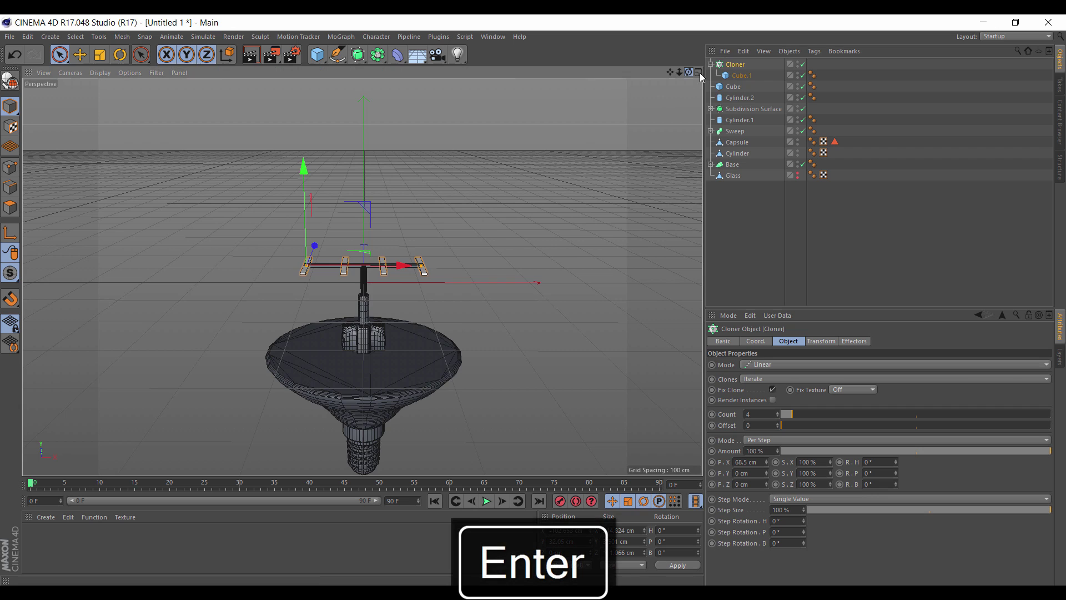
left_click_drag(701, 77, 700, 77, "alt")
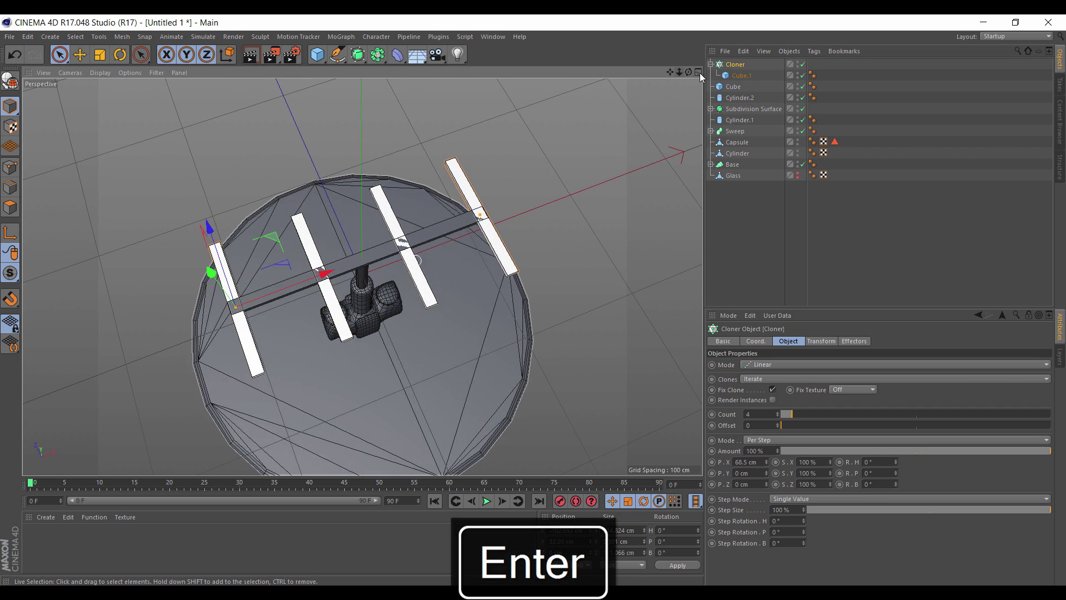
Shorten the cloned crossbars by setting the source cube's Z size to 101.066 cm, and deselect it.
left_click(741, 76)
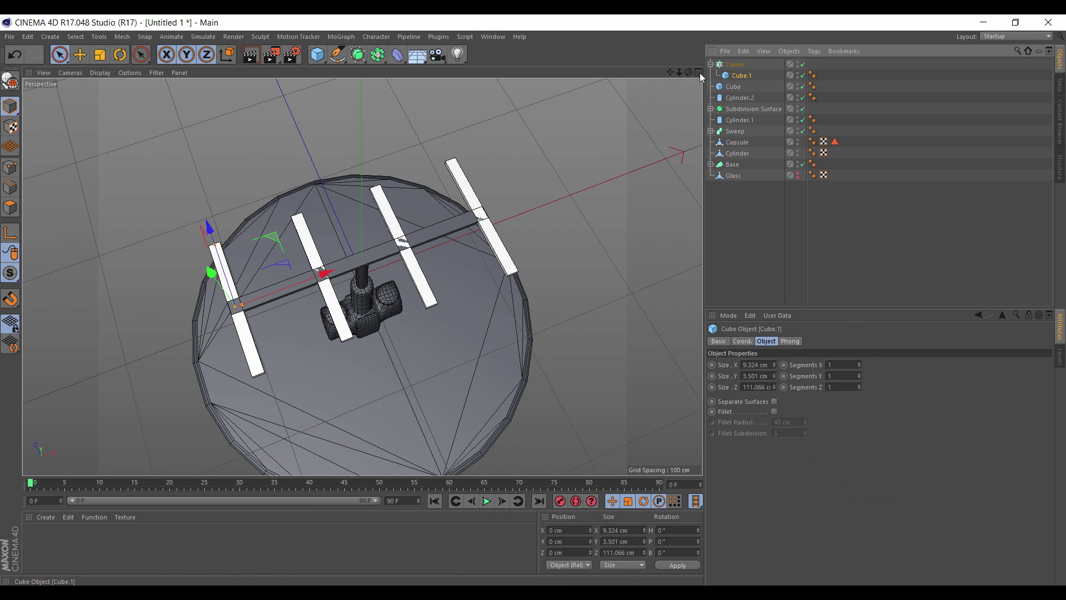
left_click(760, 387)
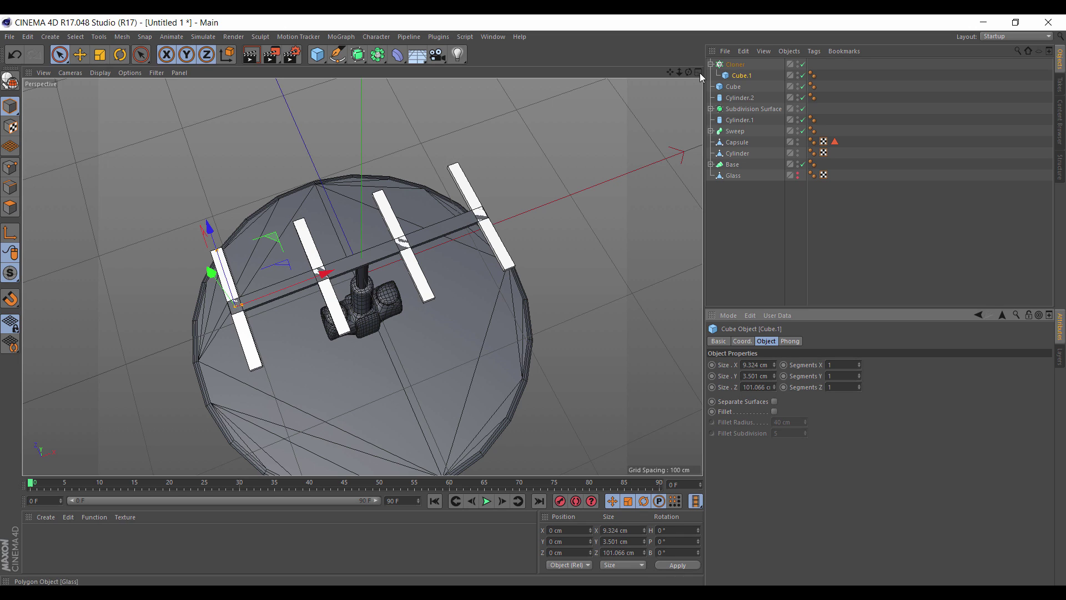
left_click(749, 222)
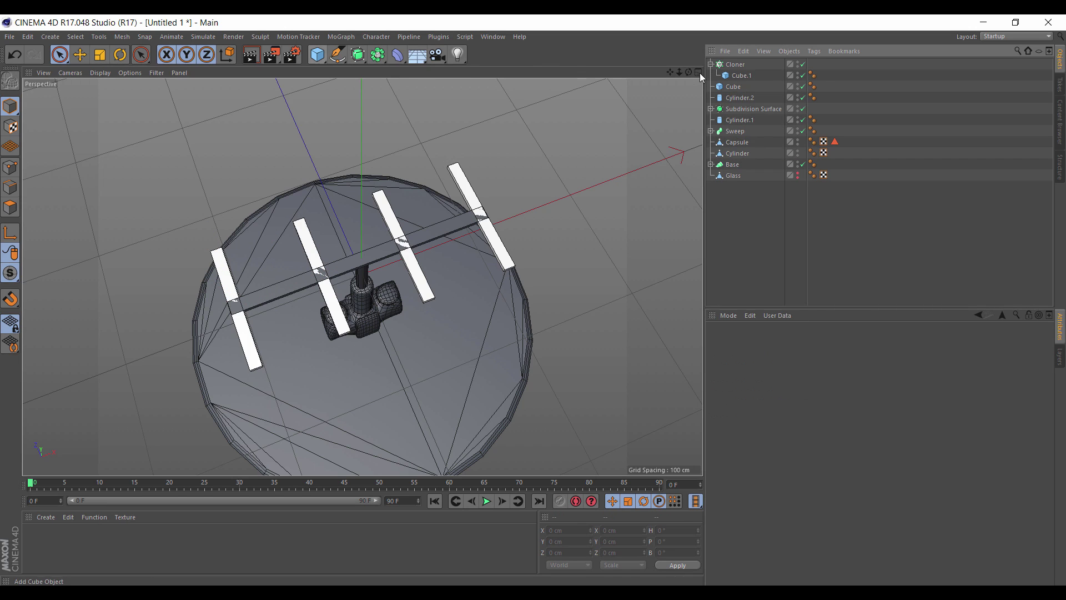
Add a tube primitive and scale it down uniformly to about 28.4 cm wide and 7.1 cm high.
left_click(317, 55)
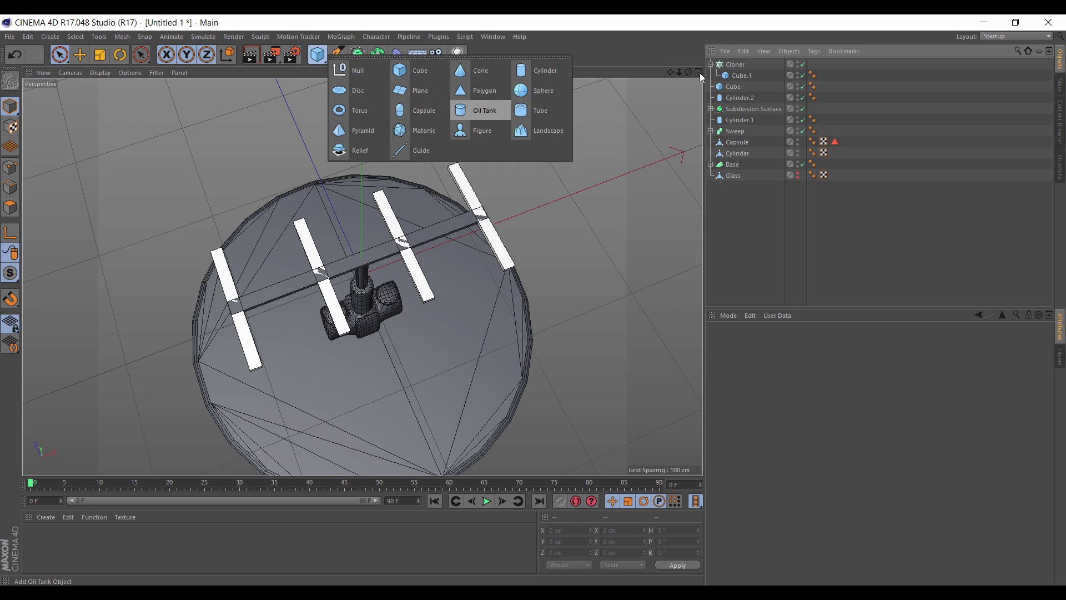
left_click(540, 110)
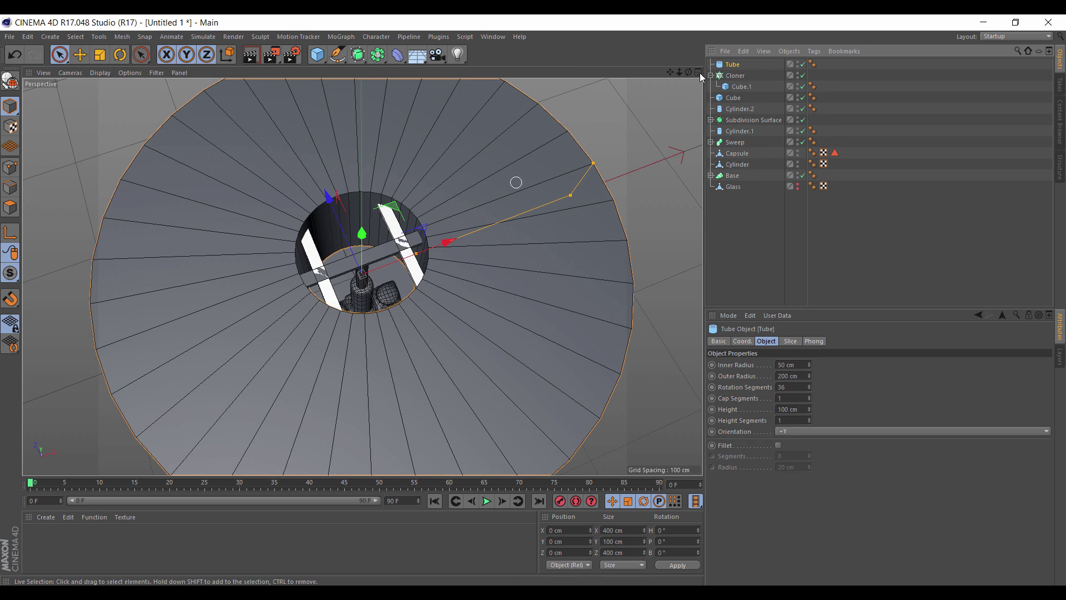
key("t")
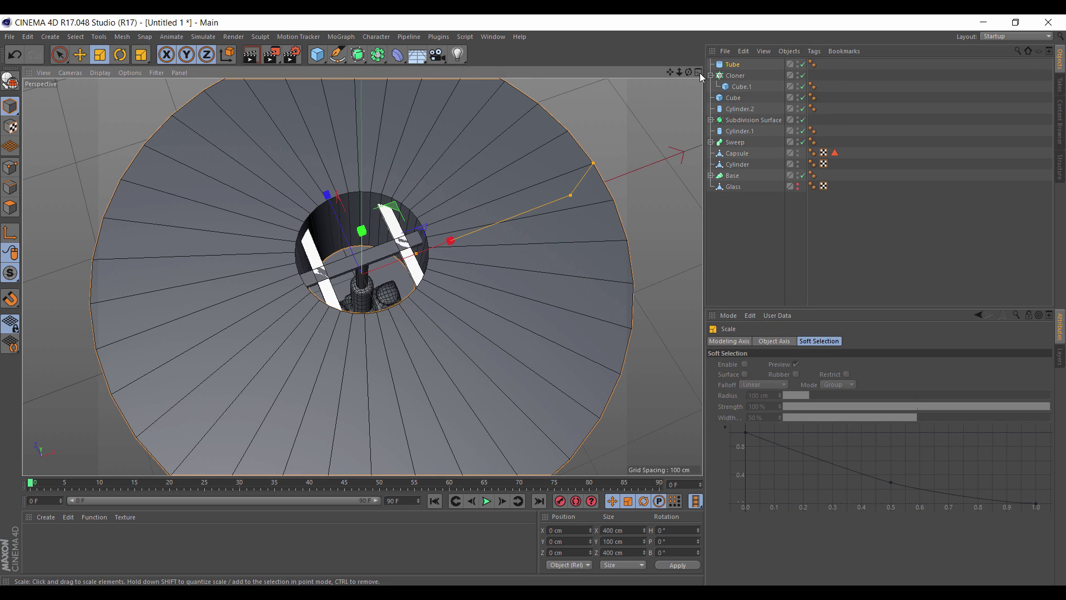
left_click_drag(555, 336, 365, 337)
key("space")
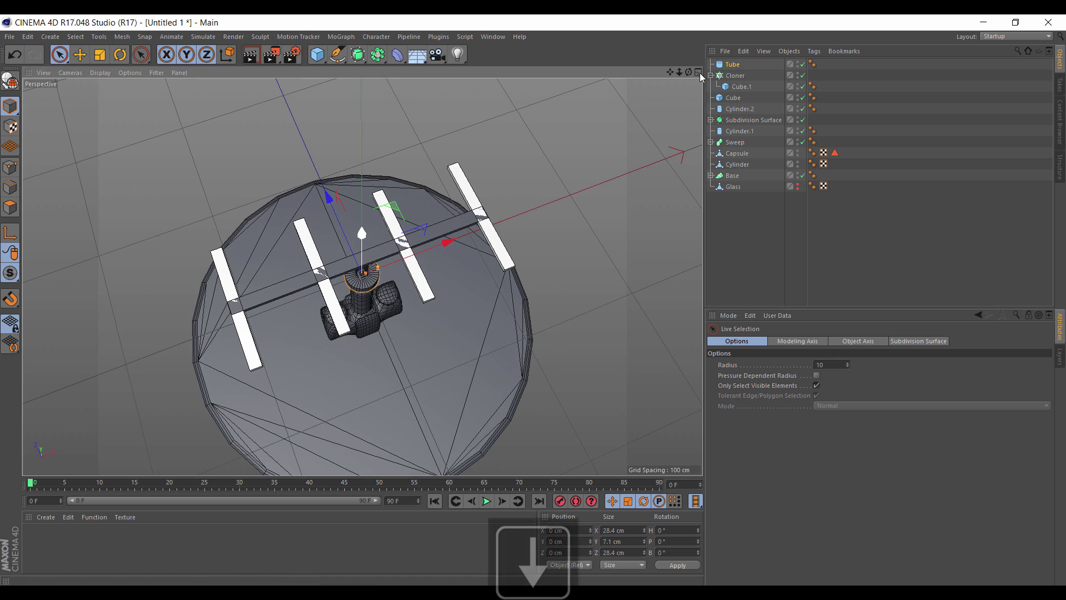
Raise the tube along Y to about 31.6 cm, up to the level of the crossbars.
left_click_drag(361, 233, 362, 215)
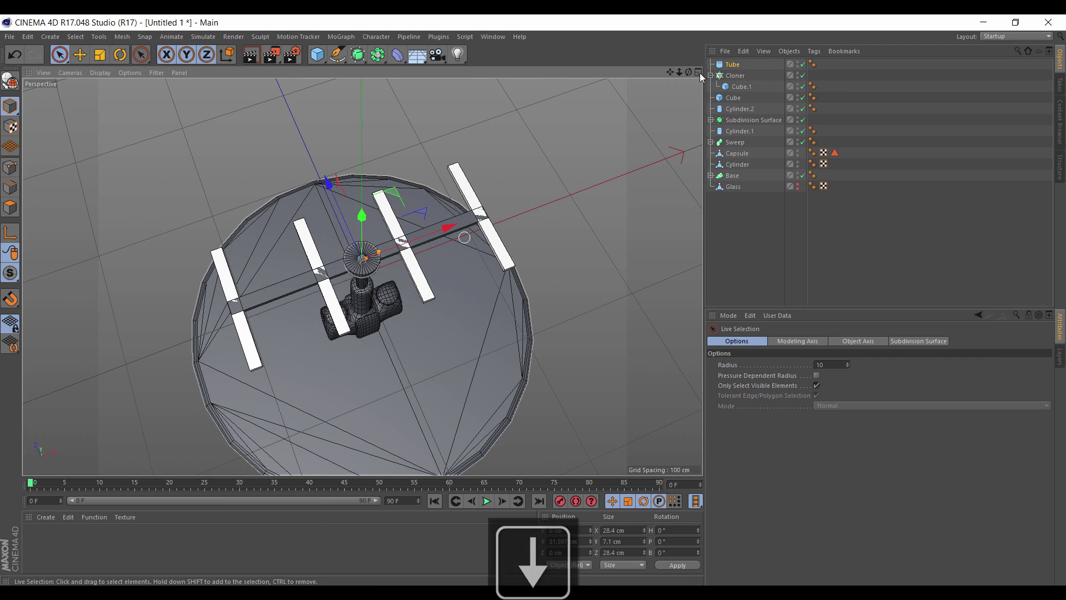
right_click_drag(287, 343, 517, 222, "alt")
middle_click_drag(517, 222, 412, 271, "alt")
key("h")
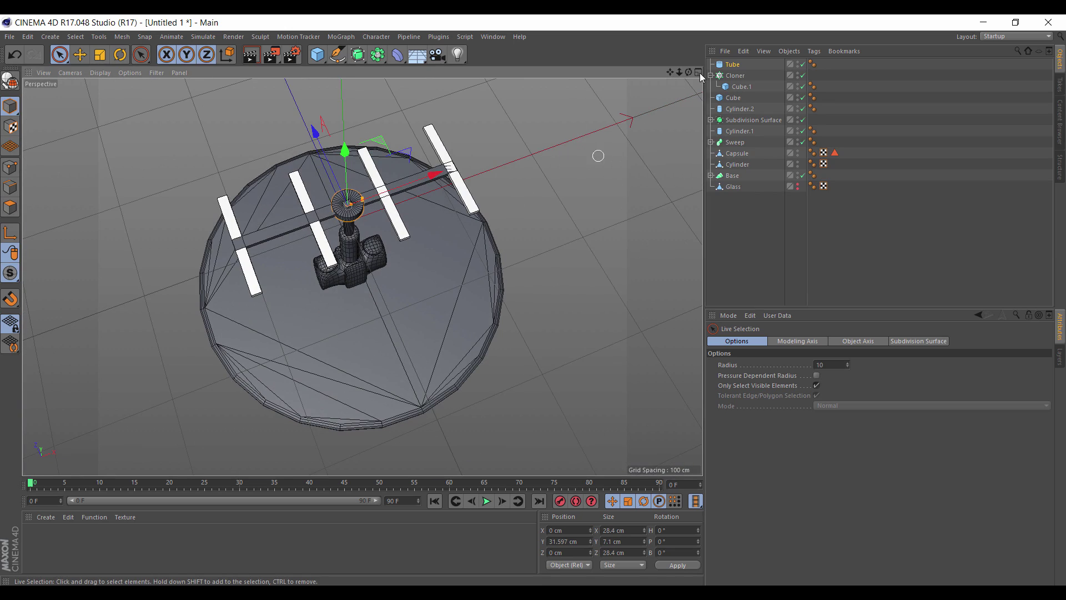
Place the tube inside a new MoGraph cloner and set the cloner's mode to Grid Array.
left_click(342, 37)
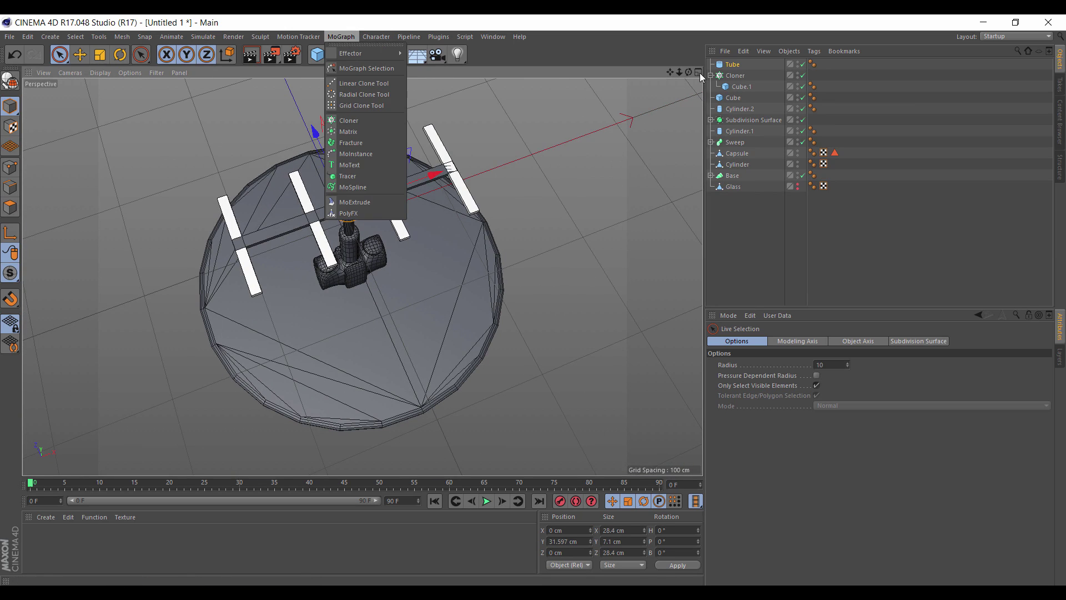
left_click(348, 120, "alt")
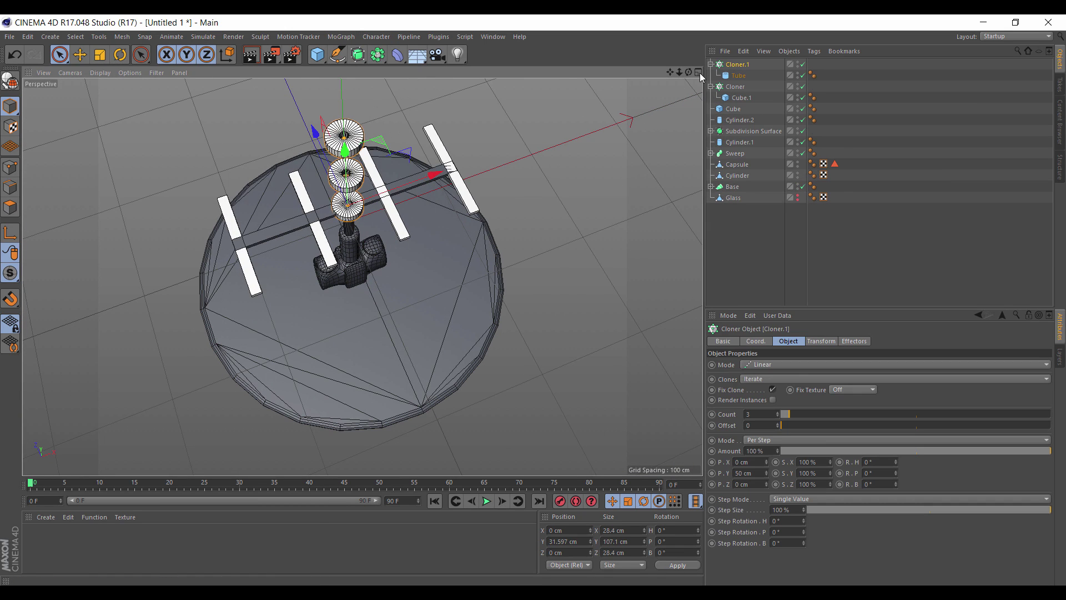
left_click(777, 364)
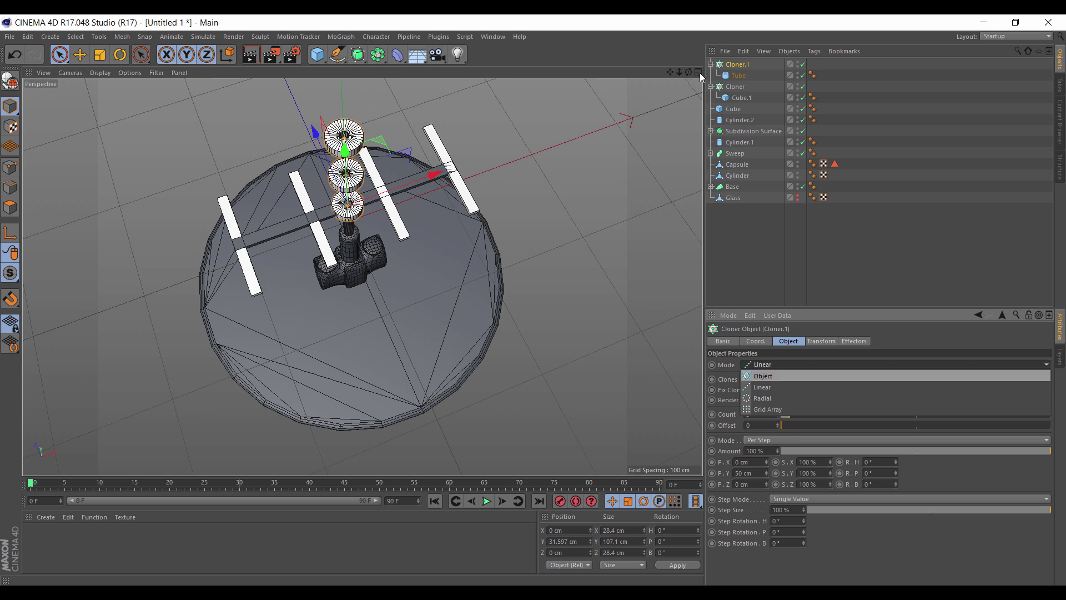
left_click(768, 409)
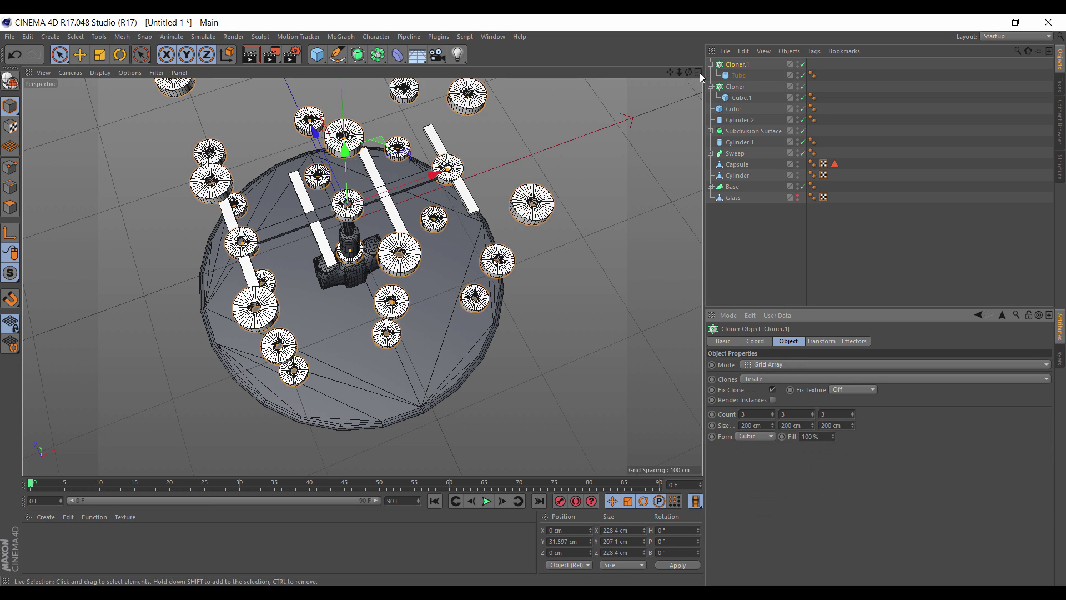
Set the tube cloner's grid count to 4 in X, 1 in Y and 2 in Z.
left_click_drag(688, 72, 701, 78)
left_click(812, 416)
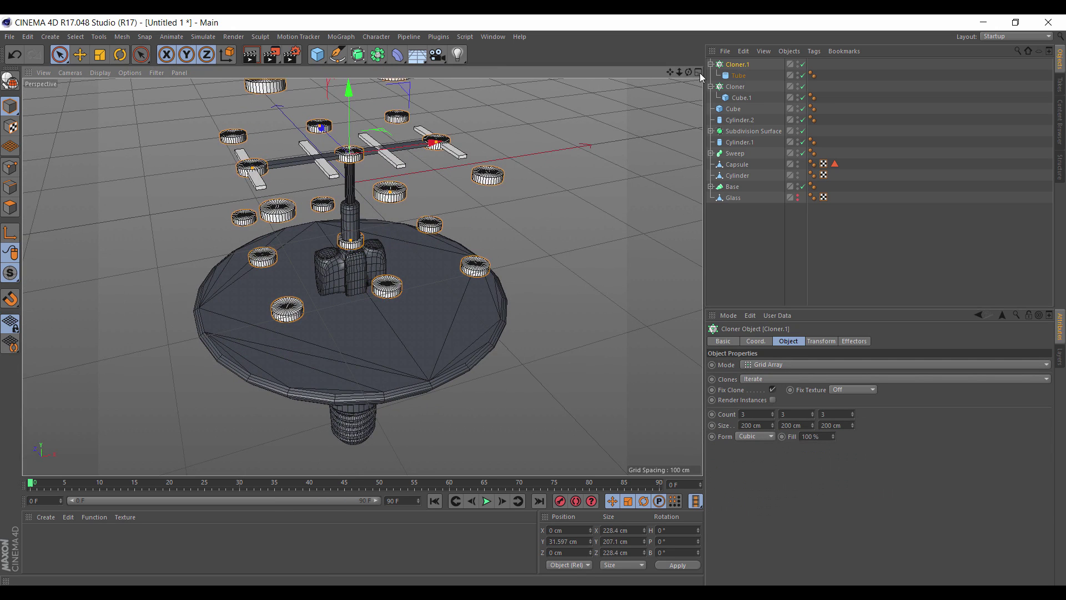
key("Down")
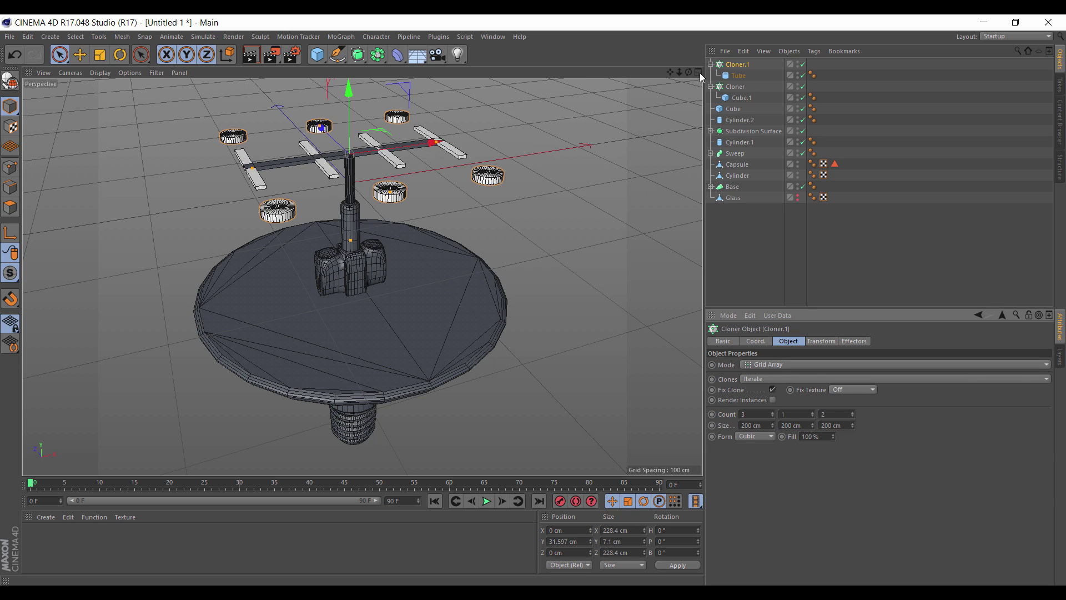
type("4")
key("Return")
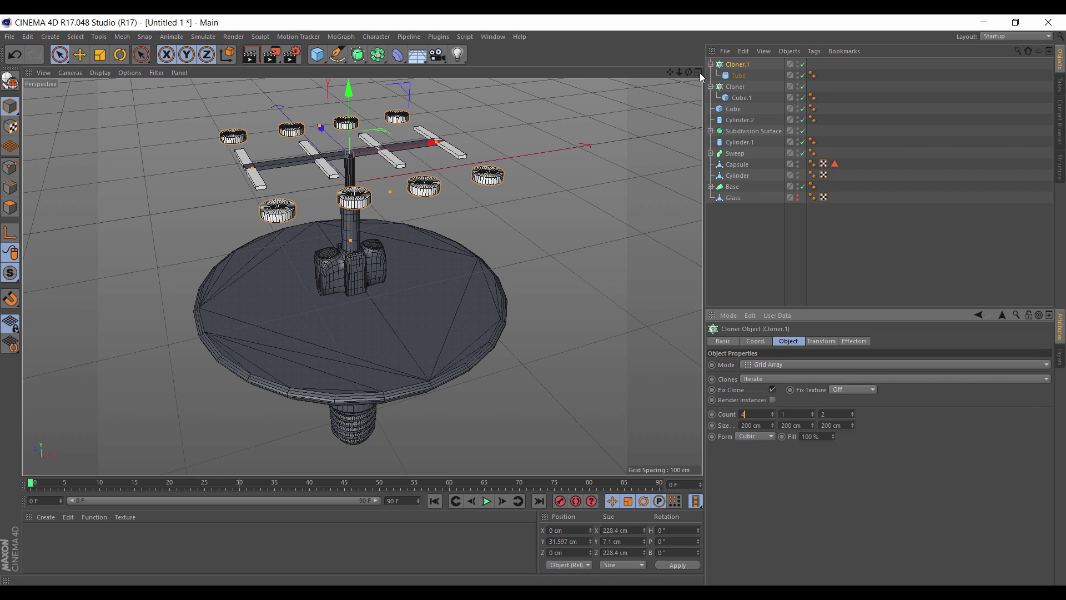
Reduce the tube grid's Z size to 115.746 cm so the two rows meet the crossbar ends.
mouse_move(689, 72)
left_mouse_down()
mouse_move(686, 124)
mouse_move(701, 77)
left_mouse_up()
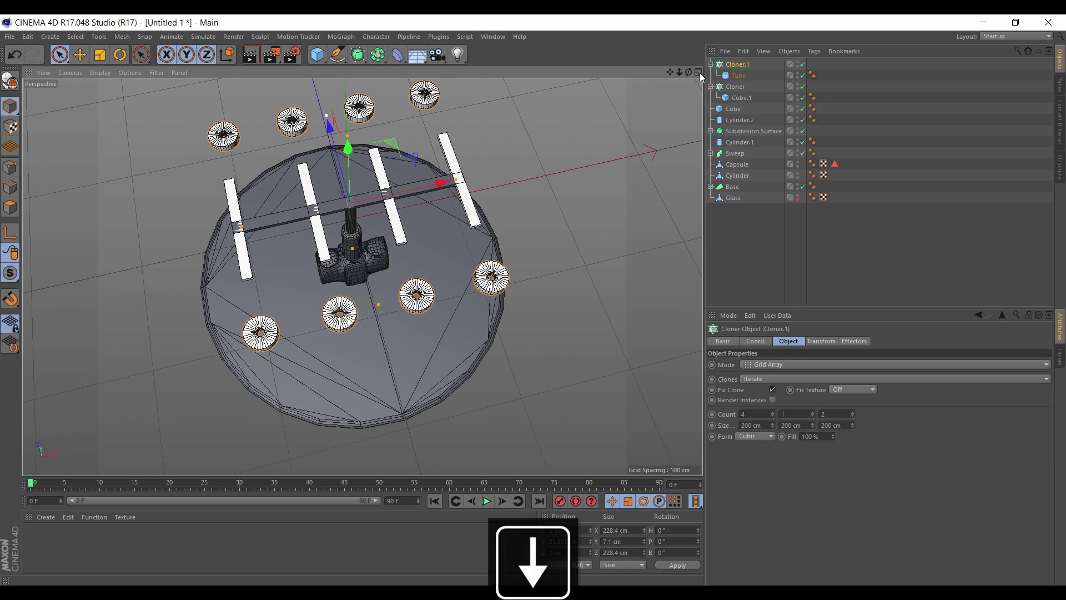
left_click_drag(326, 115, 335, 149)
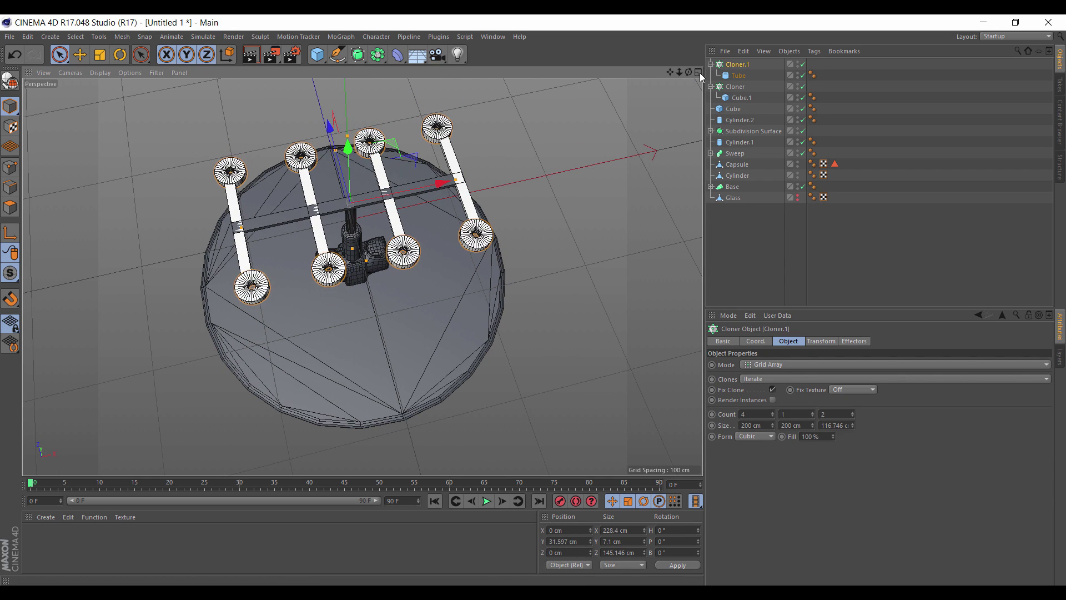
left_click(832, 426)
key("Down")
key("Up")
key("Down")
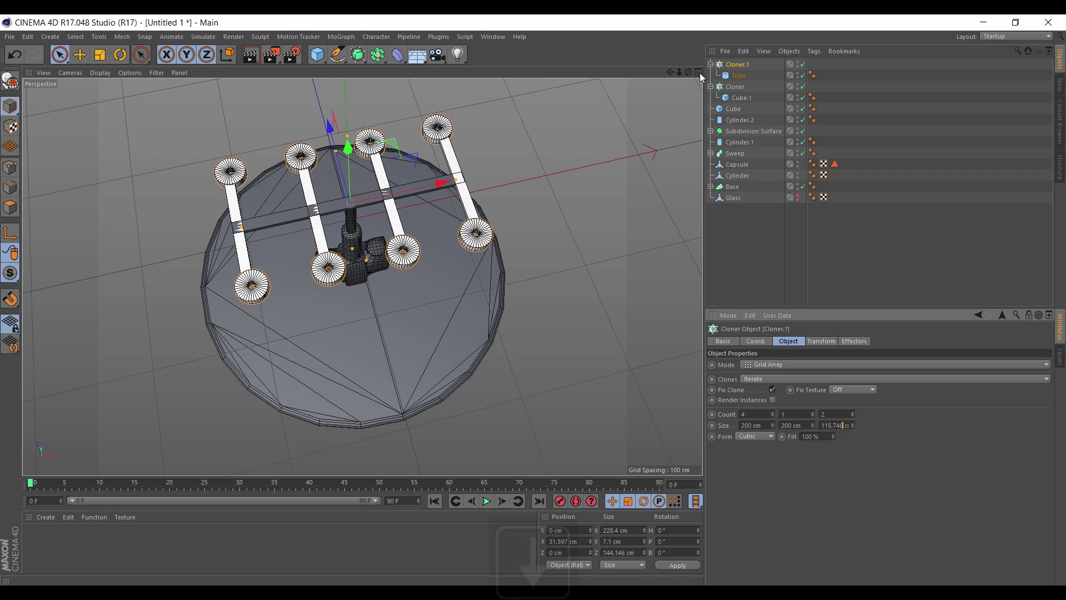
key("Up")
key("Down")
Increase the tube grid's X size to 207 cm to line the tubes up with the four crossbars.
left_click(754, 426)
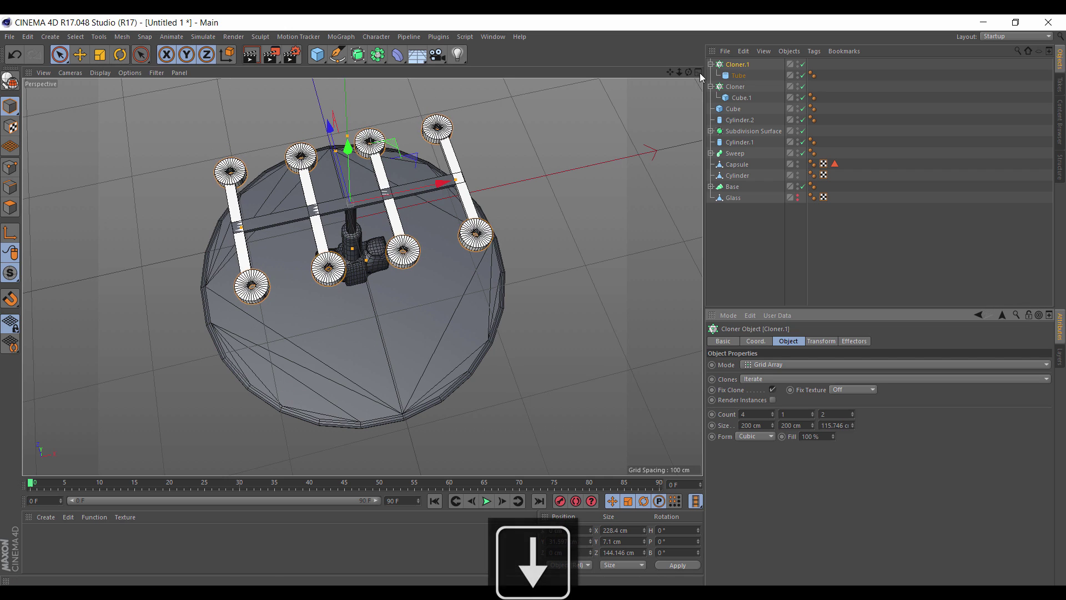
key("Up")
key("Up")
key("Up")
key("Up")
key("Up")
key("Up")
key("Up")
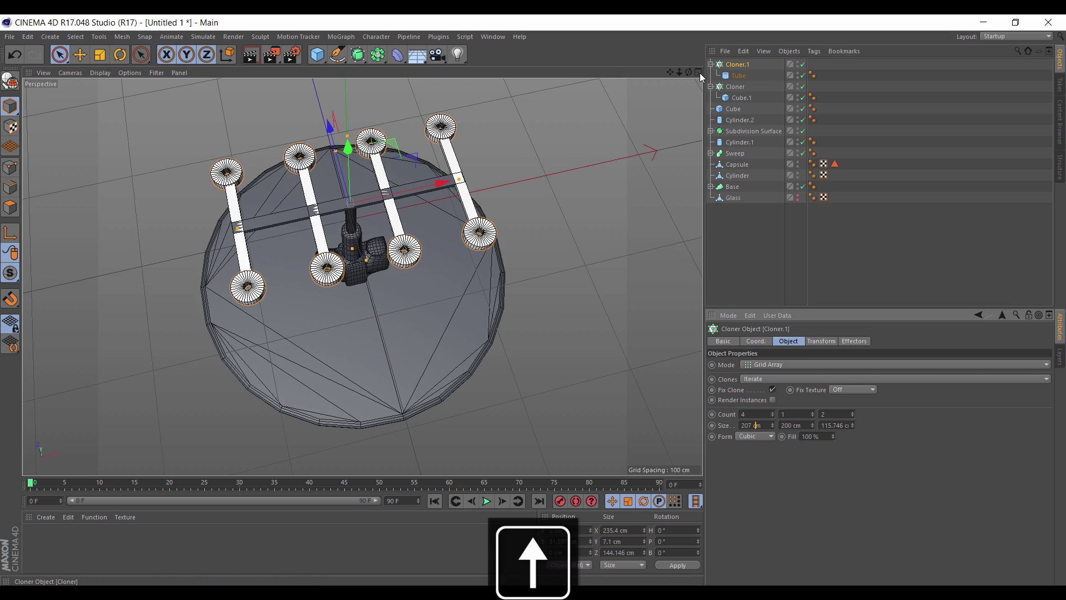
Reduce the cloned tube's outer radius to 9.2 cm.
left_click(739, 75)
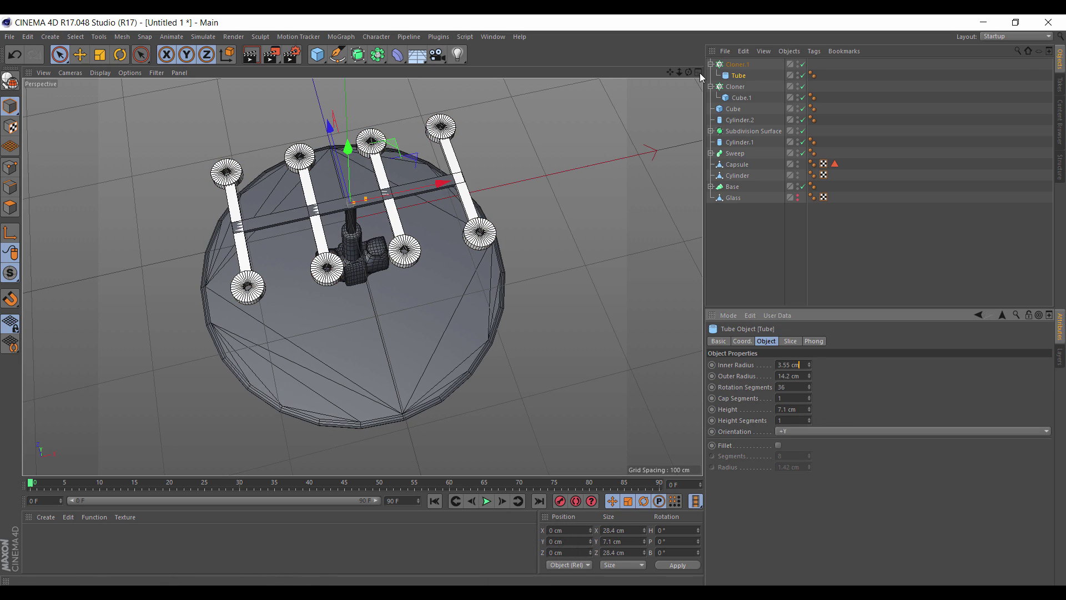
scroll(182, 237, "up", 5)
scroll(362, 276, "up", 5)
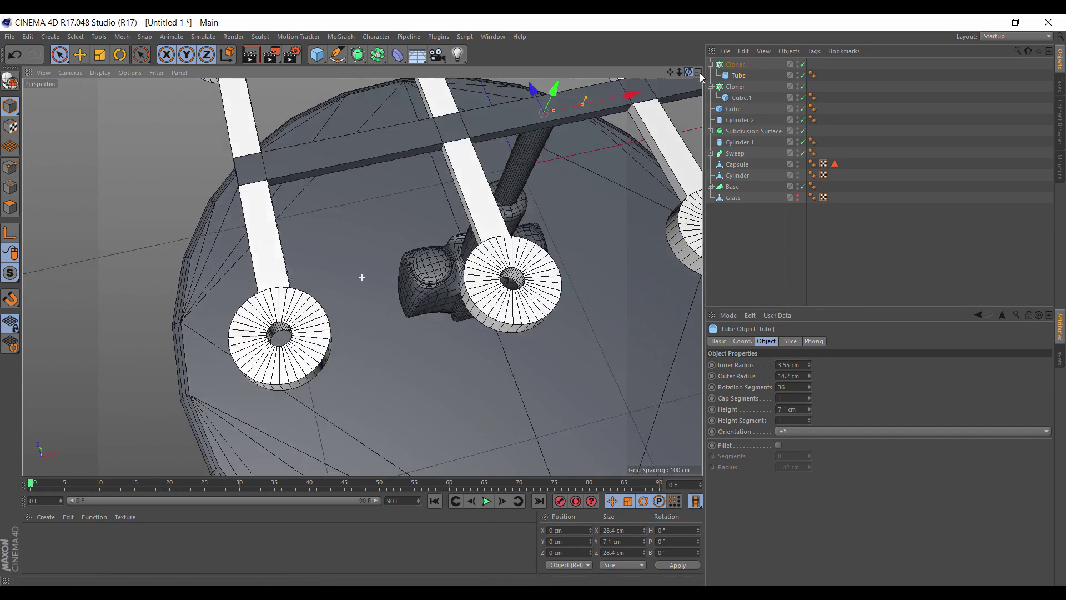
scroll(701, 77, "down", 3)
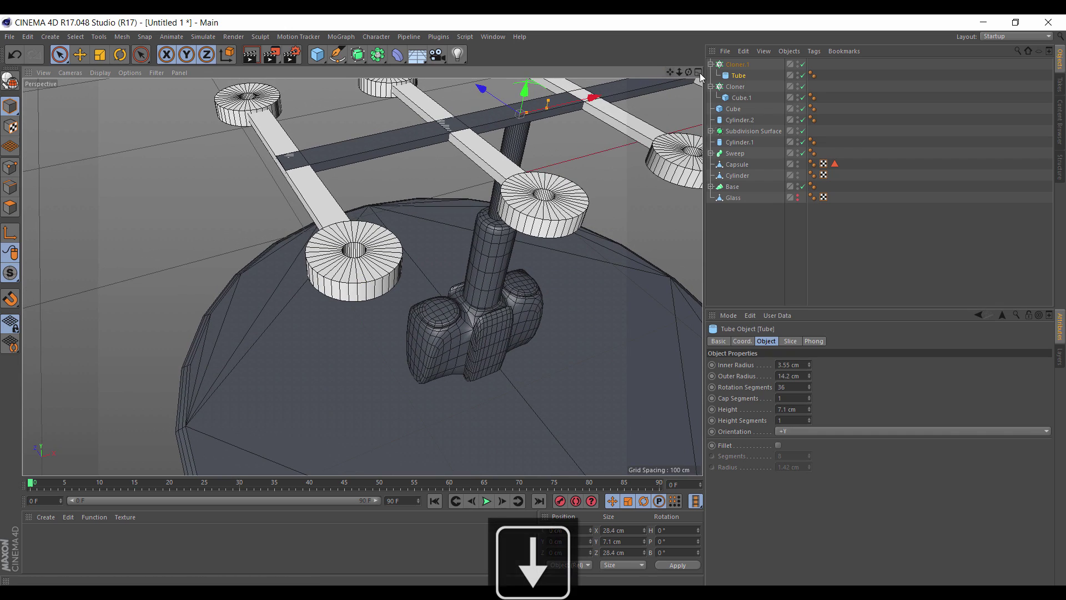
key("Down")
key("Down")
key("Down")
key("Down")
key("Down")
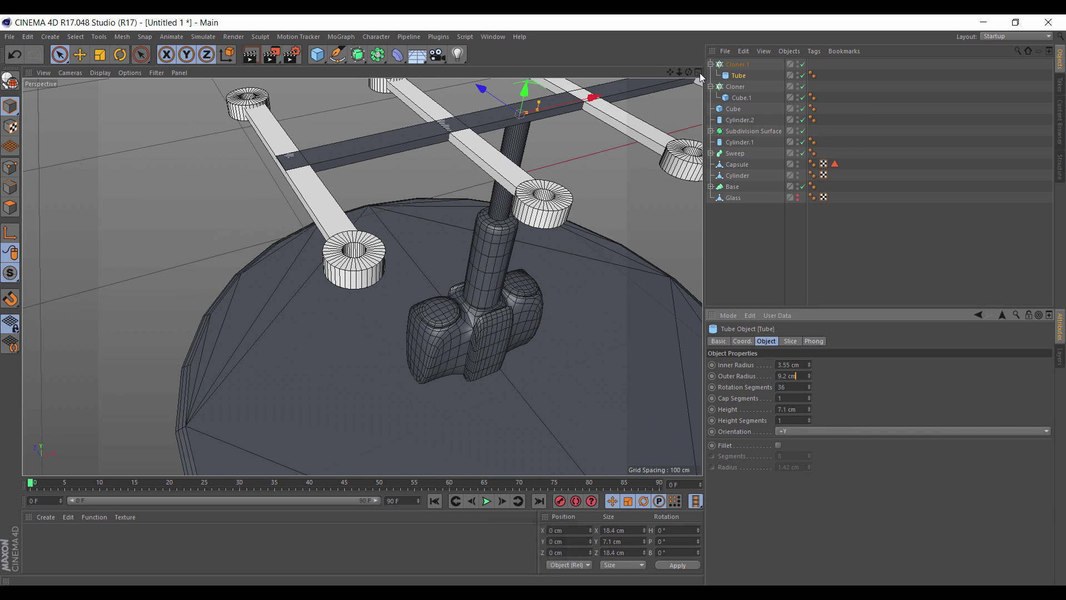
Thin the rings by setting the tube's inner radius to 6.55 cm and its height to 4.1 cm.
scroll(791, 364, "down", 2)
scroll(794, 364, "down", 1)
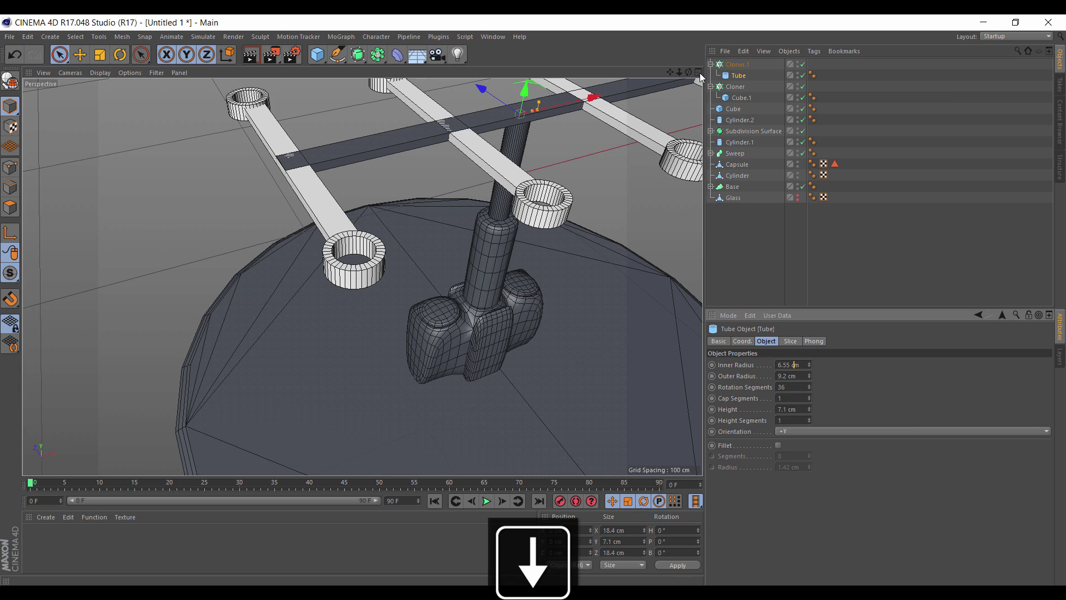
left_click(796, 409)
key("Down")
key("Down")
key("Down")
key("Down")
key("Down")
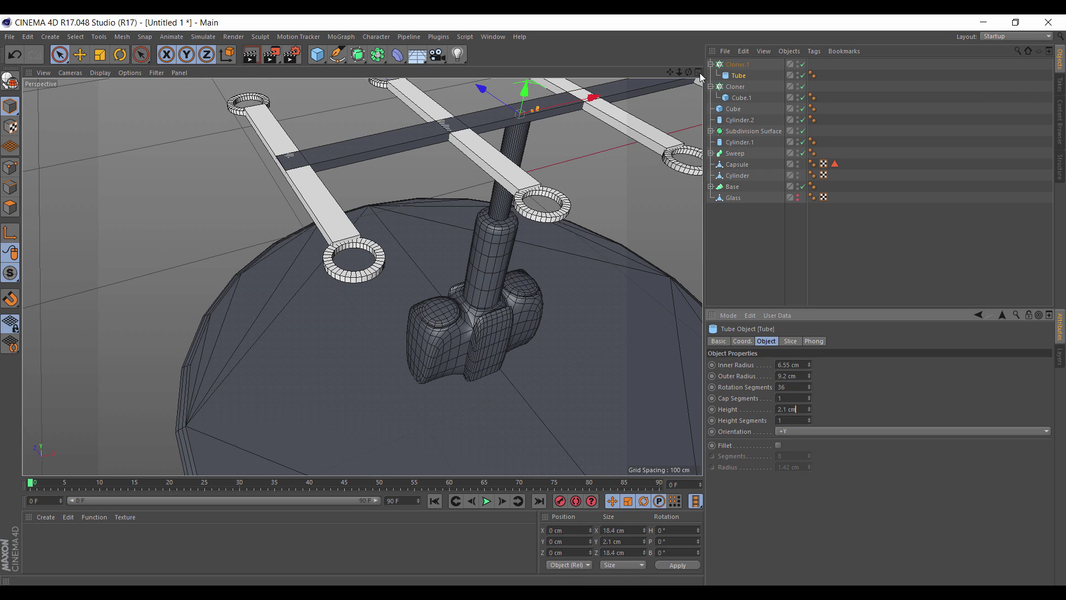
key("Up")
key("Up")
mouse_move(688, 72)
left_mouse_down()
mouse_move(650, 83)
mouse_move(701, 78)
left_mouse_up()
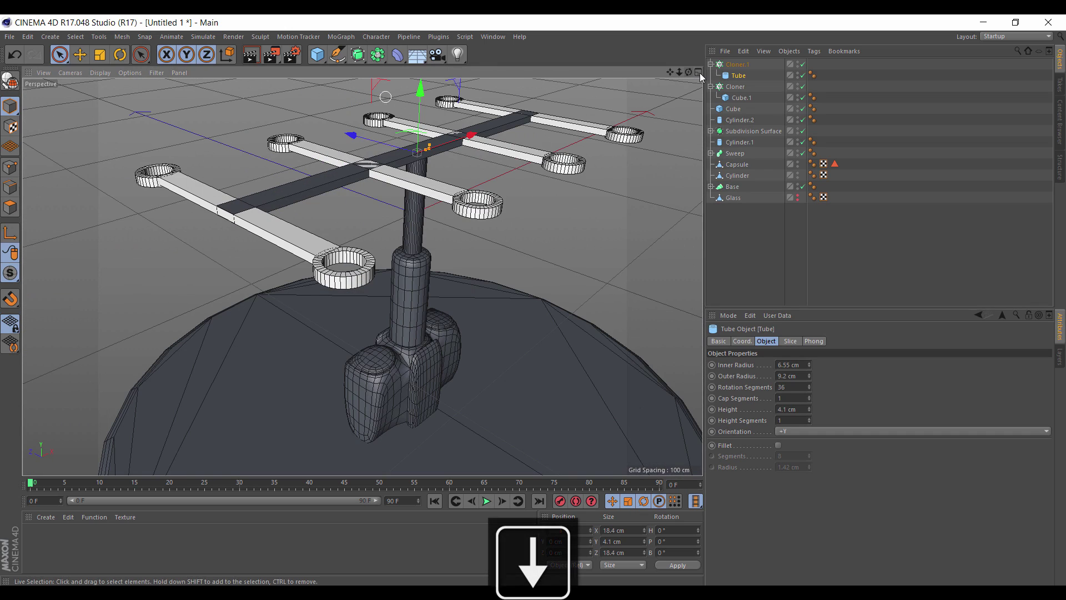
Raise the tube cloner slightly to about 31.99 cm in Y to level the rings with the crossbars.
left_click(737, 64)
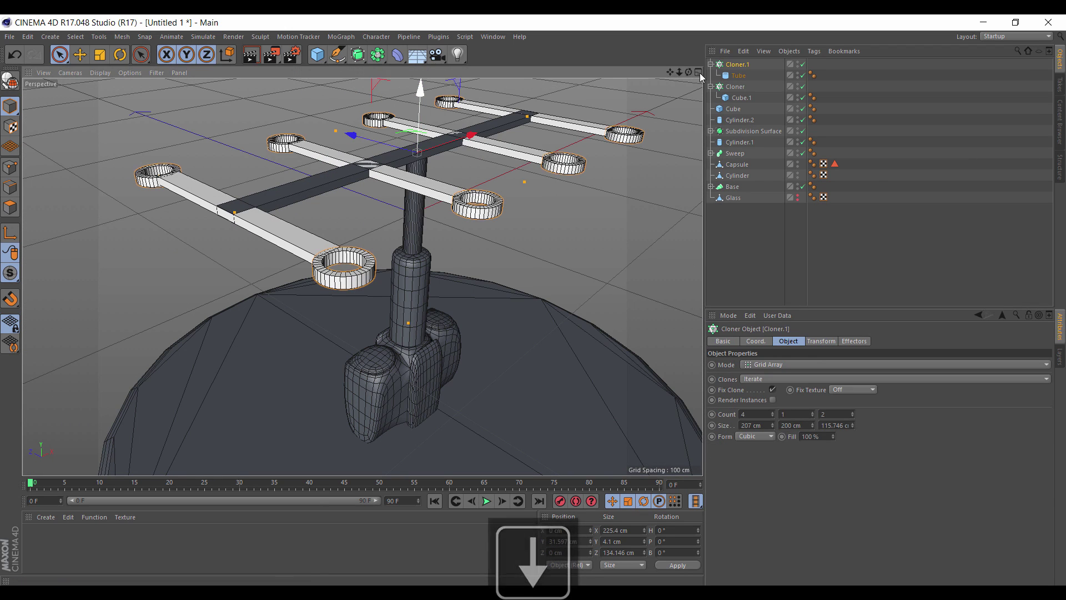
key("Up")
left_click_drag(689, 72, 700, 73)
Fine-tune the tube grid's X size to 206 cm so the rings centre on the crossbar ends.
key("Down")
key("Down")
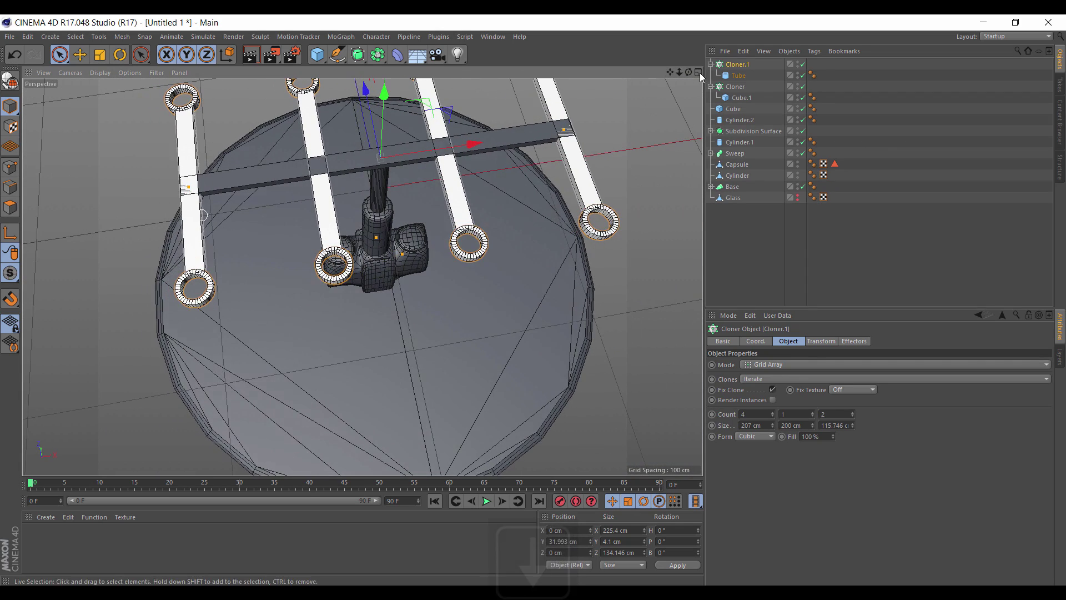
key("Up")
key("Up")
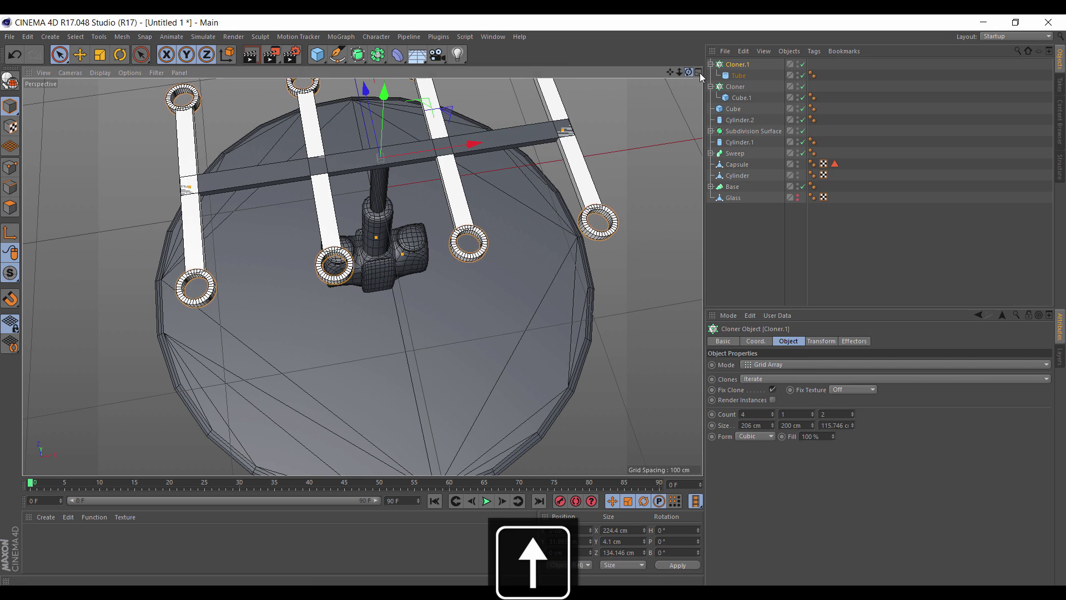
left_click_drag(688, 73, 701, 78)
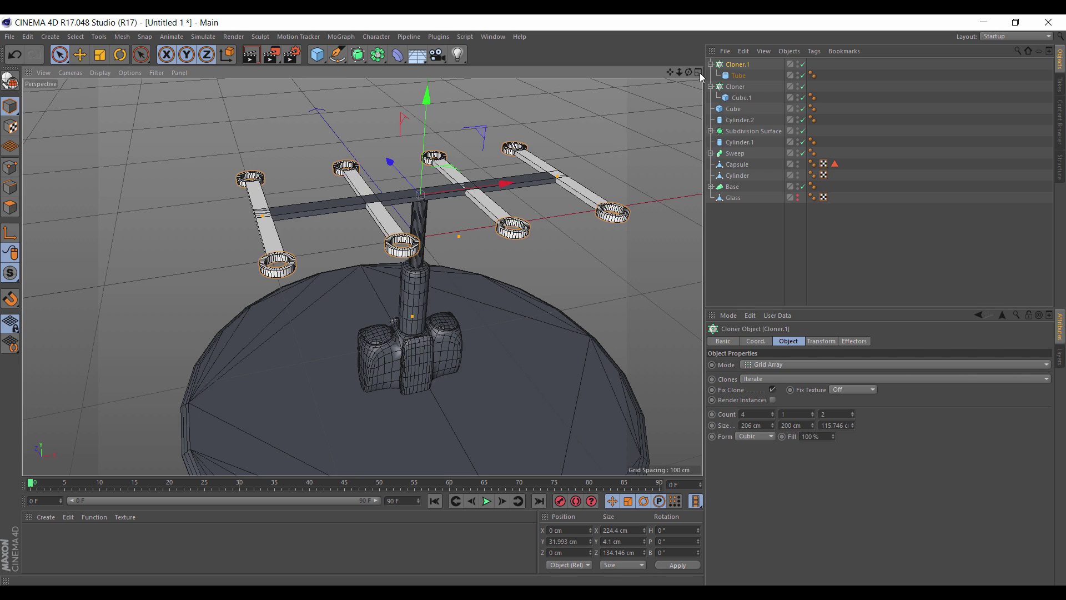
Select the tube inside its cloner and set its outer radius to 10.2 cm.
key("ctrl+z")
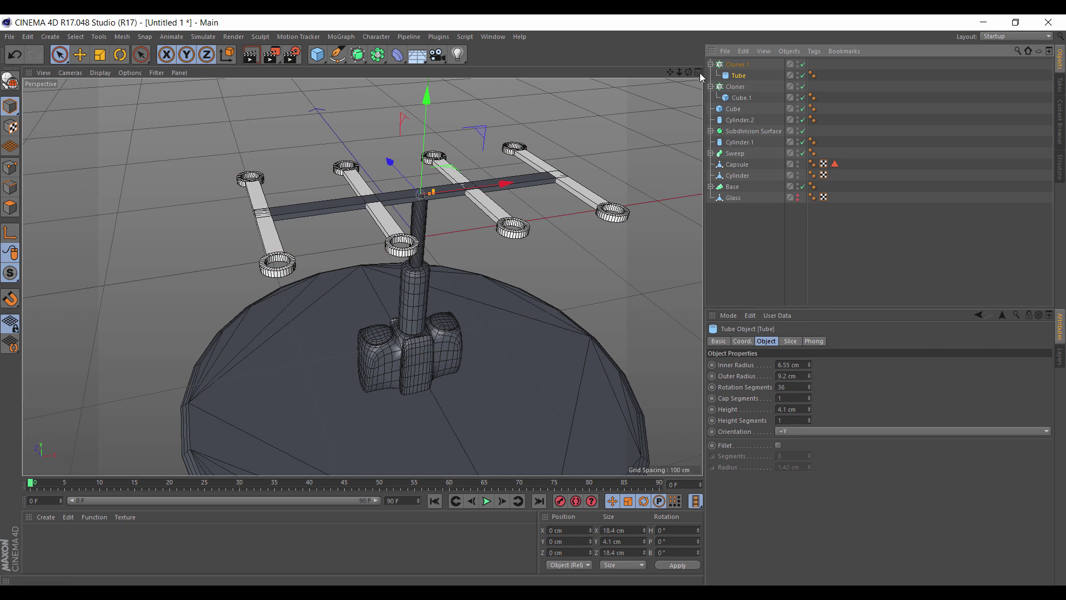
left_click(809, 374)
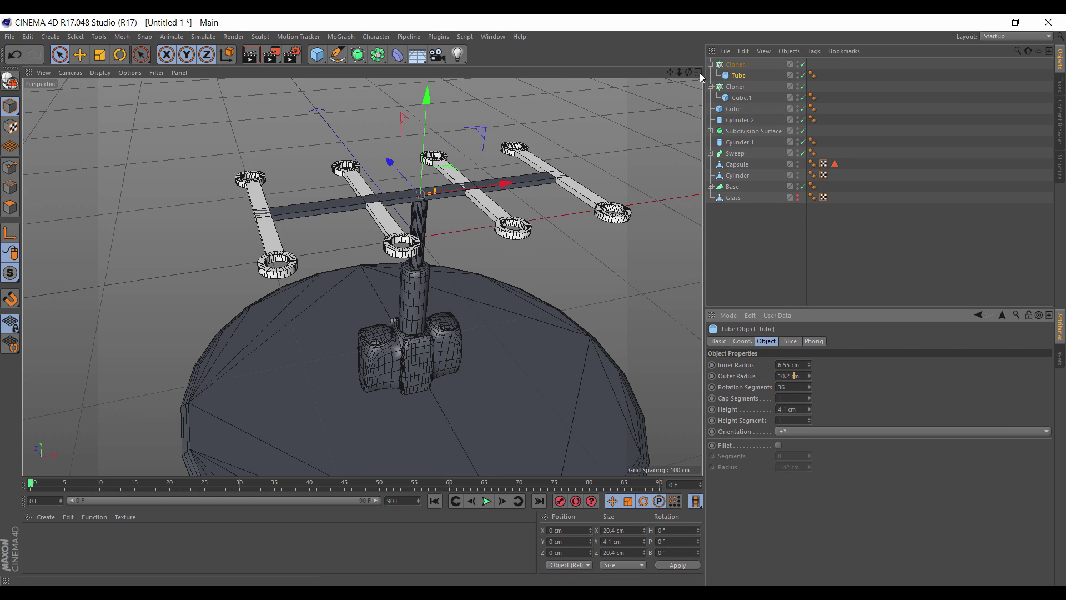
left_click_drag(701, 78, 701, 77, "alt")
scroll(701, 77, "down", 10)
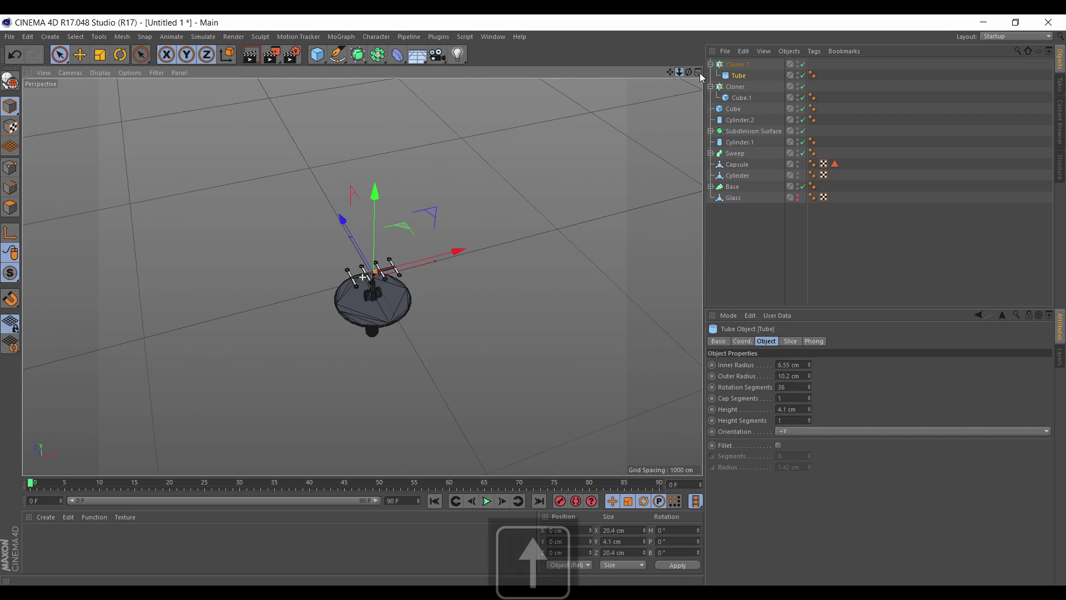
Deselect the tube and collapse both cloners in the object hierarchy.
scroll(701, 78, "up", 10)
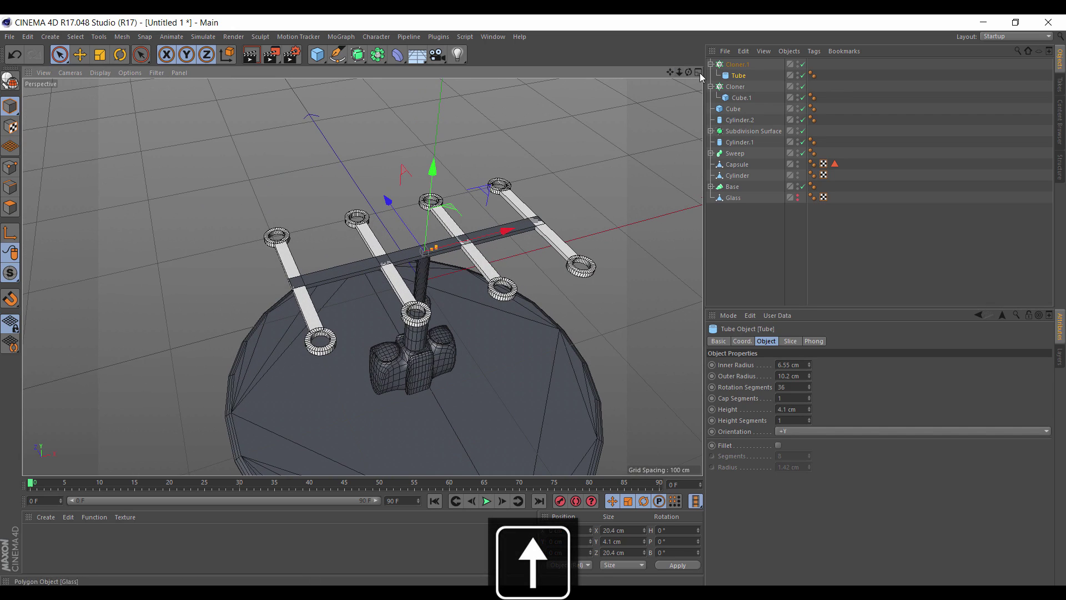
left_click(755, 247)
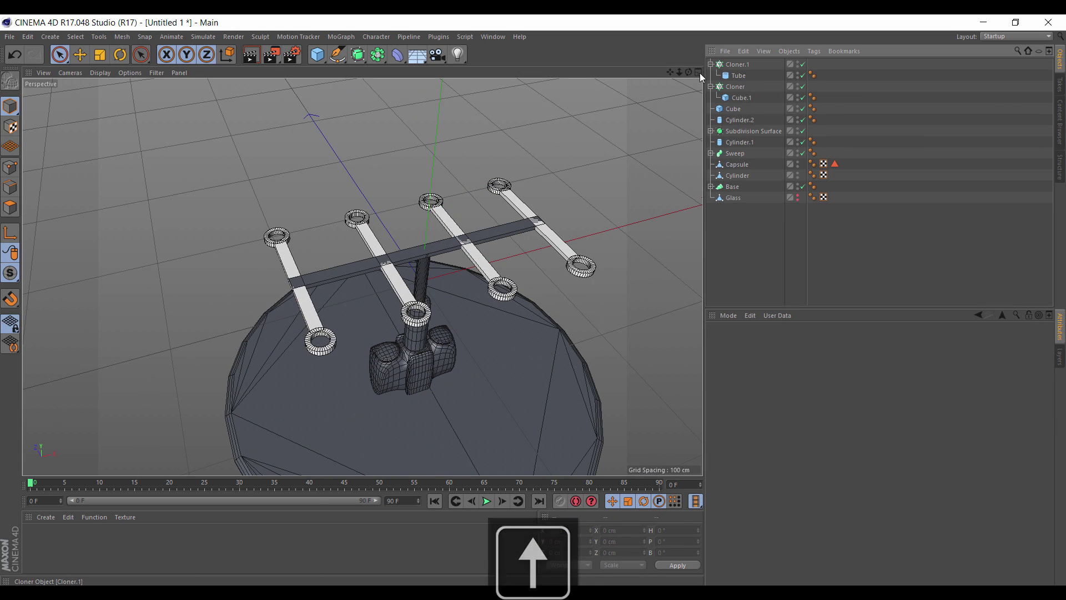
left_click(710, 64)
left_click(711, 75)
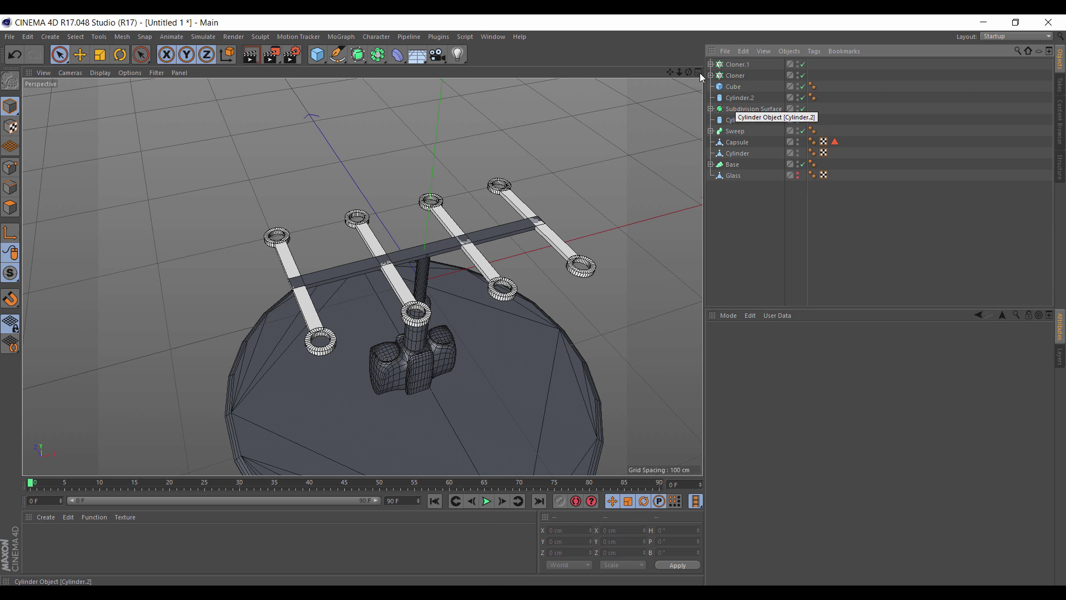
Rename the polygon Cylinder object directly beneath the bulb's base as Thread Top.
left_click(737, 153)
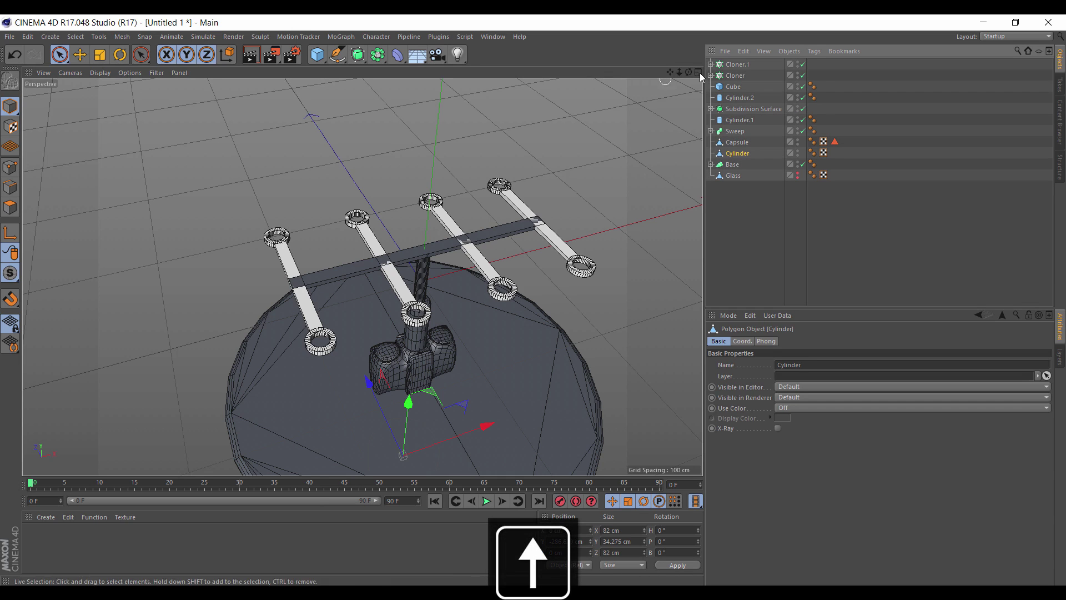
right_click_drag(362, 278, 244, 277, "alt")
left_click_drag(362, 278, 369, 205, "alt")
middle_click_drag(361, 277, 369, 256, "alt")
left_click(733, 175)
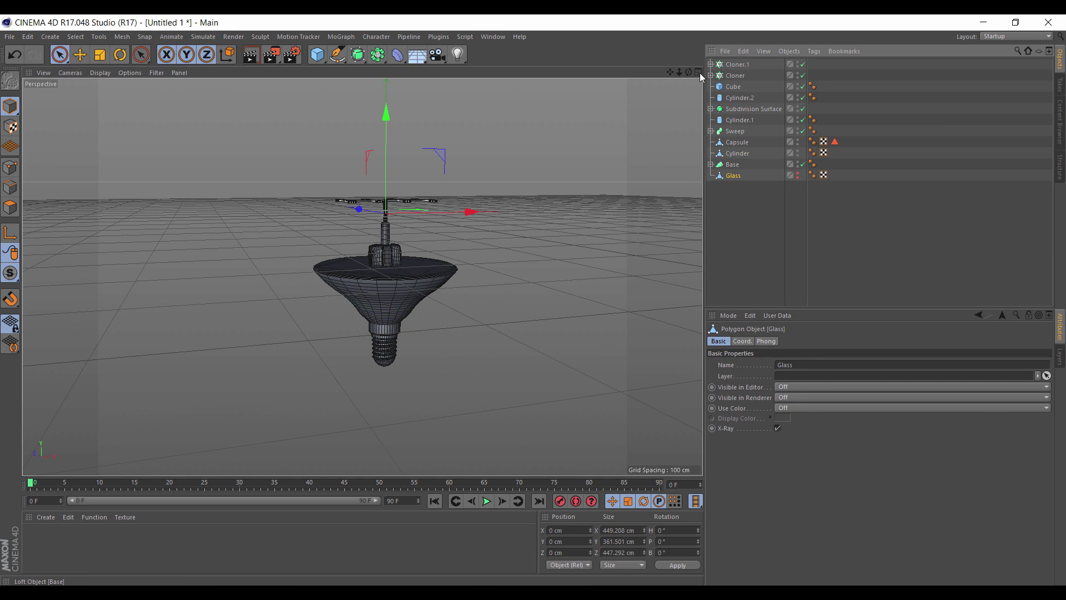
left_click(732, 165)
key("Up")
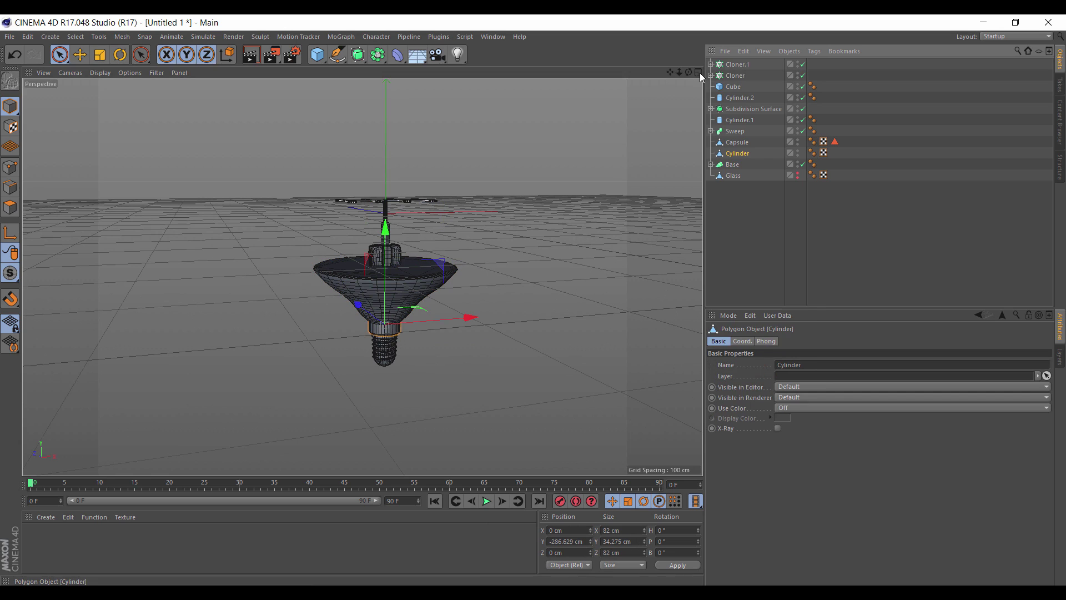
double_click(737, 153)
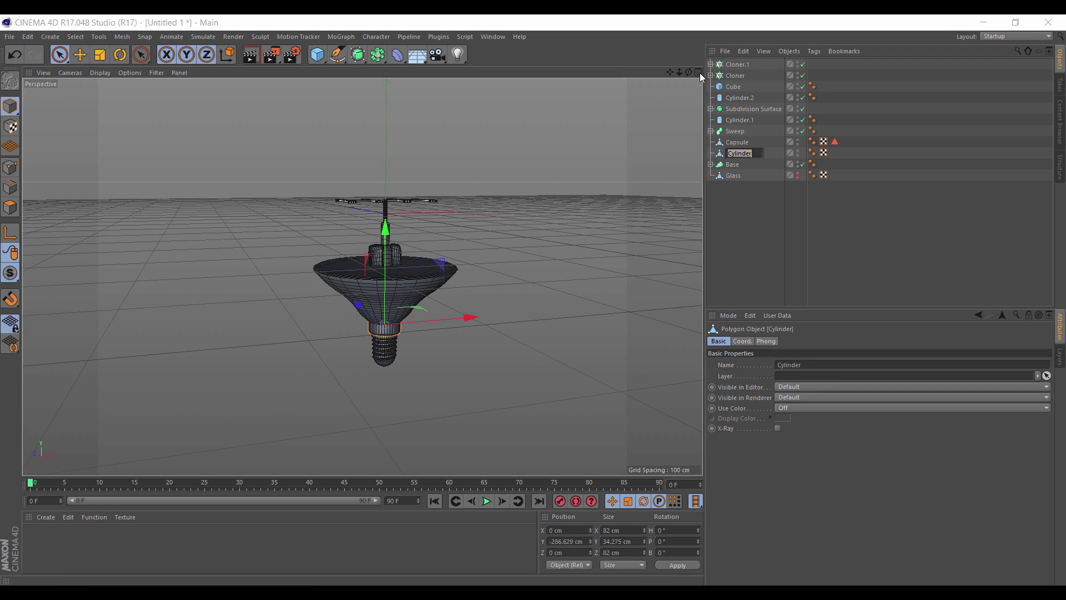
type("Thread Top")
key("Return")
Rename the Capsule object as Thread Center, using the American spelling.
double_click(737, 142)
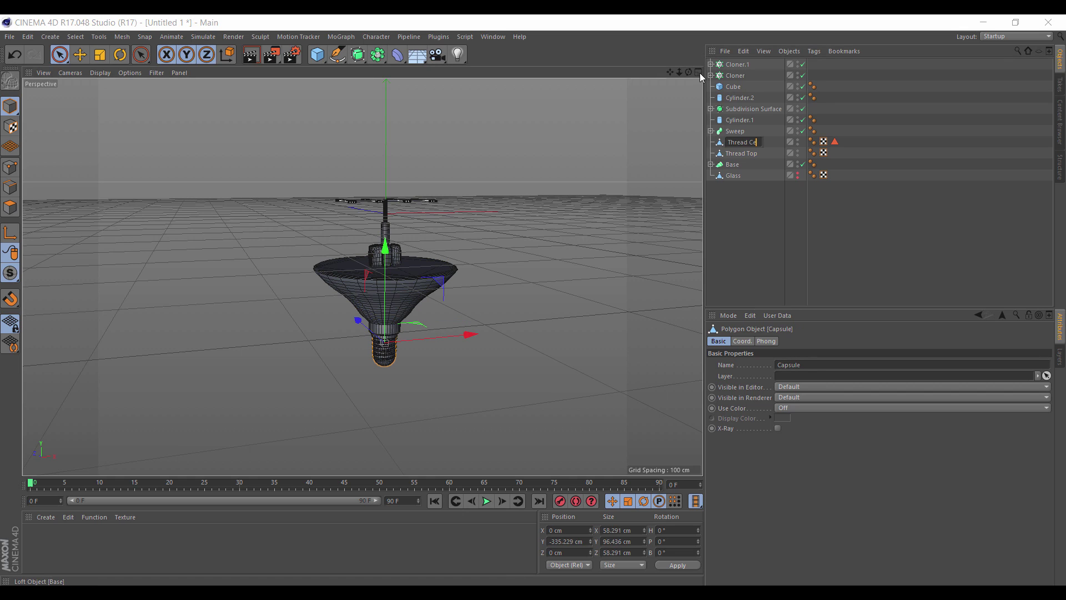
type("Thread Centre")
key("Return")
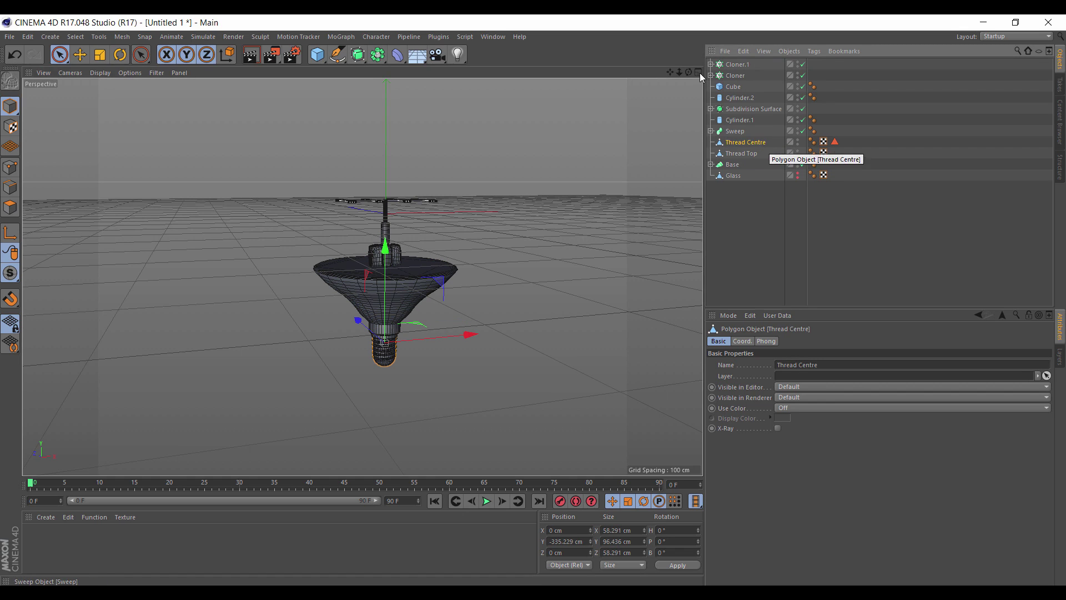
left_click(741, 153)
double_click(747, 142)
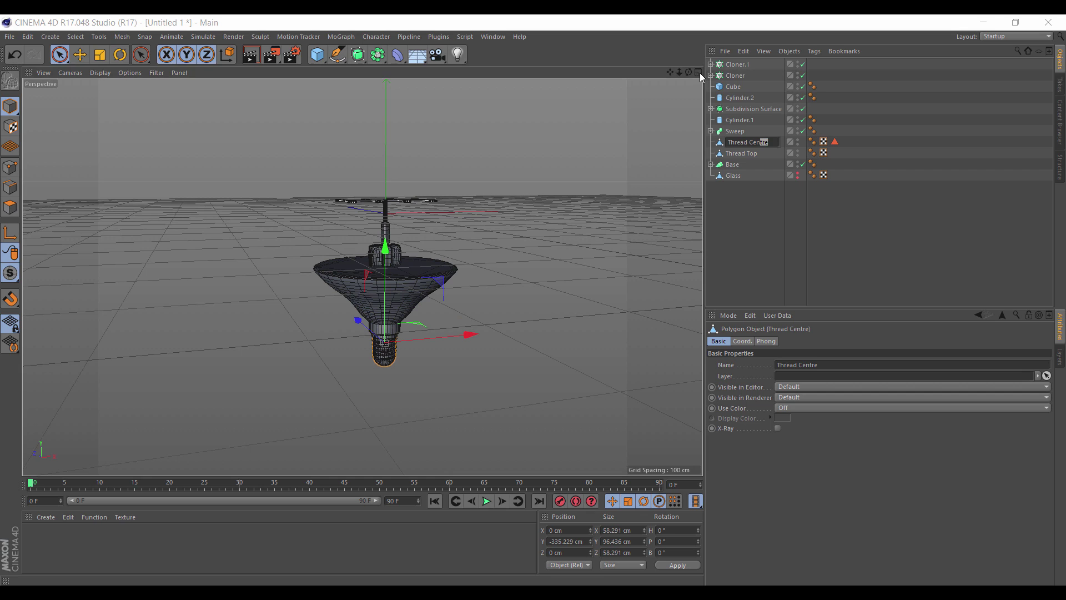
type("r")
key("Return")
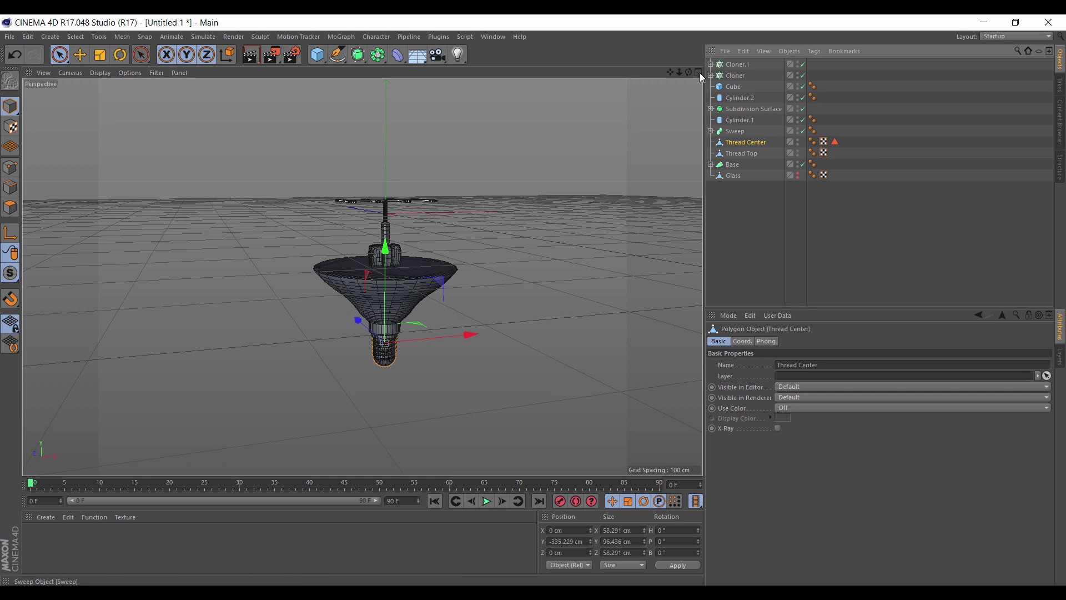
Rename the Sweep object that winds around the screw base as Thread.
left_click(735, 131)
double_click(735, 131)
type("Th")
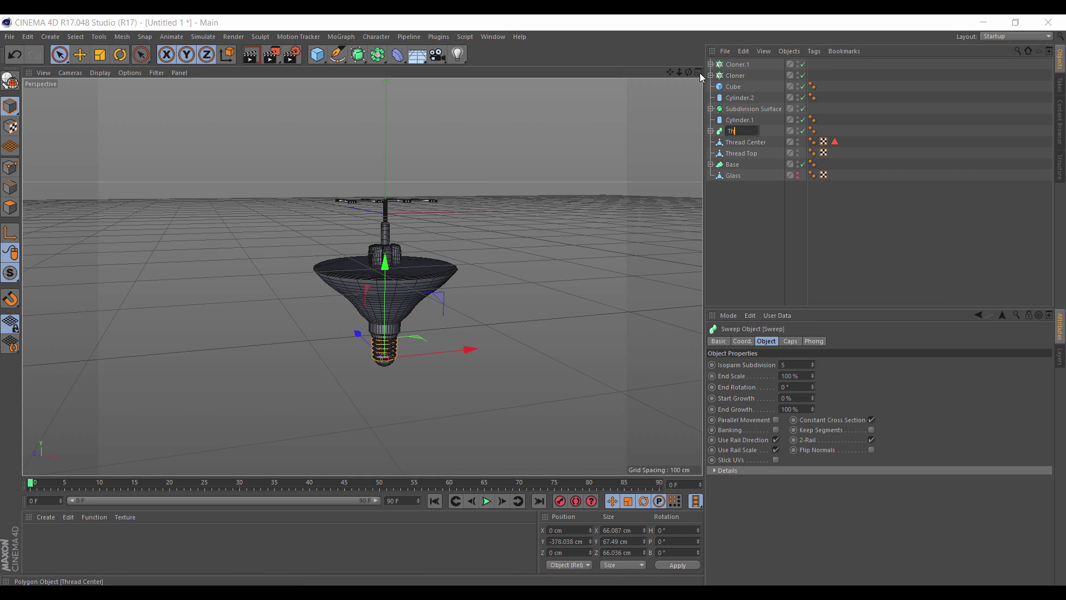
type("read")
key("Return")
Rename the Cylinder.1 object at the upper end of the screw as Thread lower Top.
left_click(739, 120)
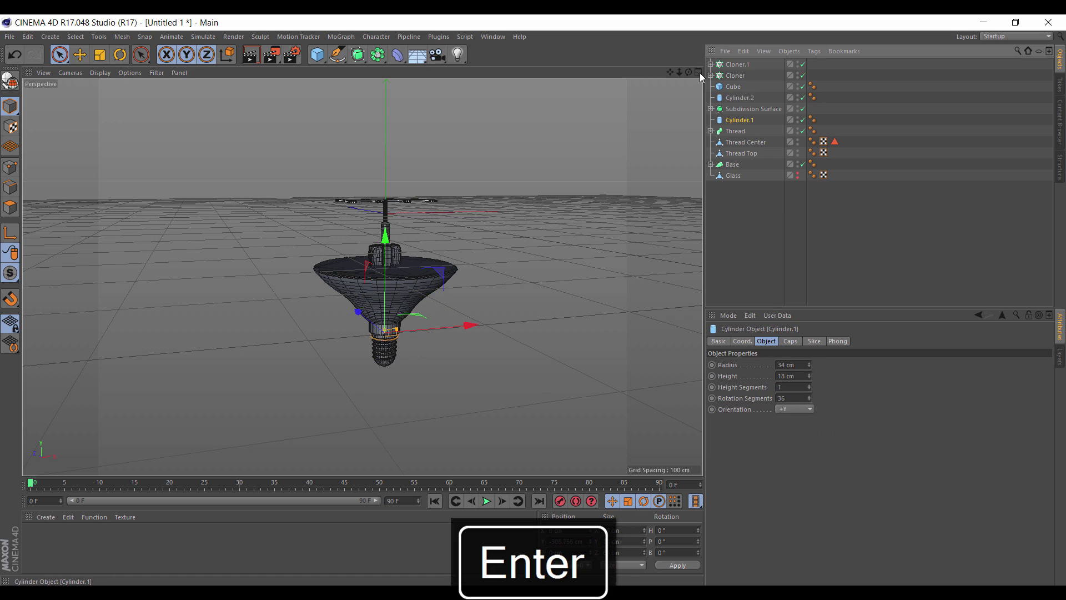
double_click(739, 120)
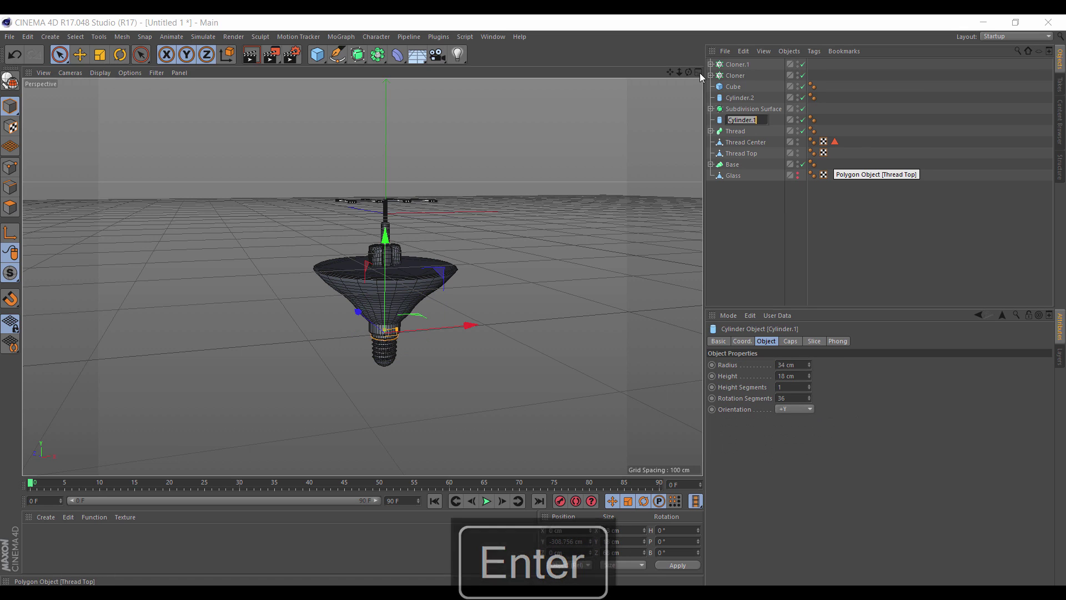
type("Thread ")
type("lower 1")
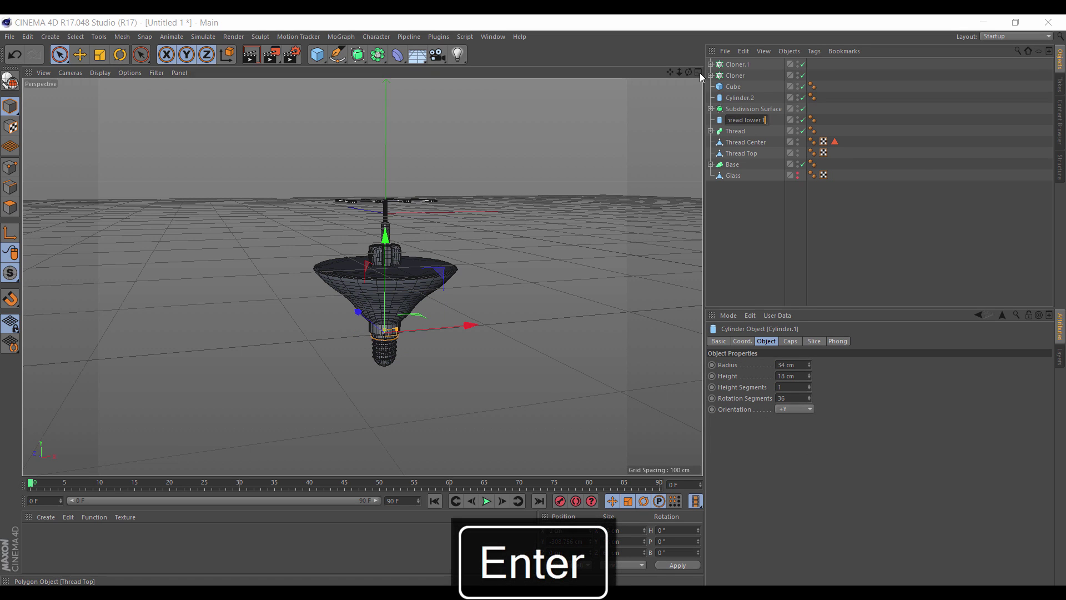
Rename the Subdivision Surface object as Middle post thing.
left_click(753, 109)
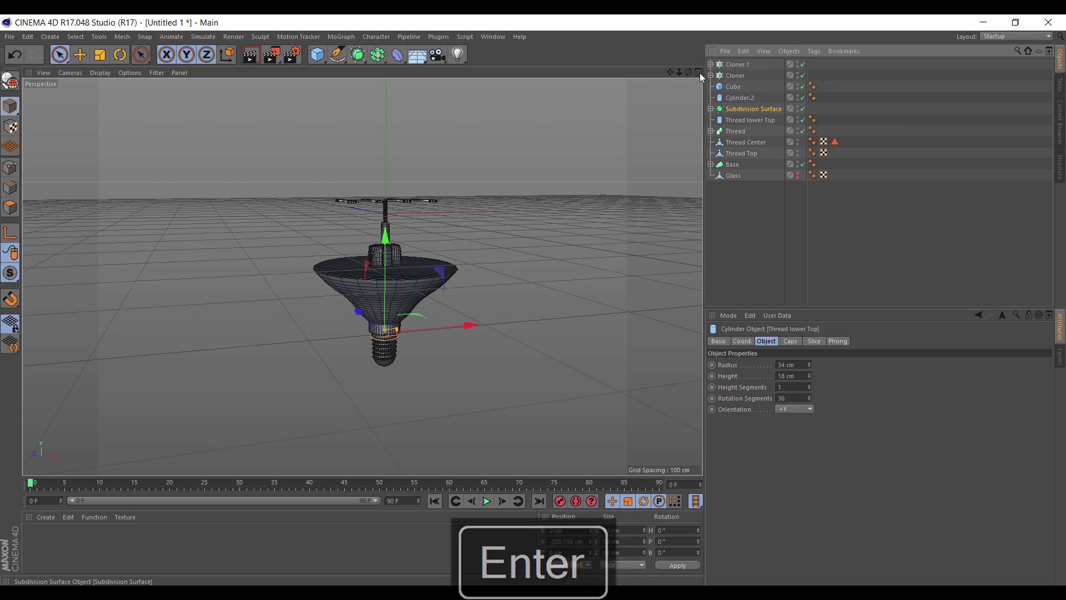
key("Return")
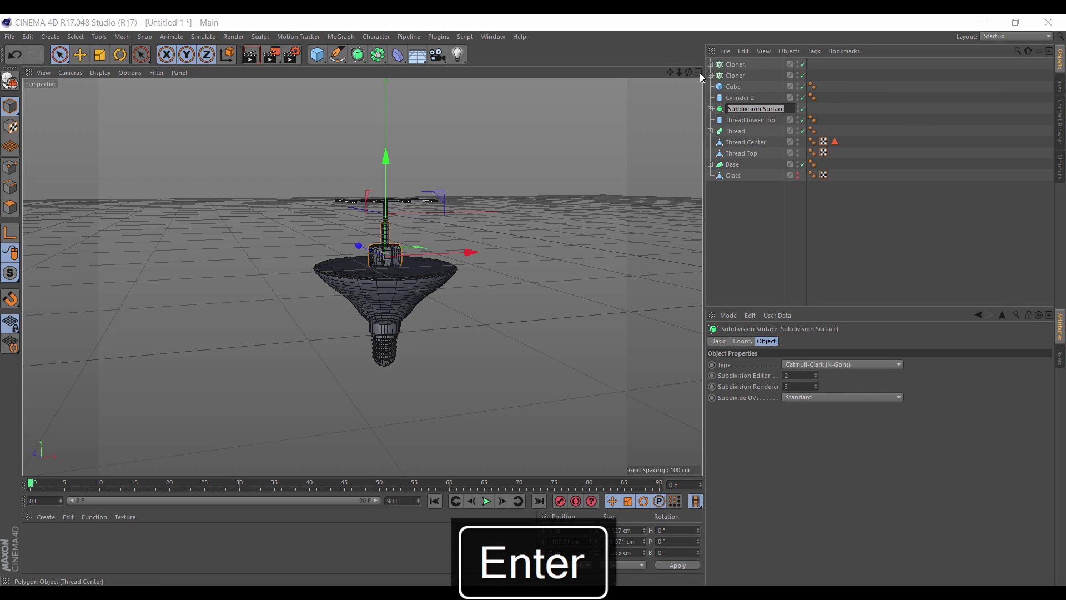
type("post thing")
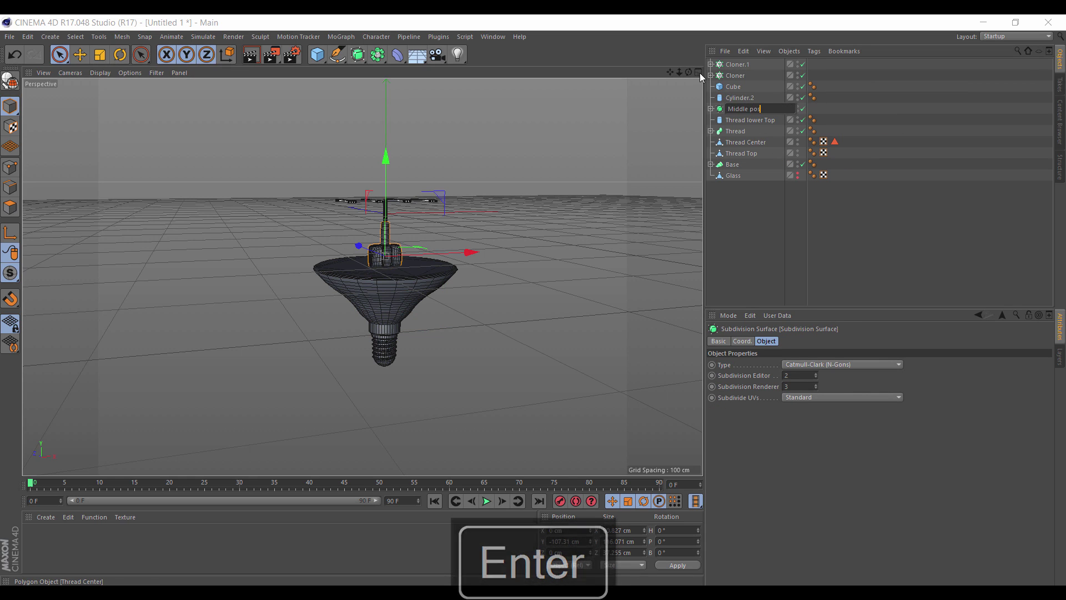
key("Return")
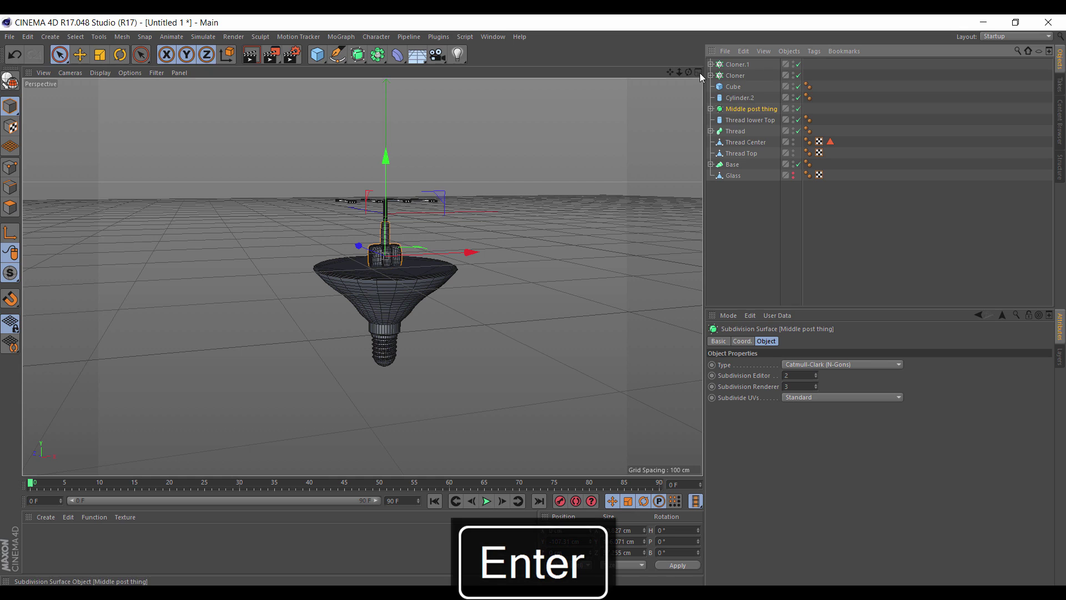
Rename the Cylinder.2 object supporting the crossbar assembly as Antenna Post.
key("Up")
key("Return")
type("Ant")
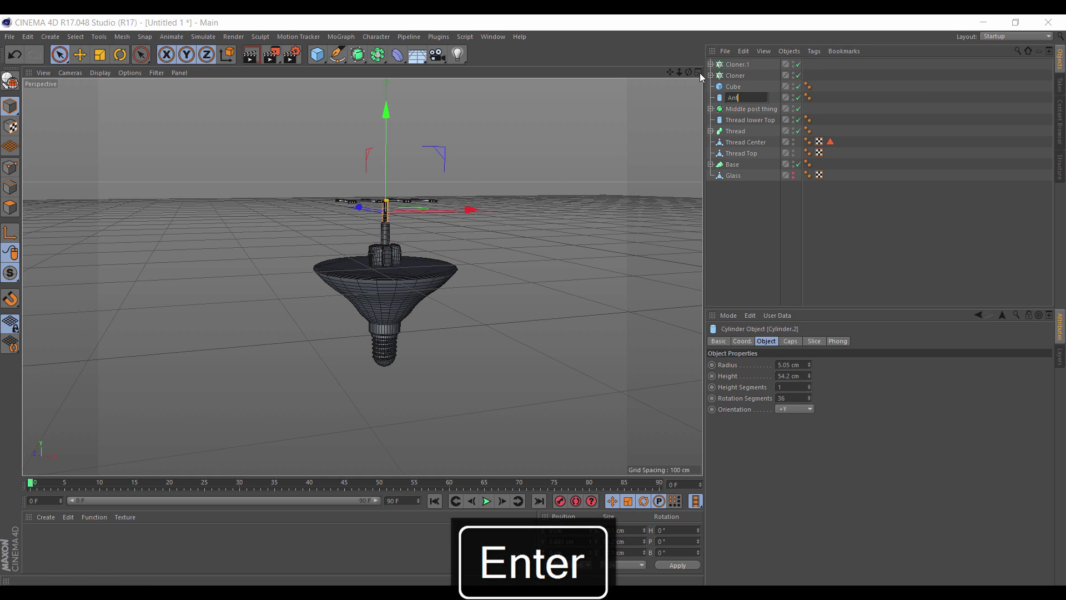
type("enna Pos")
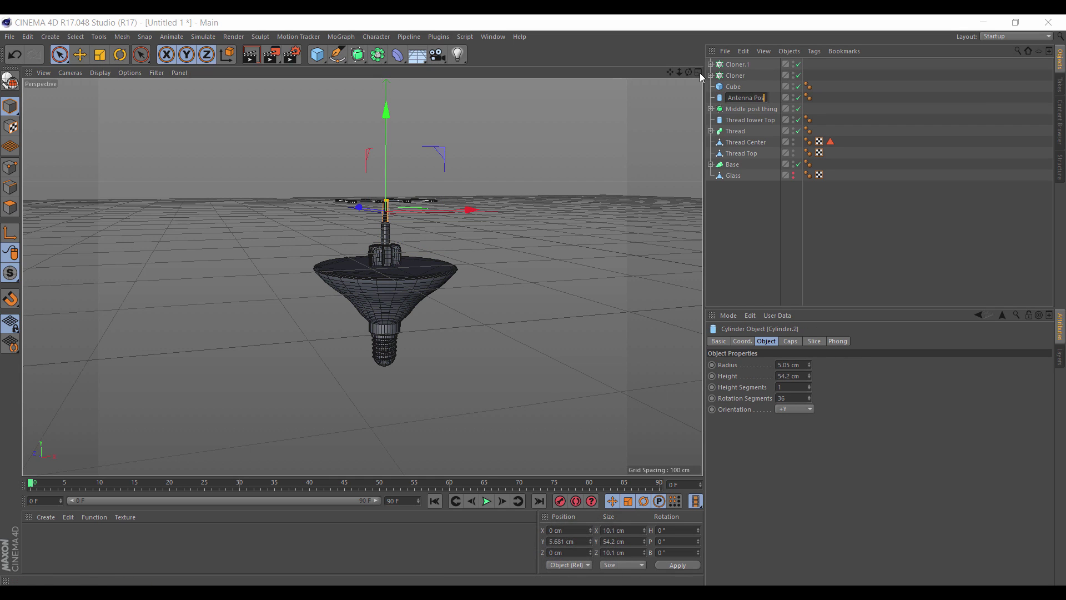
type("t")
key("Return")
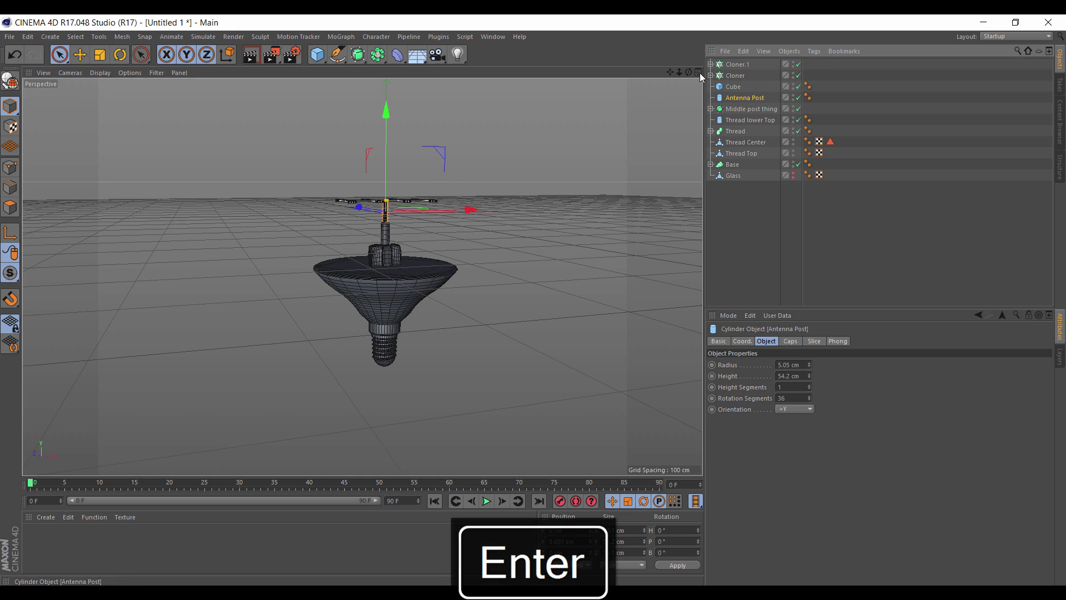
Rename the Cube object that forms the long top bar as Middle.
key("Up")
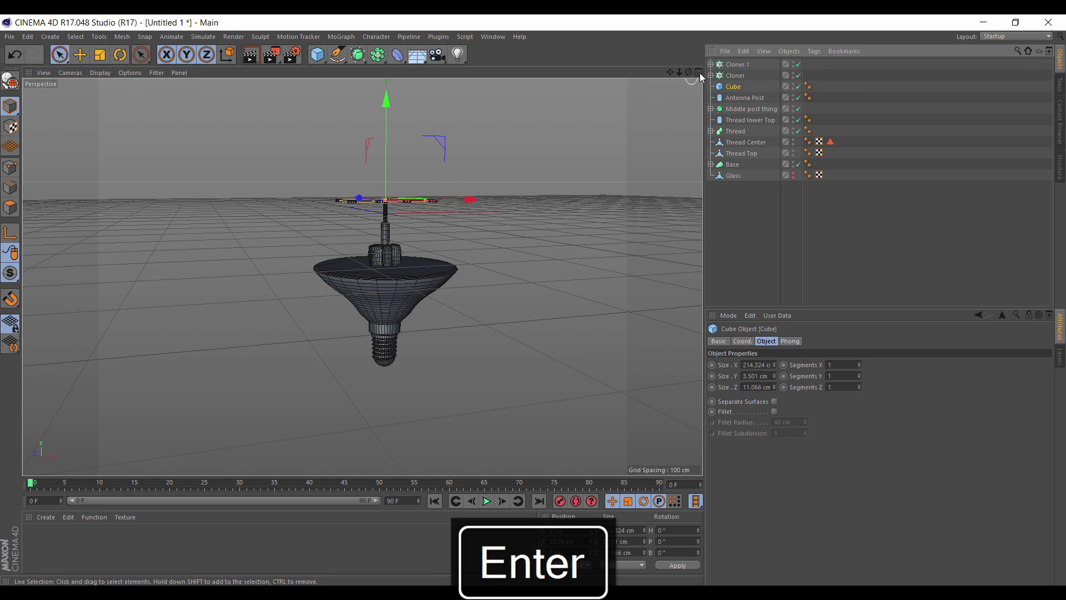
left_click_drag(361, 277, 360, 340, "alt")
double_click(733, 86)
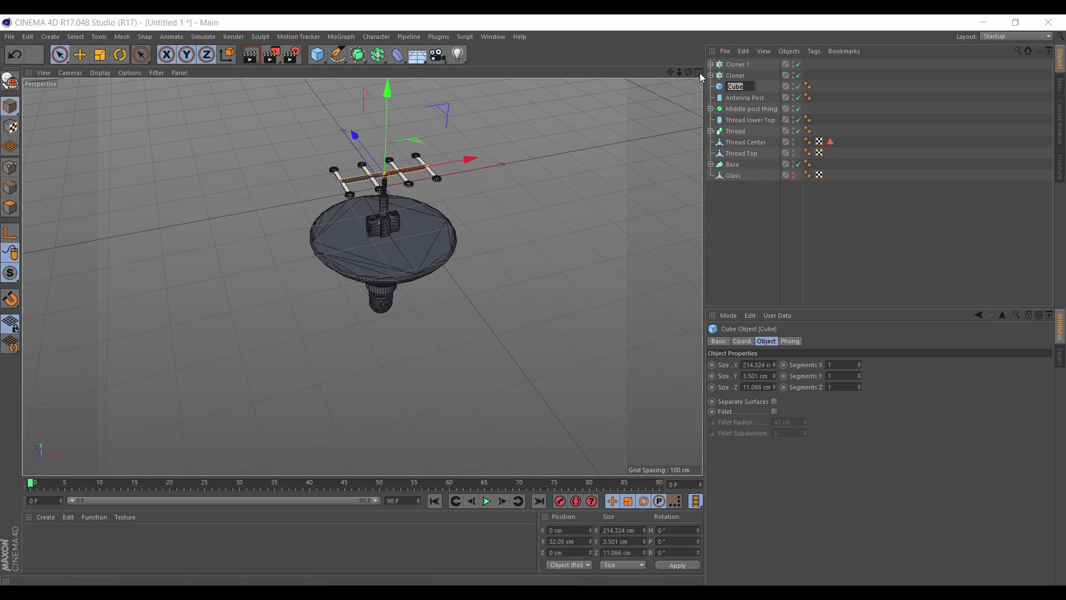
type("Middle")
key("Return")
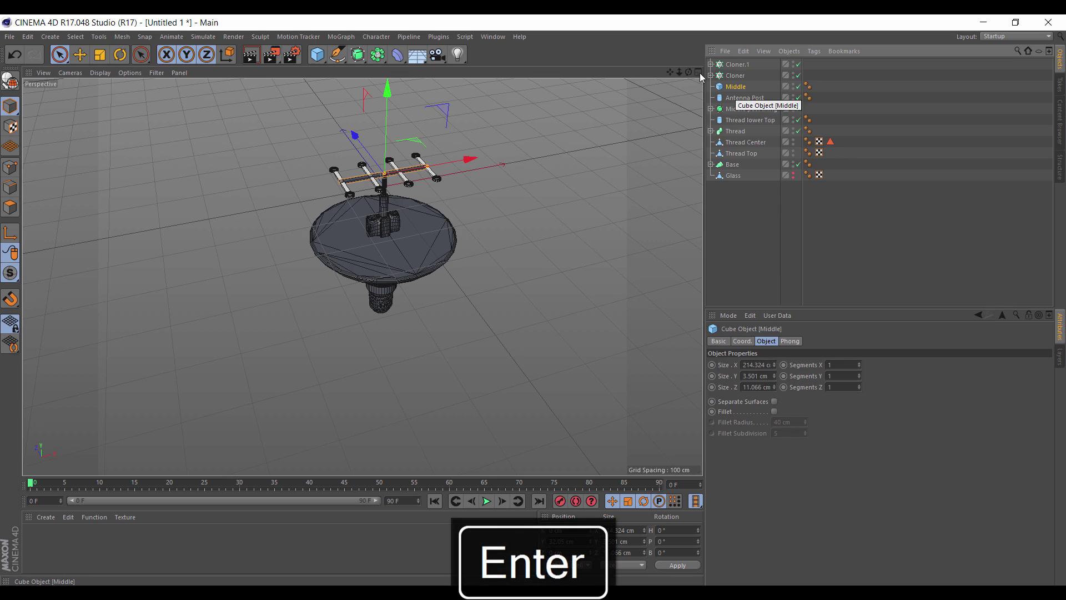
Rename the linear Cloner holding the four crossbars as Bars.
left_click(735, 76)
double_click(735, 76)
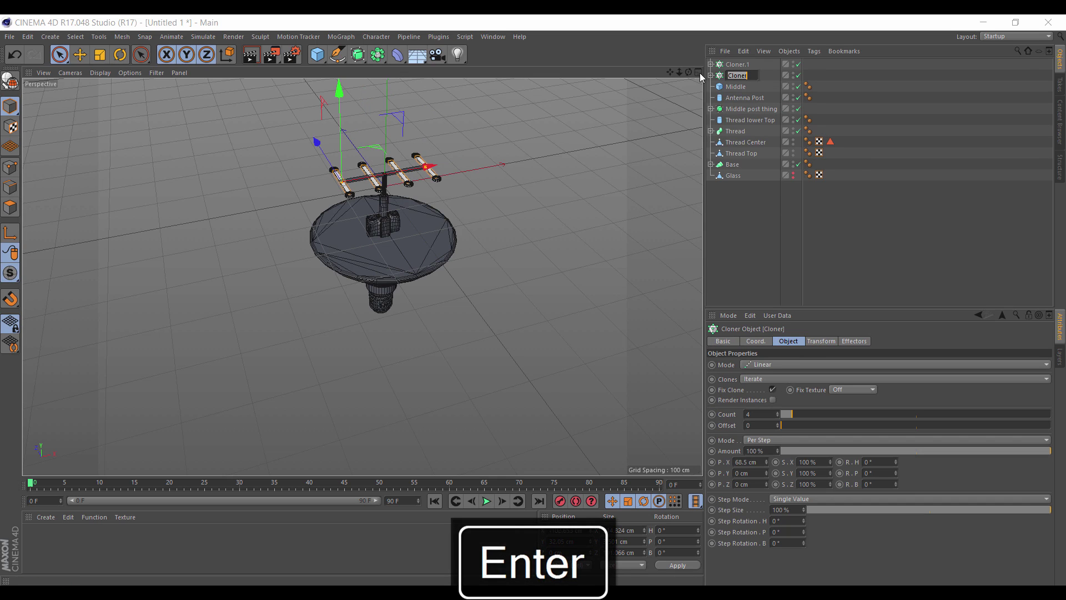
type("Bars")
key("Return")
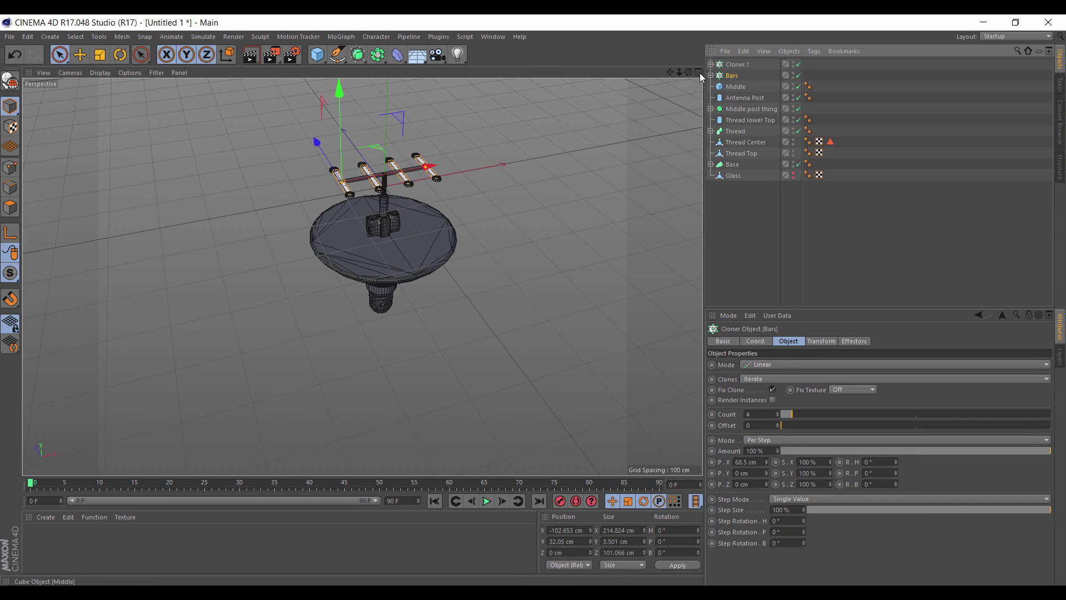
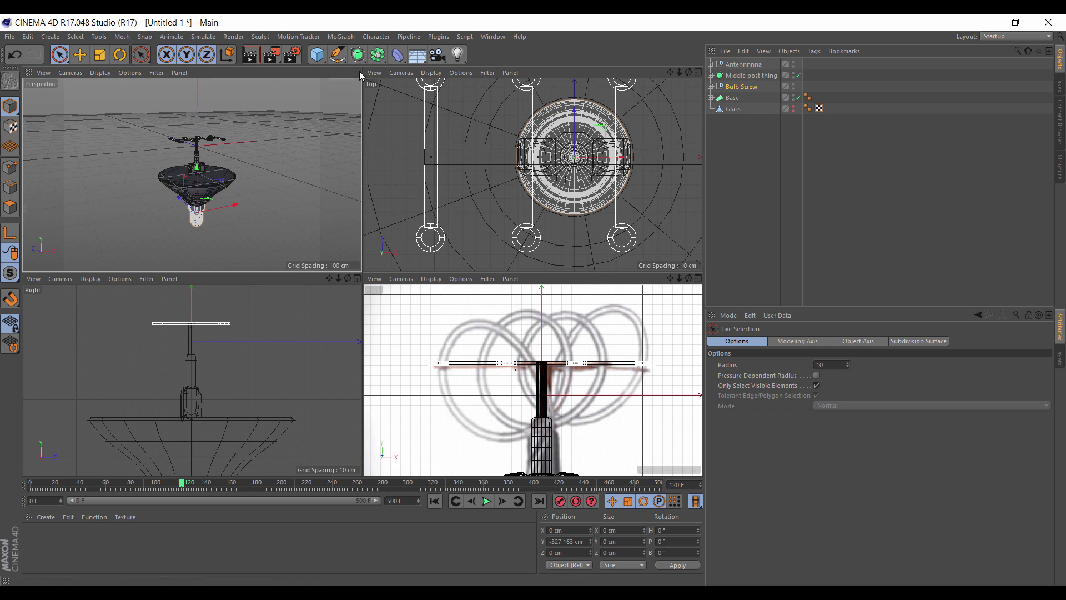
Expand the antenna null group and inspect its rings, bars and middle bar in the maximized perspective view.
left_click(358, 73)
left_click(744, 65)
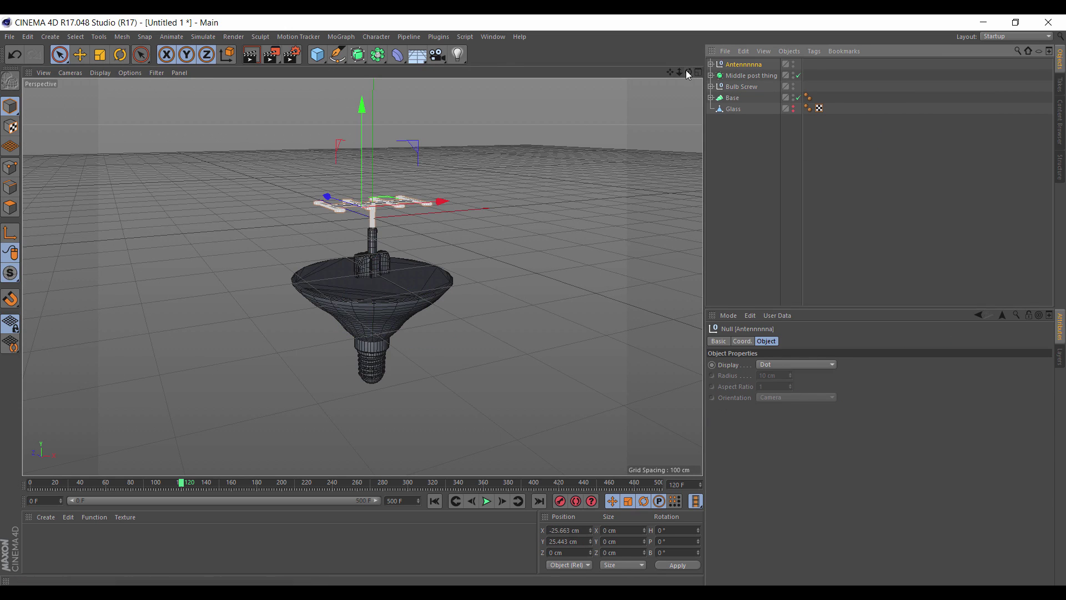
left_click_drag(688, 72, 689, 89)
left_click_drag(361, 277, 361, 303, "alt")
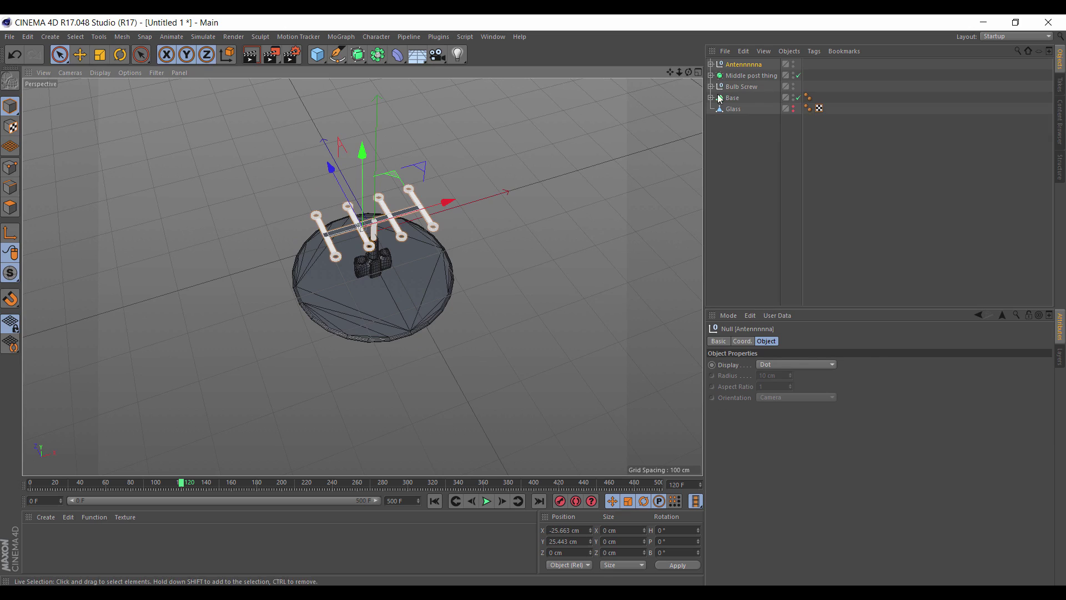
left_click(711, 64)
left_click(739, 76)
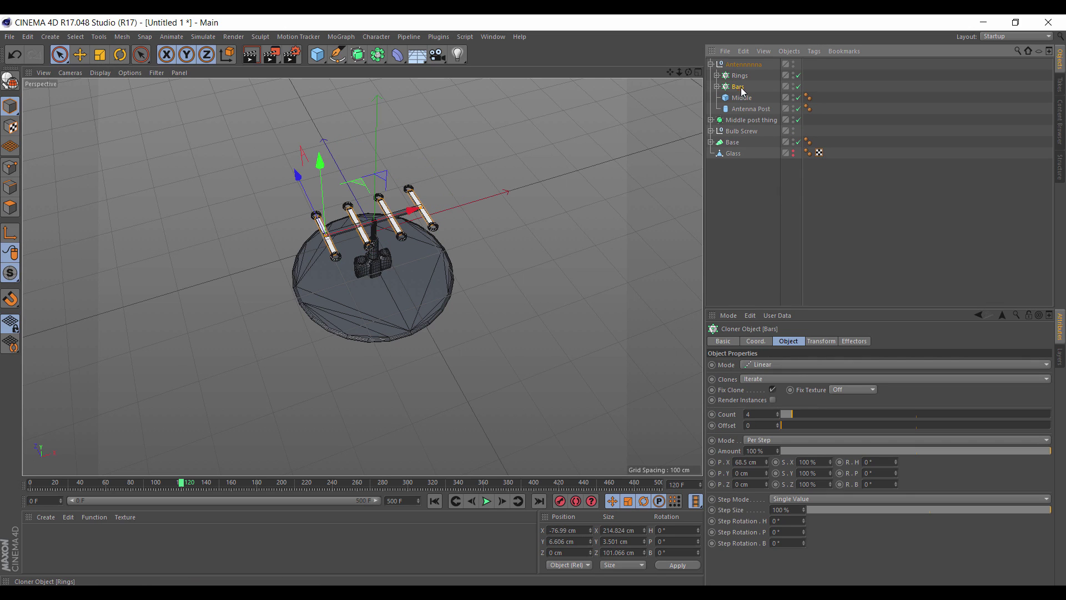
left_click(742, 98)
scroll(362, 277, "up", 5)
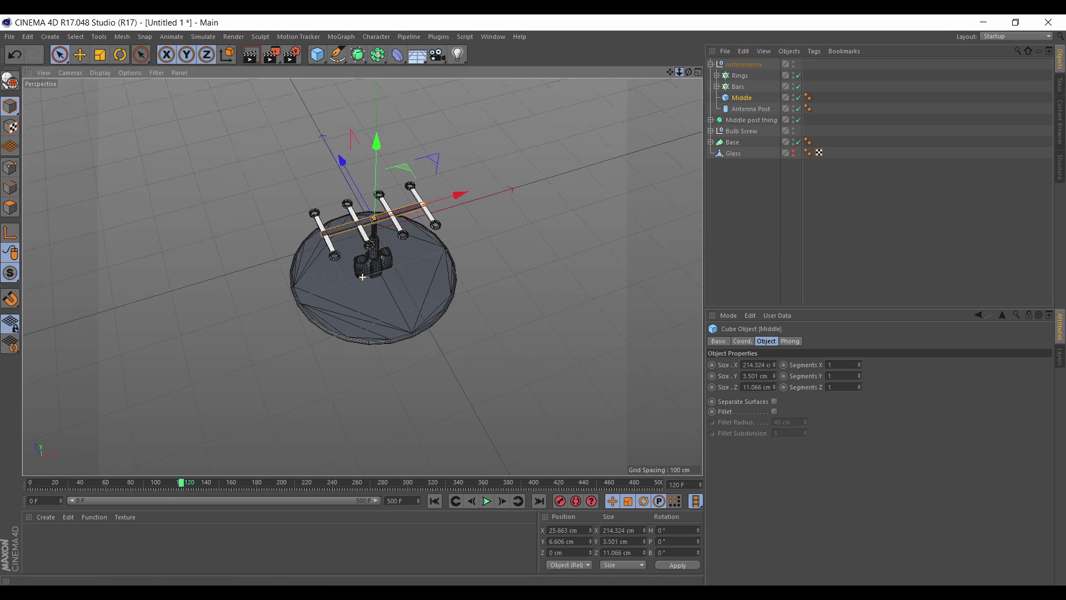
scroll(362, 277, "up", 1)
Add a cylinder primitive and place it at the top level of the object hierarchy, outside the antenna group.
left_click(738, 76)
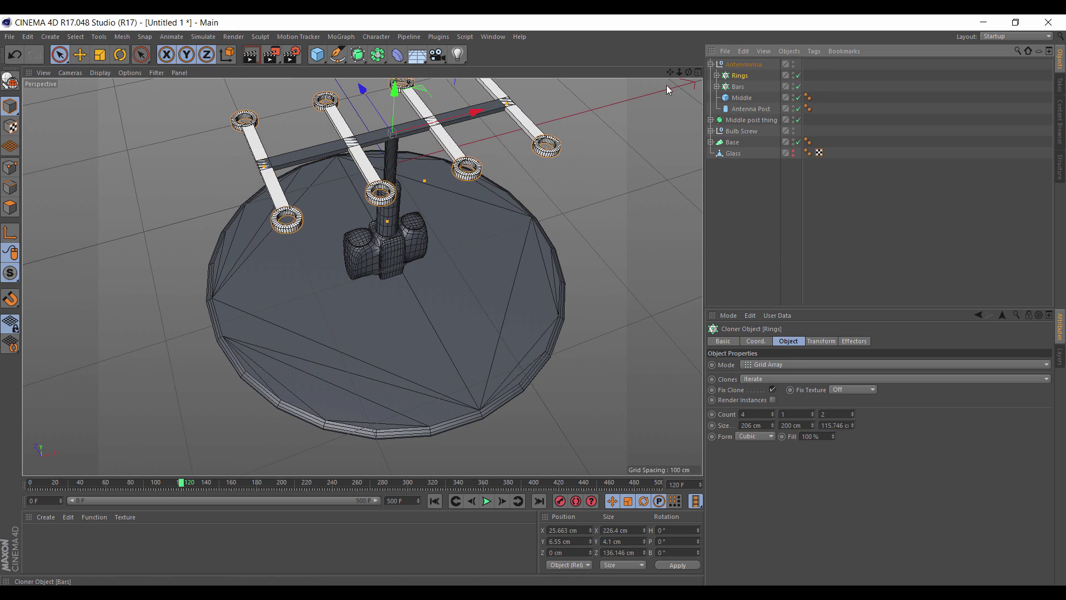
key("o")
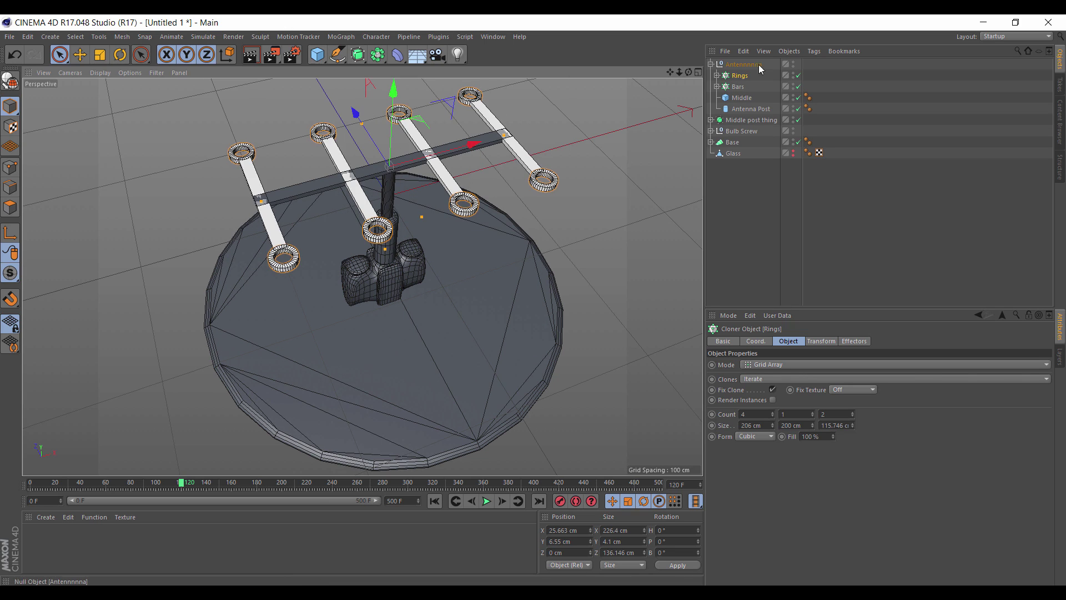
left_click(317, 54)
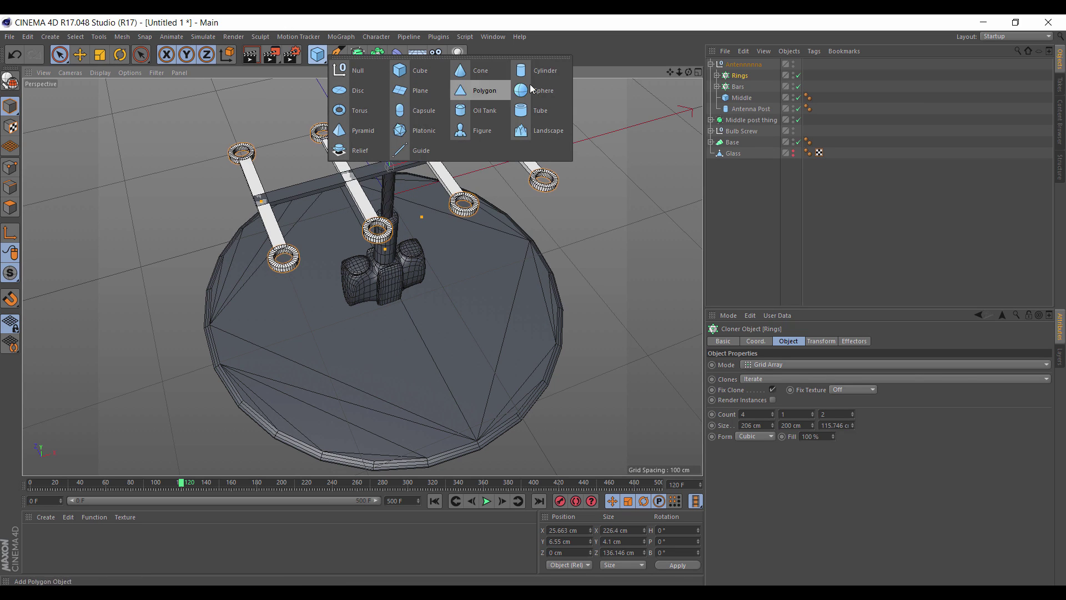
left_click(540, 67)
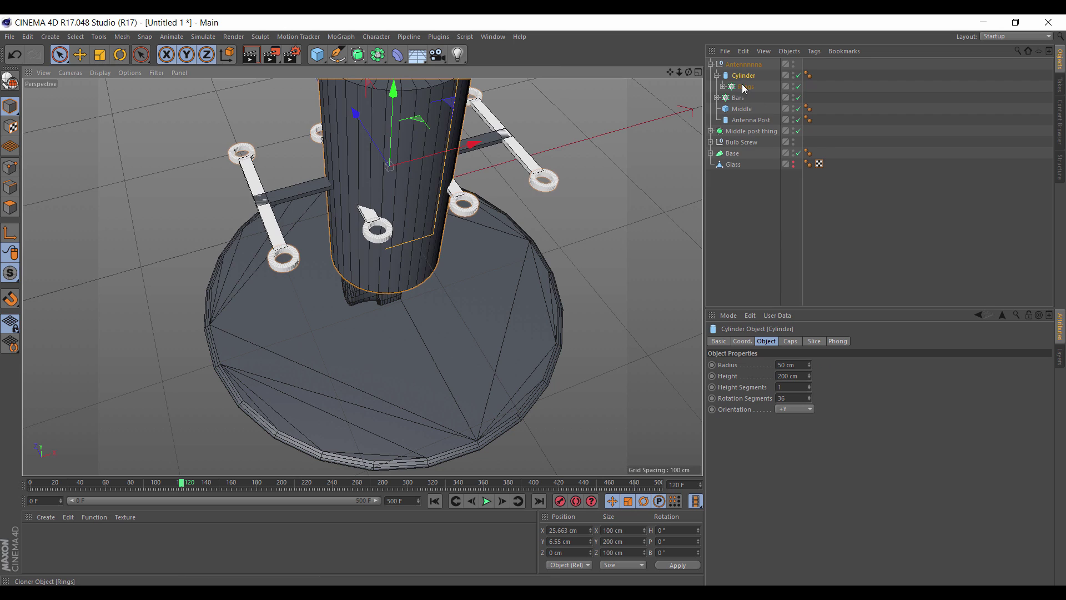
left_click_drag(747, 86, 709, 70)
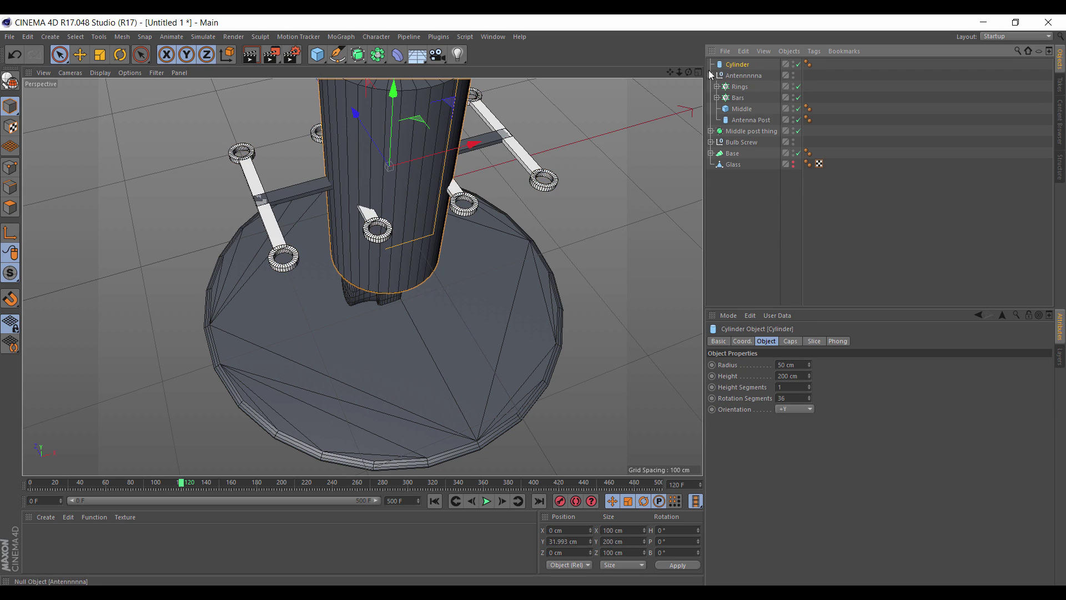
left_click(711, 74)
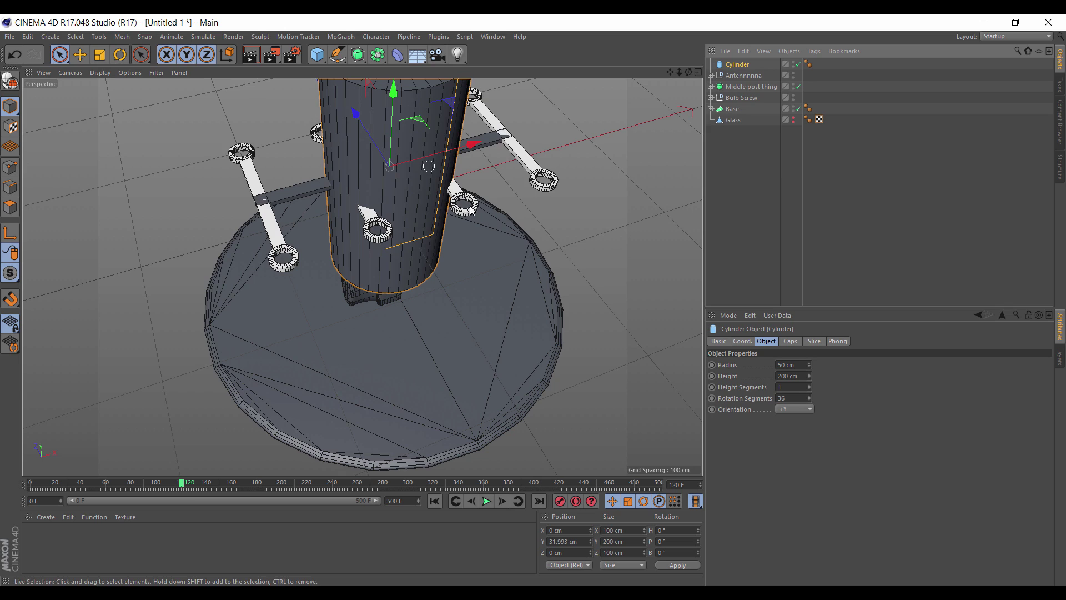
Set the cylinder's orientation to +X so that it runs along the antenna's long middle bar.
left_click(799, 407)
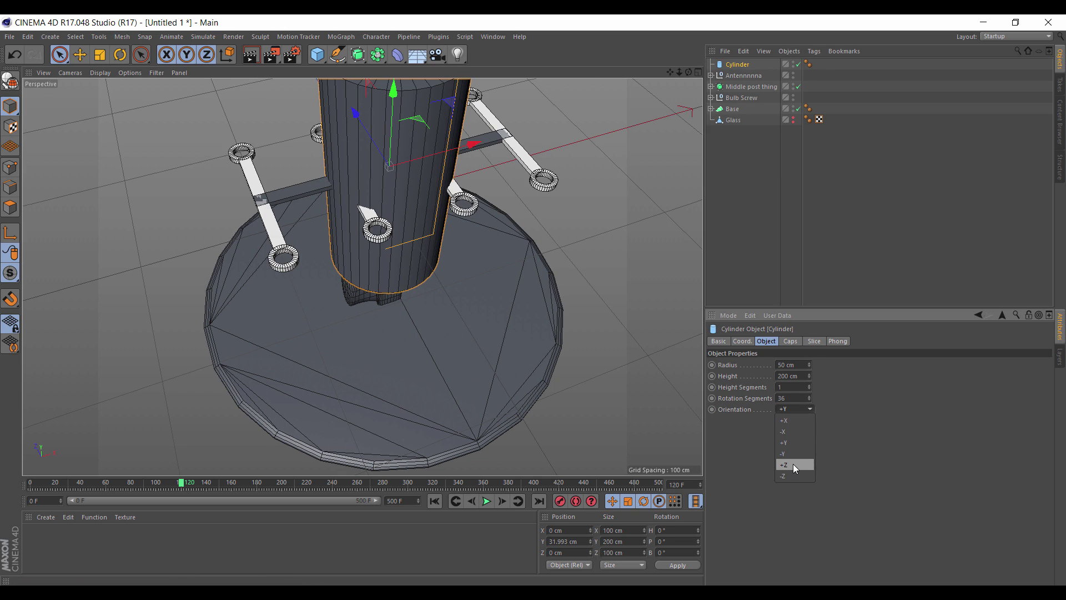
left_click(795, 465)
left_click(793, 411)
left_click(793, 448)
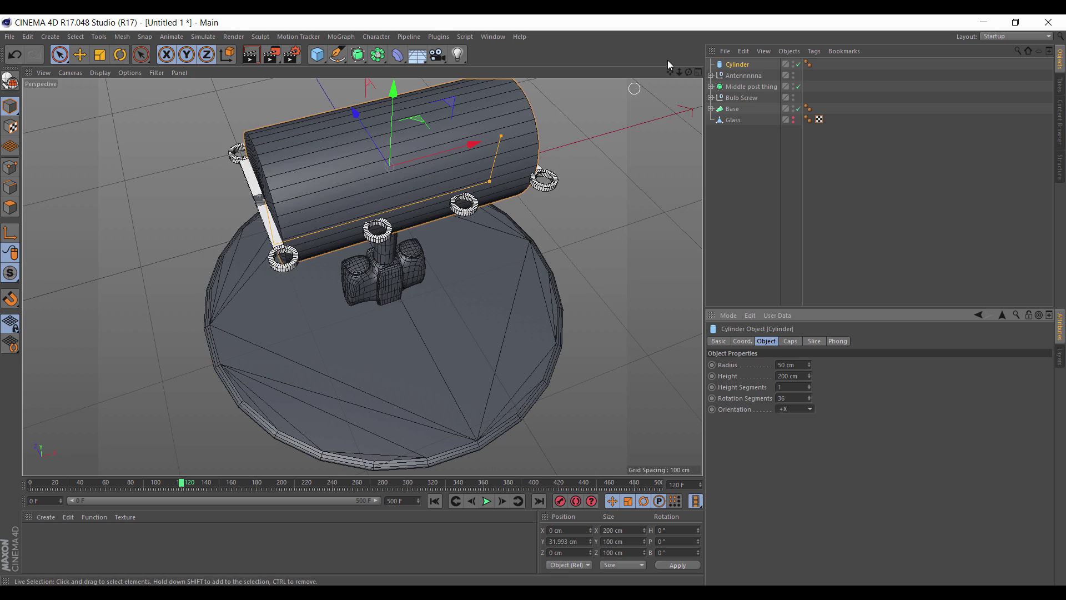
Enlarge the cylinder to a radius of 59.269 cm and a height of 208.856 cm to span the outer rings.
left_click_drag(688, 72, 561, 74)
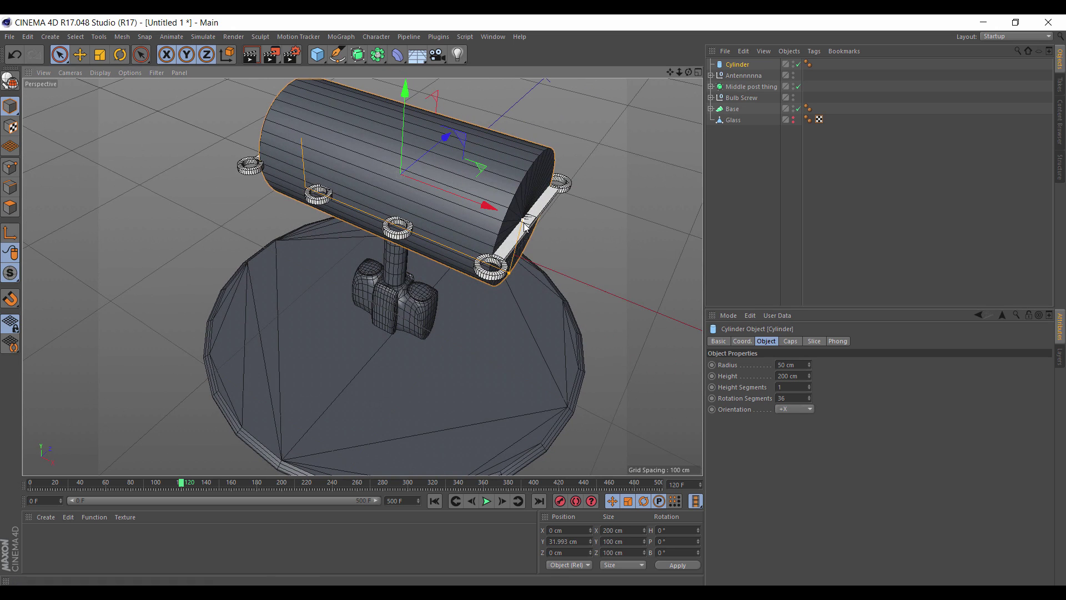
left_click_drag(523, 222, 528, 222)
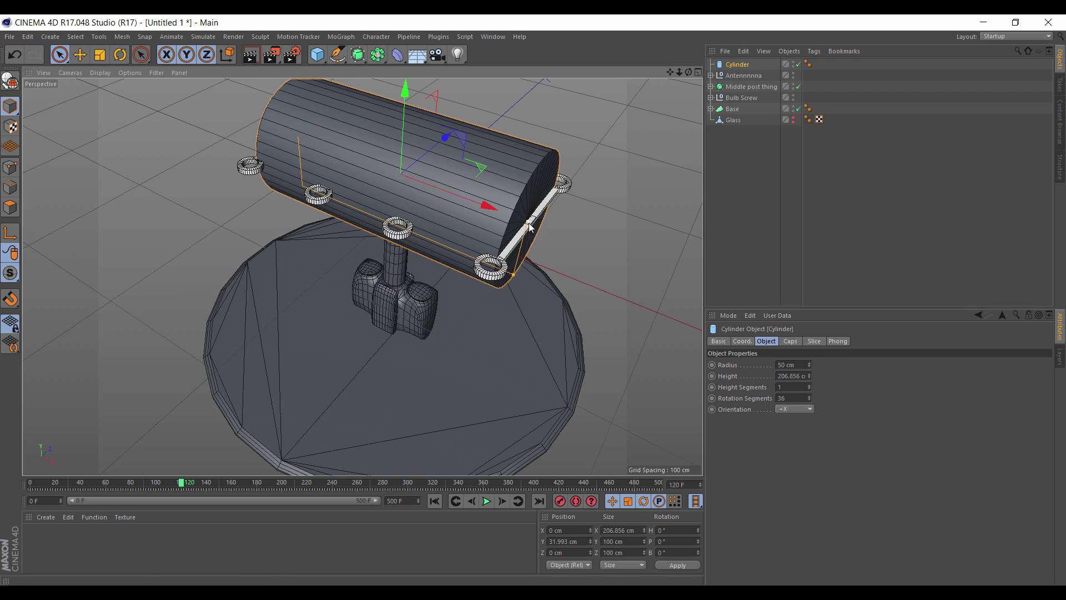
left_click_drag(512, 275, 385, 340)
scroll(797, 363, "up", 3)
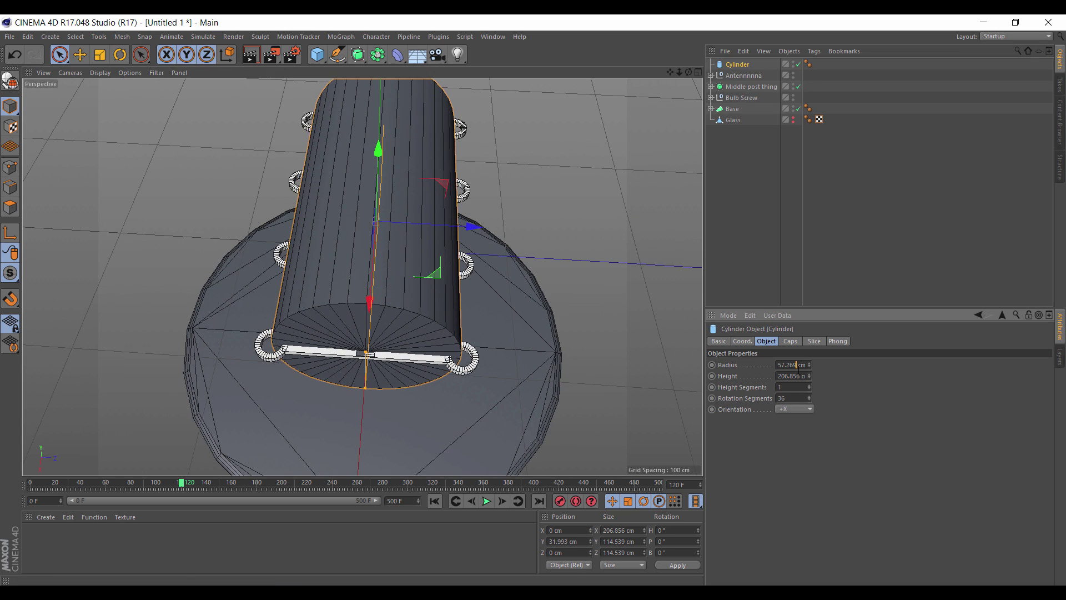
scroll(793, 376, "up", 2)
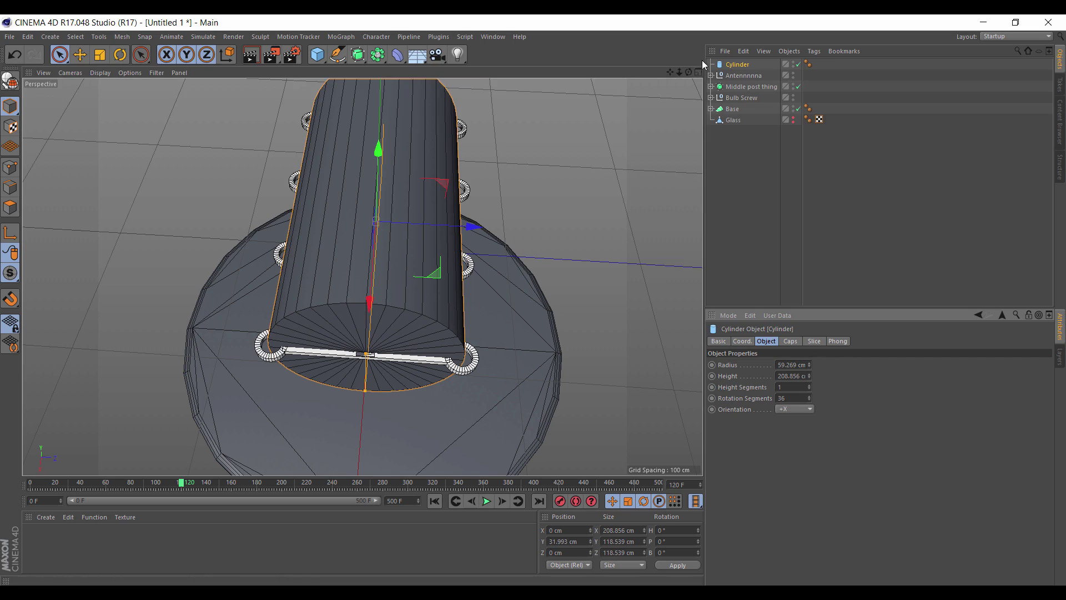
Add a cube, scale it down to 23.8 cm, and move it near the front ring at the +X end of the antenna.
left_click_drag(688, 72, 669, 75)
left_click_drag(333, 266, 362, 277, "alt")
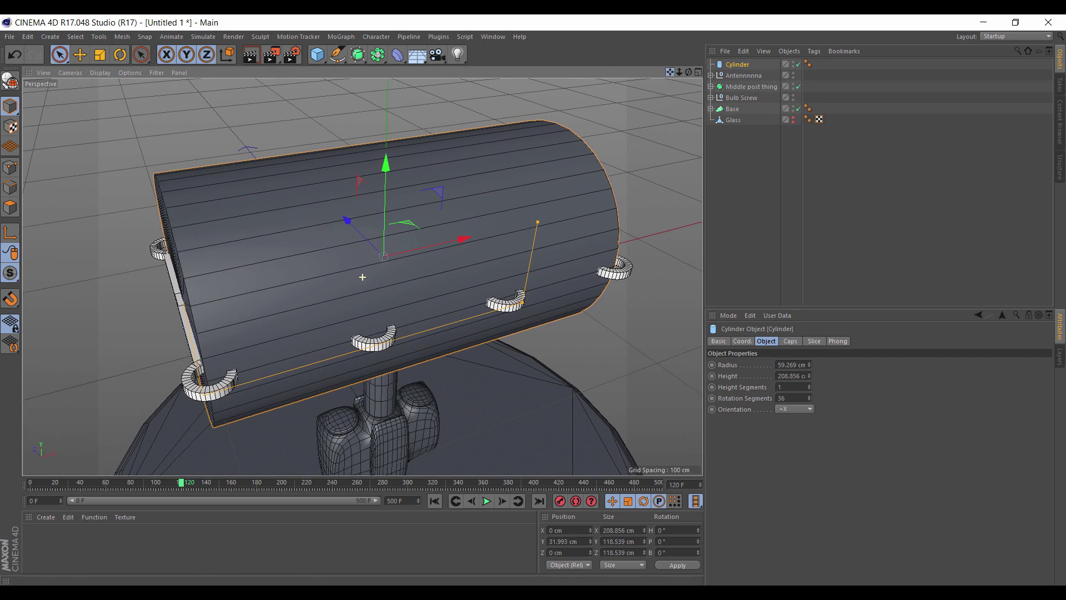
left_click_drag(679, 72, 658, 78)
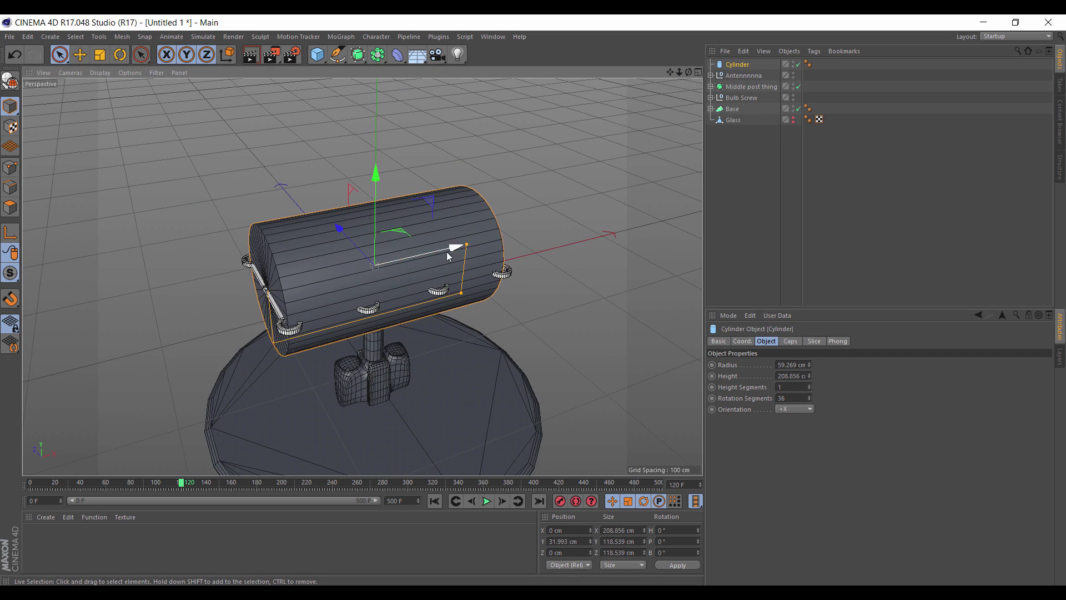
left_click(317, 54)
key("t")
left_click_drag(608, 225, 332, 437)
key("space")
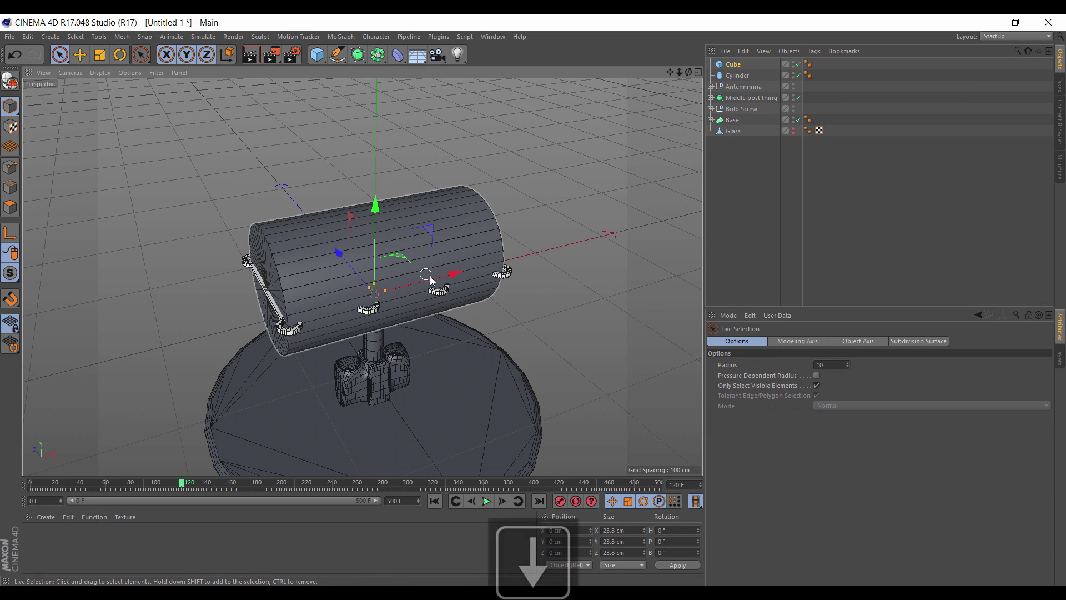
left_click_drag(432, 278, 546, 262)
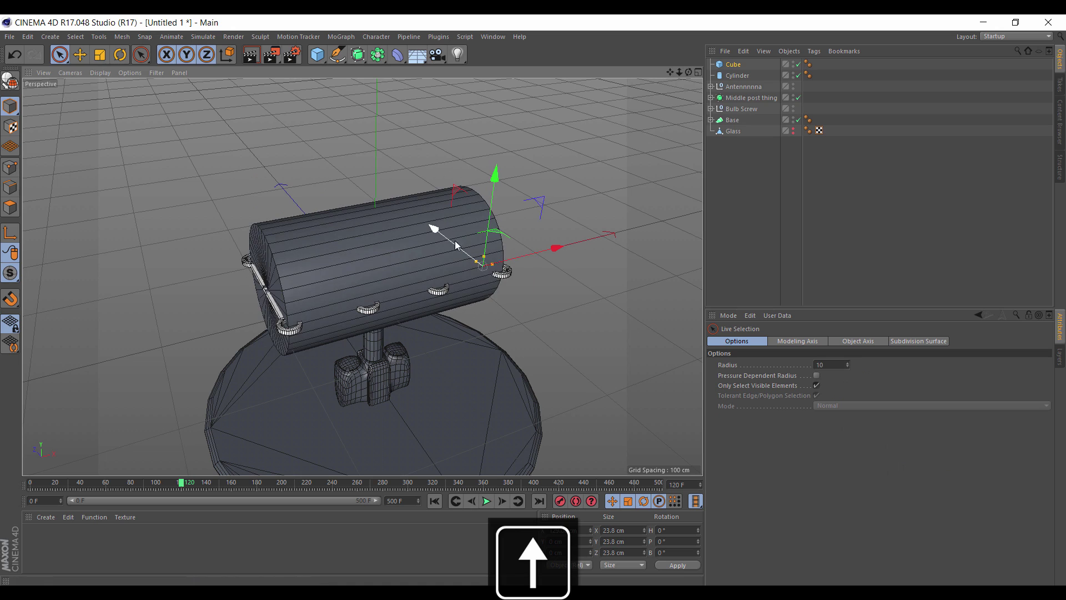
left_click_drag(457, 246, 488, 271)
Align the cube with the end ring in the orthographic views, at about X 103.2, Y 31.4, Z -58.5 cm.
left_click(699, 72)
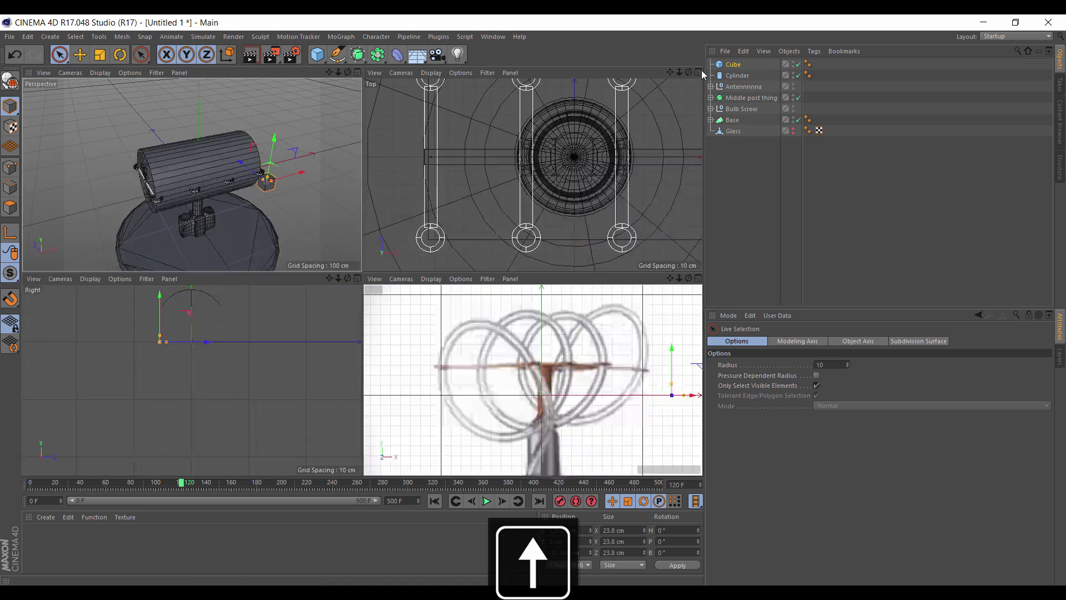
left_click_drag(669, 72, 556, 197)
left_click_drag(646, 353, 648, 323)
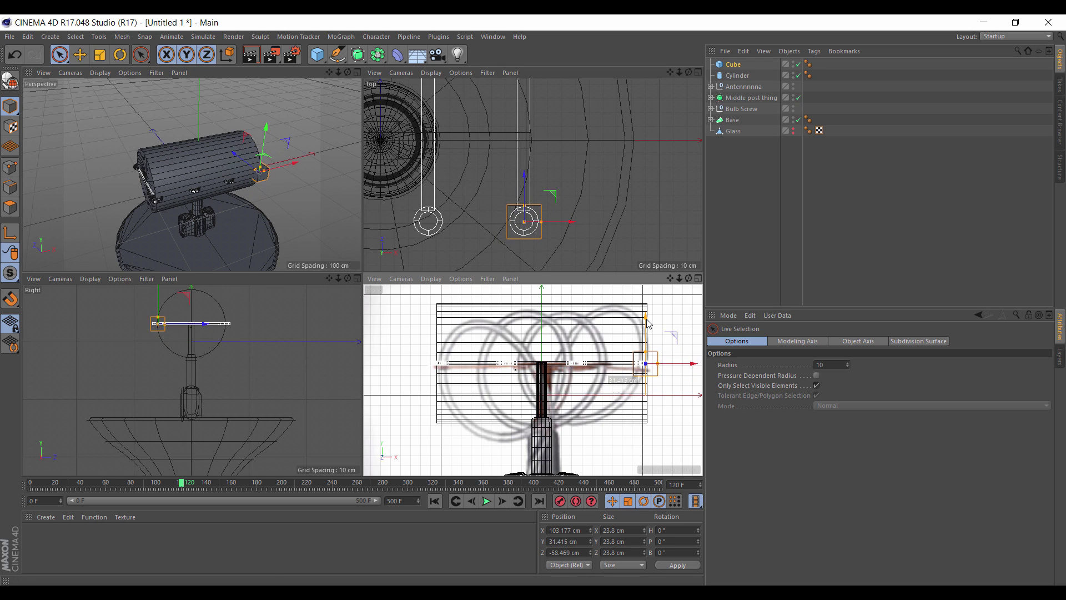
Hide the large cylinder in the maximized perspective view to expose the cube at the end ring.
left_click(358, 73)
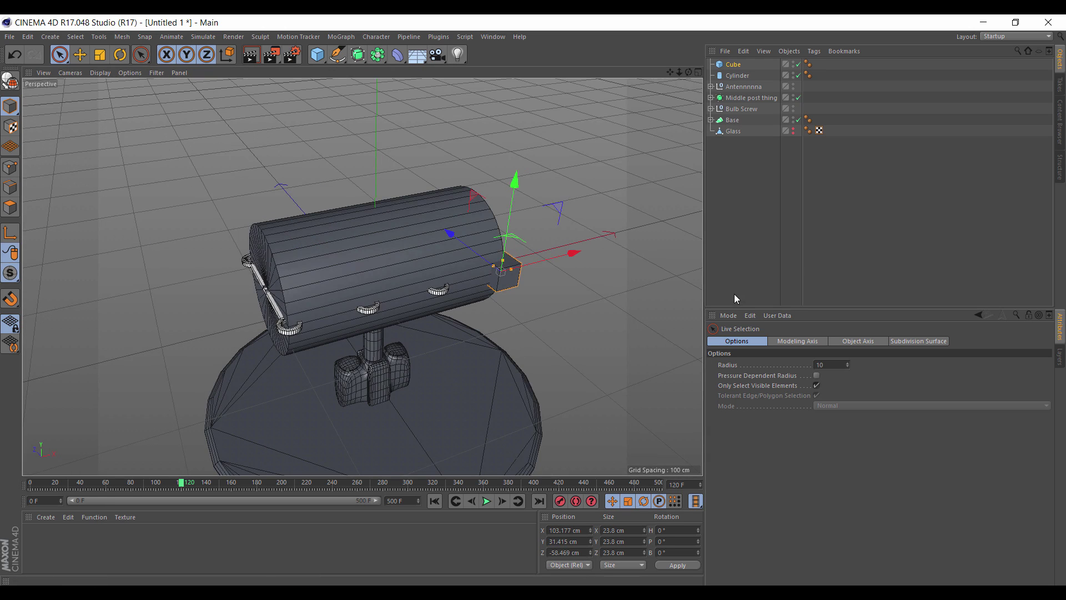
double_click(793, 76, "alt")
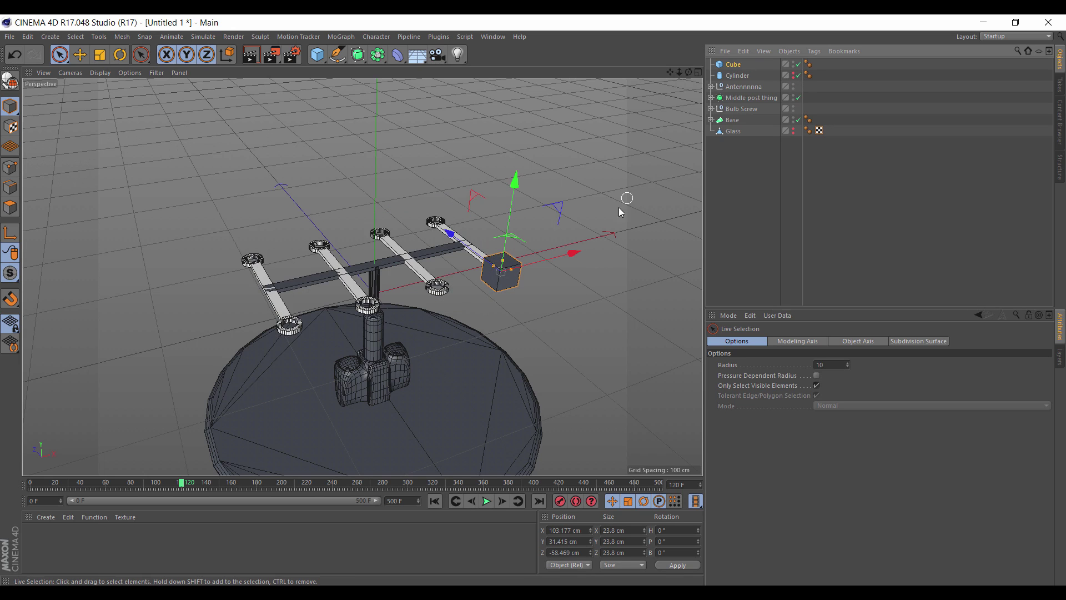
scroll(583, 228, "up", 5)
scroll(577, 232, "up", 2)
scroll(348, 361, "up", 6)
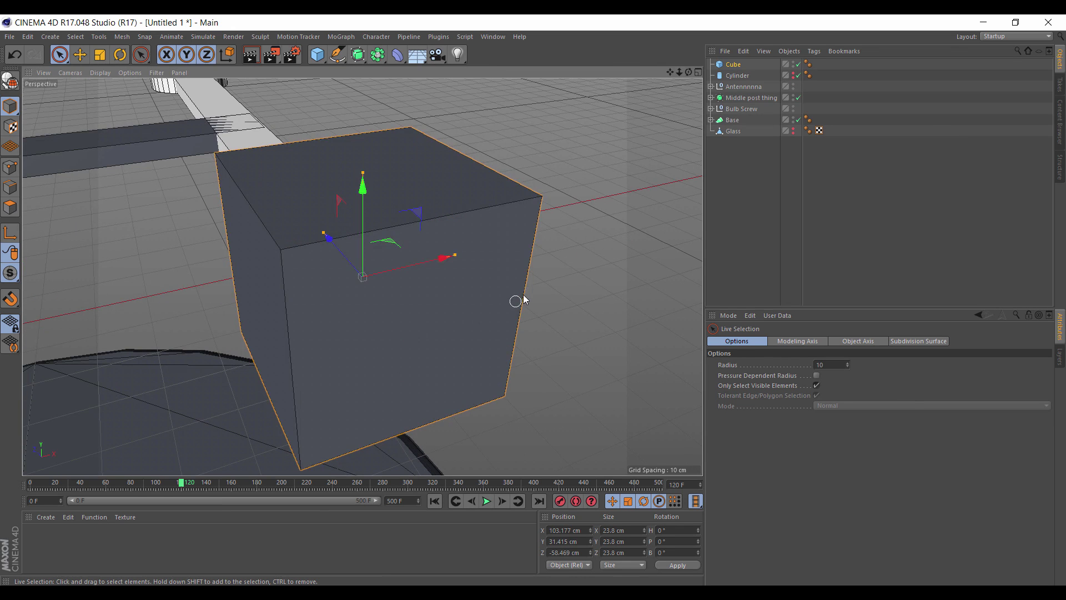
Scale the cube down to 6.688 cm and shift it along Z to -58.058 cm, centring it inside the ring.
key("t")
left_click_drag(522, 300, 400, 442)
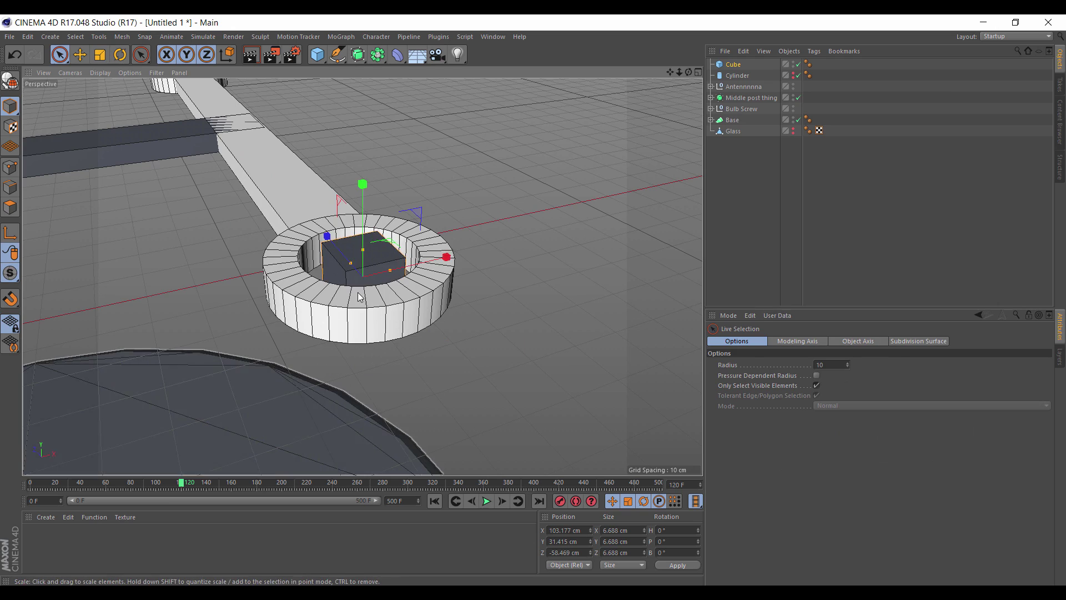
left_click_drag(689, 72, 464, 208)
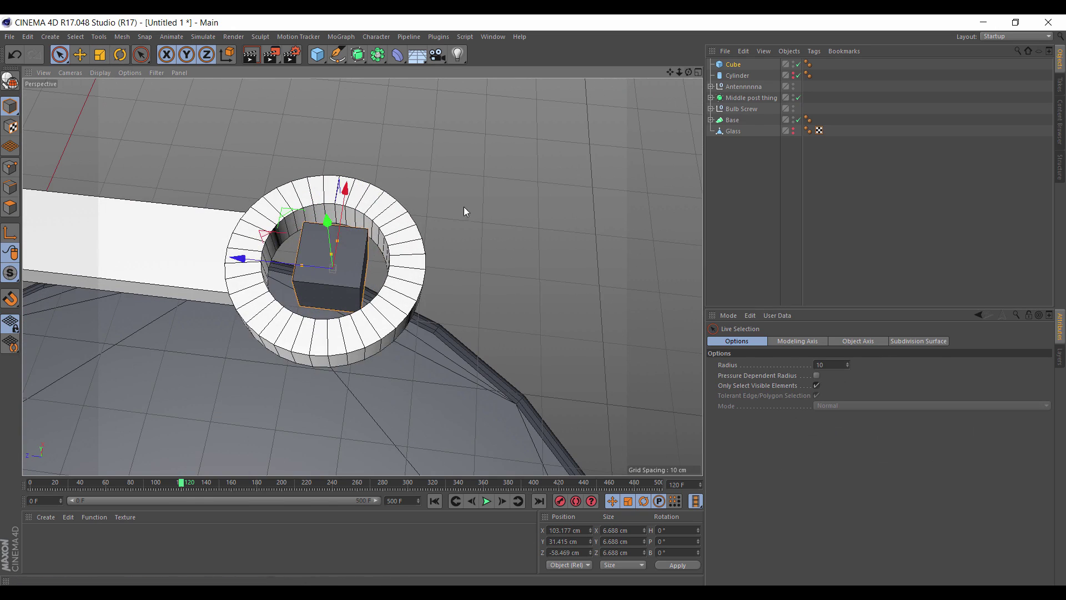
left_click_drag(240, 258, 235, 258)
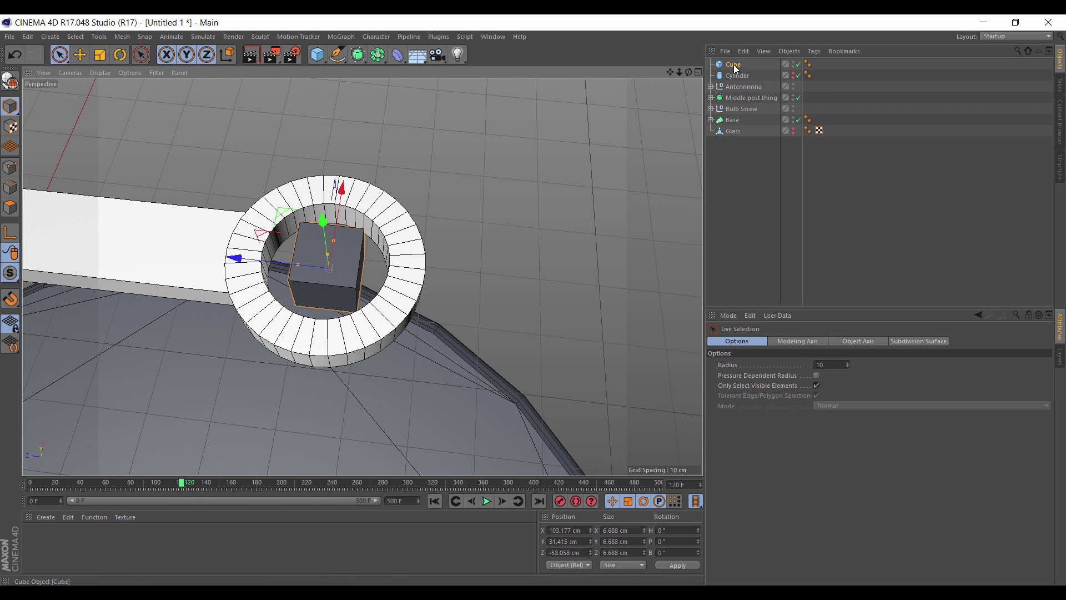
Make the cube a child of the hidden cylinder and force the cube to be visible on its own.
left_click_drag(738, 74, 738, 75)
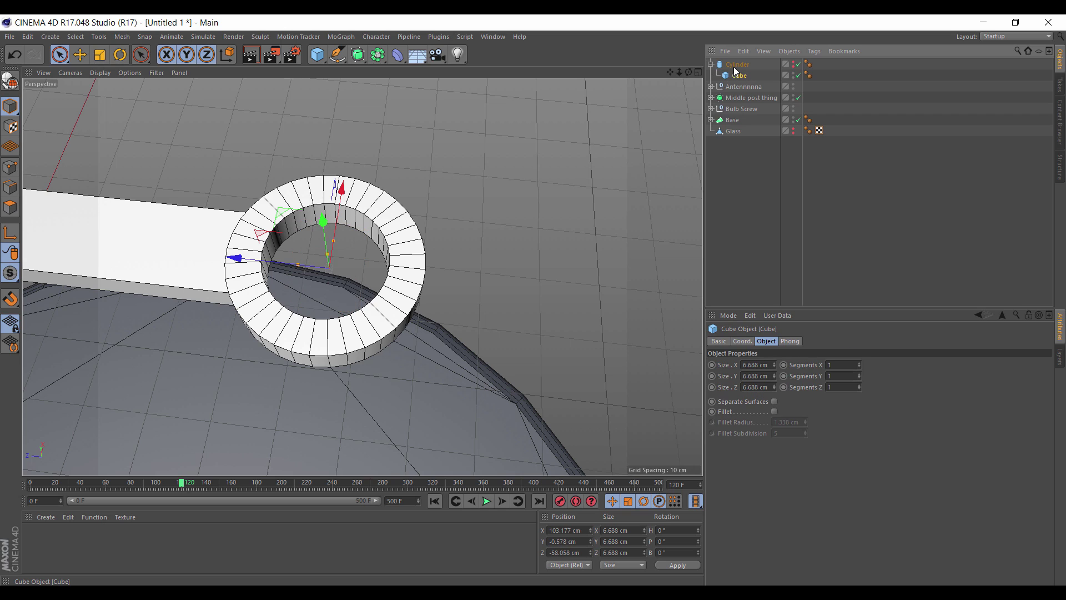
left_click(795, 78)
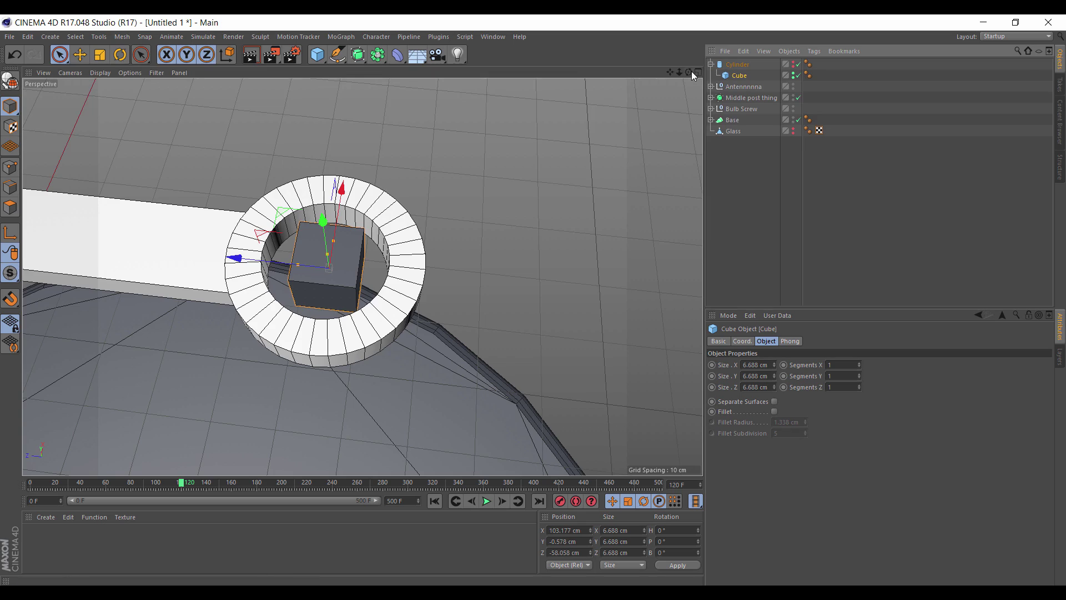
left_click_drag(684, 73, 297, 314)
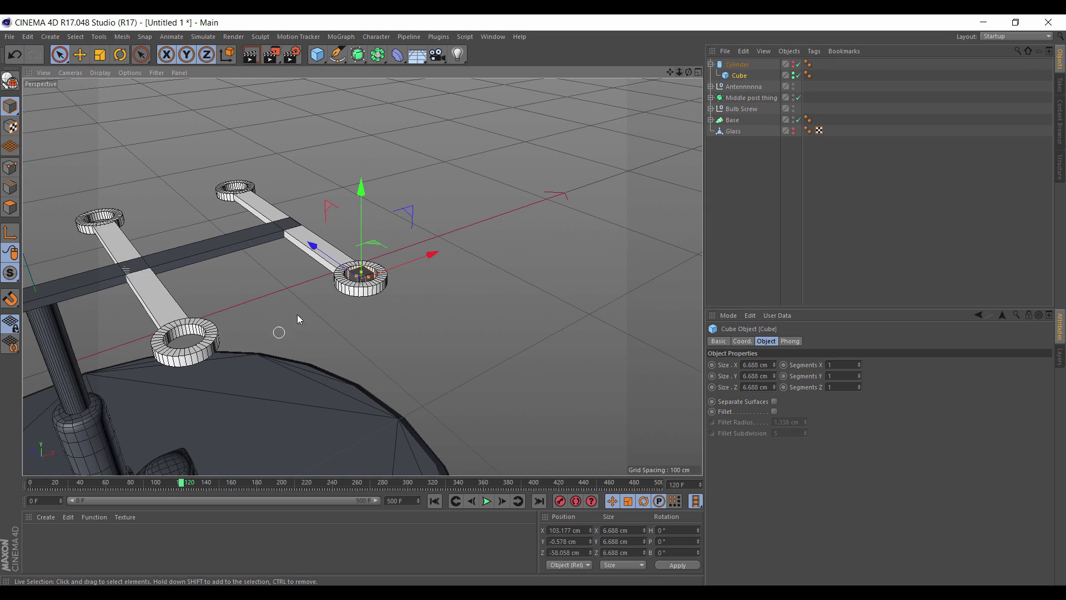
left_click_drag(687, 69, 678, 71)
Try rotating the parent cylinder together with its nested cube, and undo the rotation.
left_click(744, 65)
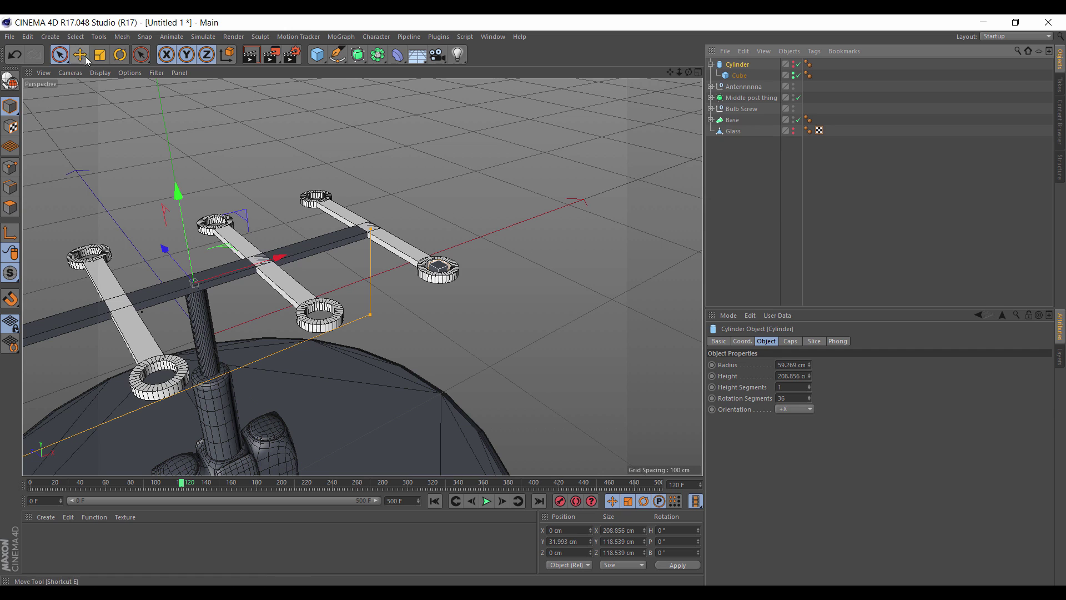
left_click(120, 58)
left_click_drag(211, 283, 249, 286)
key("ctrl+z")
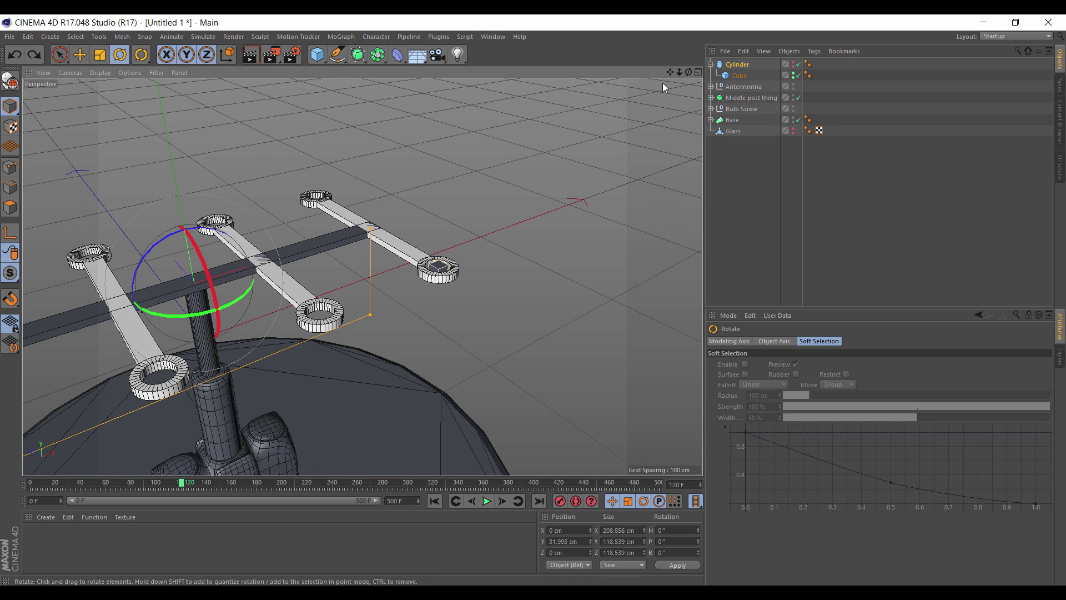
Move the parent cylinder along X to -205.772 cm so that its cube sits in the front ring at the opposite end.
left_click_drag(680, 72, 542, 215)
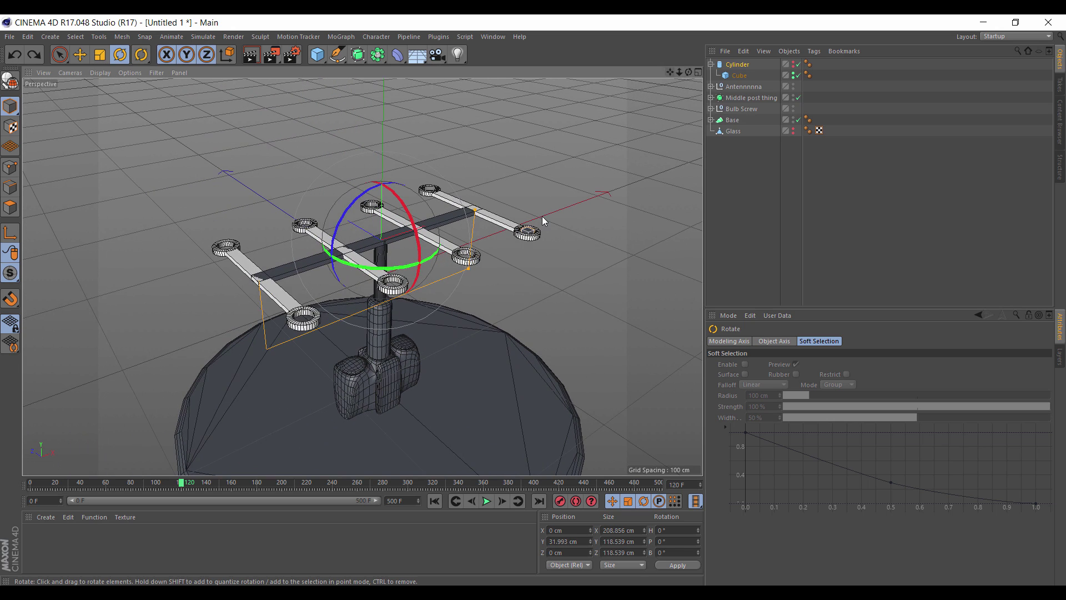
key("9")
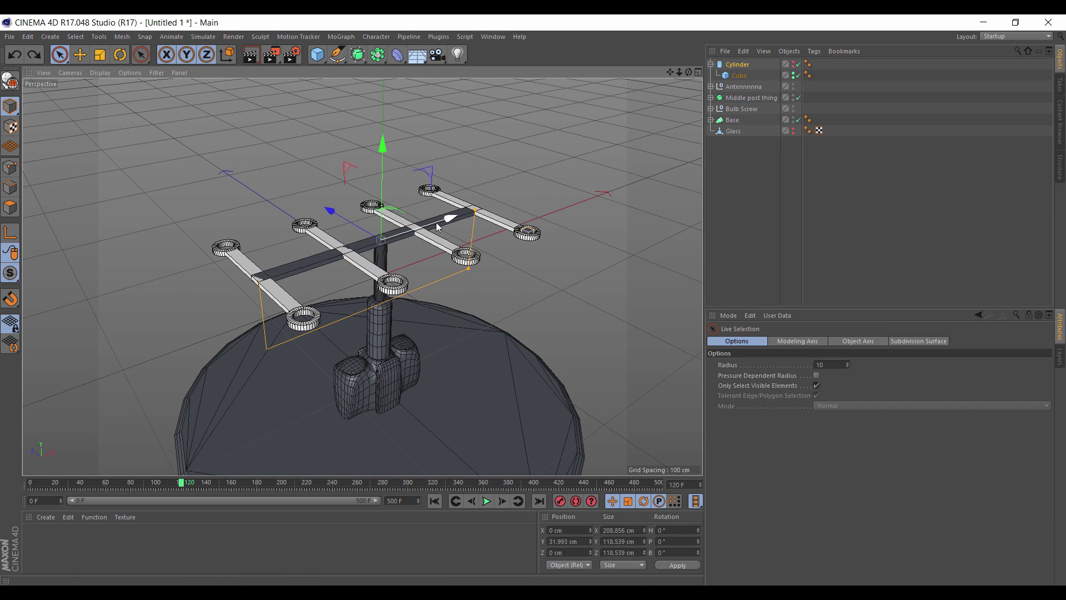
left_click_drag(438, 227, 201, 334)
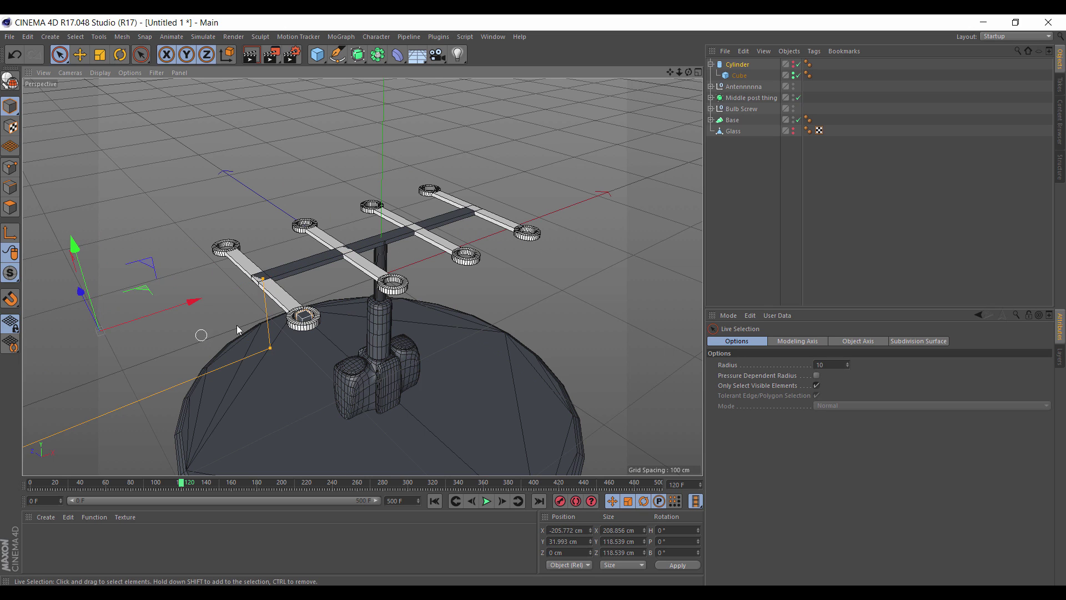
key("ctrl+z")
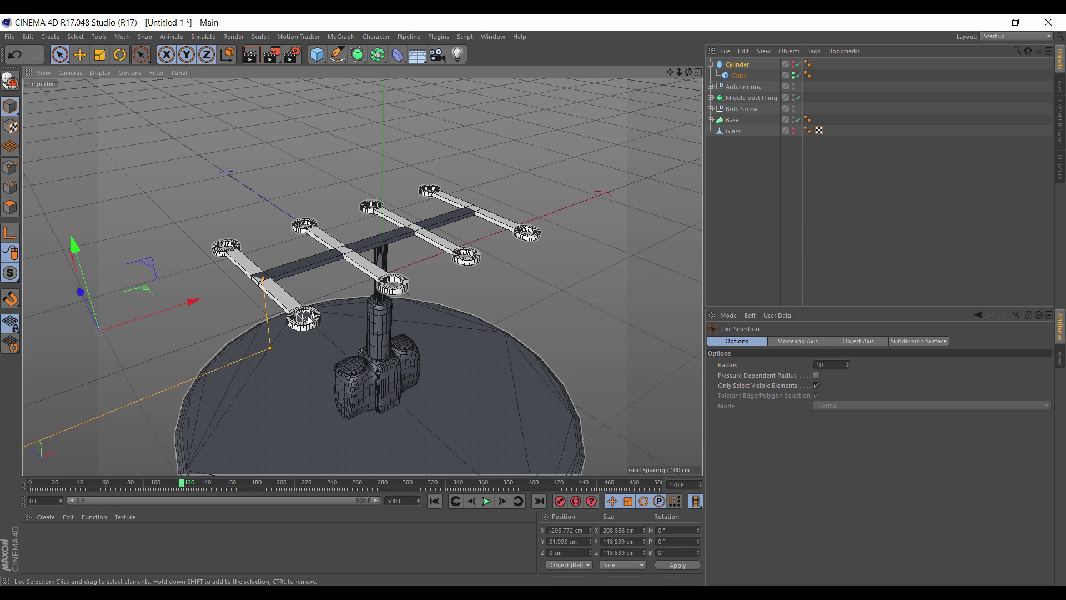
Scrub the timeline back toward the start and return the playhead to frame 120.
left_click_drag(186, 481, 38, 484)
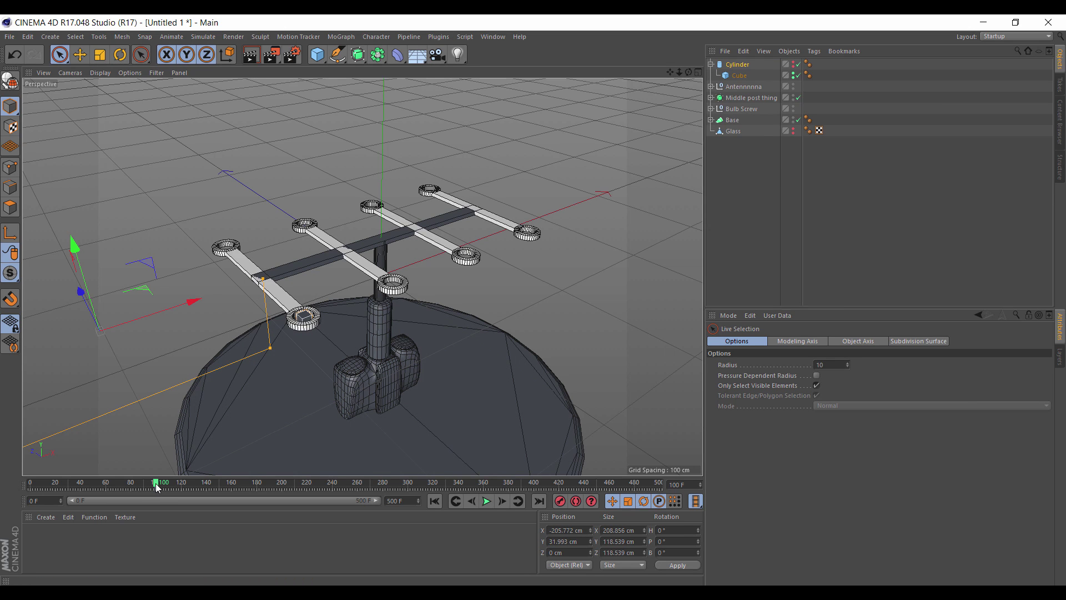
left_click_drag(167, 485, 180, 491)
Add a MoGraph Tracer and replace the cylinder in its trace link with the cube.
left_click(342, 37)
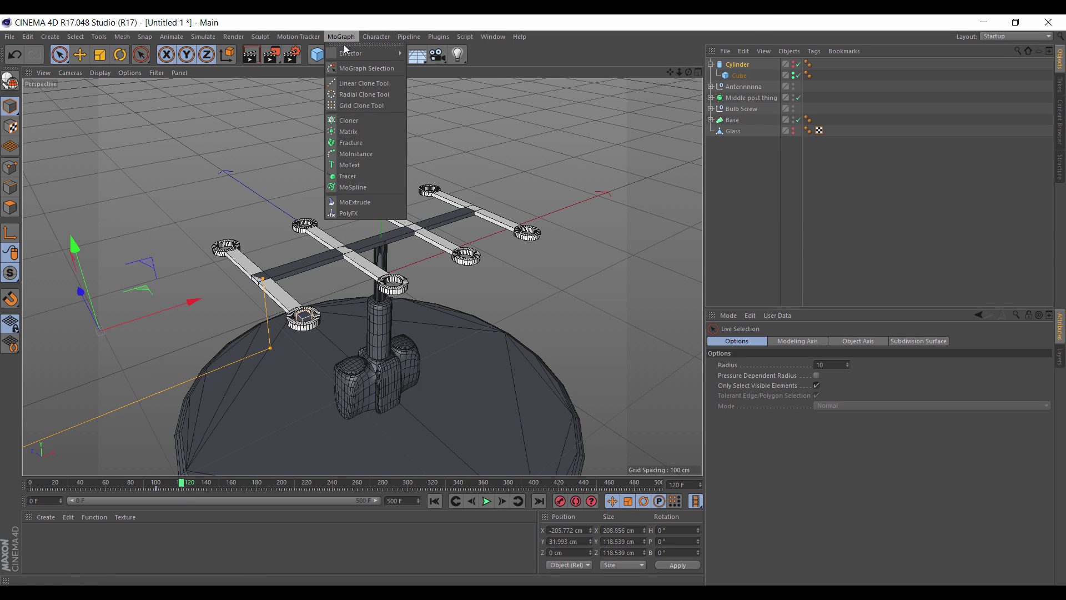
left_click(354, 176)
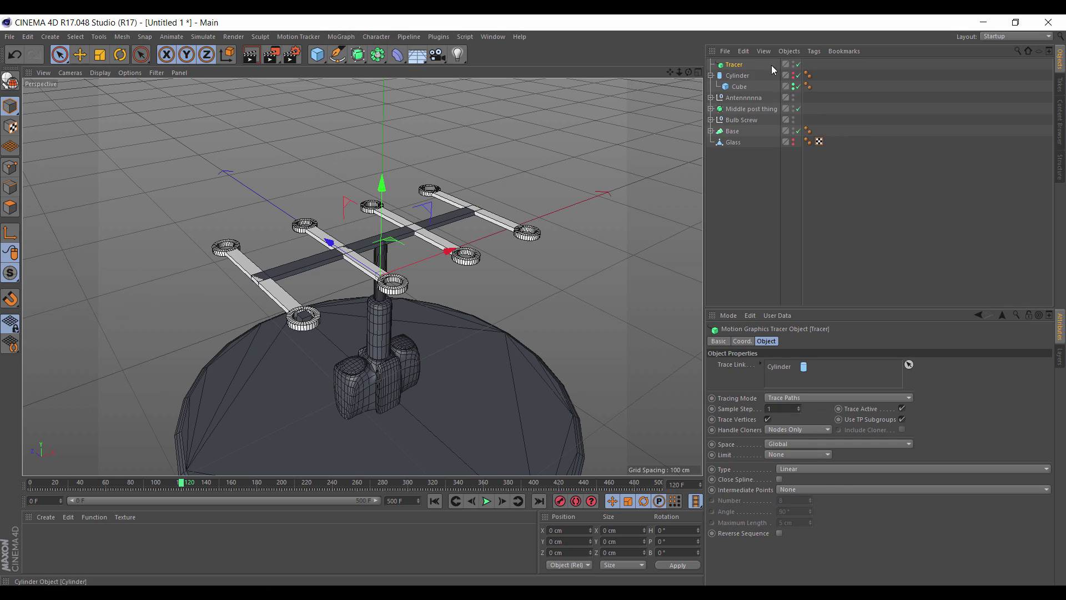
left_click(781, 367)
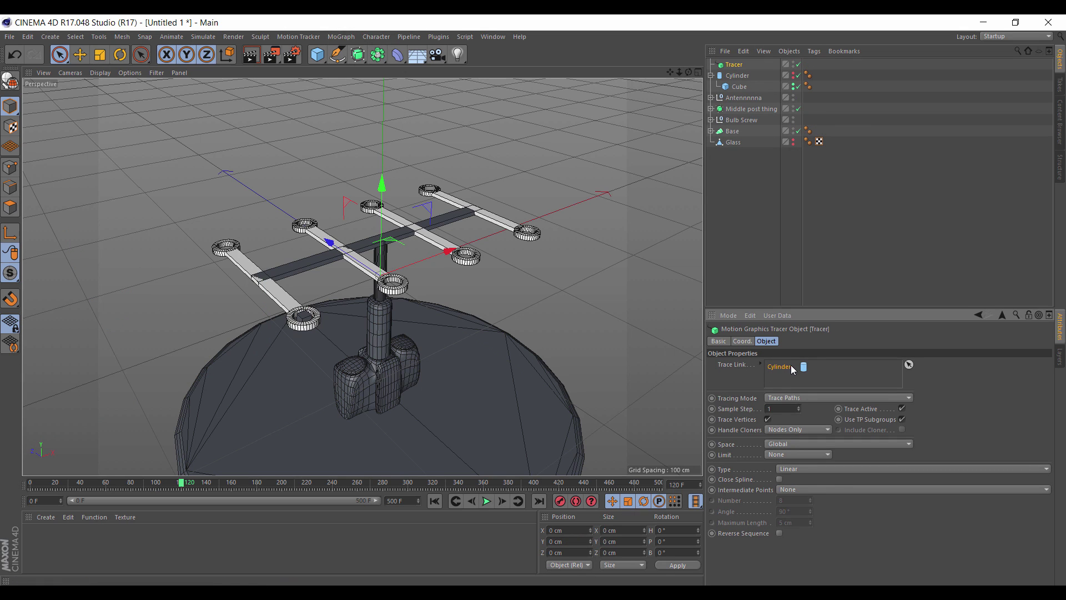
key("Delete")
left_click_drag(741, 89, 794, 331)
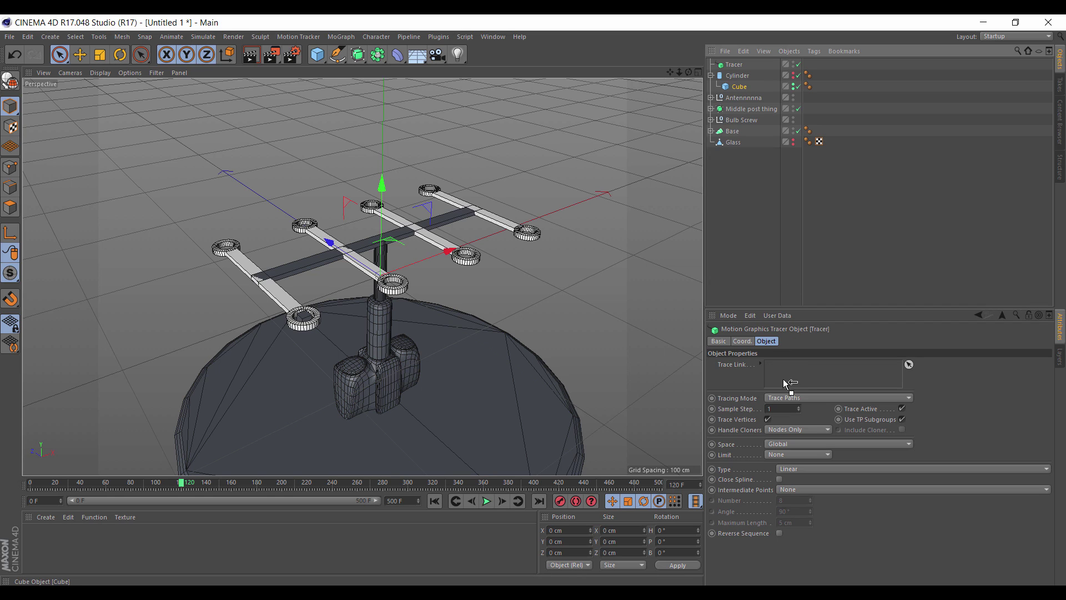
left_click_drag(782, 379, 793, 367)
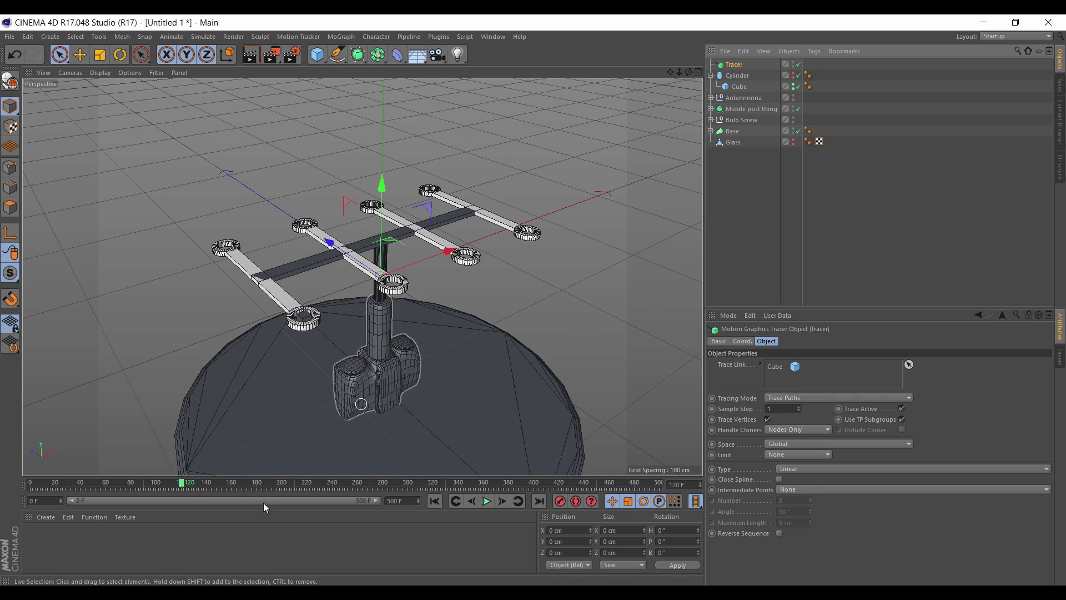
Play the animation briefly from around frame 120 with the parent cylinder selected to check the tracer.
left_click(183, 485)
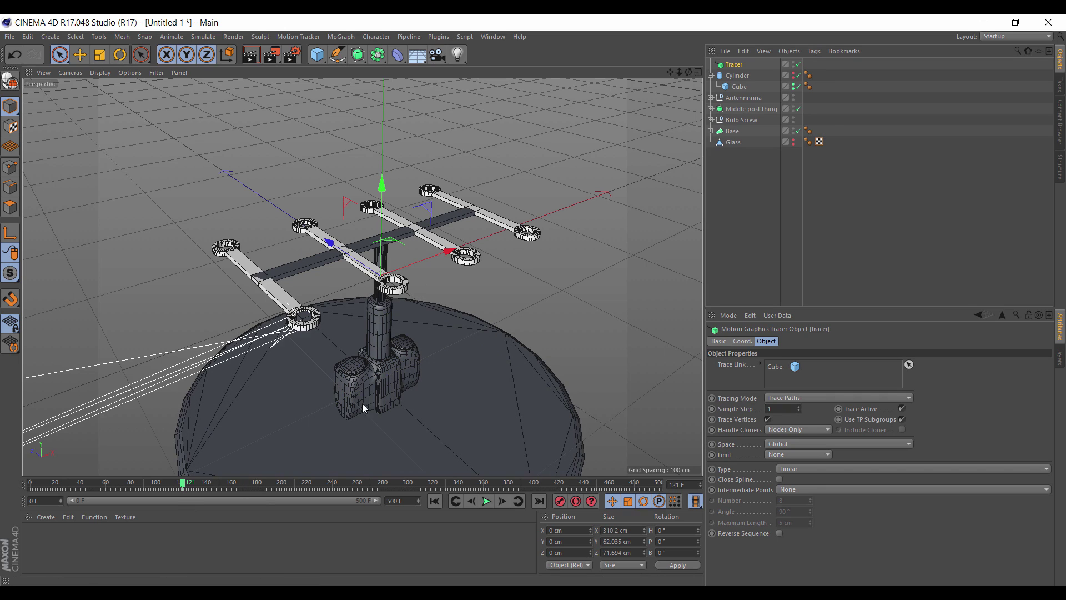
left_click(738, 76)
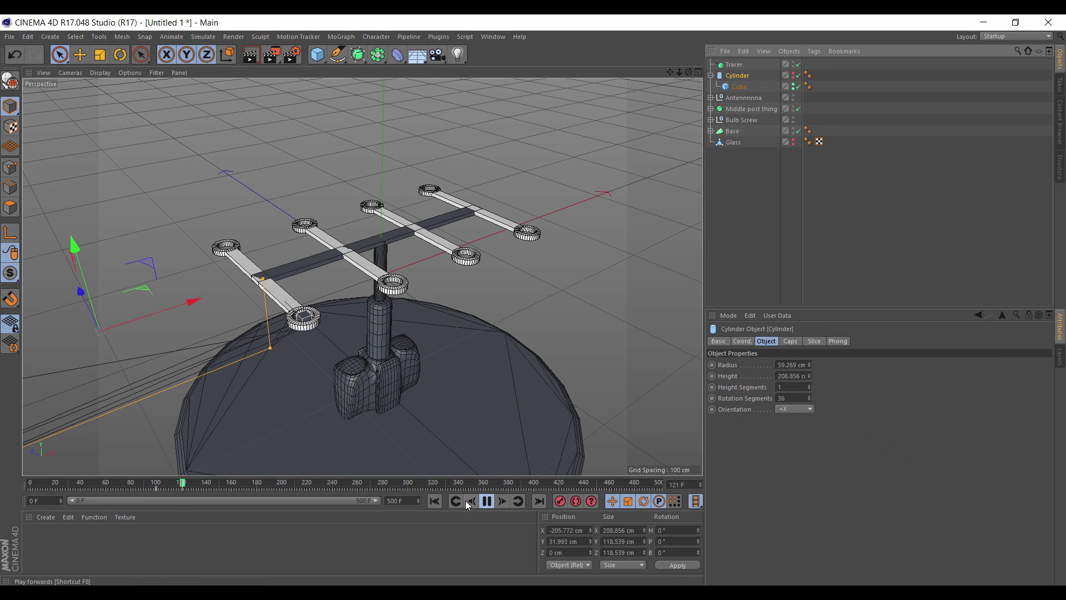
left_click(487, 501)
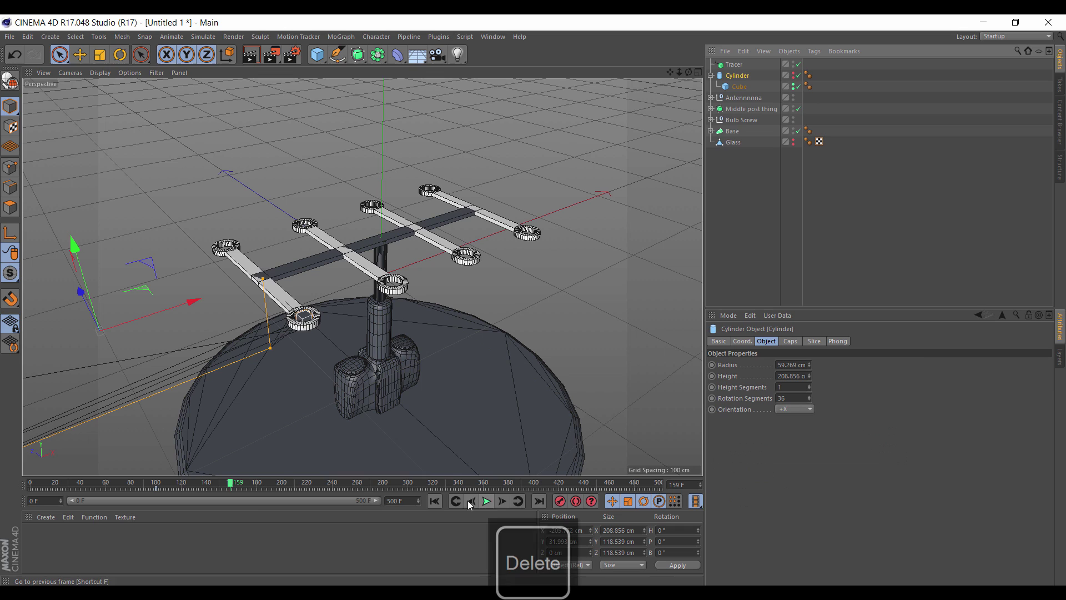
At frame 120, rotate the parent cylinder to a pitch of -90°, move it to X -223.843 cm and record a keyframe.
left_click(182, 484)
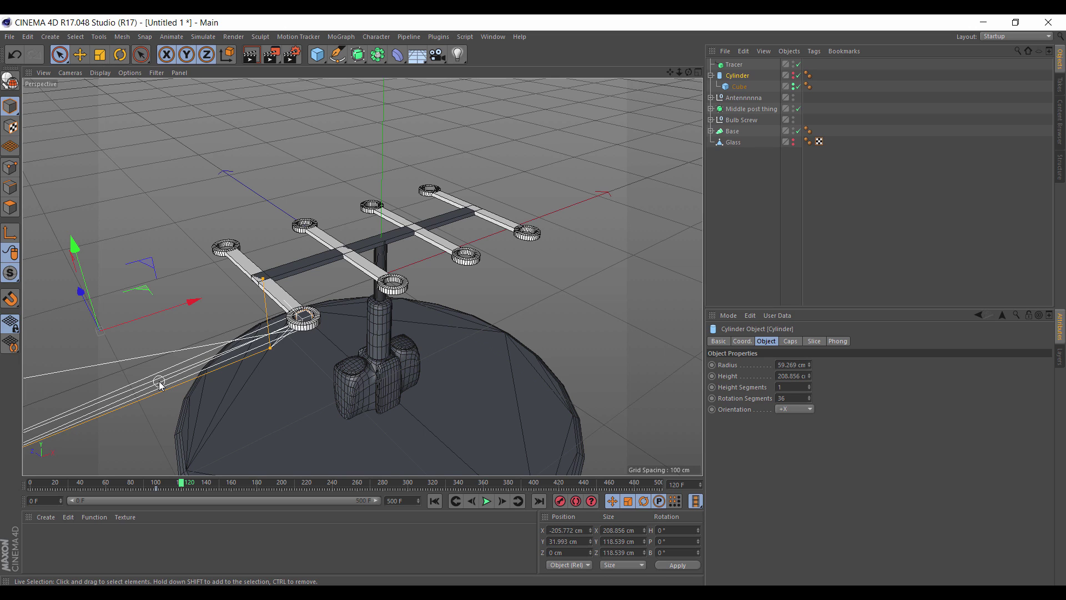
key("r")
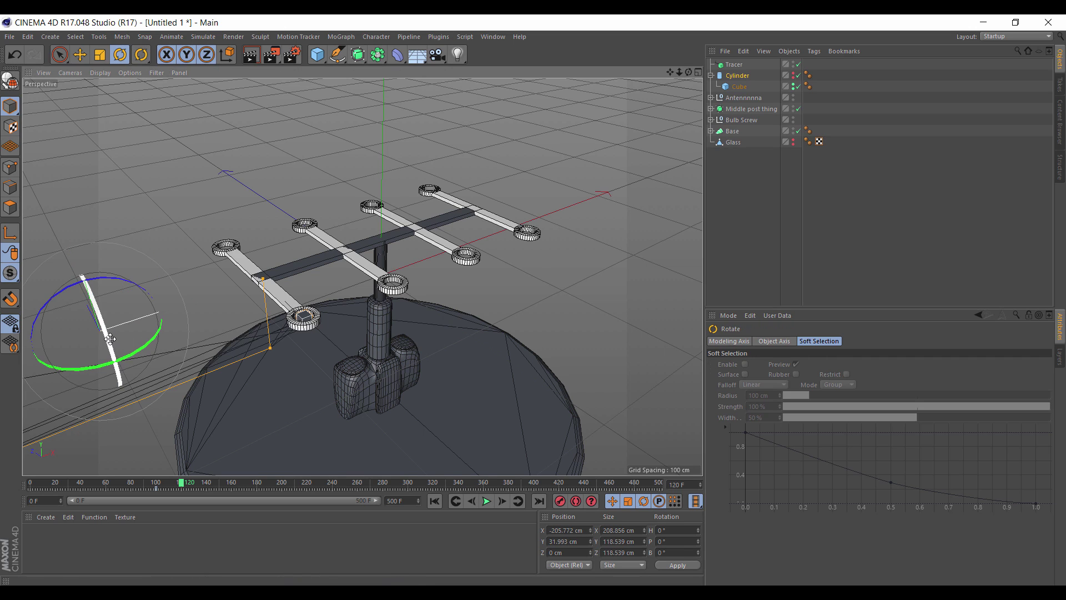
left_click_drag(114, 341, 55, 233)
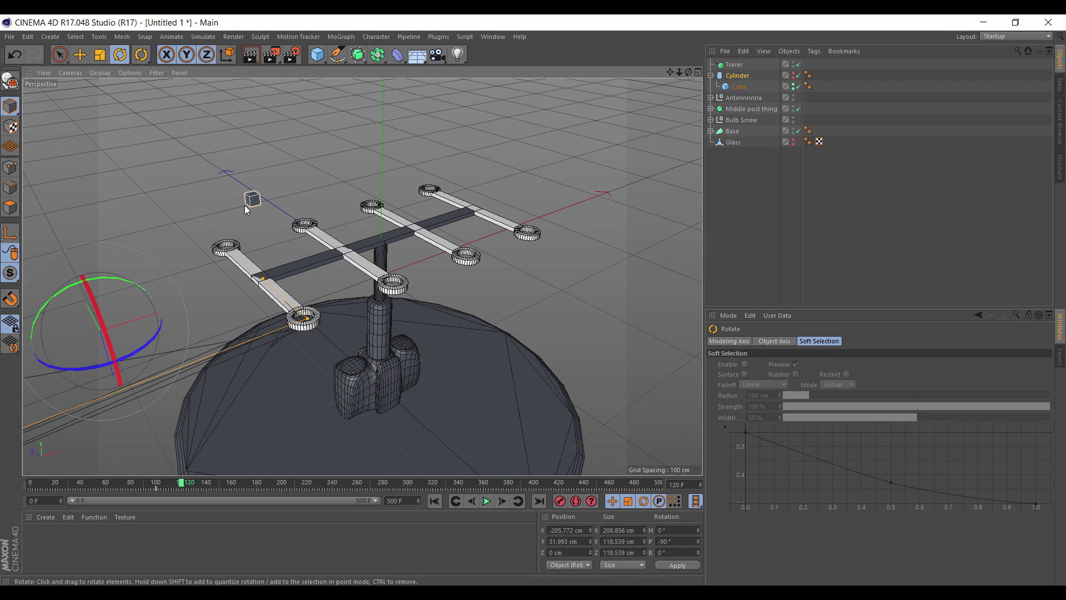
key("space")
left_click_drag(195, 315, 162, 310)
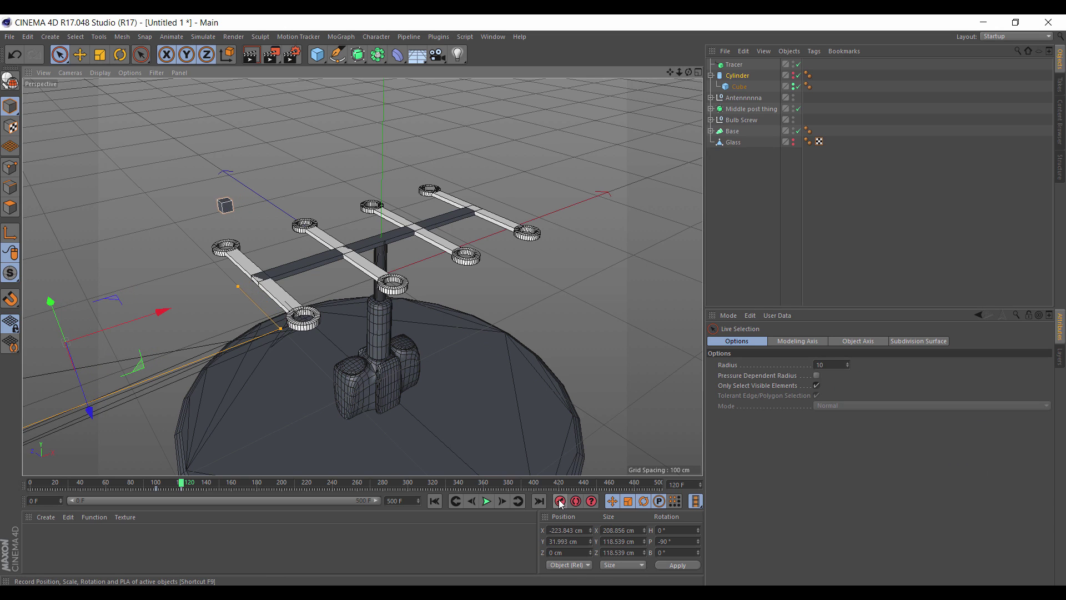
Play the animation from about frame 90, rewind it and replay it to examine the paths traced from the cube.
left_click(143, 483)
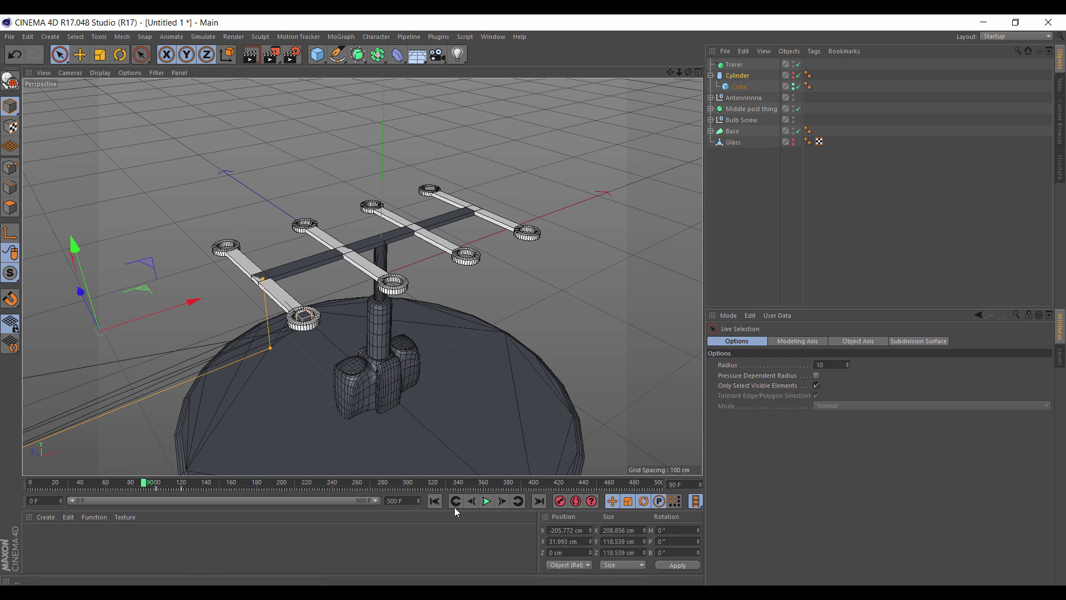
left_click(487, 501)
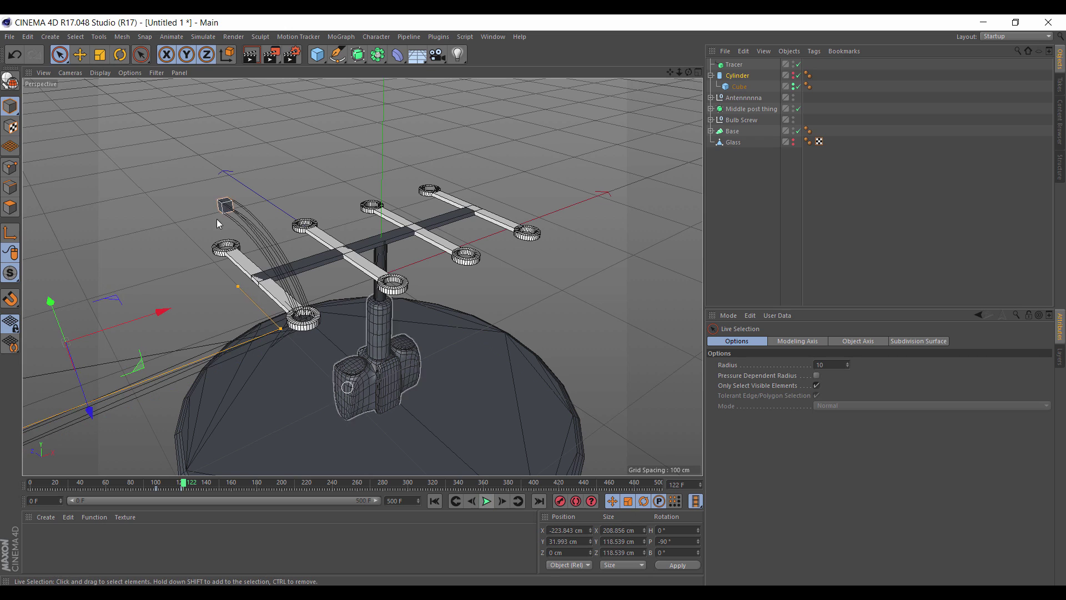
scroll(262, 244, "up", 2)
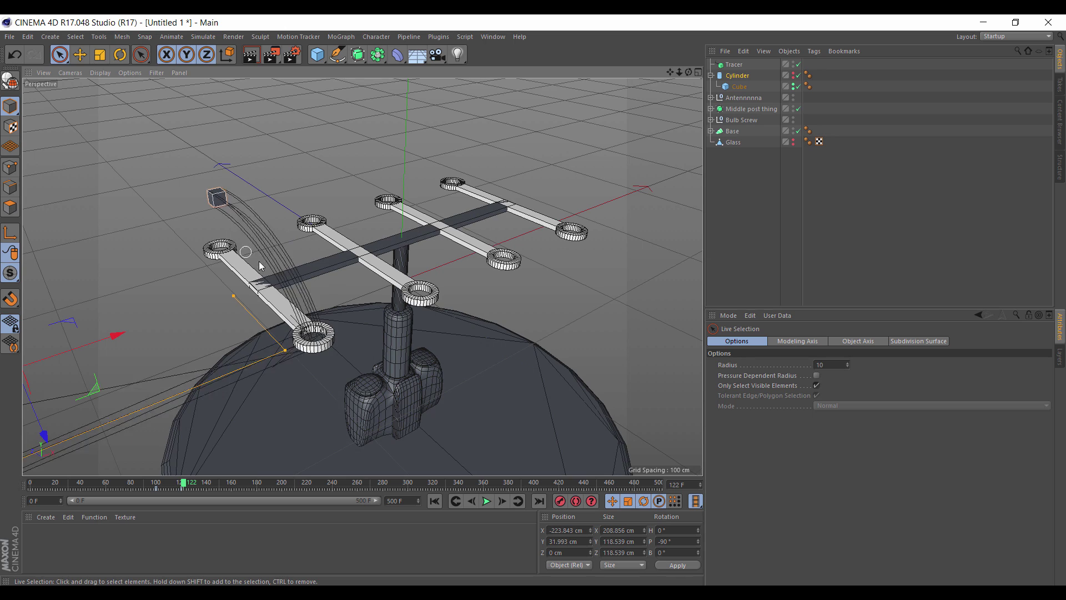
left_click(435, 501)
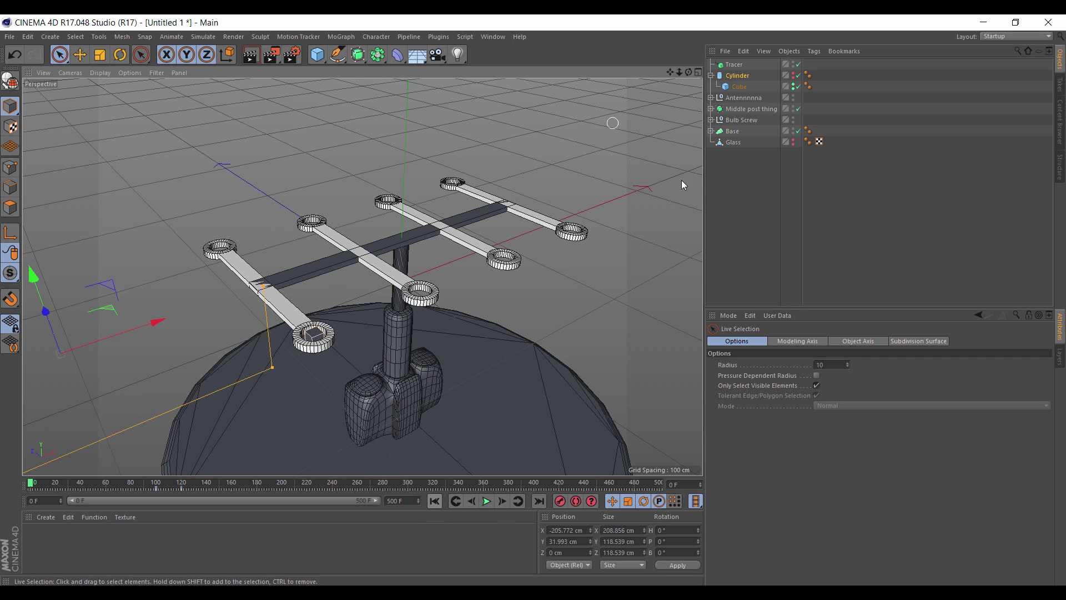
left_click(145, 482)
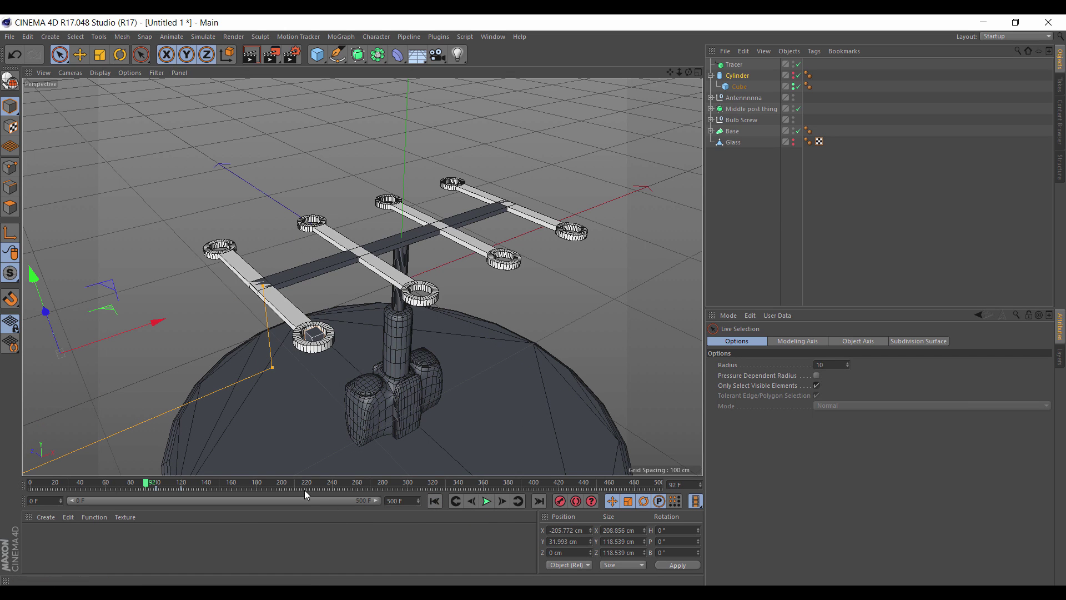
left_click(486, 502)
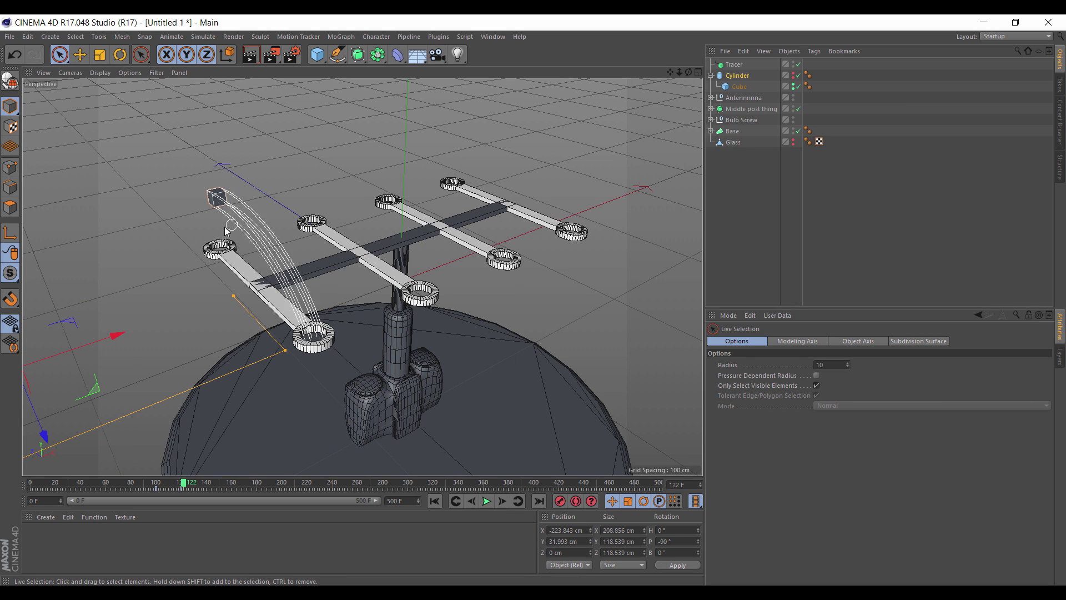
Review the Tracer's tracing mode, keep it on Trace Paths, and turn off Trace Vertices.
left_click(734, 64)
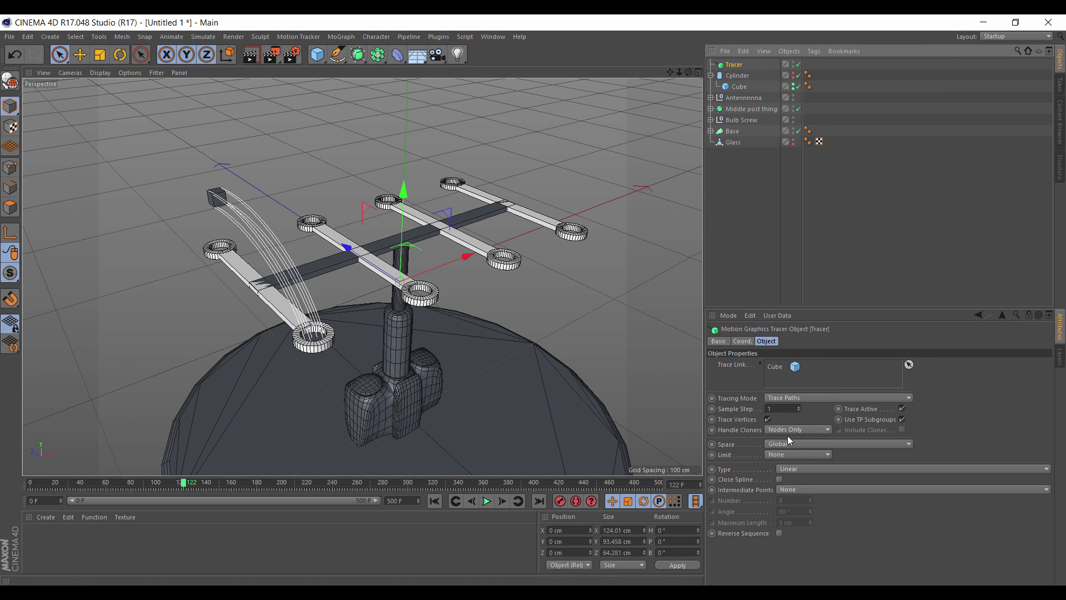
left_click(783, 398)
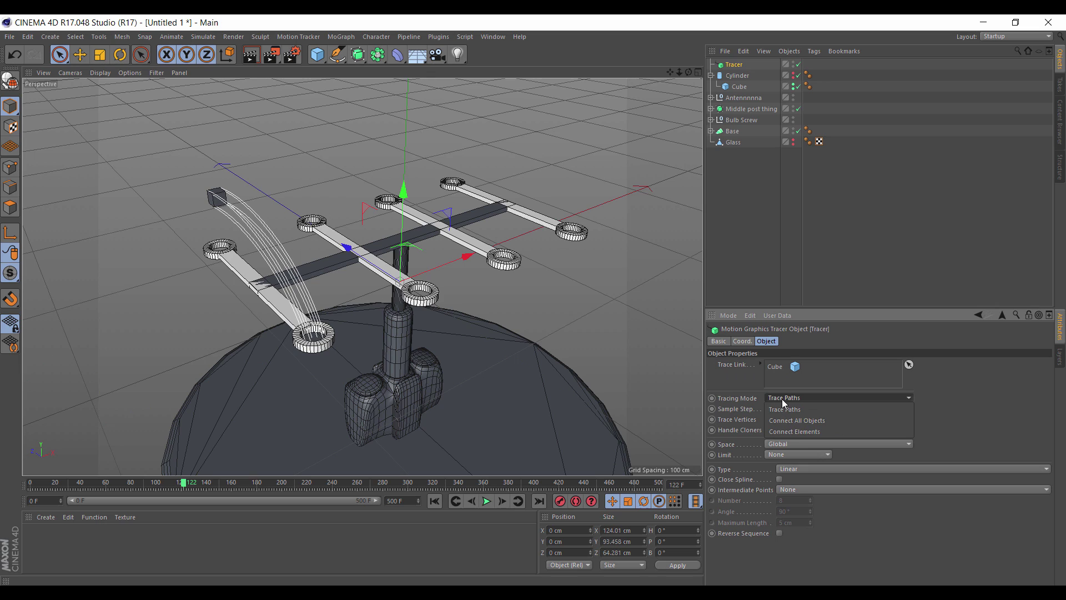
left_click(781, 398)
left_click(793, 430)
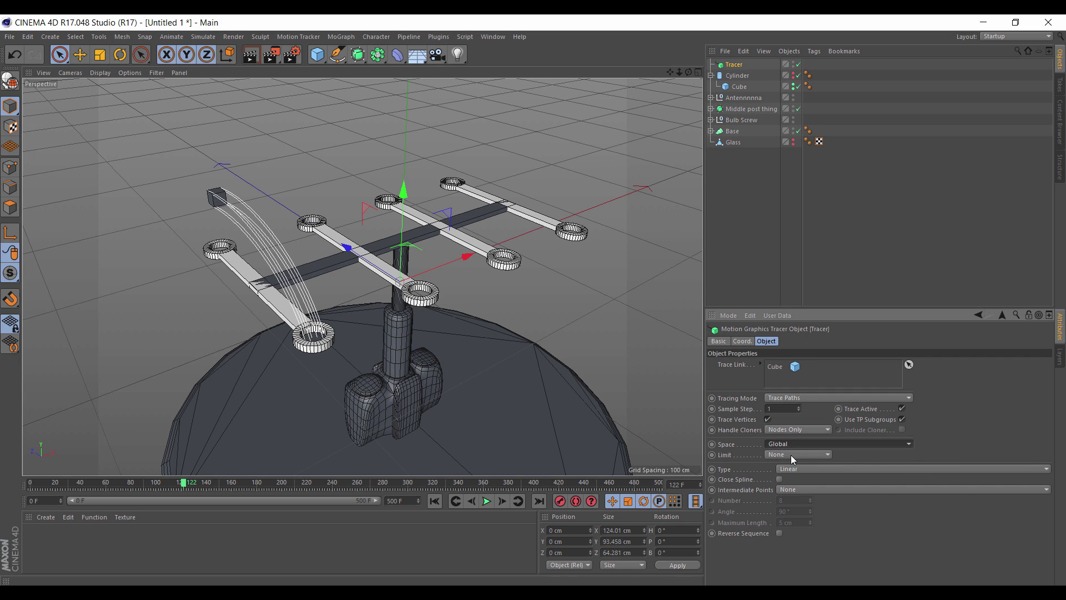
left_click(769, 417)
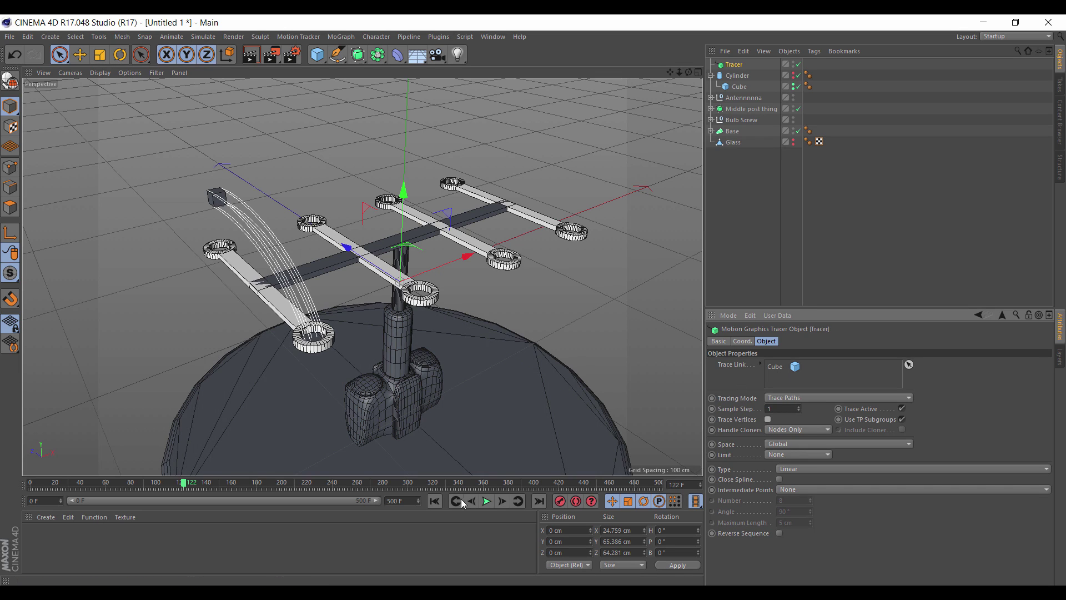
Replay the animation from the start past frame 120 and inspect the cube's traced path from several angles.
left_click(435, 500)
left_click(145, 482)
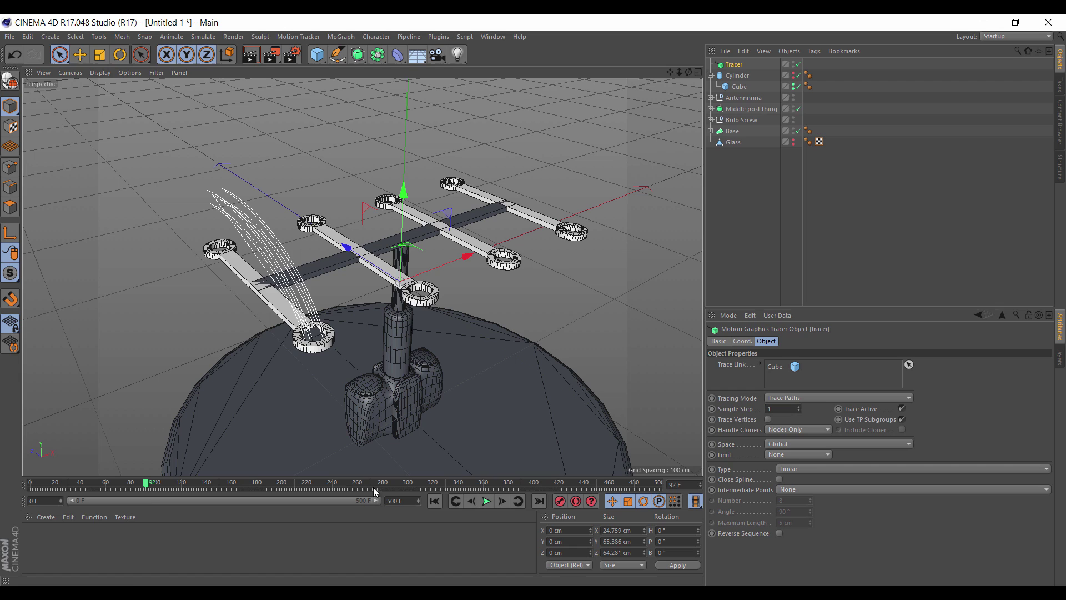
left_click(486, 501)
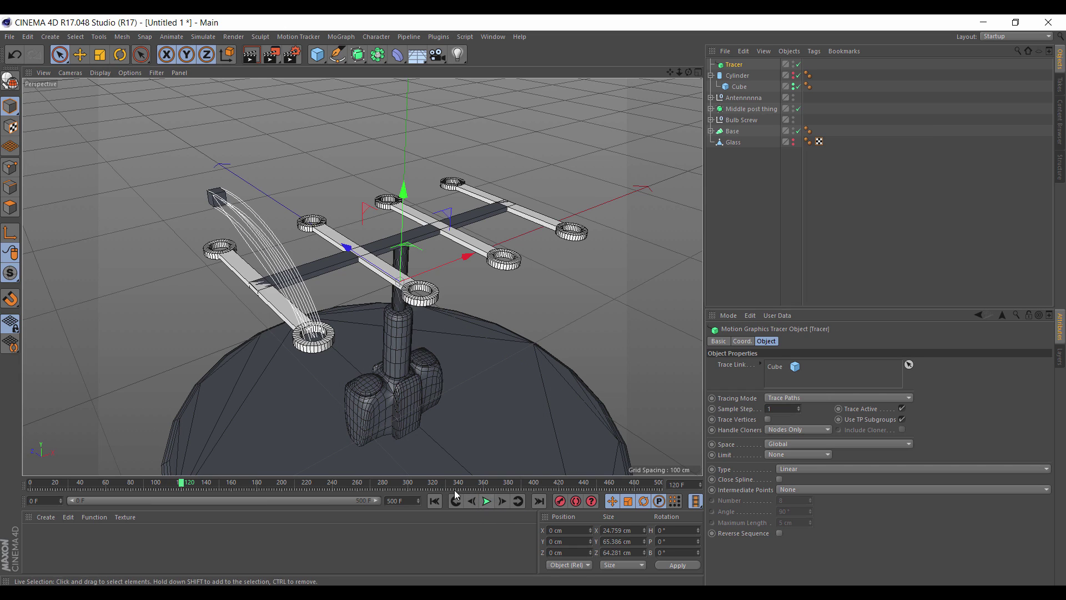
left_click(435, 502)
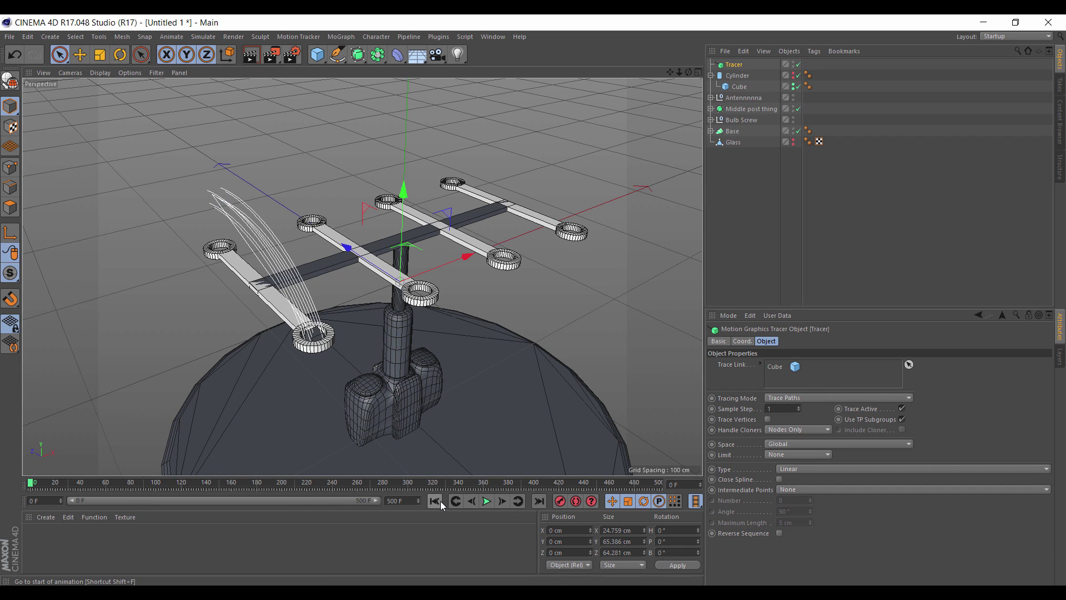
left_click(487, 501)
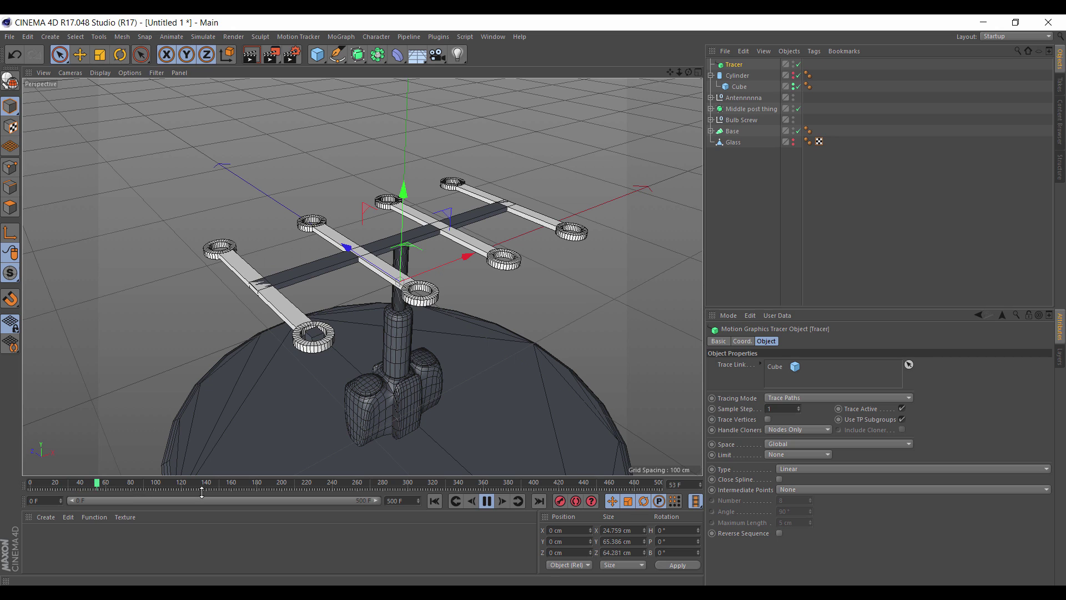
left_click(486, 501)
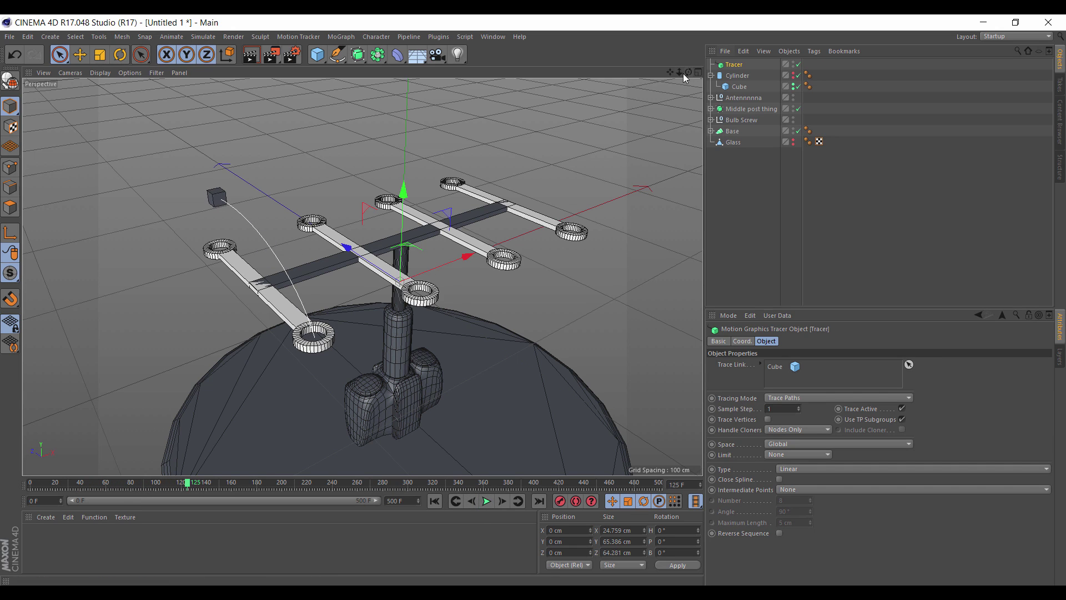
left_click_drag(688, 72, 294, 216)
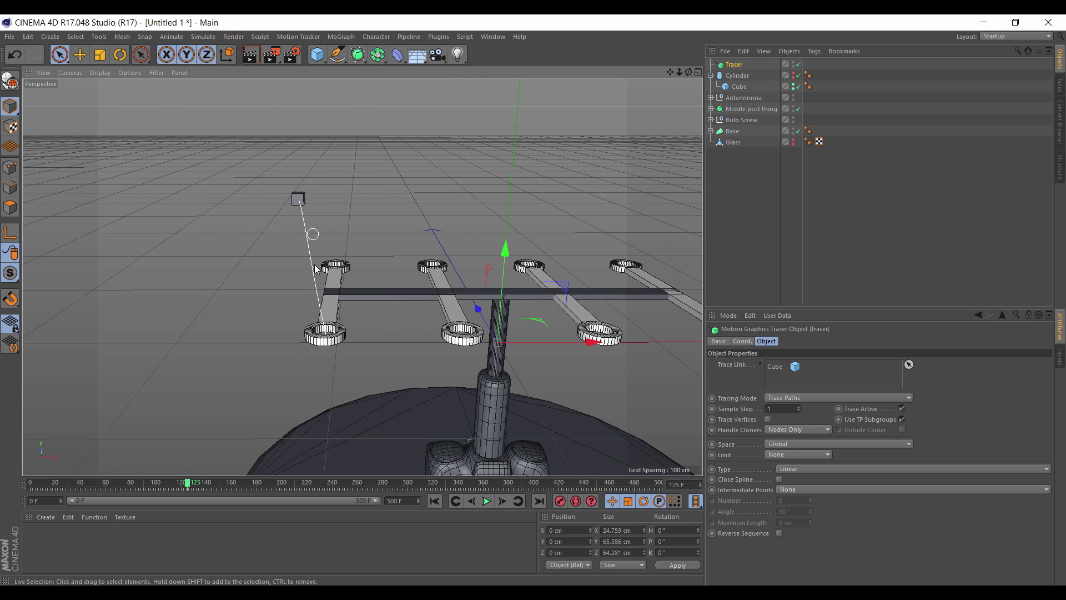
left_click_drag(689, 73, 667, 76)
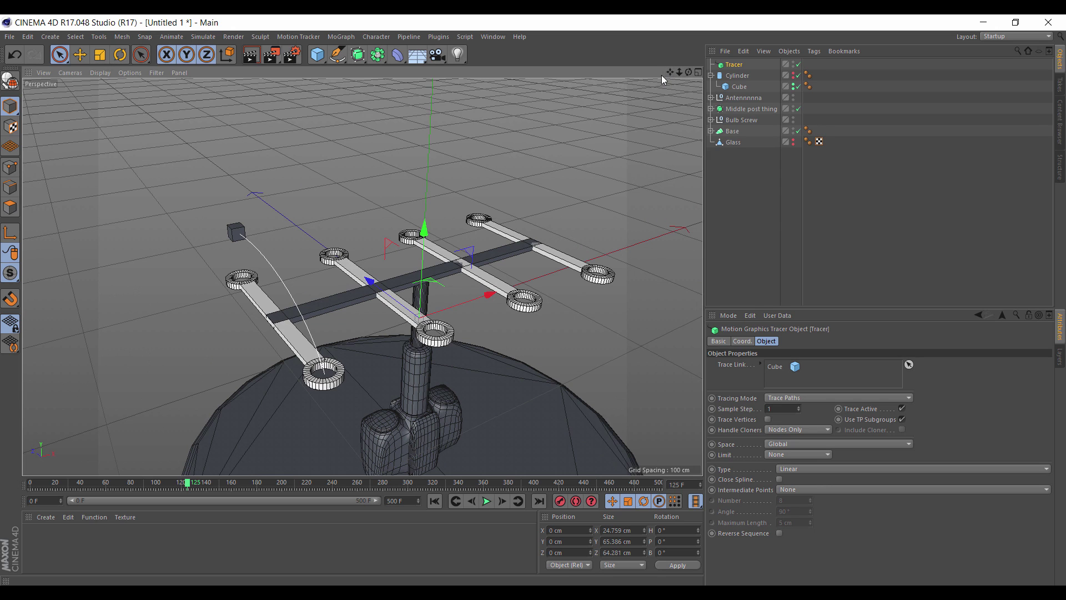
left_click_drag(679, 73, 664, 82)
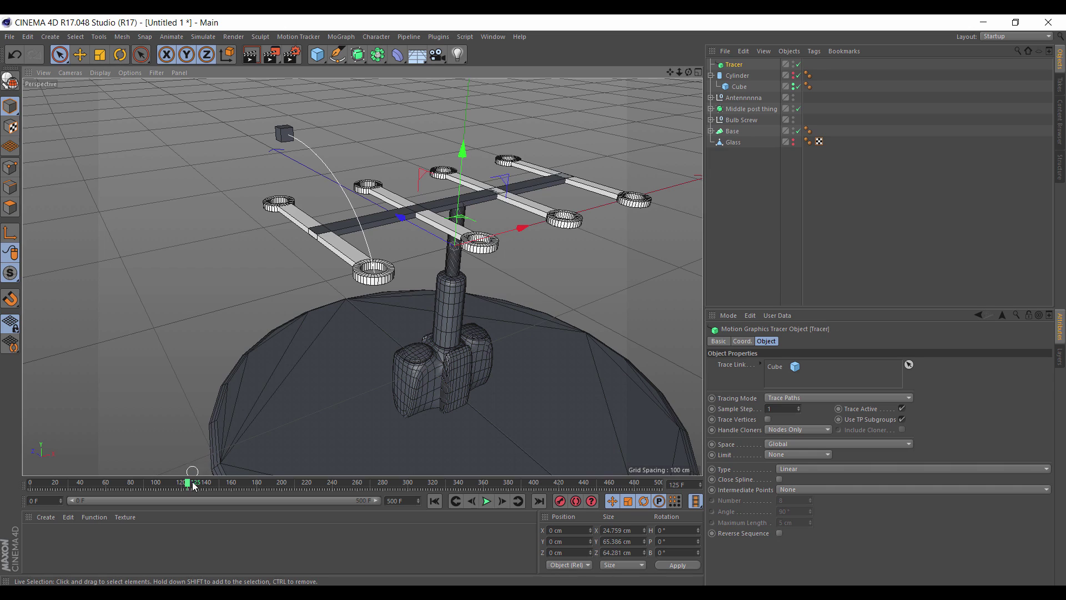
Scrub around frame 120, replay the animation from the start to regenerate the trace, and set the playhead to frame 100.
mouse_move(198, 487)
left_mouse_down()
mouse_move(158, 483)
mouse_move(177, 476)
left_mouse_up()
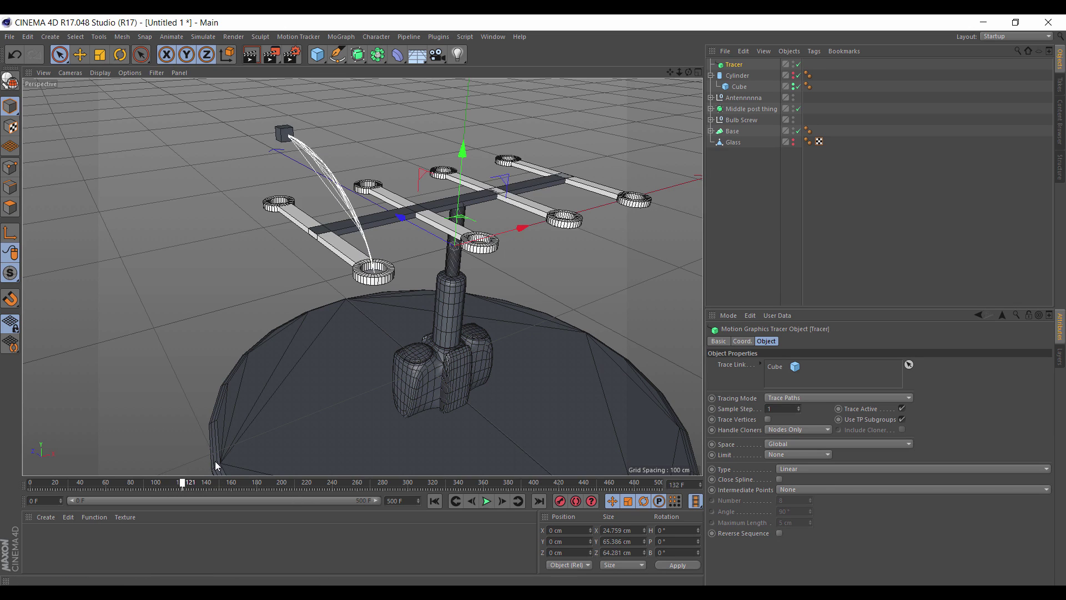
left_click(185, 482)
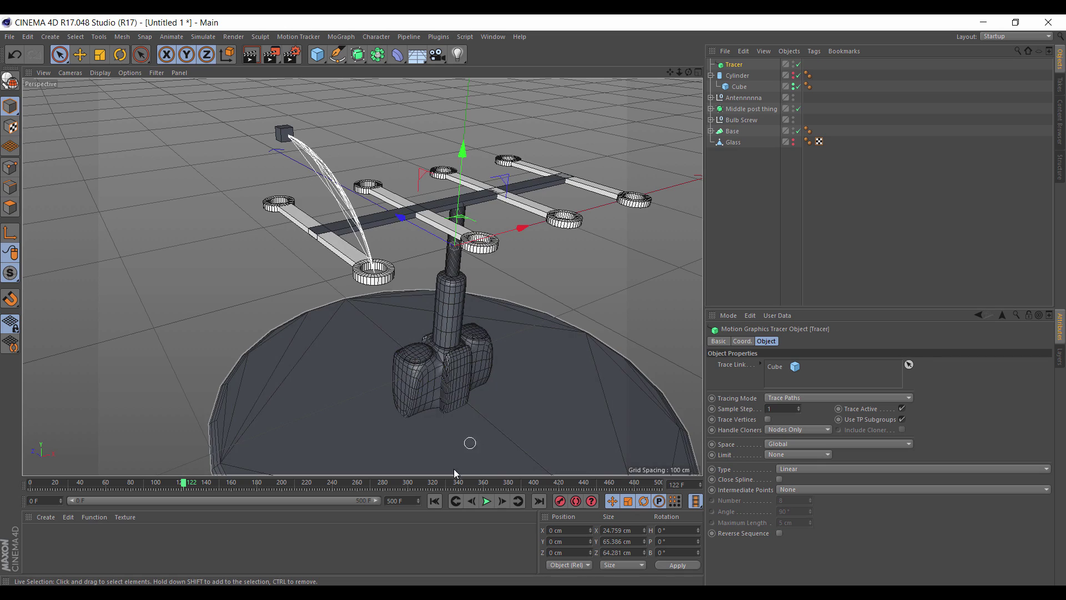
left_click(434, 501)
left_click(486, 501)
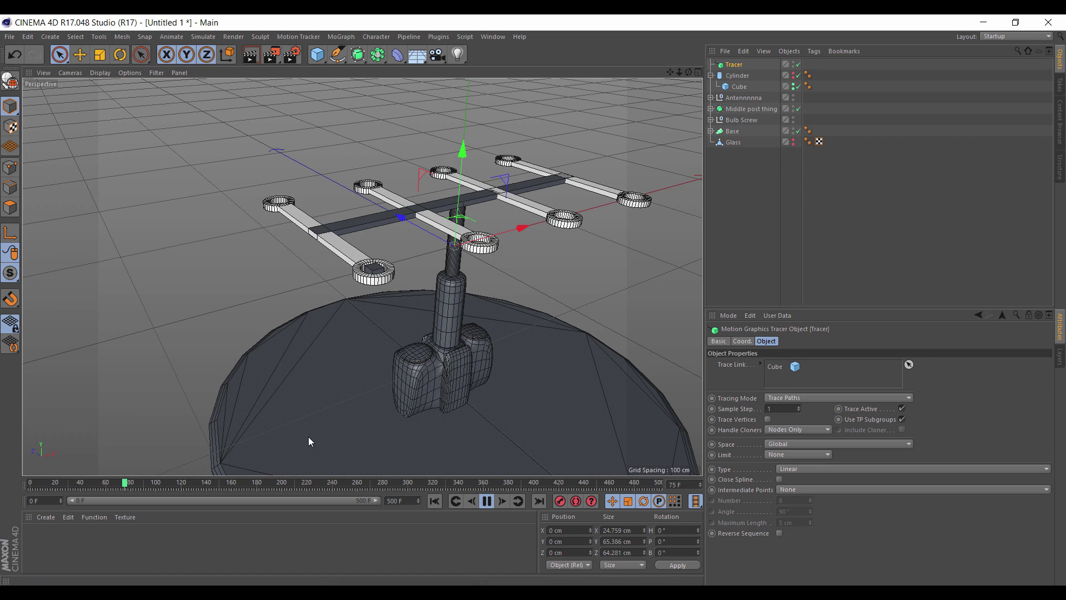
left_click(487, 502)
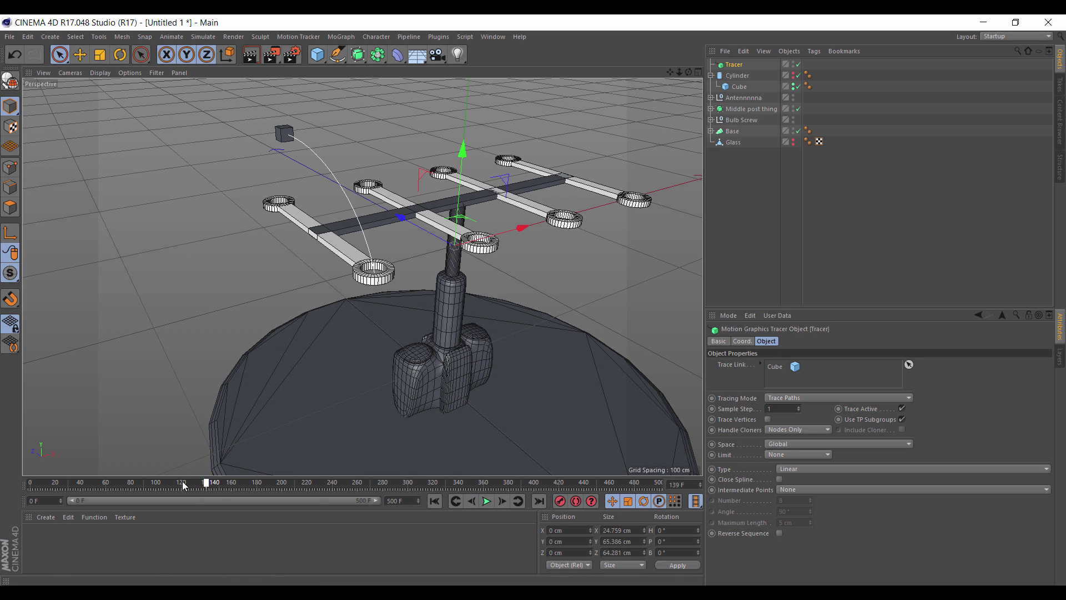
left_click_drag(185, 485, 160, 484)
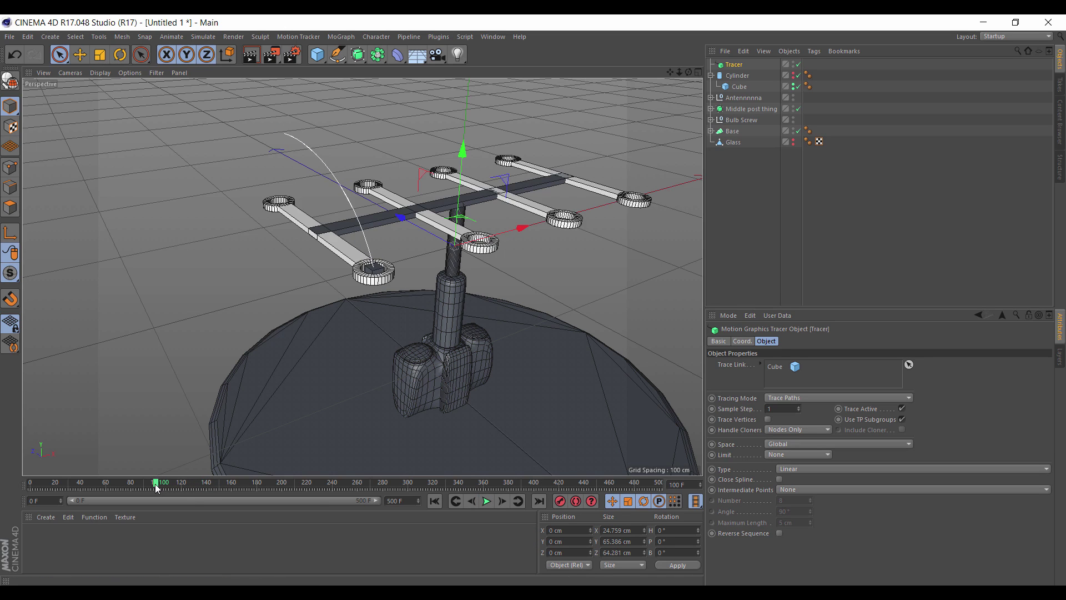
At frame 80, rotate the cylinder to a pitch of about 51.7°, shift it to X about -189.4 cm, and record a keyframe.
left_click_drag(131, 486, 131, 486)
left_click(737, 75)
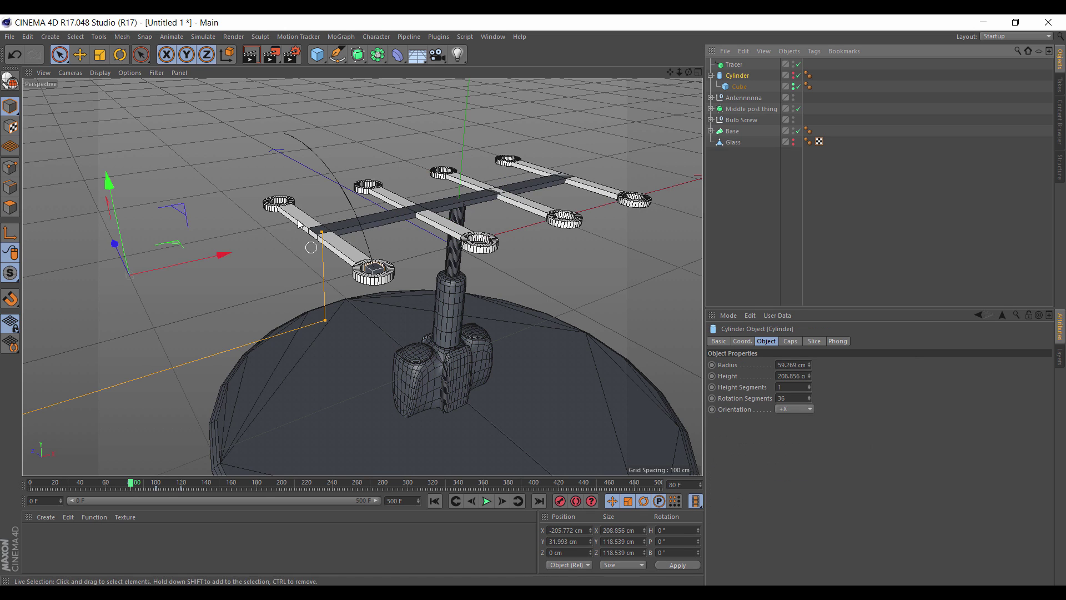
left_click(120, 54)
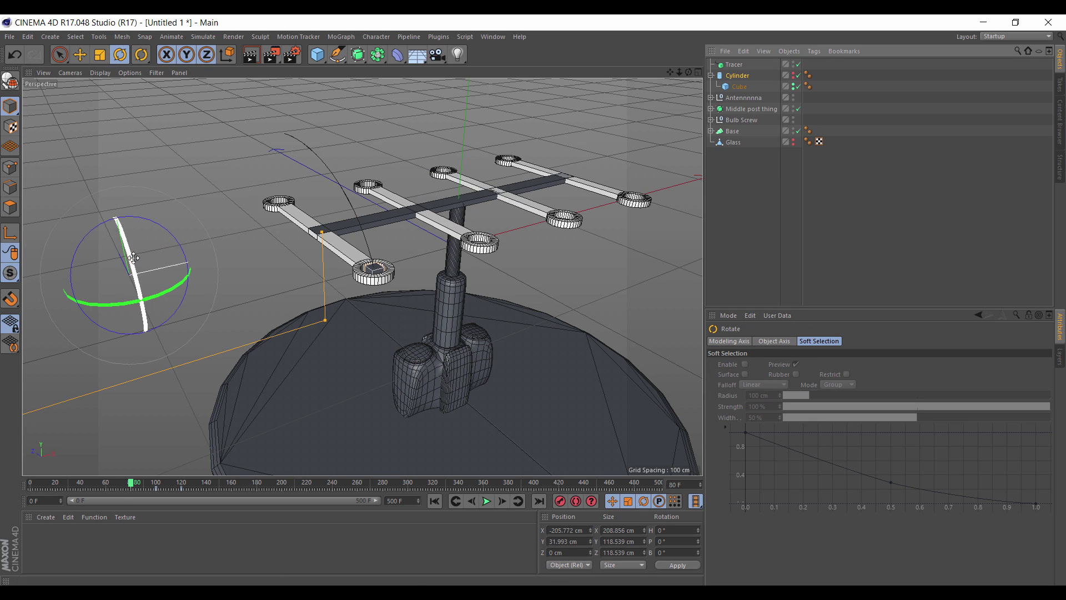
left_click_drag(138, 300, 145, 334)
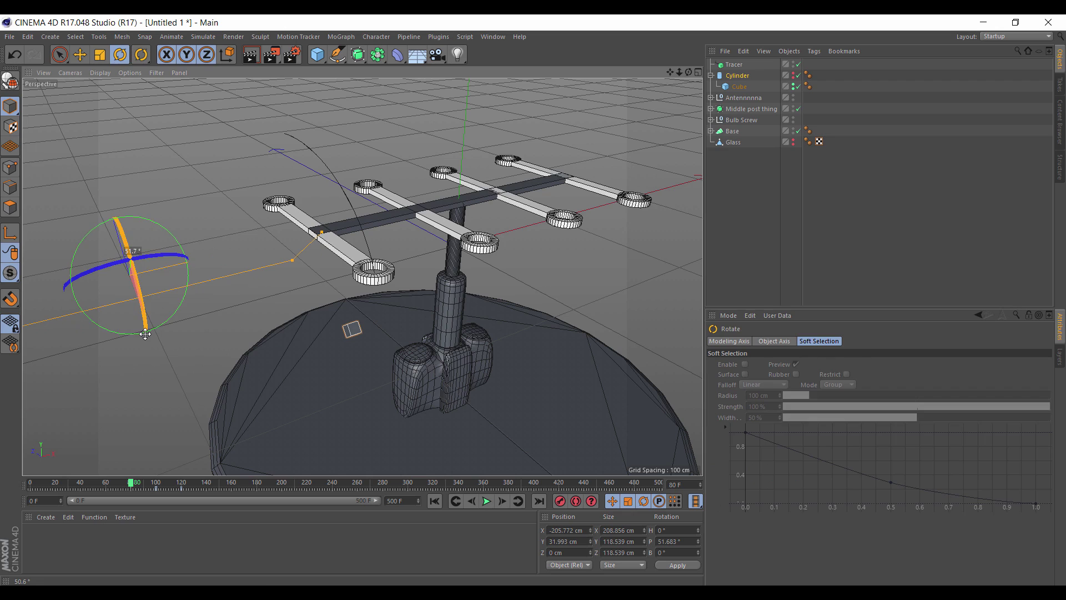
key("space")
left_click_drag(189, 258, 220, 258)
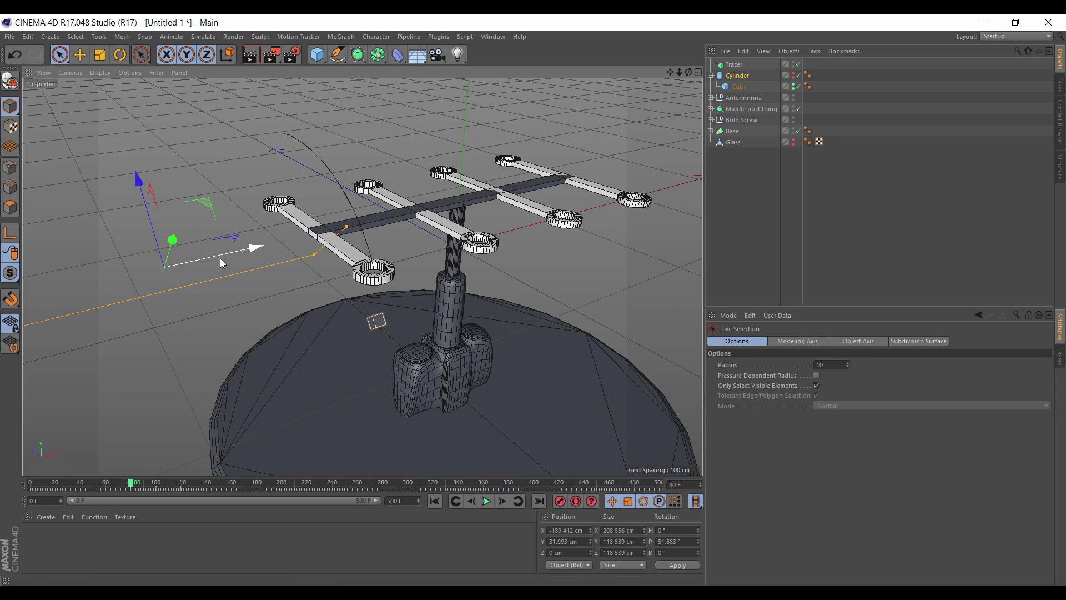
left_click(561, 501)
At frame 60, rotate the cylinder to a pitch of about 85.2° and move it down and inward towards the middle post.
left_click_drag(131, 483, 112, 481)
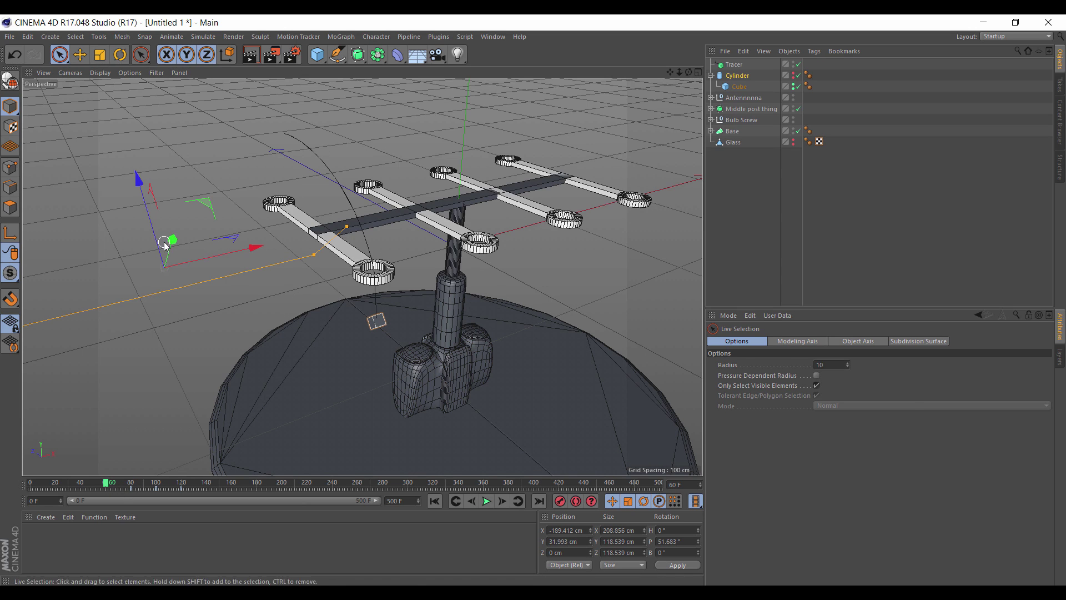
key("r")
left_click_drag(161, 238, 179, 278)
left_click_drag(689, 72, 635, 44)
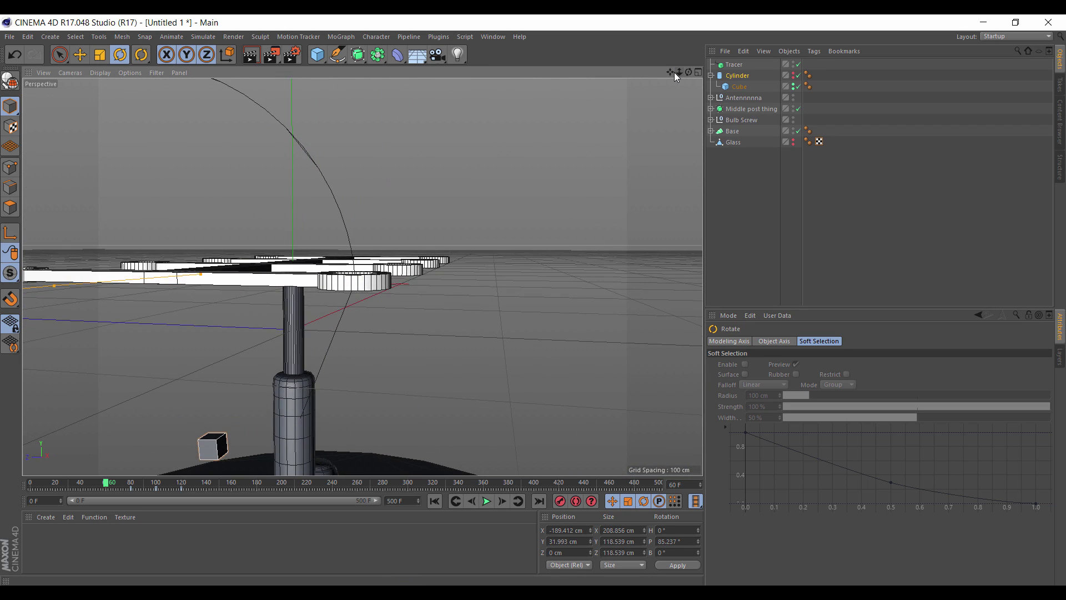
left_click_drag(676, 77, 669, 97)
key("space")
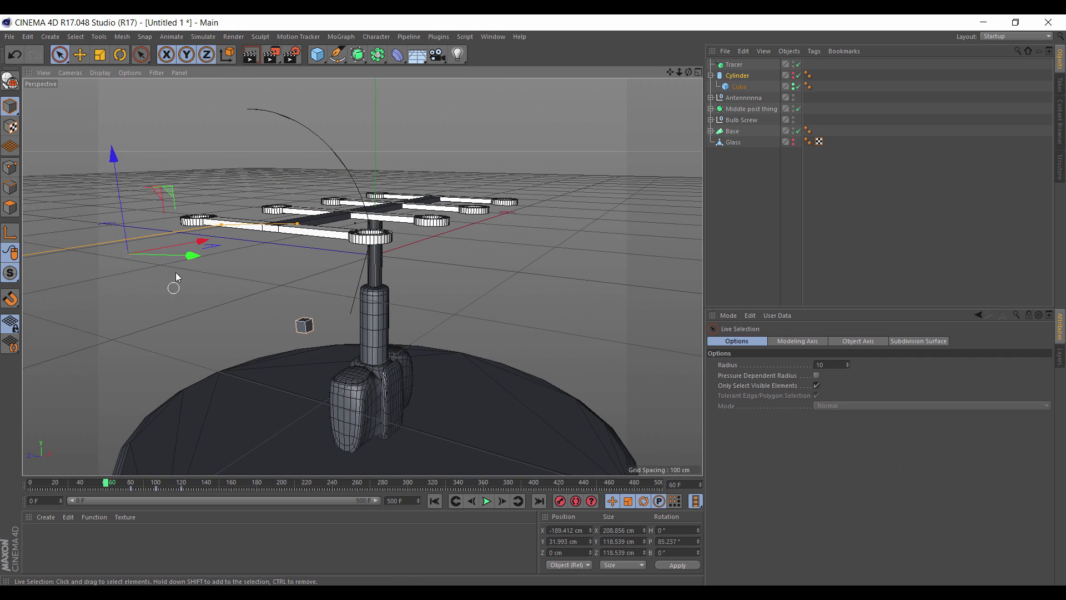
left_click_drag(166, 204, 219, 293)
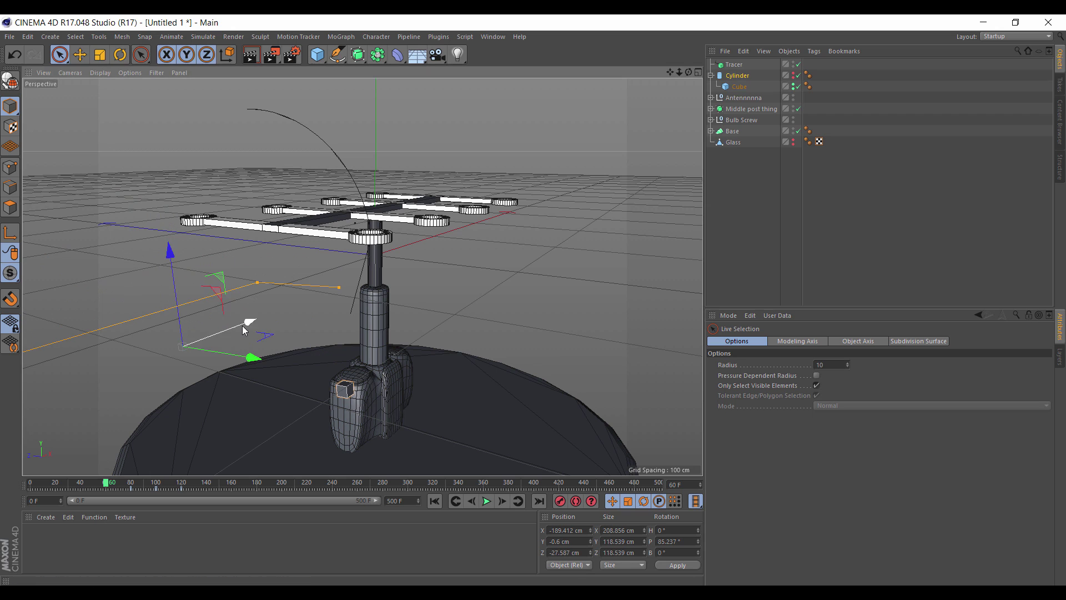
left_click_drag(243, 329, 276, 345)
Place the cube inside the middle post by moving the cylinder to about X -129.5, Y -26, Z 4.8 cm, and record the keyframe.
scroll(399, 375, "up", 3)
scroll(362, 277, "up", 1)
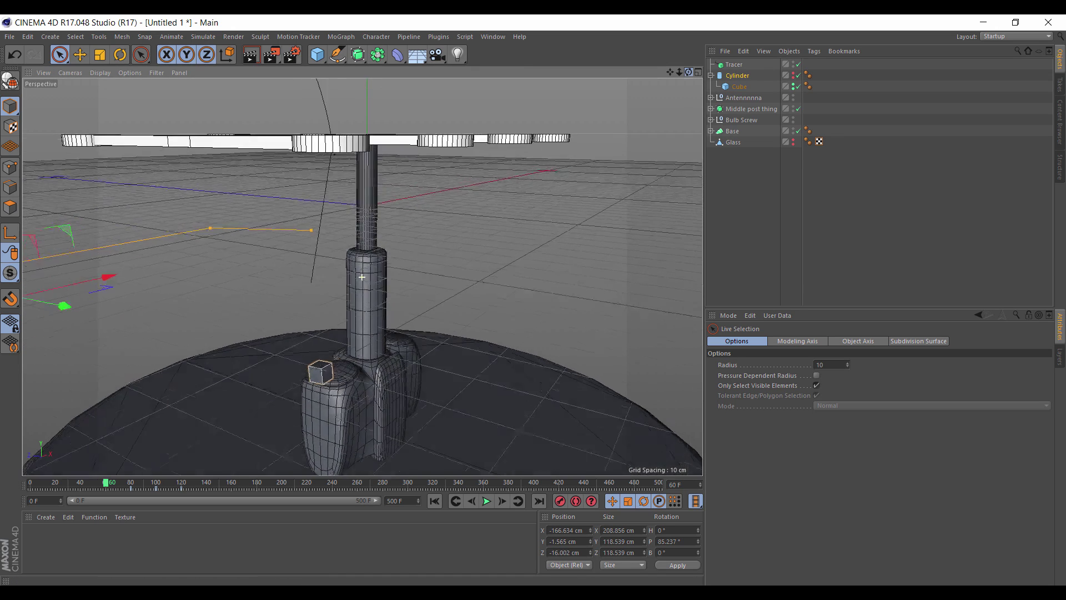
left_click_drag(688, 72, 627, 73)
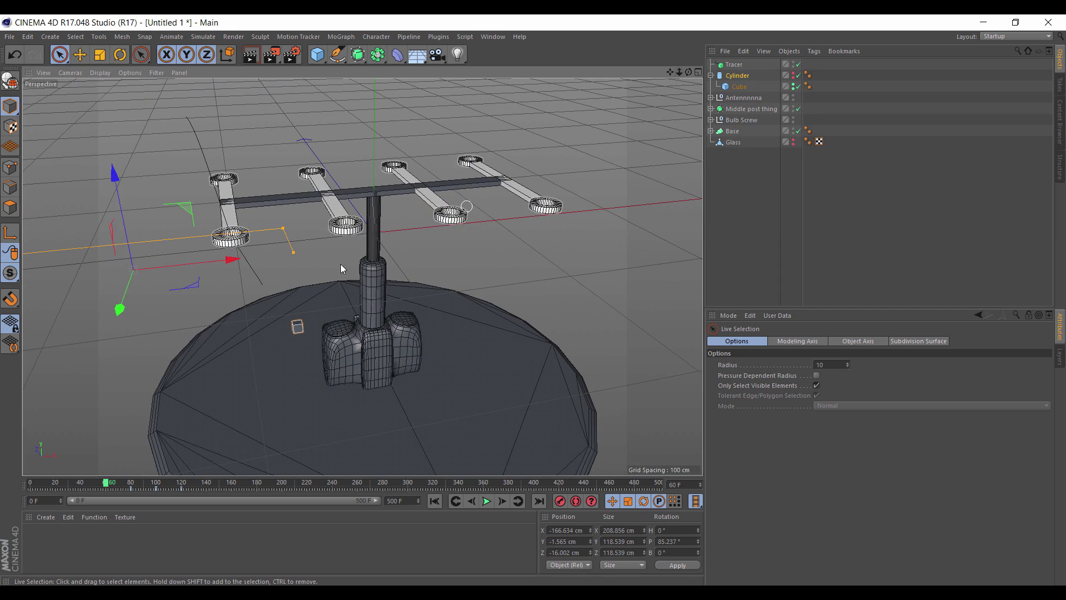
left_click_drag(222, 262, 252, 265)
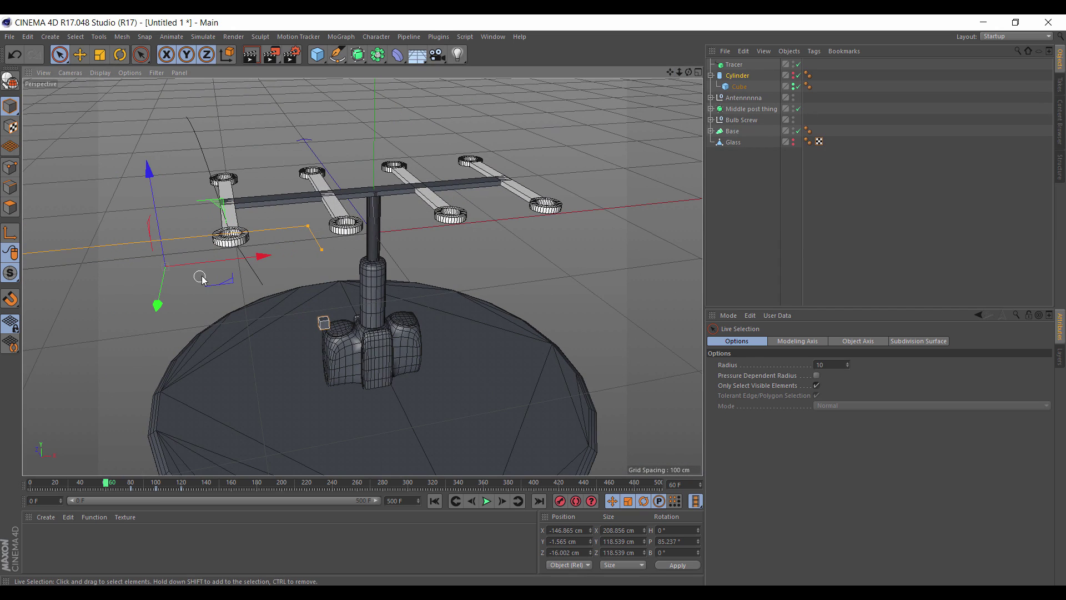
left_click_drag(157, 225, 278, 290)
left_click_drag(195, 340, 198, 318)
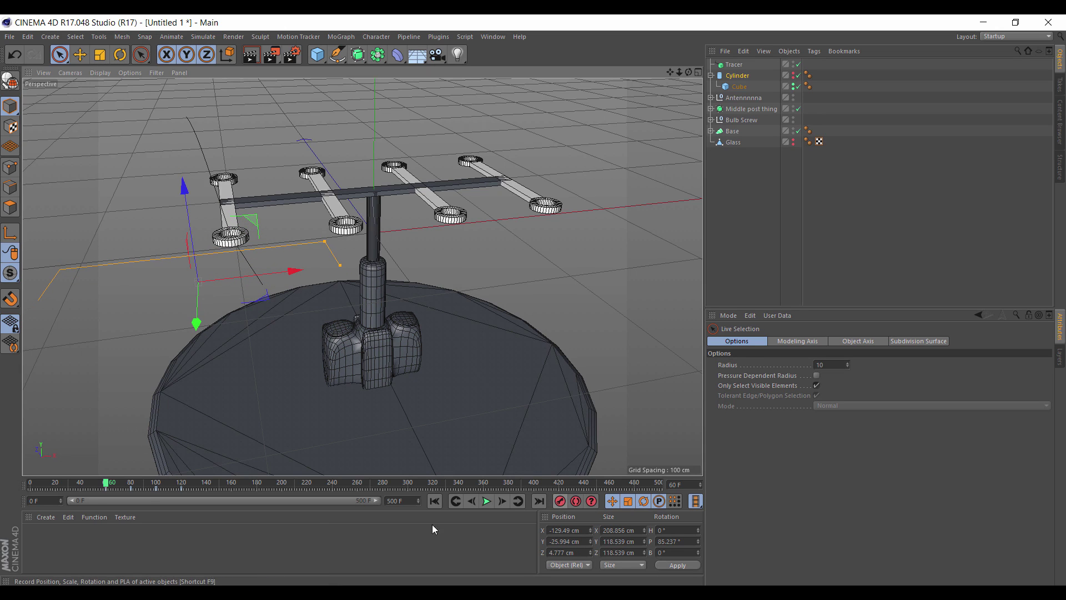
Play the animation from frame 0 to about frame 145 and examine the cube's traced path from above.
left_click_drag(107, 487, 31, 483)
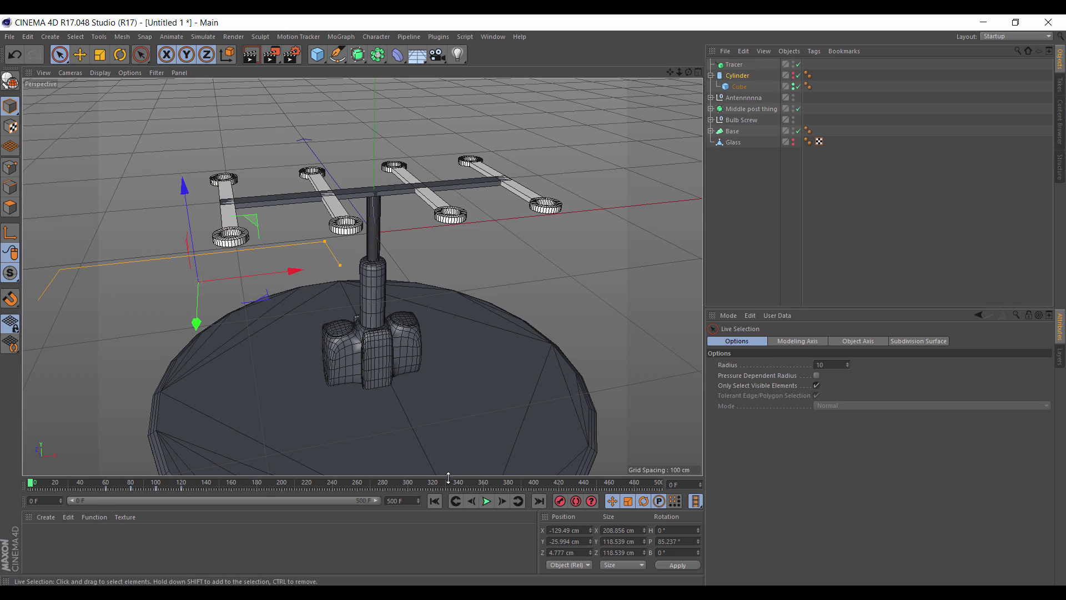
left_click(487, 502)
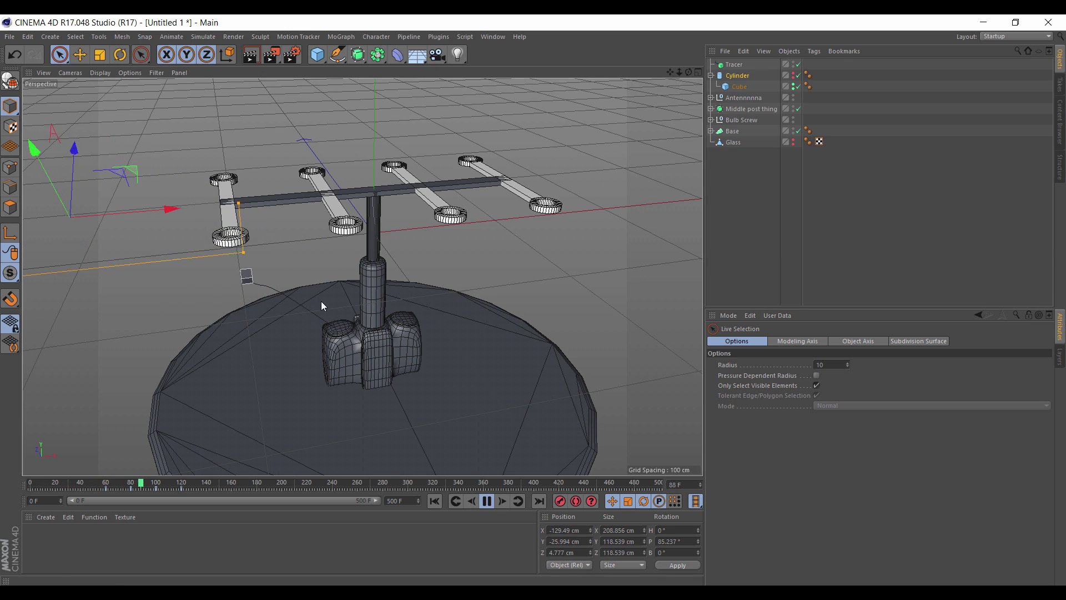
left_click(486, 502)
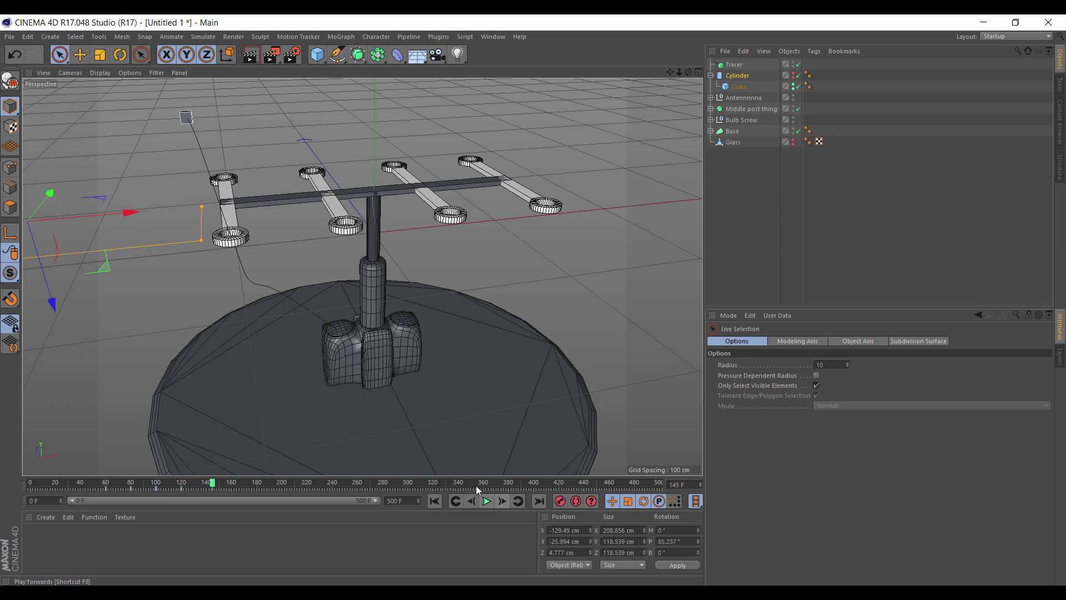
left_click_drag(689, 72, 689, 42)
left_click_drag(362, 277, 362, 277, "alt")
left_click_drag(669, 74, 733, 156)
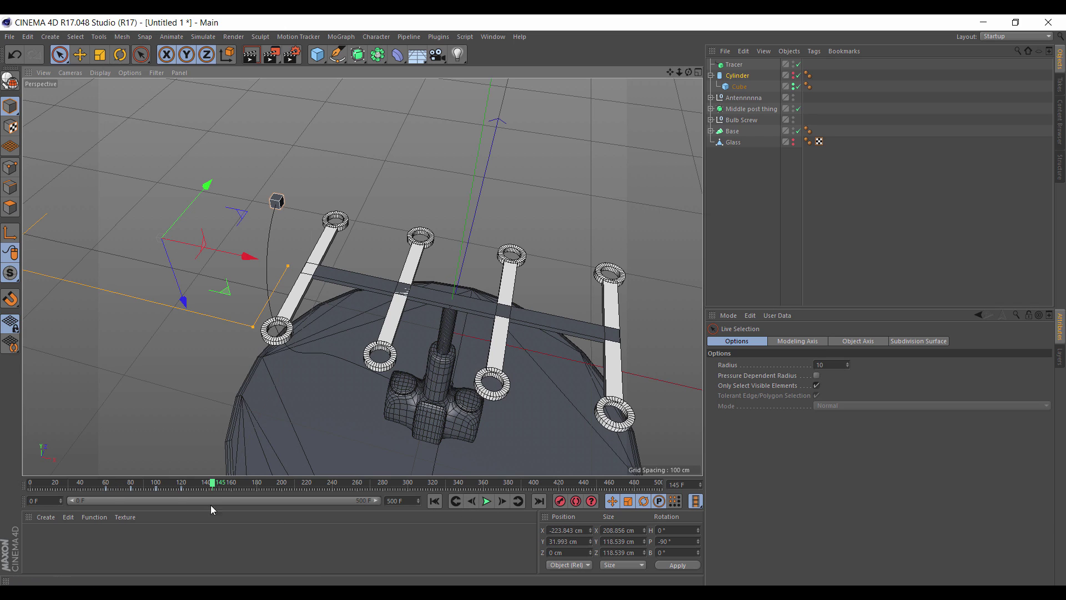
At frame 140, rotate the cylinder to a -180° pitch, centre the cube in the first arm's far ring at X about -206.3 cm, and record a keyframe.
left_click_drag(211, 486, 202, 486)
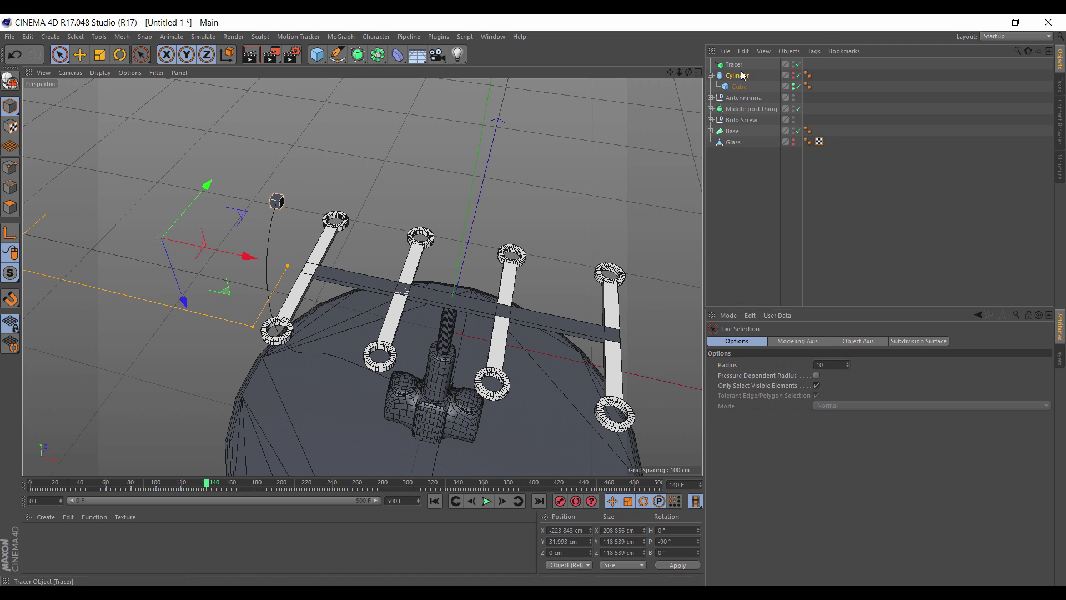
key("r")
left_click_drag(121, 244, 188, 149)
key("space")
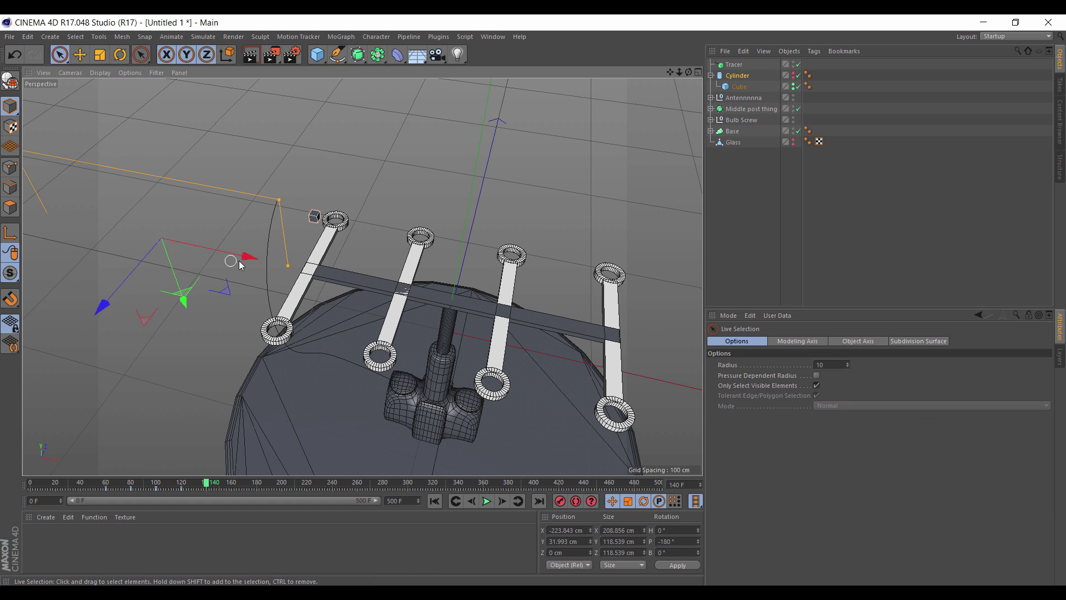
left_click_drag(232, 261, 264, 270)
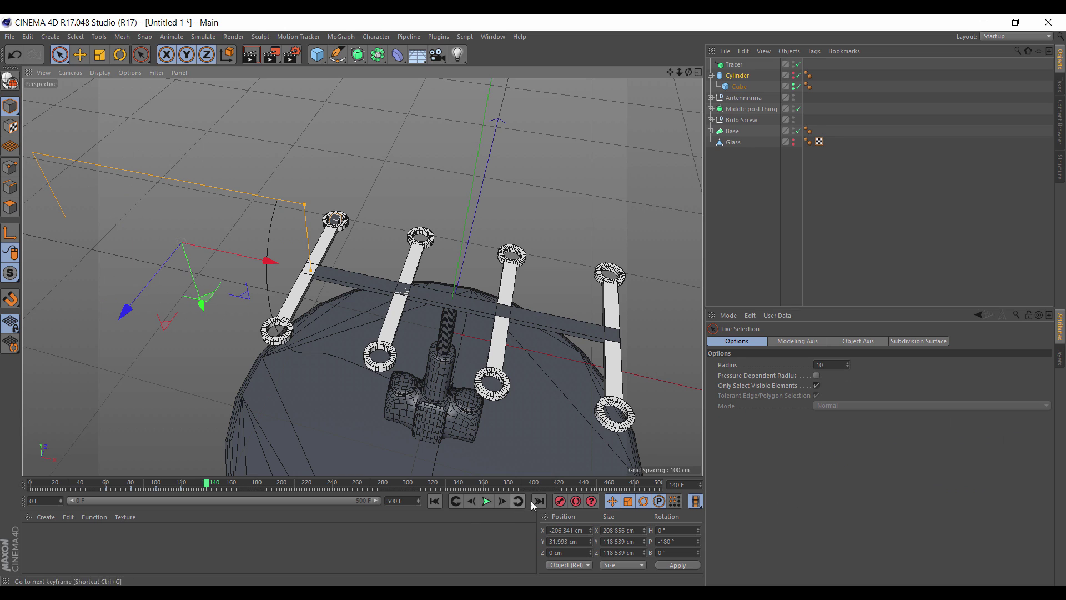
left_click(560, 502)
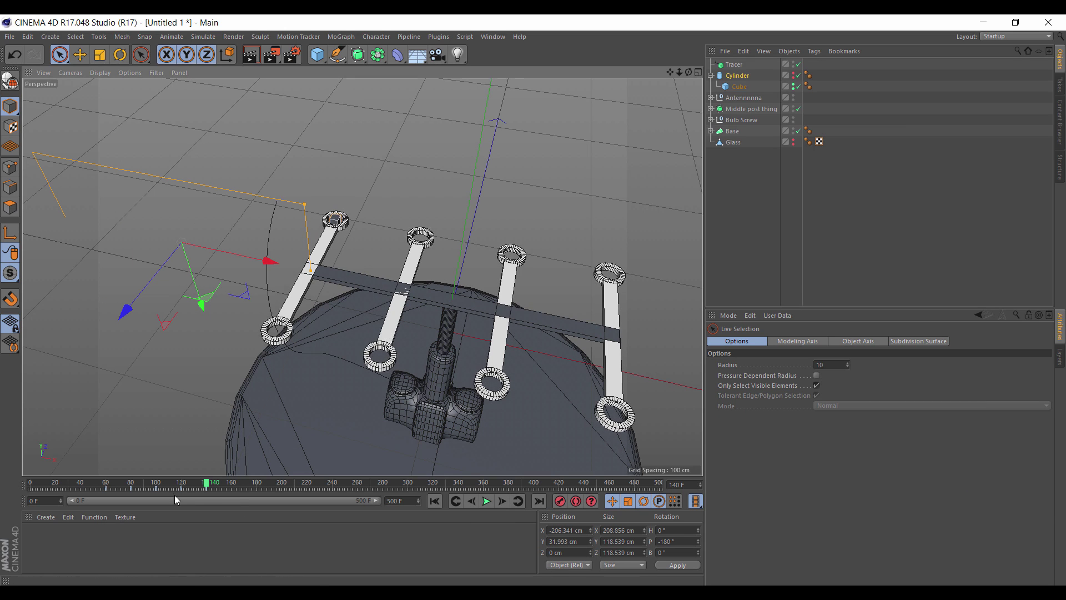
At frame 160, rotate the cylinder to a -270° pitch, shift it to X about -171 cm, and record a keyframe.
left_click_drag(211, 486, 237, 493)
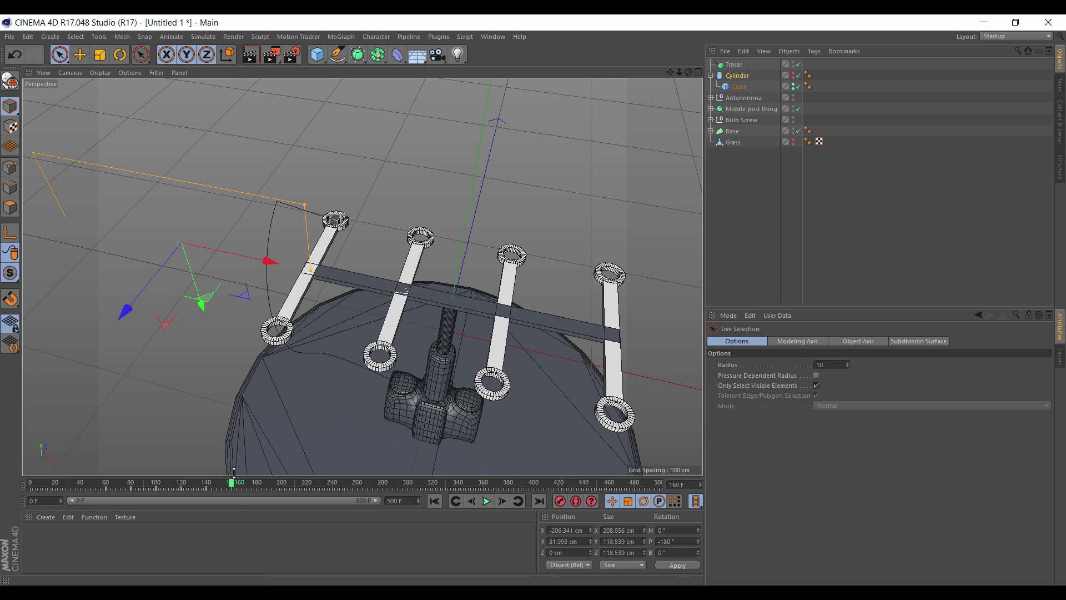
key("r")
left_click_drag(154, 221, 223, 98)
left_click_drag(236, 81, 235, 83)
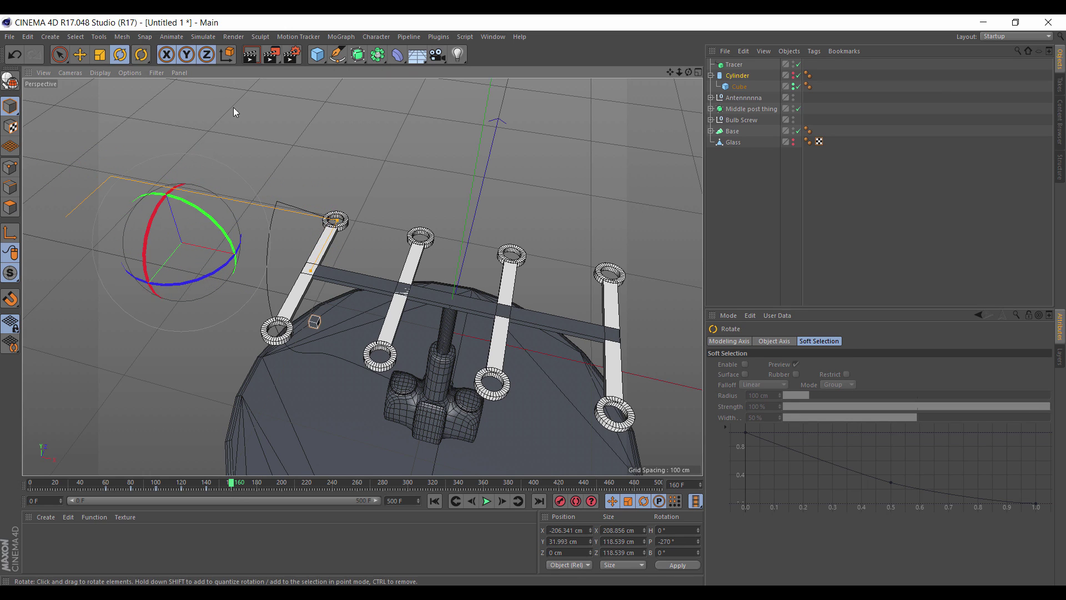
key("space")
left_click_drag(249, 260, 290, 278)
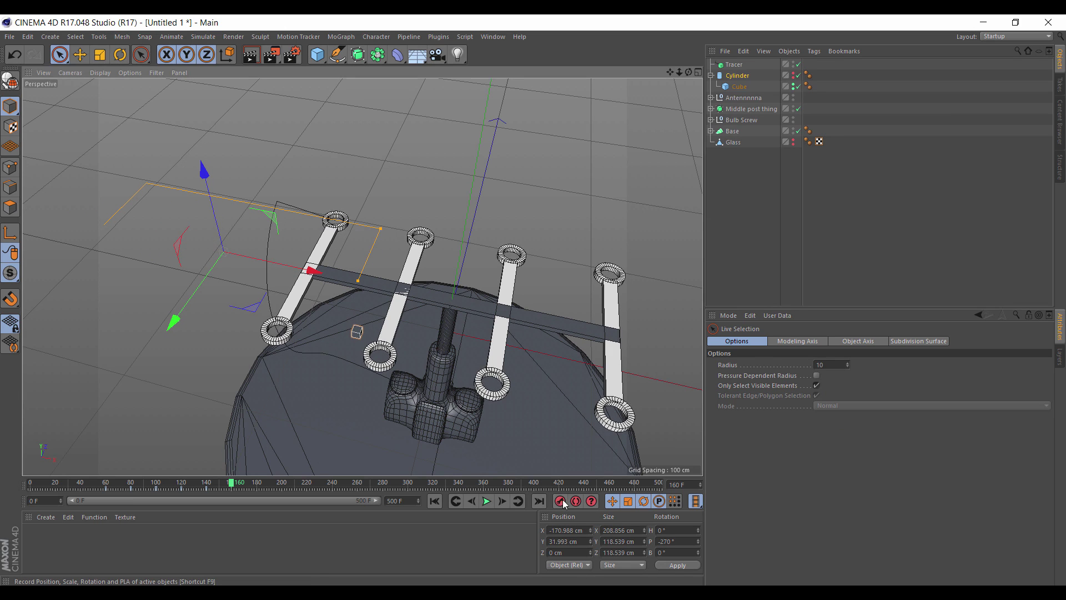
At frame 180, rotate the cylinder to a -360° pitch, centre the cube in the second arm's near ring at X about -138.1 cm, and keyframe it.
left_click_drag(235, 485, 254, 486)
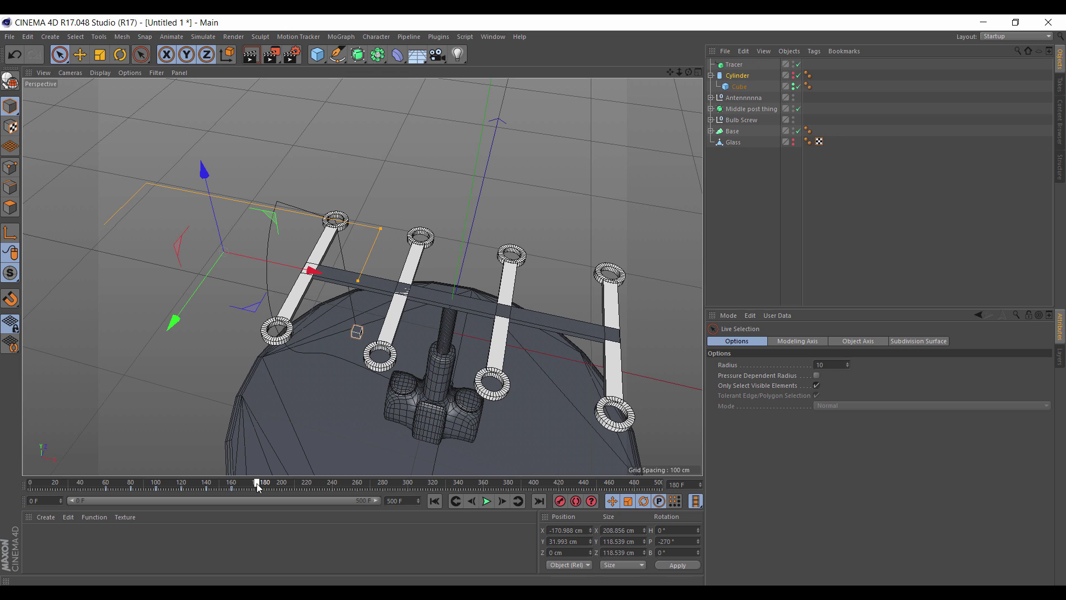
key("r")
left_click_drag(190, 263, 231, 162)
key("space")
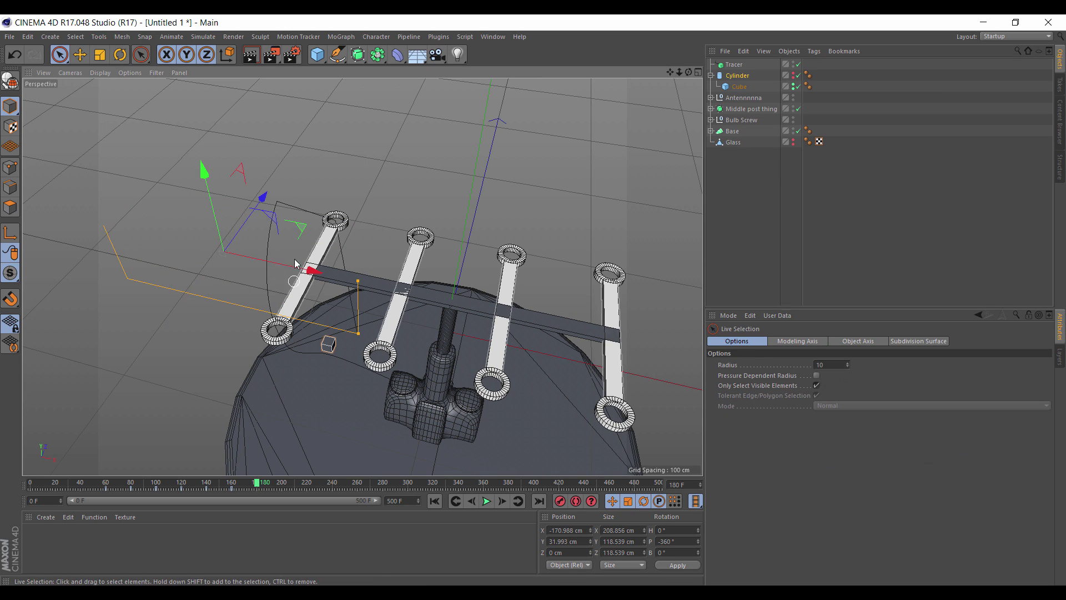
left_click_drag(296, 264, 338, 272)
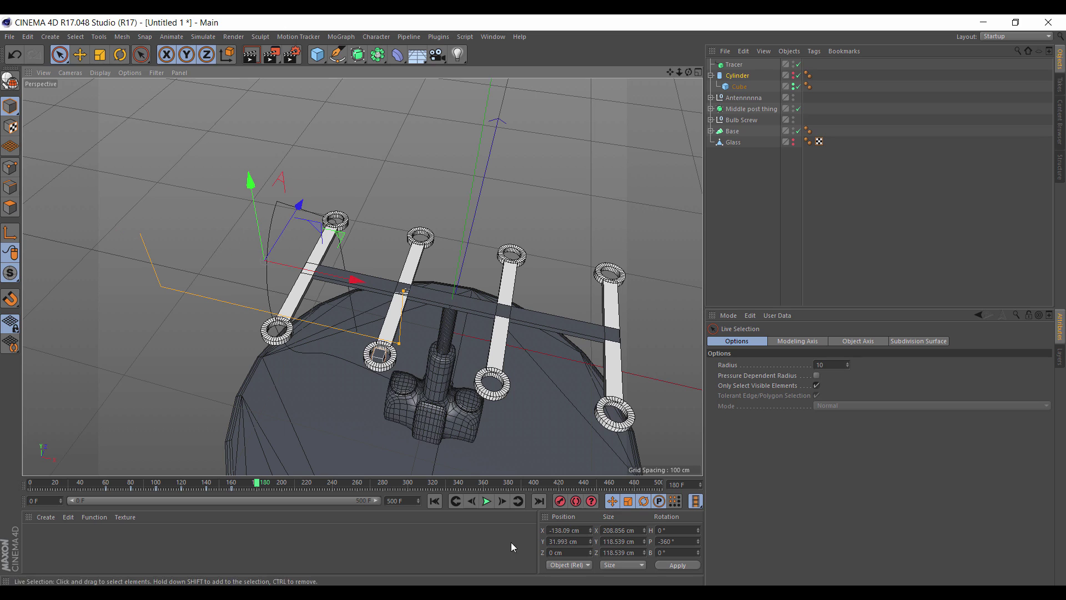
At frame 200, rotate the cylinder to a -450° pitch, shift it back to X about -147.2 cm, and record a keyframe.
left_click(282, 487)
key("r")
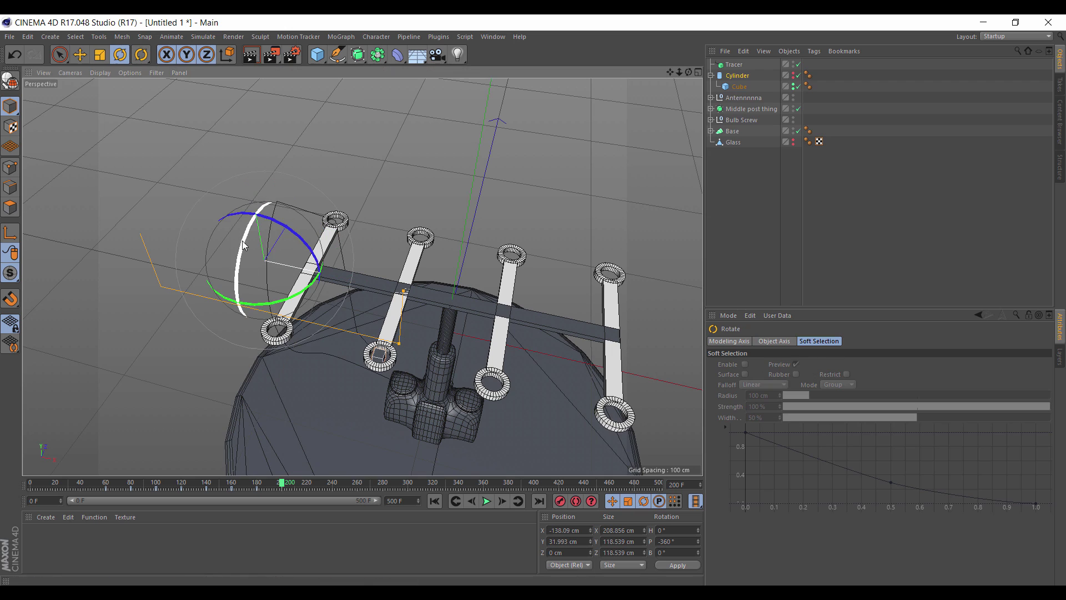
left_click_drag(244, 241, 301, 111)
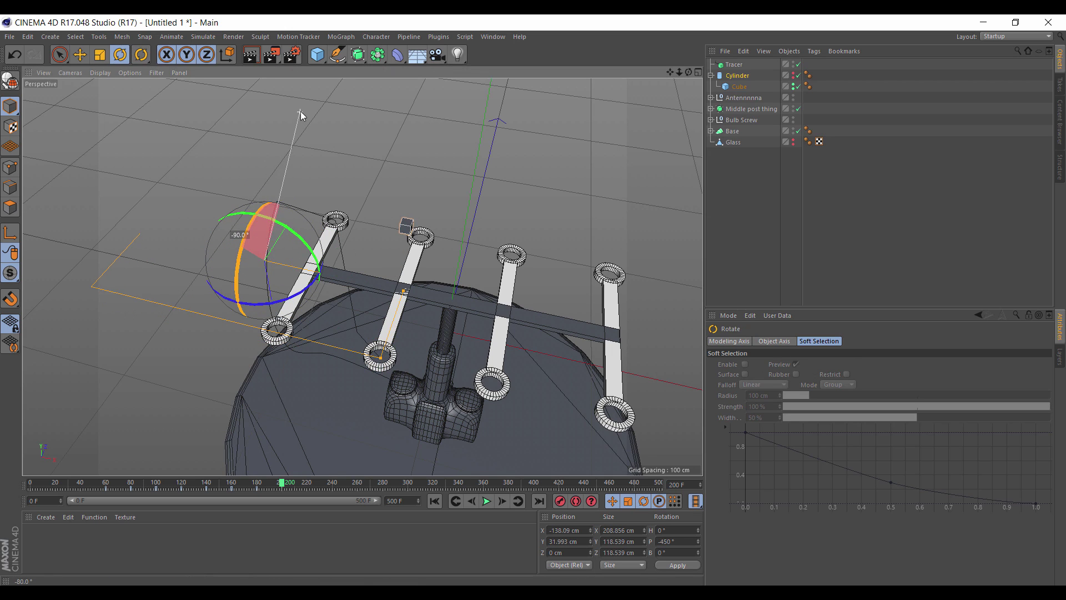
key("space")
left_click_drag(355, 280, 343, 277)
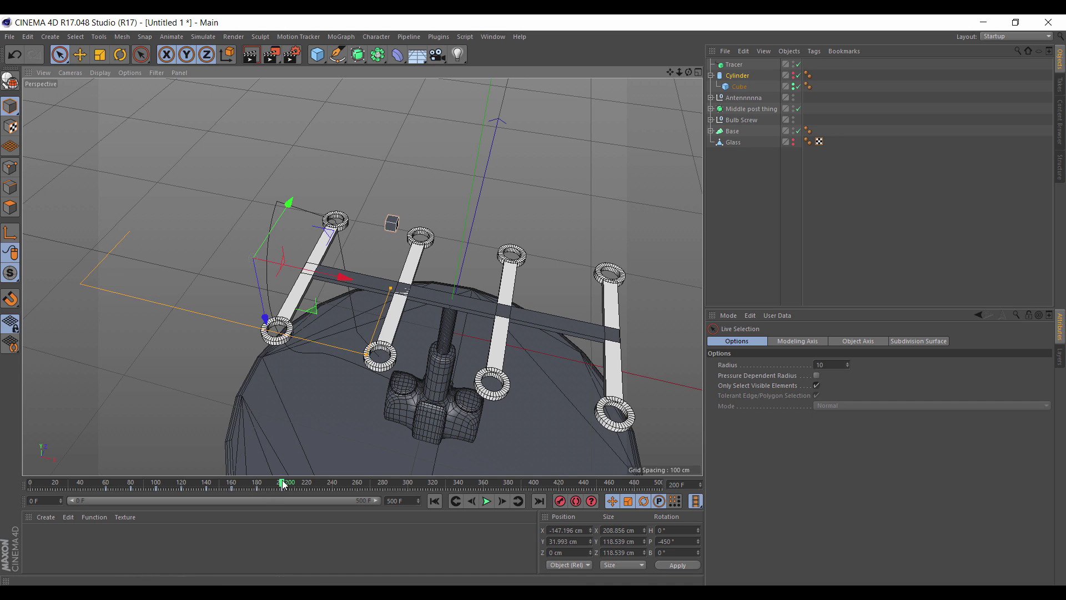
At frame 220, rotate the cylinder to a -540° pitch, centre the cube in the second arm's far ring at X about -137.3 cm, and keyframe it.
left_click_drag(282, 484, 309, 491)
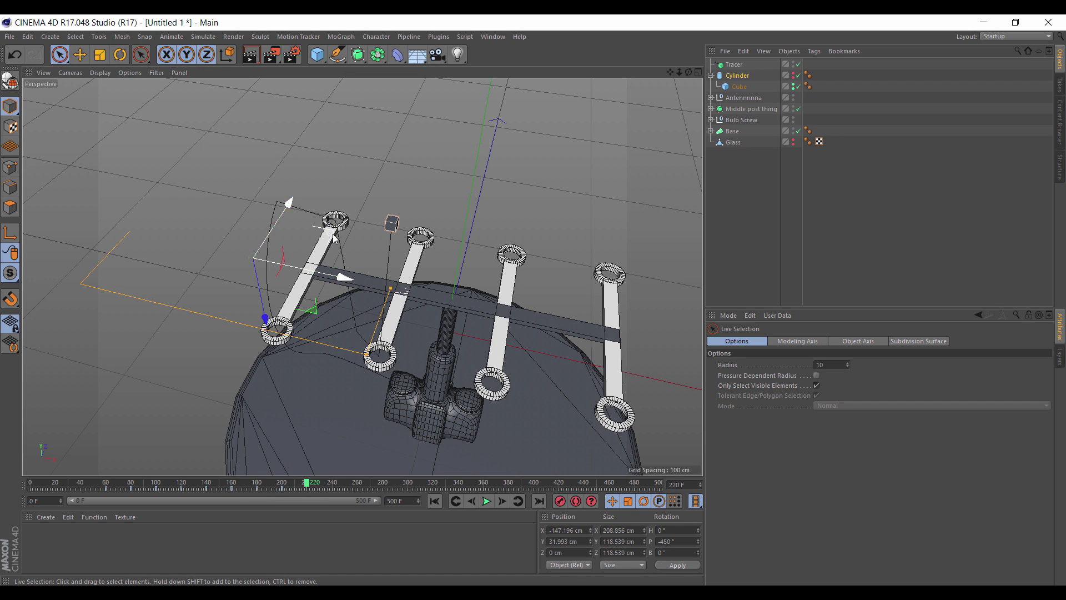
key("r")
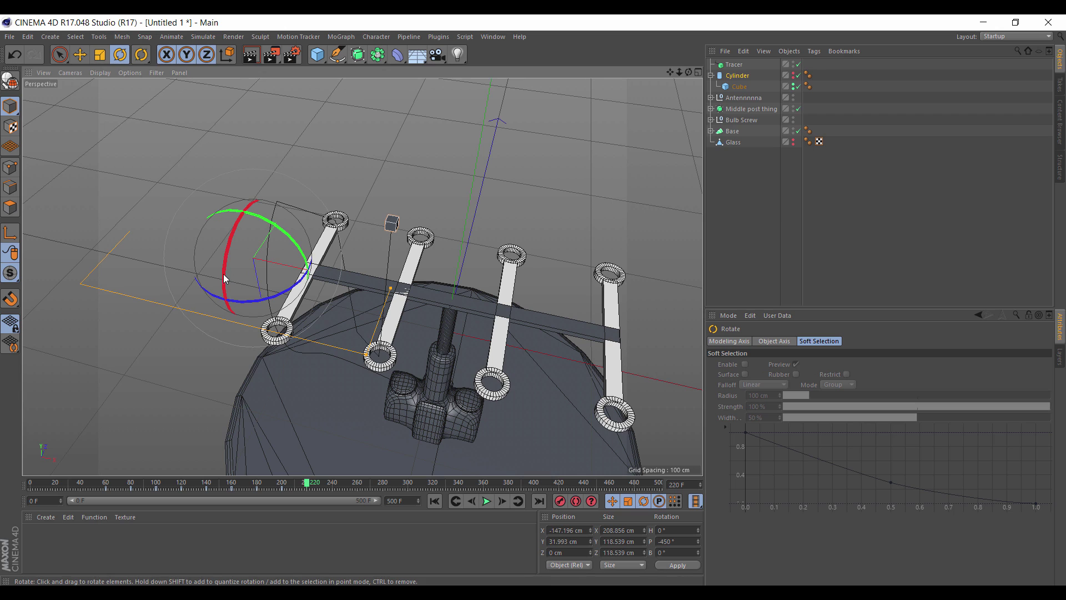
left_click_drag(225, 280, 256, 146)
key("space")
left_click_drag(321, 275, 332, 277)
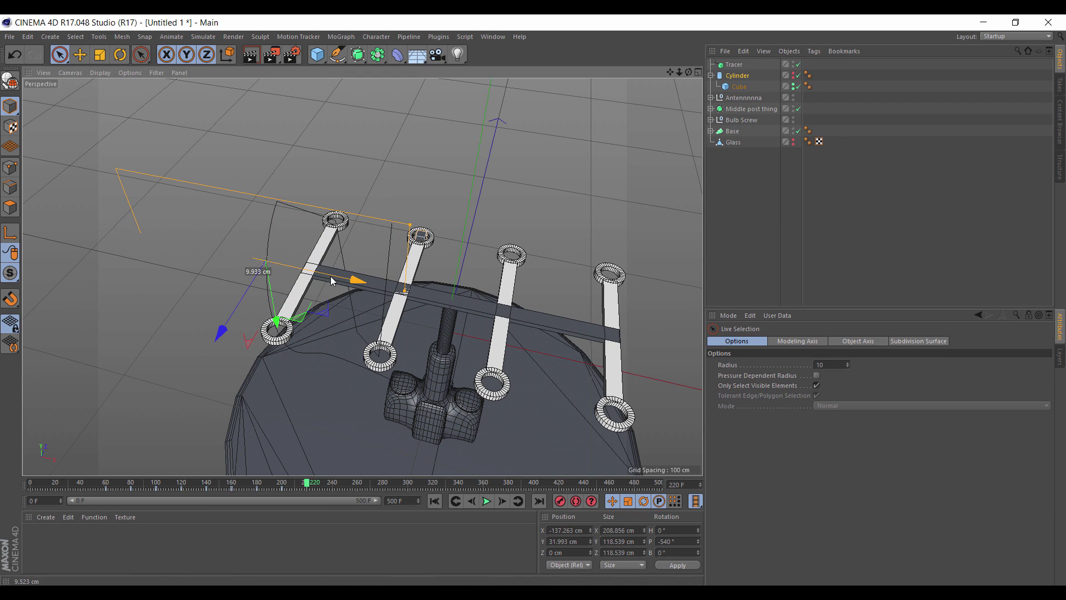
At frame 240, rotate the cylinder to a -630° pitch and shift it to X about -121.3 cm, between the second and third arms.
left_click(309, 485)
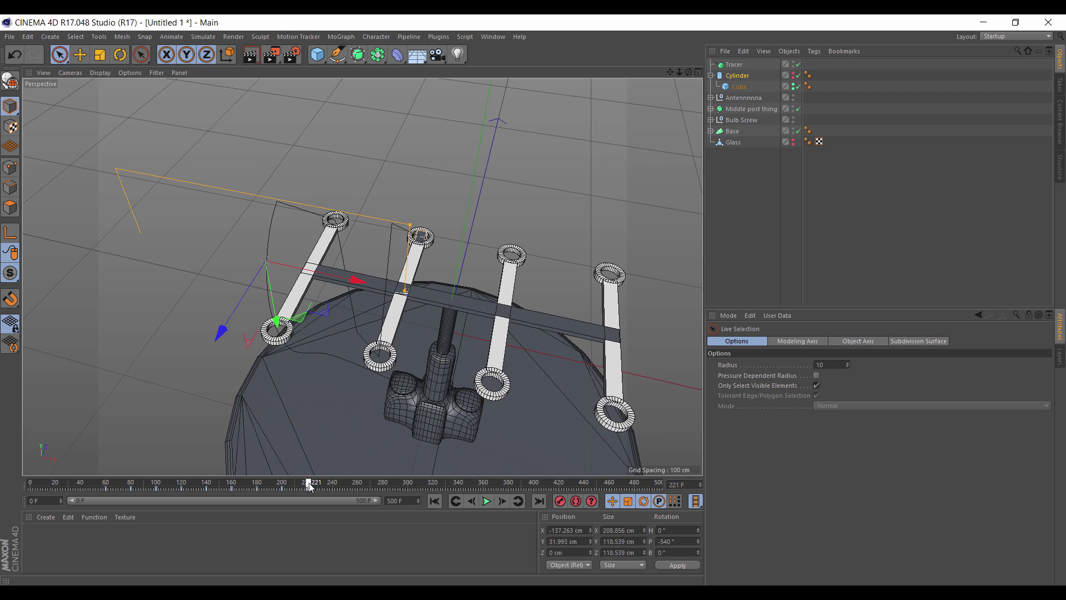
key("r")
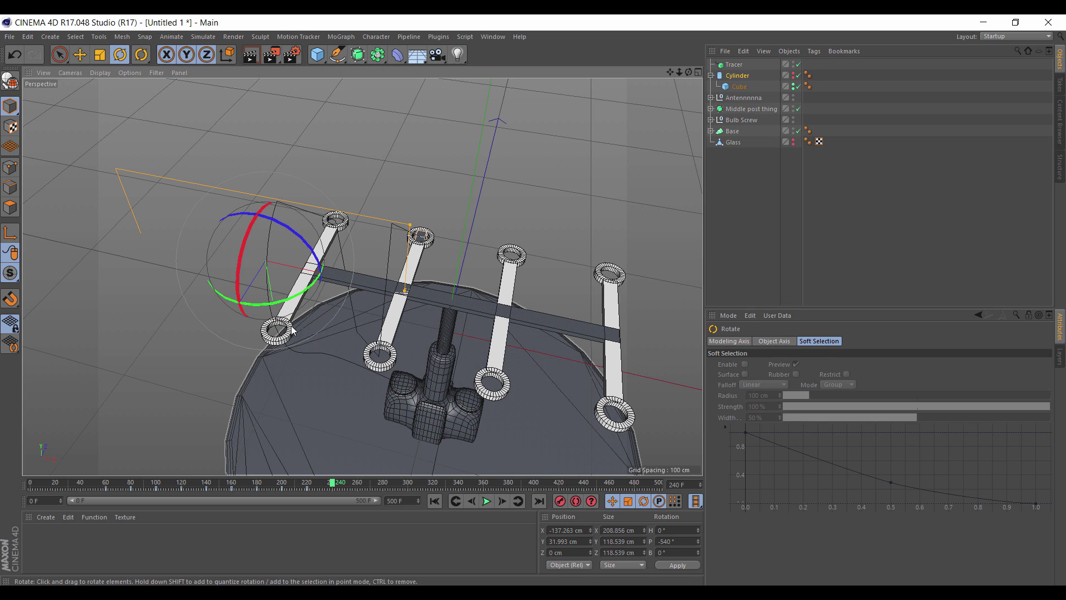
left_click_drag(242, 289, 265, 135)
key("space")
left_click_drag(358, 282, 376, 294)
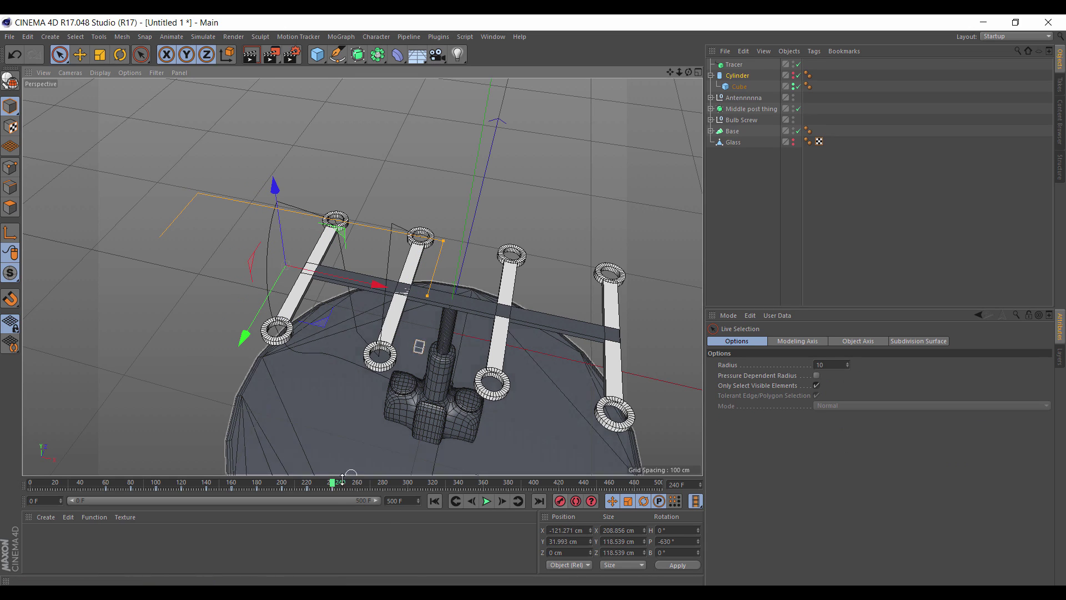
At frame 260, rotate the cylinder to a -720° pitch, centre the cube in the third arm's near ring at X about -68.3 cm, keyframe it, and play the animation.
left_click_drag(333, 483, 357, 492)
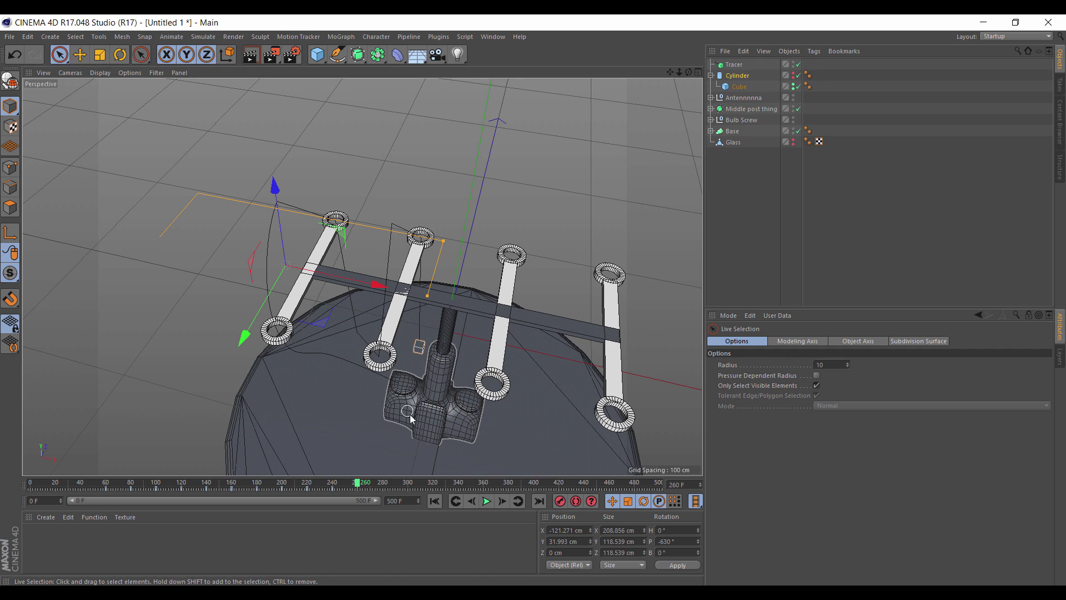
key("r")
left_click_drag(262, 261, 313, 129)
key("space")
left_click_drag(362, 283, 435, 305)
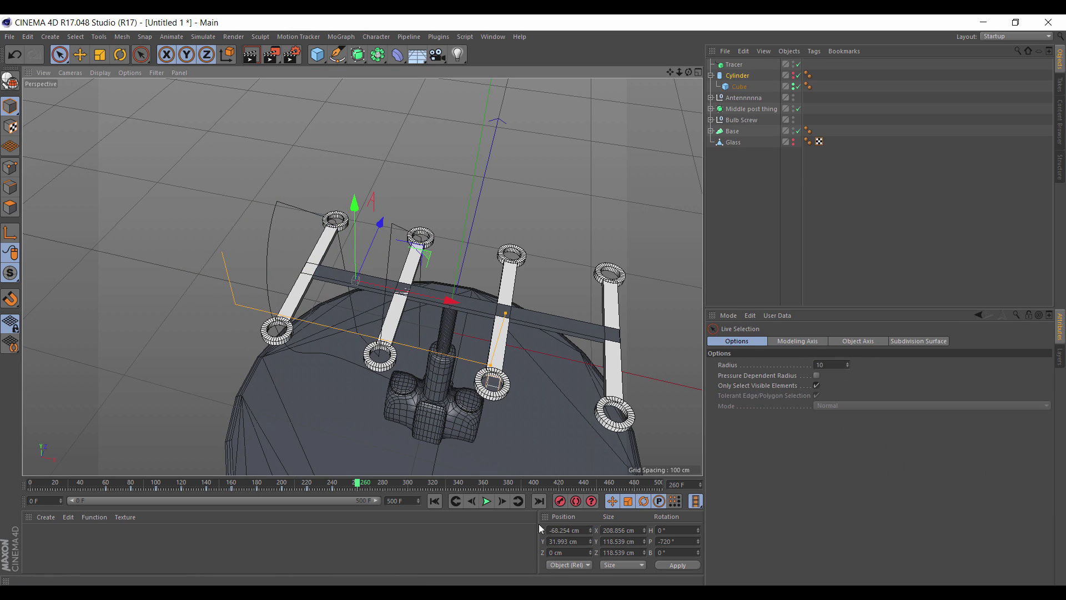
left_click(436, 502)
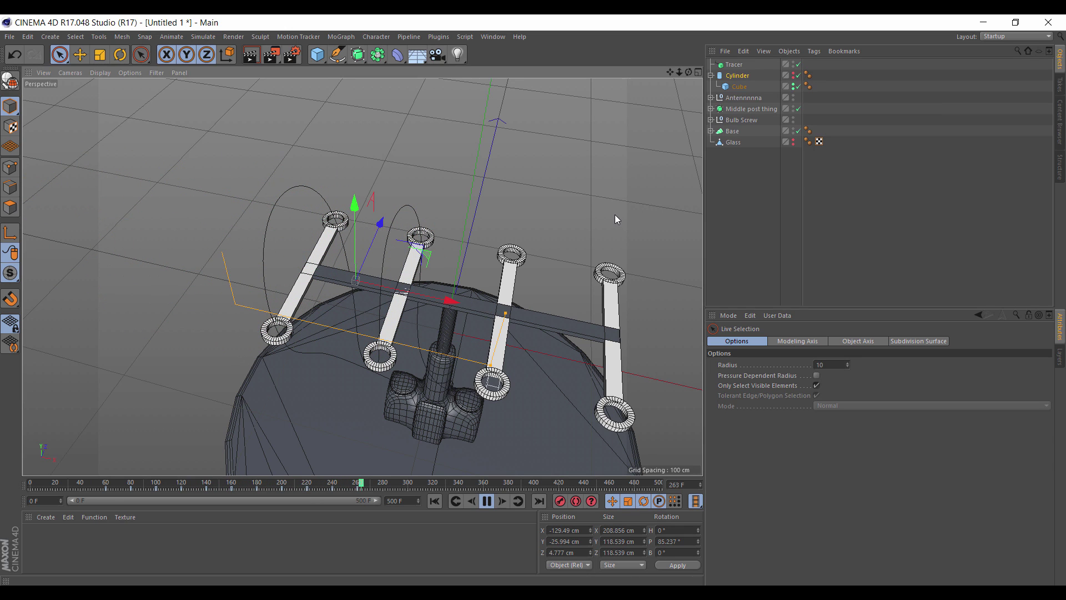
left_click(486, 502)
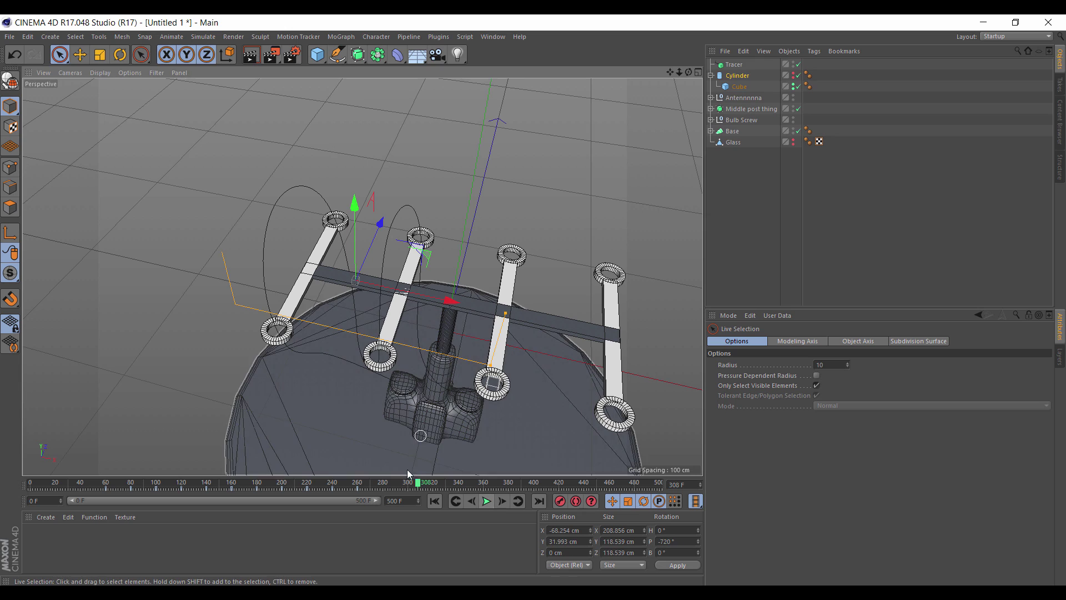
At frame 280, rotate the cylinder to a -810° pitch, shift it to X about -54.5 cm, and record a keyframe.
left_click_drag(410, 482, 382, 482)
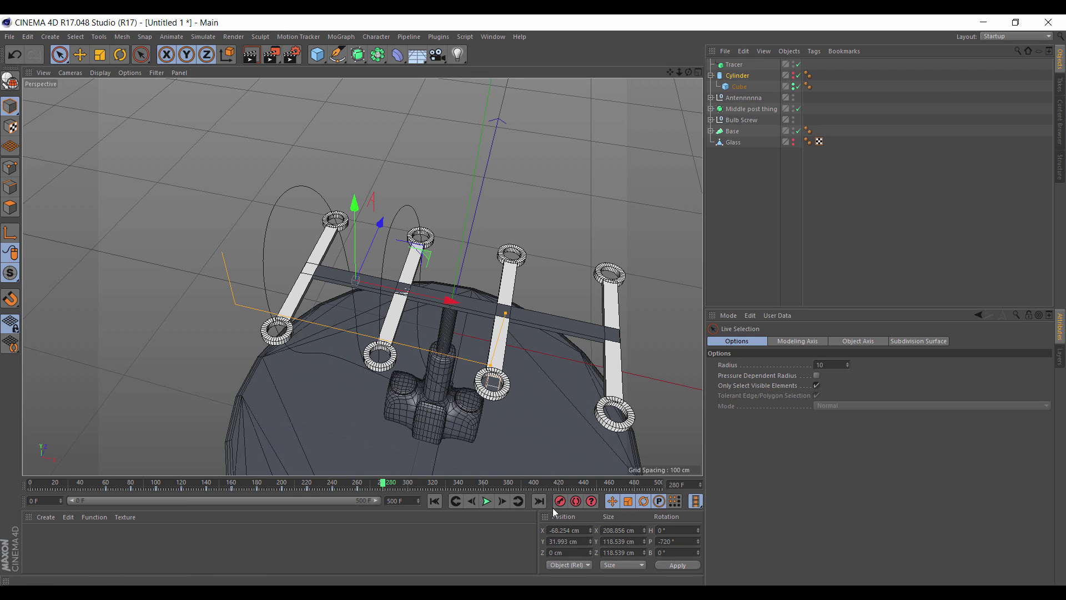
key("r")
left_click_drag(343, 272, 401, 109)
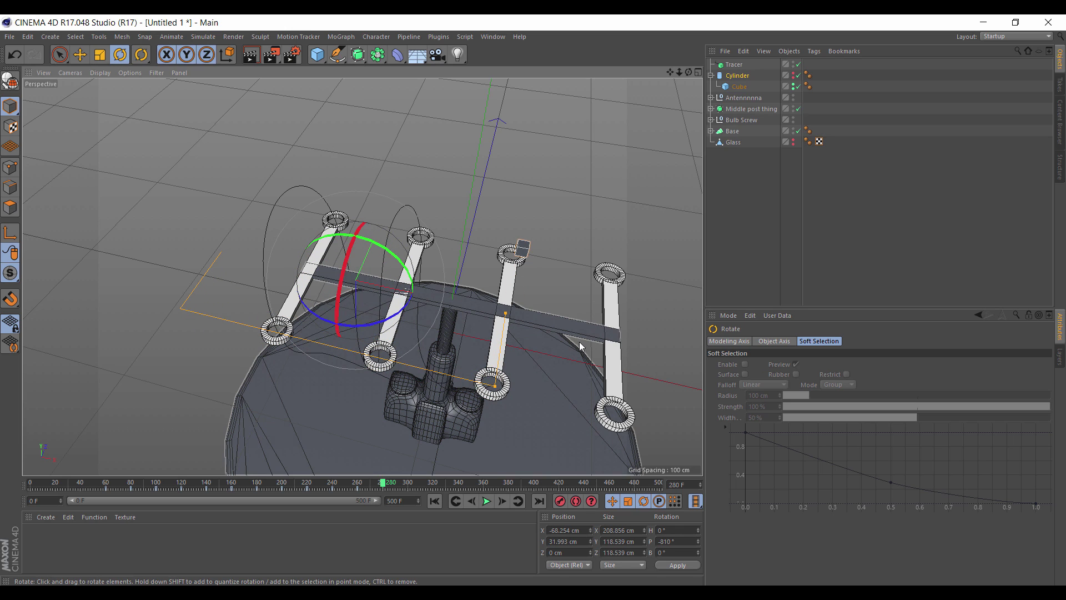
key("space")
left_click_drag(451, 300, 467, 306)
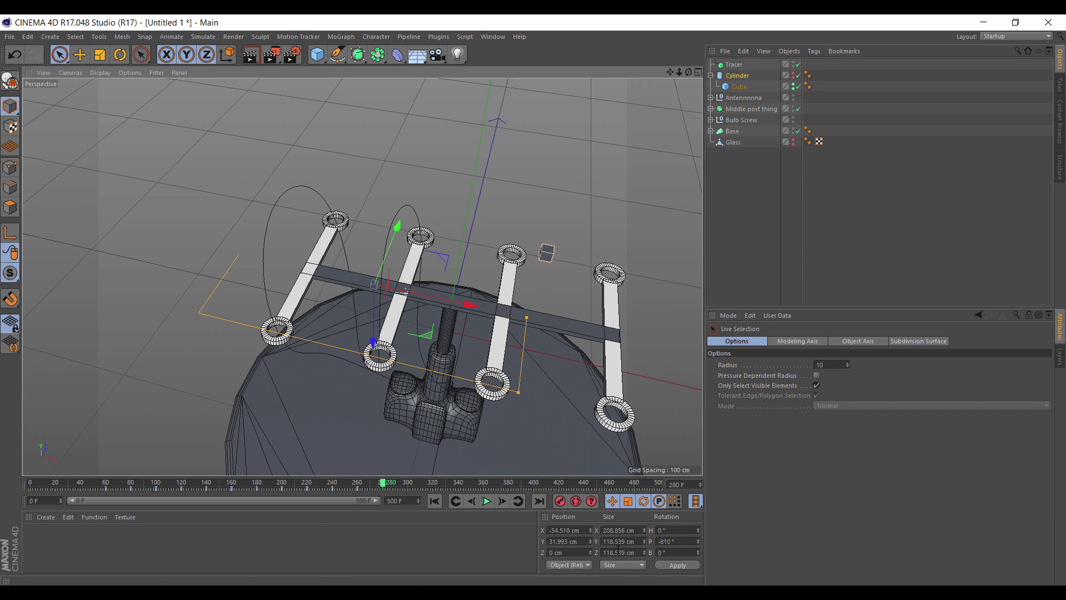
At frame 300, rotate the cylinder to a -900° pitch, centre the cube in the third arm's far ring at X about -68.3 cm, and keyframe it.
left_click_drag(380, 487, 401, 489)
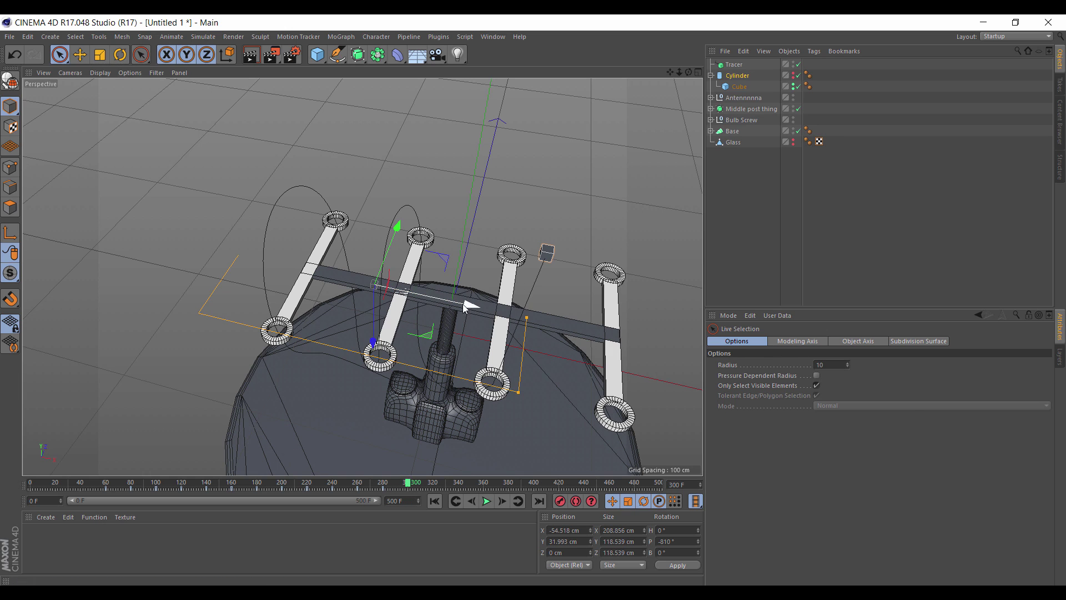
key("r")
left_click_drag(367, 265, 405, 185)
key("space")
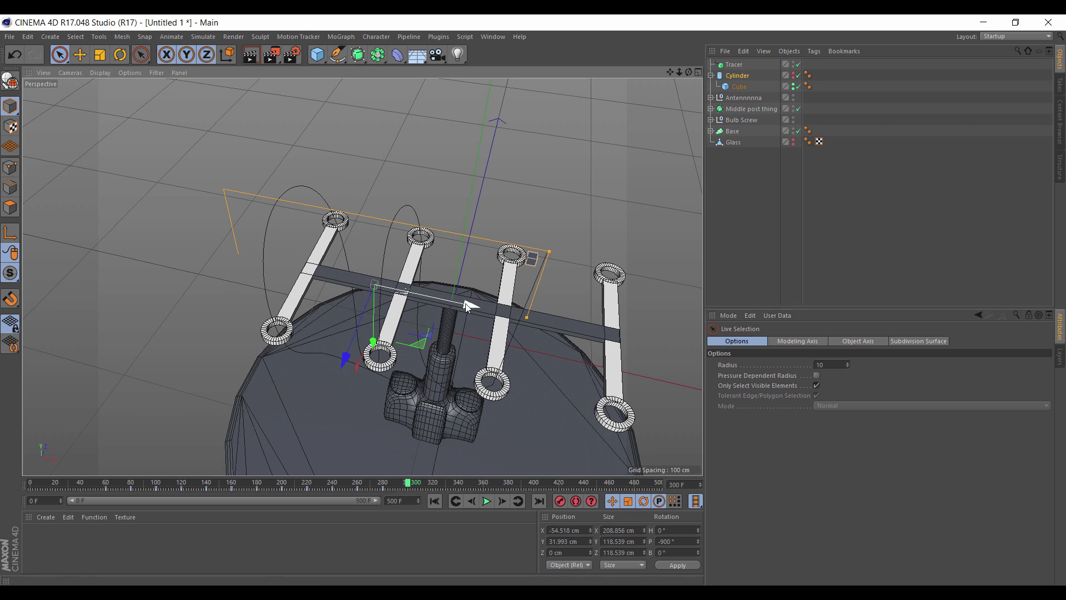
left_click_drag(454, 310, 449, 301)
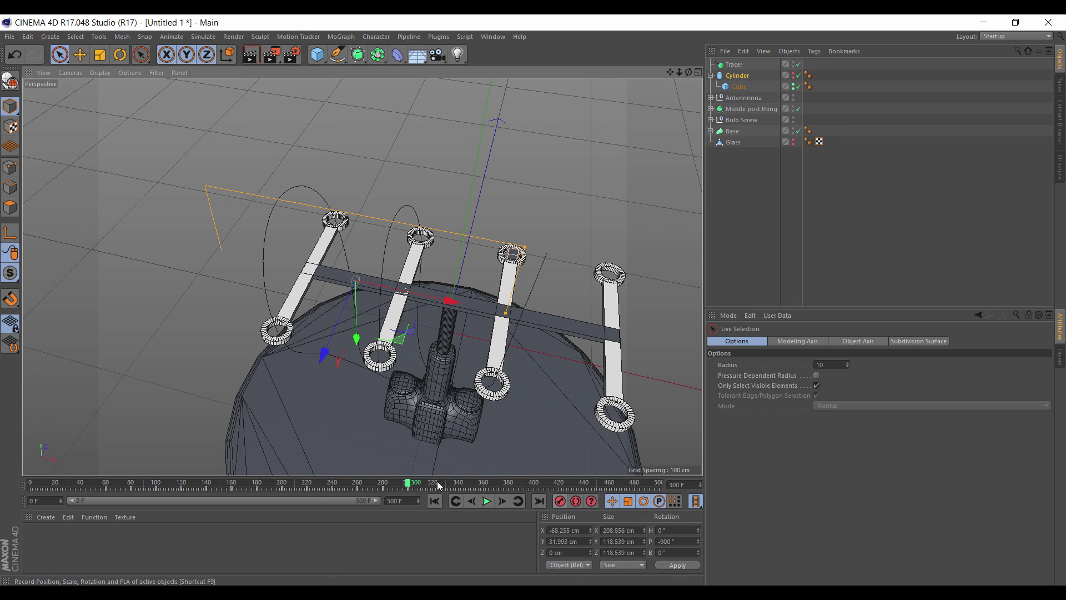
At frame 320, rotate the cylinder to a -990° pitch, shift it to X about -30.8 cm between the third and fourth arms, and keyframe it.
left_click_drag(409, 484, 433, 484)
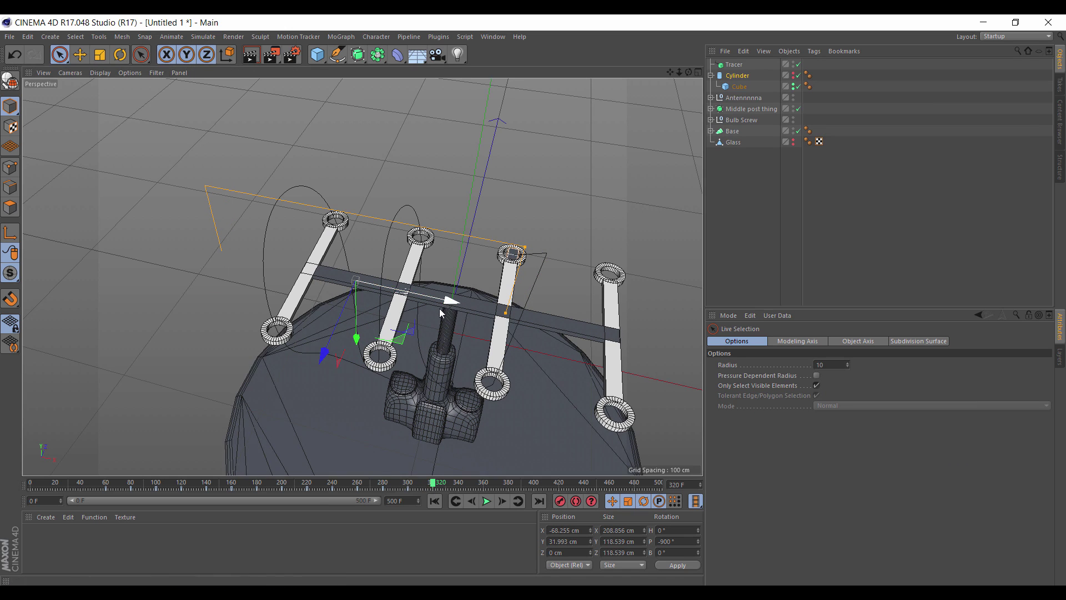
key("r")
left_click_drag(356, 261, 364, 178)
key("space")
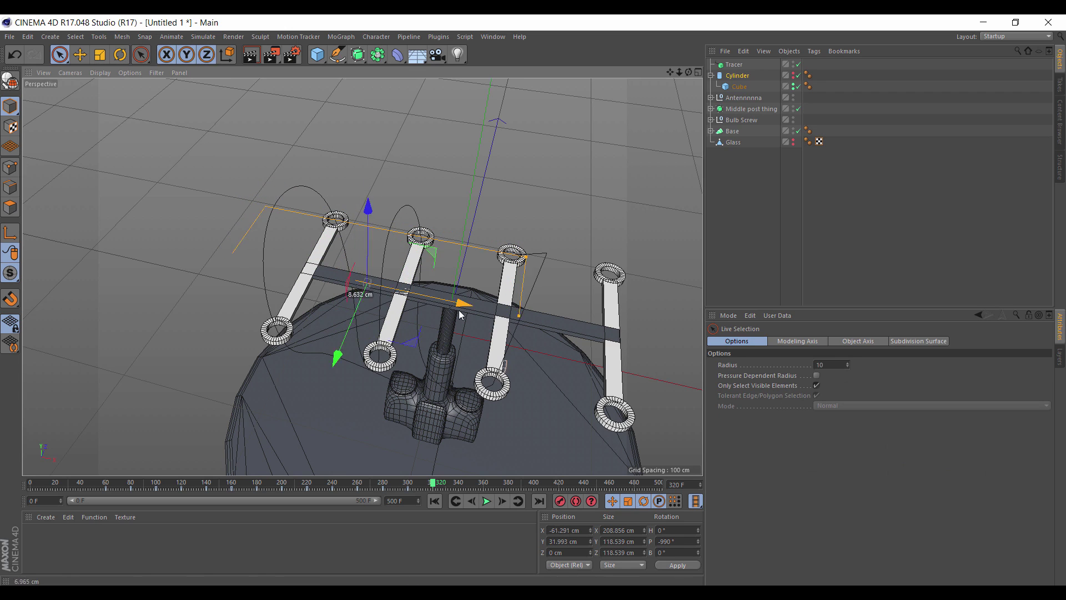
left_click_drag(434, 313, 486, 323)
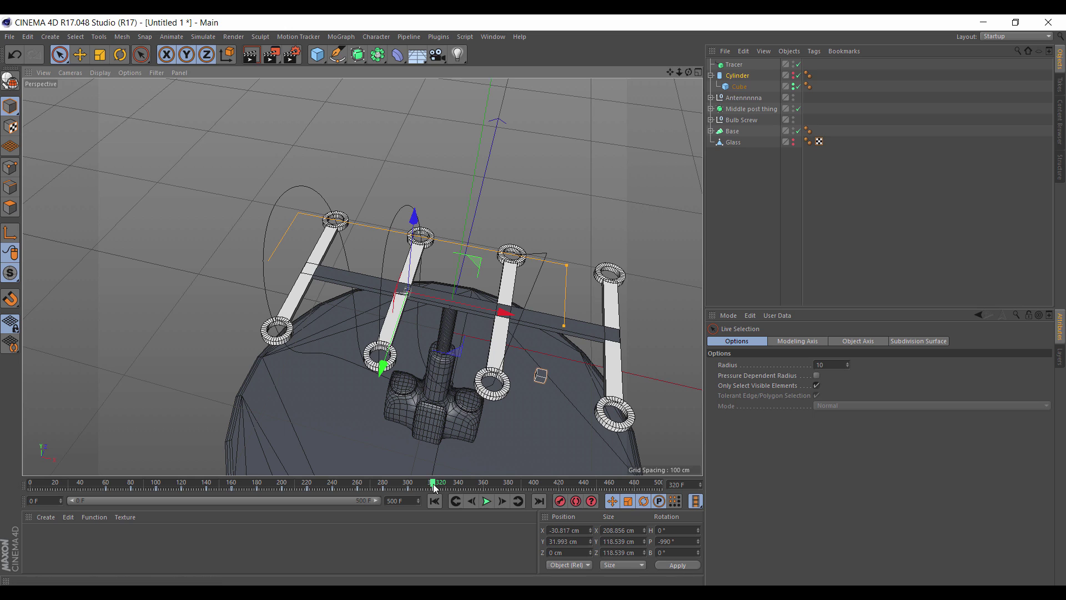
At frame 340, rotate the cylinder to a -1080° pitch, centre the cube in the fourth arm's near ring at X about 0.3 cm, and keyframe it.
left_click_drag(434, 487, 459, 485)
key("space")
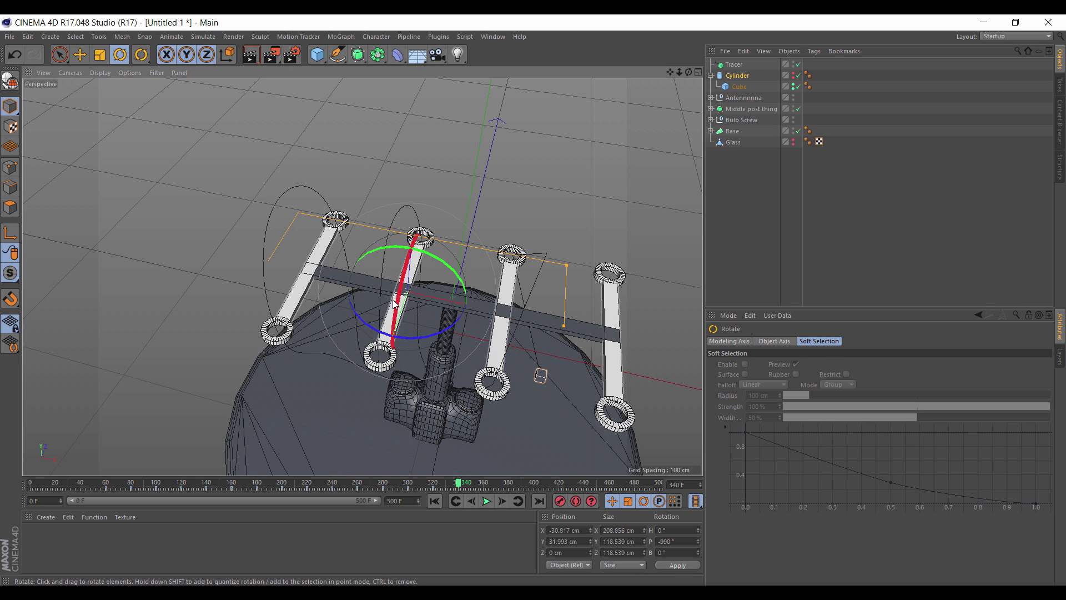
left_click_drag(399, 300, 433, 190)
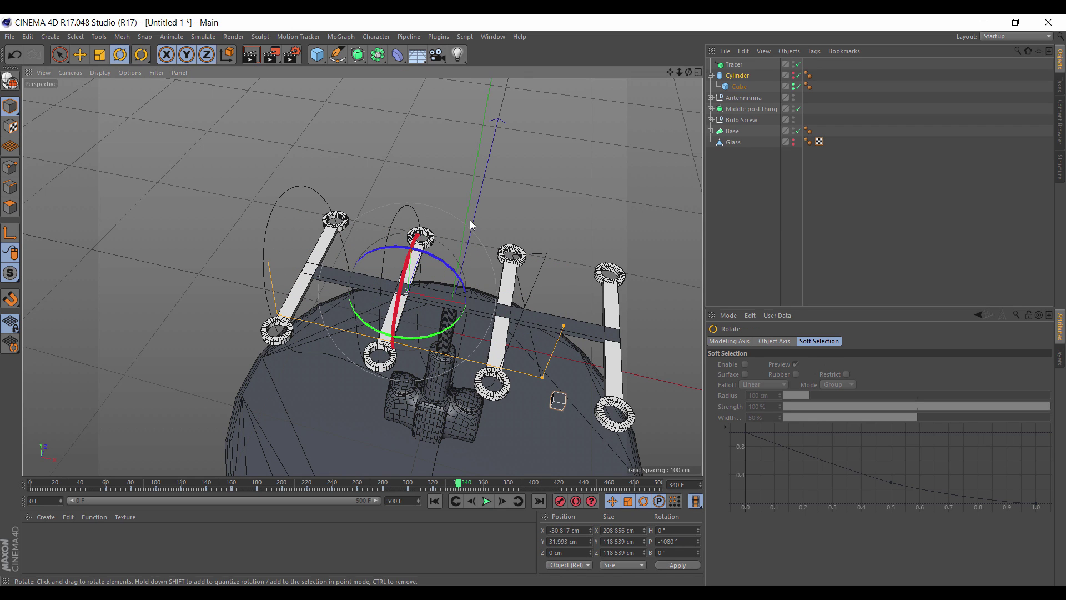
key("space")
left_click_drag(478, 322, 518, 321)
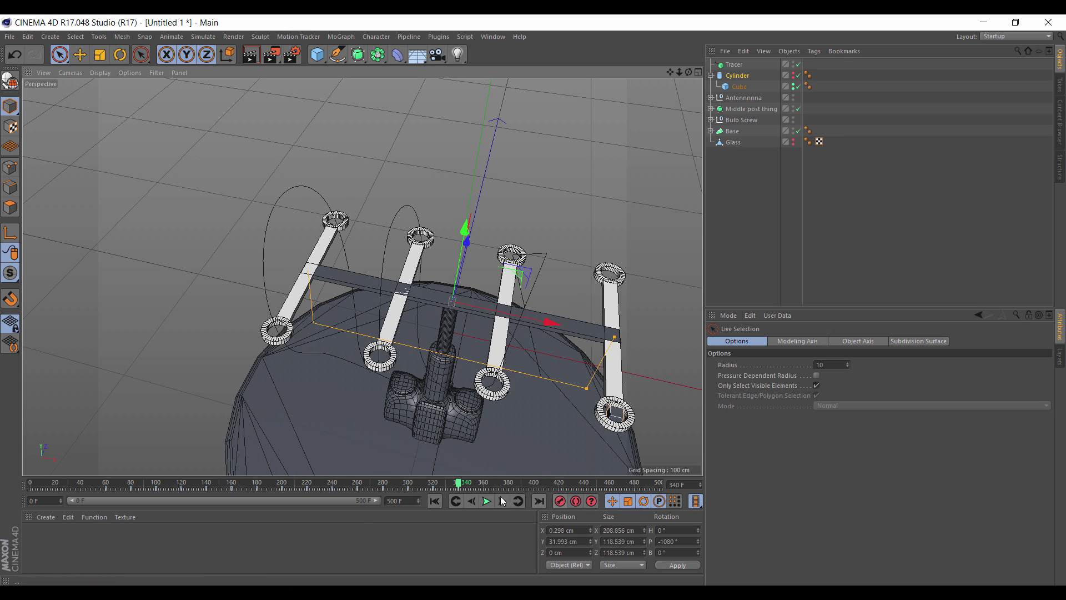
At frame 360, rotate the cylinder to a -1170° pitch, shift it beyond the fourth arm to X about 14.8 cm, and record a keyframe.
left_click_drag(458, 483, 478, 487)
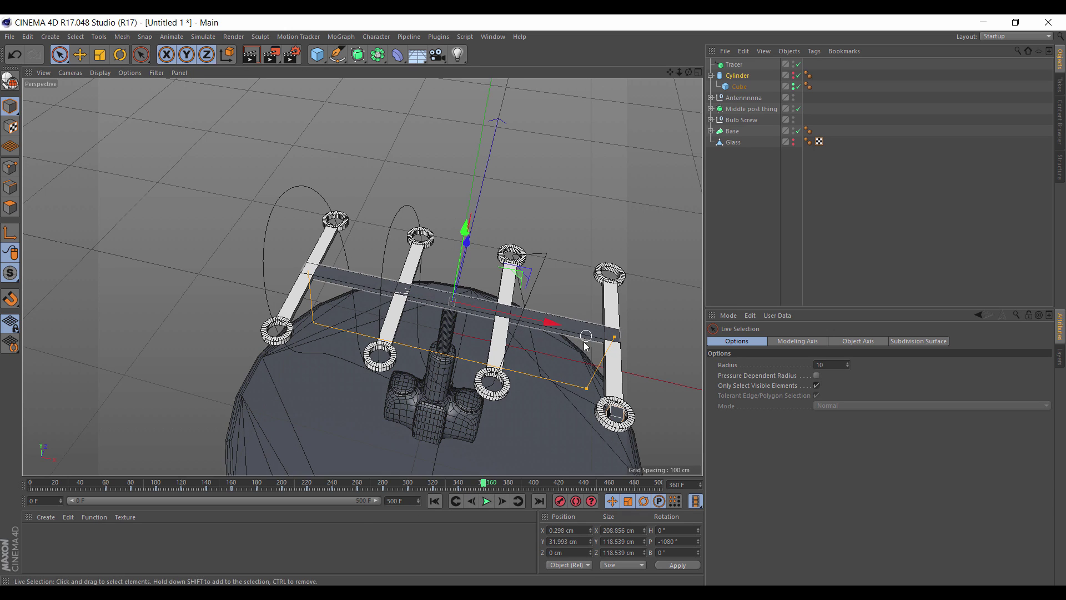
key("r")
left_click_drag(450, 305, 635, 317)
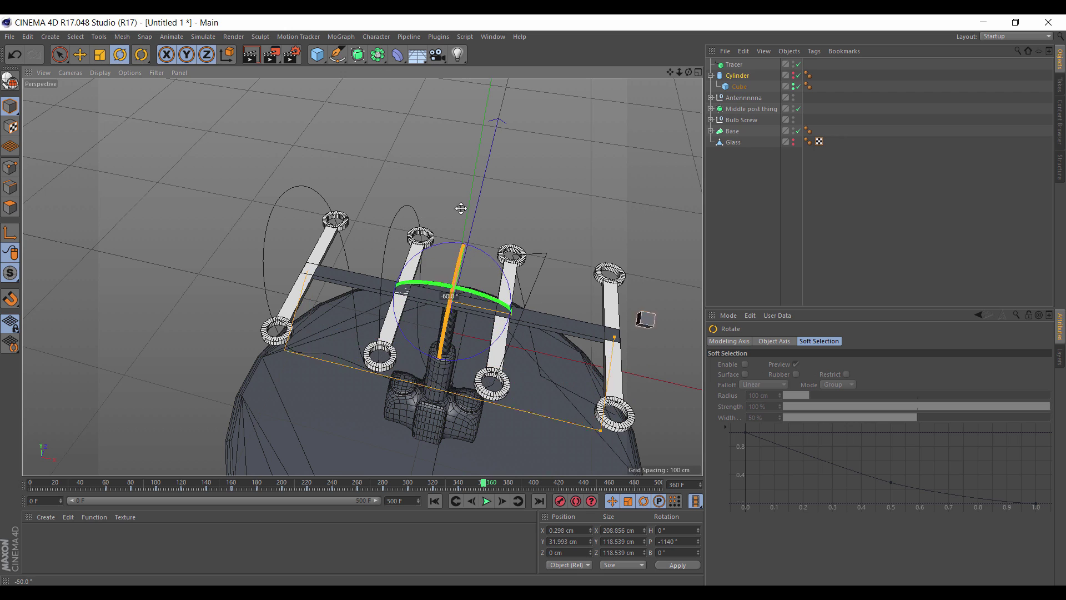
key("9")
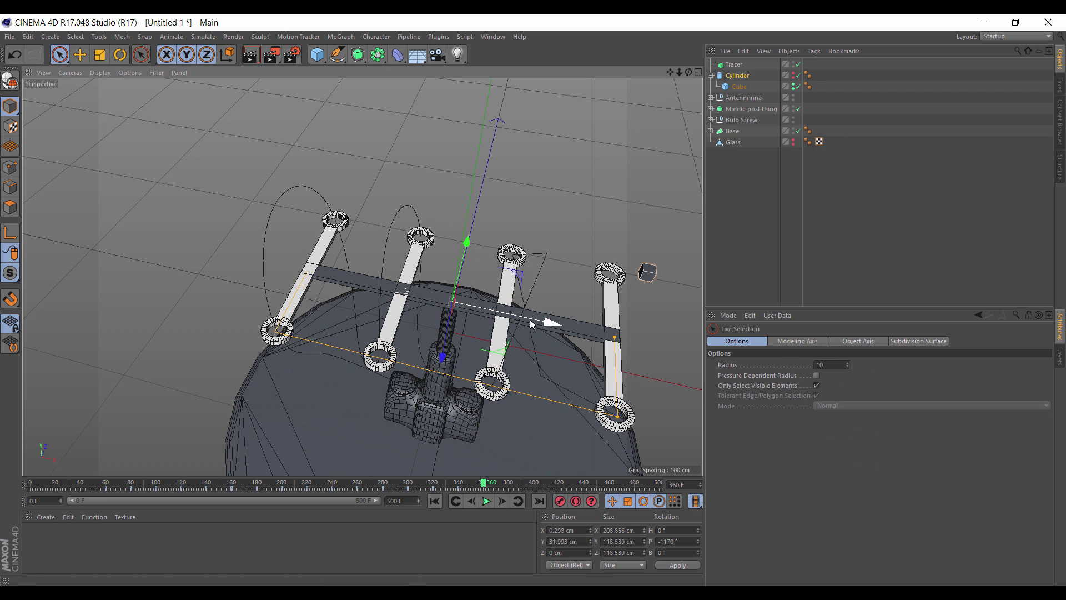
left_click_drag(529, 319, 548, 331)
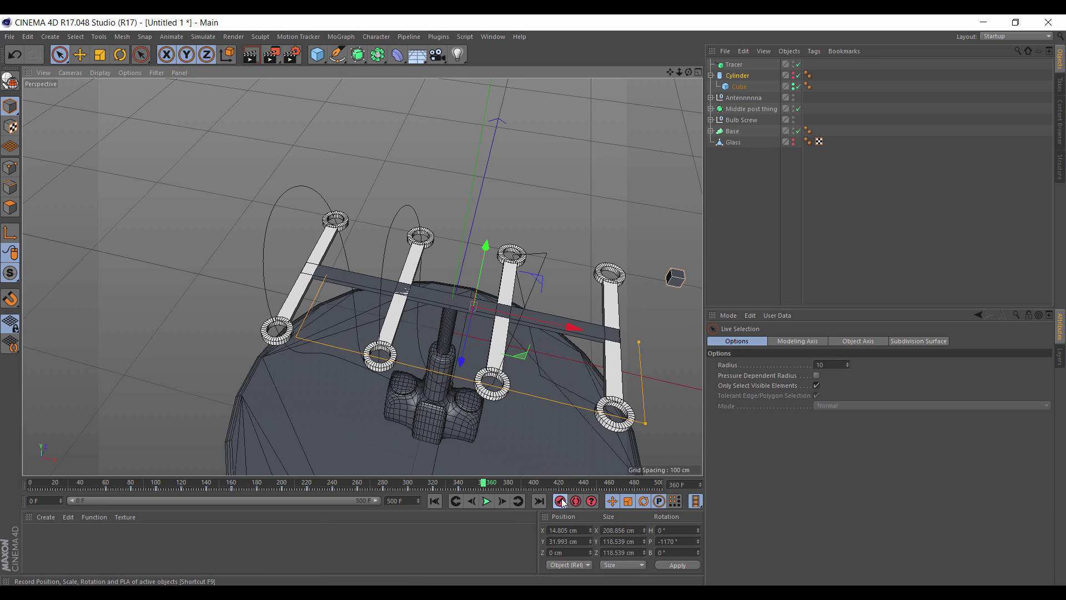
At frame 380, rotate the cylinder to a -1260° pitch, centre the cube in the fourth arm's far ring at X about -0.4 cm, and keyframe it.
left_click_drag(484, 487, 510, 489)
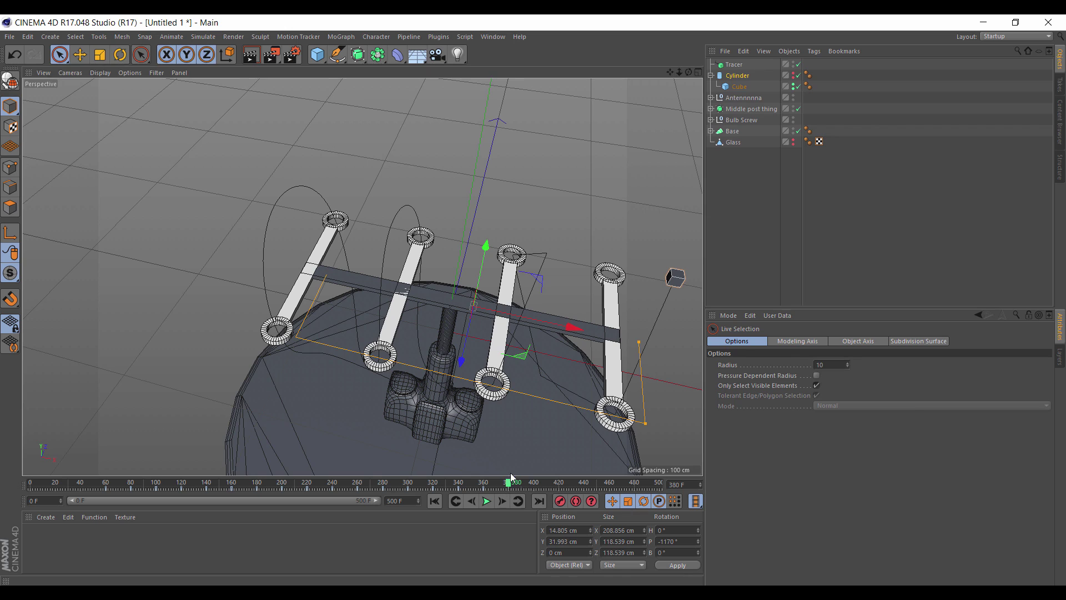
key("r")
left_click_drag(478, 309, 485, 199)
key("space")
left_click_drag(541, 321, 519, 312)
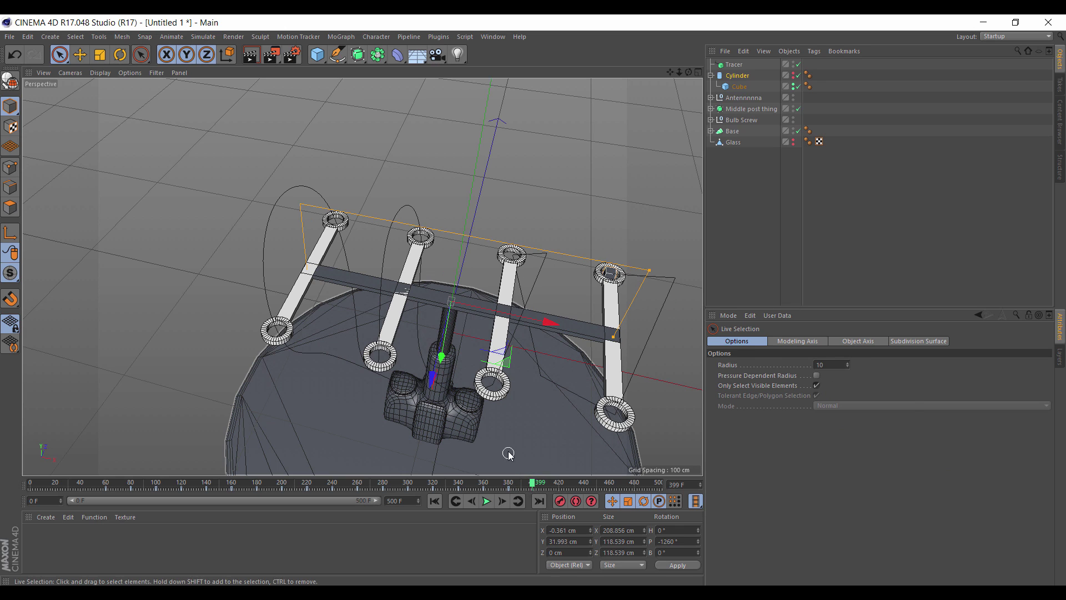
Try posing the cylinder at frame 399 with a -1320° pitch and X about -34.4 cm, and undo the changes.
key("r")
left_click_drag(460, 320, 507, 254)
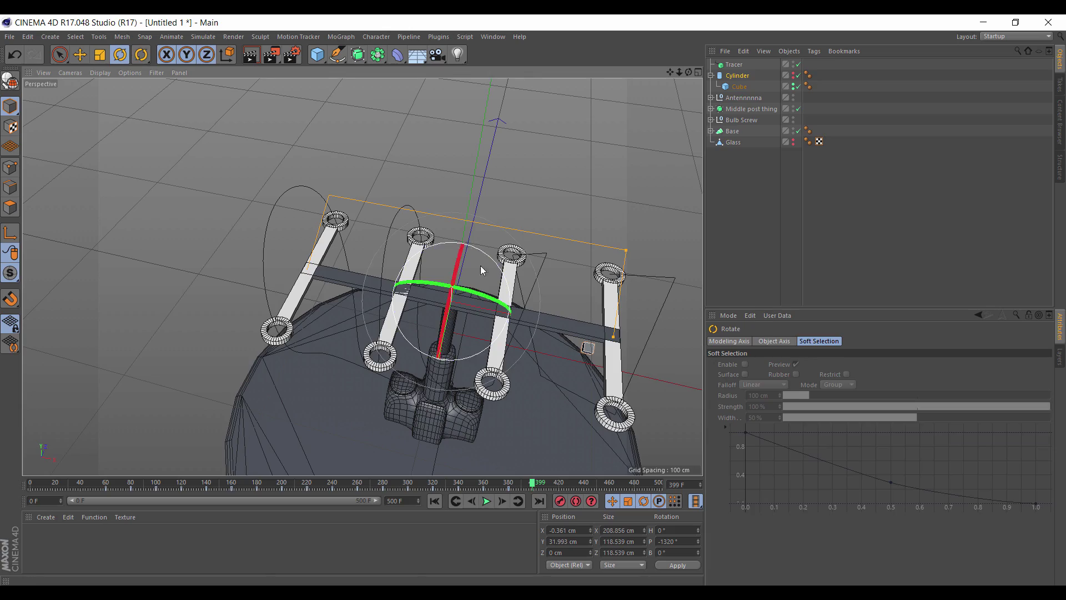
key("space")
left_click_drag(539, 325, 500, 316)
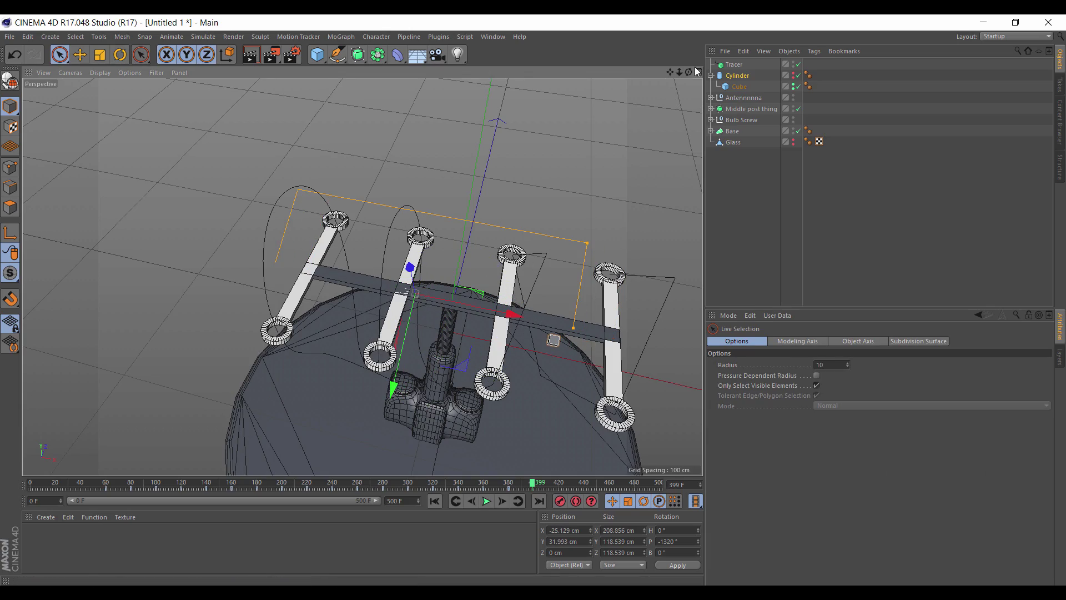
left_click_drag(689, 73, 660, 61)
key("space")
key("space")
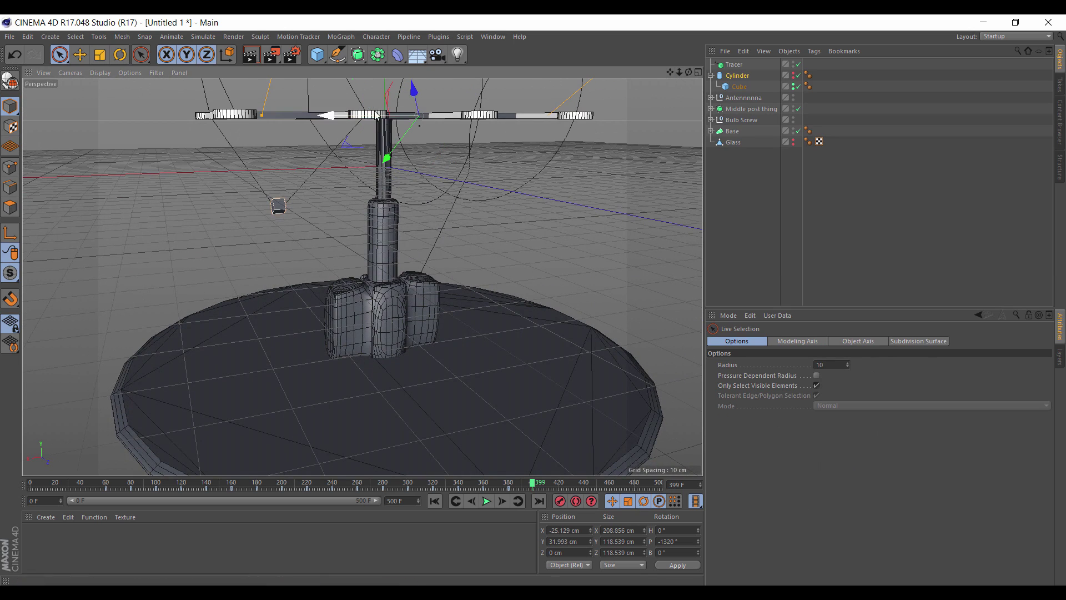
left_click_drag(376, 115, 389, 115)
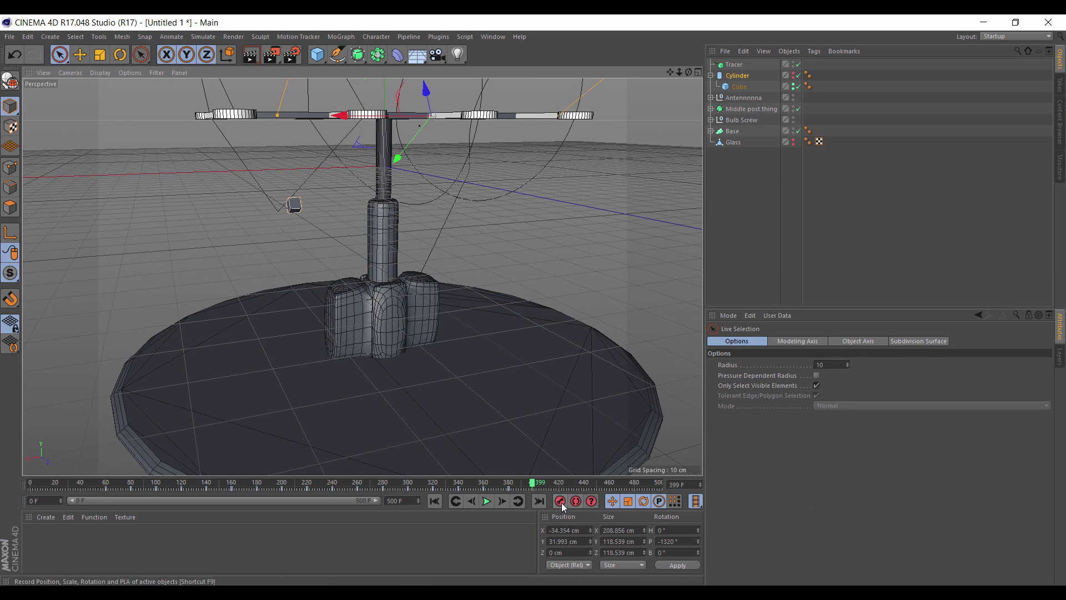
key("ctrl+z")
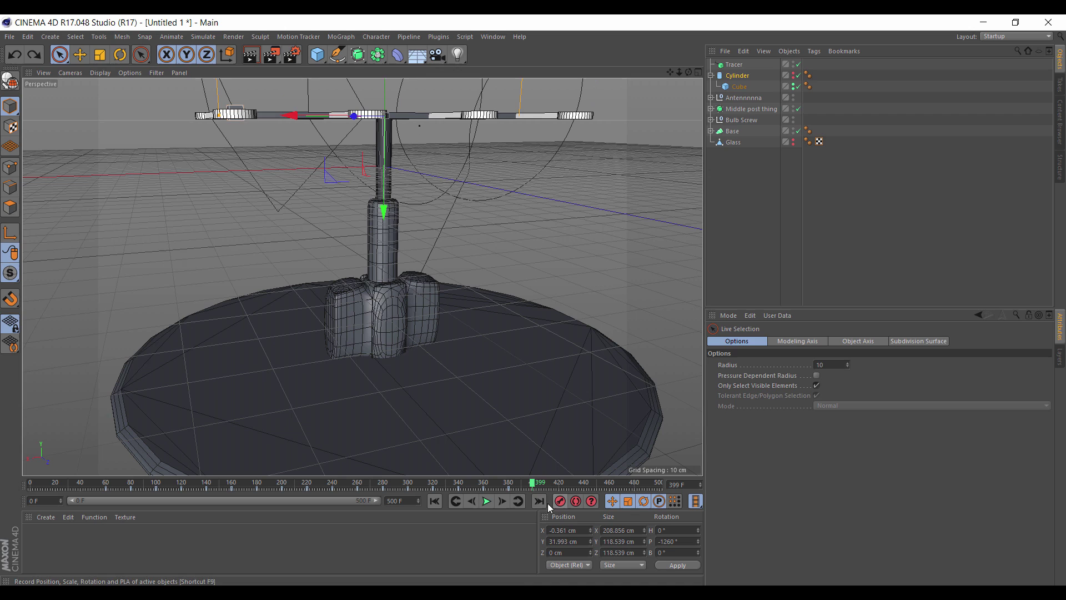
At frame 400, rotate the cylinder to a -1310° pitch, shift it back to X about -37.5 cm toward the post, and keyframe it.
left_click(504, 501)
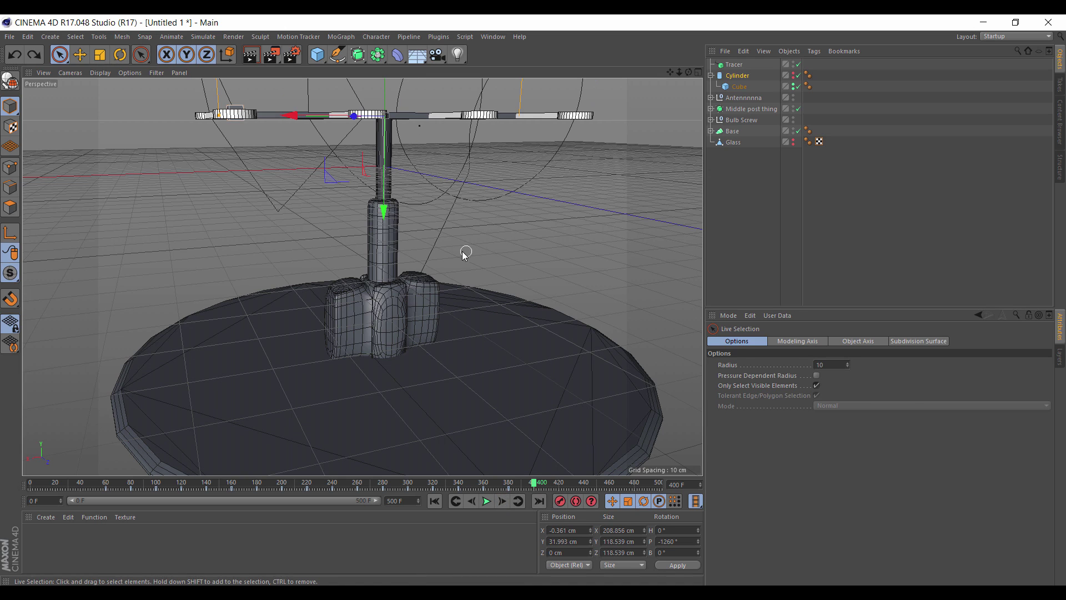
key("r")
left_click_drag(411, 134, 402, 275)
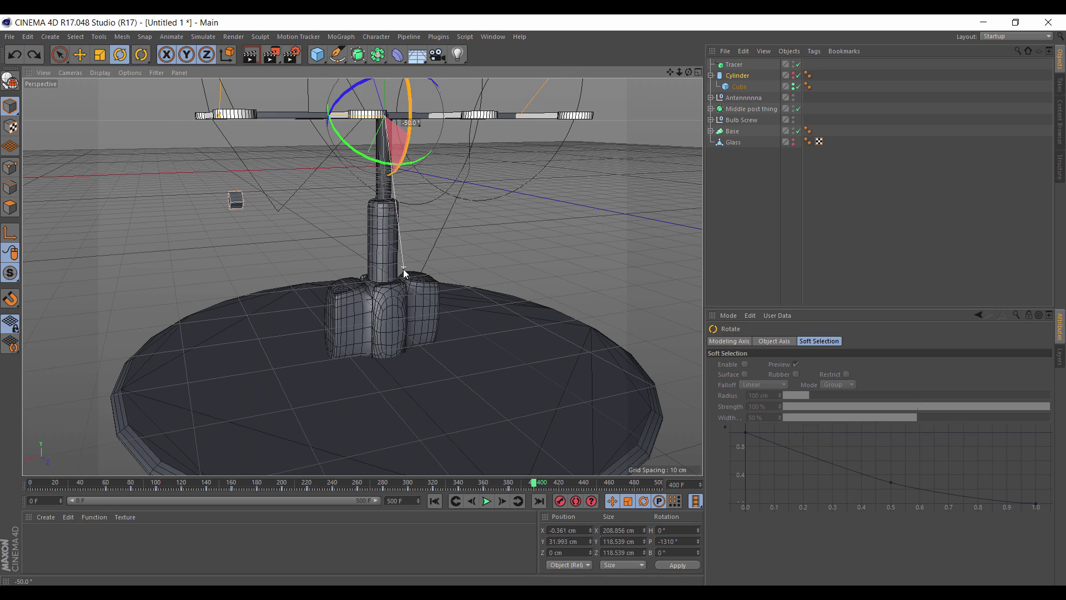
key("space")
left_click_drag(303, 118, 354, 122)
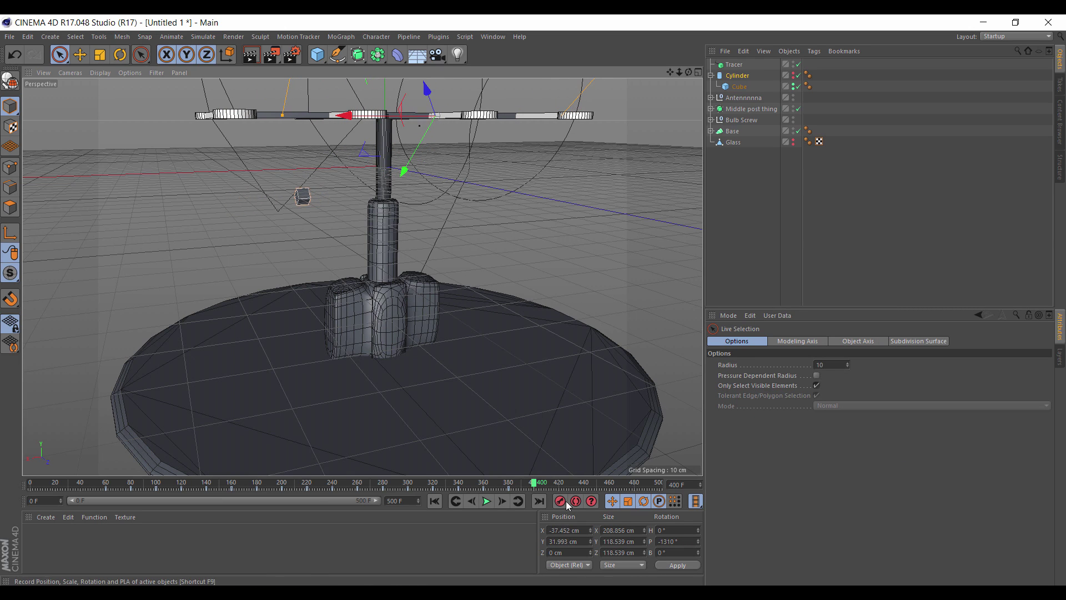
At frame 420, rotate the cylinder to a -1350° pitch, lower it to about X -77 cm, Y -27.8 cm, keyframe it, and return to frame 0.
left_click_drag(537, 486, 558, 487)
key("ctrl+z")
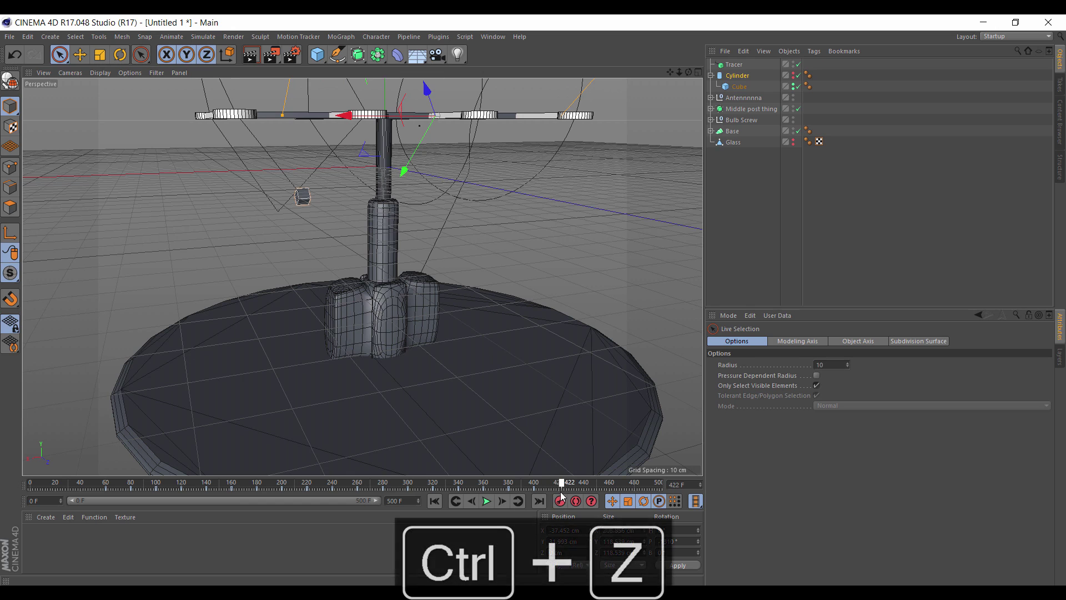
left_click_drag(688, 72, 760, 91)
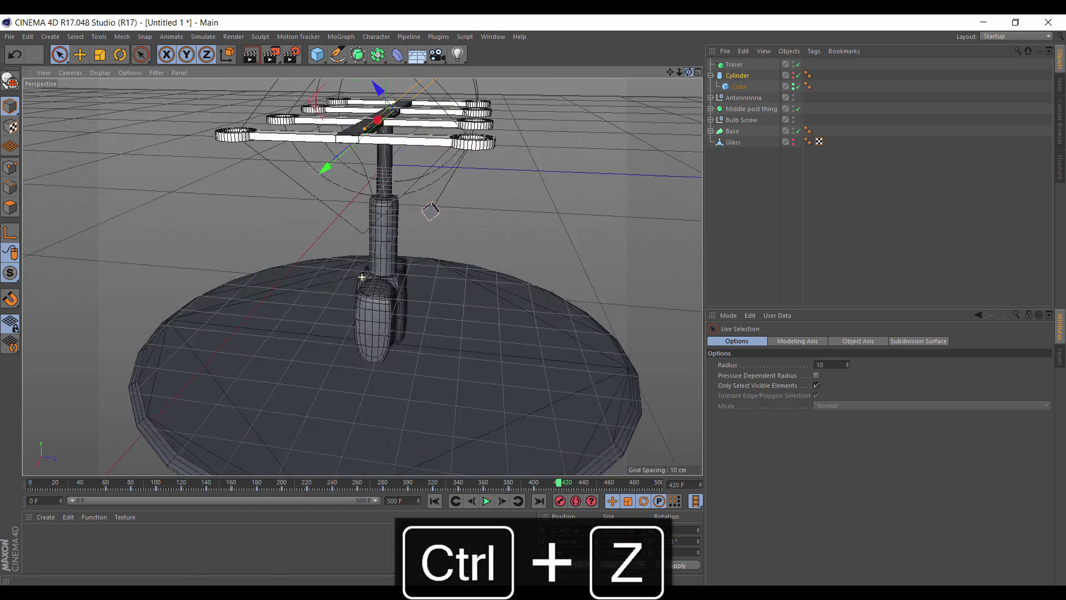
key("r")
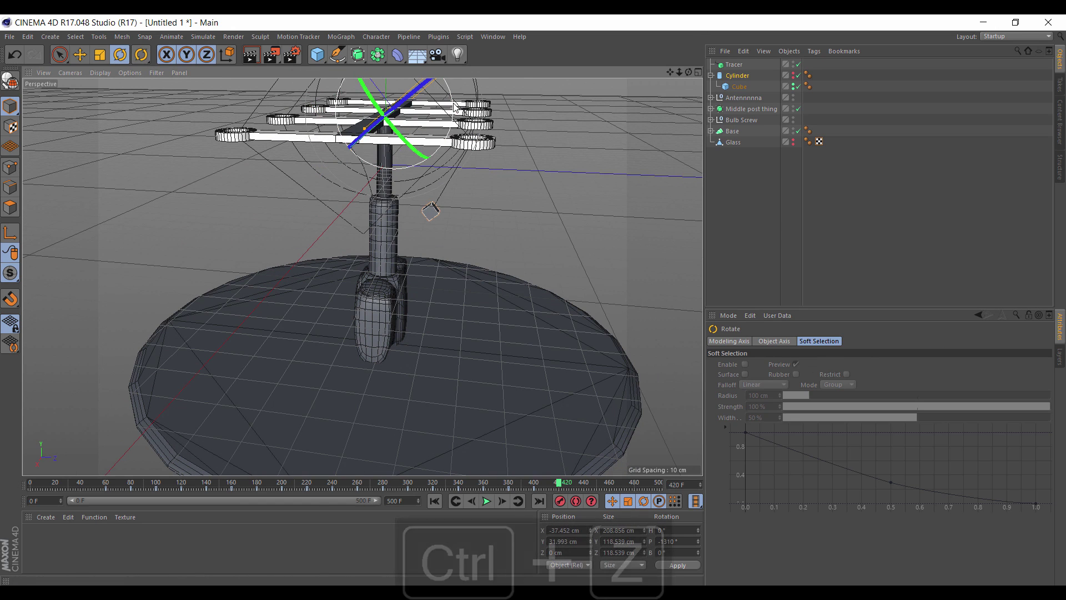
left_click_drag(449, 102, 405, 148)
key("space")
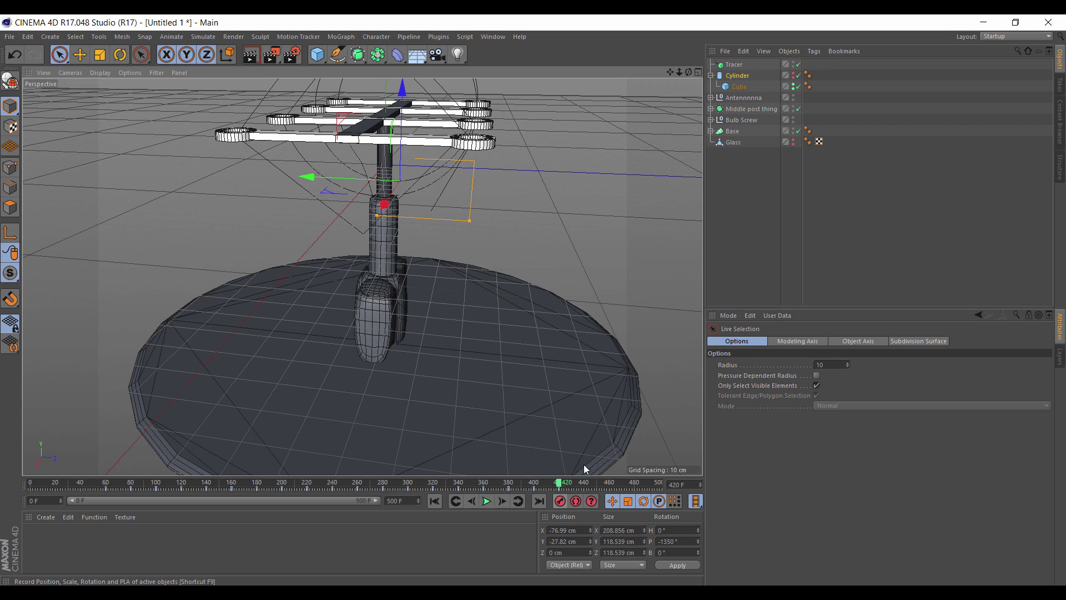
left_click(434, 501)
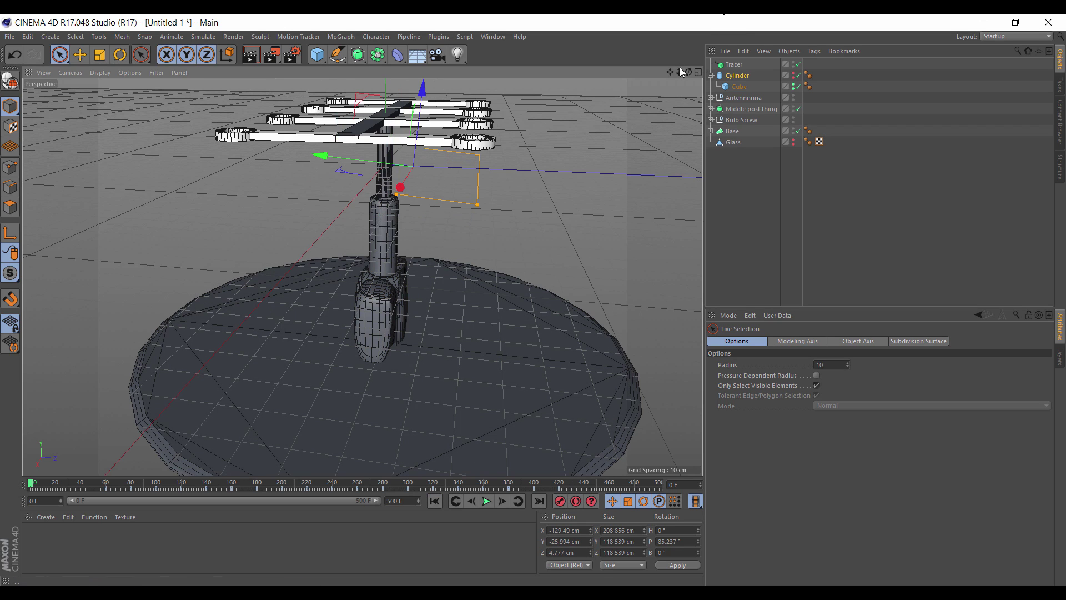
Convert the current state of the Tracer at frame 441 into a separate spline object.
left_click_drag(680, 71, 614, 194)
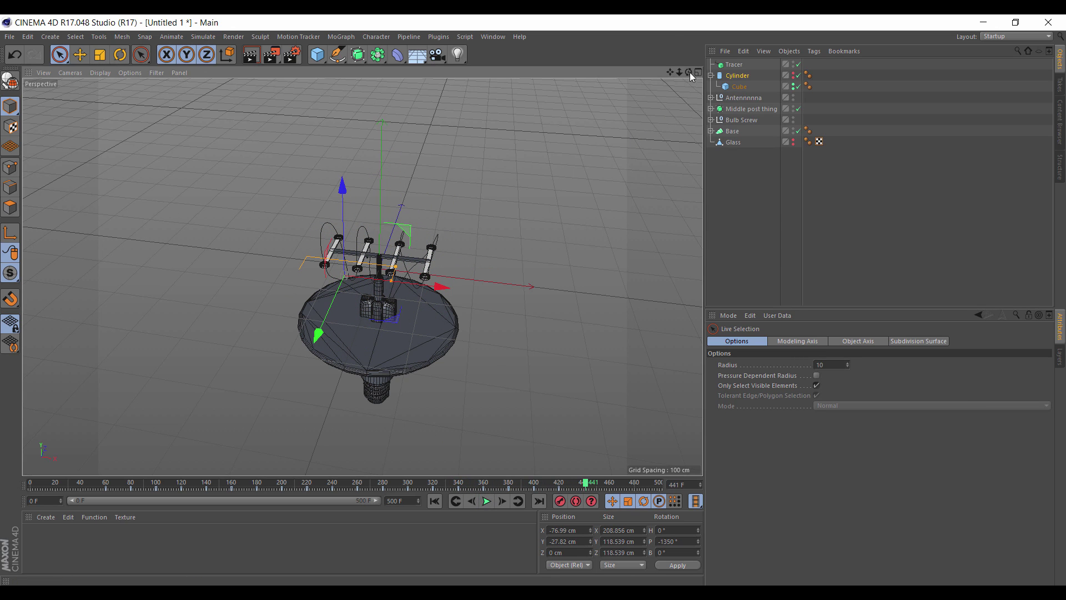
left_click_drag(689, 72, 667, 97)
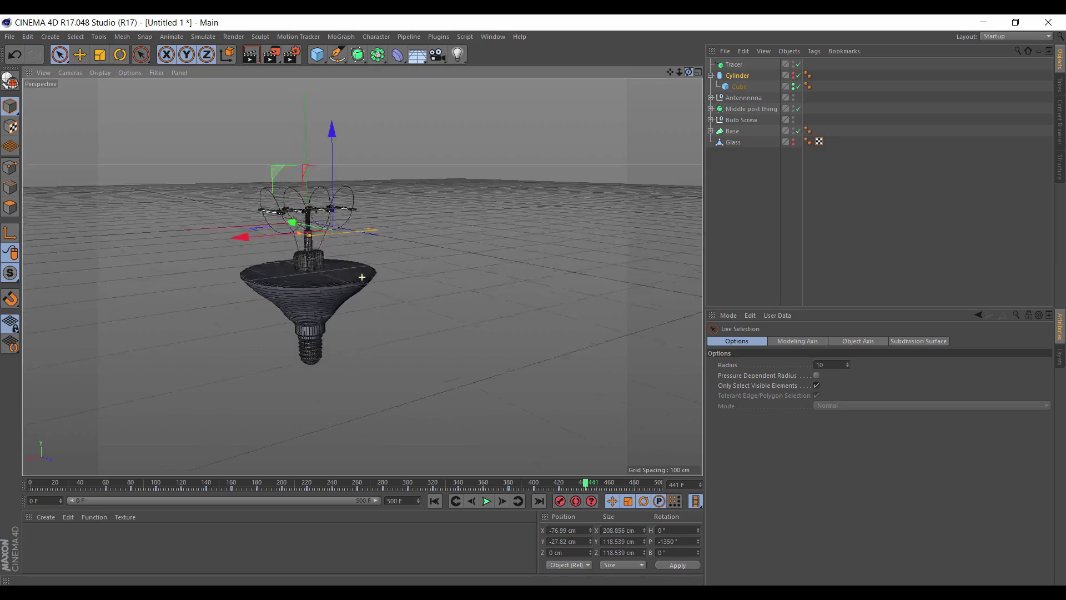
left_click_drag(362, 277, 362, 277)
left_click_drag(680, 72, 577, 140)
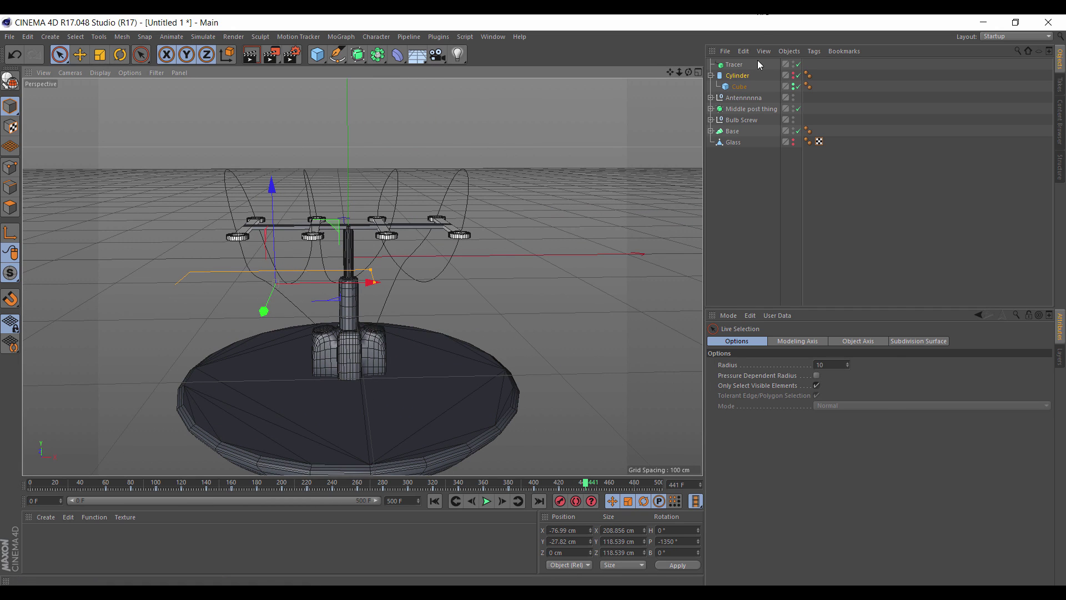
left_click(738, 67)
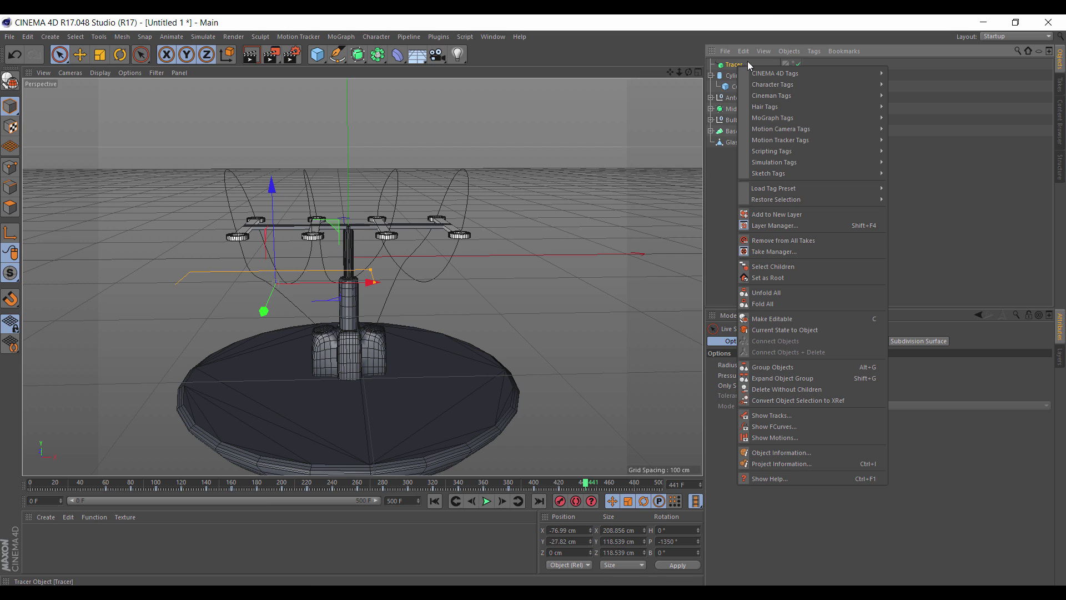
left_click(785, 331)
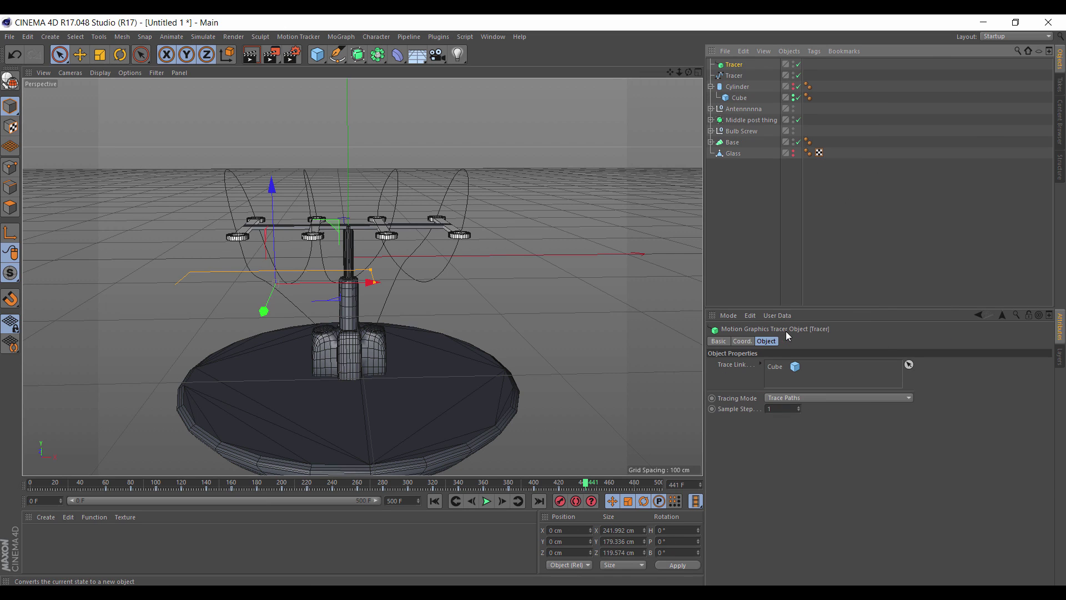
Hide the original MoGraph Tracer, collapse the cylinder group, and move both below Glass at the end of the object hierarchy.
left_click(734, 76)
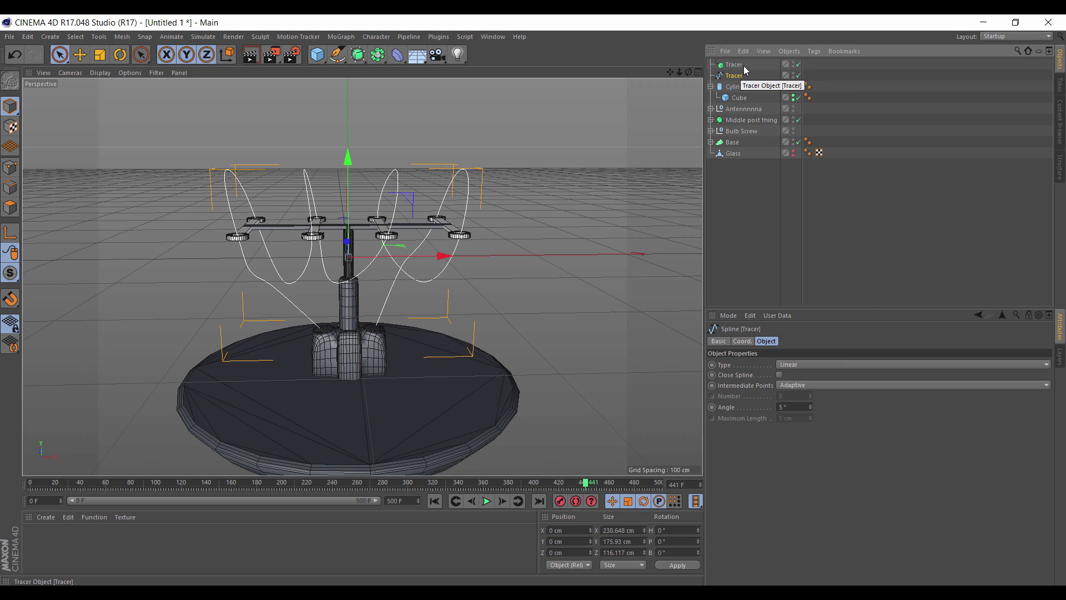
left_click(733, 65)
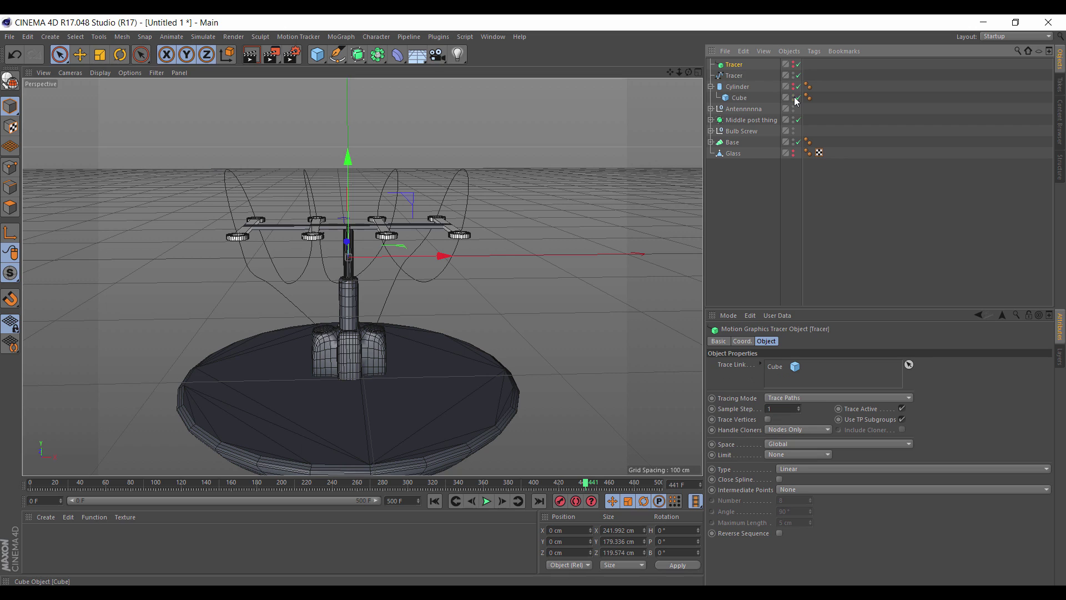
left_click(711, 87)
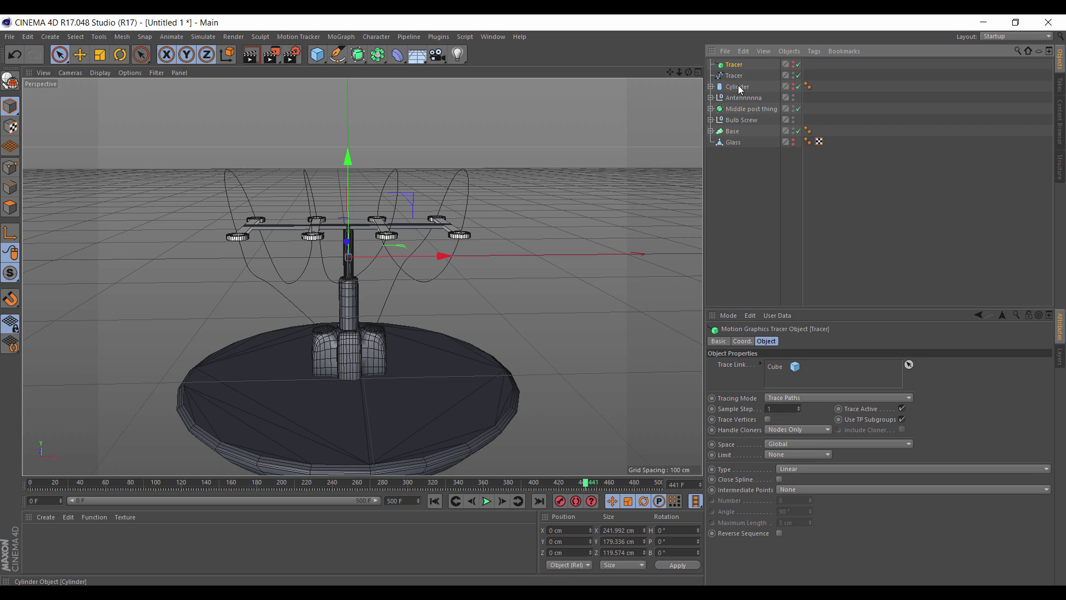
left_click_drag(730, 153, 731, 156)
left_click_drag(734, 65, 741, 162)
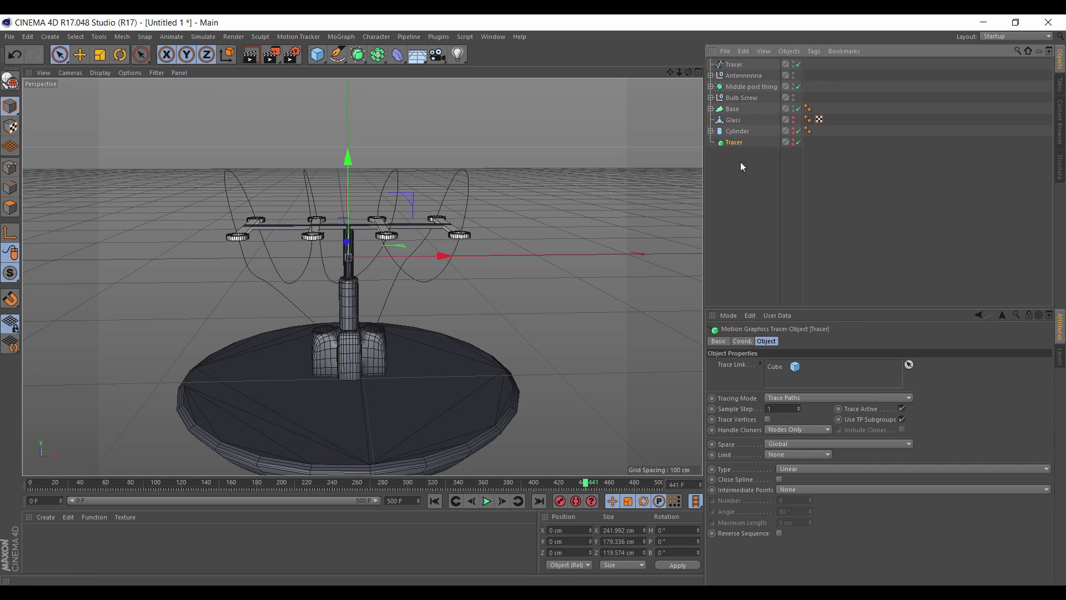
Select the converted Tracer spline's points along the bend between the nearest arm's ring and the base of the post.
left_click(735, 64)
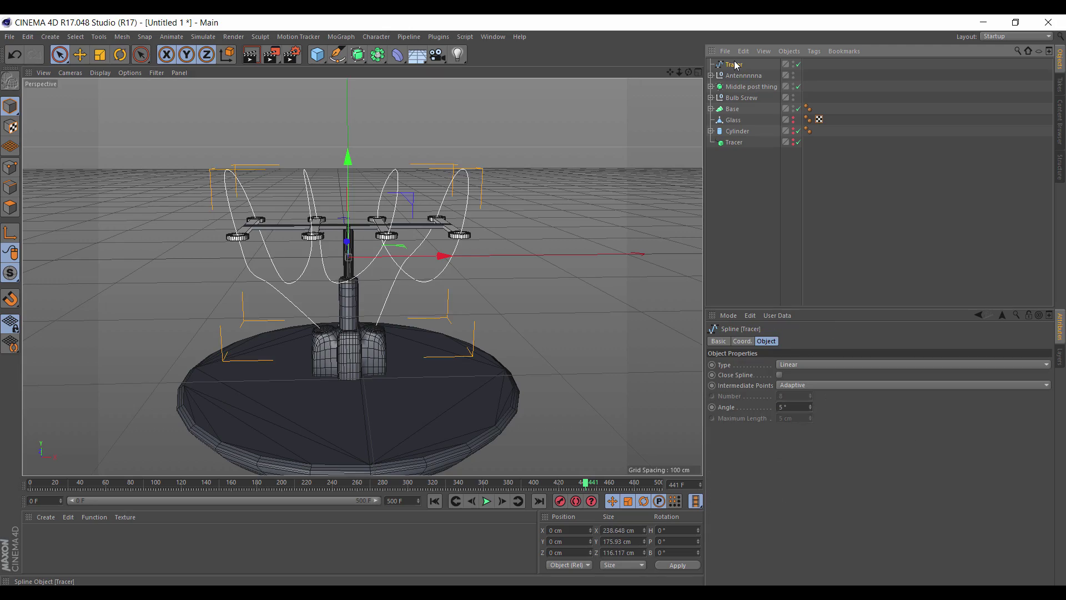
left_click_drag(690, 71, 467, 91)
left_click_drag(362, 276, 572, 195)
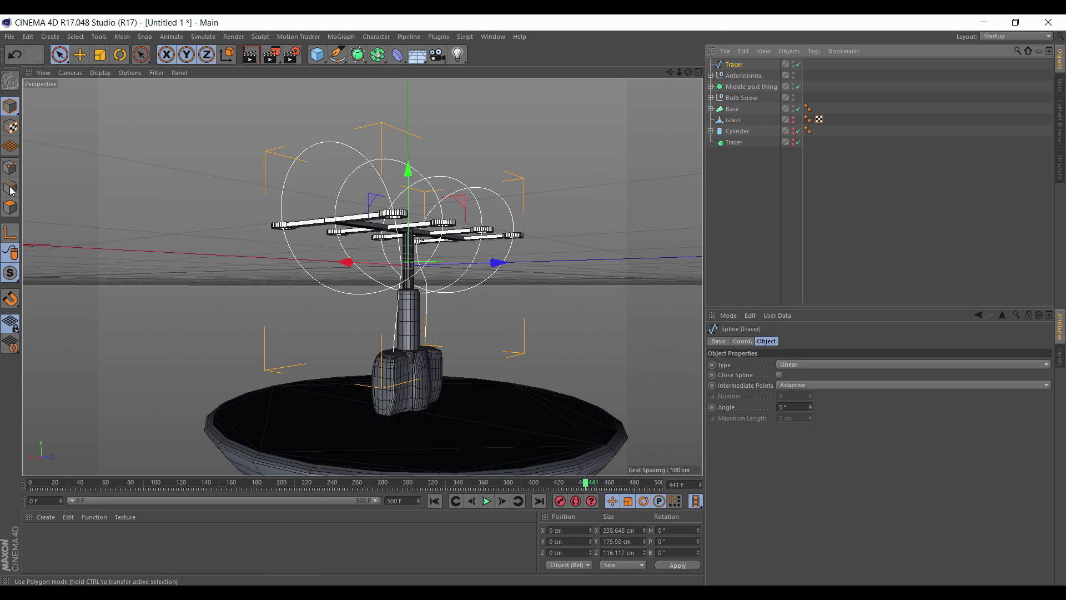
left_click(10, 167)
left_click_drag(689, 72, 599, 128)
left_click_drag(679, 72, 494, 55)
scroll(484, 296, "up", 1)
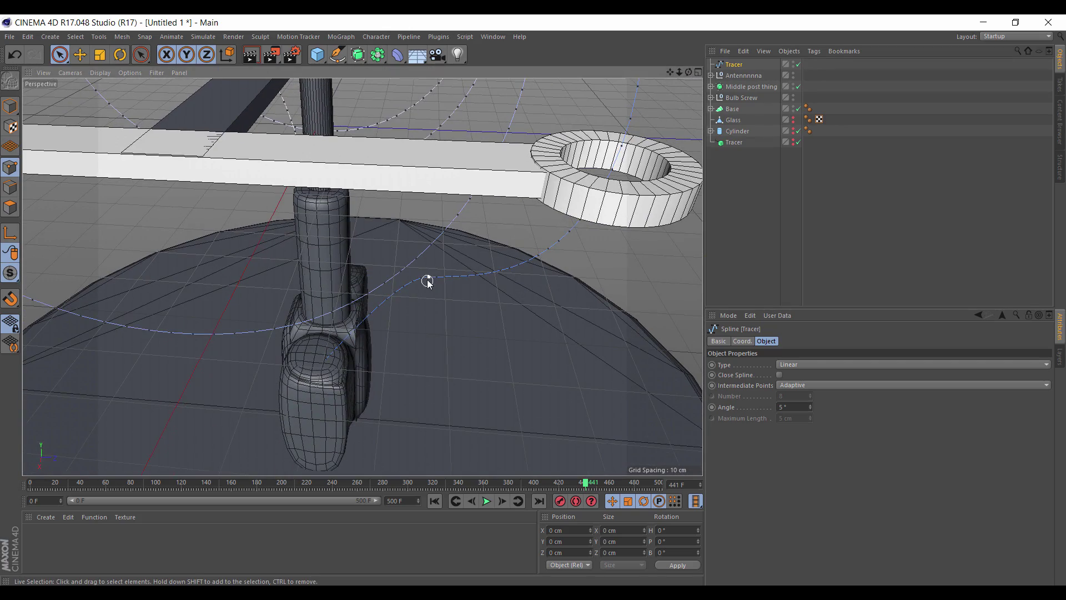
left_click_drag(427, 282, 410, 375)
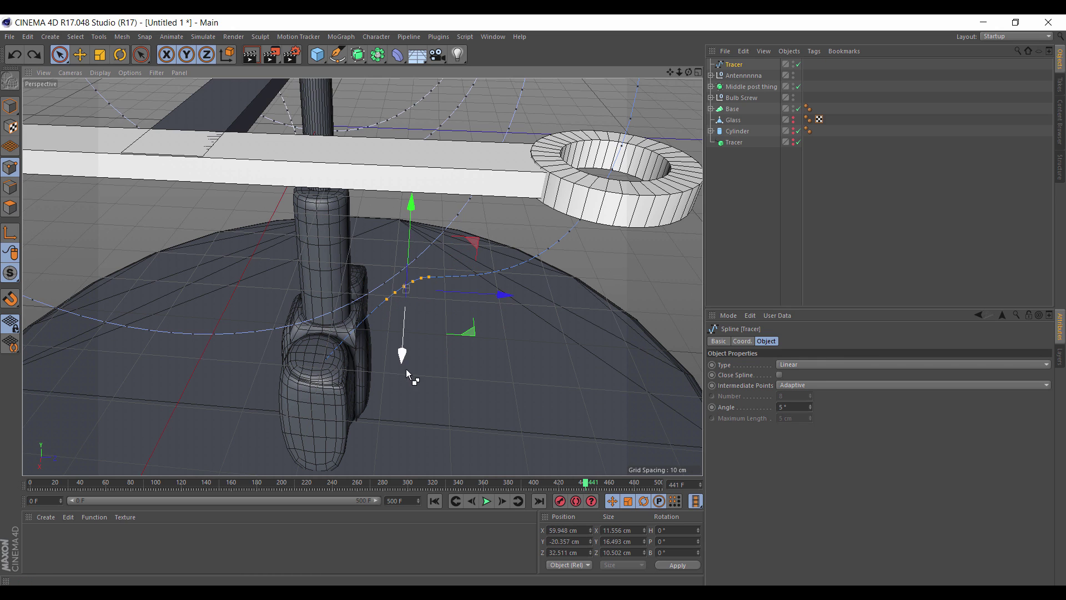
Nest the converted Tracer spline in a new Sweep object and add a Circle spline above it as the profile.
left_click_drag(688, 73, 361, 276)
left_click_drag(675, 73, 362, 276)
left_click_drag(681, 72, 564, 71)
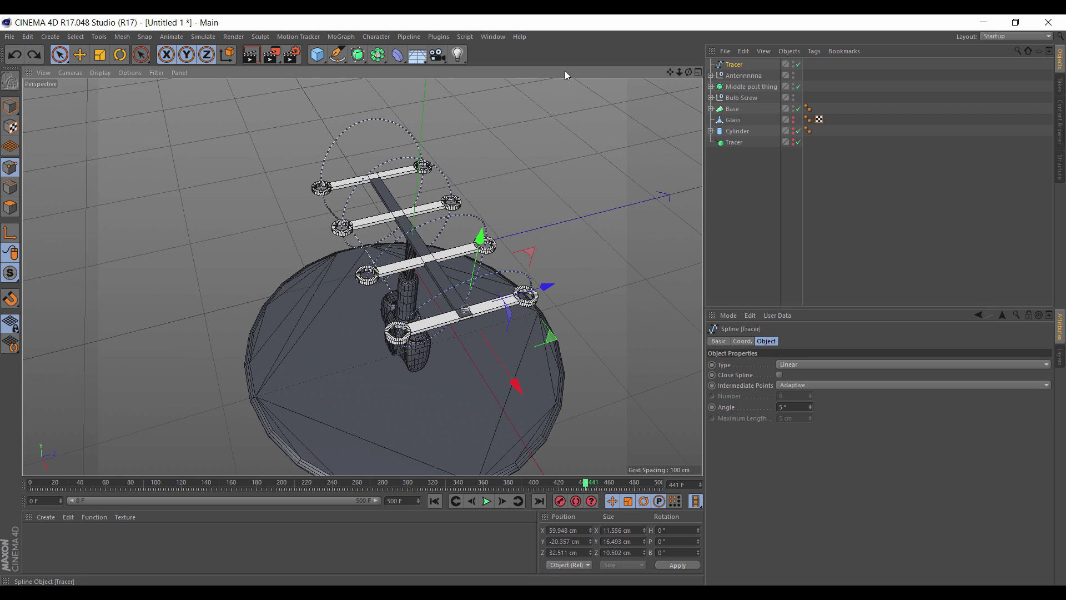
left_click(356, 57)
left_click(422, 110, "alt")
key("ctrl+z")
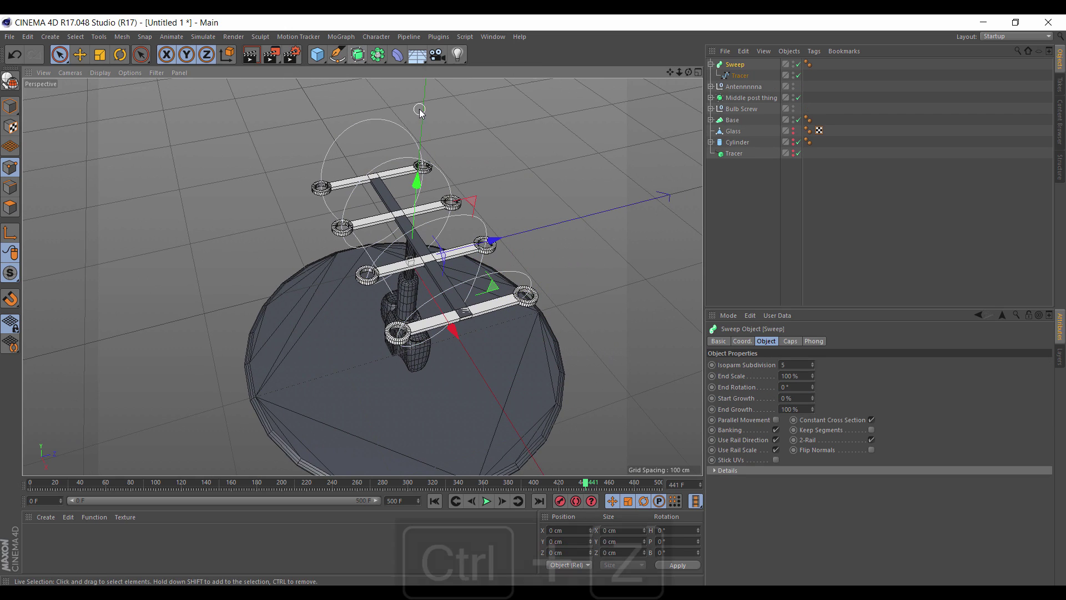
left_click(334, 54)
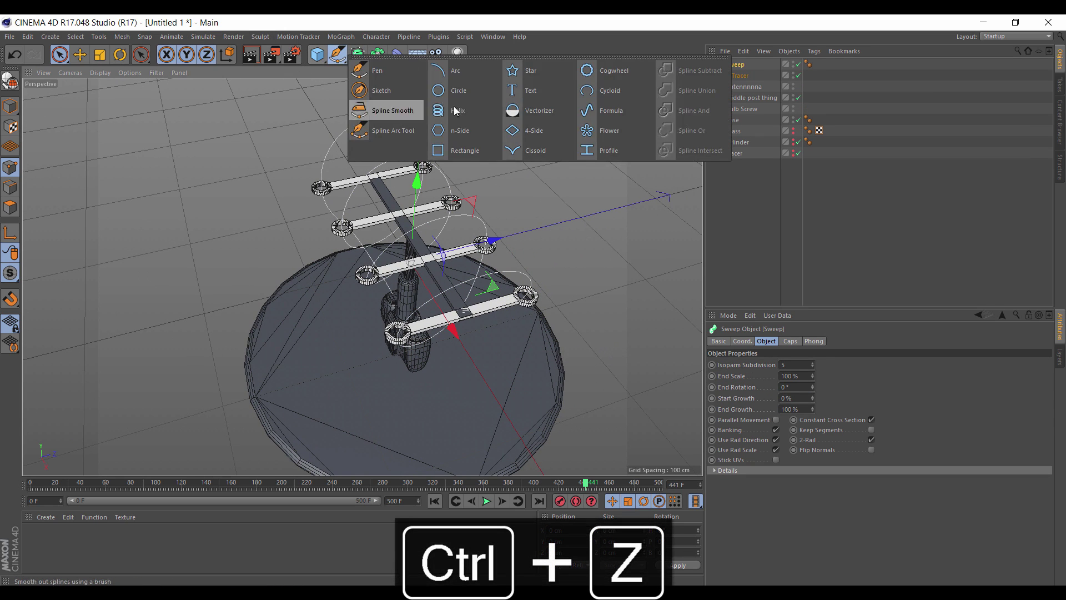
left_click(455, 96, "shift")
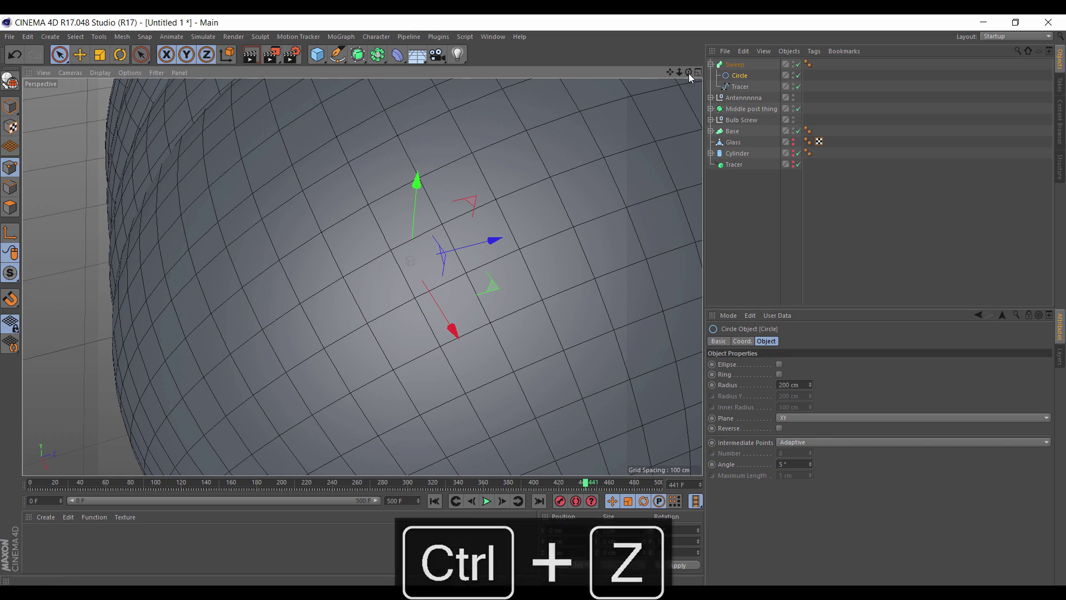
Scale the Sweep's circle profile down to a radius of about 4.18 cm so the filament tube fits through the antenna rings.
scroll(362, 275, "down", 5)
key("t")
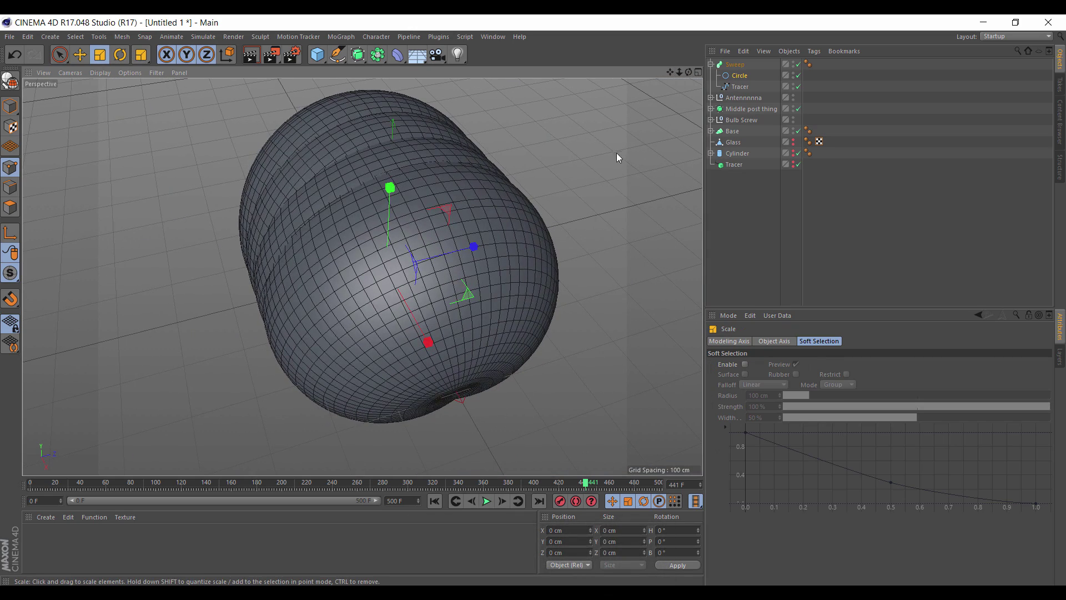
left_click_drag(616, 153, 276, 345)
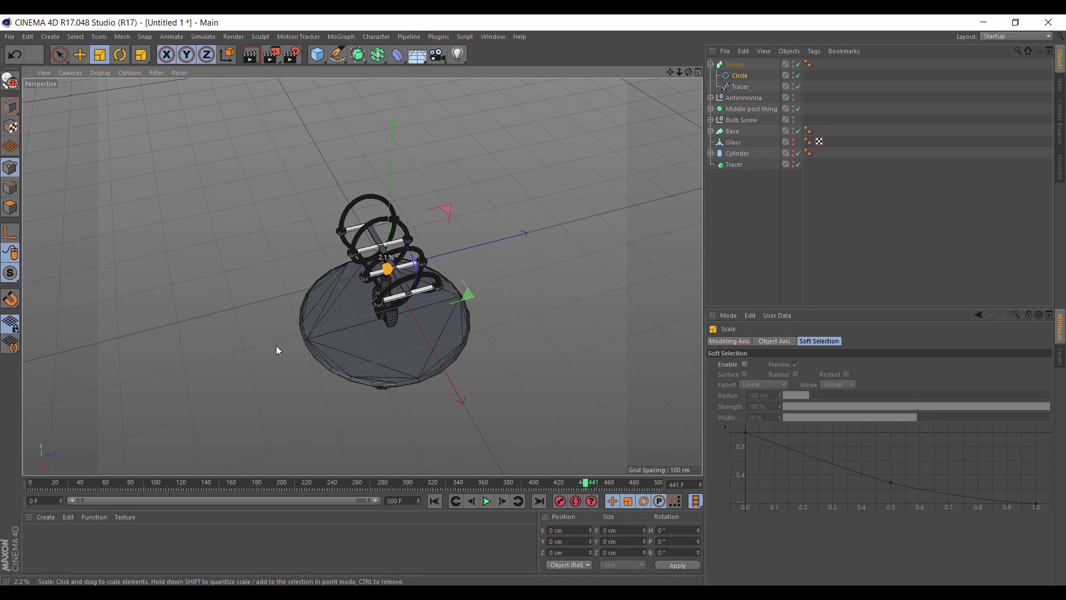
key("o")
scroll(362, 276, "down", 5)
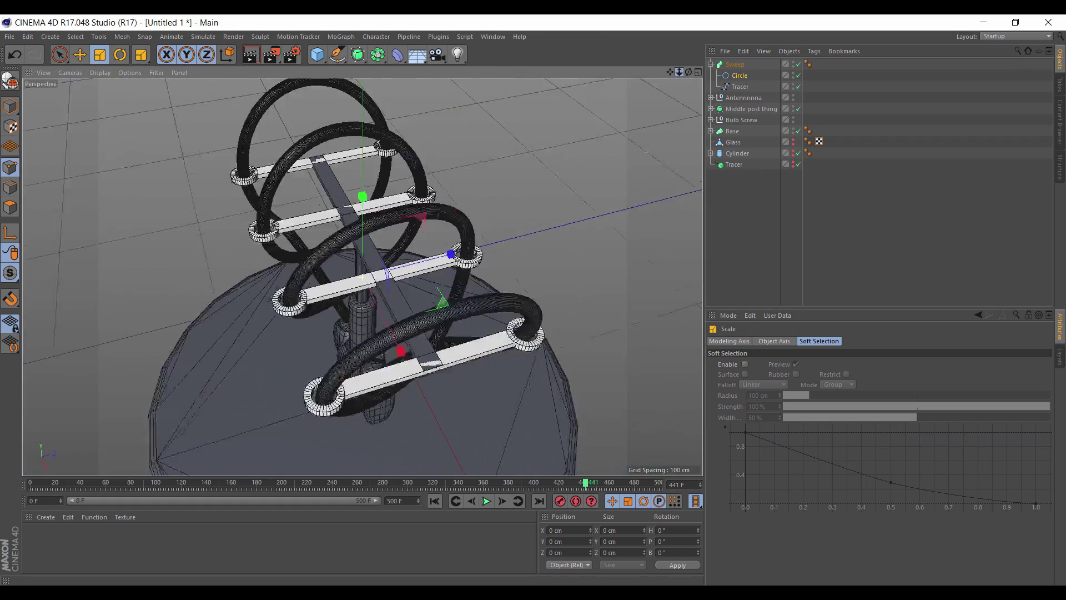
left_click_drag(361, 277, 622, 211, "alt")
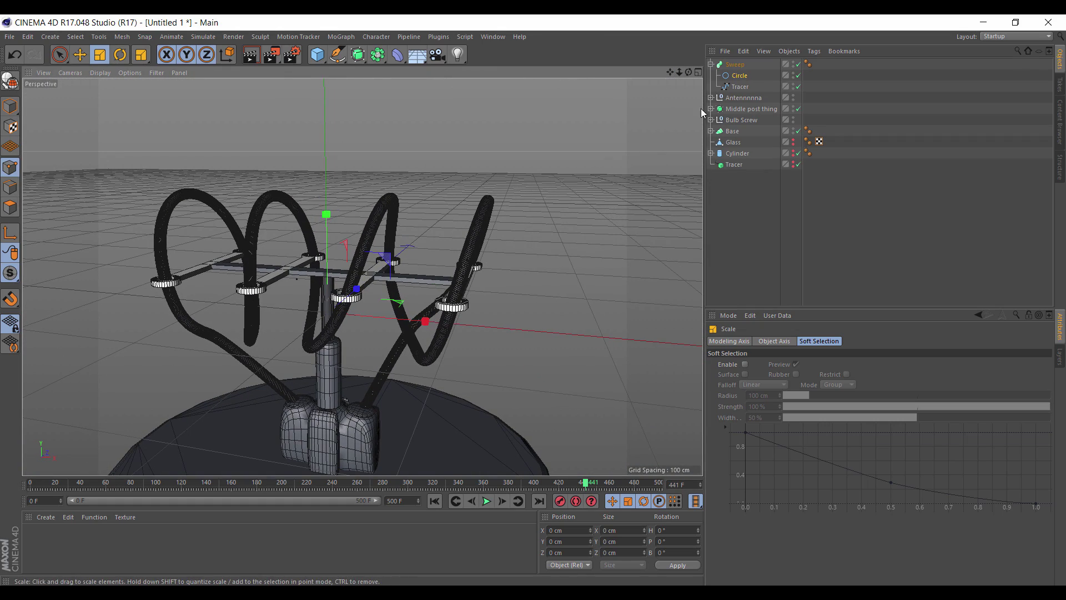
Set the circle profile's adaptive intermediate point angle to 24° to coarsen the swept tube's mesh.
left_click(739, 75)
double_click(793, 464)
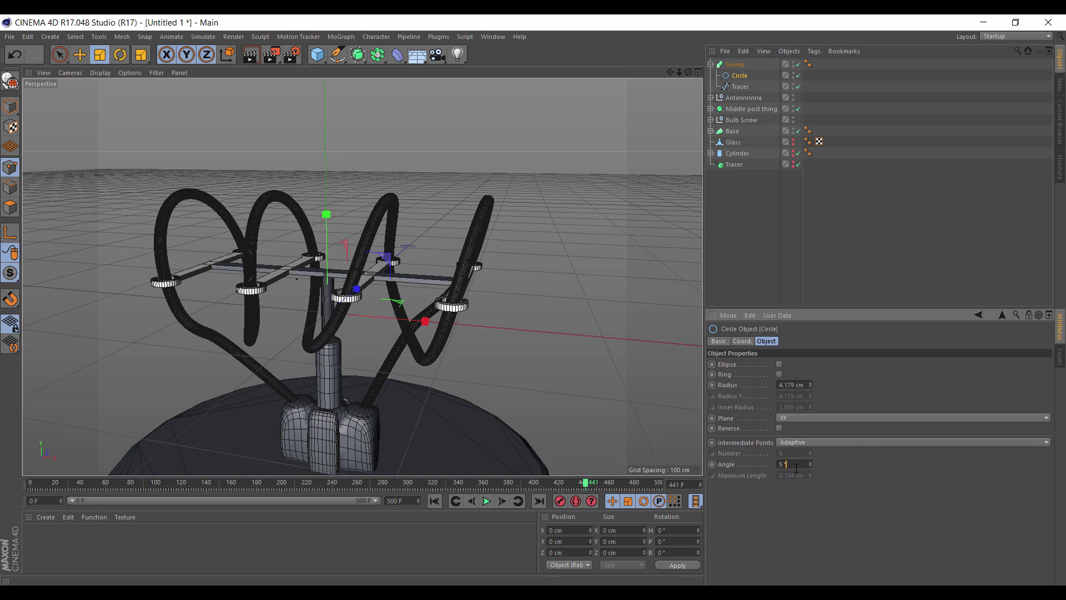
type("13")
key("Return")
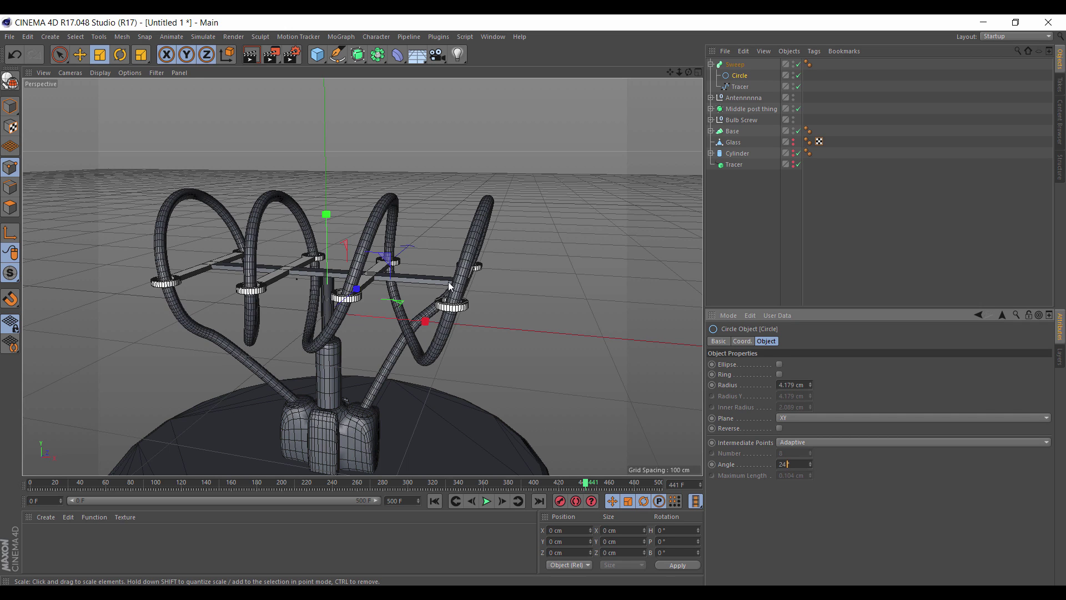
Delete the Tracer spline nested under the Sweep object.
left_click_drag(688, 73, 689, 73)
left_click_drag(362, 277, 524, 201, "alt")
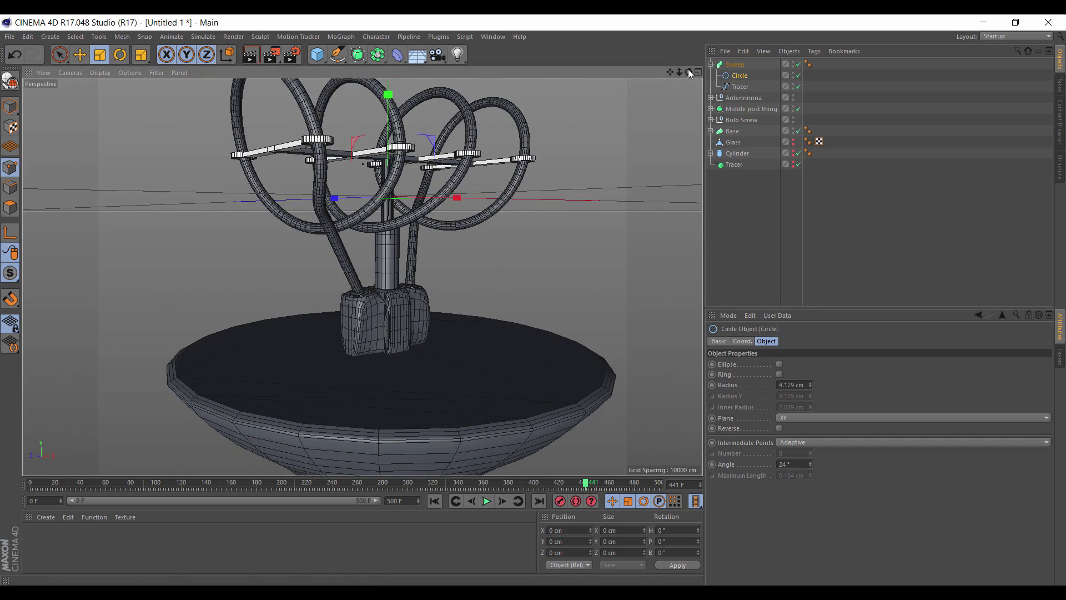
left_click_drag(689, 73, 689, 73)
left_click_drag(362, 277, 732, 110, "alt")
left_click_drag(670, 74, 599, 67)
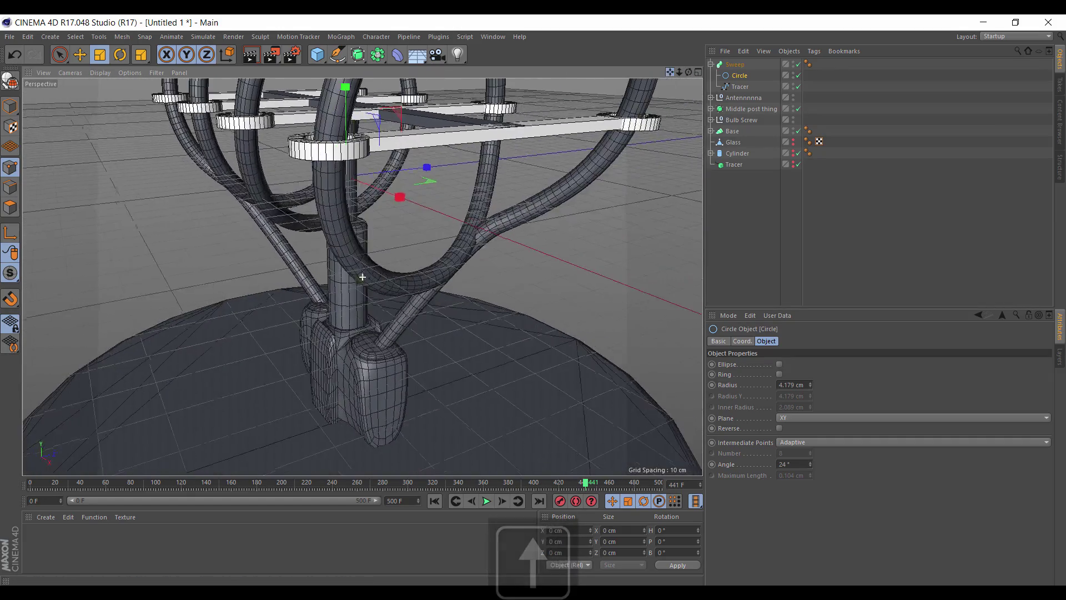
left_click(743, 87)
key("Delete")
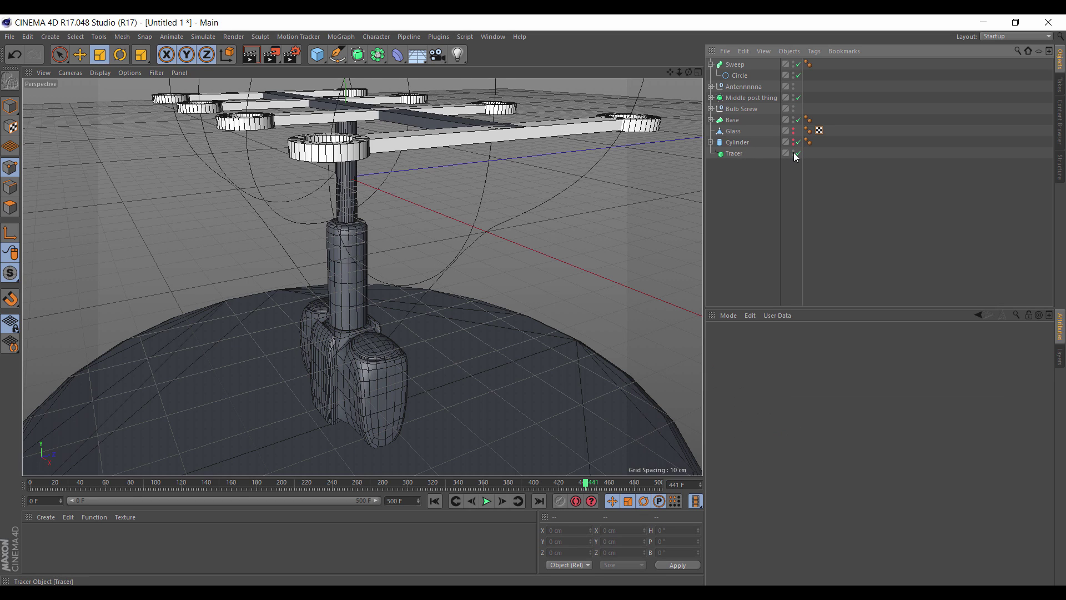
Expand the Cylinder's hierarchy and scrub the timeline to review the cube's path around the filament supports.
left_click(711, 144)
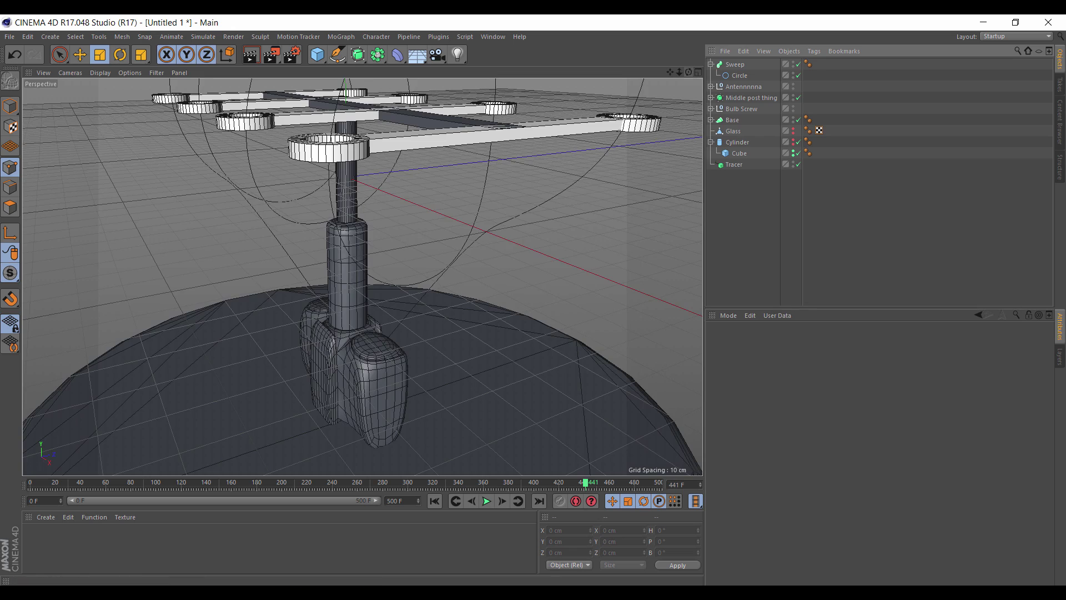
left_click_drag(689, 72, 680, 72)
scroll(361, 276, "down", 4)
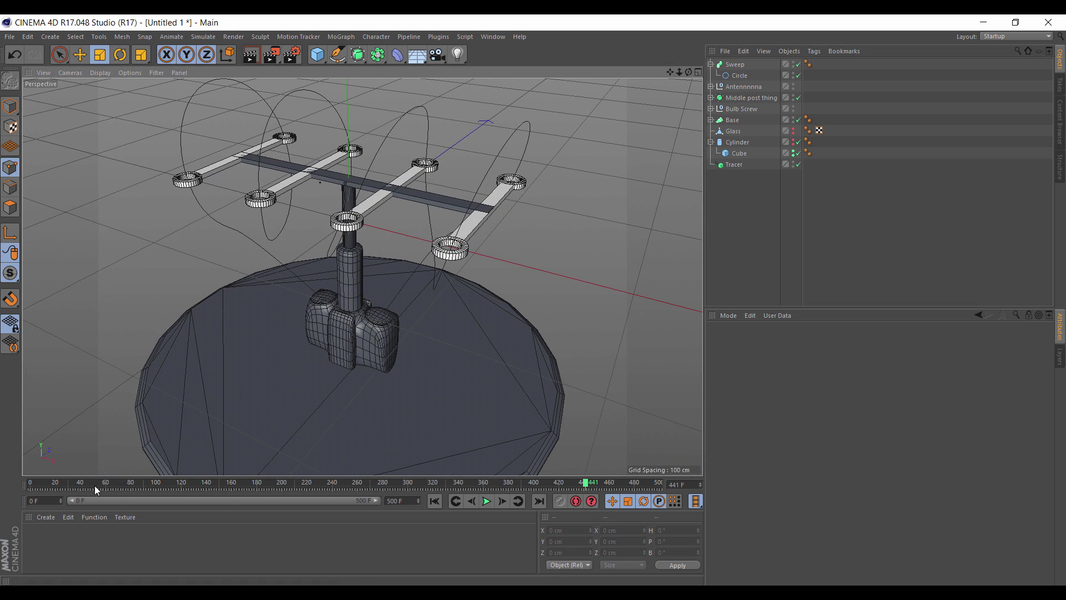
left_click(115, 482)
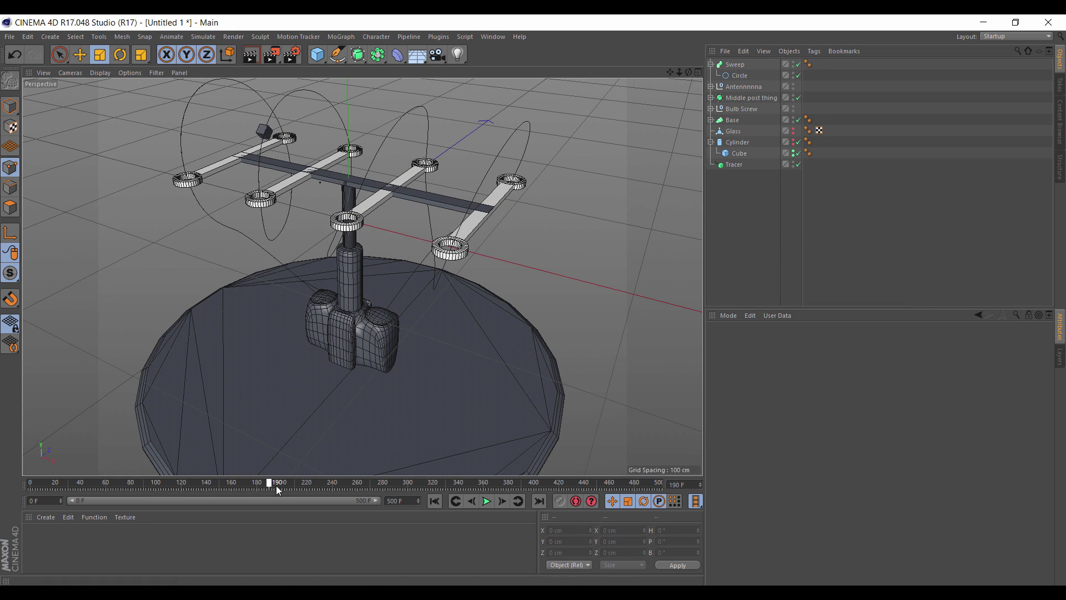
left_click_drag(370, 482, 402, 482)
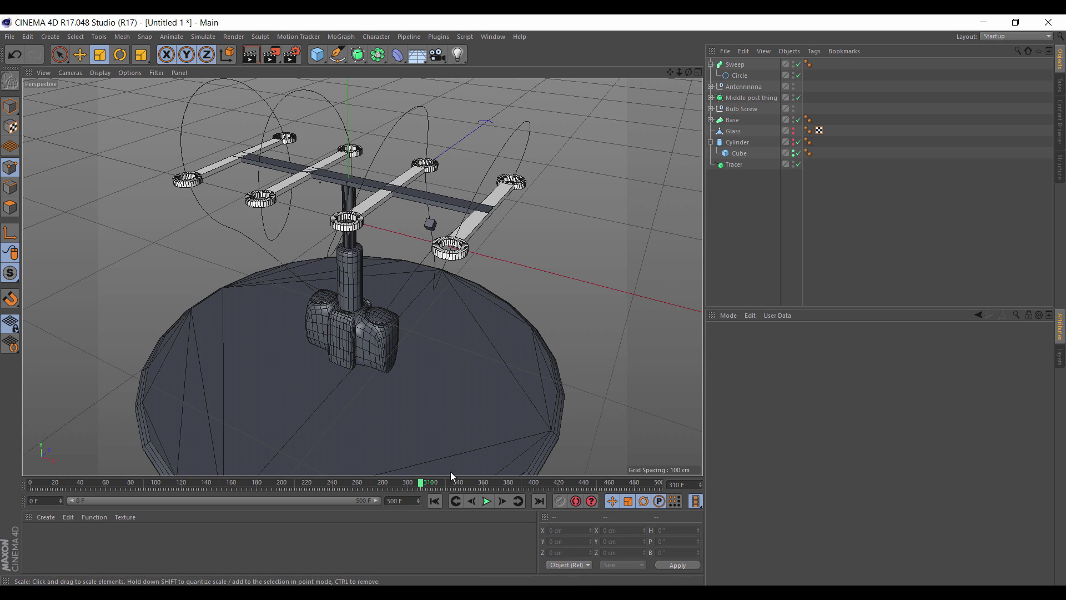
Select the Cylinder and inspect the cube's path towards the base around frames 400 to 424, ending at frame 400.
left_click(737, 142)
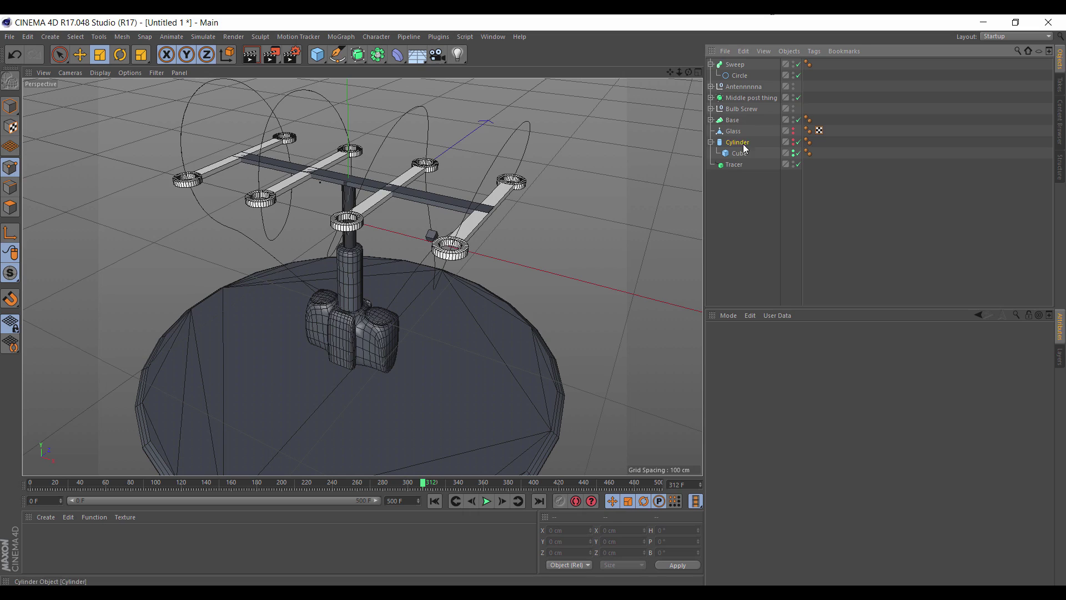
left_click_drag(687, 71, 627, 70)
left_click_drag(425, 482, 534, 488)
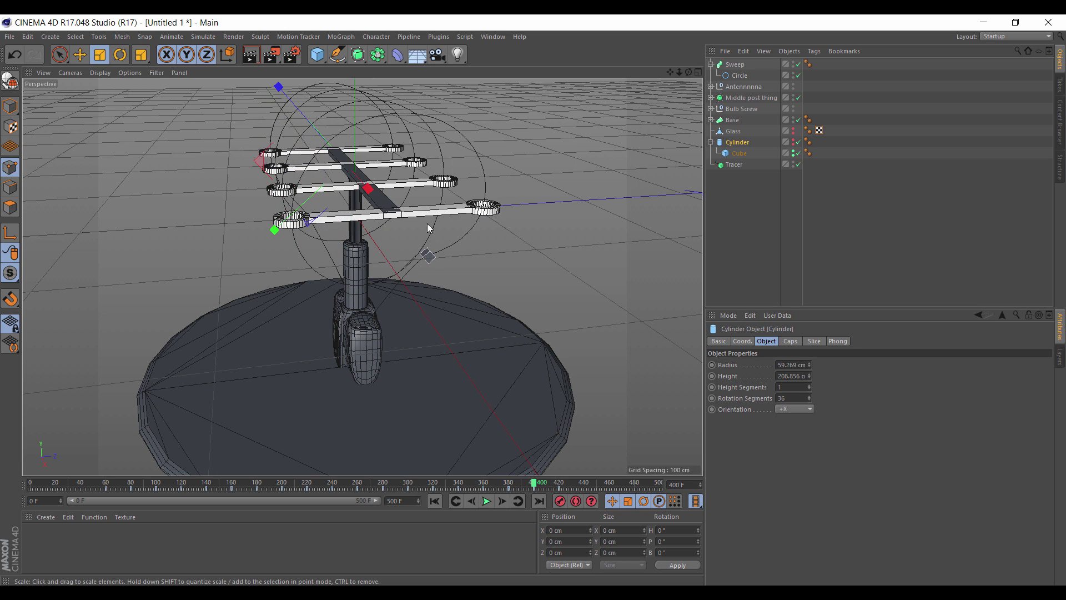
key("F8")
key("F8")
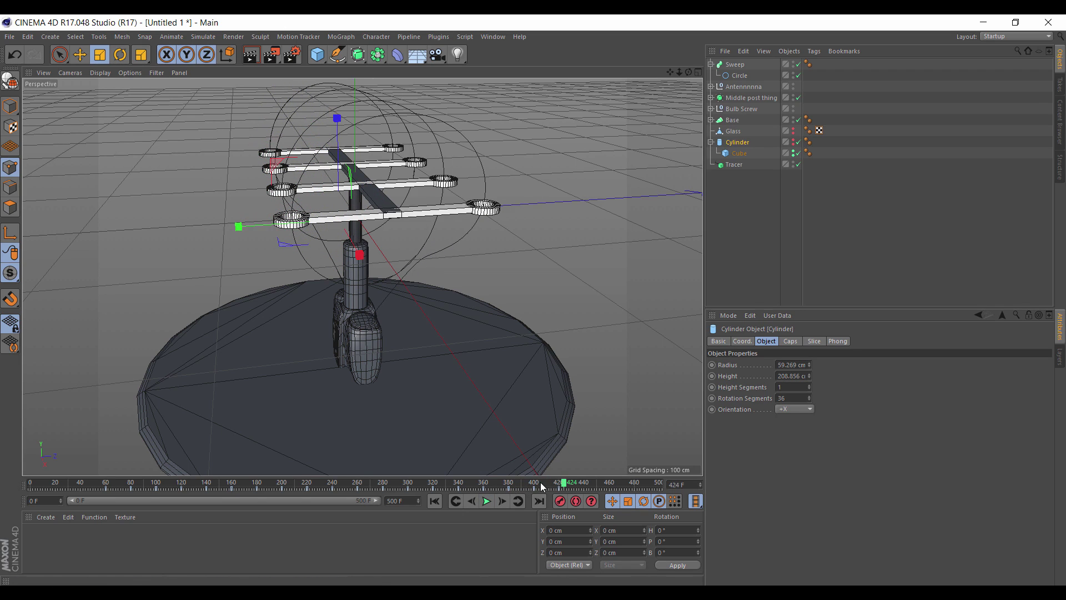
left_click(532, 481)
left_click(502, 501)
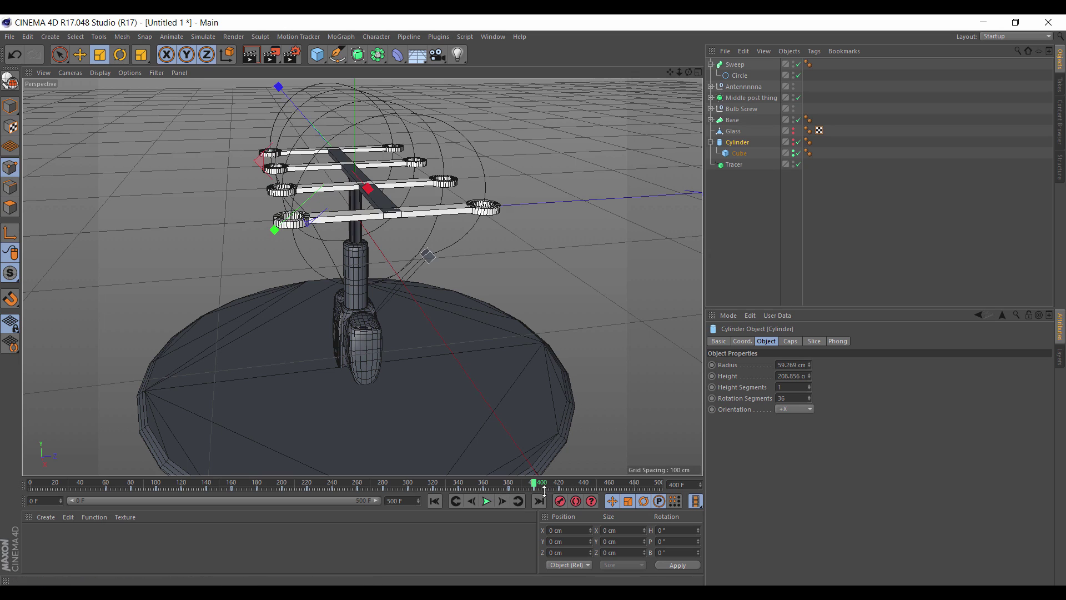
left_click(61, 55)
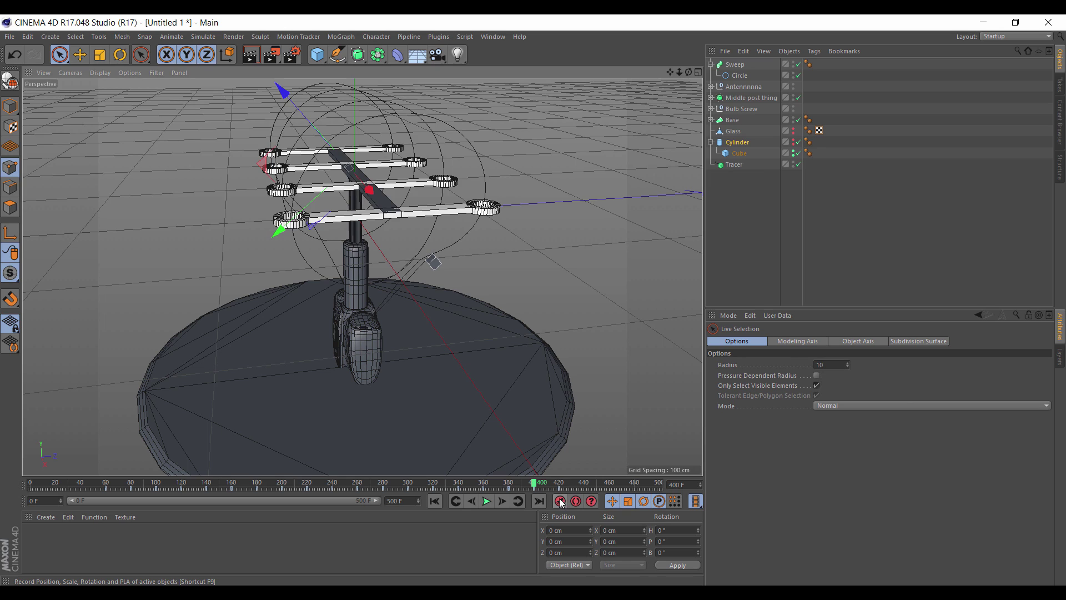
Replay the animation from the first frame to regenerate the traced path, stopping at frame 427.
left_click(435, 501)
left_click(486, 501)
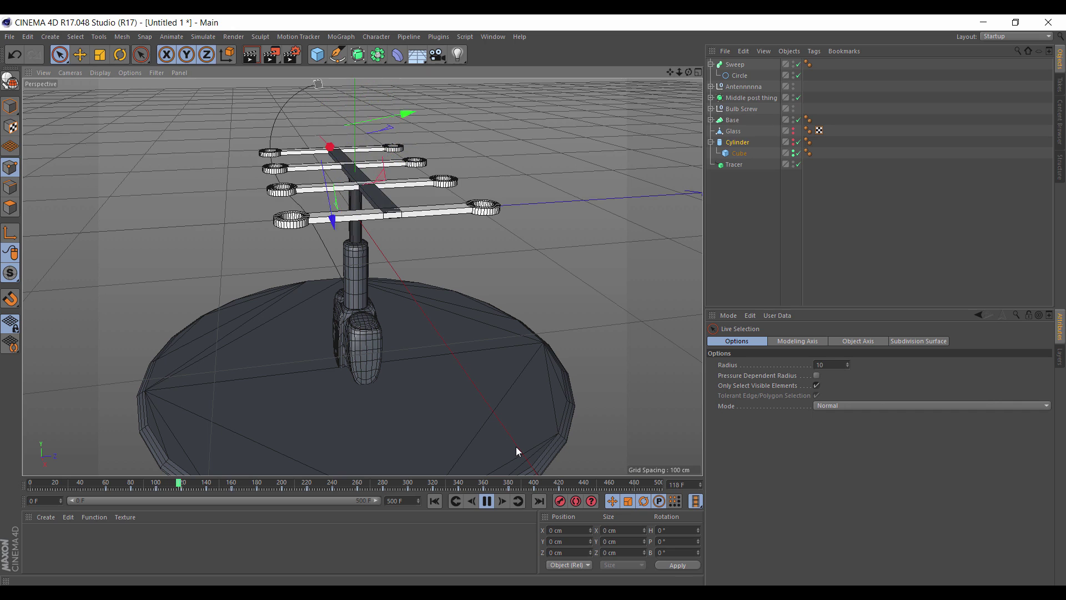
left_click_drag(689, 72, 644, 105)
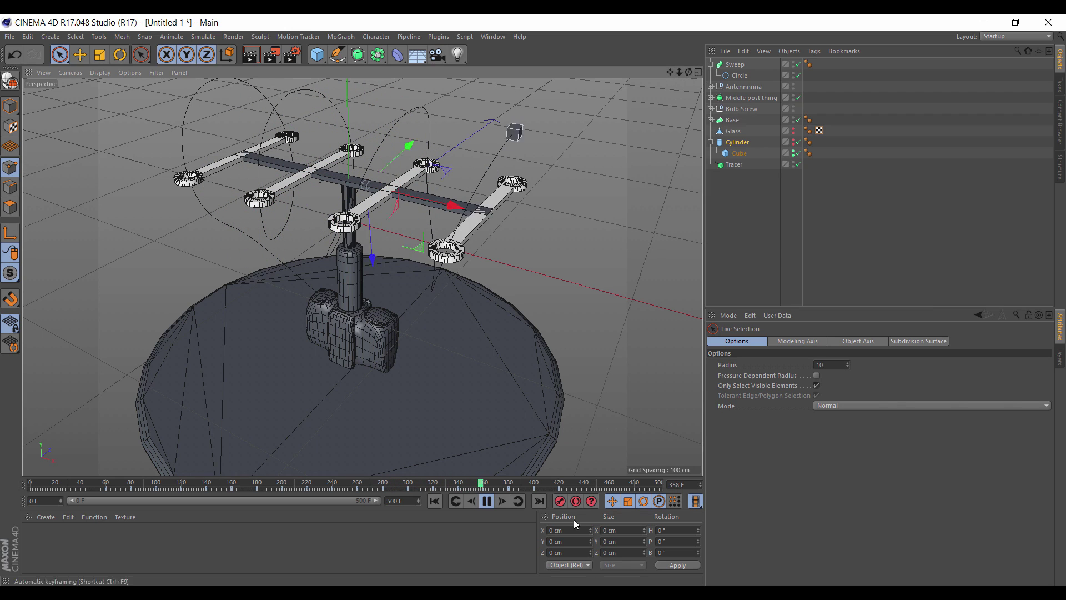
left_click(487, 501)
Convert the Tracer with Current State to Object and place the resulting spline under the Sweep, below Circle.
mouse_move(688, 72)
left_mouse_down()
mouse_move(608, 77)
mouse_move(691, 75)
mouse_move(663, 77)
mouse_move(675, 76)
left_mouse_up()
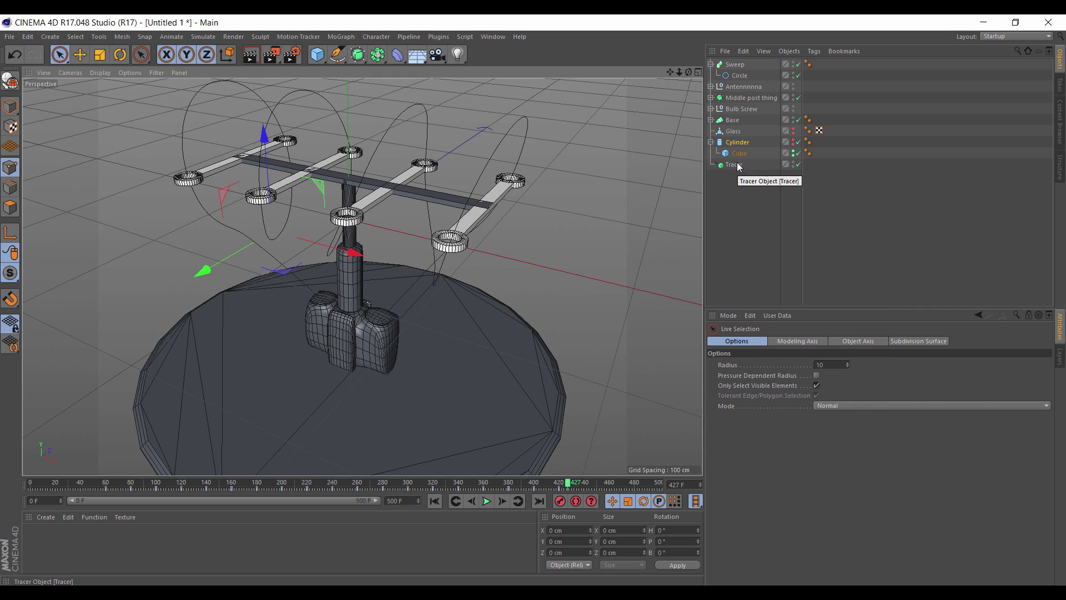
right_click(740, 164)
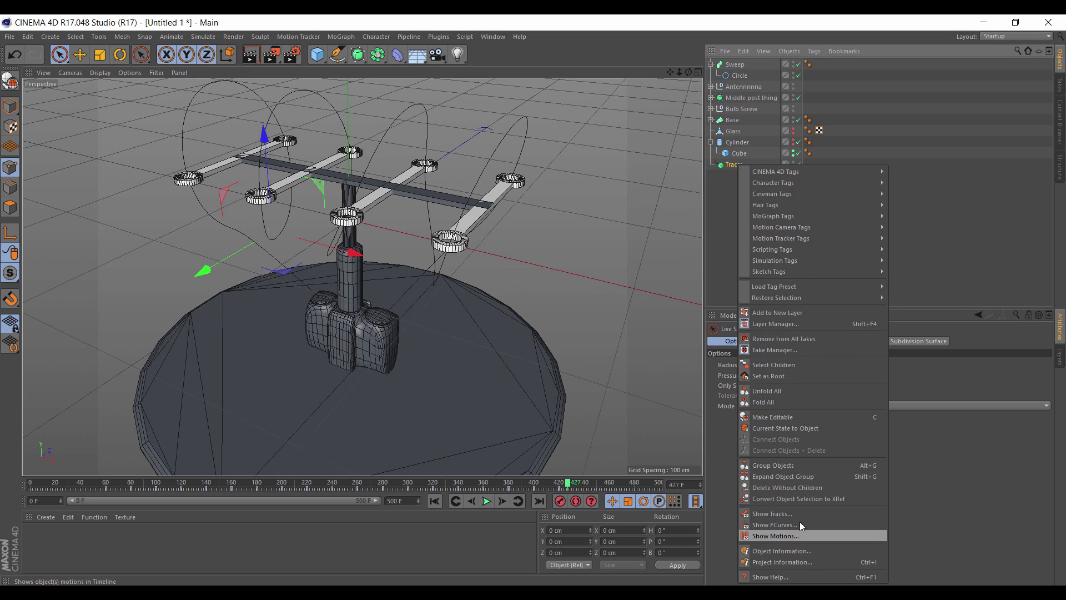
left_click(788, 428)
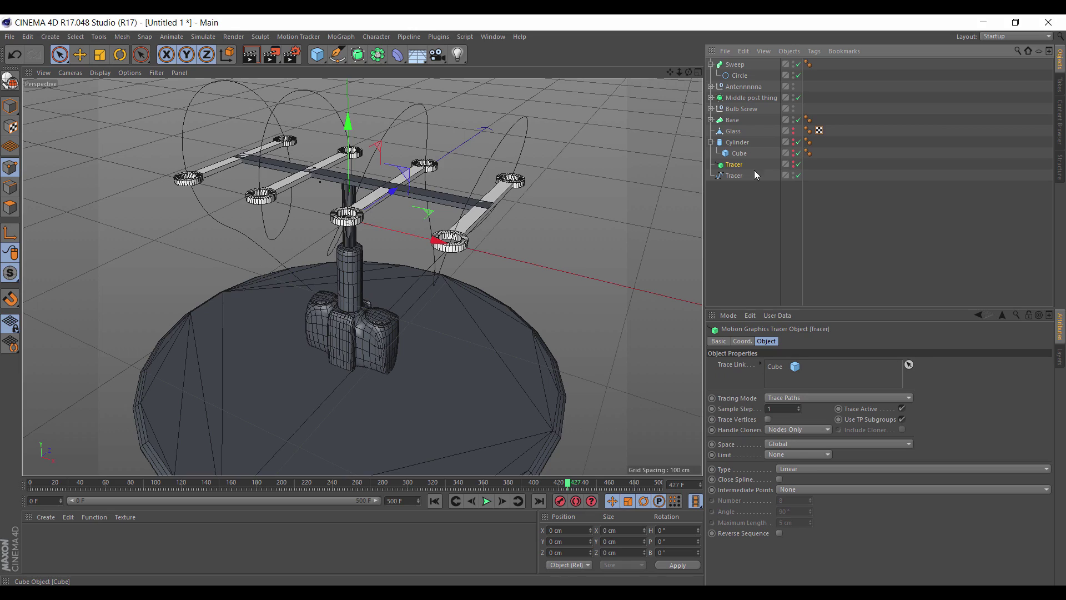
mouse_move(747, 81)
left_mouse_down()
mouse_move(583, 53)
mouse_move(644, 111)
mouse_move(700, 69)
mouse_move(714, 81)
mouse_move(677, 51)
mouse_move(588, 76)
mouse_move(603, 76)
left_mouse_up()
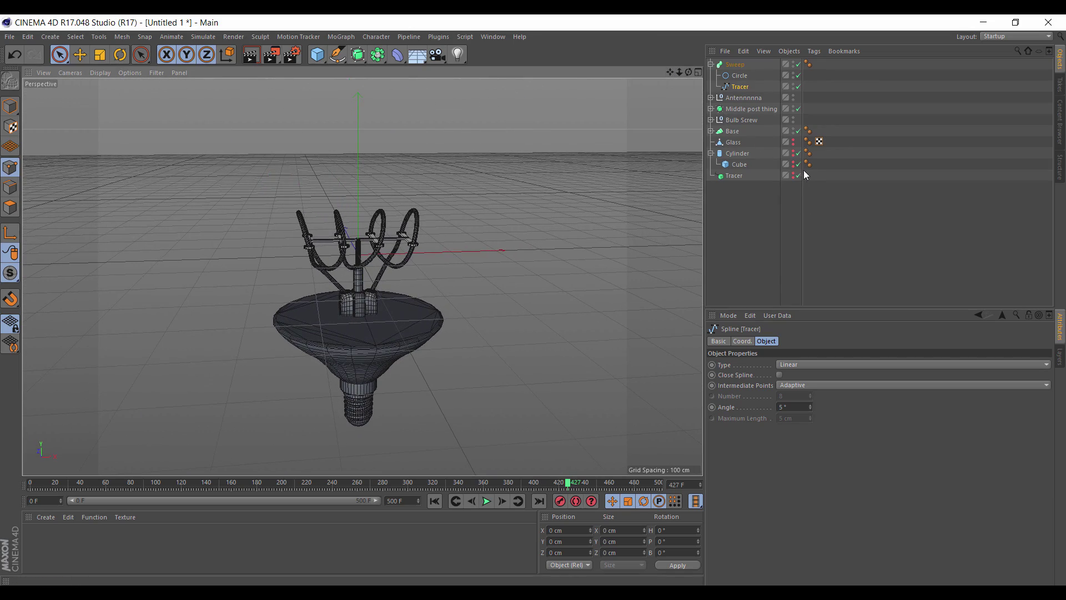
Make the Glass object visible in the viewport and collapse the Sweep and Cylinder hierarchies.
left_click(793, 141)
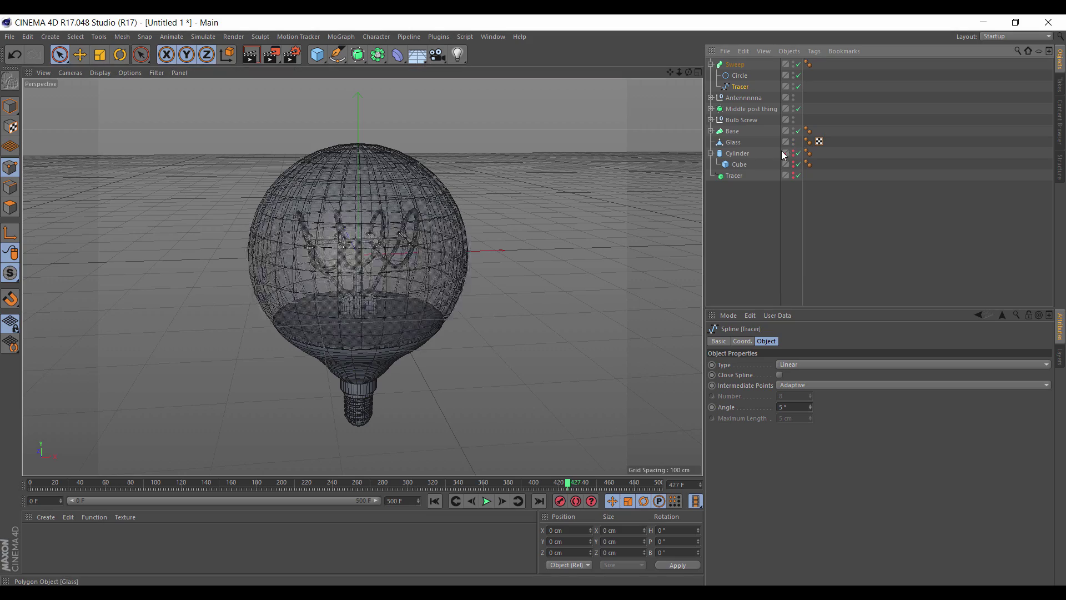
left_click_drag(689, 71, 665, 69)
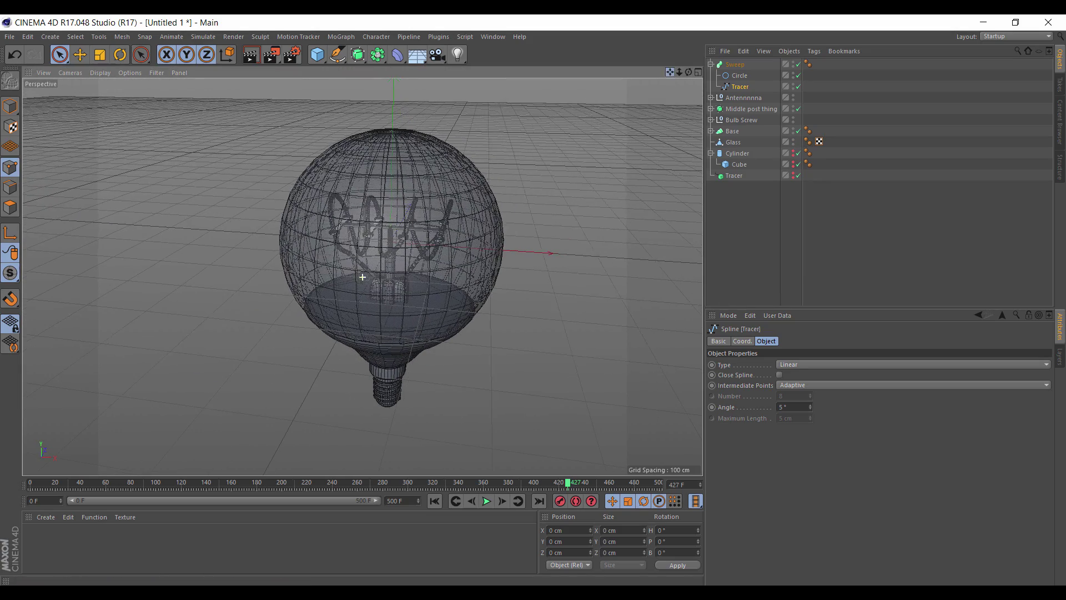
left_click(711, 64)
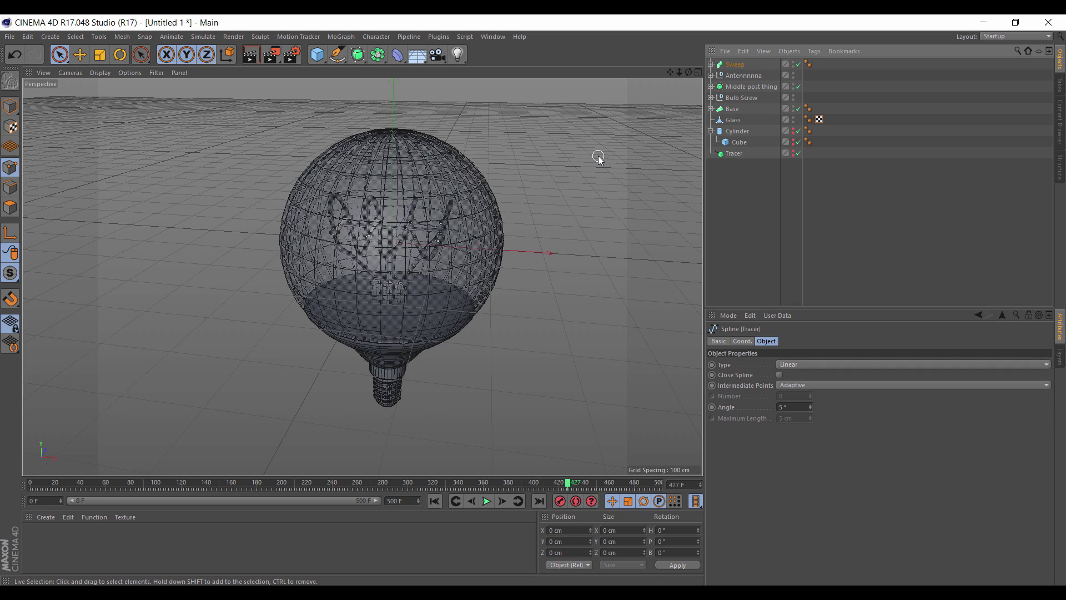
left_click(710, 131)
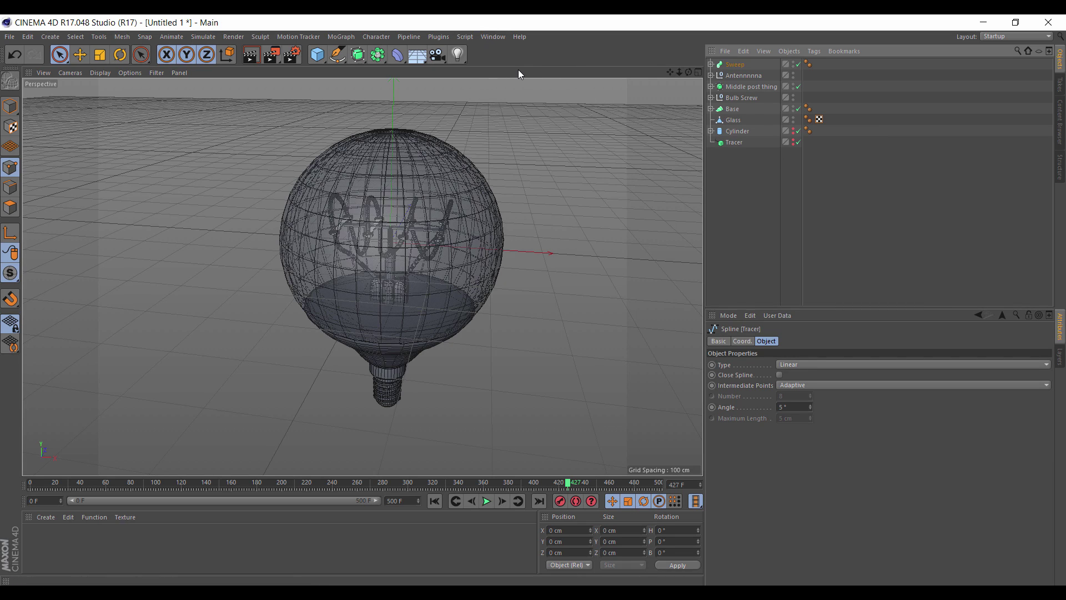
Open the Content Browser and display the RMF_Tex preset library.
left_click(491, 36)
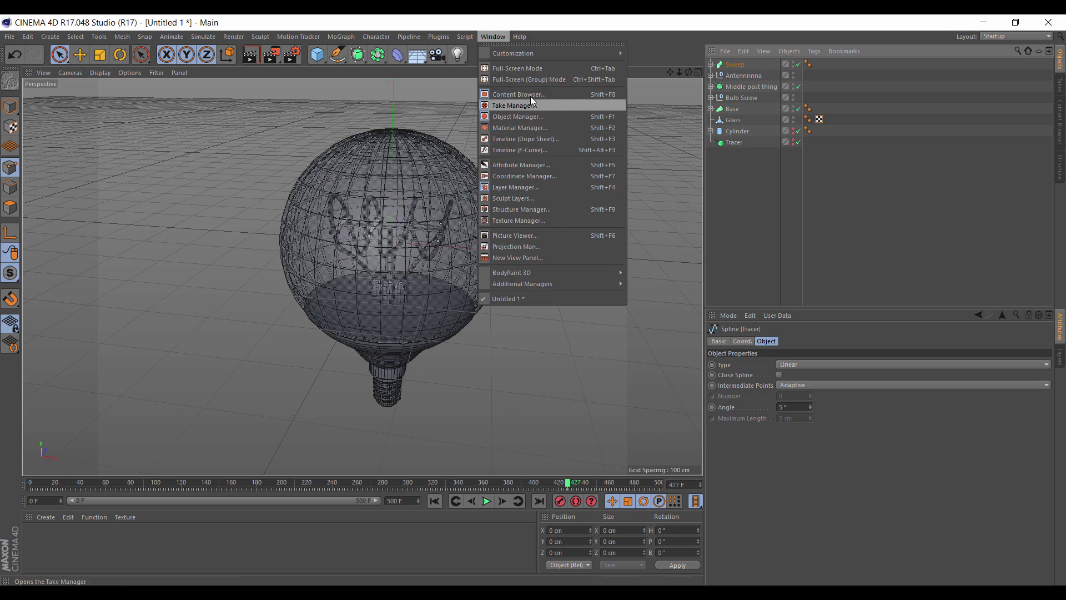
left_click(531, 103)
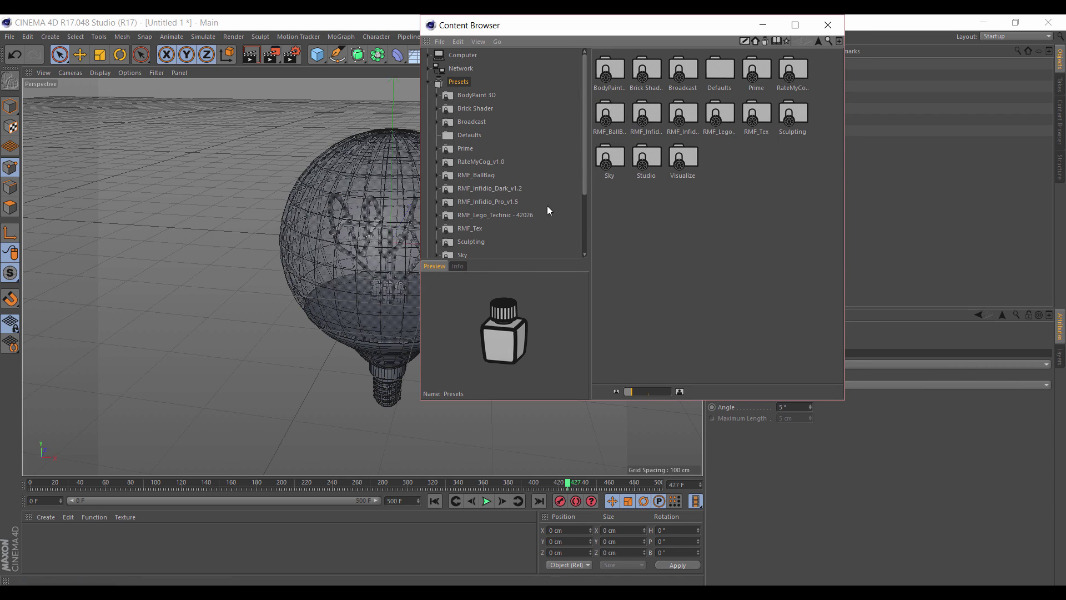
left_click(471, 228)
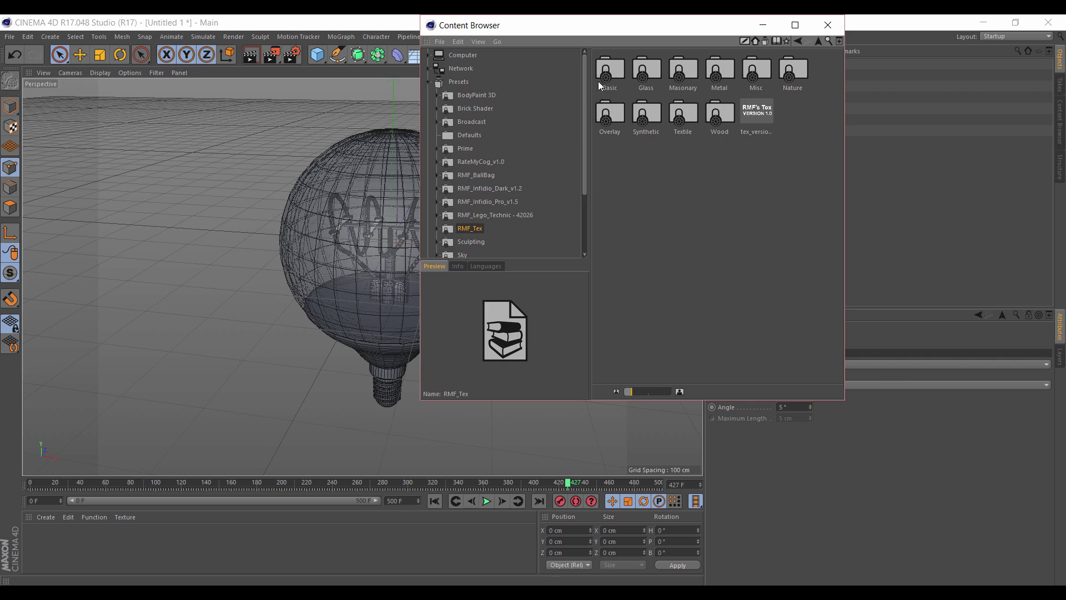
left_click_drag(639, 37, 420, 134)
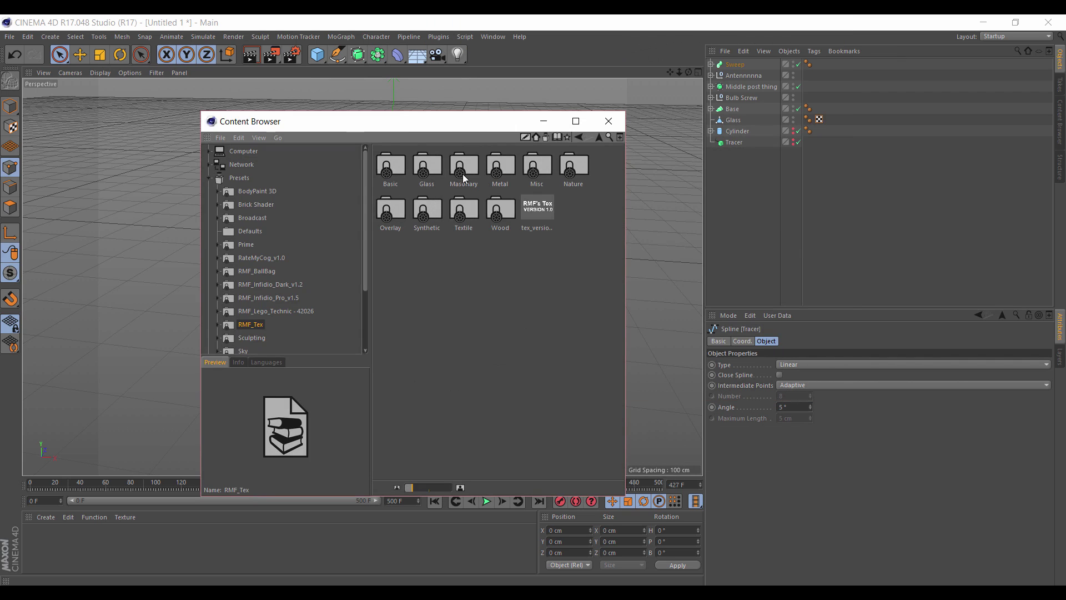
Open the library's Basic folder, and shrink and move the Content Browser window clear of the viewport.
left_click(393, 184)
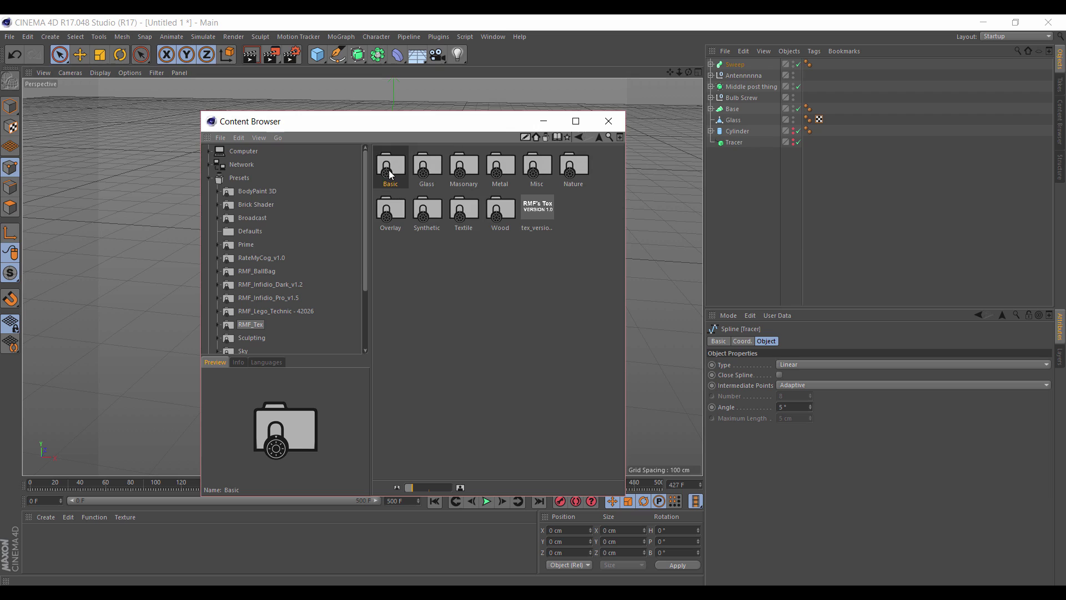
double_click(390, 173)
scroll(292, 284, "down", 3)
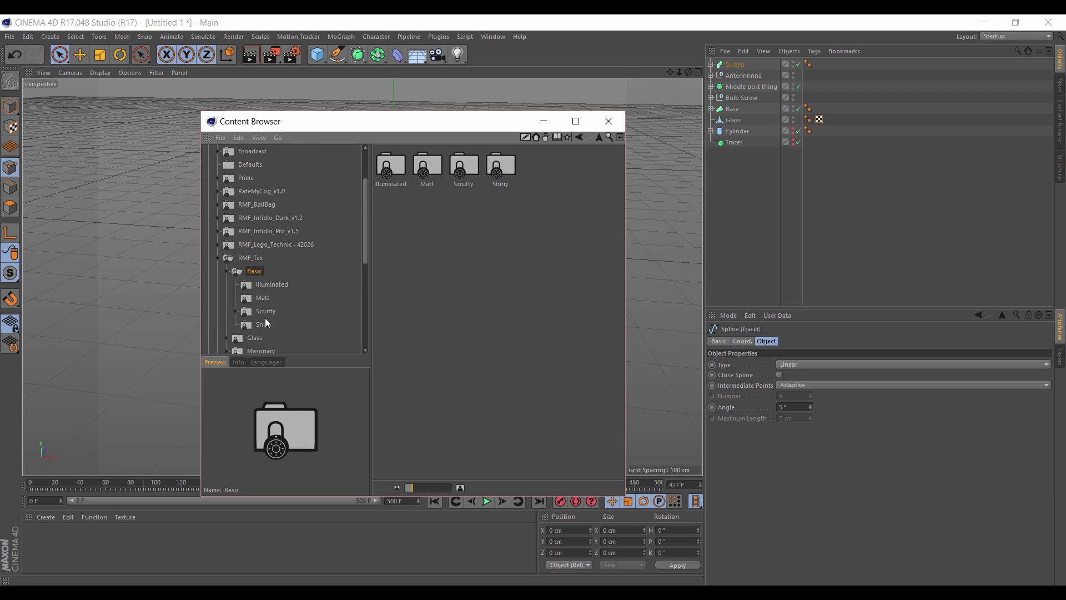
scroll(281, 303, "down", 3)
left_click_drag(514, 124, 807, 166)
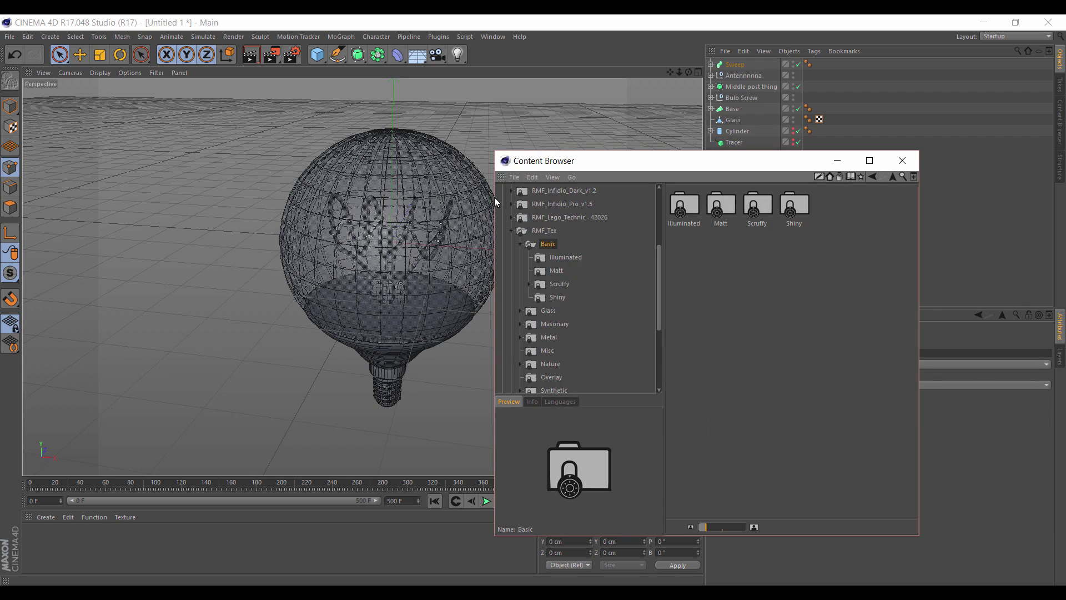
left_click_drag(494, 152, 745, 197)
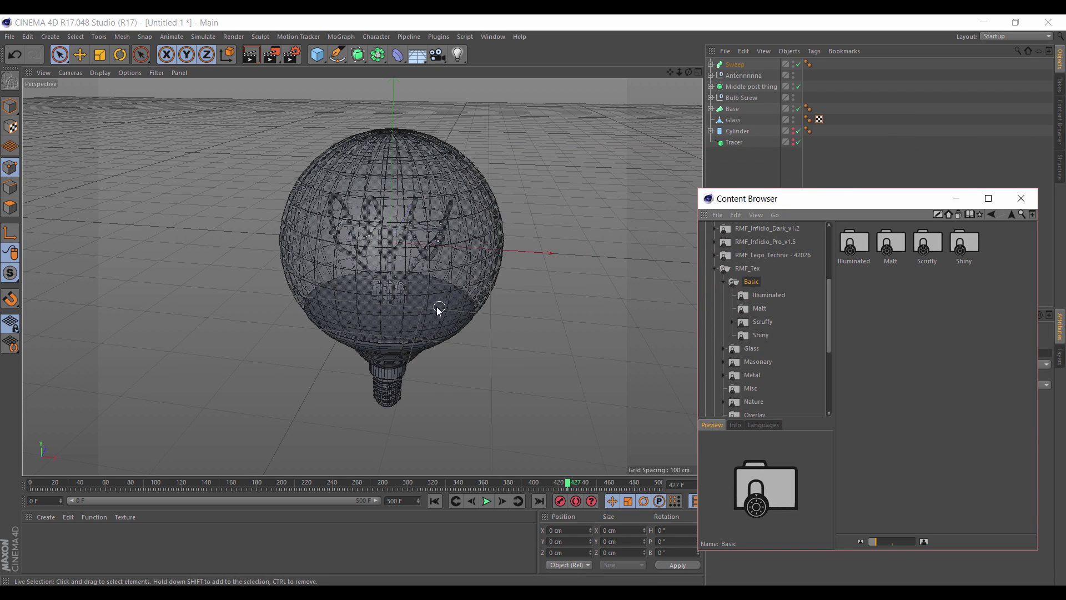
Select the Glass object and open the Glass material folder of the RMF_Tex library.
left_click_drag(688, 72, 644, 1)
mouse_move(679, 72)
left_mouse_down()
mouse_move(732, 71)
mouse_move(668, 87)
left_mouse_up()
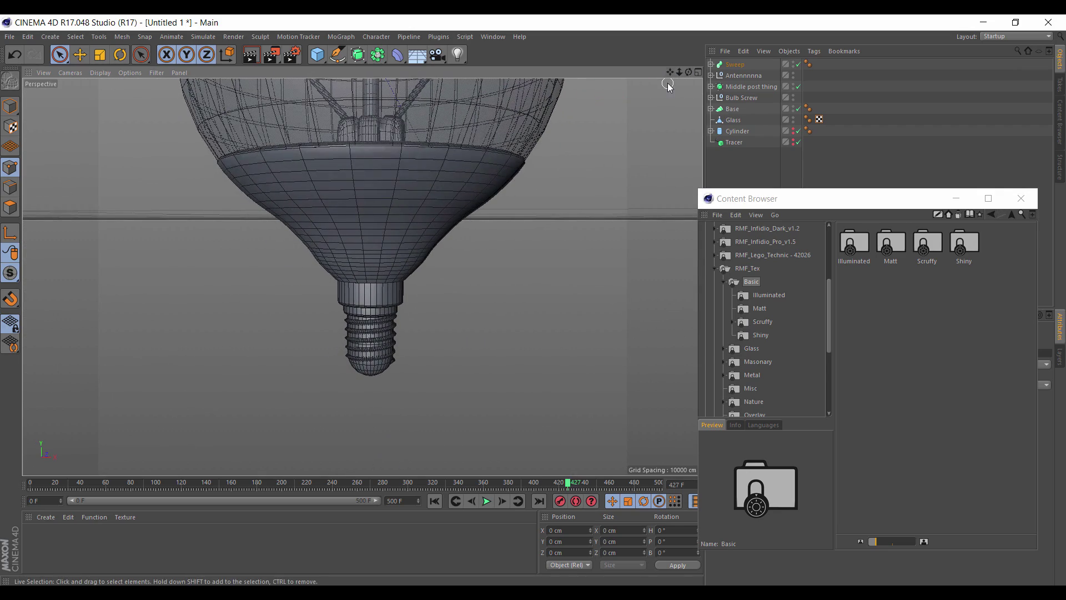
left_click(737, 133)
left_click(711, 131)
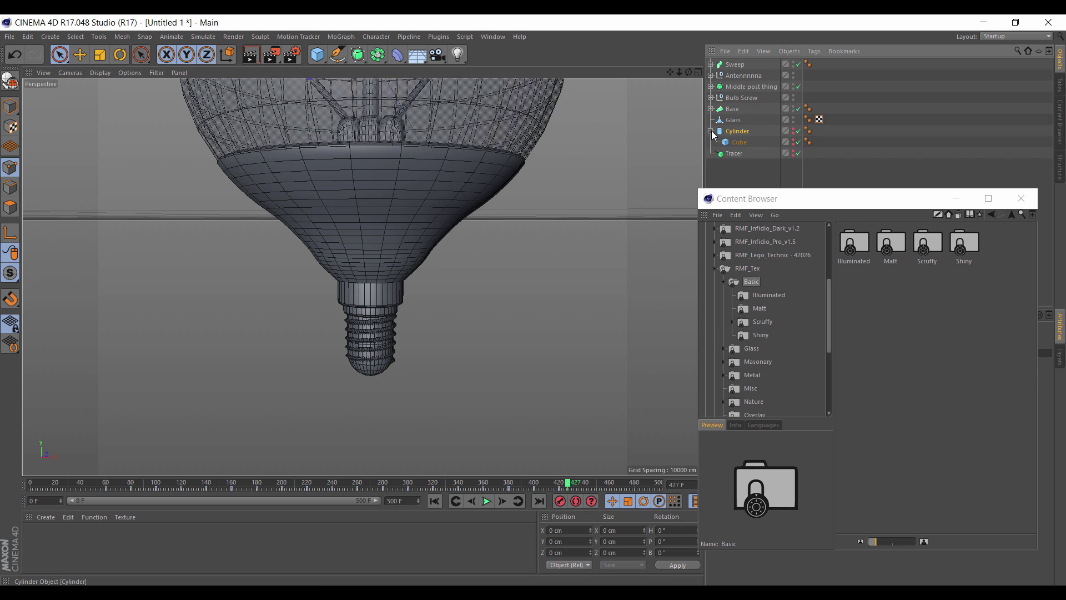
left_click(712, 132)
left_click(732, 120)
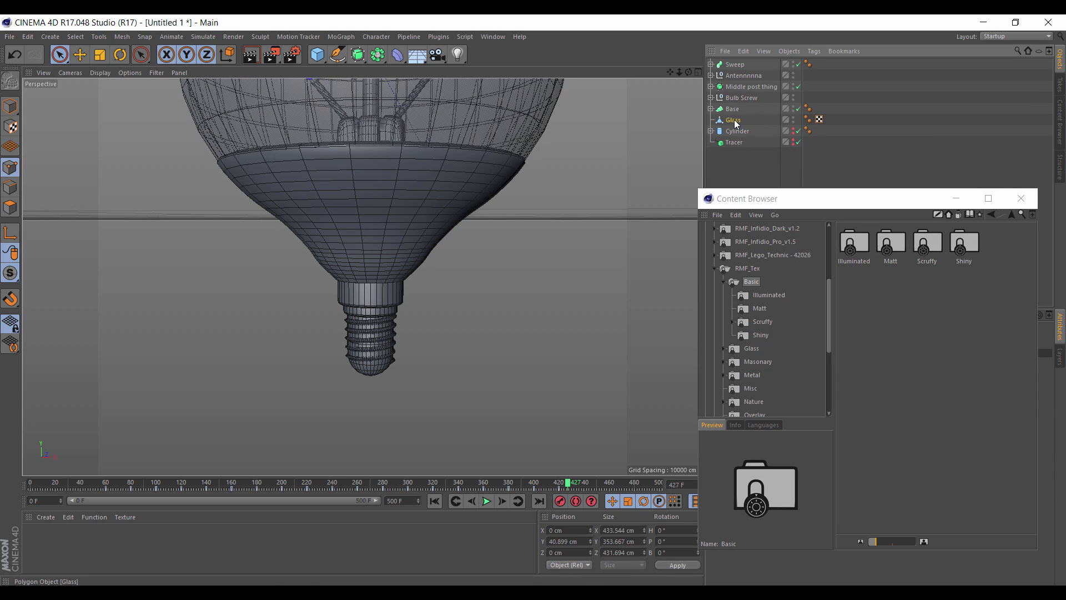
left_click_drag(670, 72, 643, 184)
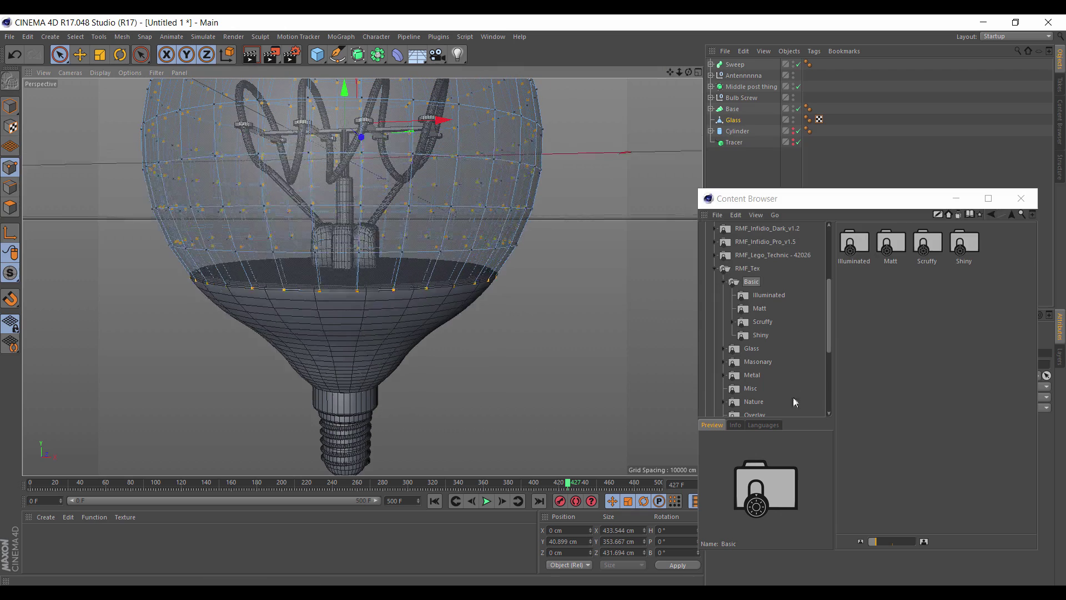
left_click(750, 349)
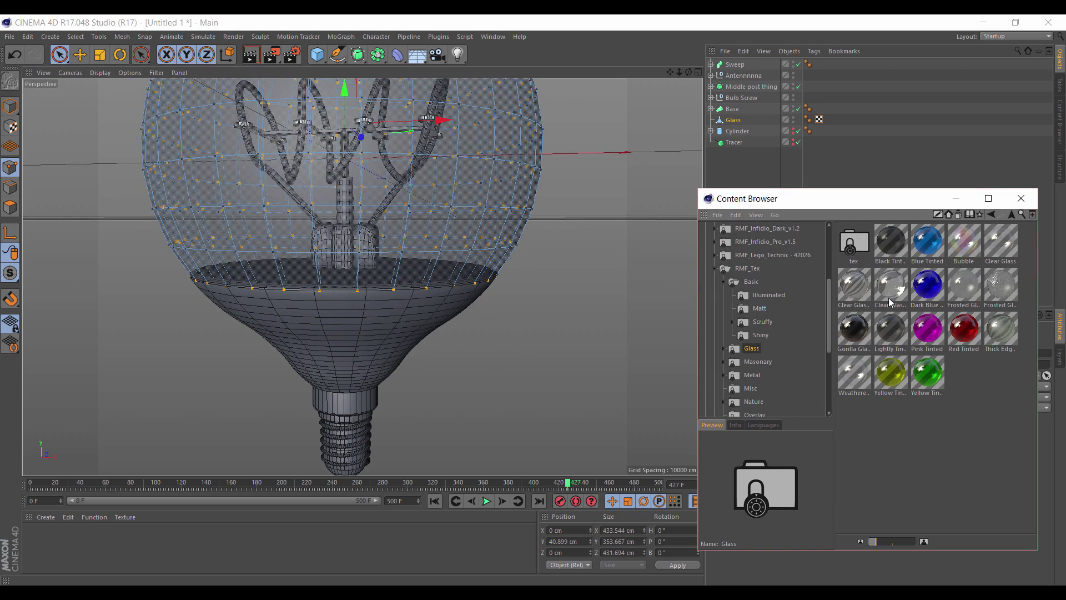
Apply the Clear Glass material to the Glass object and Plastic Light Grey from the Synthetic folder to the Base.
left_click_drag(1002, 247, 738, 122)
left_click(733, 109)
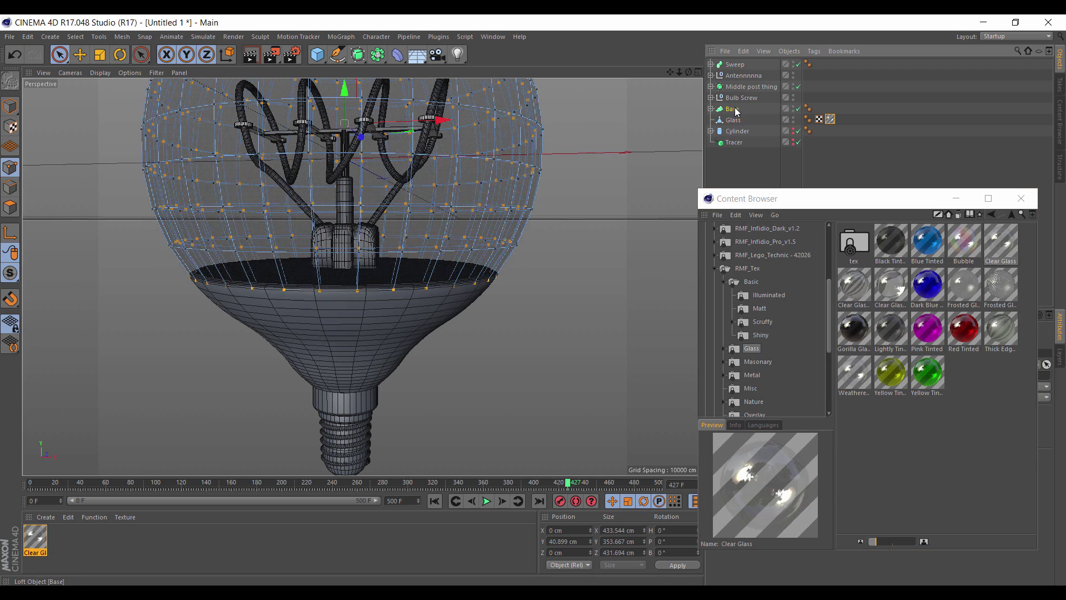
left_click(711, 110)
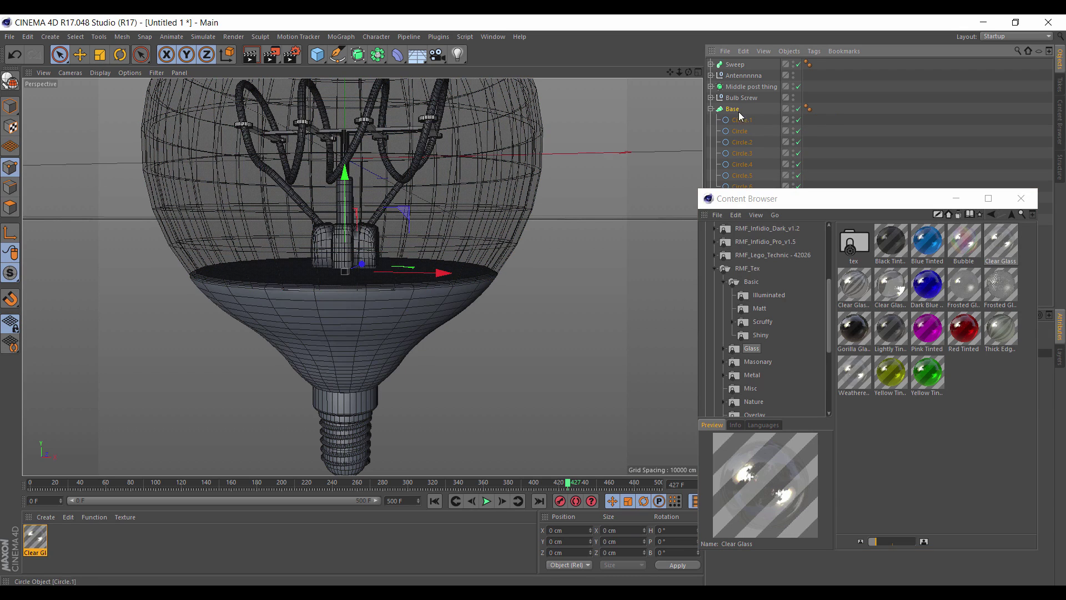
left_click(711, 110)
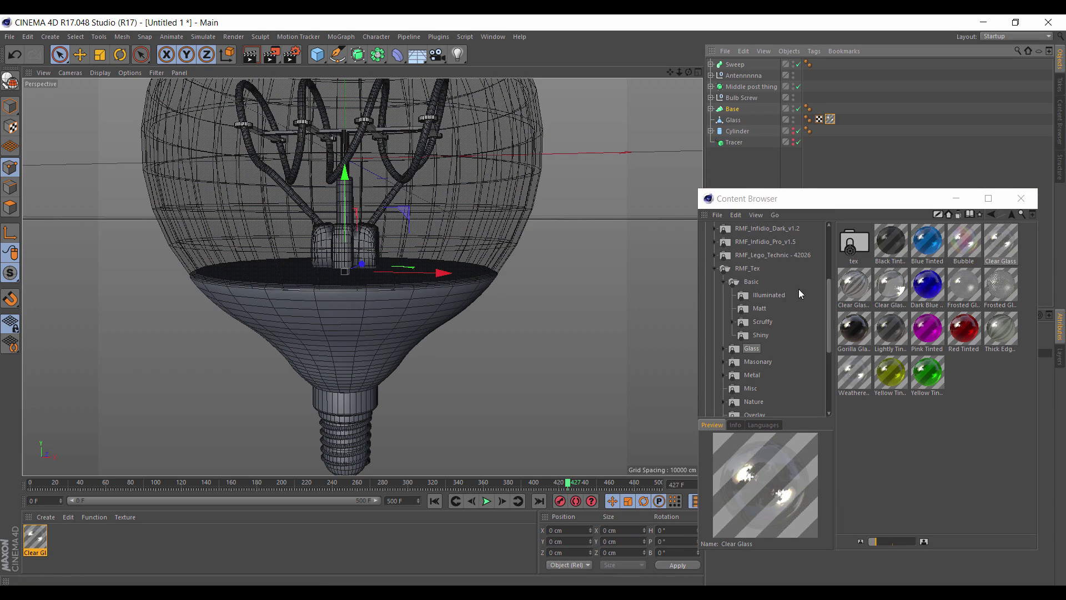
scroll(765, 362, "down", 2)
left_click(765, 363)
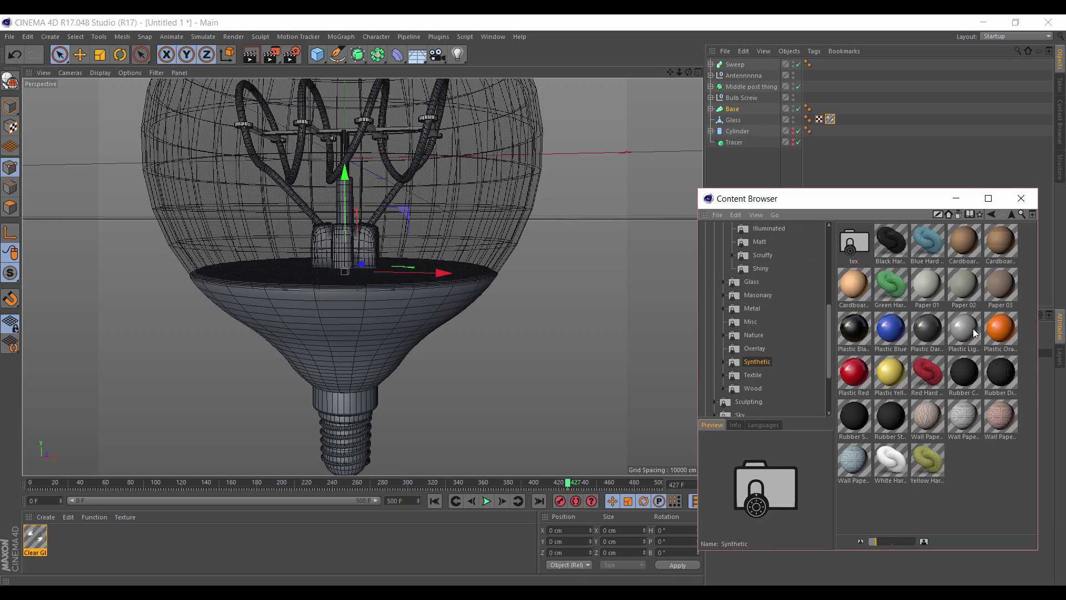
left_click_drag(973, 332, 740, 111)
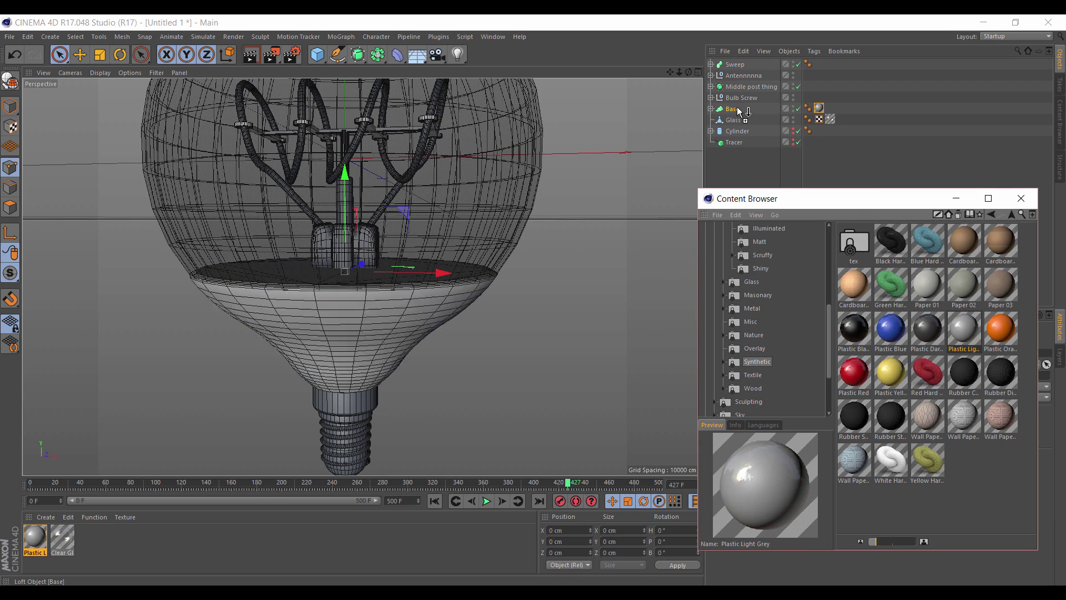
Apply Chrome Clean from the Metal folder to the Bulb Screw group and expand its hierarchy.
left_click(753, 309)
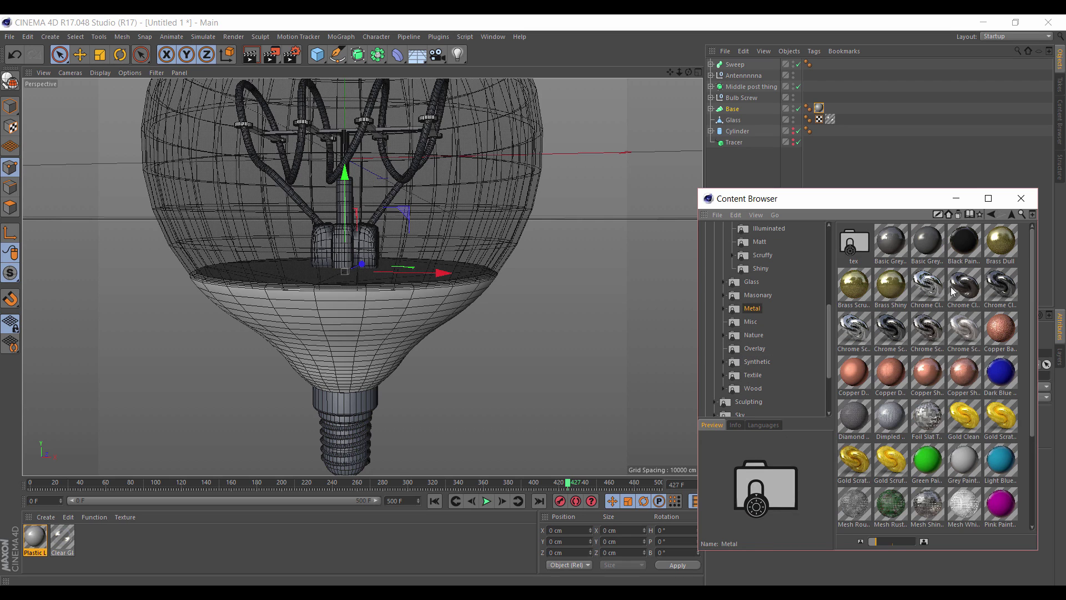
left_click_drag(936, 289, 741, 99)
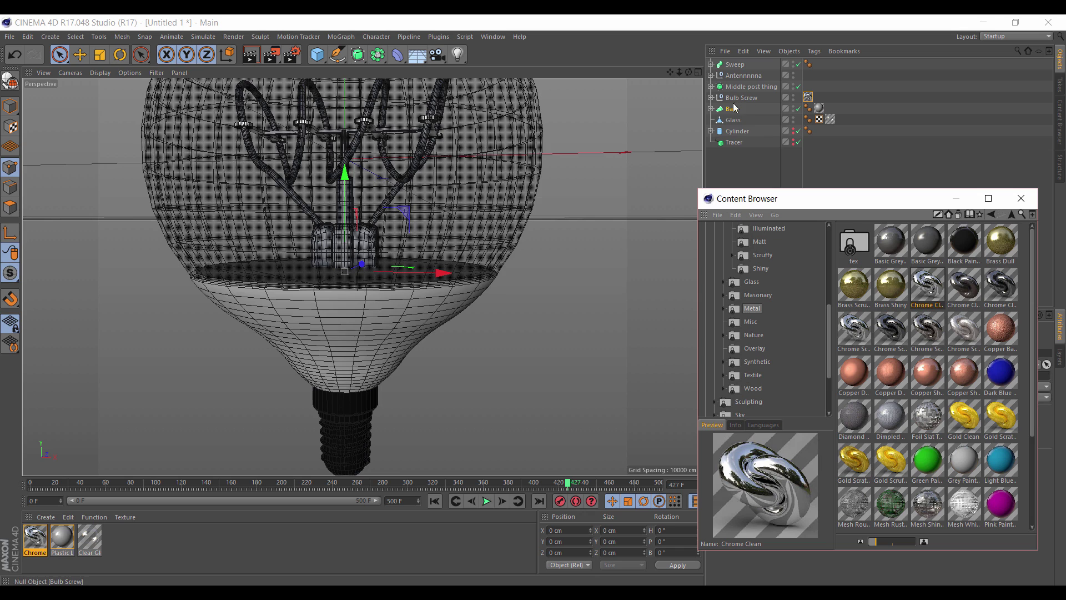
left_click(711, 98)
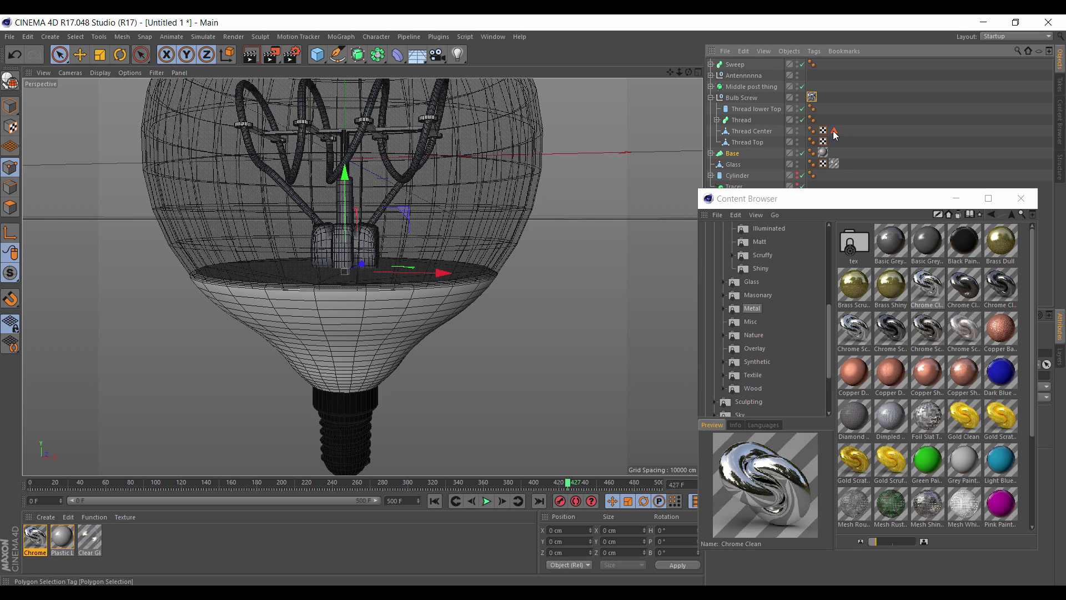
Select Thread Center, switch to Model mode, and apply White Shiny from the Basic Shiny folder to it.
left_click(754, 132)
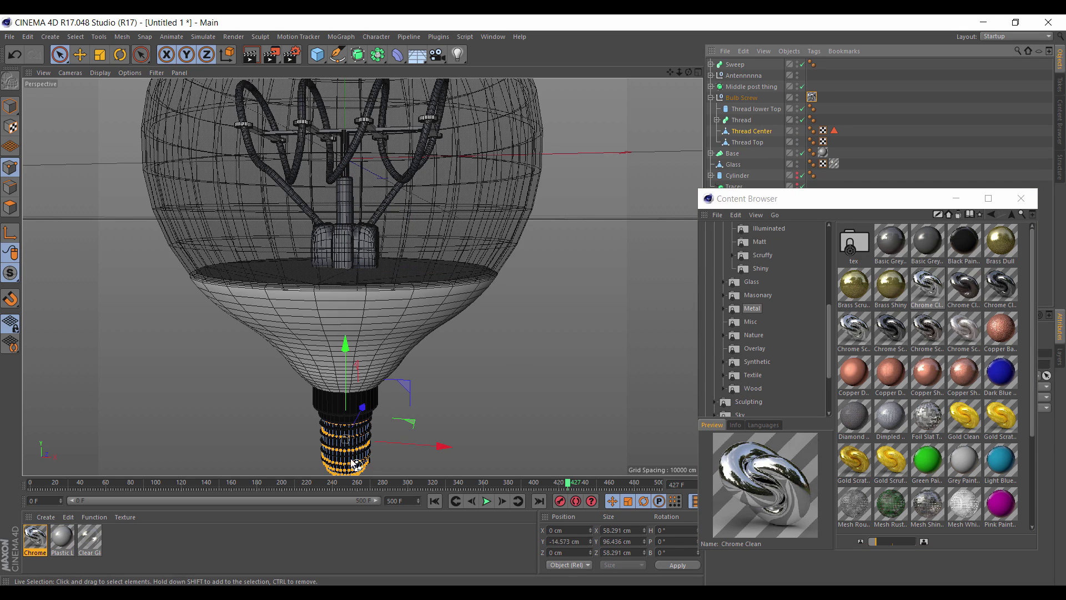
left_click_drag(670, 73, 686, 1)
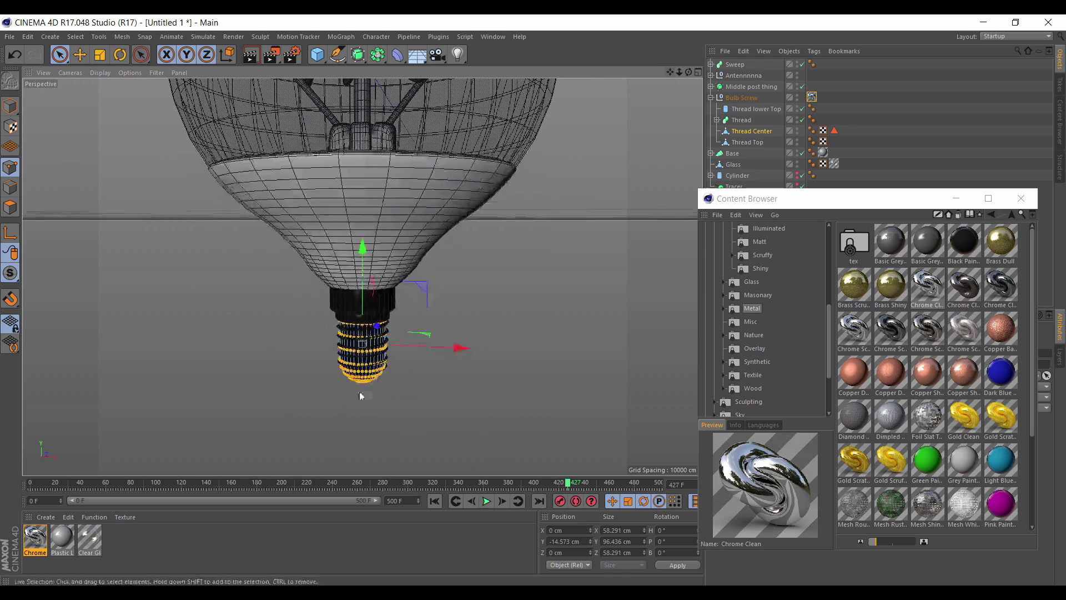
left_click(10, 105)
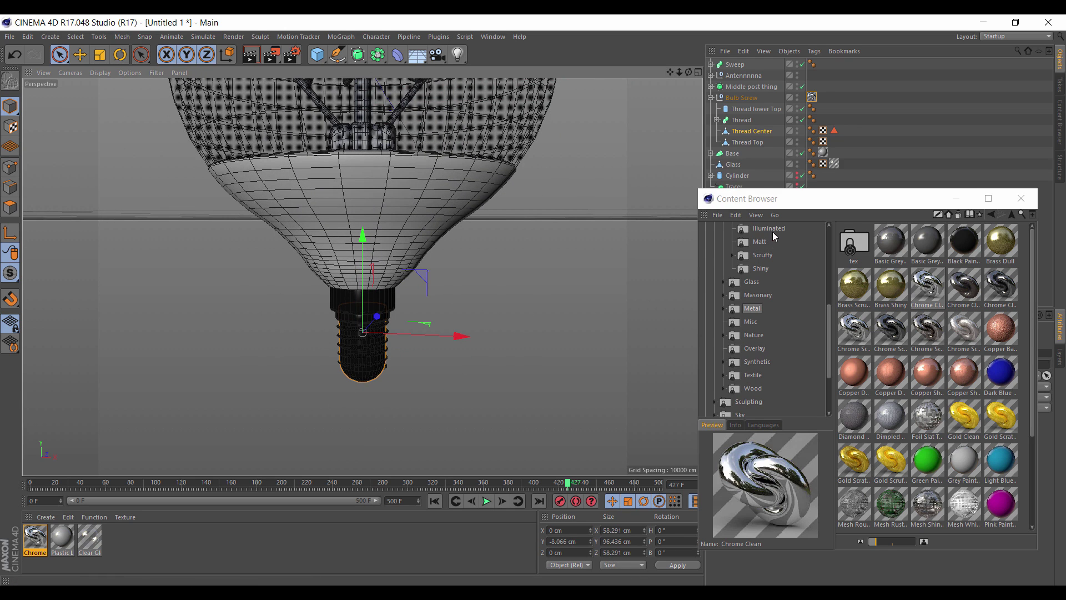
left_click(761, 268)
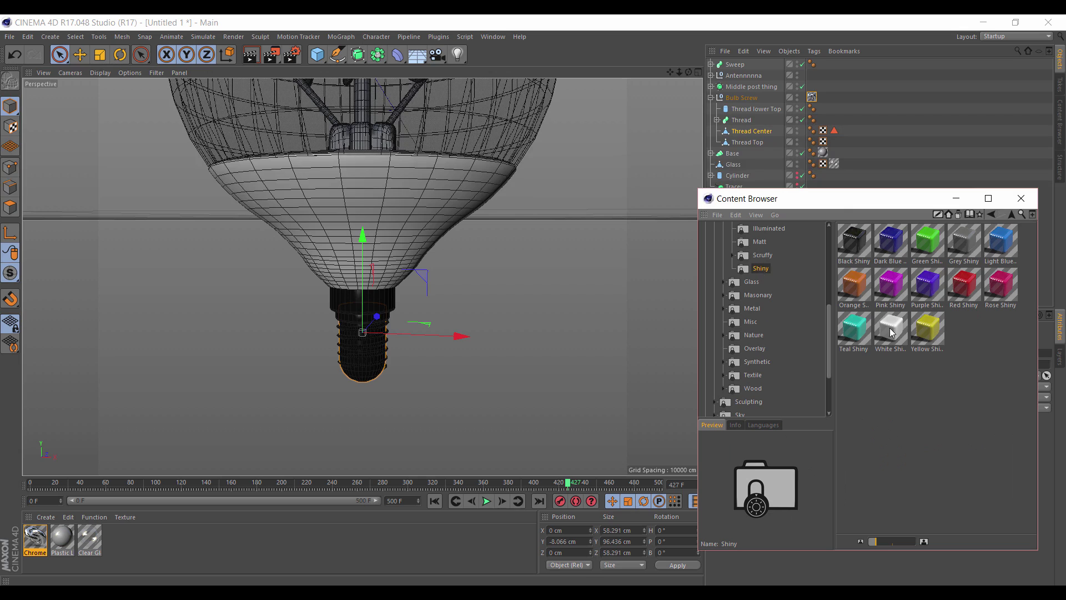
left_click_drag(891, 332, 755, 133)
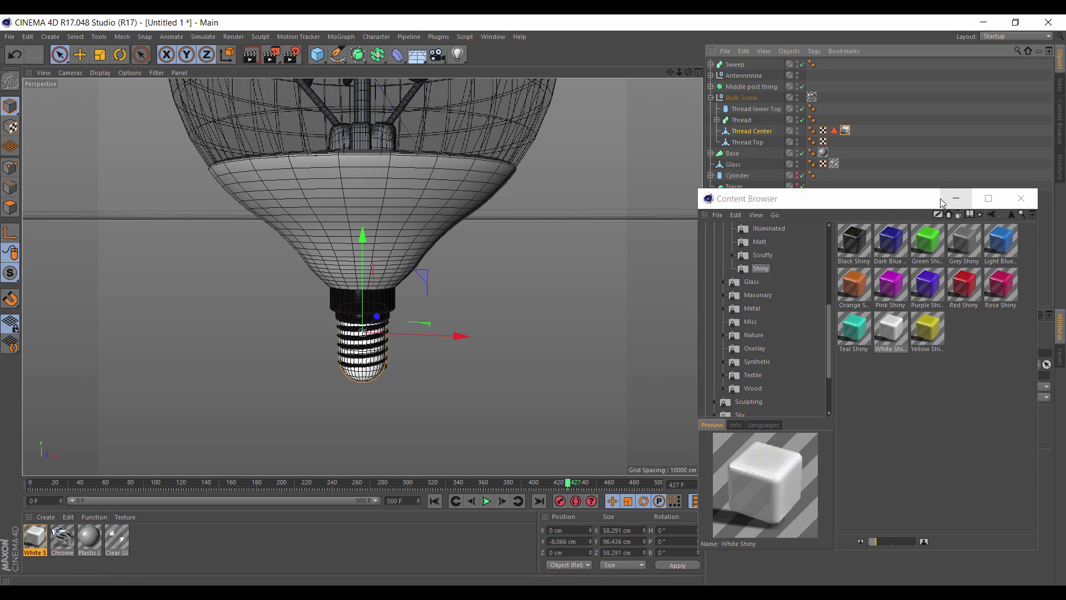
Restrict Thread Center's White Shiny texture to its polygon selection and copy the Bulb Screw's Chrome Clean tag onto Thread Center.
left_click_drag(832, 202, 542, 211)
left_click_drag(834, 132, 802, 376)
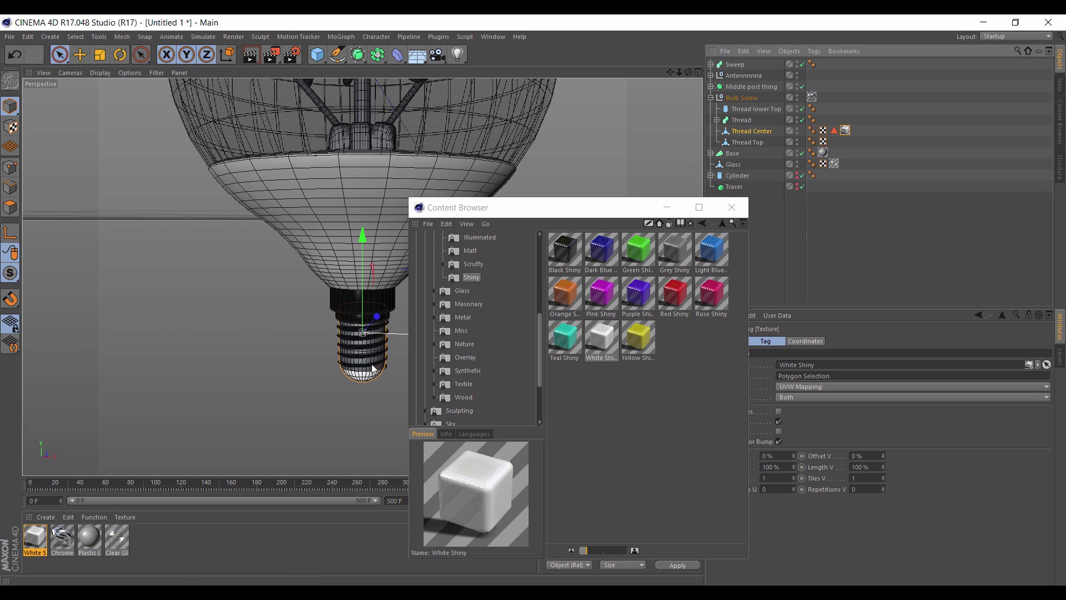
left_click_drag(589, 208, 829, 231)
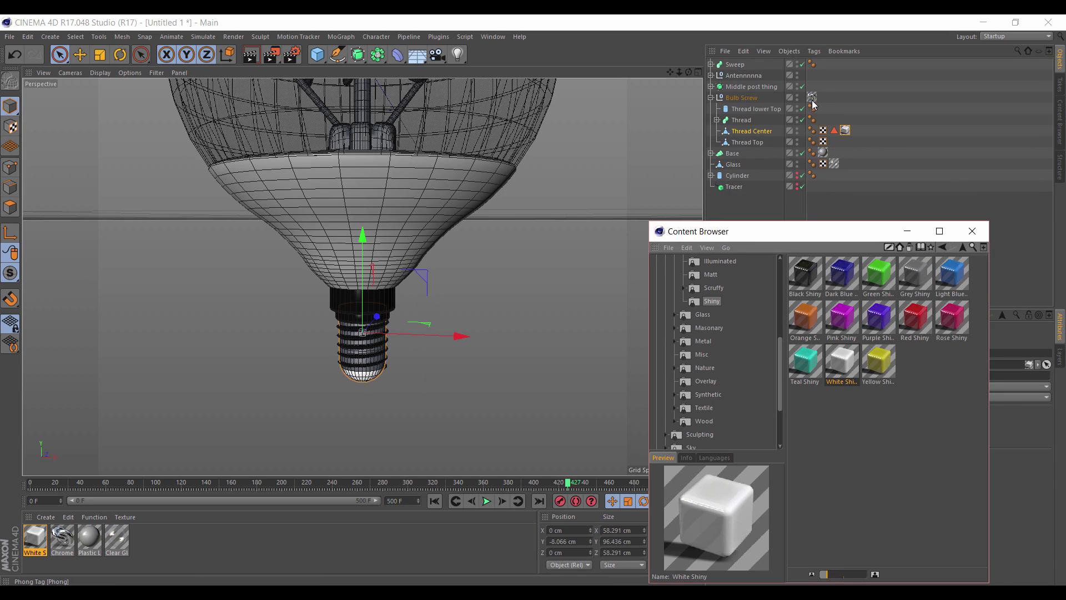
left_click_drag(819, 122, 810, 131, "ctrl")
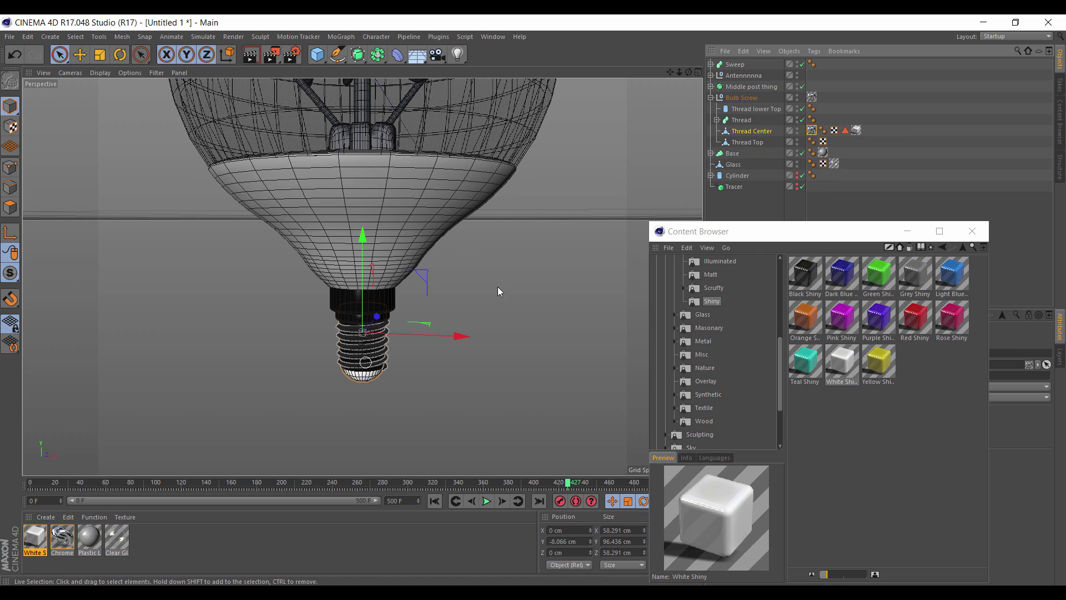
left_click_drag(760, 232, 758, 191)
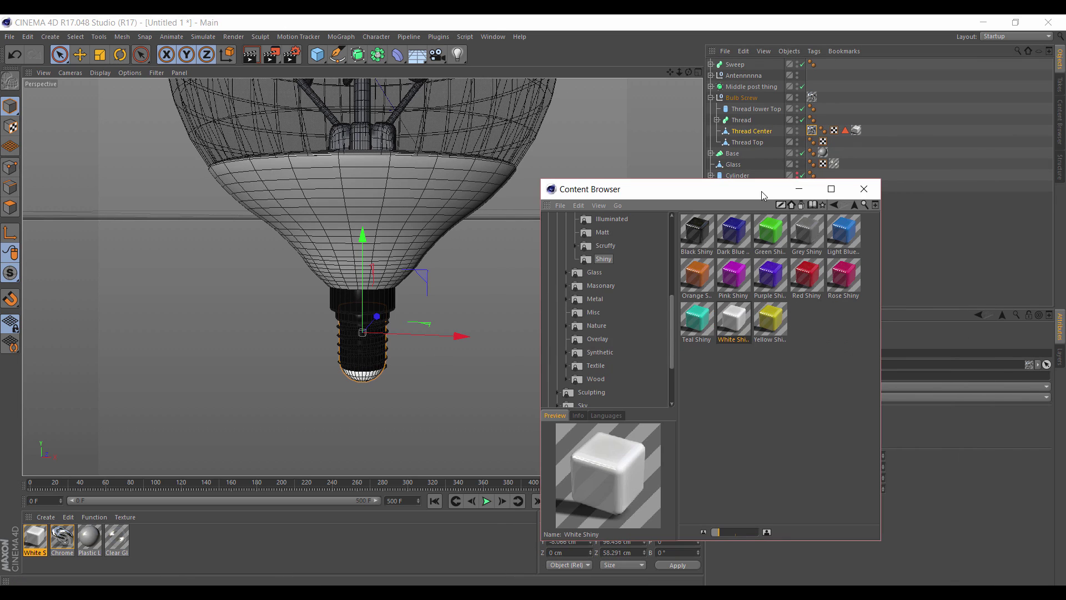
Copy the Base's Plastic Light Grey texture tag onto Middle post thing.
left_click_drag(689, 73, 677, 67)
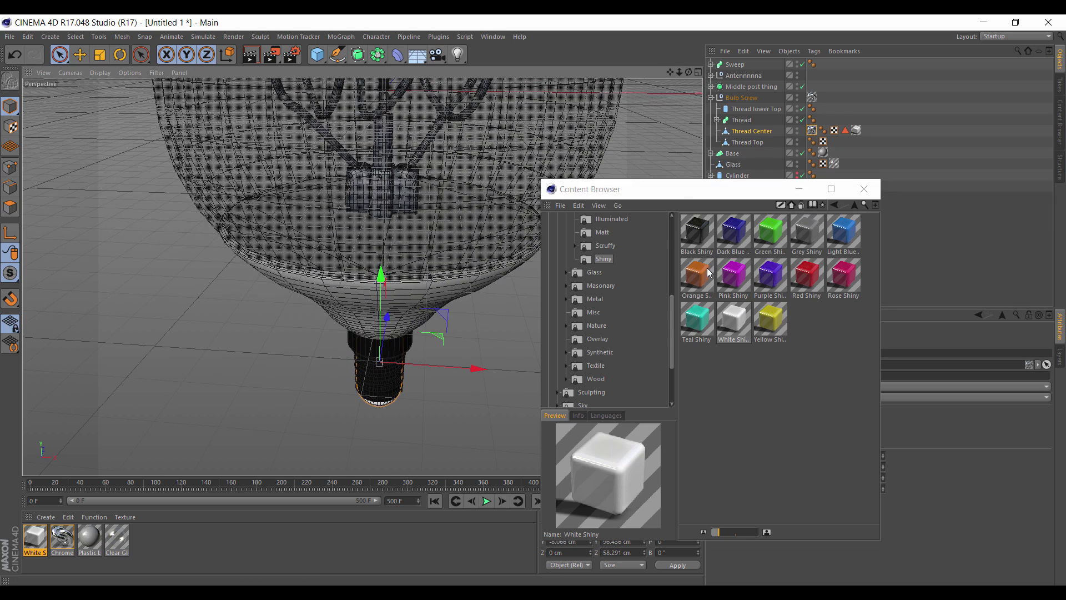
mouse_move(775, 311)
left_mouse_down()
mouse_move(830, 181)
mouse_move(815, 123)
mouse_move(759, 101)
mouse_move(755, 86)
left_mouse_up()
left_click_drag(671, 73, 681, 156)
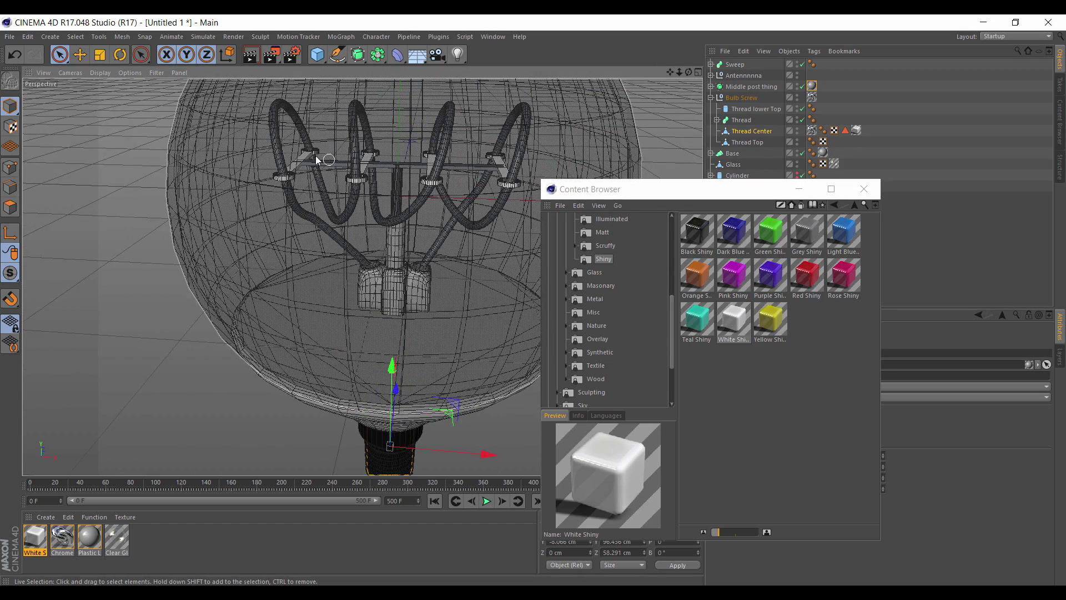
Apply the Copper Dull material from the Metal folder to the Antennnnna group.
left_click(593, 299)
scroll(799, 319, "down", 1)
scroll(808, 324, "up", 1)
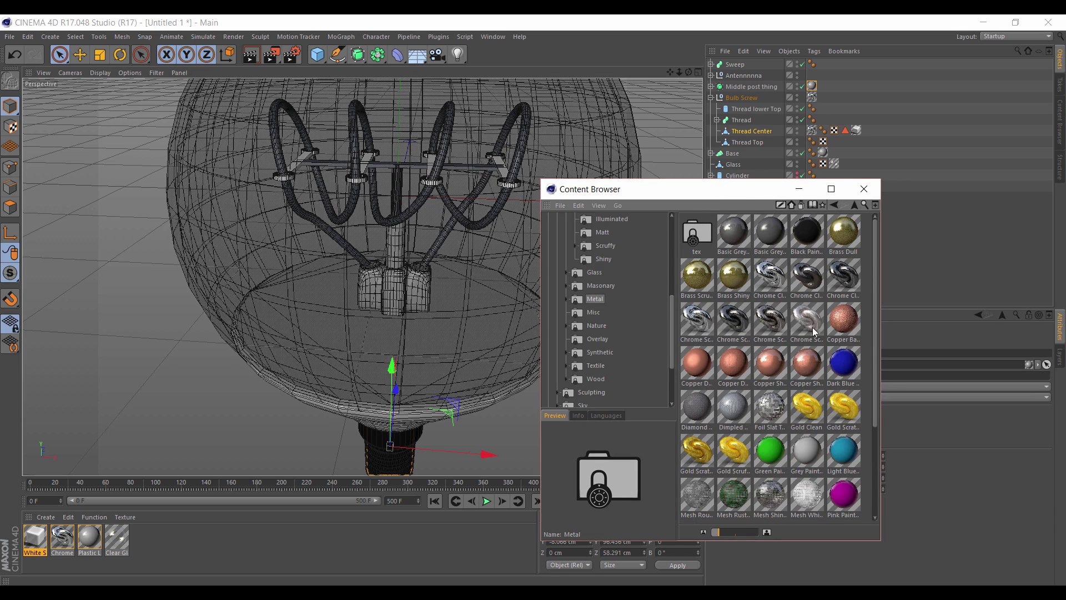
left_click_drag(700, 365, 687, 92)
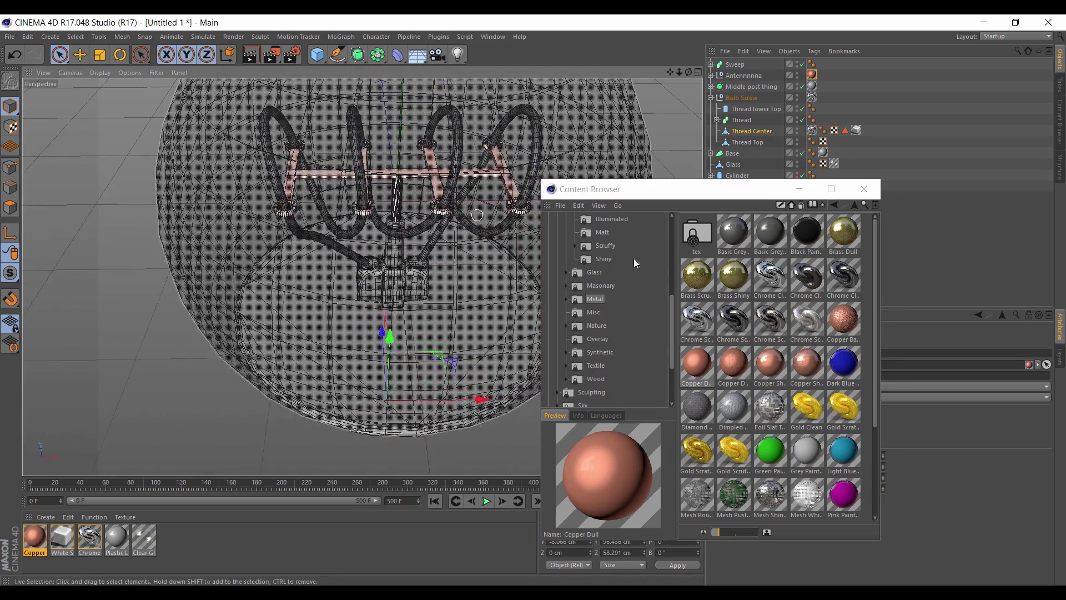
Apply Super Bright Yellow from the Illuminated folder to the Sweep filament, and replace it with Super Bright White.
left_click(611, 218)
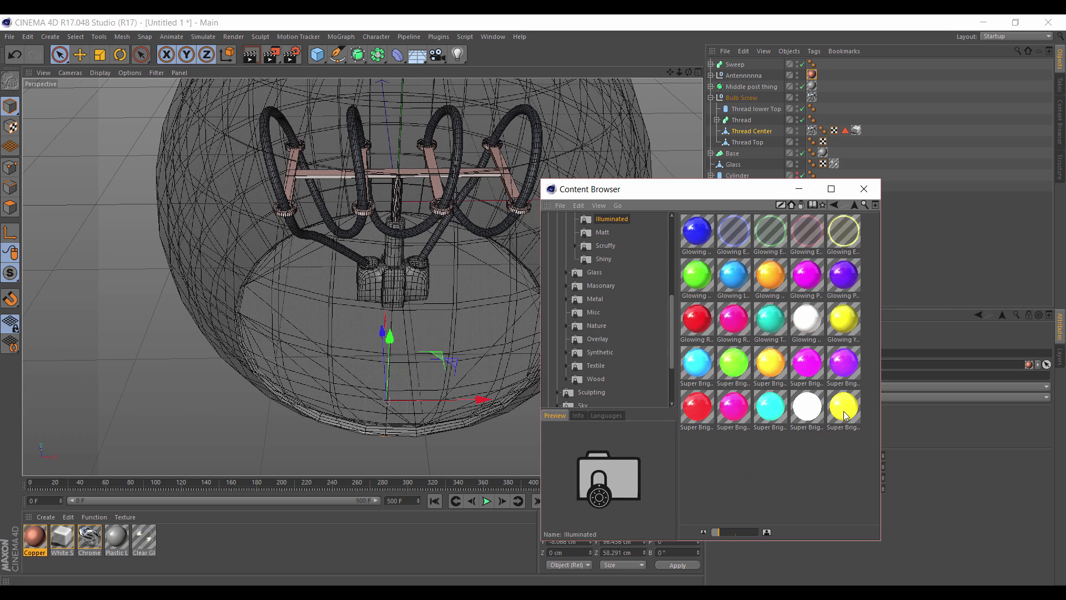
left_click_drag(843, 415, 744, 65)
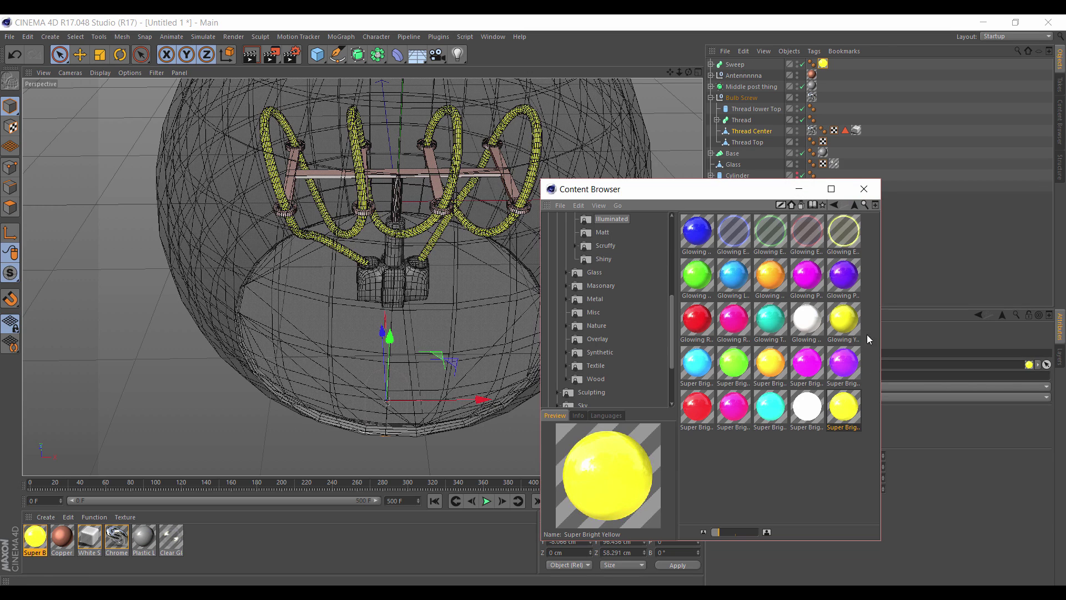
left_click_drag(808, 405, 823, 65)
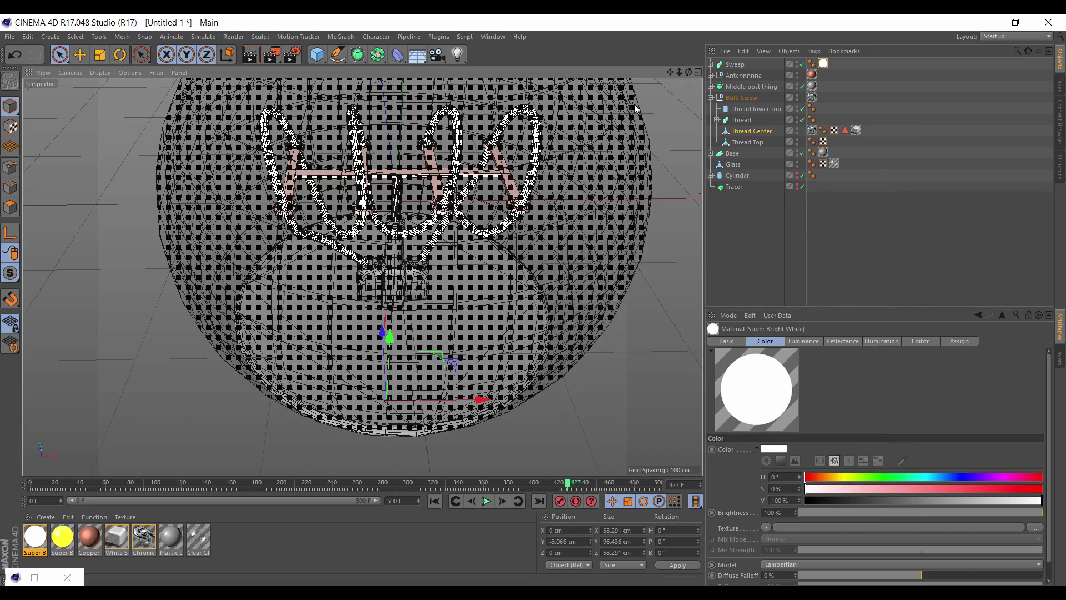
Minimize the Content Browser and render a preview of the whole light bulb in the viewport.
left_click(799, 189)
left_click_drag(669, 72, 563, 78)
left_click_drag(688, 73, 648, 76)
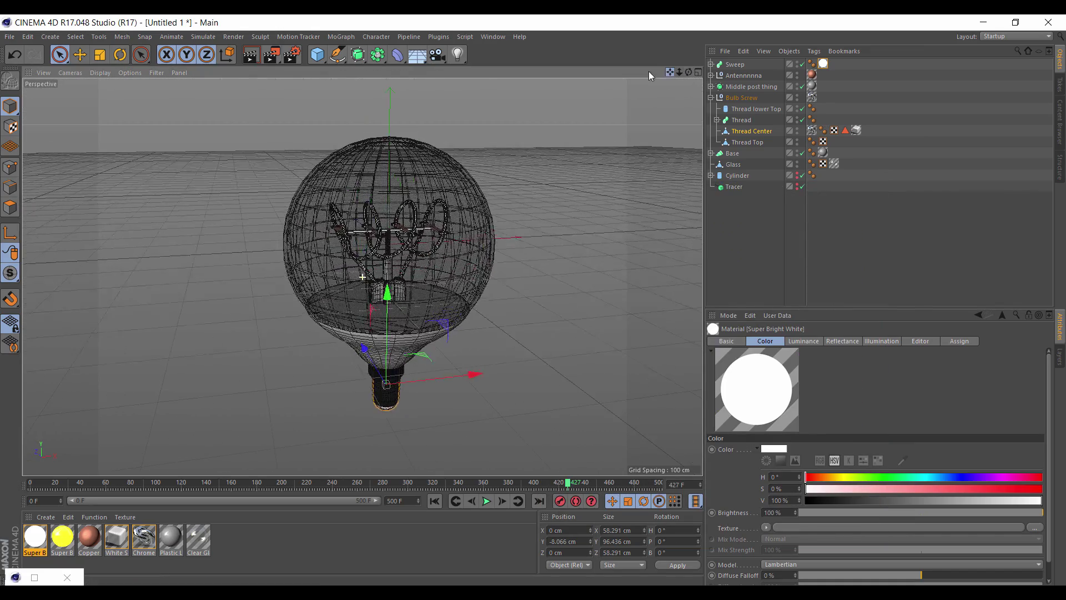
left_click(251, 56)
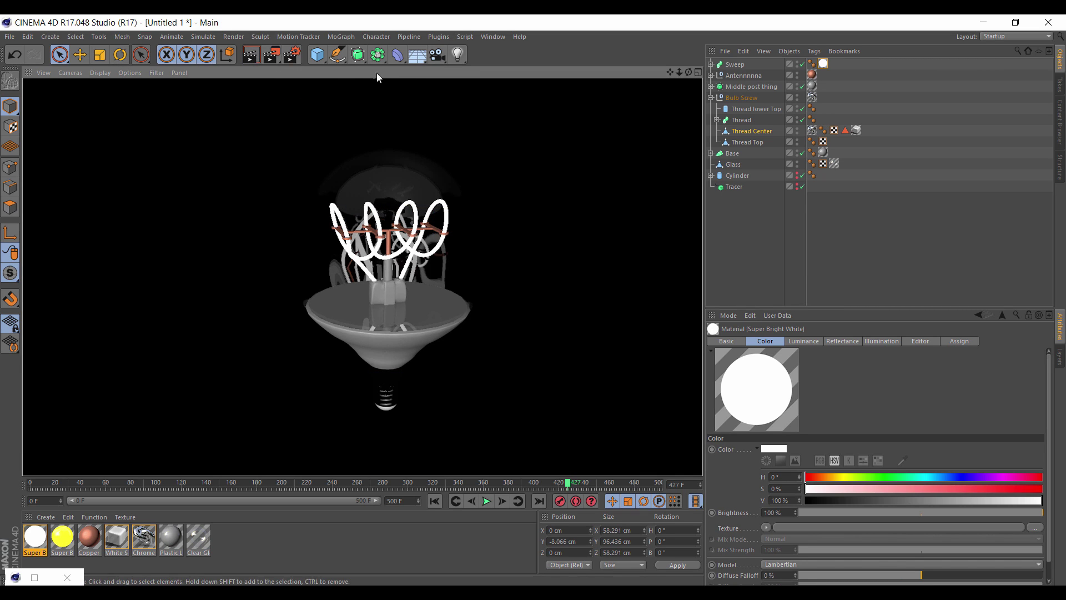
Add Global Illumination to the render settings with the Interior - Preview preset and render the view again.
left_click(292, 54)
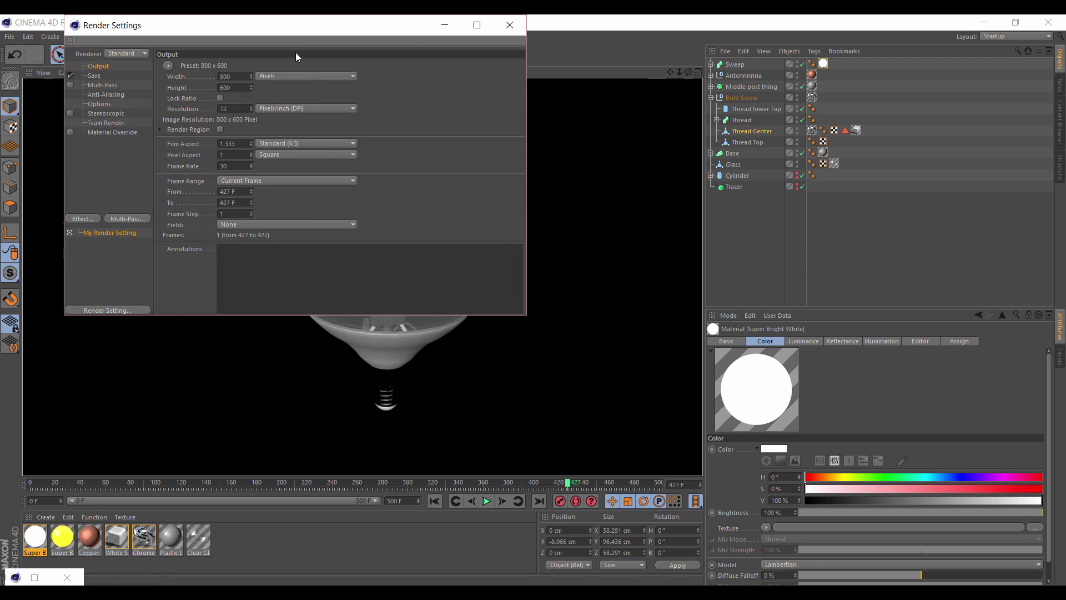
left_click(89, 216)
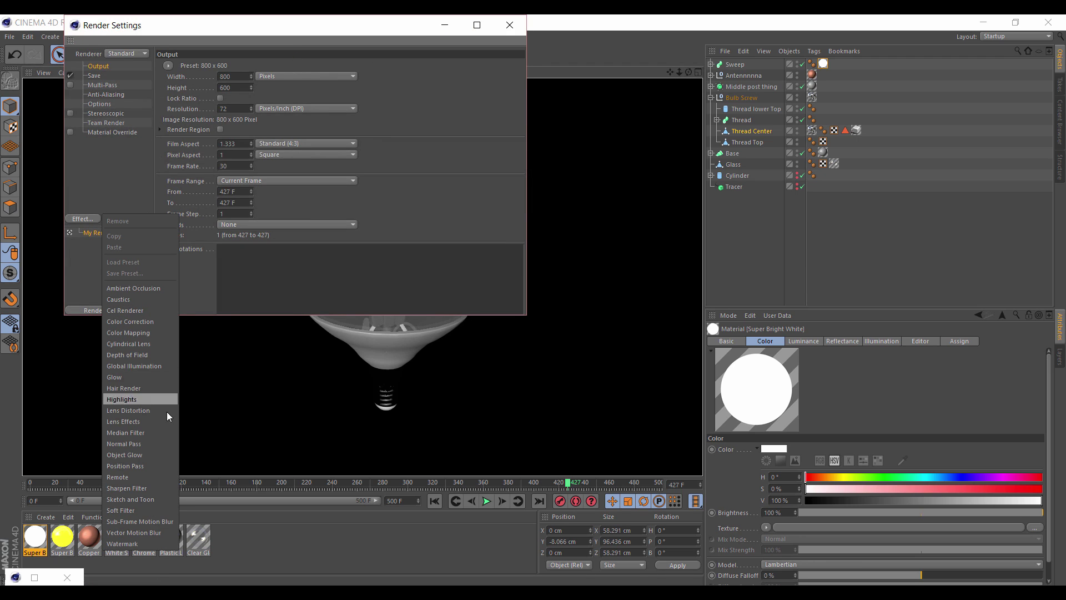
left_click(133, 366)
left_click(229, 89)
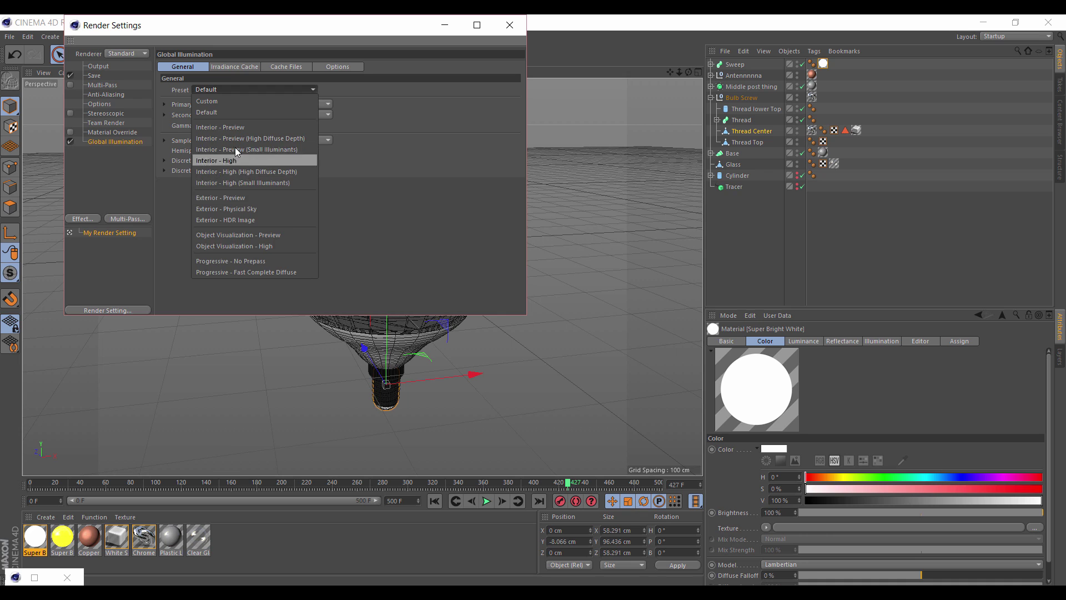
key("Escape")
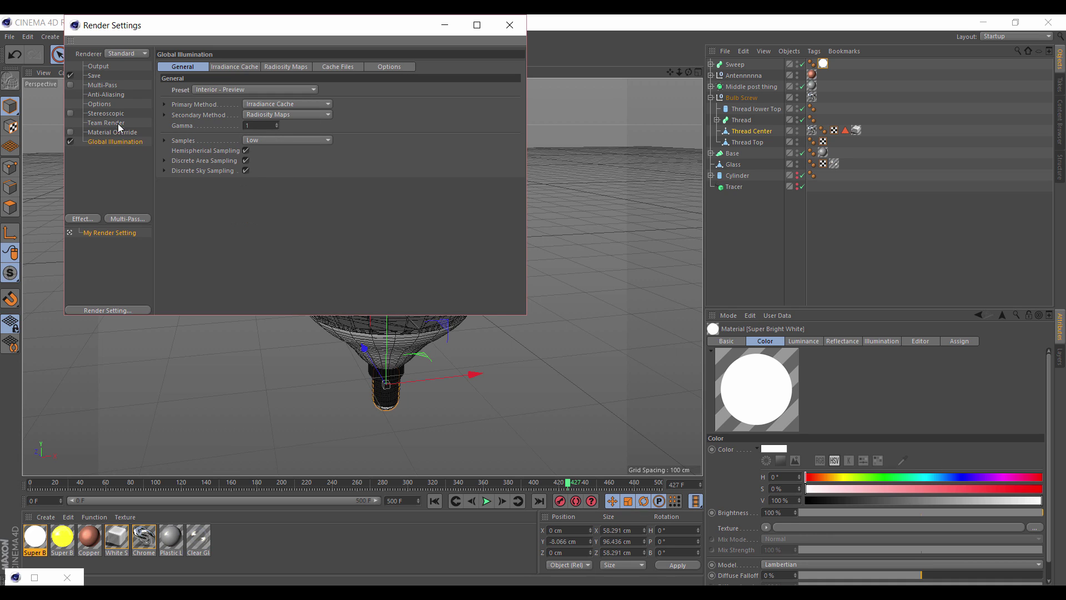
left_click(509, 25)
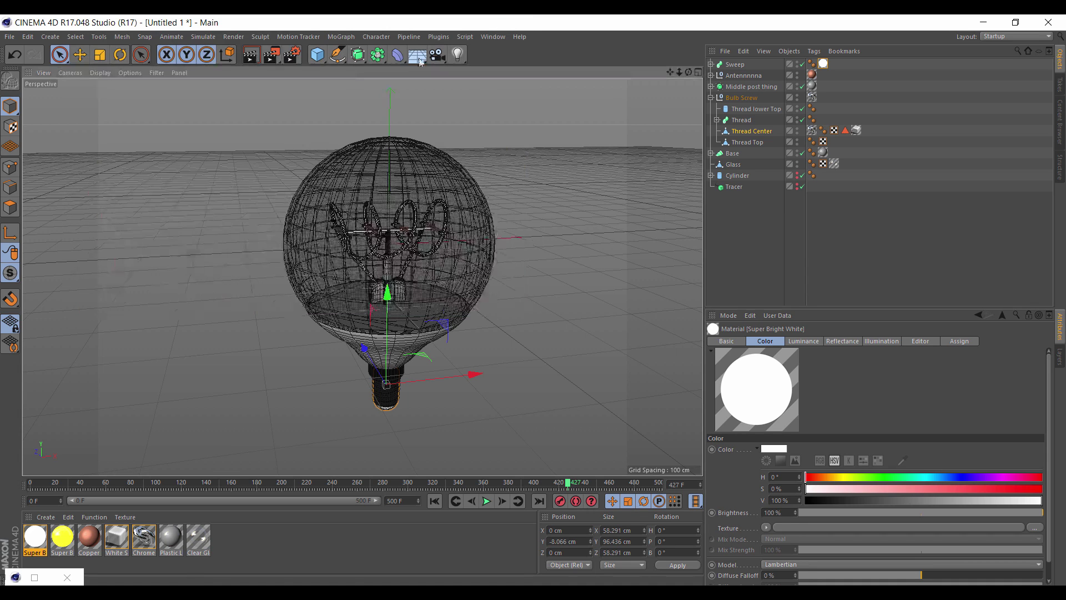
left_click(251, 56)
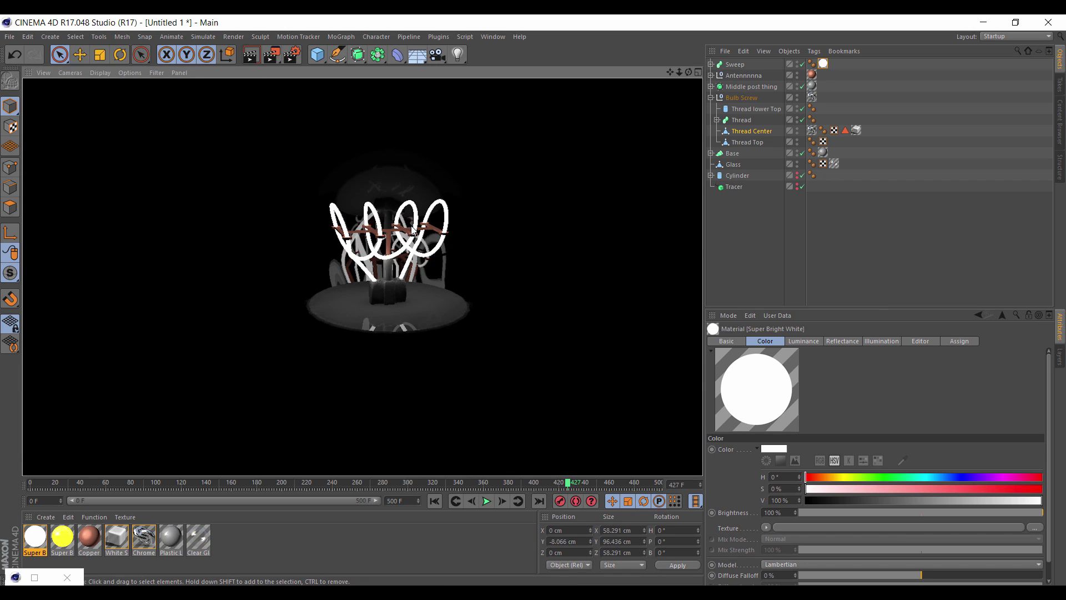
Tint the Super Bright White material yellow, with colour at H 52°, S 46% and luminance at H 57°, S 38%, and render the view.
double_click(39, 537)
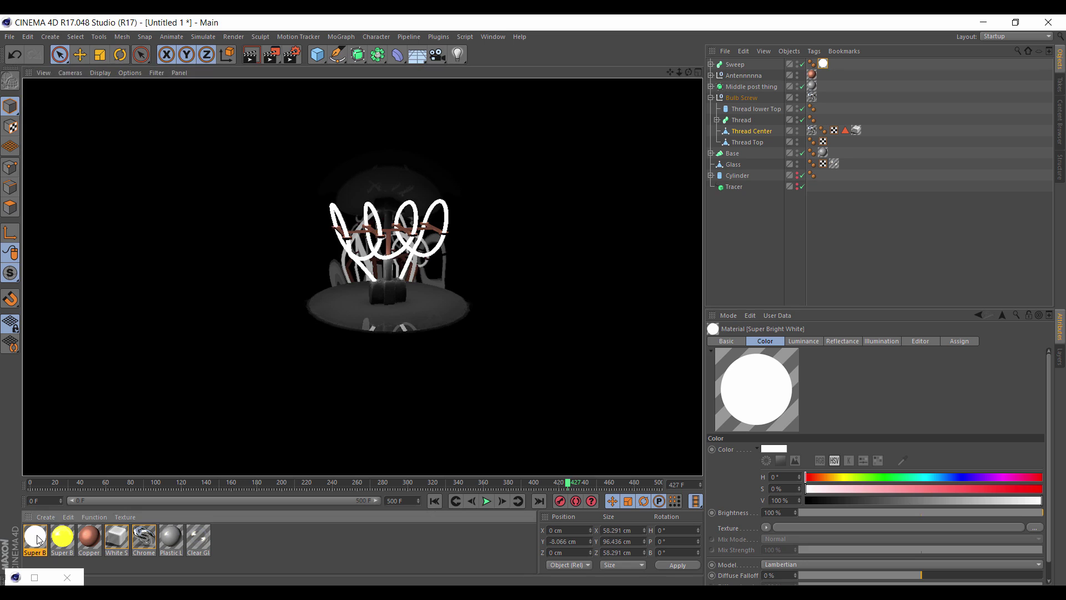
left_click_drag(375, 178, 421, 189)
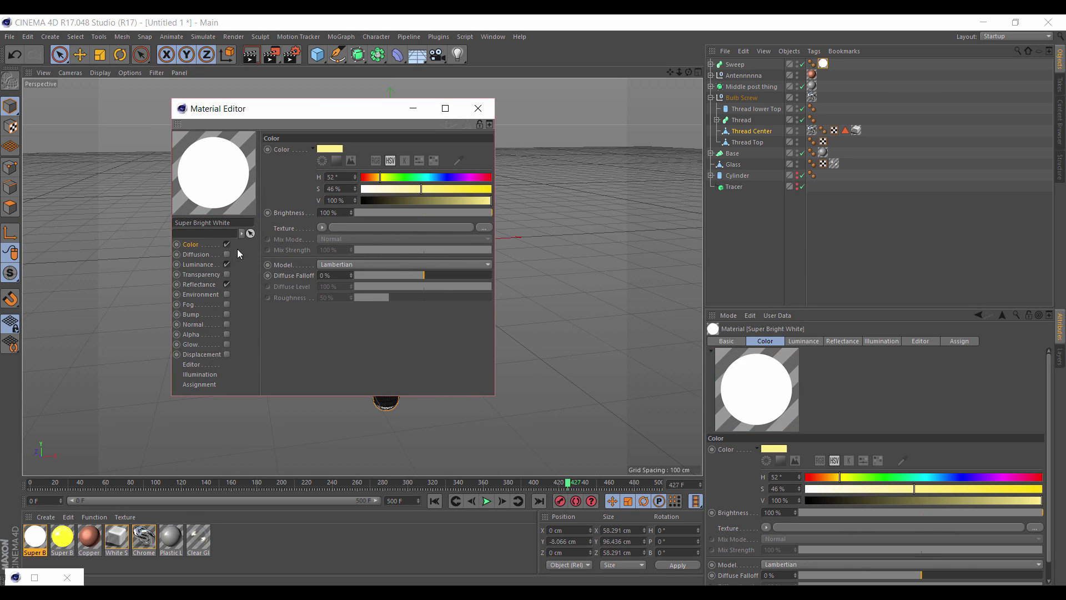
left_click(197, 265)
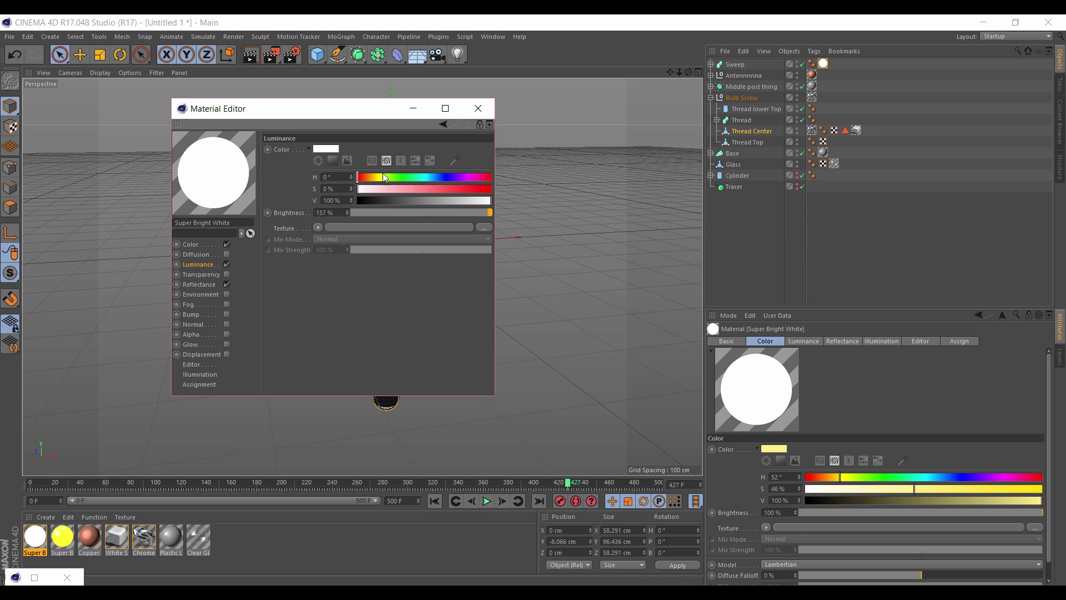
left_click_drag(382, 177, 408, 189)
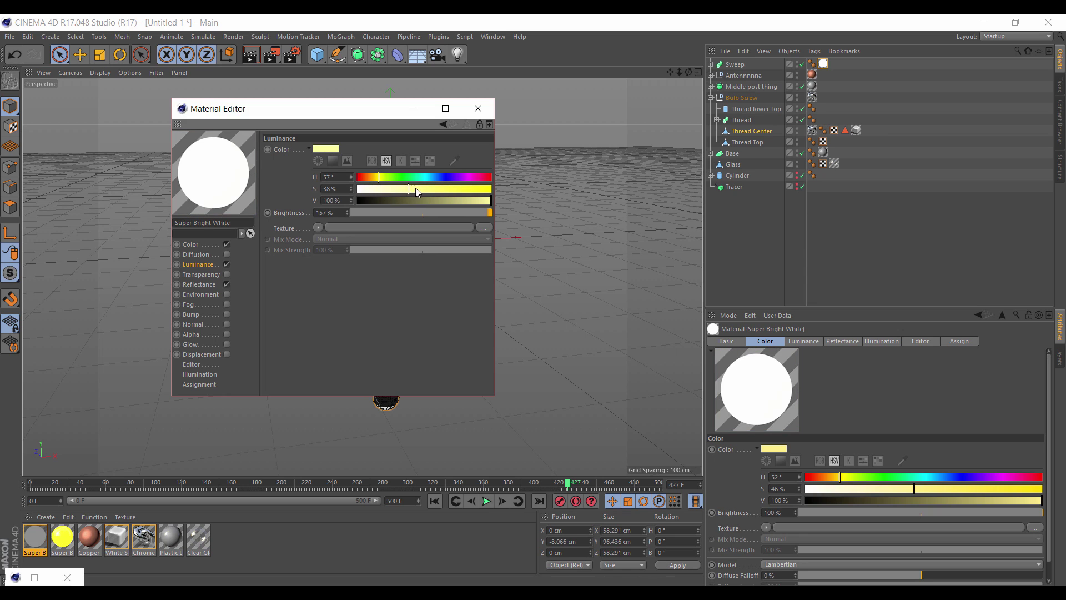
left_click(477, 108)
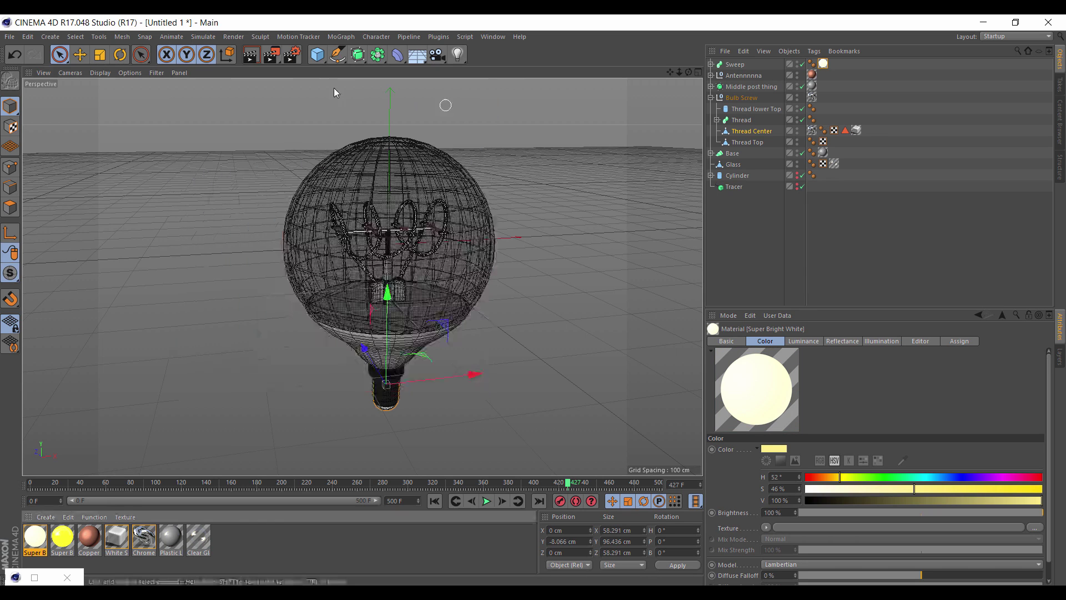
left_click(251, 55)
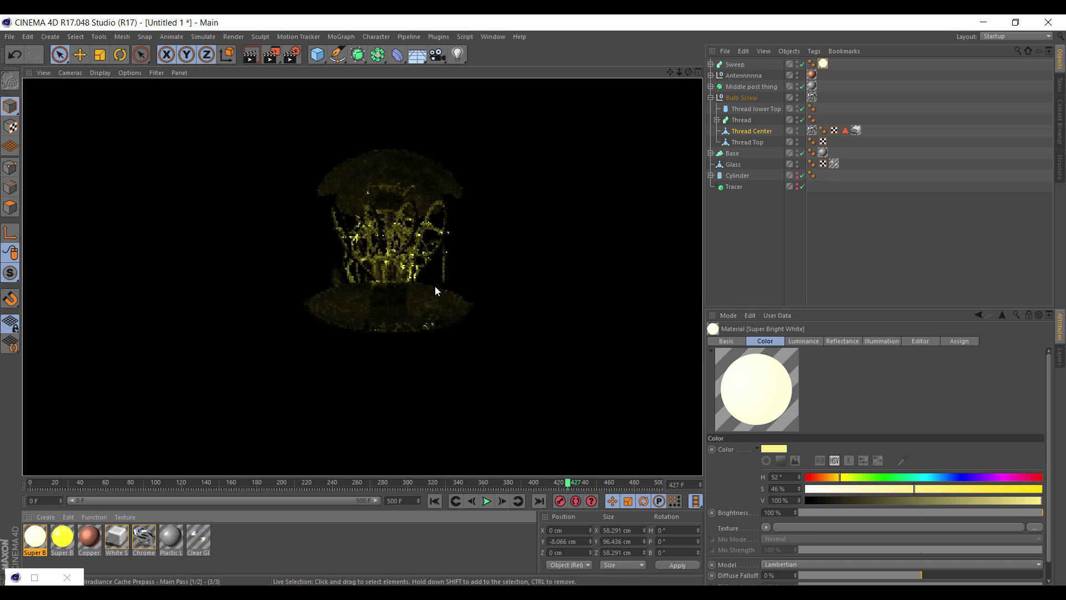
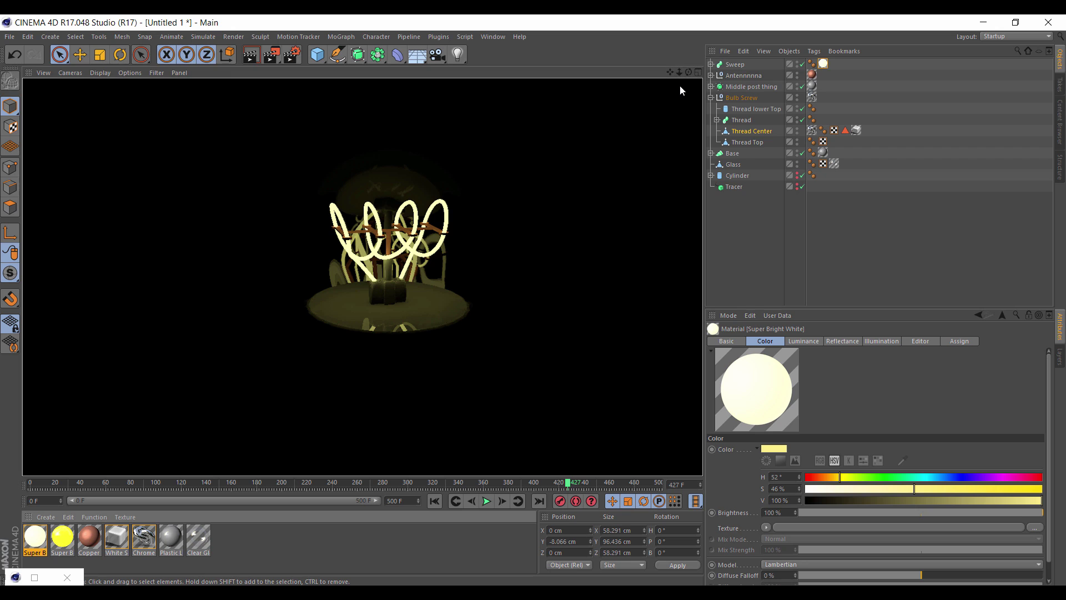
Add the Infidio_Pro_R16_V1.5 studio from the RMF_Infidio_Pro_v1.5 presets to the scene.
left_click_drag(679, 71, 649, 71)
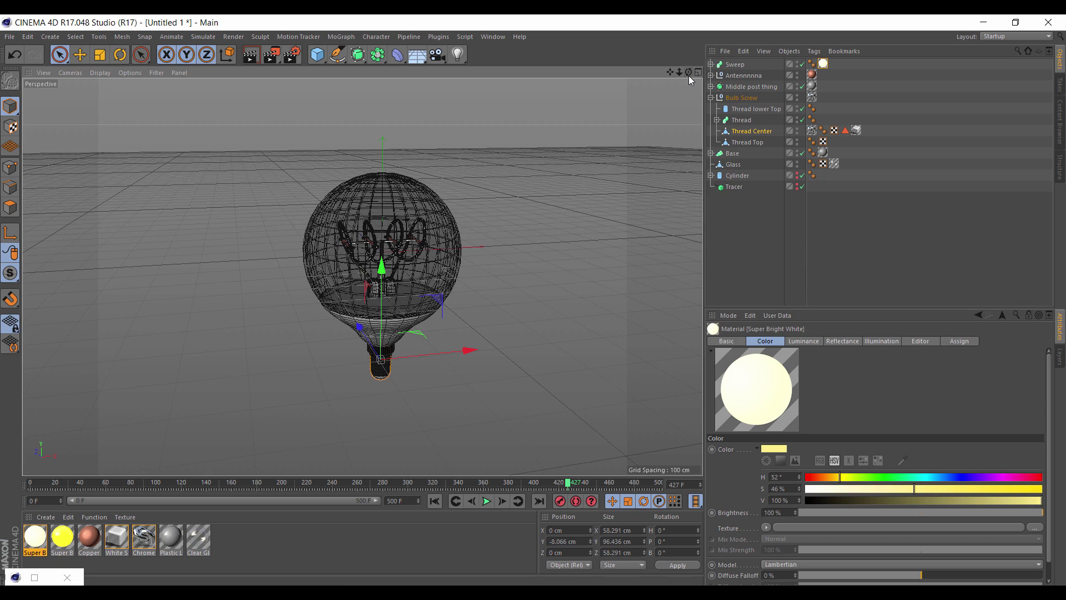
left_click(497, 37)
left_click(534, 93)
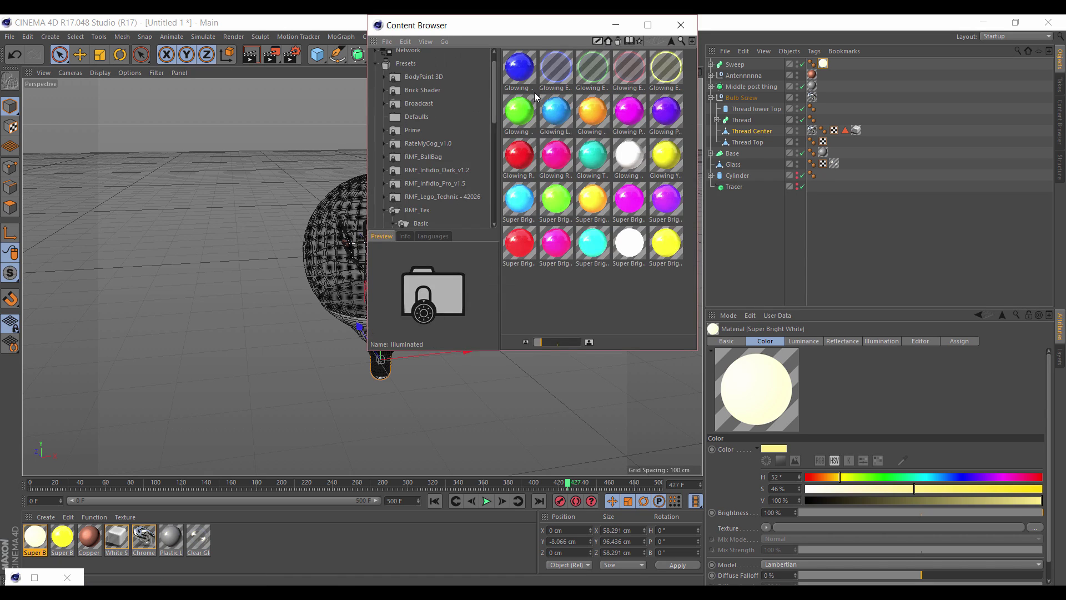
left_click(452, 183)
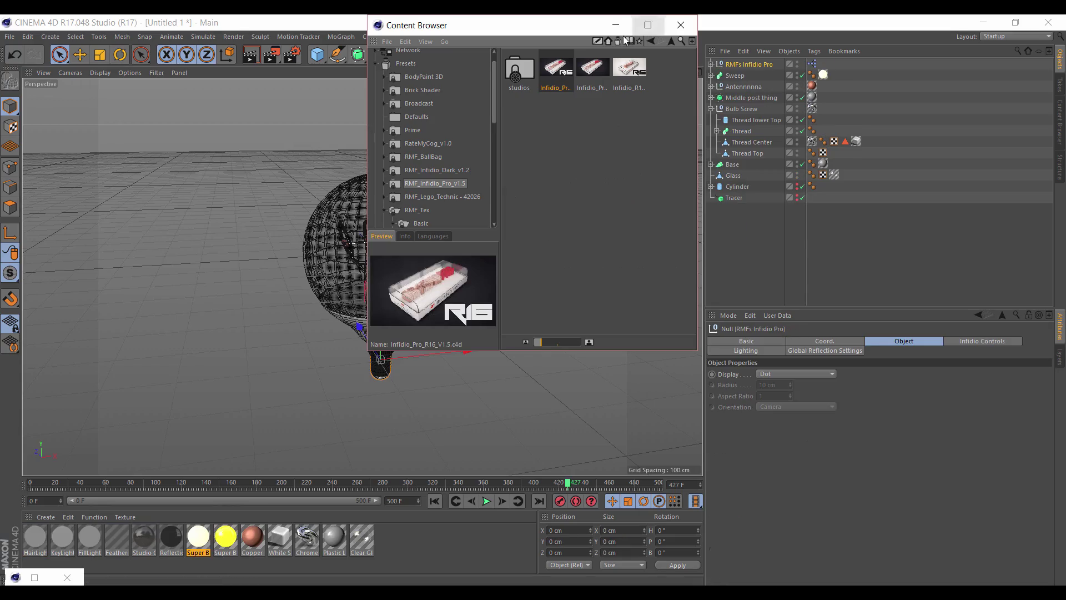
left_click(681, 25)
left_click_drag(390, 144, 388, 347)
left_click_drag(680, 71, 716, 72)
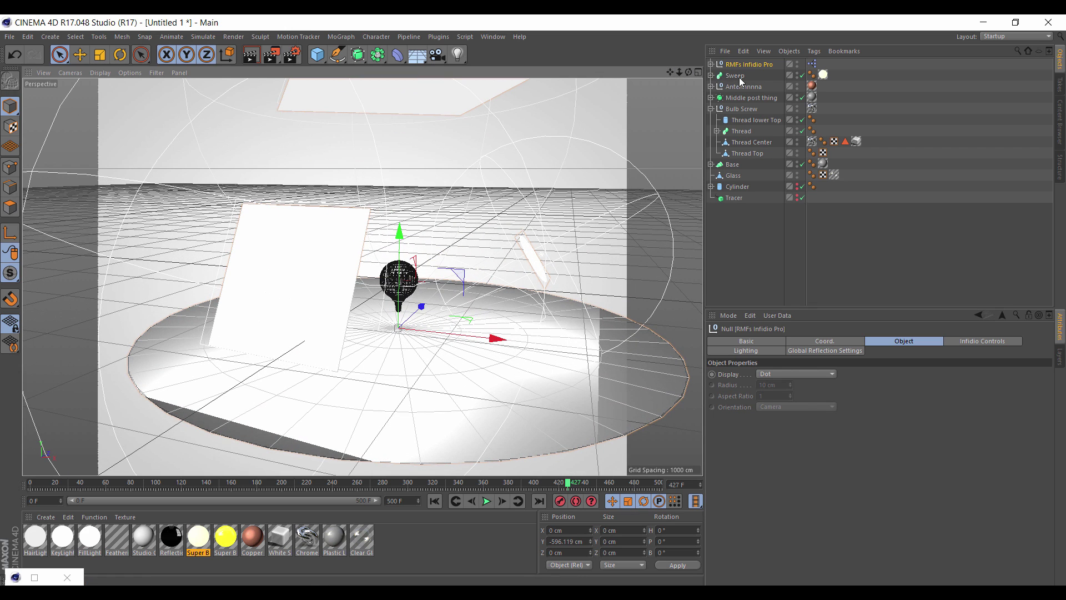
Scale all the bulb parts from Sweep through Glass together to about half their size.
left_click(710, 109)
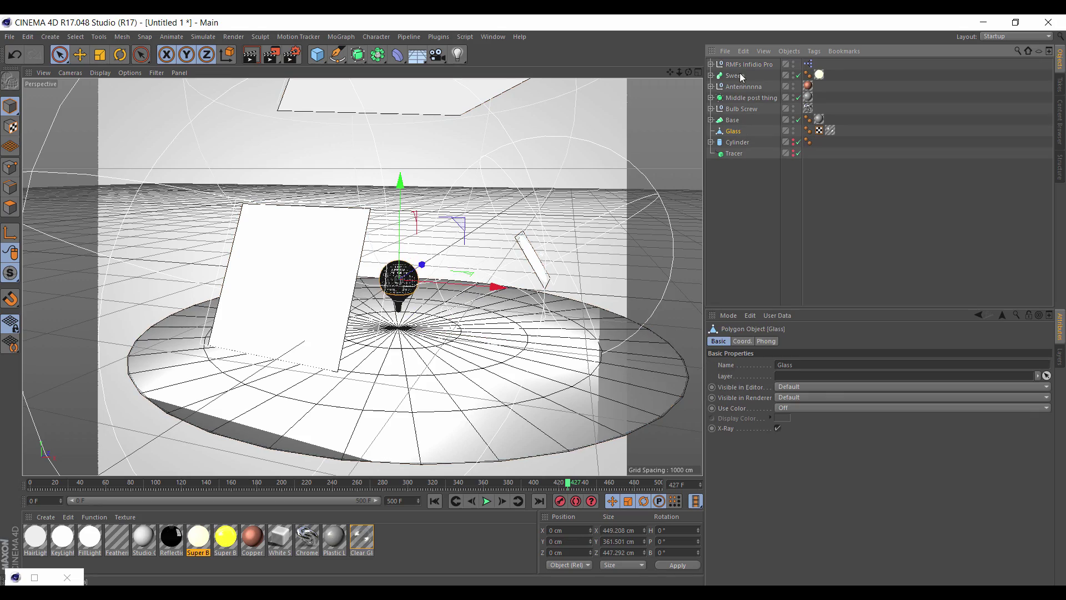
left_click(739, 131)
left_click_drag(679, 72, 595, 34)
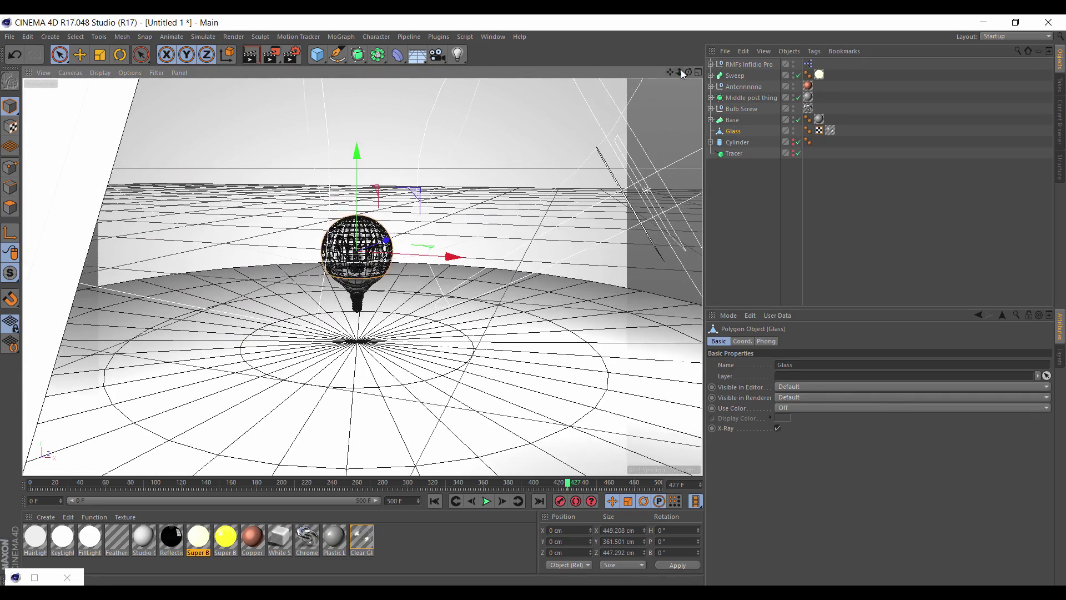
left_click_drag(680, 68, 722, 72)
left_click(732, 77)
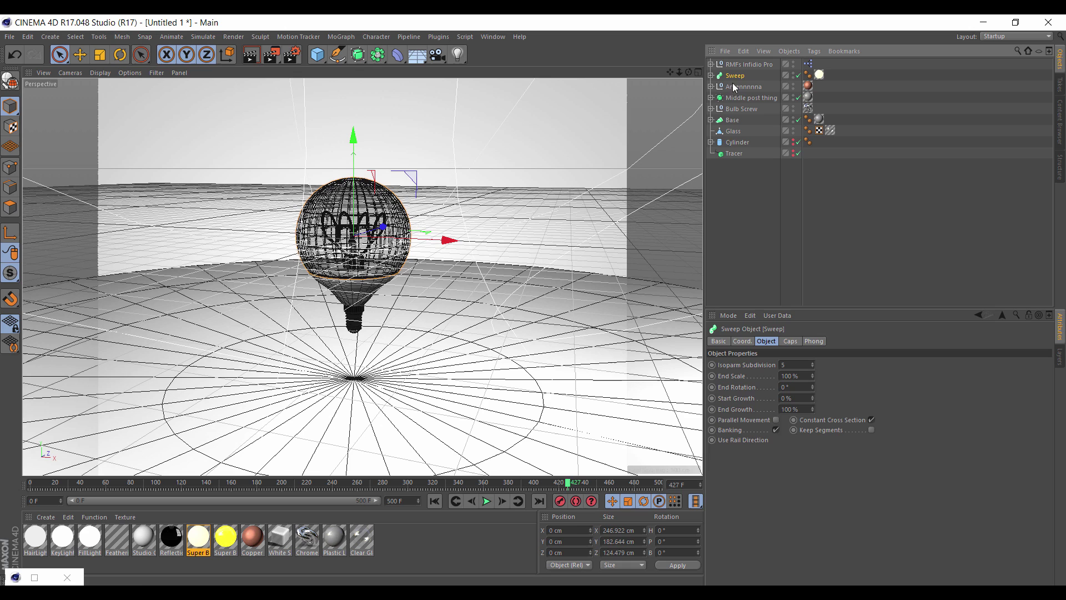
left_click(735, 133, "shift")
key("t")
left_click_drag(533, 176, 382, 300)
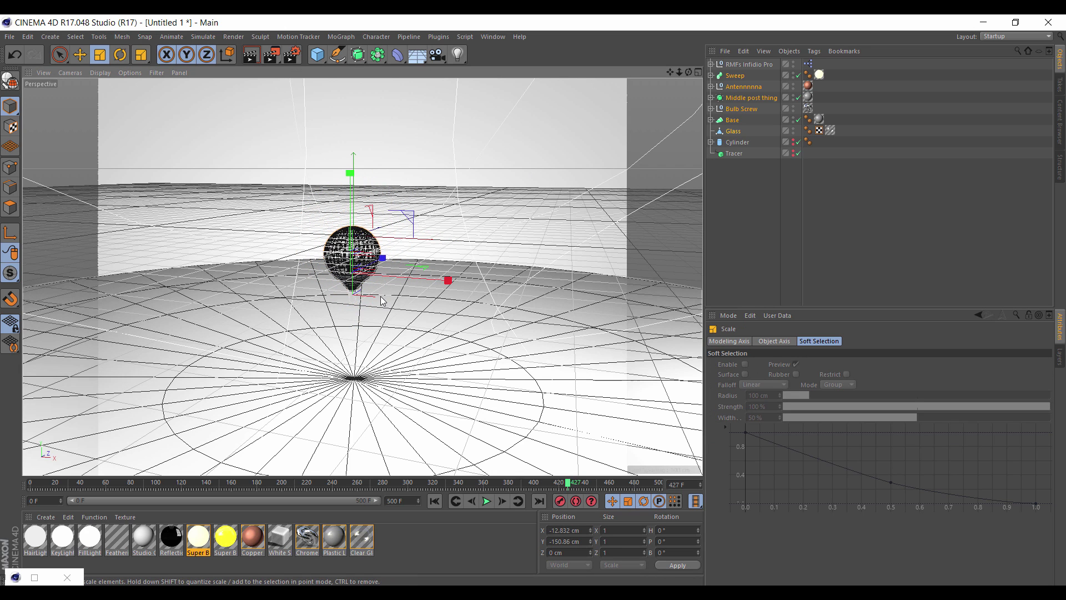
key("r")
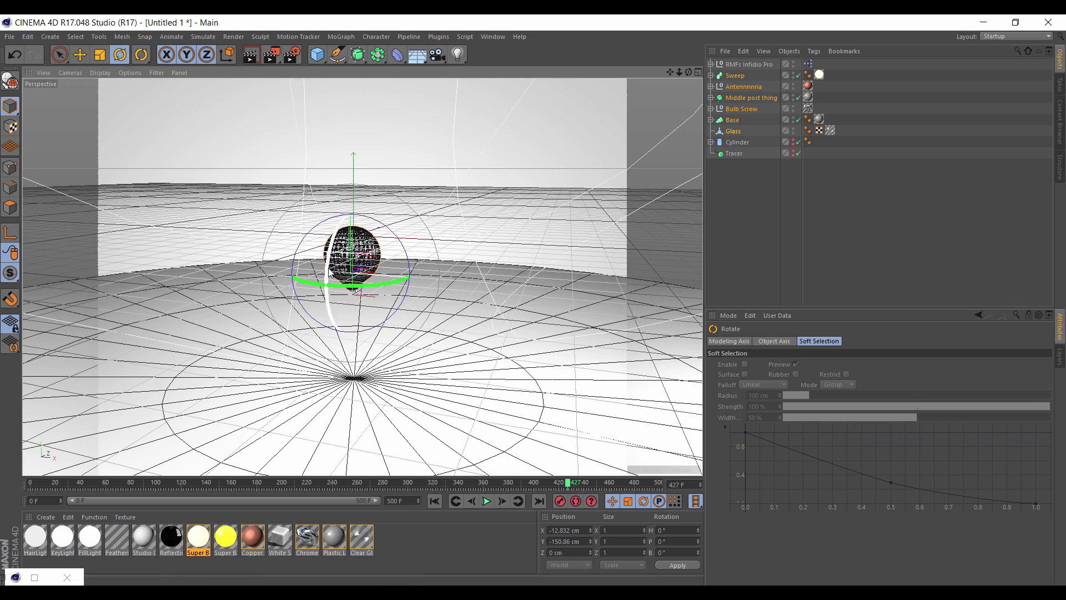
left_click_drag(327, 299, 470, 225)
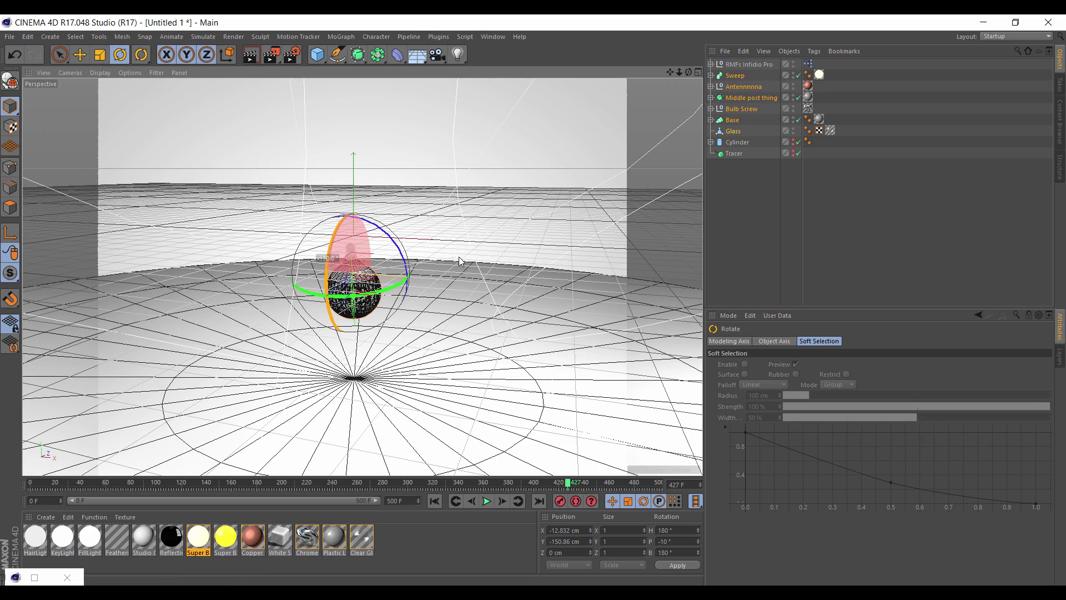
left_click_drag(460, 261, 401, 272)
key("space")
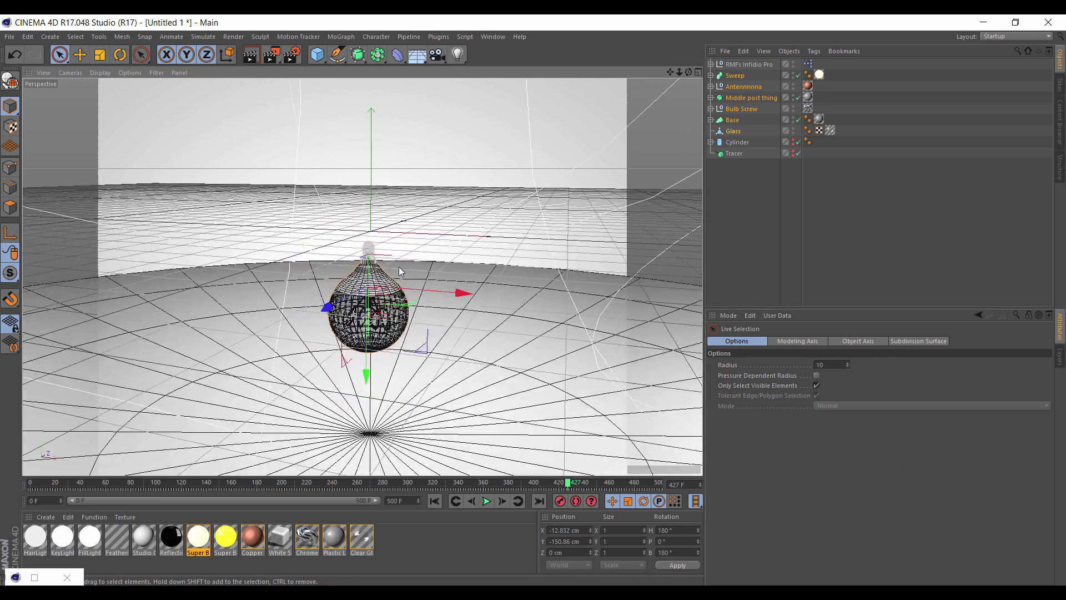
scroll(401, 272, "up", 5)
scroll(388, 275, "down", 5)
scroll(362, 277, "up", 2)
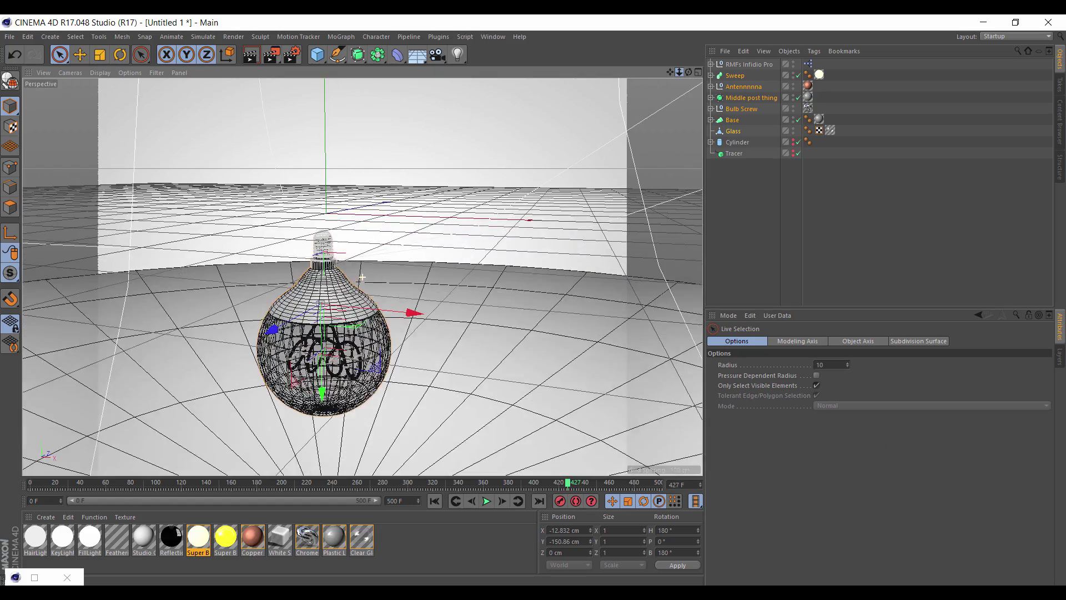
key("ctrl+z")
key("ctrl+z")
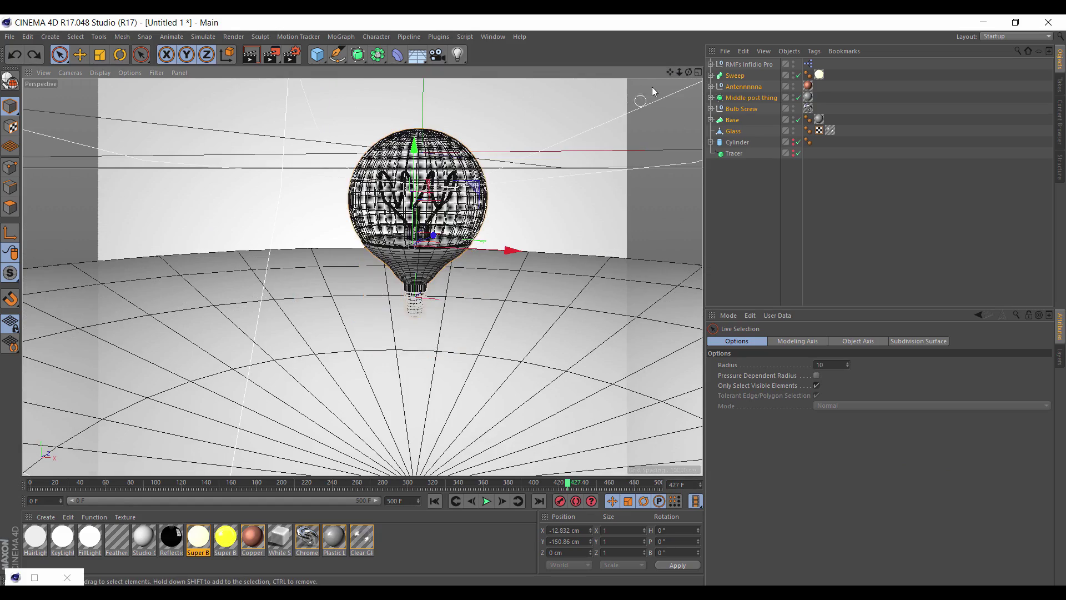
Render the current view of the upright bulb inside the white studio.
left_click_drag(652, 91, 414, 79, "alt")
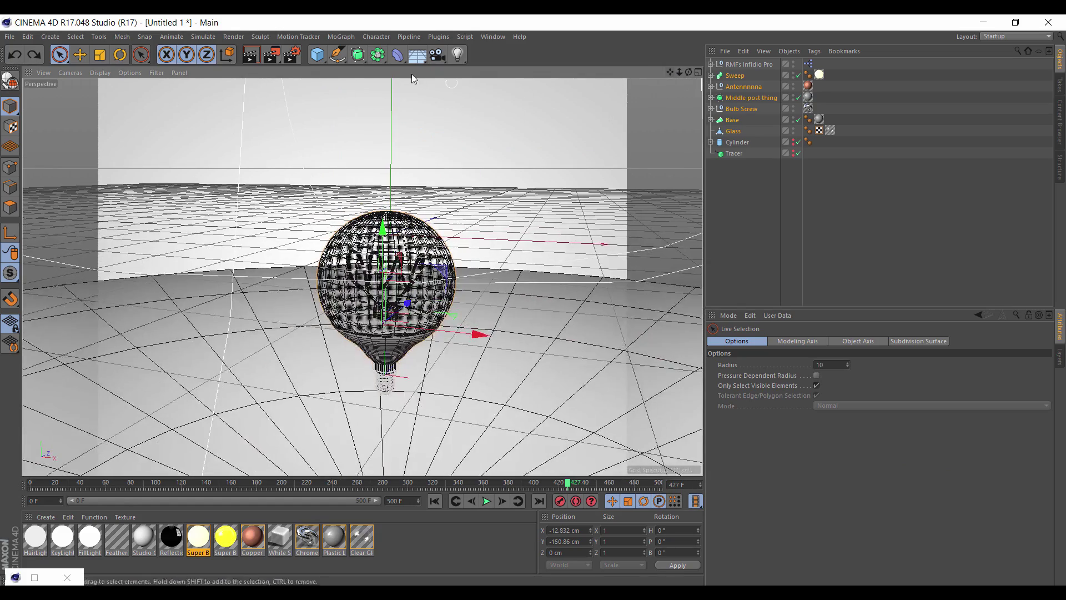
left_click(252, 55)
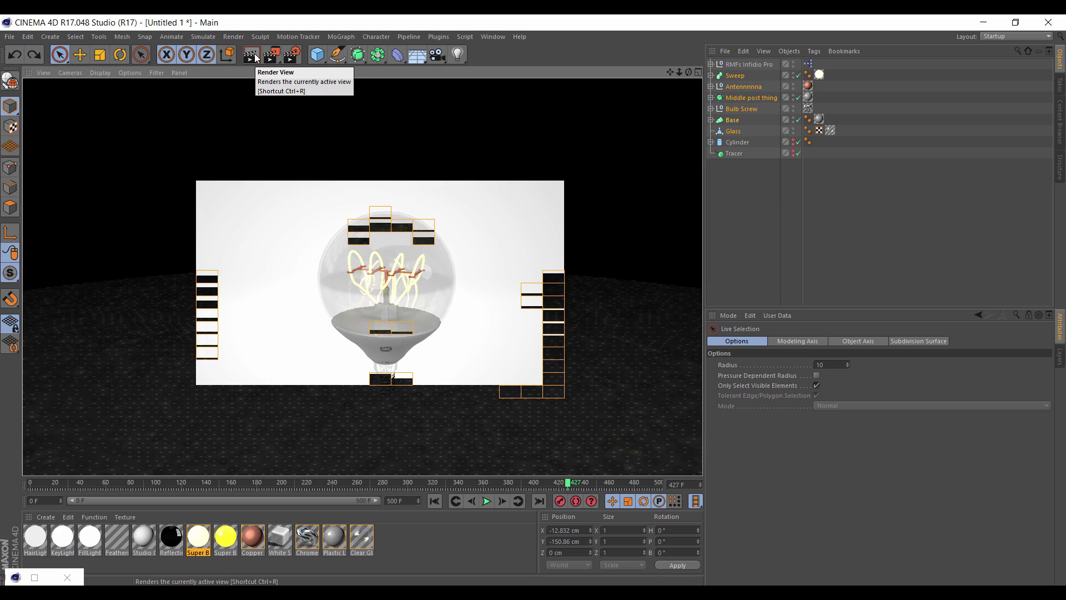
key("ctrl+z")
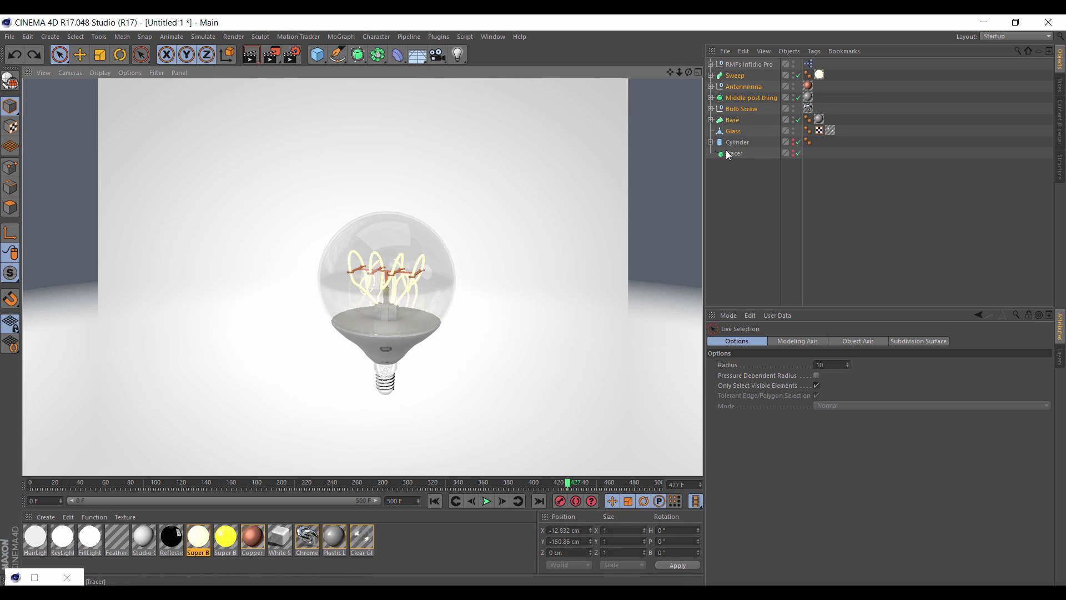
Darken the RMFs Infidio Pro Studio Colour gradient, with the first knot at 9% brightness and the last knot black.
left_click(753, 63)
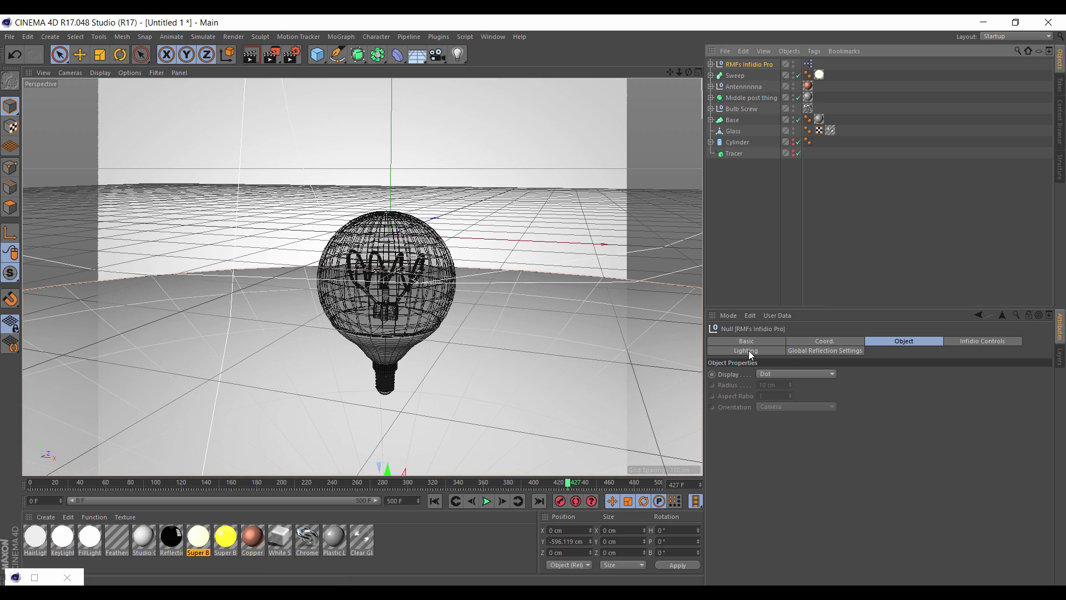
left_click(826, 351)
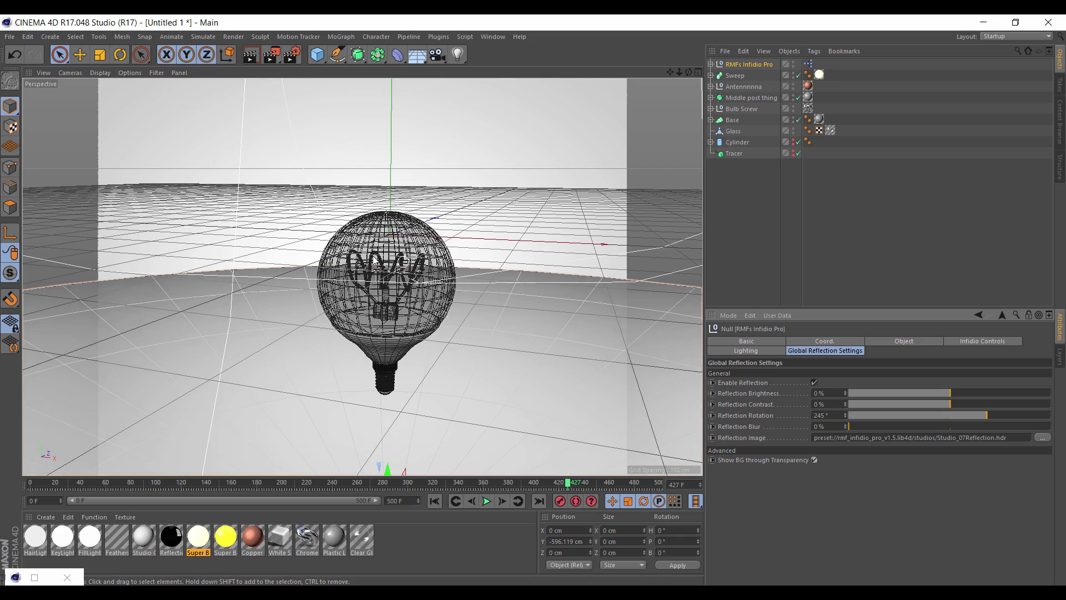
left_click_drag(688, 72, 755, 375)
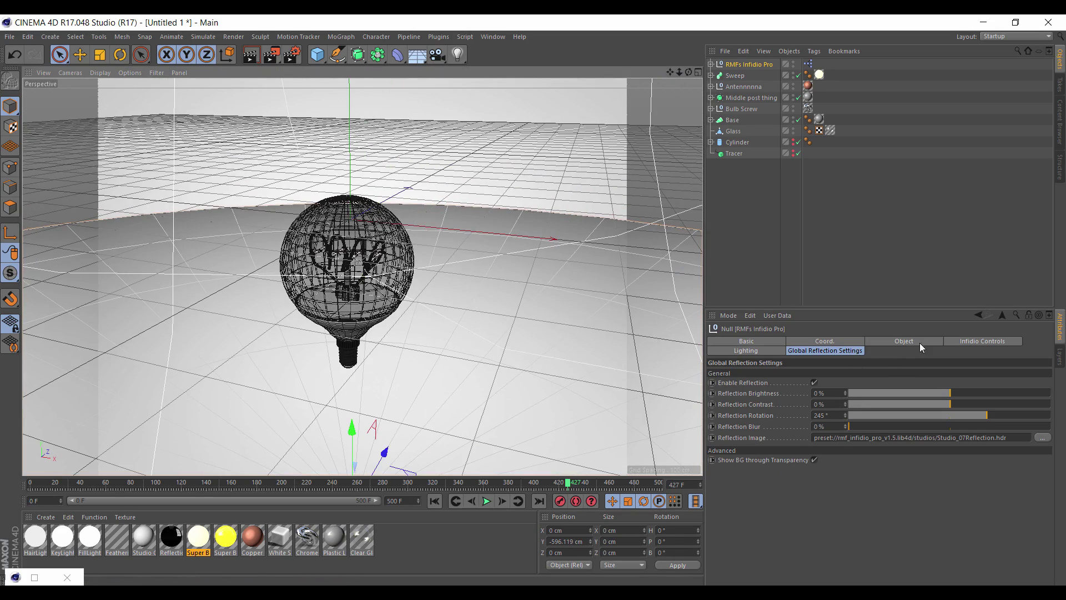
left_click(965, 342)
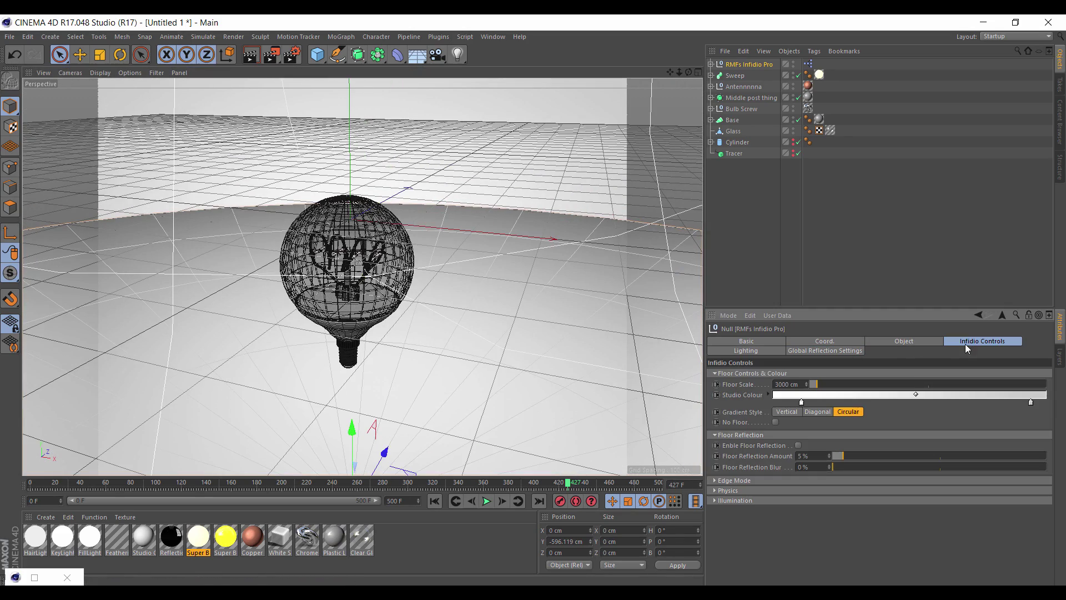
double_click(801, 403)
left_click(788, 430)
left_click(788, 444)
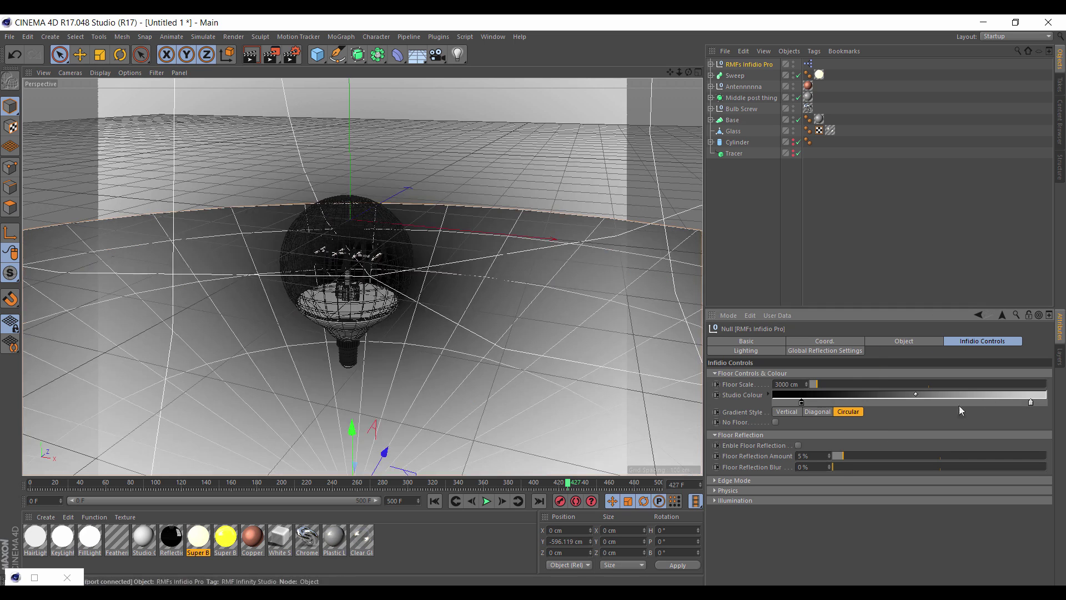
double_click(1030, 403)
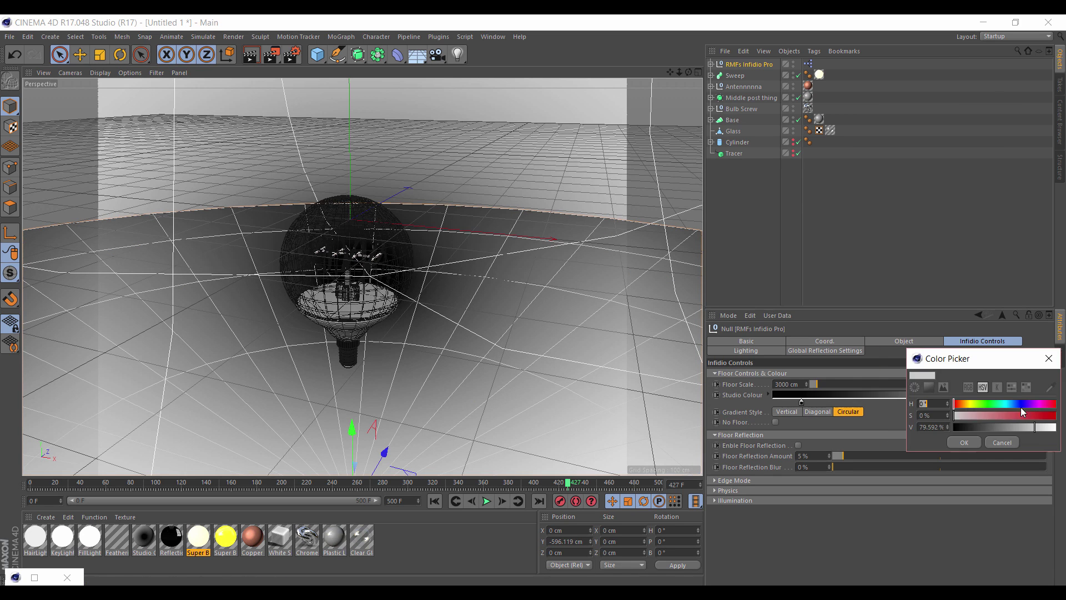
left_click(964, 442)
double_click(801, 402)
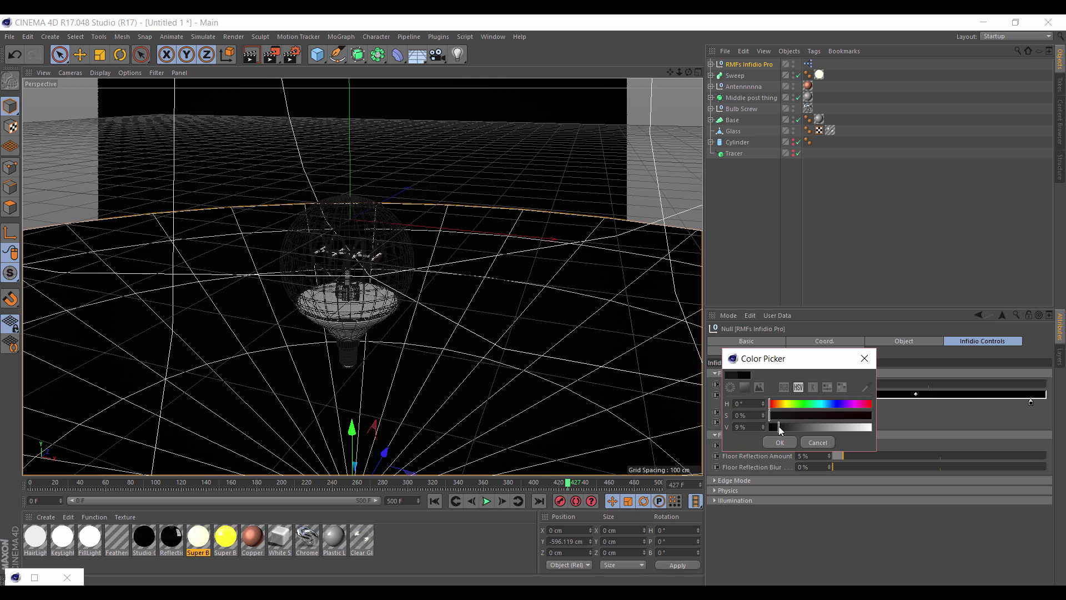
left_click(779, 442)
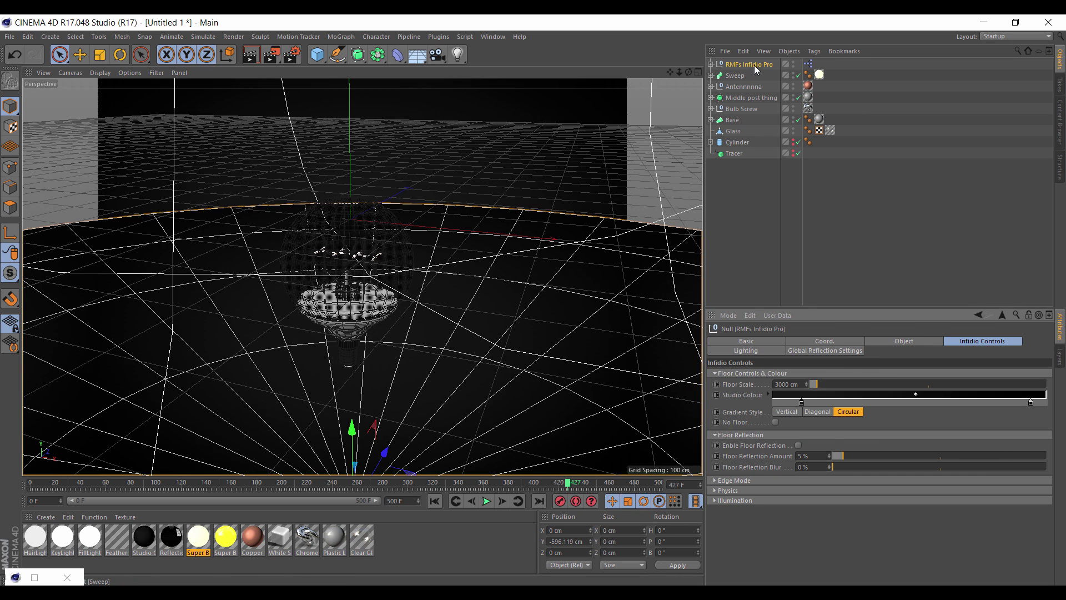
Group the six bulb parts from Sweep through Glass under a null and name it Bulb.
left_click(734, 76)
left_click(739, 134, "shift")
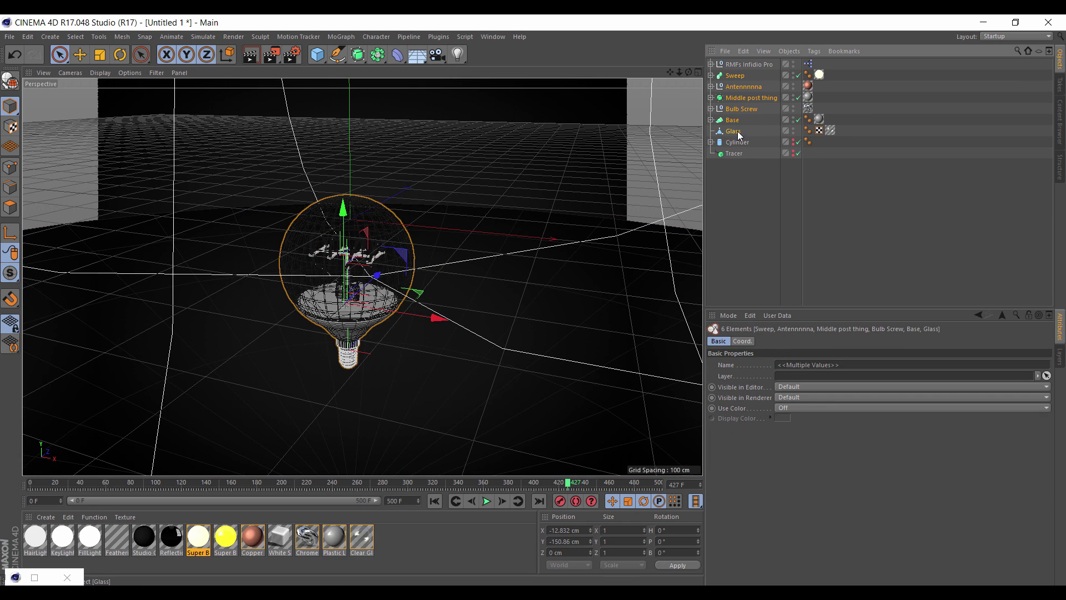
key("alt+g")
double_click(733, 75)
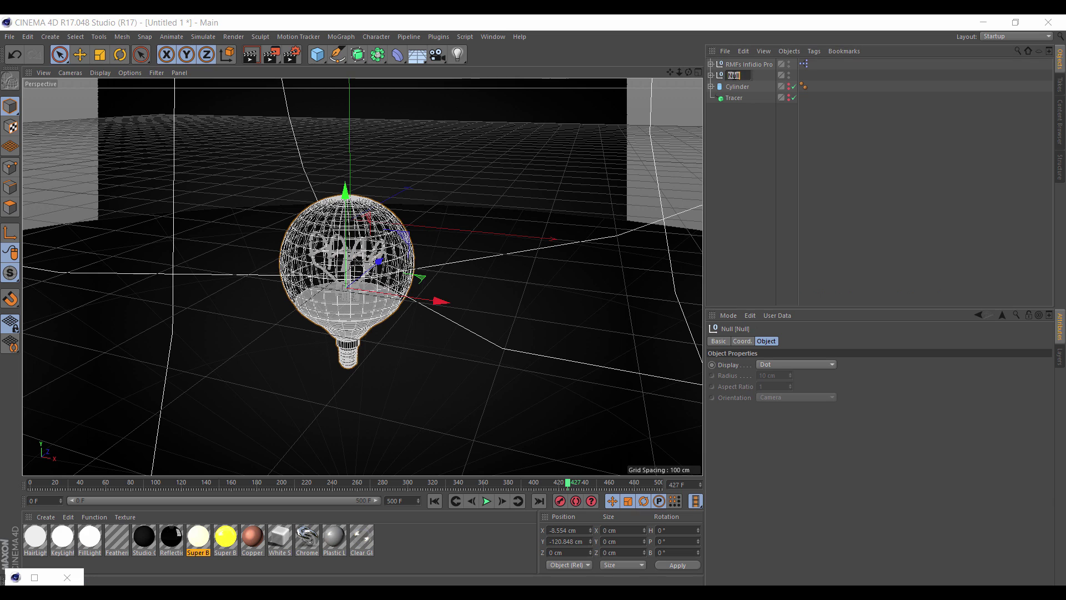
key("Return")
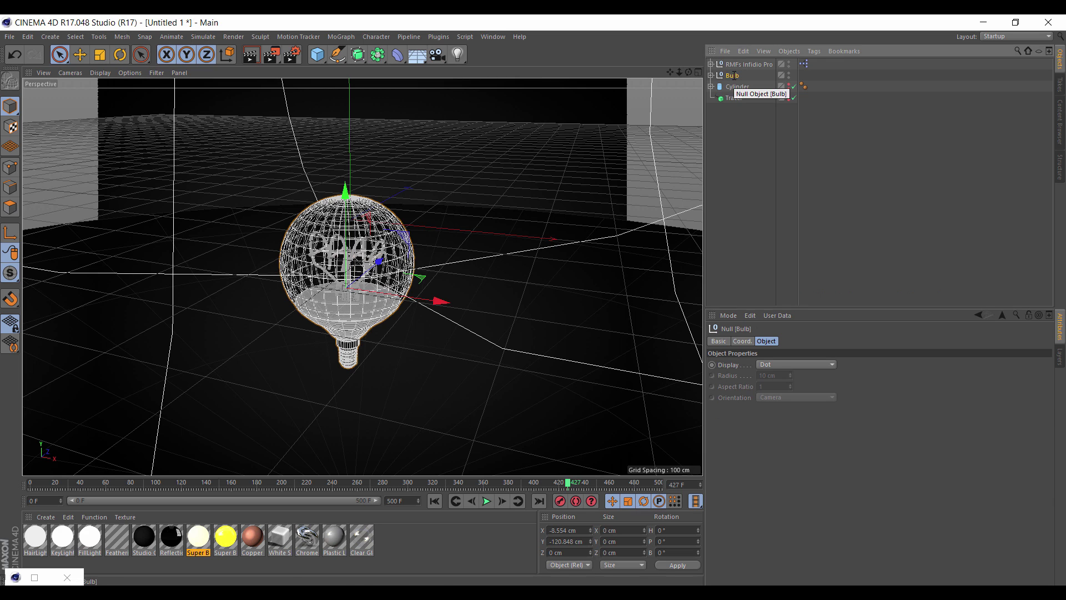
Rotate the Bulb group upside down to a bank angle of -180°.
key("r")
left_click_drag(285, 259, 300, 309)
left_click(325, 53)
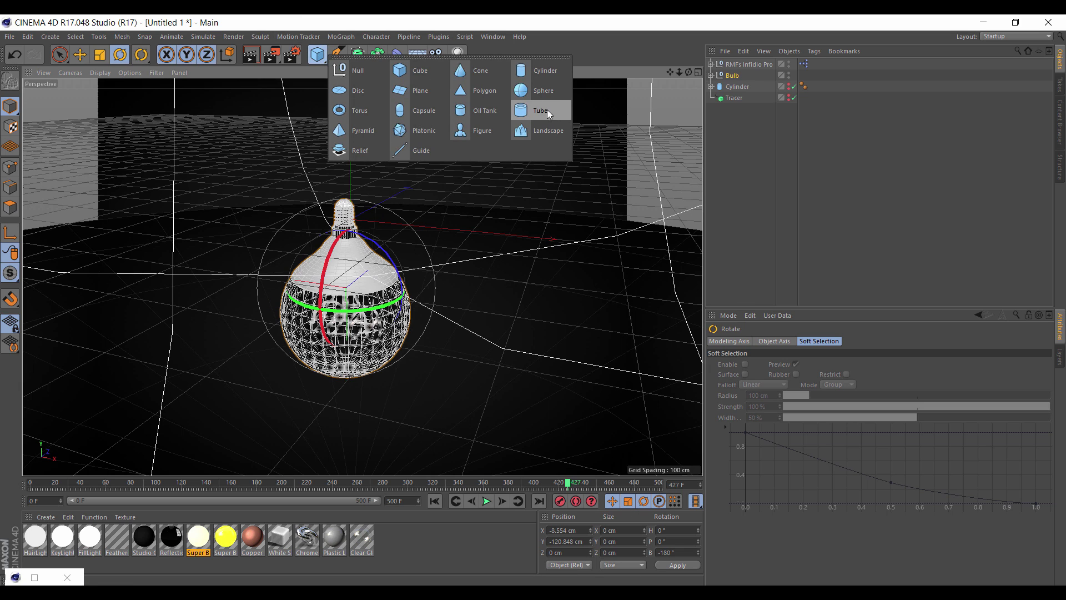
left_click(541, 72)
key("alt+g")
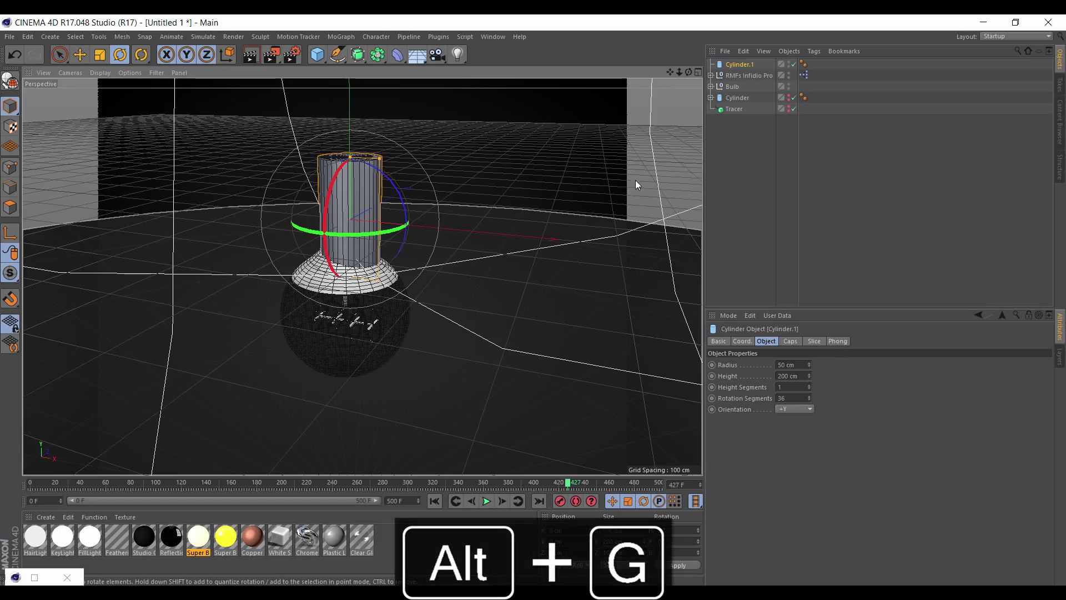
key("ctrl+z")
Add a cylinder at the Bulb group's position and orientation, then take it out of the hierarchy so it stands as a separate object.
left_click(734, 76)
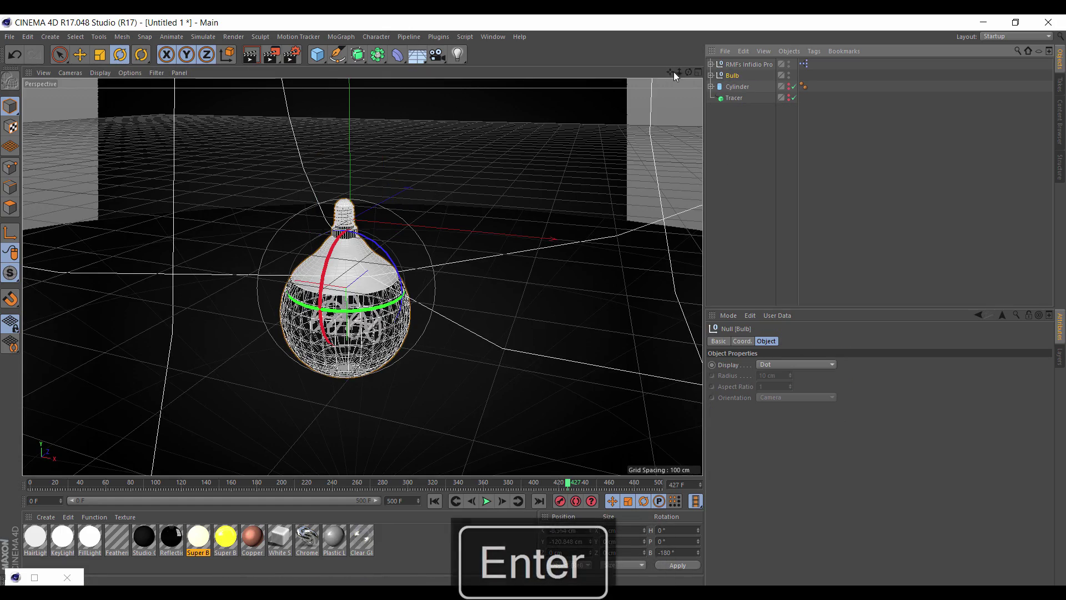
mouse_move(688, 73)
left_mouse_down()
mouse_move(679, 83)
mouse_move(716, 55)
mouse_move(699, 100)
mouse_move(688, 50)
mouse_move(705, 184)
mouse_move(688, 214)
mouse_move(694, 89)
mouse_move(707, 103)
mouse_move(675, 72)
left_mouse_up()
left_click_drag(321, 54, 538, 75, "alt")
left_click_drag(738, 86, 733, 94)
left_click(733, 74)
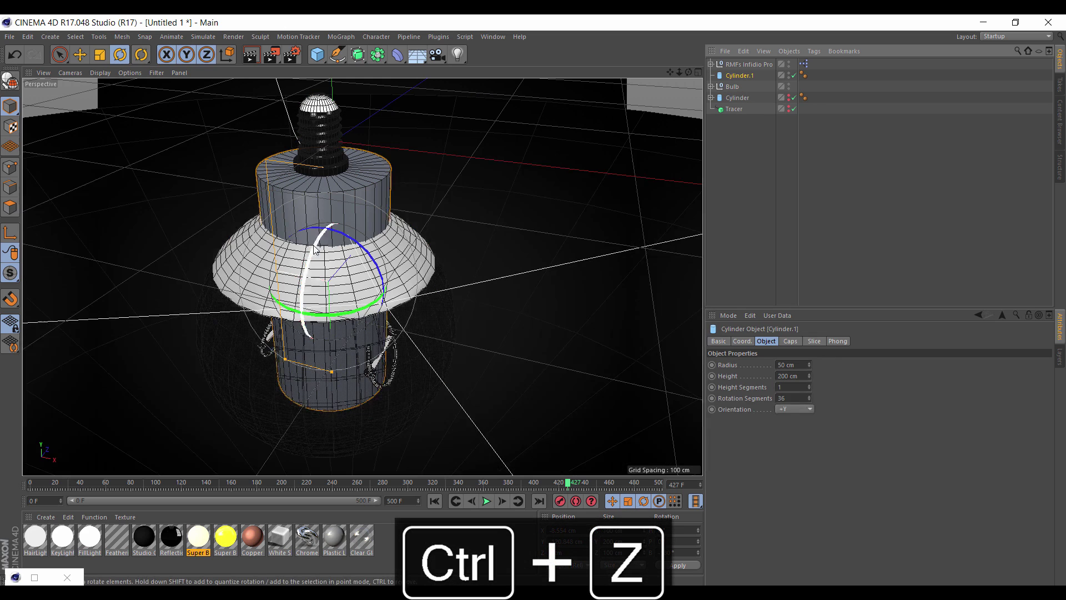
Raise the new cylinder along its vertical axis above the bulb's neck, to about Y 72.7 cm.
key("space")
left_click_drag(333, 368, 326, 221)
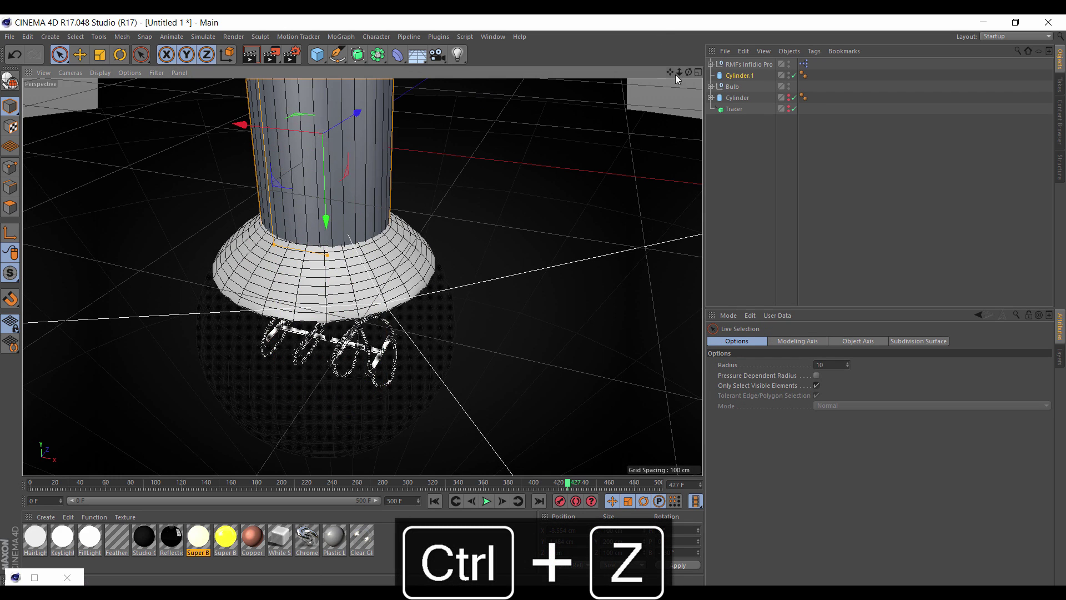
left_click_drag(677, 73, 644, 77)
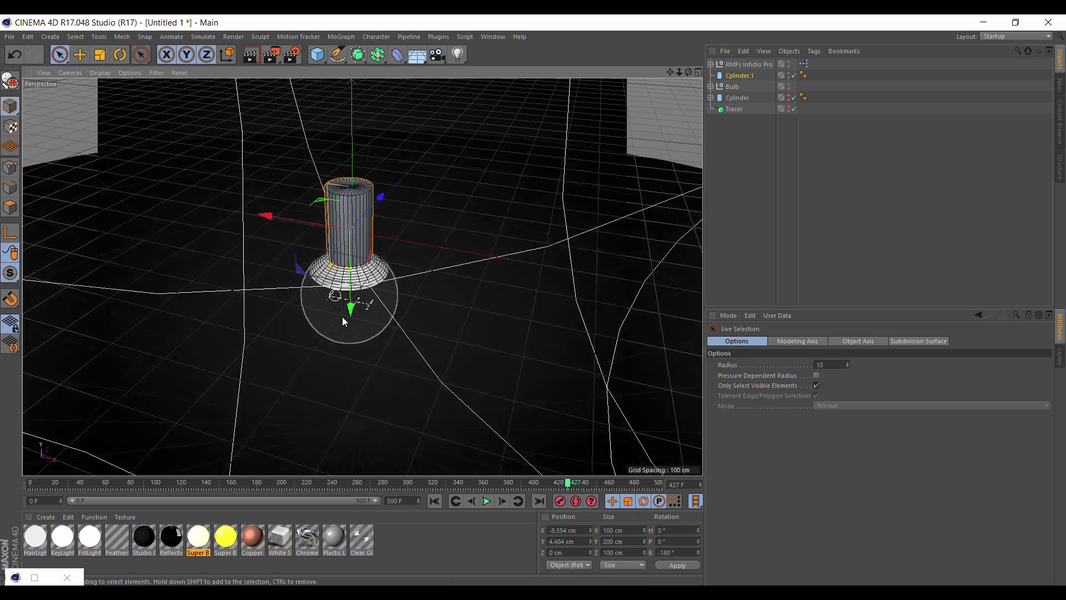
left_click_drag(342, 316, 358, 112)
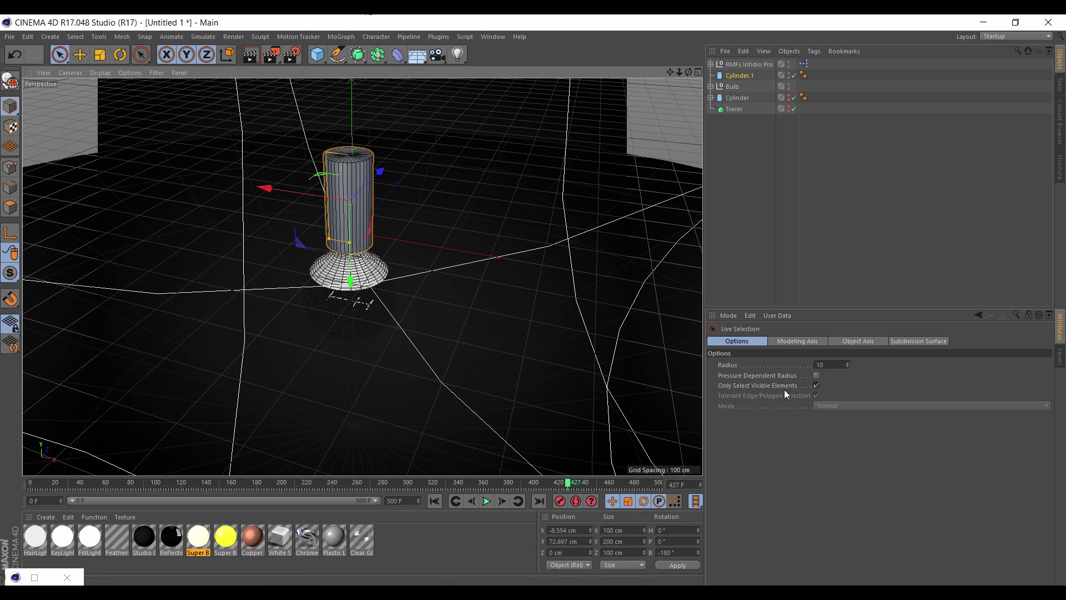
Enable filleted caps on the new cylinder and set the fillet segments to 8.
left_click(742, 76)
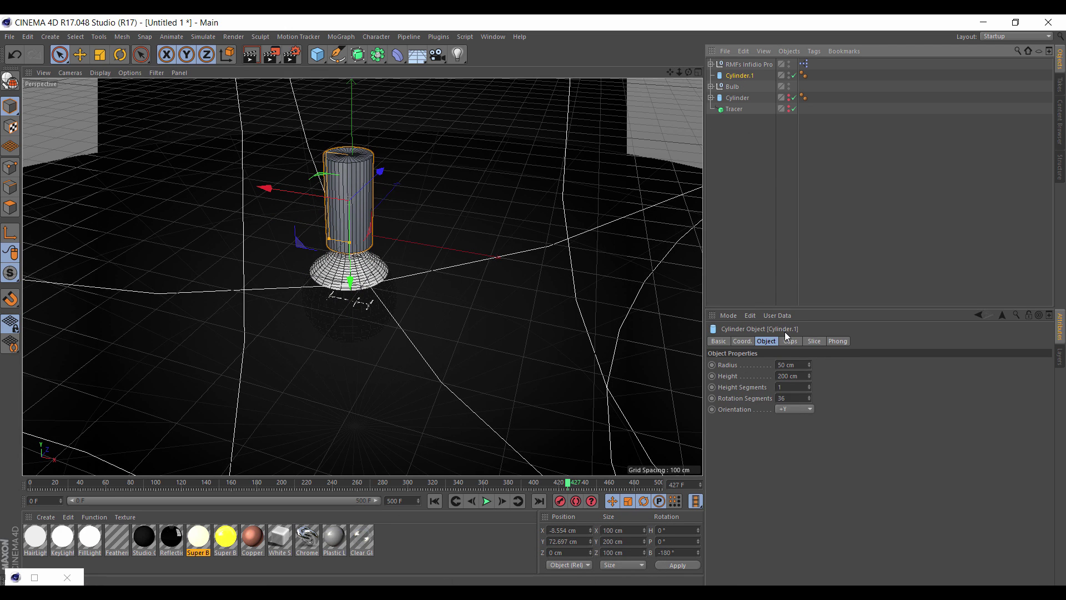
left_click(789, 341)
left_click(752, 389)
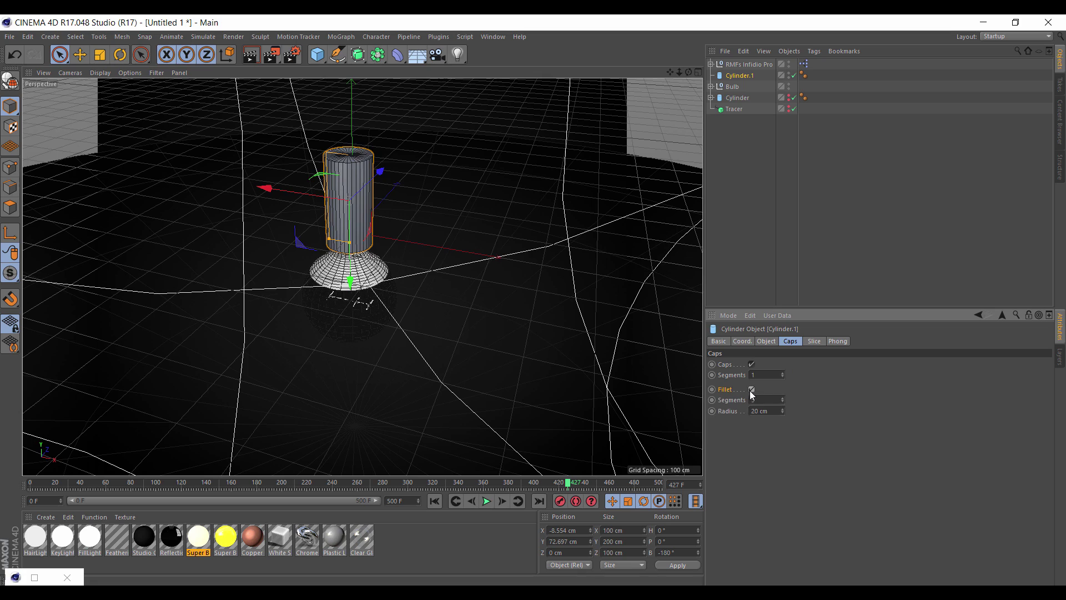
scroll(301, 264, "up", 3)
scroll(300, 264, "up", 3)
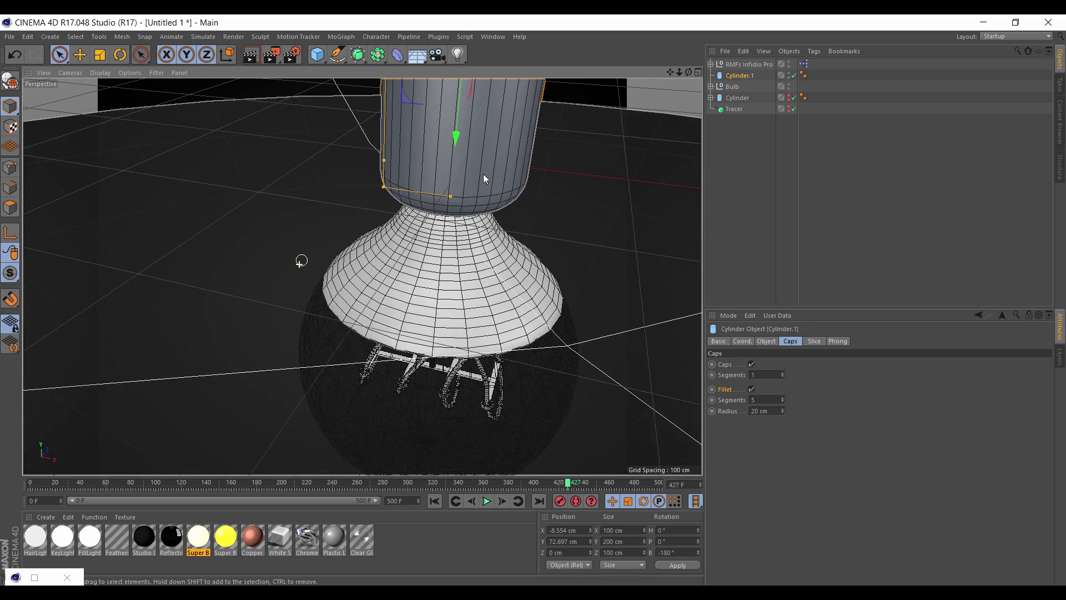
left_click_drag(688, 72, 685, 71)
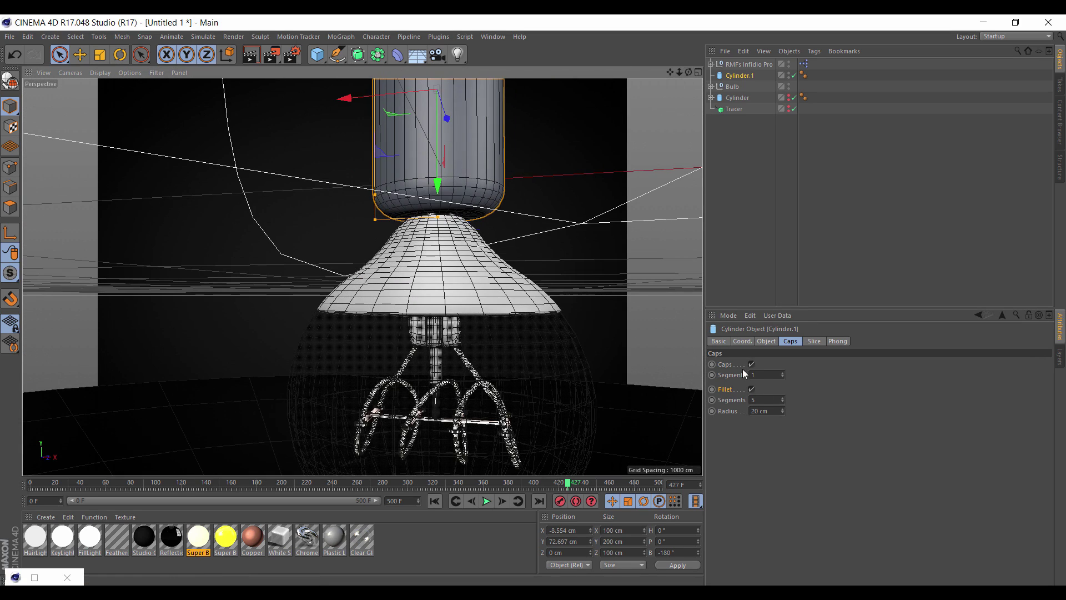
double_click(764, 399)
type("6")
Shrink the cylinder to 64 cm across and 109 cm high, and set its cap fillet radius to 8 cm.
left_click(769, 341)
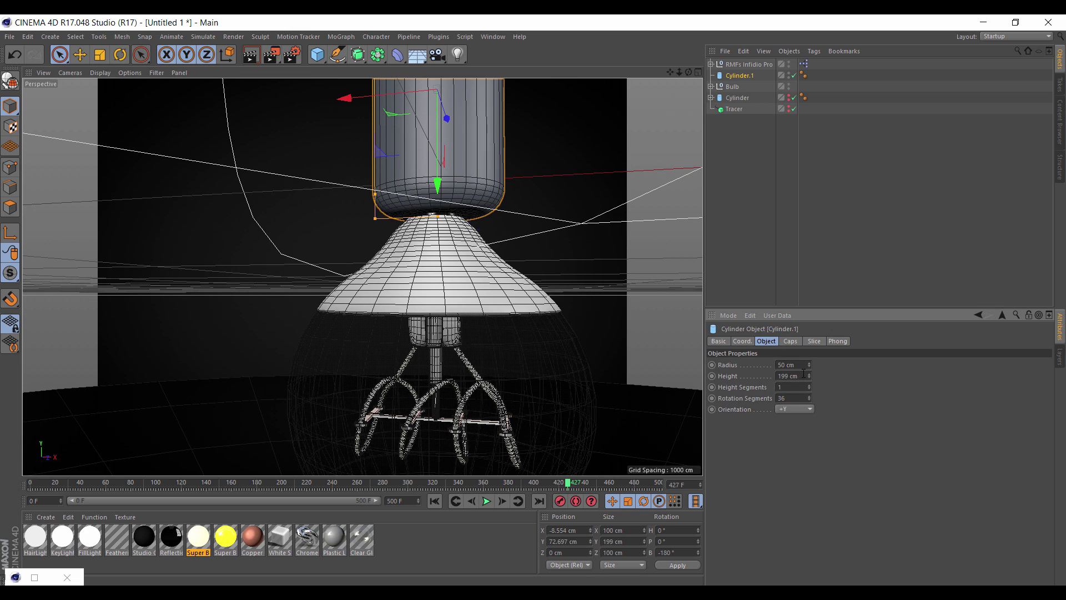
left_click_drag(808, 376, 808, 404)
left_click_drag(679, 72, 662, 73)
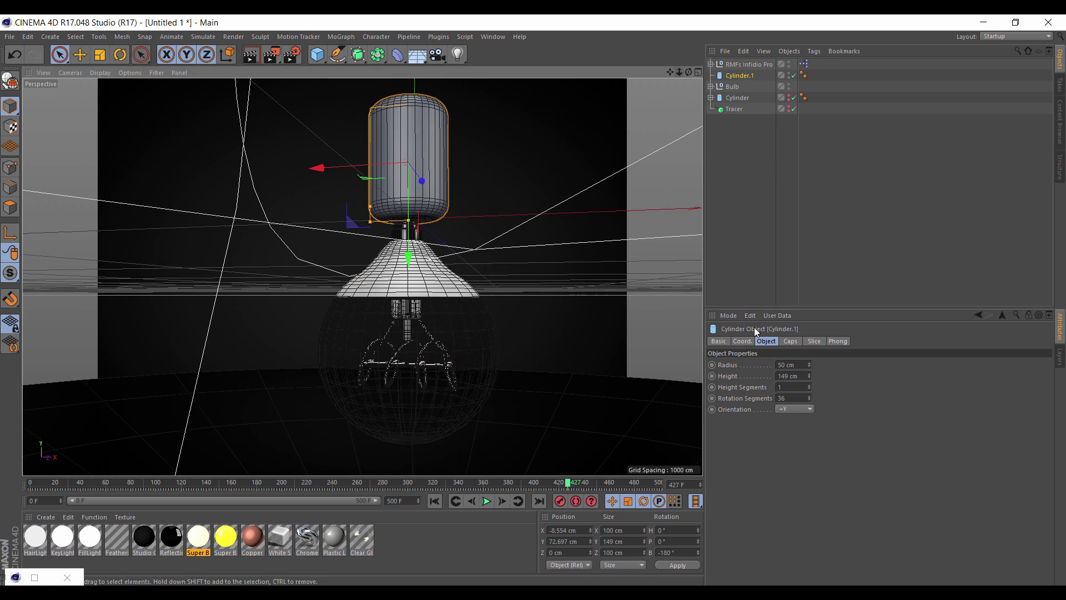
left_click_drag(808, 376, 778, 356)
left_click(790, 341)
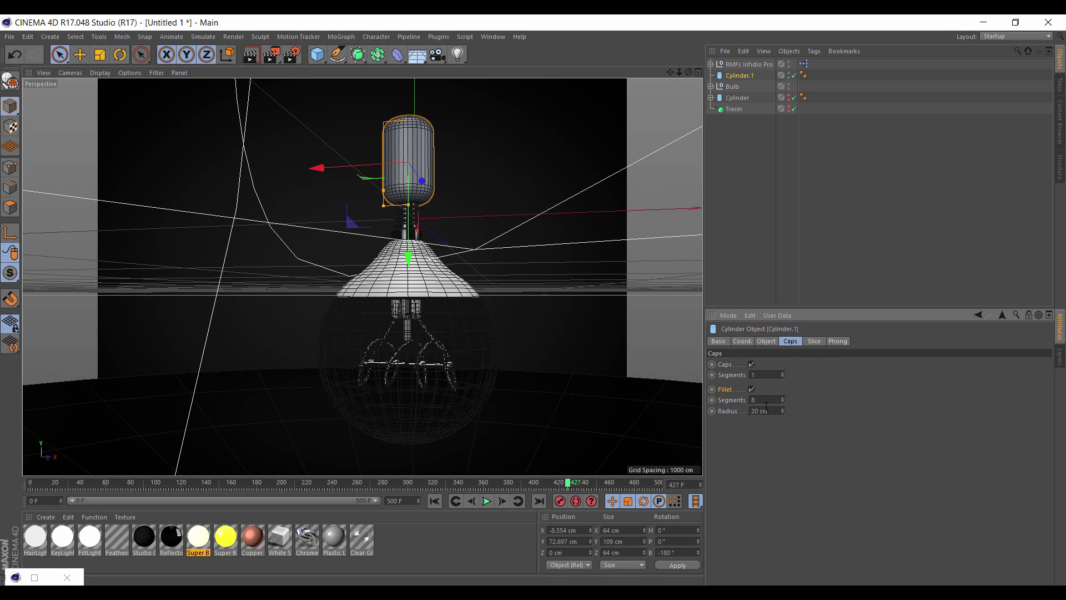
left_click_drag(782, 411, 781, 412)
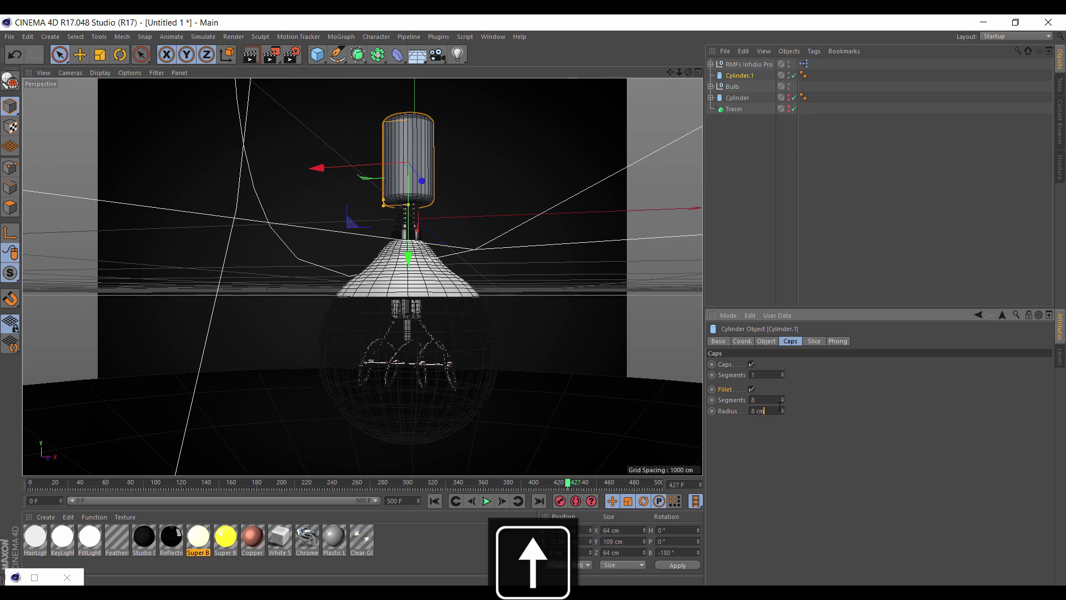
Make the cylinder editable and delete all the flat cap polygons on its underside, facing the bulb's screw thread.
left_click_drag(671, 71, 763, 71)
left_click_drag(666, 73, 571, 132)
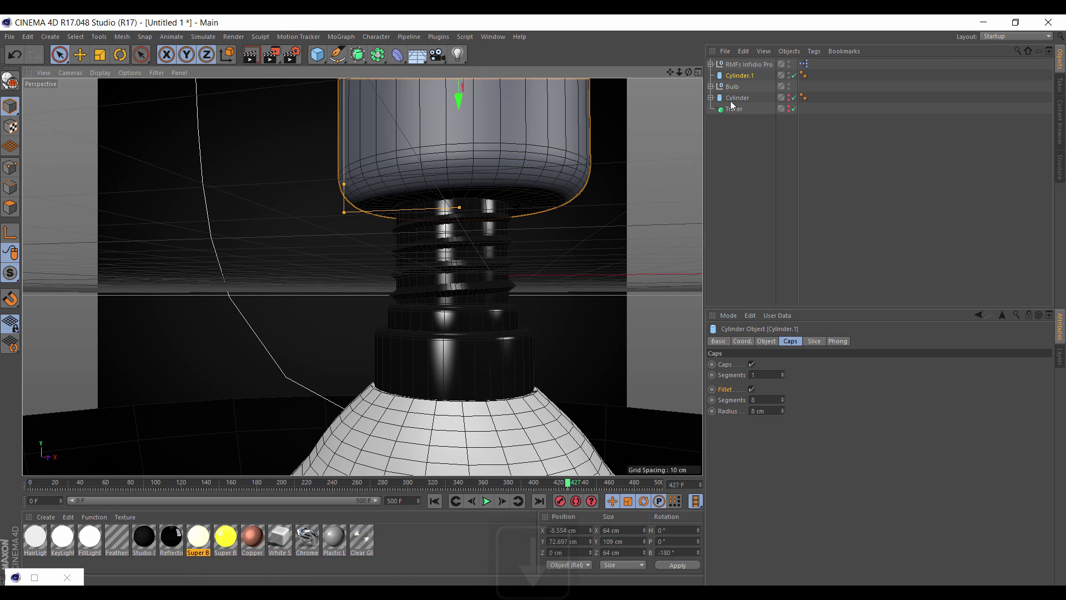
key("shift+Down")
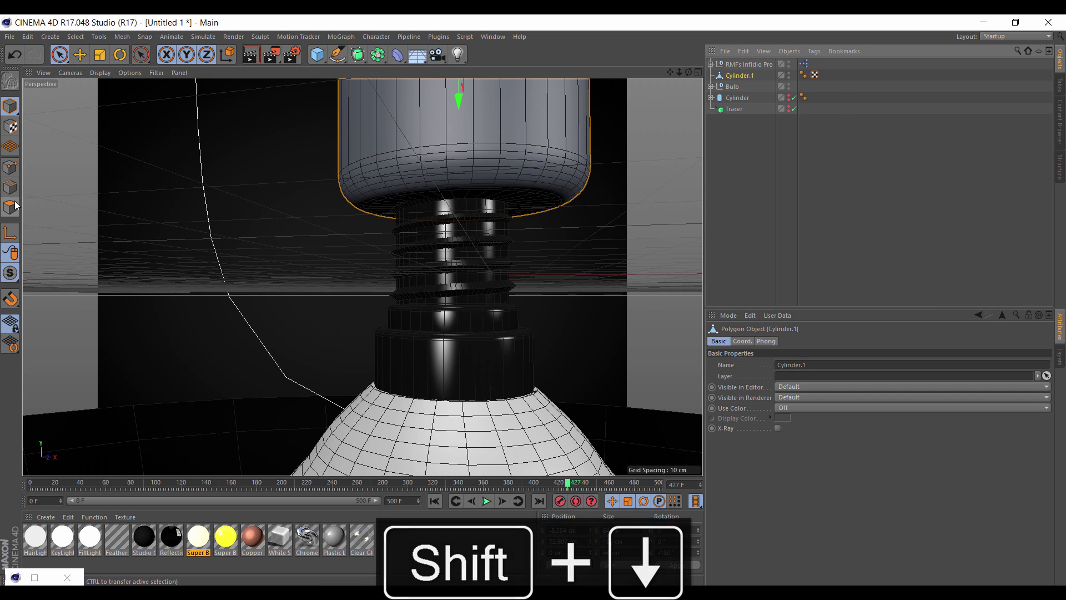
left_click(523, 212)
key("Down")
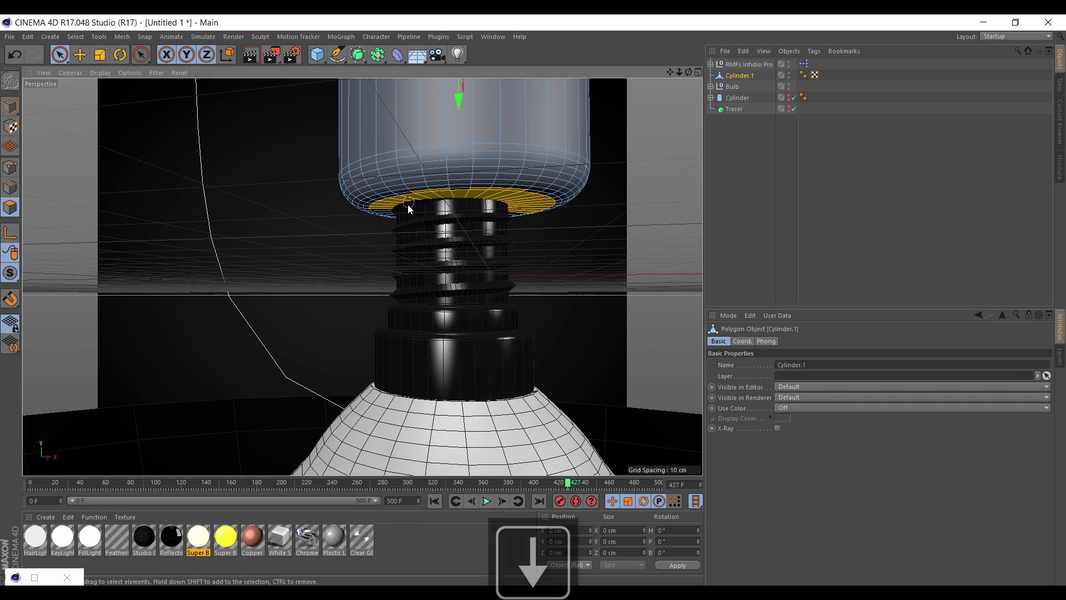
left_click_drag(688, 71, 662, 87)
mouse_move(541, 280)
left_mouse_down()
mouse_move(525, 266)
mouse_move(431, 285)
left_mouse_up()
mouse_move(434, 332)
left_mouse_down()
mouse_move(533, 325)
mouse_move(521, 278)
left_mouse_up()
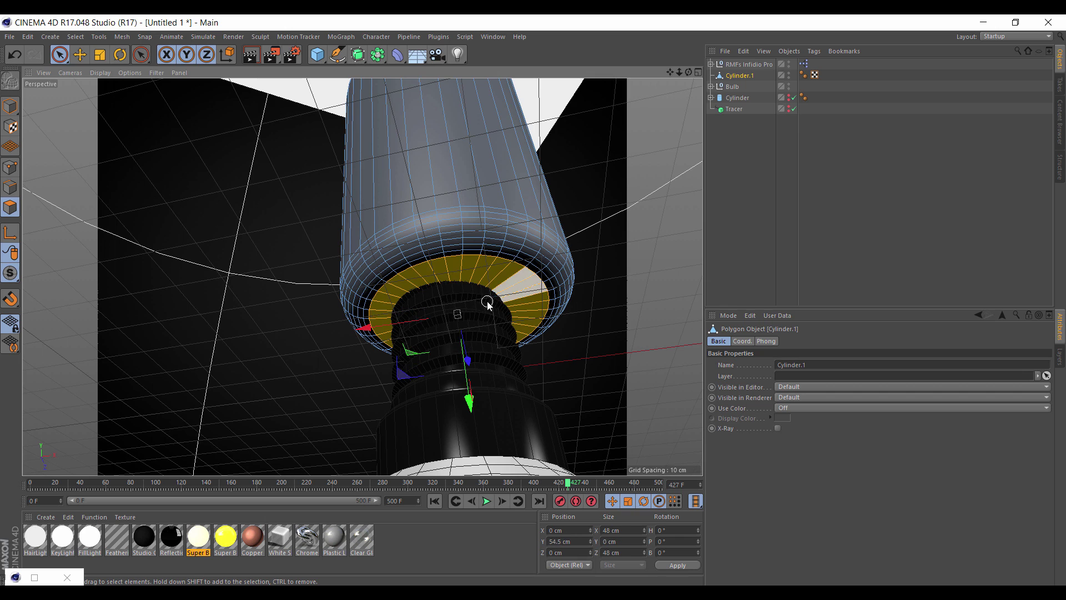
key("Delete")
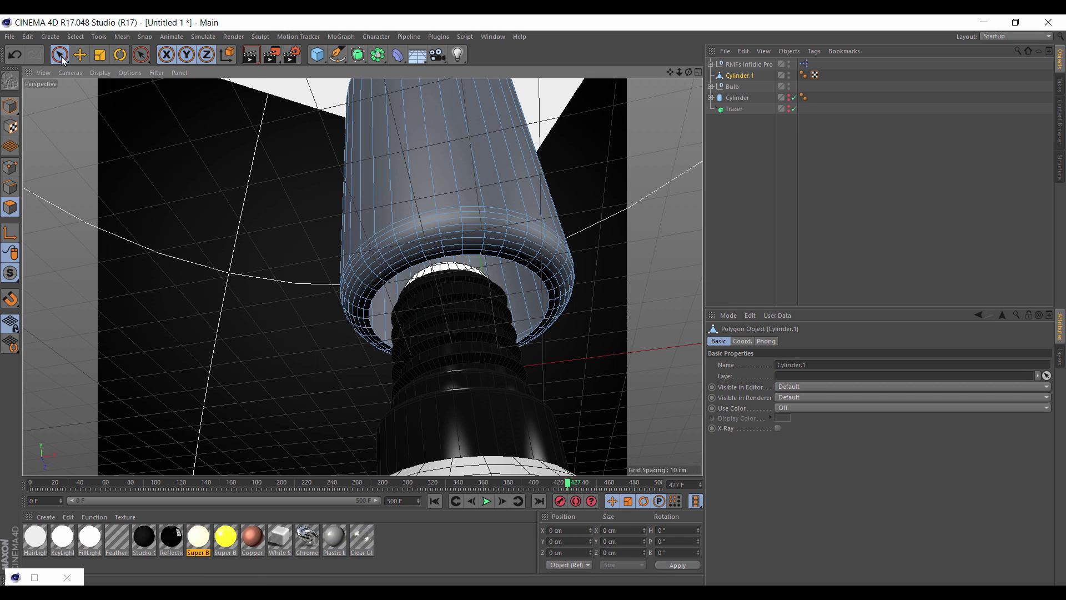
Lower the opened cylinder over the bulb's screw thread to about Y 30.5 cm and centre it sideways at about X -10.7 cm.
left_click(60, 54)
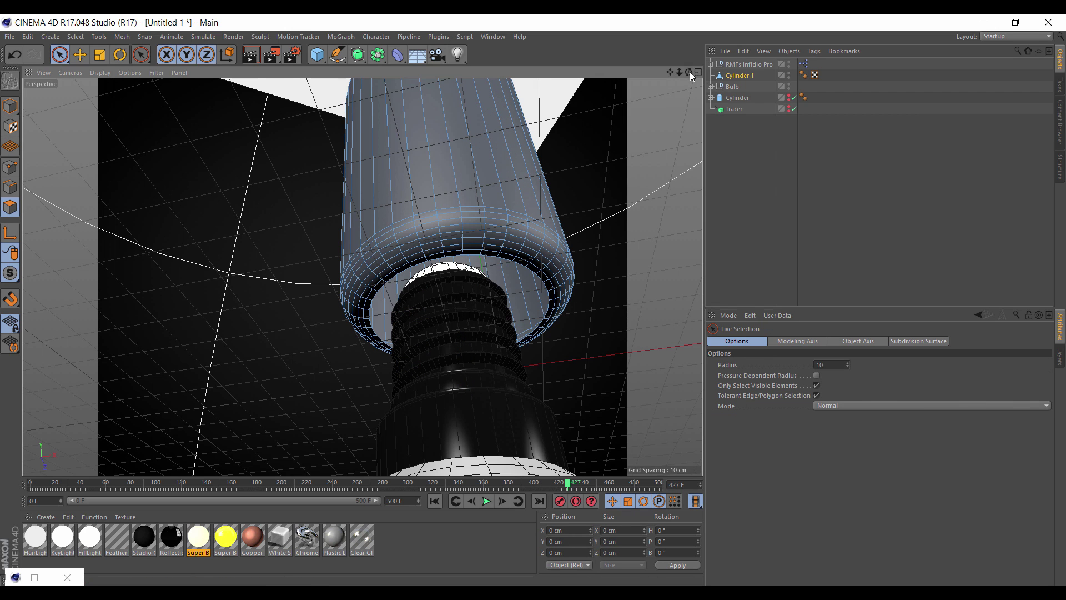
left_click_drag(690, 71, 683, 106)
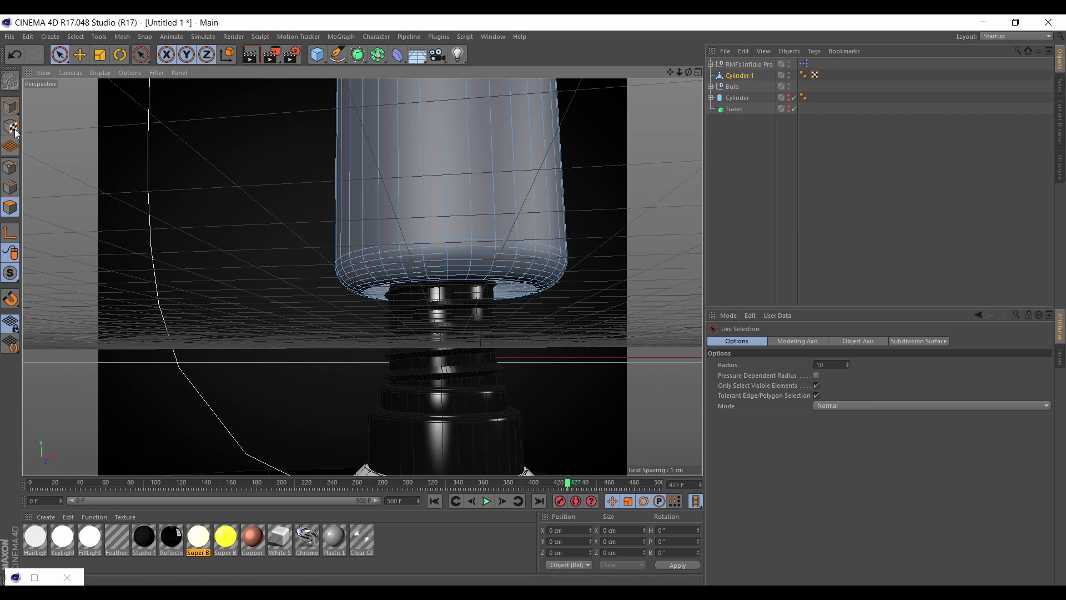
left_click(11, 110)
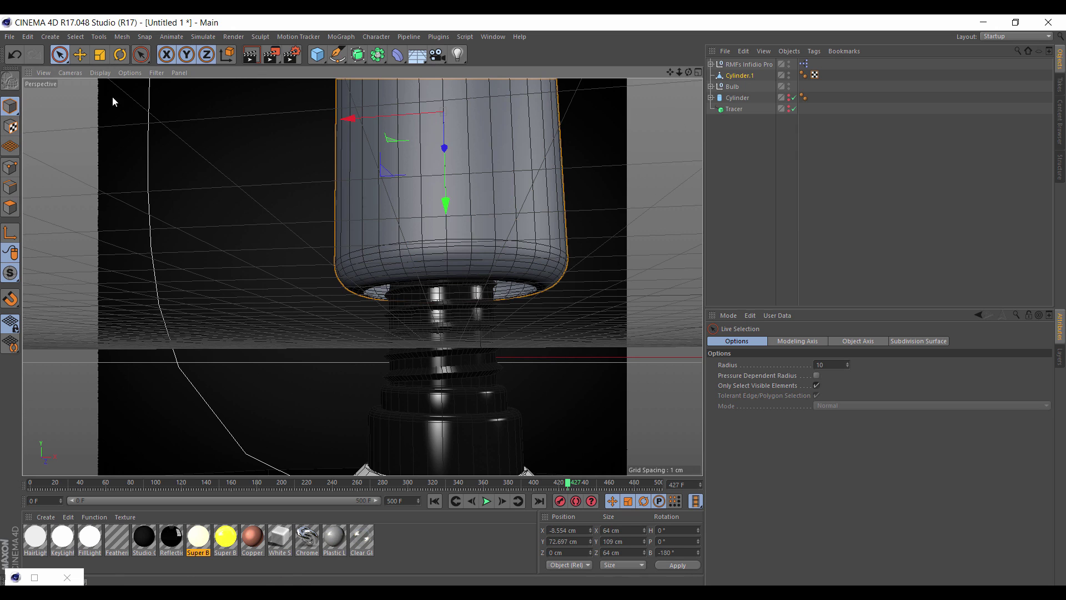
left_click_drag(448, 189, 458, 339)
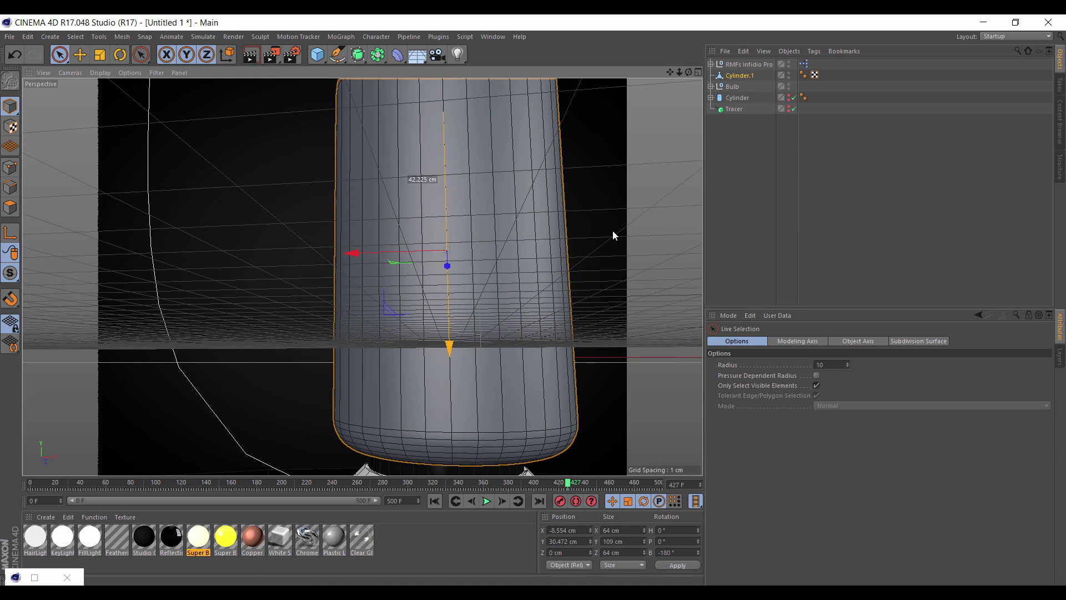
left_click_drag(688, 71, 681, 30)
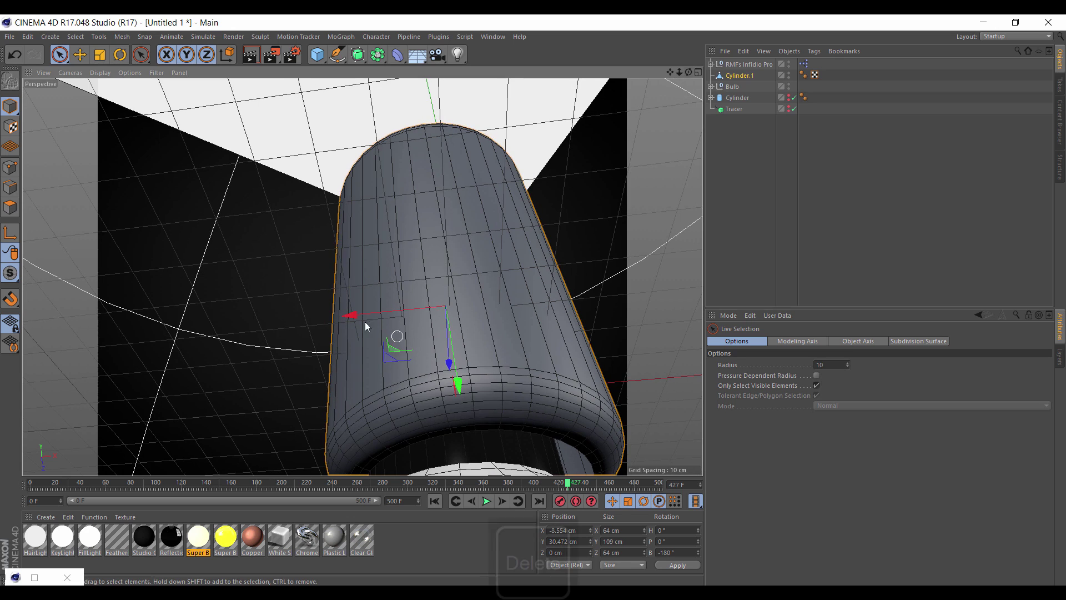
left_click_drag(363, 311, 354, 313)
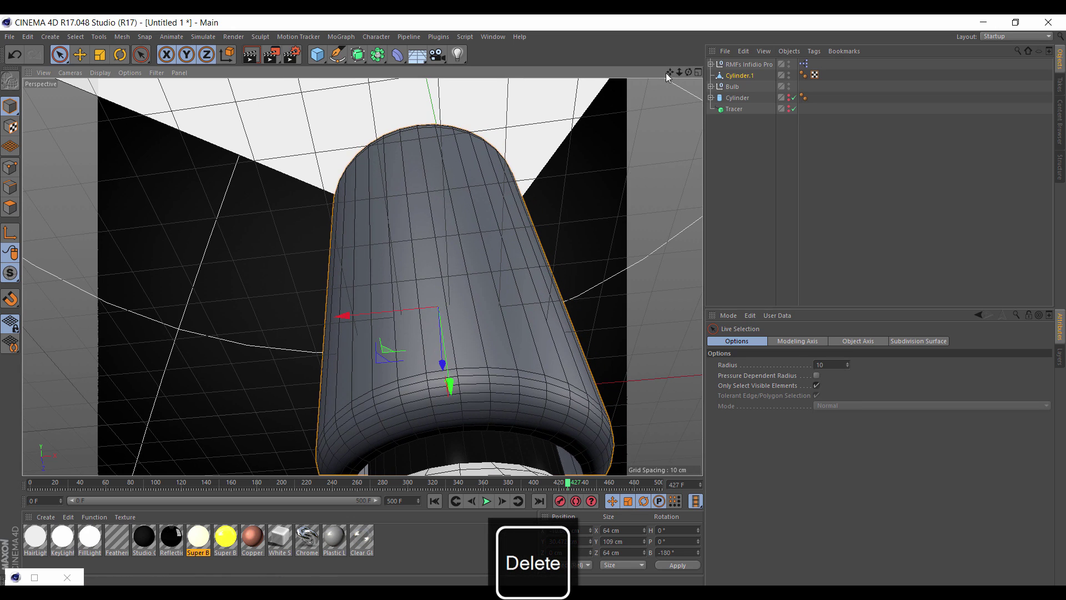
Scale the cylinder to about 47.3 cm across and 50.3 cm high, and fit it over the screw thread at about Y 12.9 cm.
left_click_drag(670, 73, 526, 196)
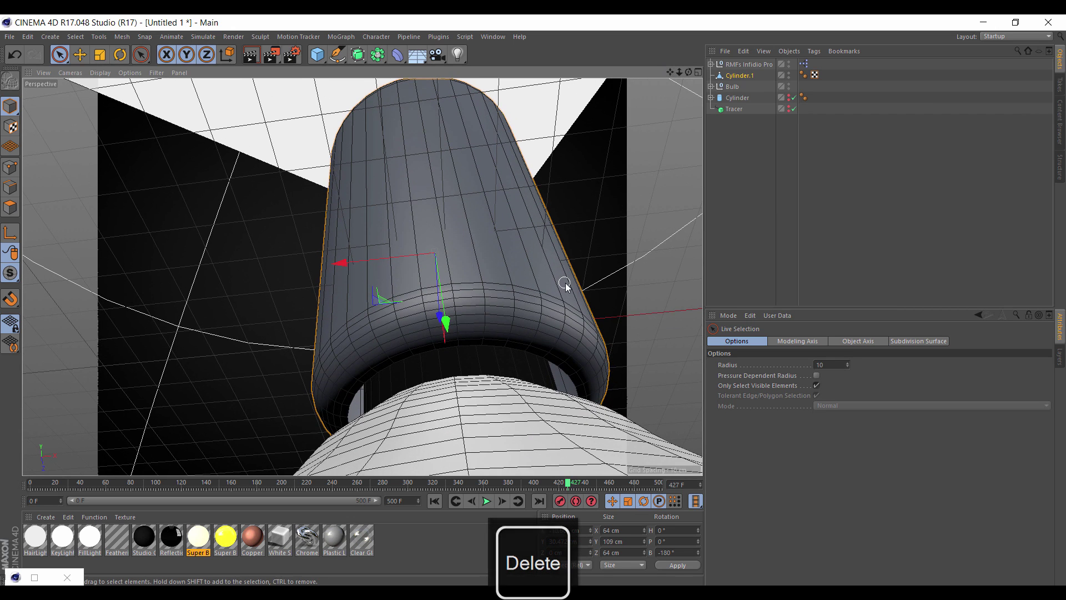
key("t")
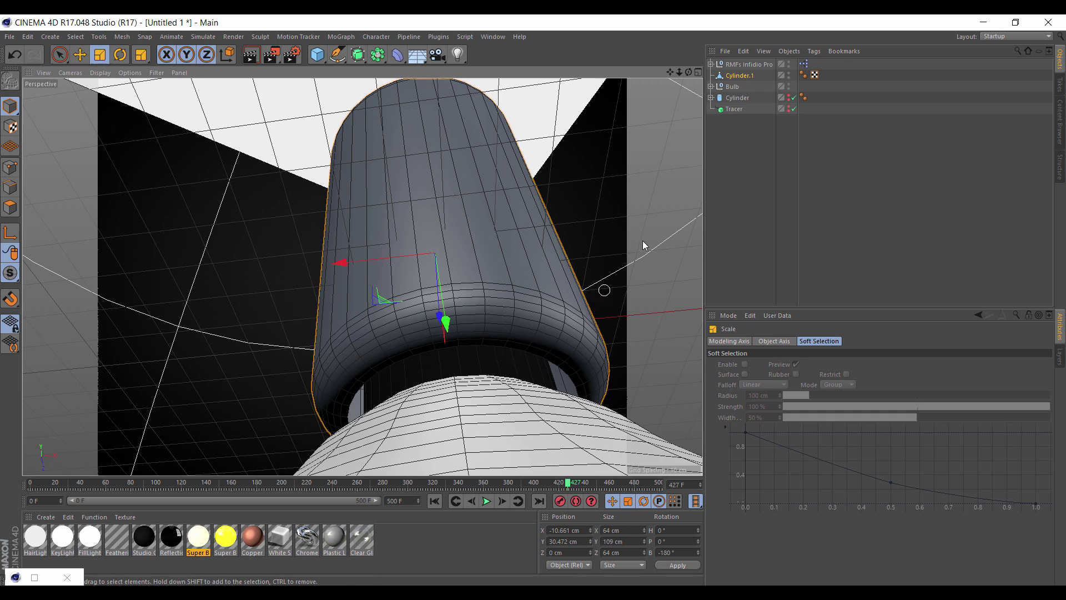
left_click_drag(642, 242, 574, 291)
left_click_drag(688, 72, 397, 357)
key("space")
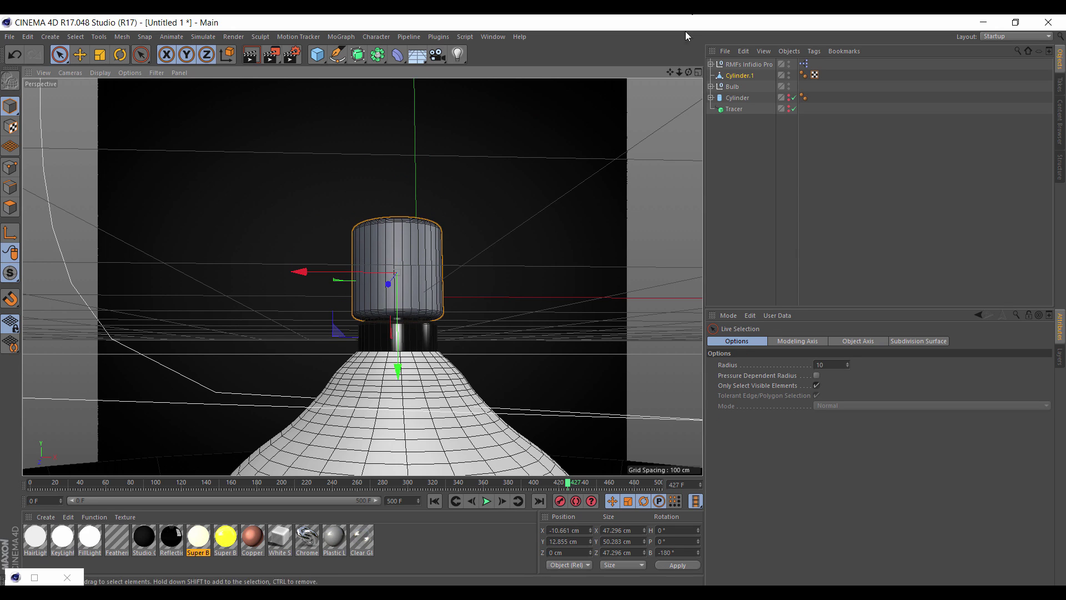
Add a second cylinder at the socket's position as a separate object and flatten it to a disc about 2.8 cm high.
left_click_drag(680, 72, 668, 119)
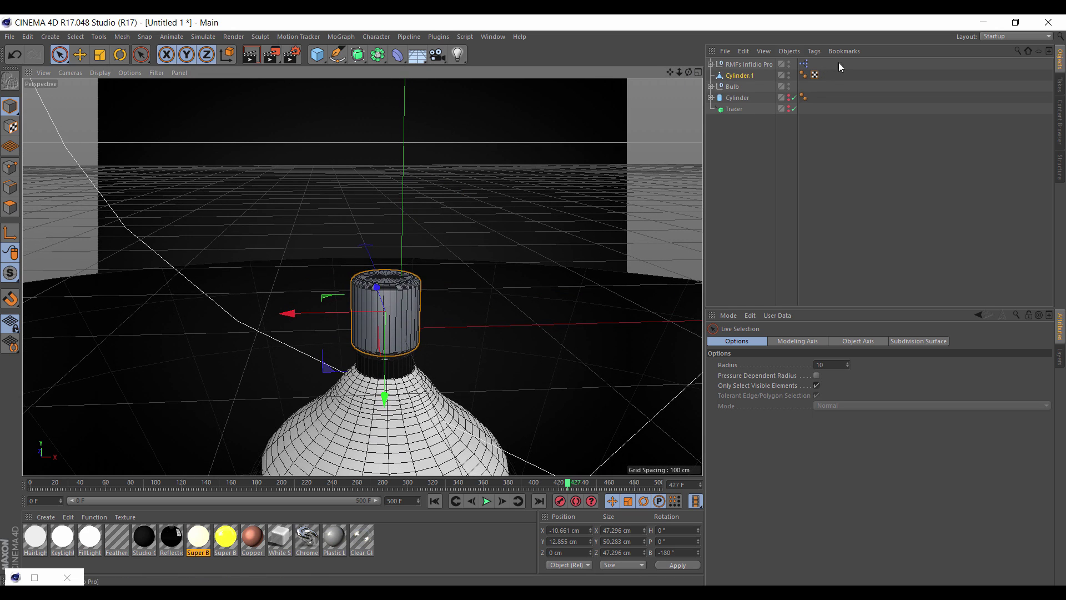
left_click(316, 56)
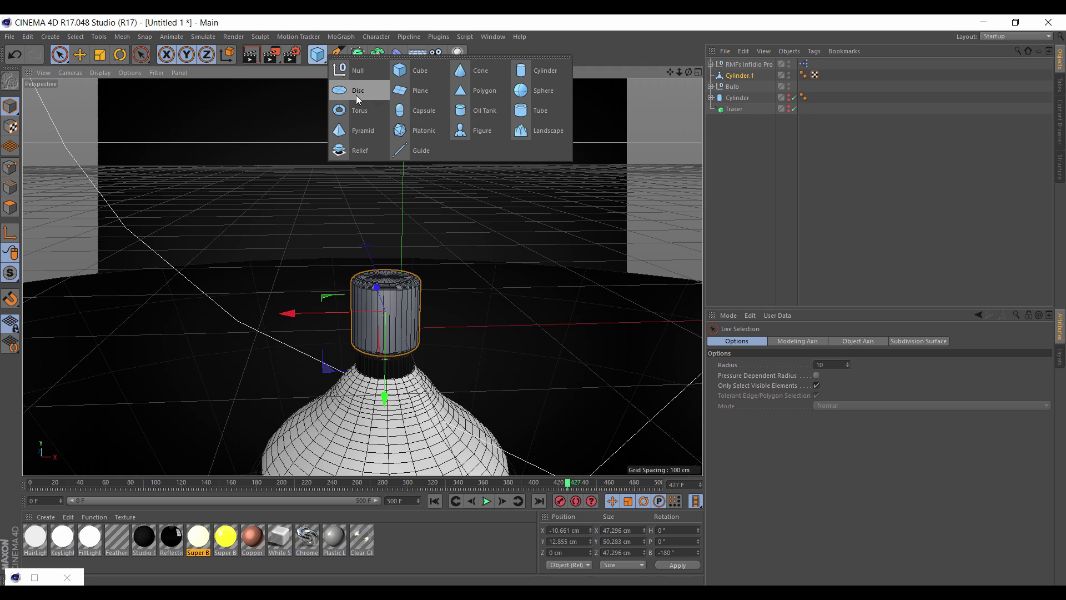
left_click(548, 72, "alt")
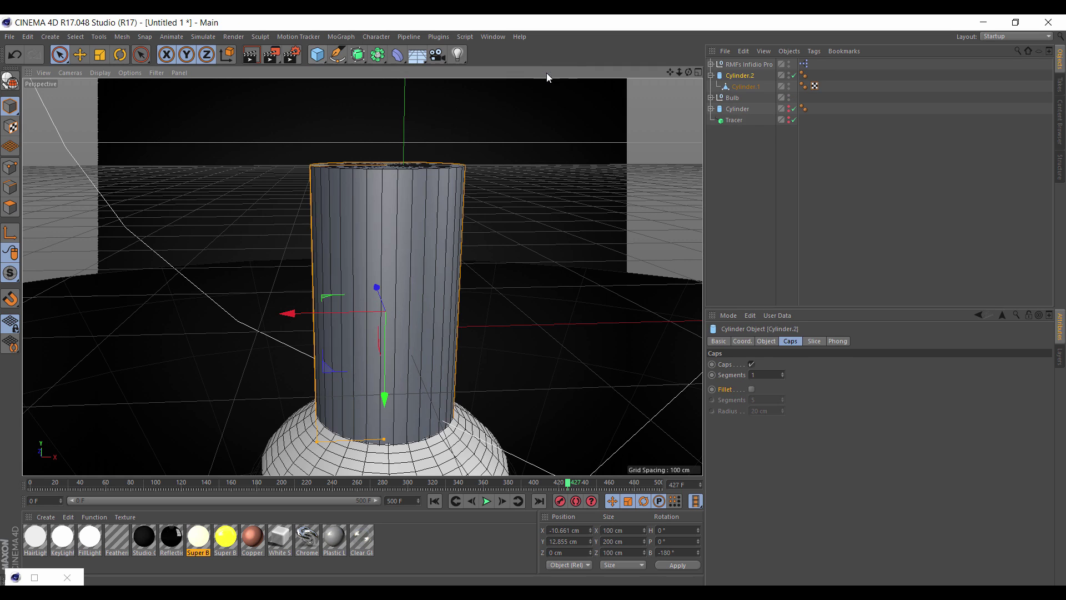
left_click_drag(738, 69, 739, 70)
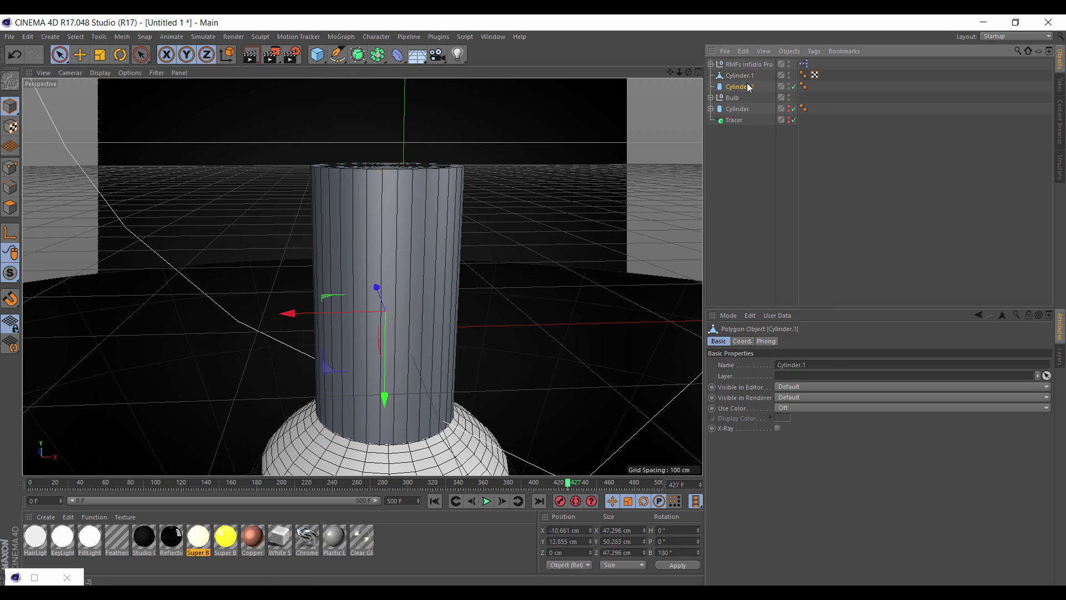
left_click(747, 85)
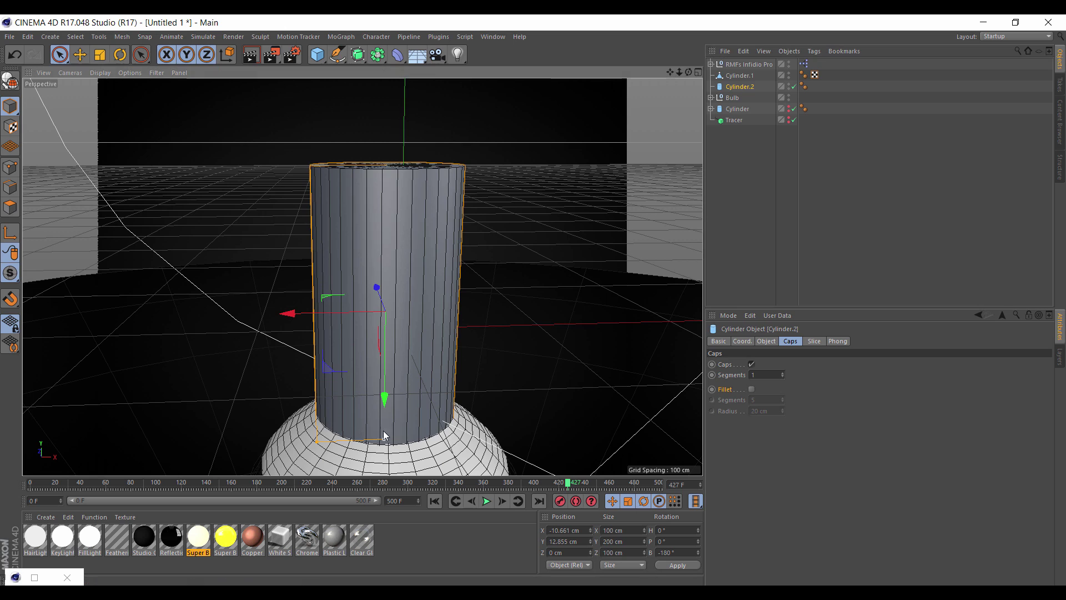
left_click_drag(384, 439, 388, 316)
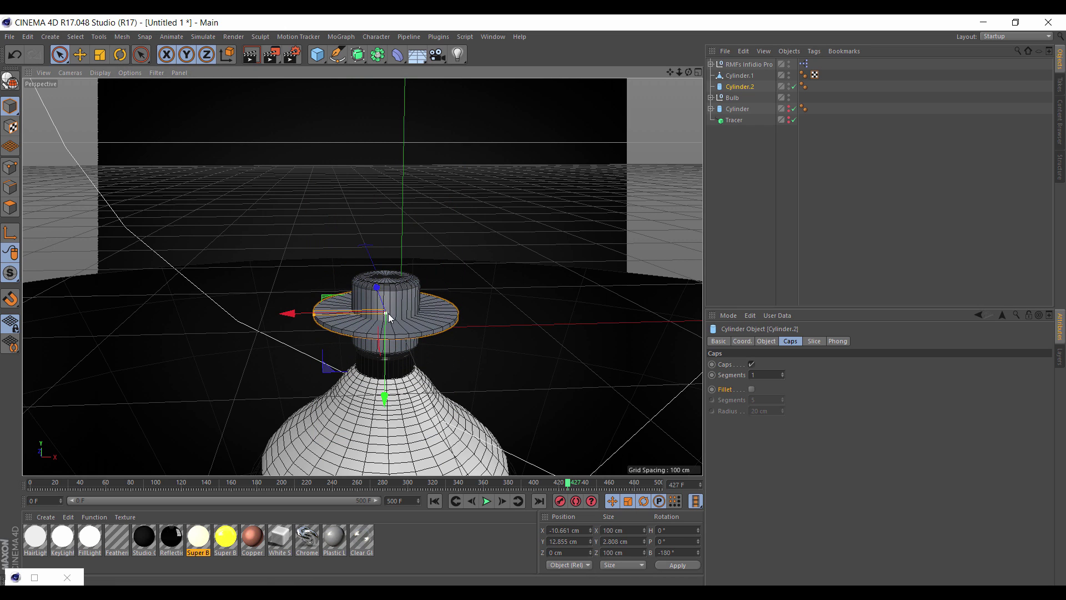
Narrow the disc to about 53 cm across and raise it to about Y 24.3 cm as a rim around the socket.
left_click_drag(314, 312, 348, 316)
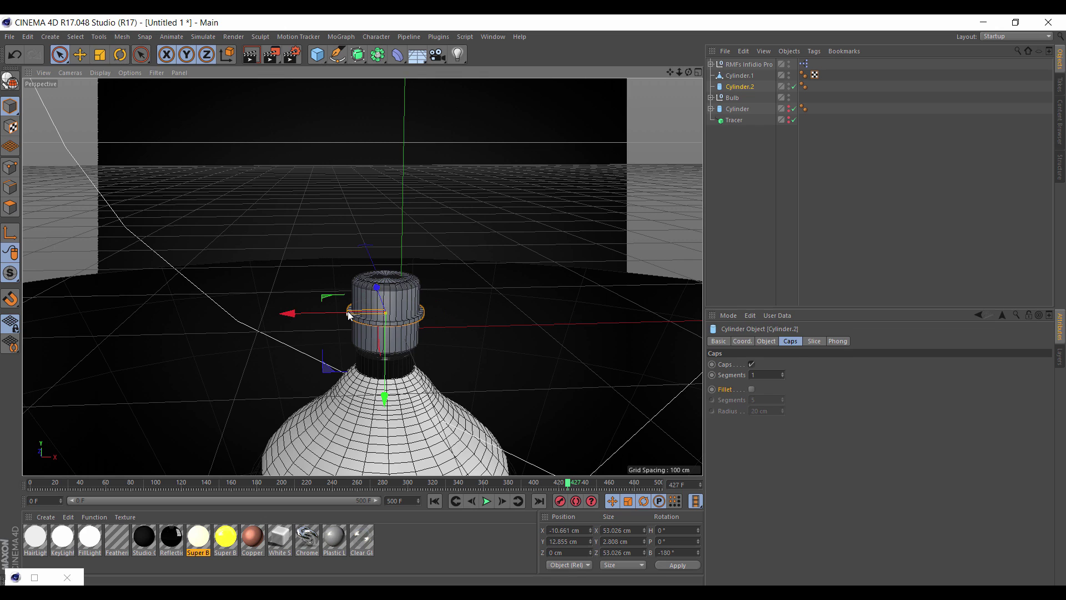
key("space")
key("space")
left_click_drag(384, 397, 387, 383)
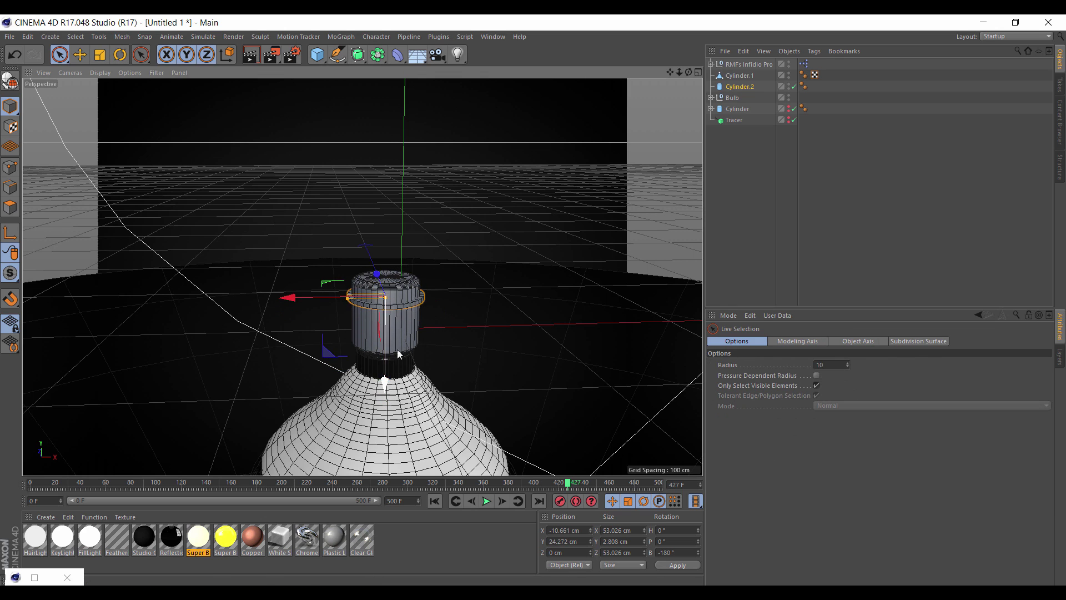
left_click(327, 56)
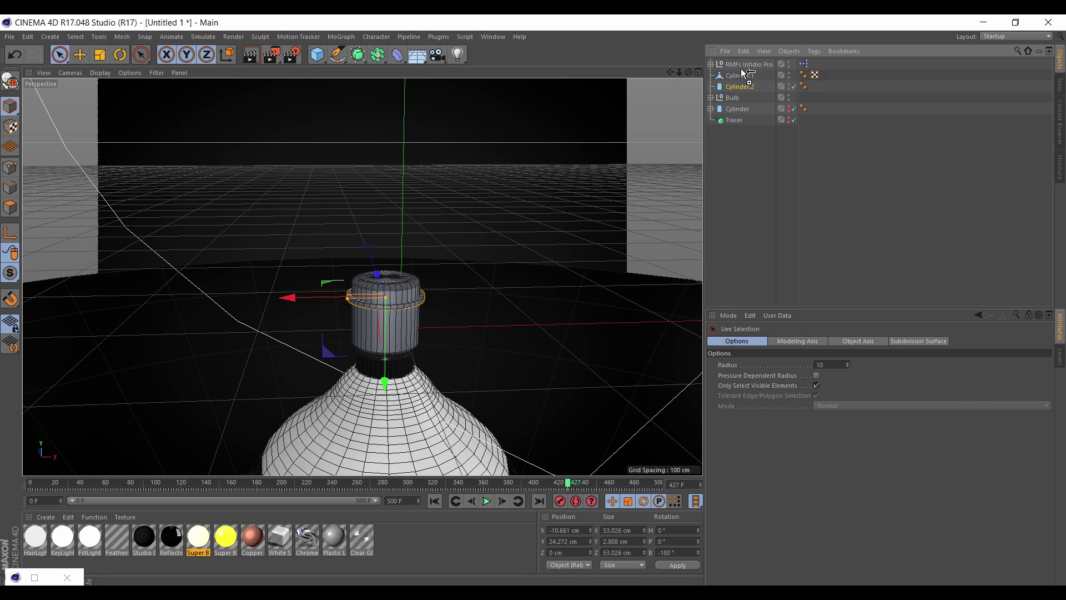
Duplicate the rim disc, reshape the copy into a cable about 17.5 cm across and 1716 cm long, and raise it to about Y 877 cm.
left_click_drag(744, 73, 744, 73, "ctrl")
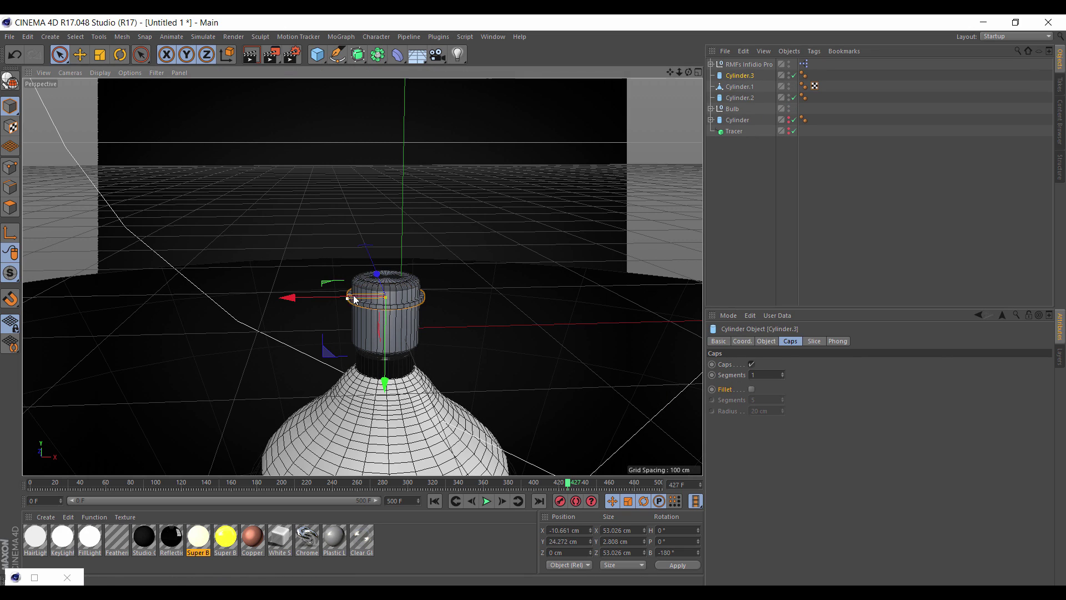
left_click_drag(353, 299, 386, 81)
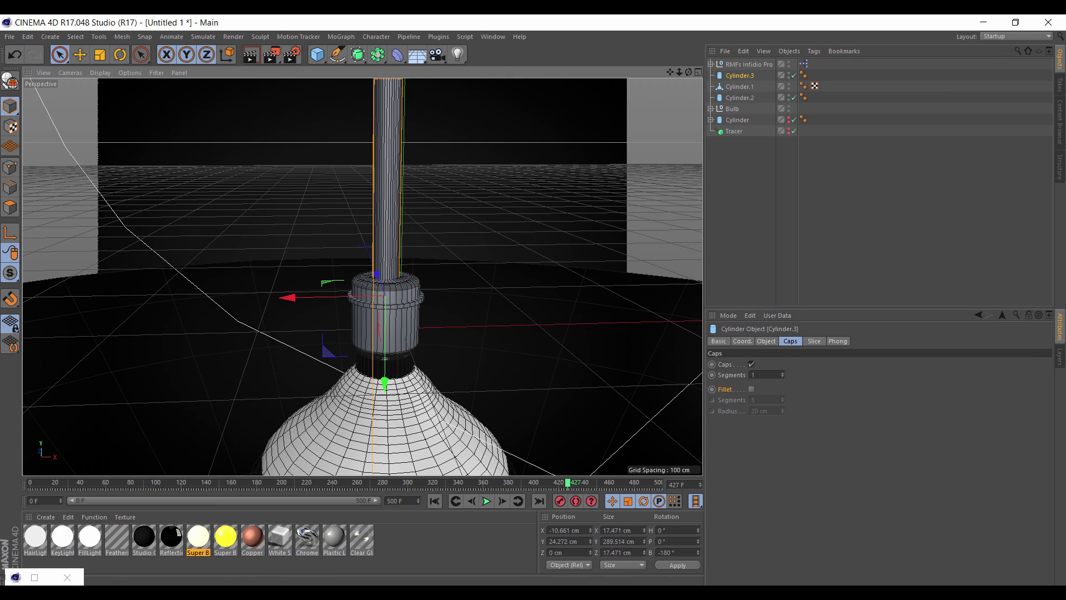
scroll(362, 277, "down", 6)
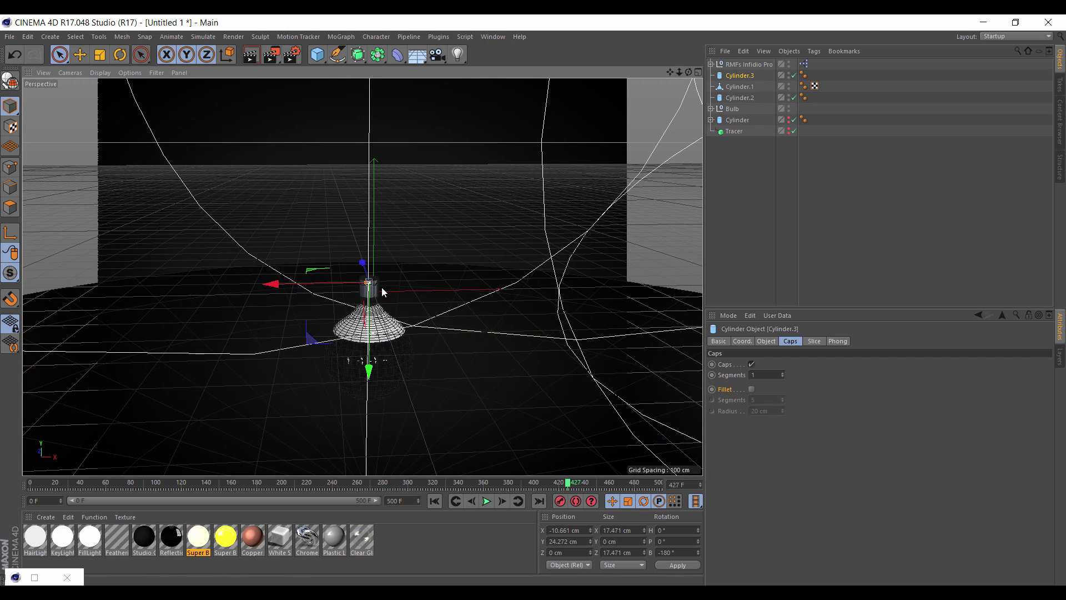
left_click_drag(369, 372, 369, 477)
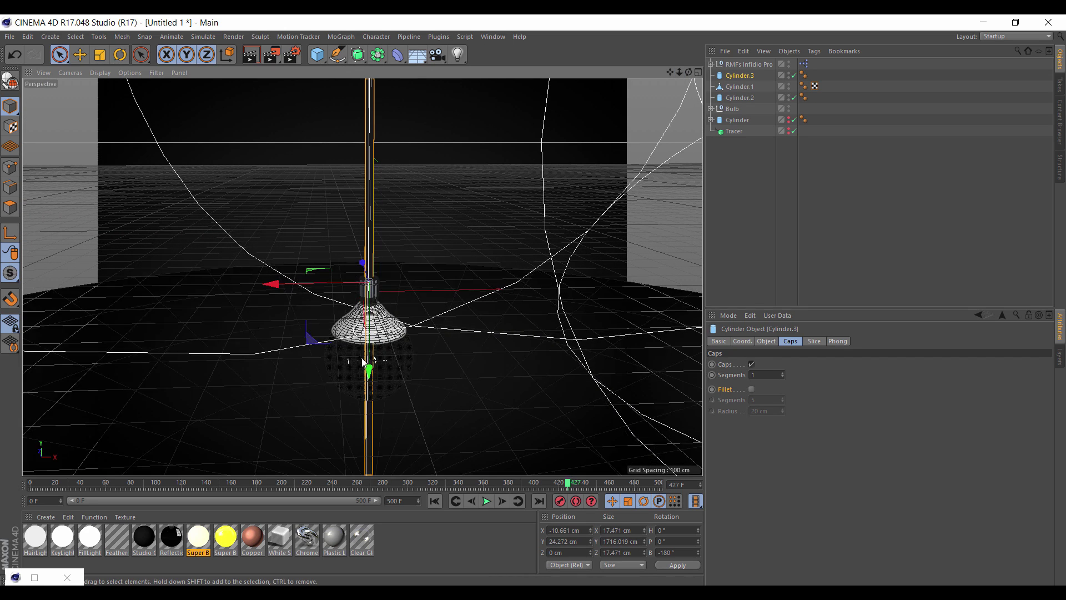
left_click_drag(369, 365, 370, 99)
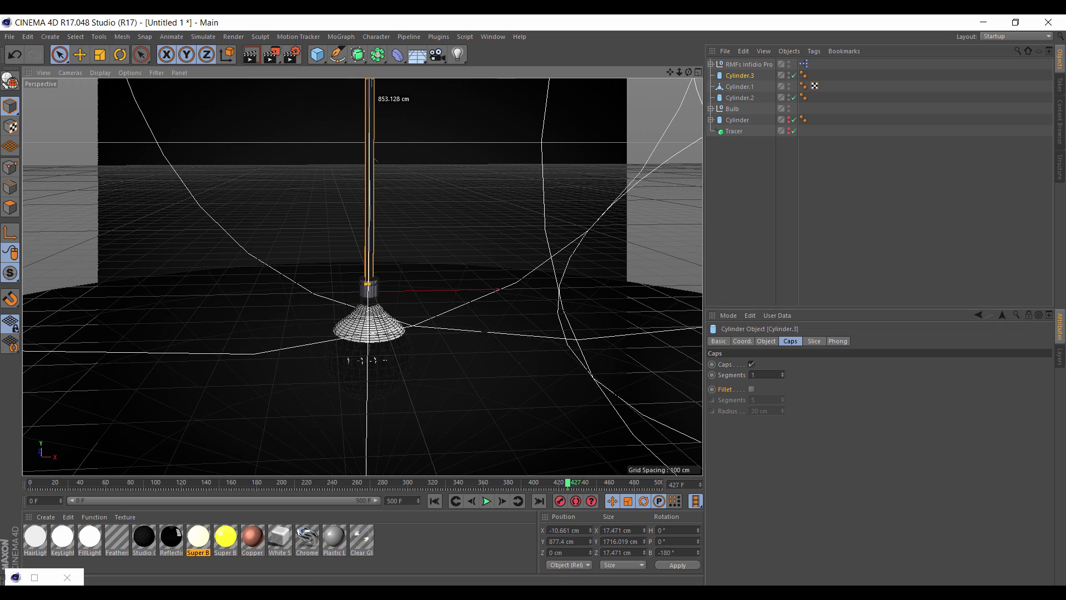
Render a viewport preview of the bulb hanging from its socket and cable.
left_click_drag(689, 73, 628, 72)
left_click(253, 56)
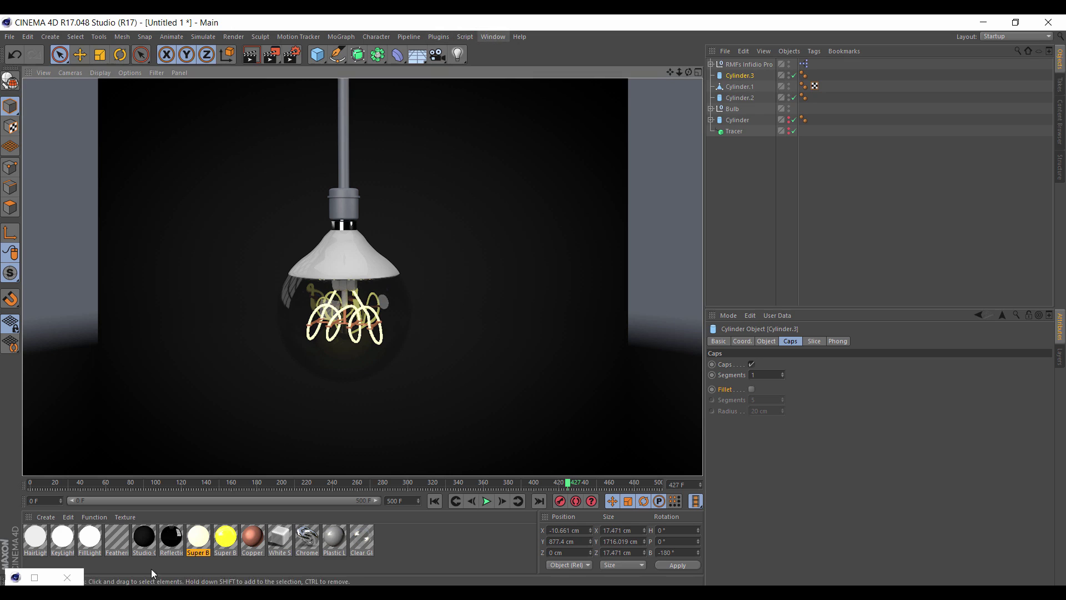
Apply the Plastic Black material from the Synthetic texture library to the cable, and copy it to the socket and the rim disc.
left_click(35, 578)
left_click_drag(668, 15, 336, 122)
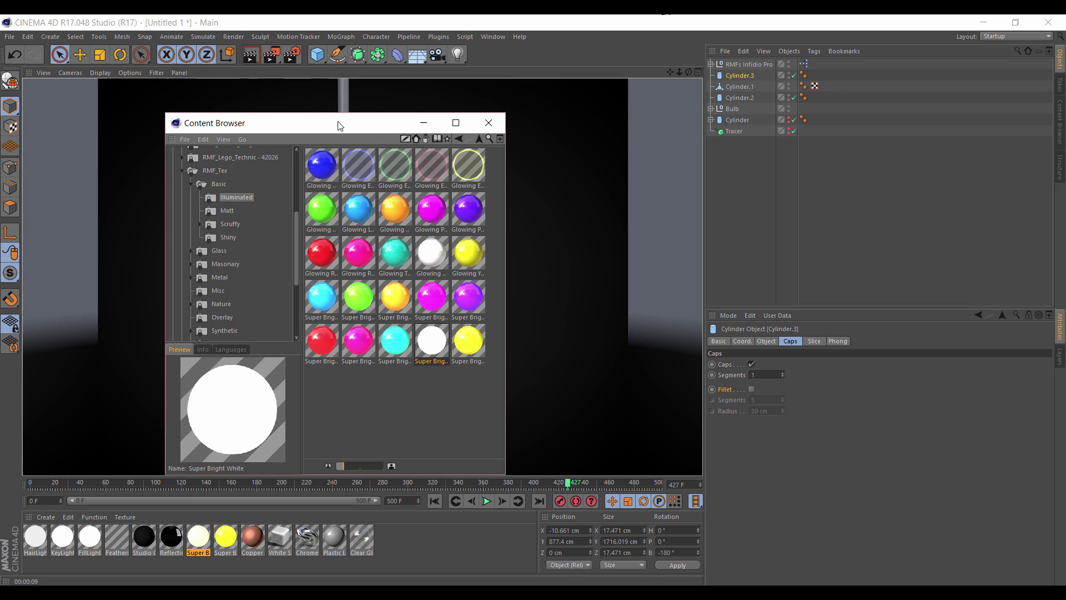
scroll(232, 269, "down", 3)
left_click(230, 266)
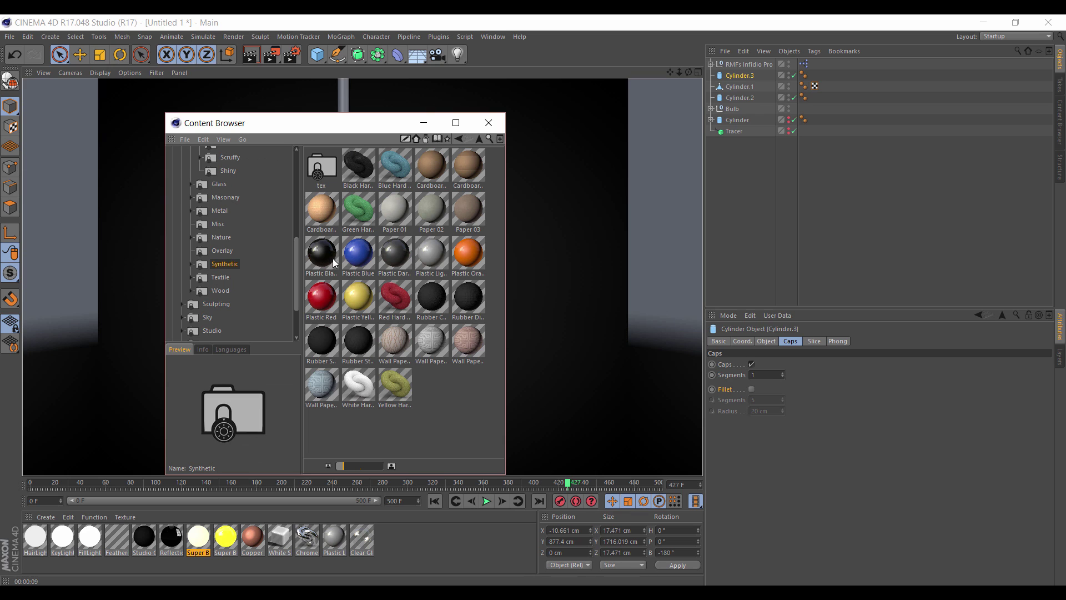
left_click_drag(335, 263, 856, 29)
left_click_drag(748, 80, 746, 77)
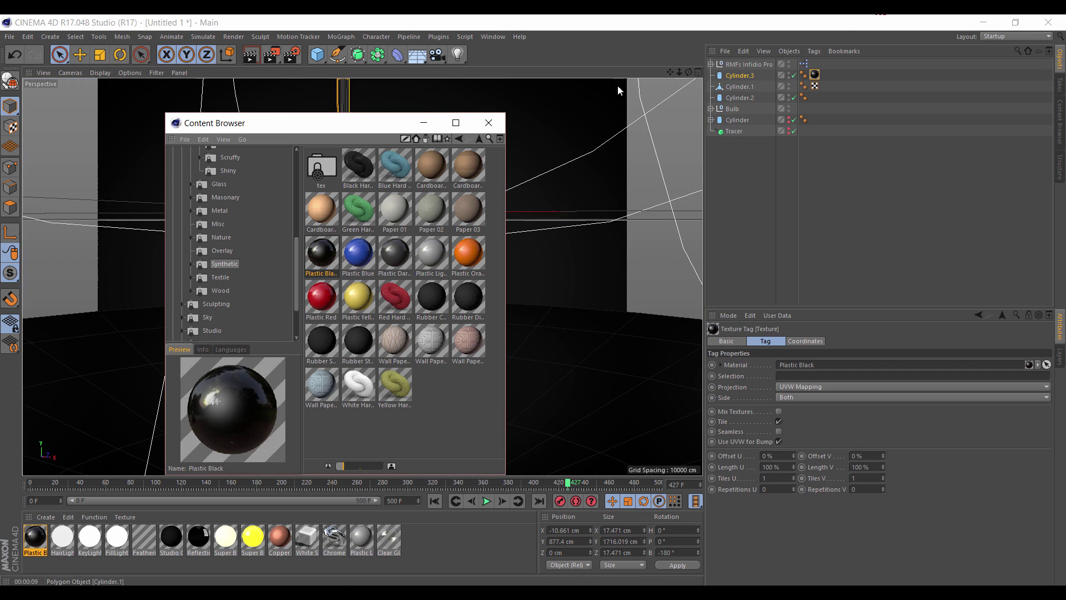
left_click(424, 122)
left_click_drag(813, 76, 821, 97, "ctrl")
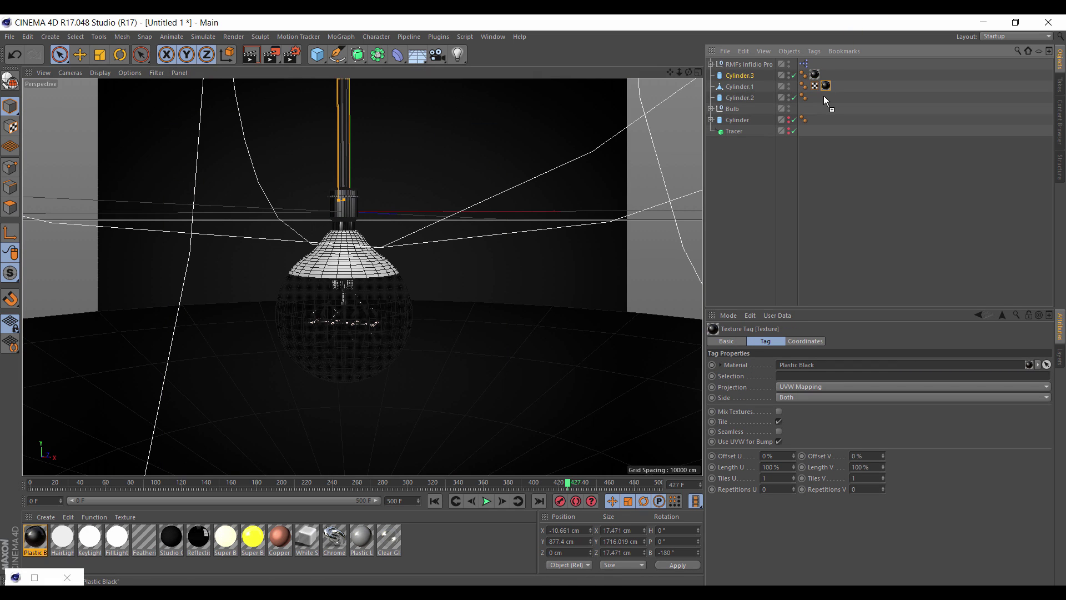
Group the cable, socket, rim disc and bulb under a single null.
left_click_drag(679, 73, 603, 73)
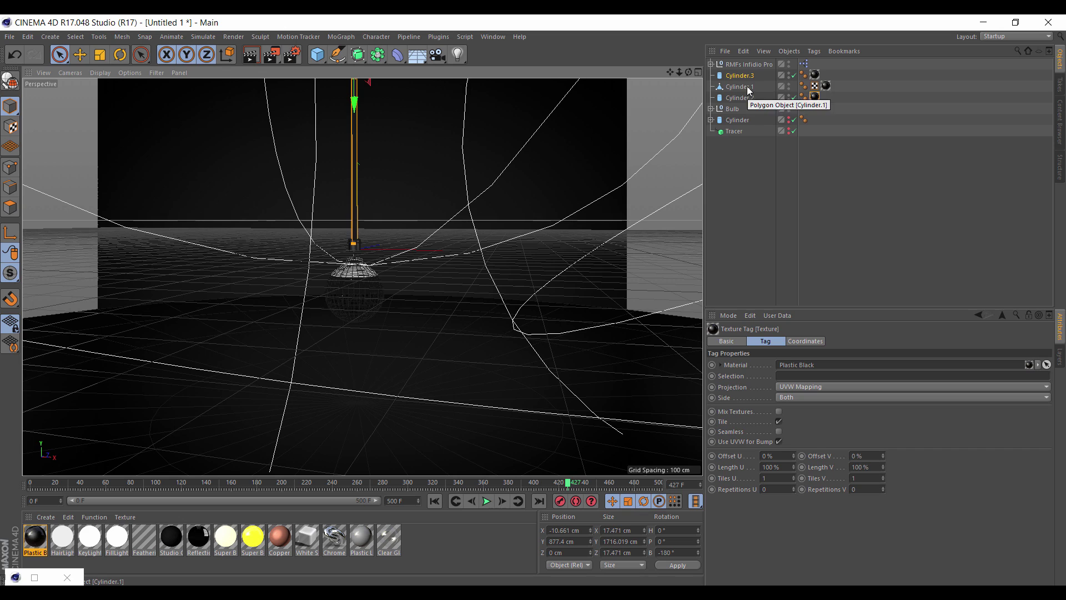
left_click(732, 109)
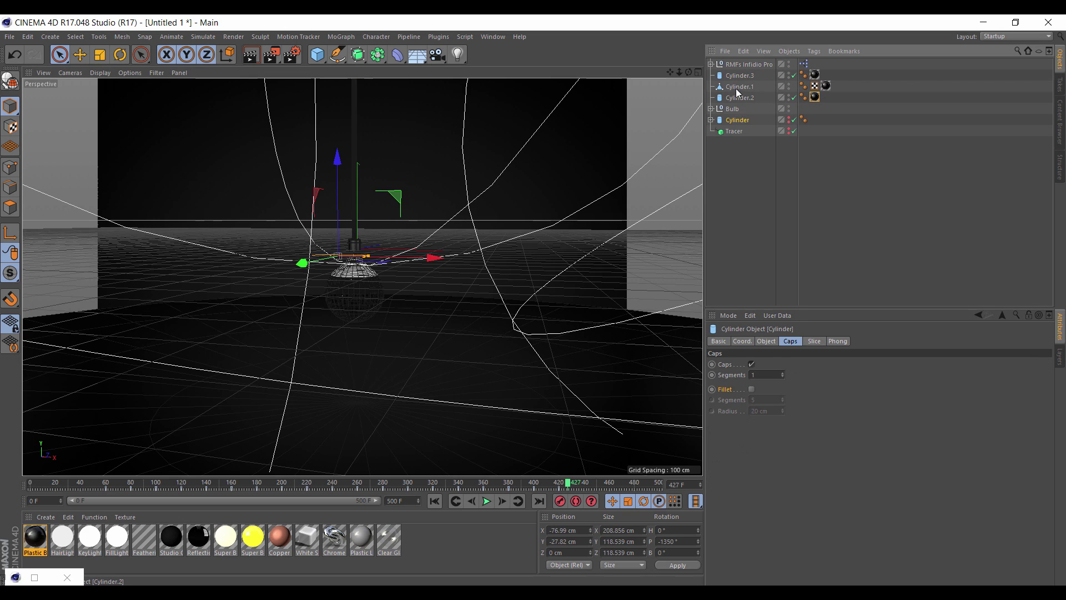
left_click(736, 77, "shift")
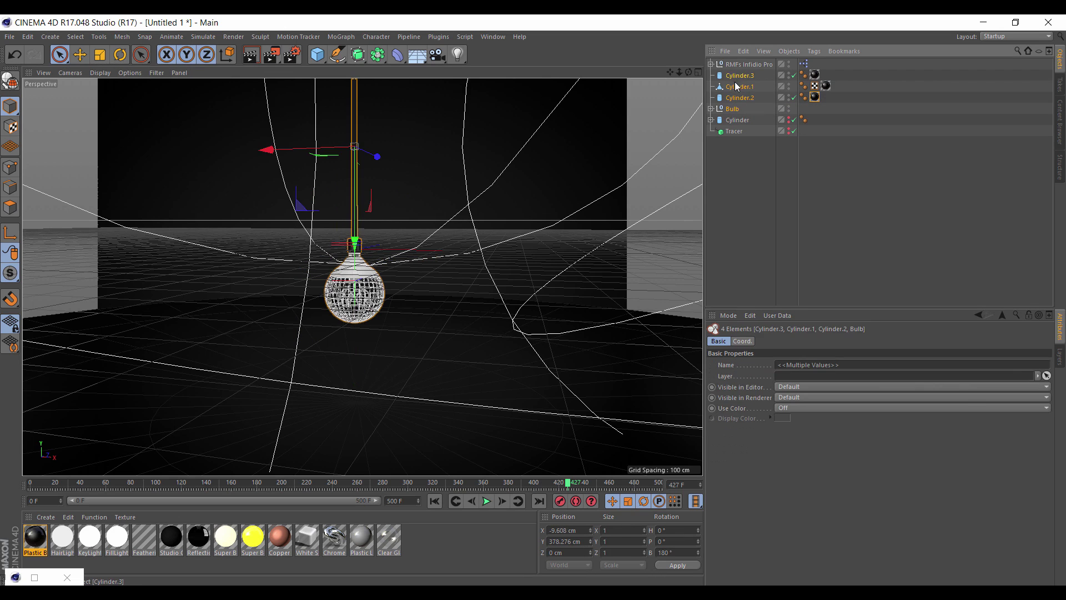
key("alt+g")
Place the grouped lamp in a Cloner set to Grid Array mode with a Y count of 1.
left_click(341, 37)
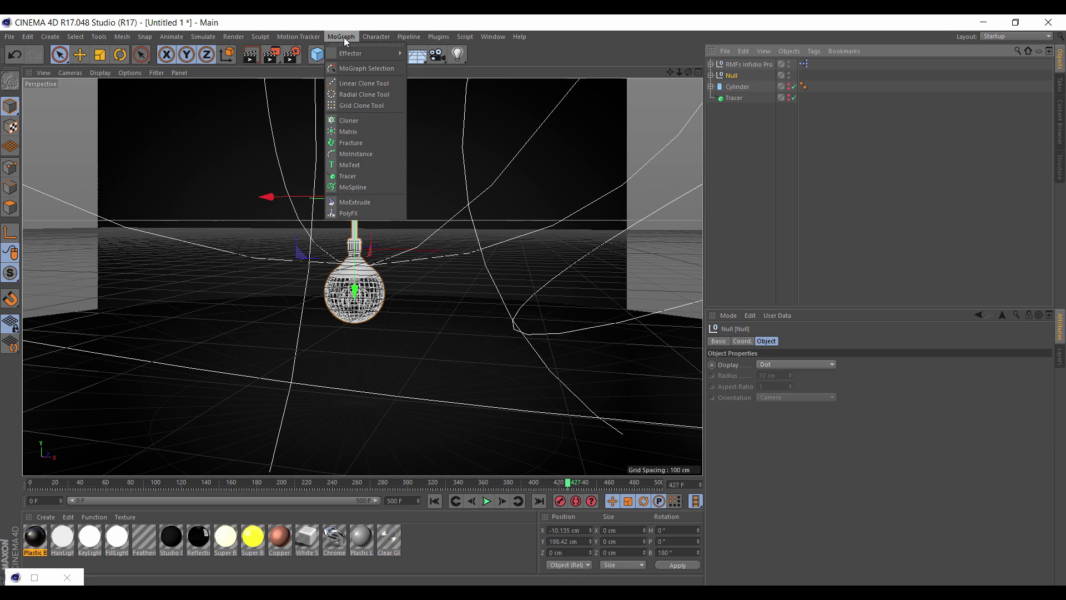
left_click(354, 122, "alt")
left_click(797, 364)
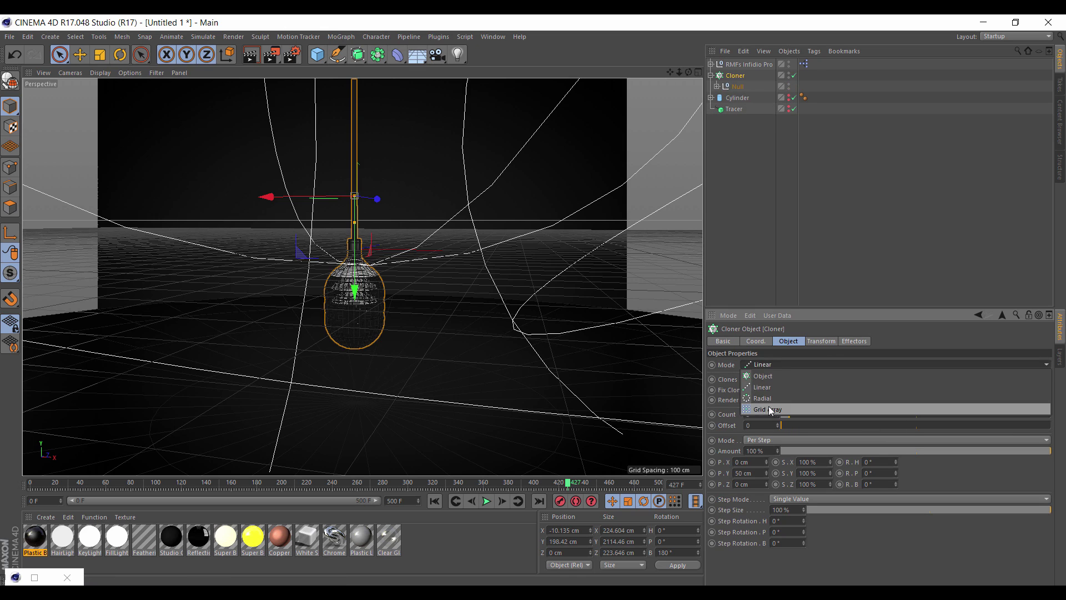
left_click(770, 404)
double_click(789, 415)
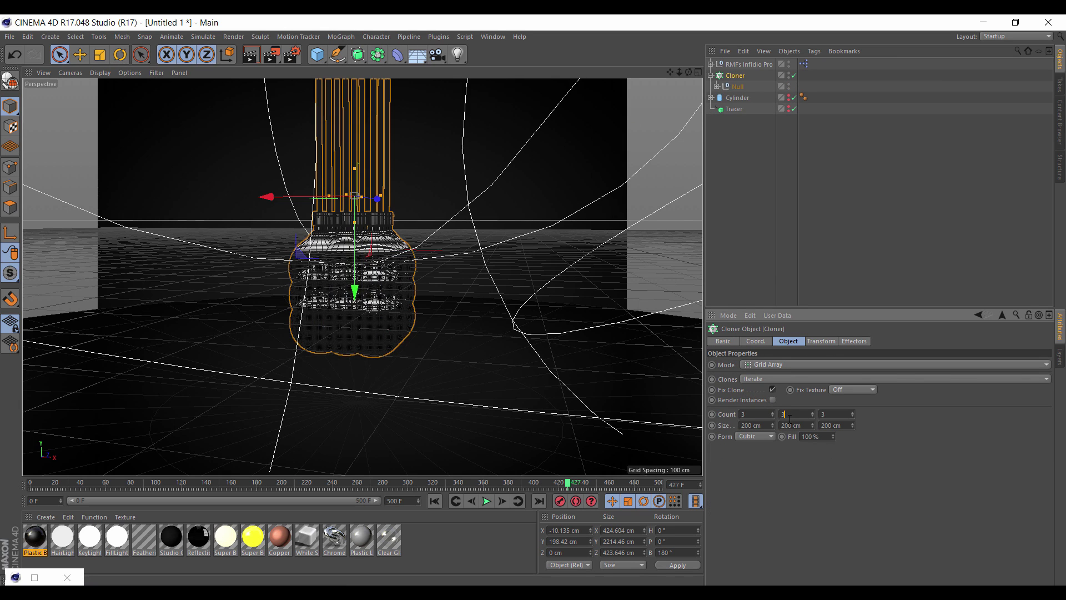
type("1")
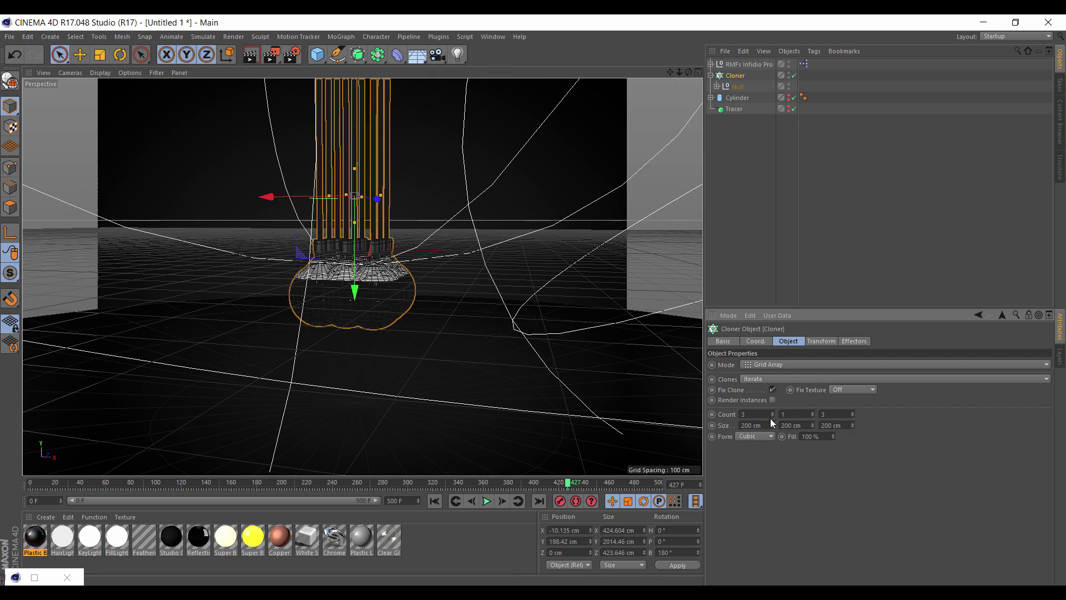
Spread the lamp grid to about 884 cm in X and 1151 cm in Z, with an X count of 3.
left_click_drag(772, 424, 854, 429)
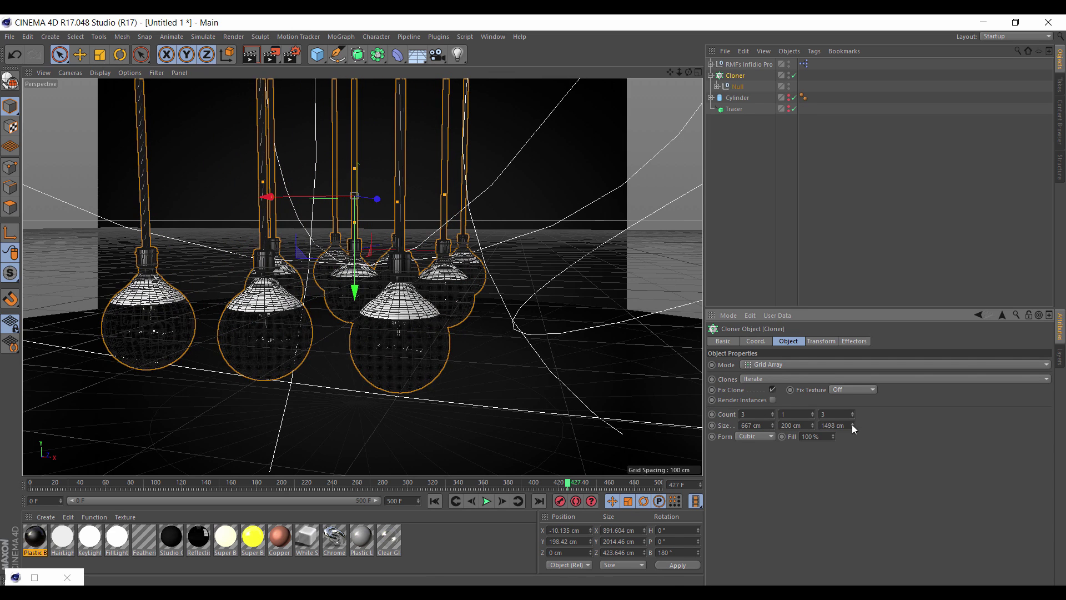
left_click(772, 412)
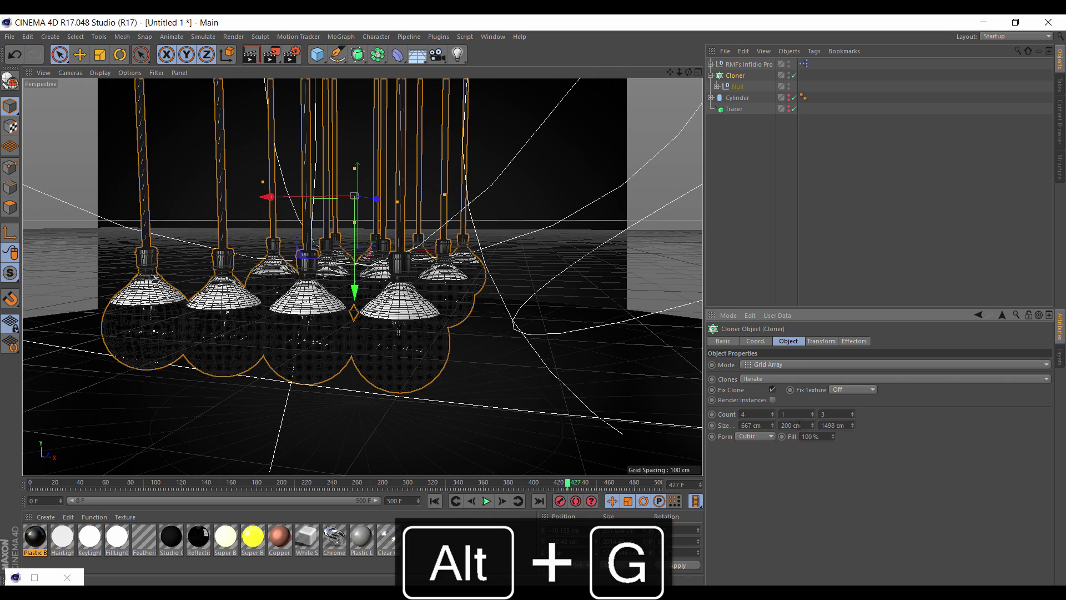
left_click_drag(771, 425, 821, 427)
left_click(760, 410)
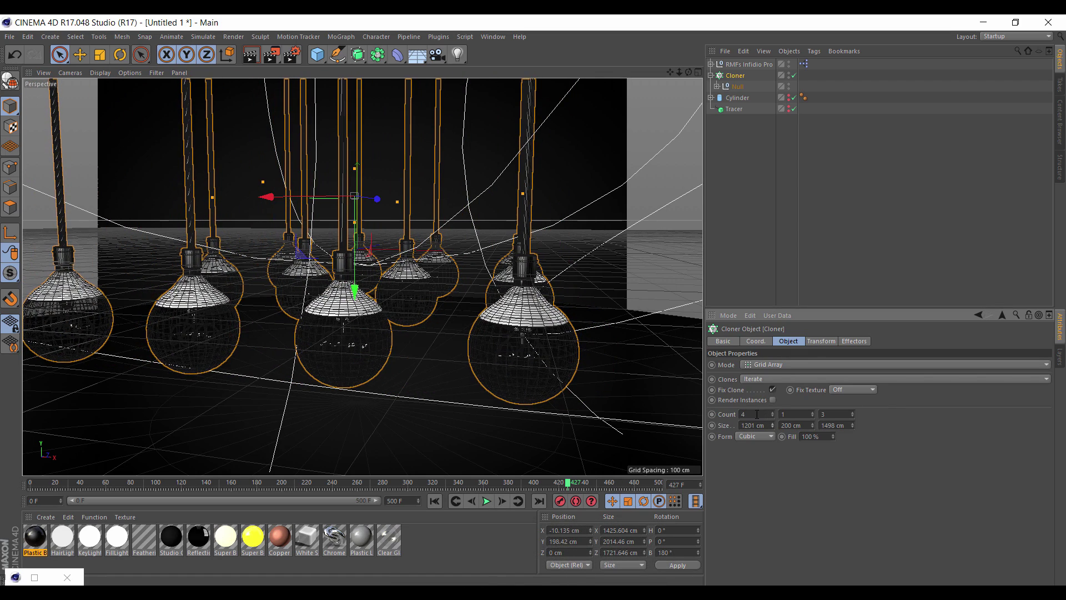
key("Down")
left_click_drag(772, 425, 743, 427)
left_click_drag(852, 425, 830, 427)
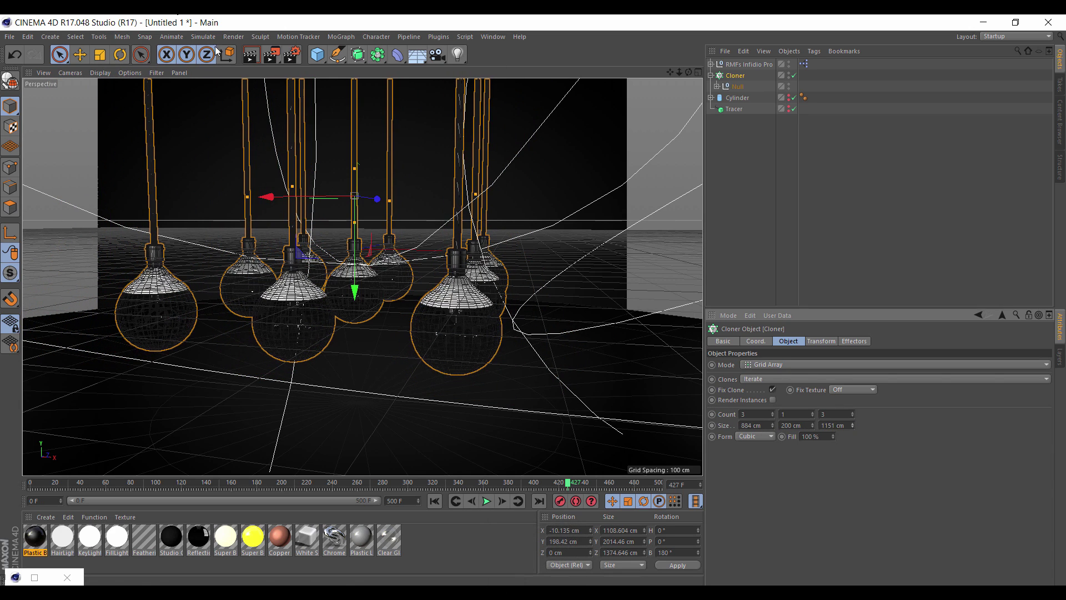
Add a Random effector to the cloner and set its position offsets to about 177 cm in X and 299 cm in Y.
left_click(339, 36)
mouse_move(366, 54)
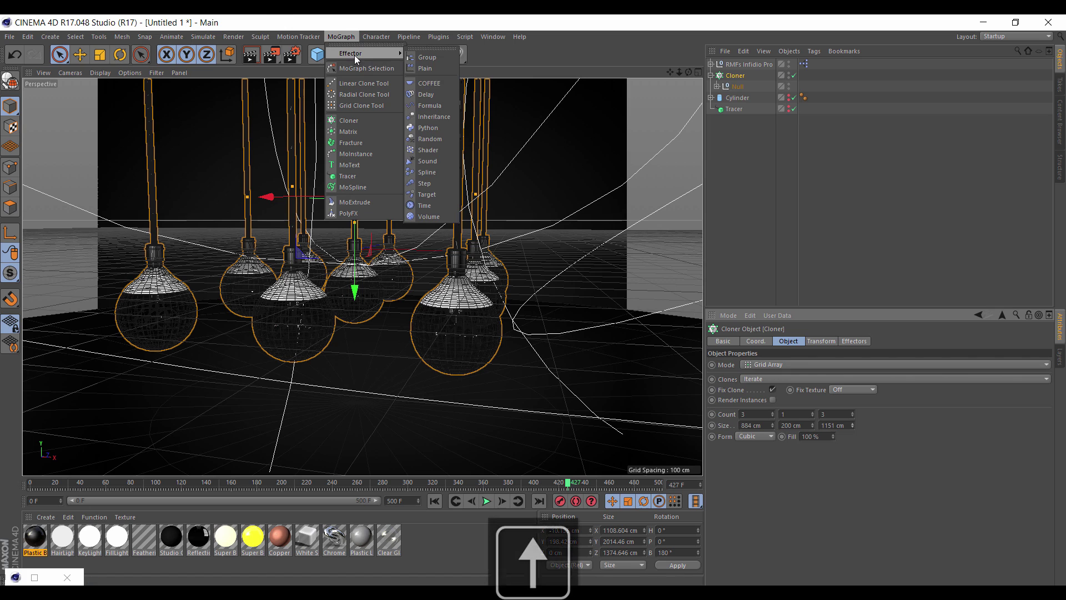
left_click(428, 139)
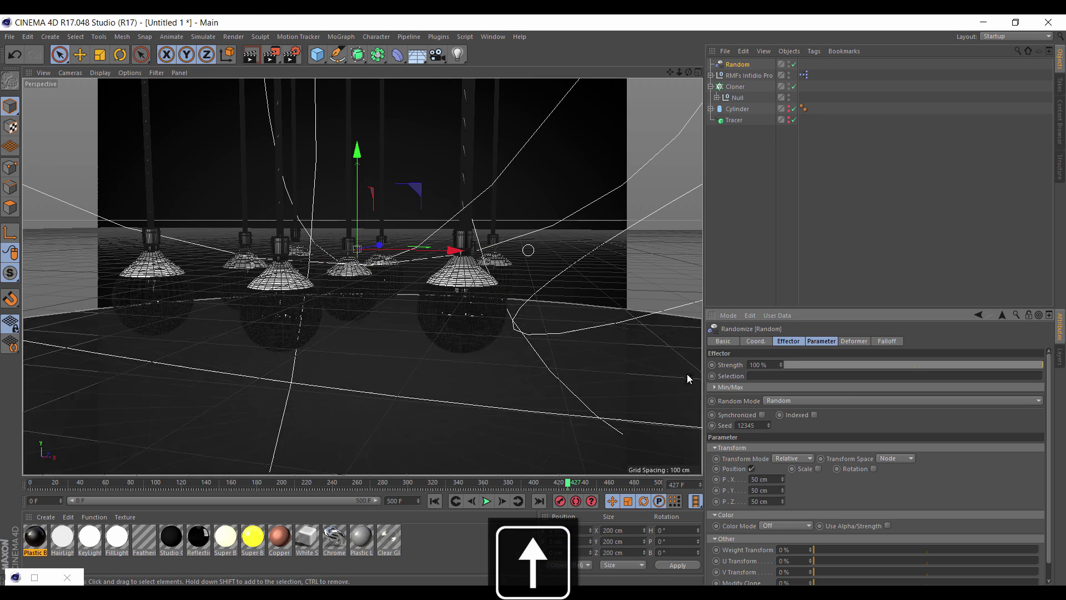
mouse_move(785, 482)
left_mouse_down()
mouse_move(784, 493)
mouse_move(783, 479)
left_mouse_up()
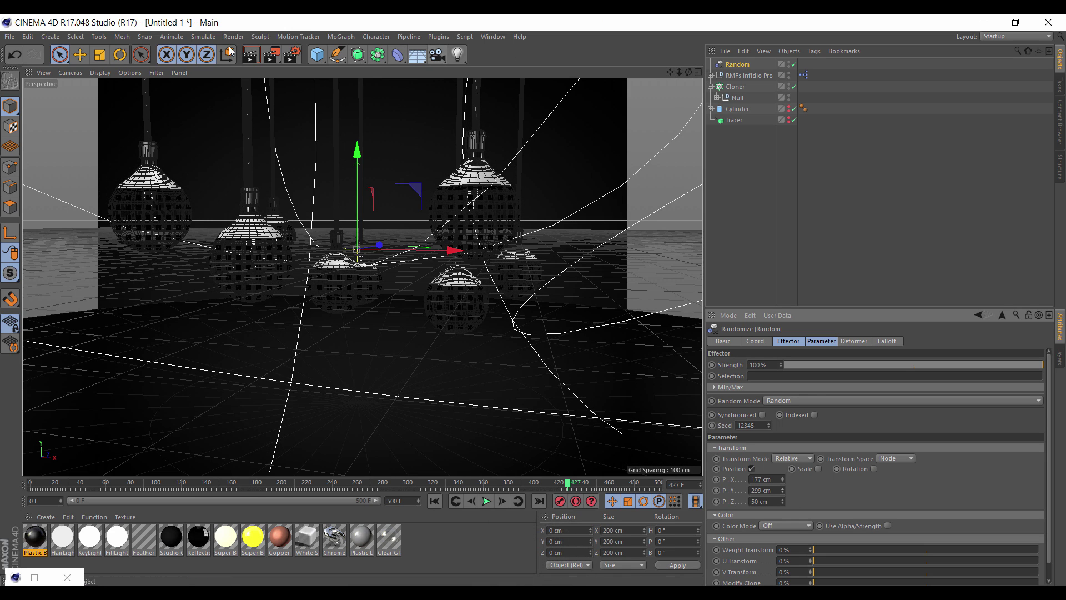
Change the render output size to a widescreen Film/Video preset.
left_click(292, 54)
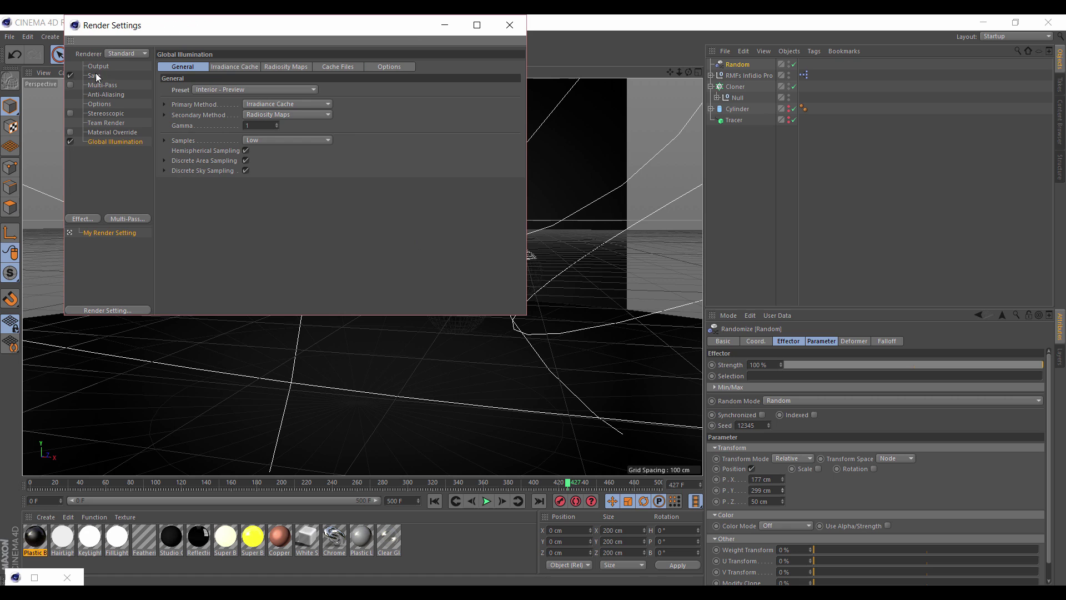
left_click(98, 67)
left_click(167, 66)
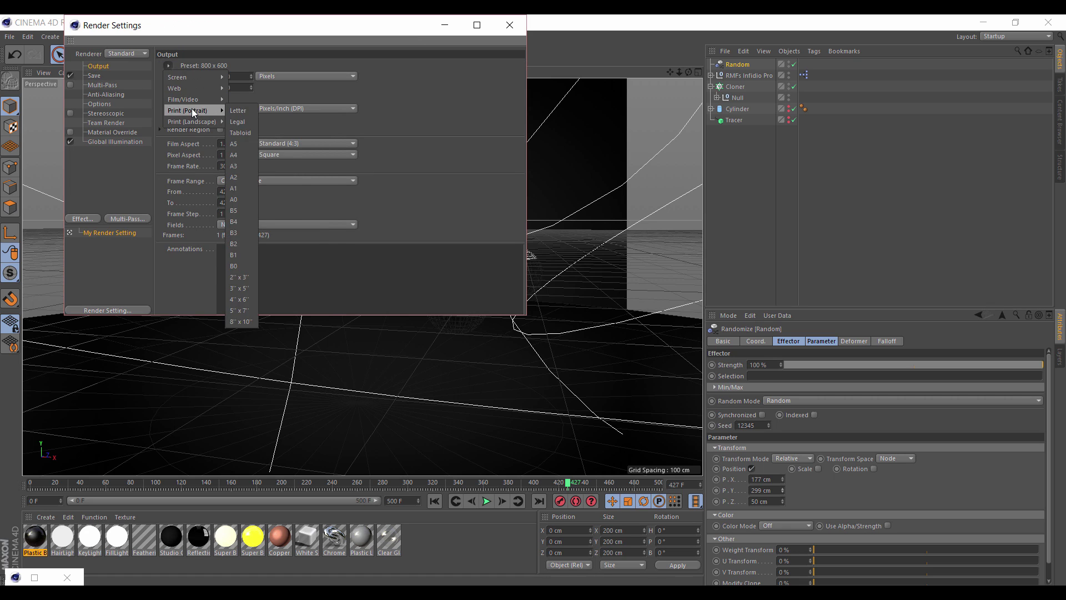
mouse_move(195, 101)
left_click(267, 310)
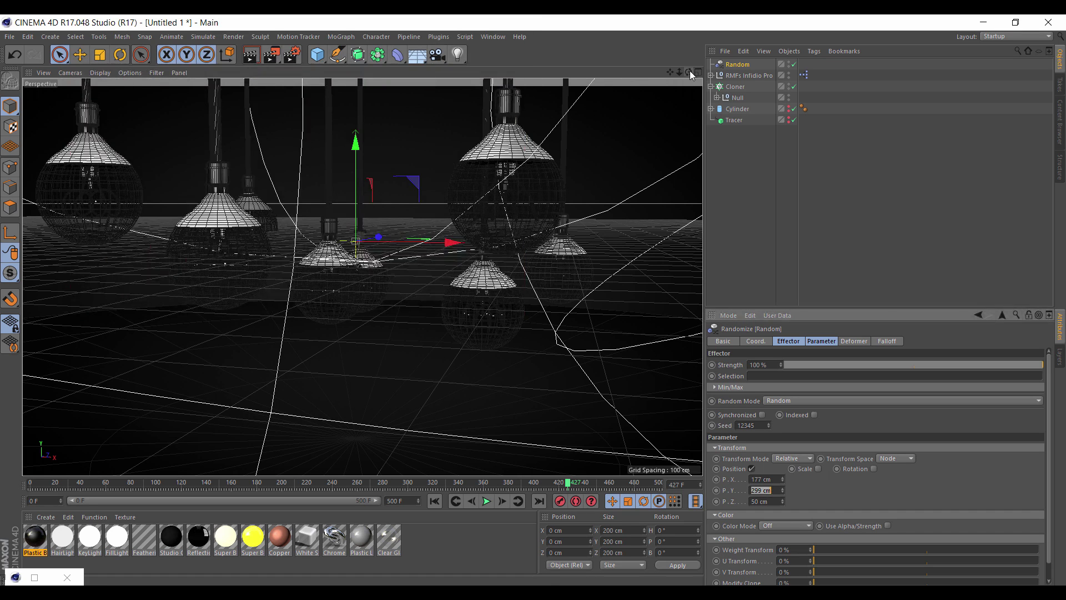
Tighten the cloner's grid to about 713 cm in X and 1048 cm in Z.
left_click_drag(690, 71, 671, 72)
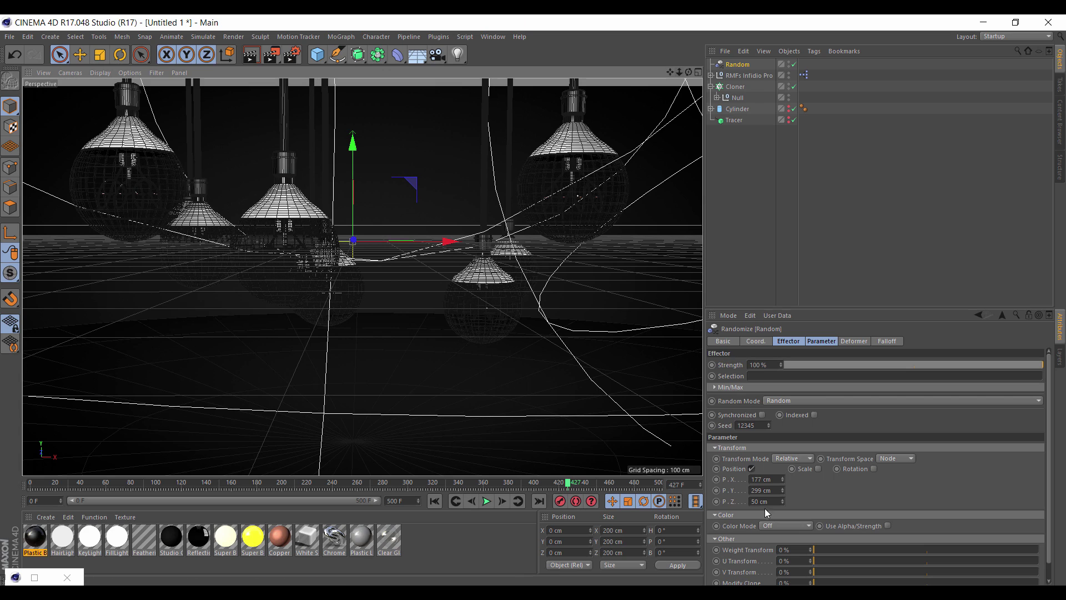
left_click(735, 86)
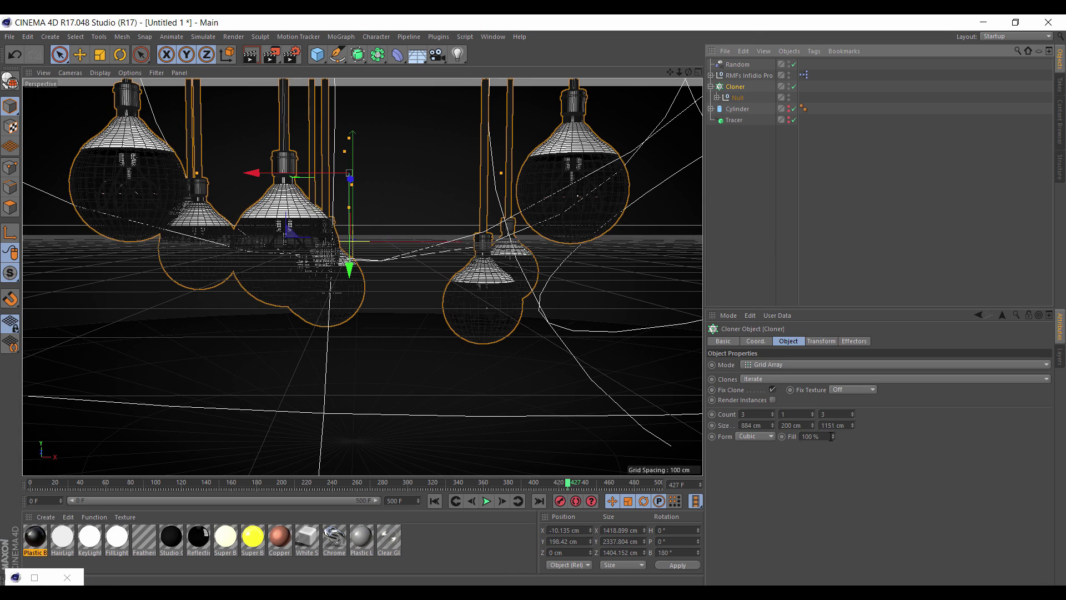
left_click_drag(853, 429, 845, 426)
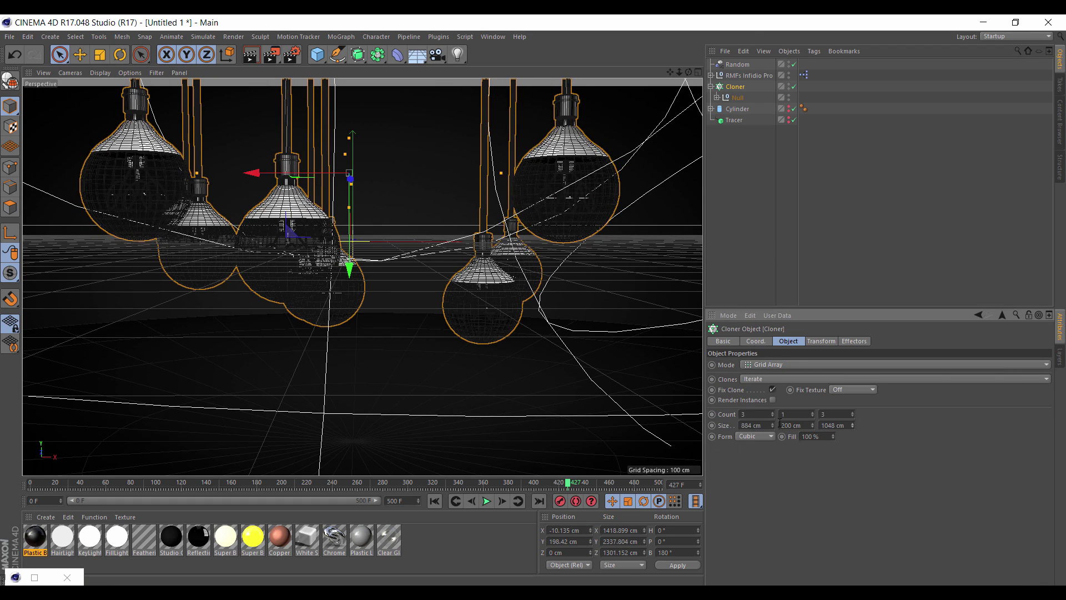
mouse_move(772, 425)
left_mouse_down()
mouse_move(721, 429)
mouse_move(769, 427)
left_mouse_up()
Lower the Infidio studio's Hair Light brightness to 73% and its Key Light brightness to 87%.
left_click_drag(679, 72, 738, 72)
scroll(362, 276, "up", 3)
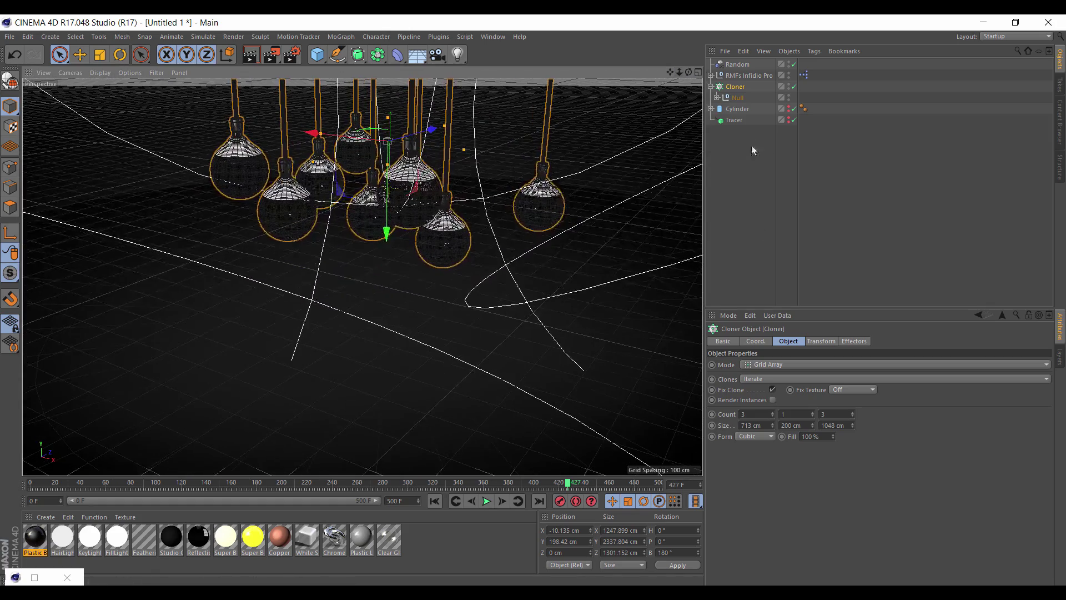
left_click(746, 76)
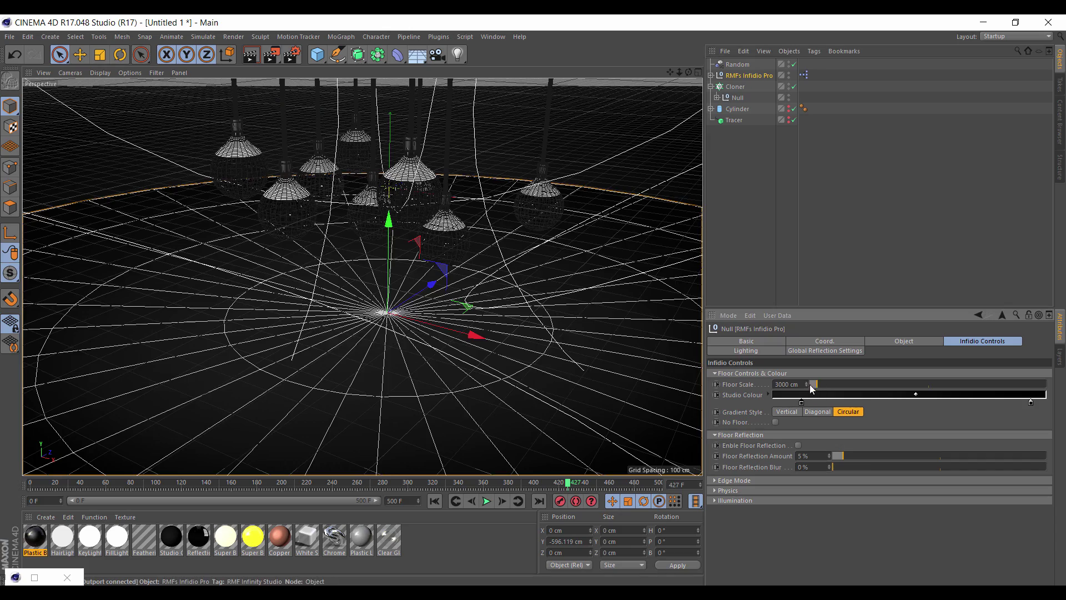
mouse_move(681, 72)
left_mouse_down()
mouse_move(704, 73)
mouse_move(705, 51)
mouse_move(605, 135)
mouse_move(562, 135)
mouse_move(697, 75)
left_mouse_up()
left_click(778, 350)
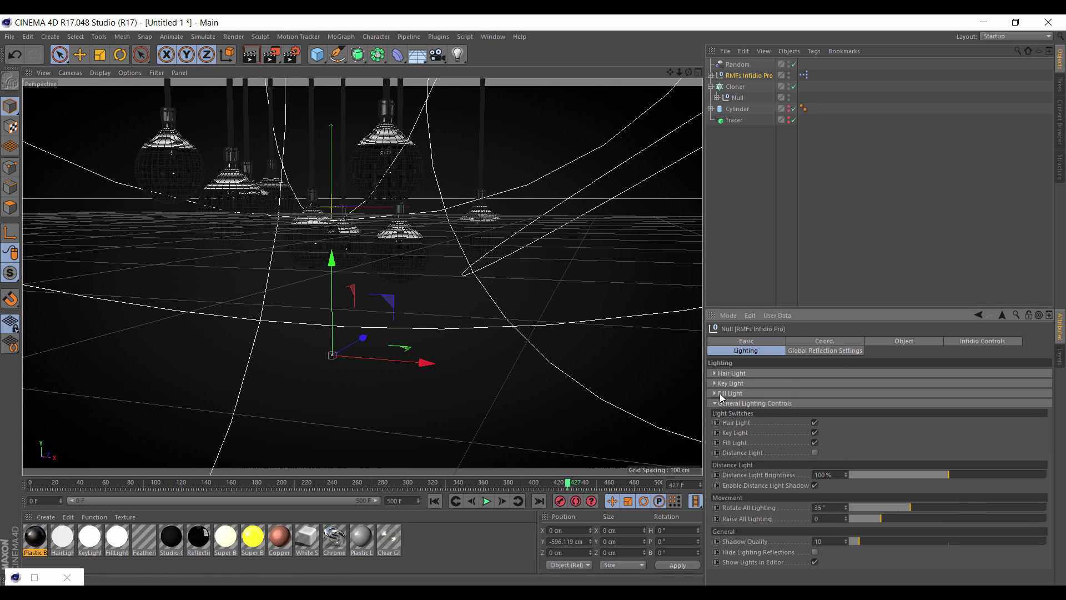
left_click(716, 373)
left_click(716, 473)
left_click_drag(893, 394, 896, 394)
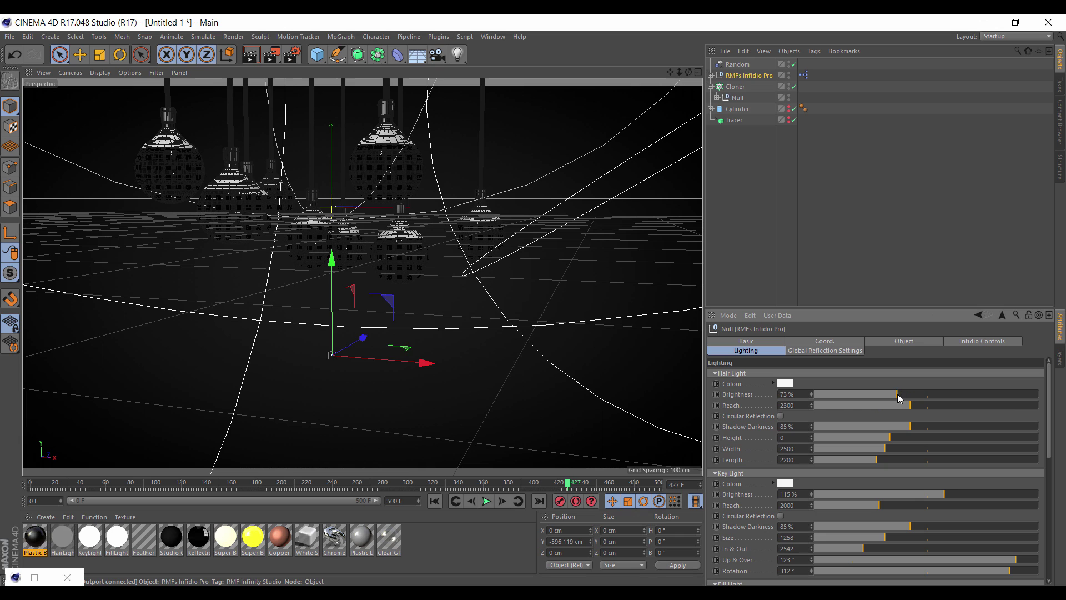
left_click_drag(902, 494, 1060, 443)
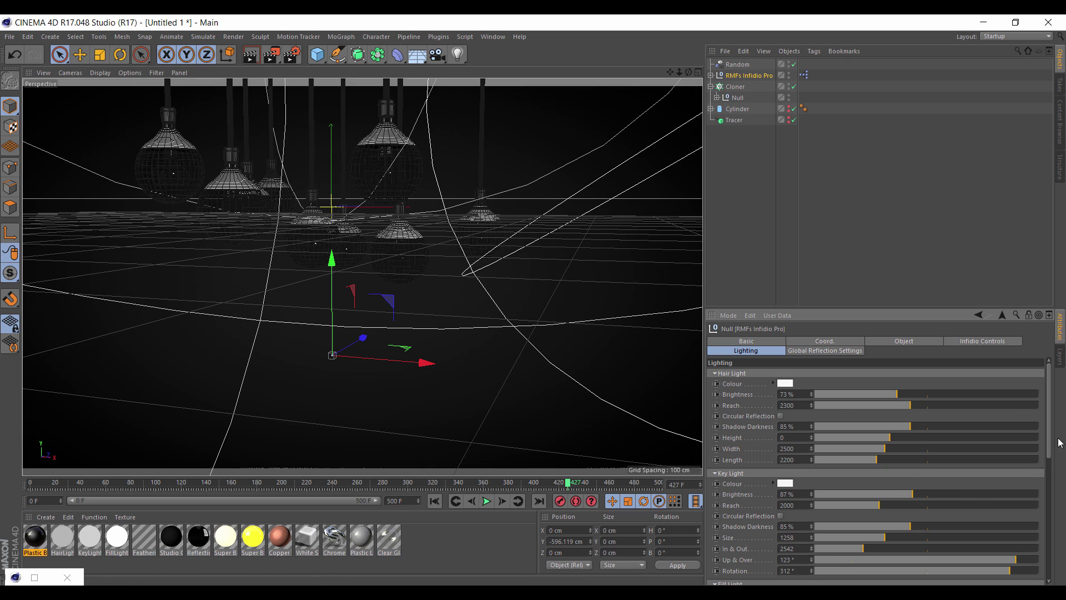
scroll(1053, 429, "down", 5)
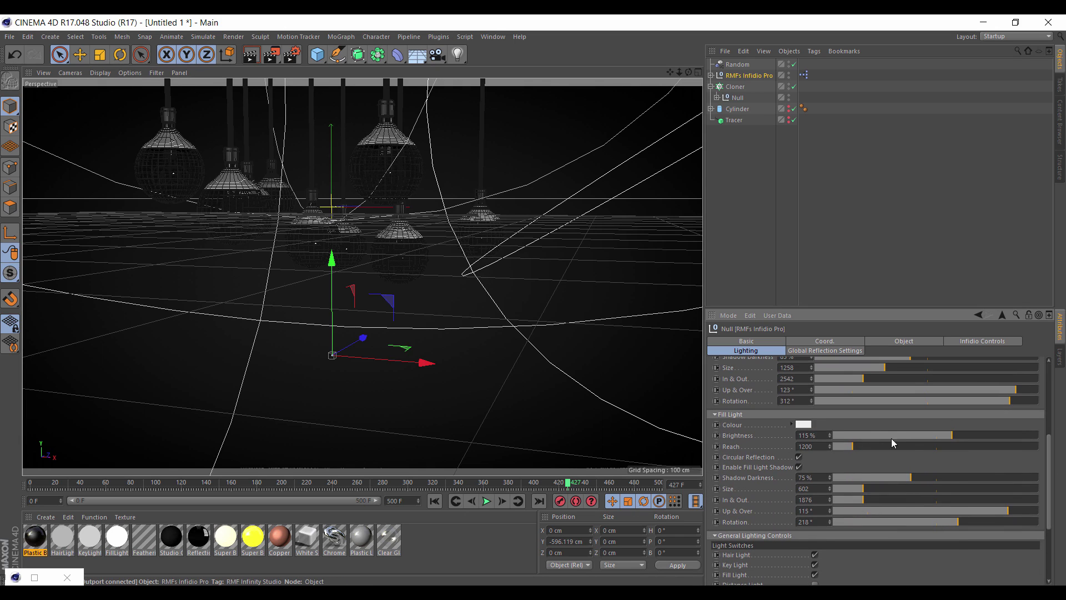
Raise the luminance brightness of the Super Bright White material and render a preview of the lamps in the viewport.
double_click(229, 533)
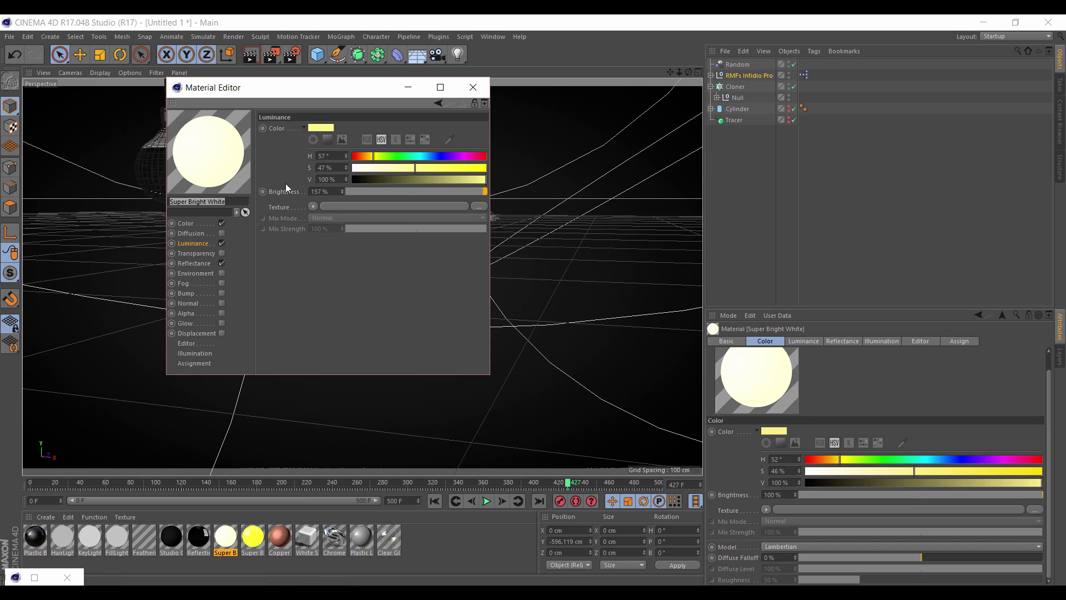
mouse_move(343, 192)
left_mouse_down()
mouse_move(342, 183)
mouse_move(342, 194)
left_mouse_up()
left_click(473, 87)
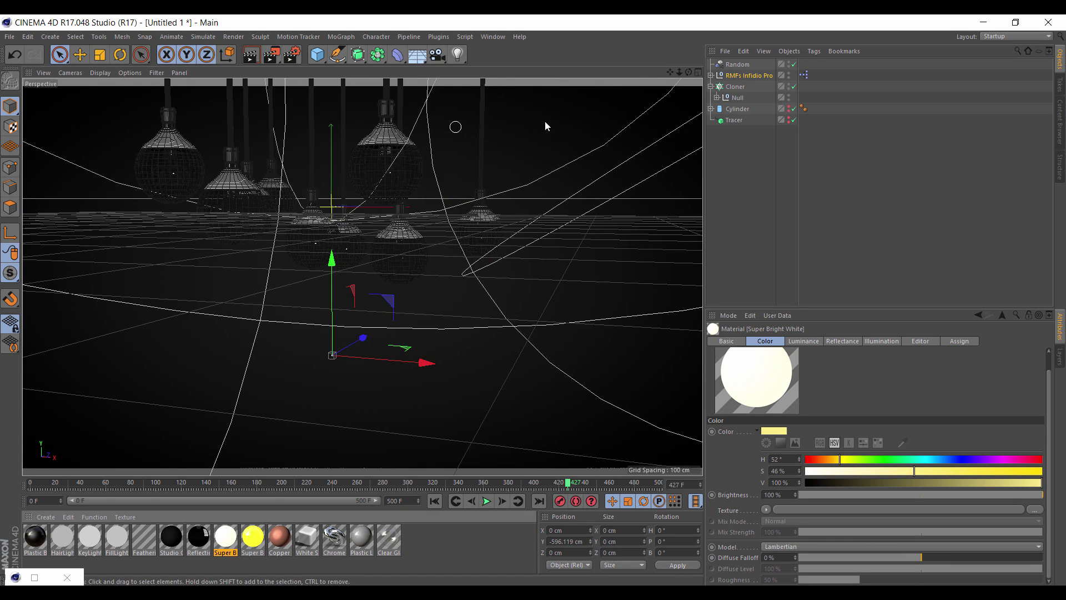
left_click_drag(670, 73, 656, 91)
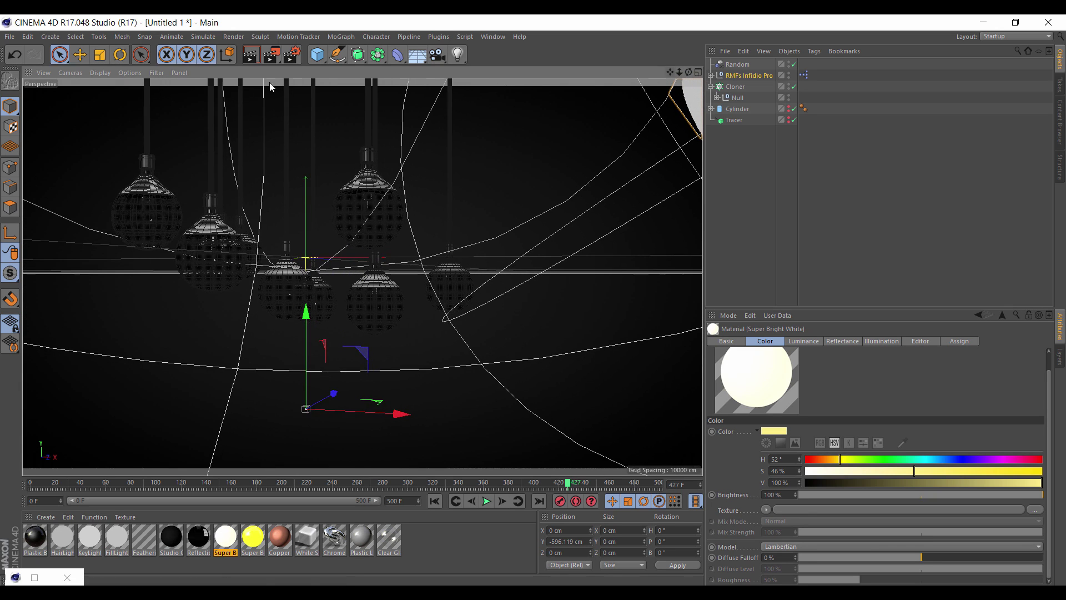
left_click(257, 56)
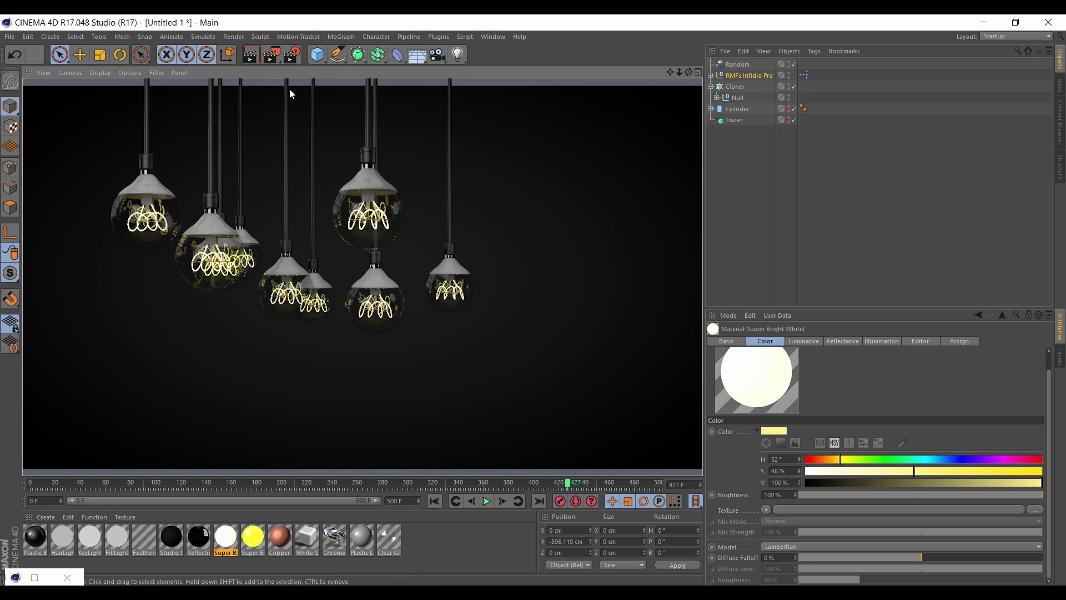
Switch the renderer to Physical with Depth Of Field enabled and the sampler set to Progressive.
left_click(293, 55)
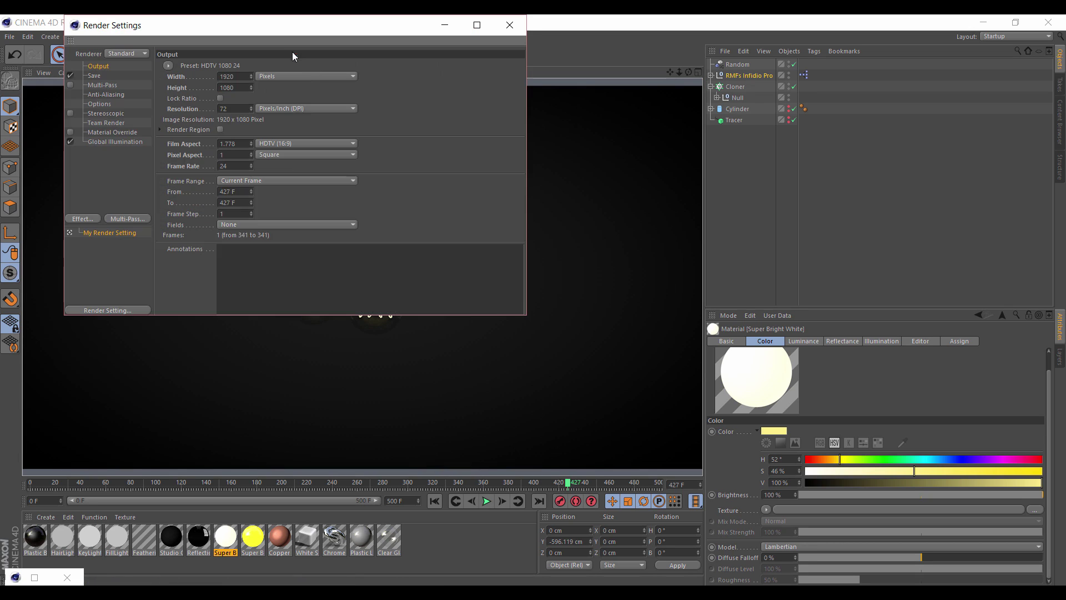
left_click(114, 142)
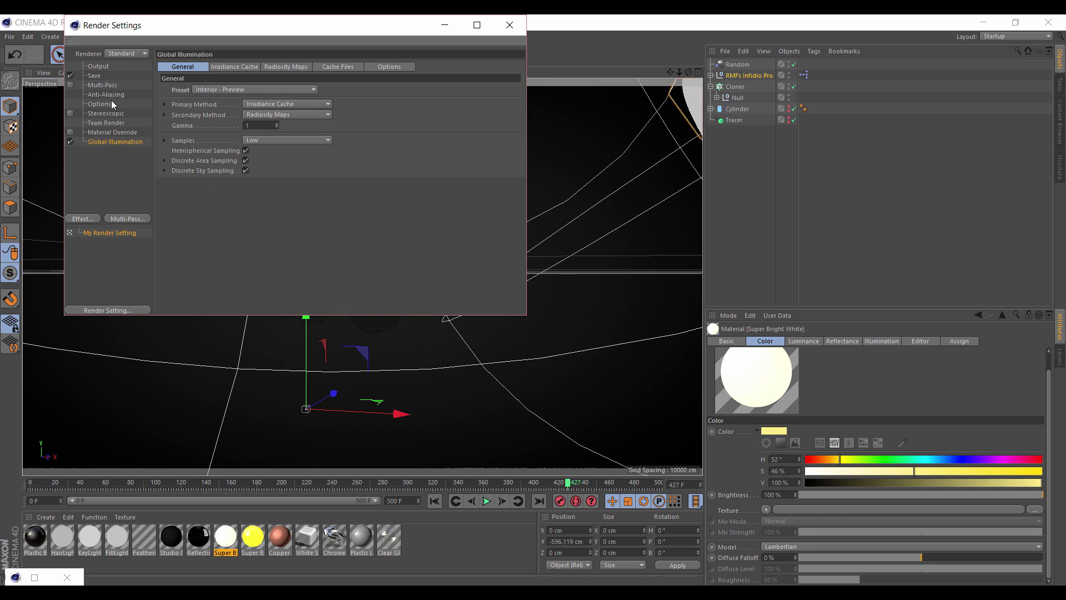
left_click(126, 53)
left_click(131, 76)
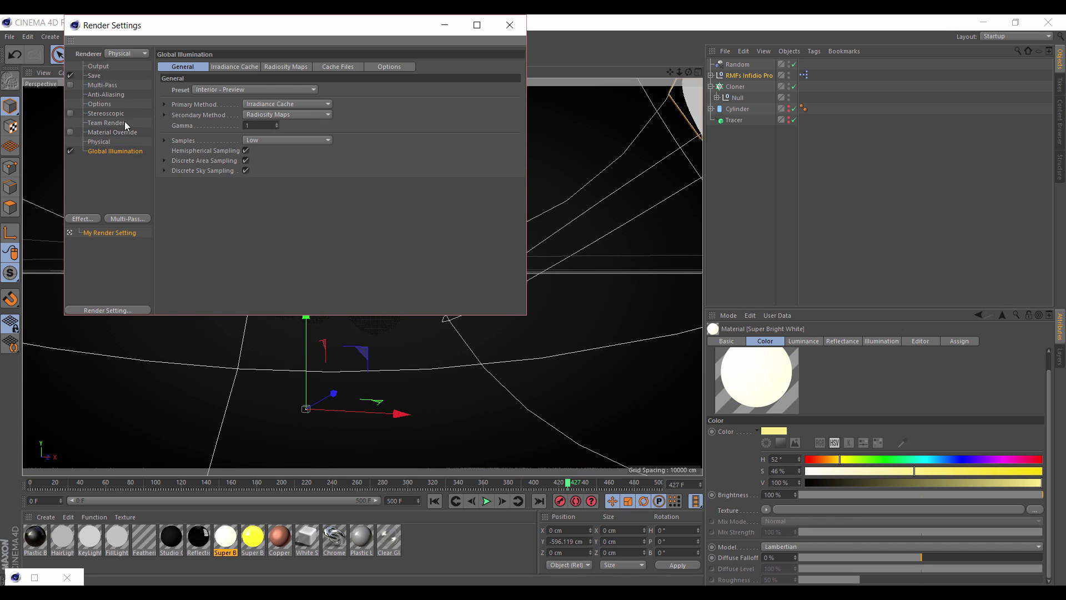
left_click(99, 142)
left_click(338, 149)
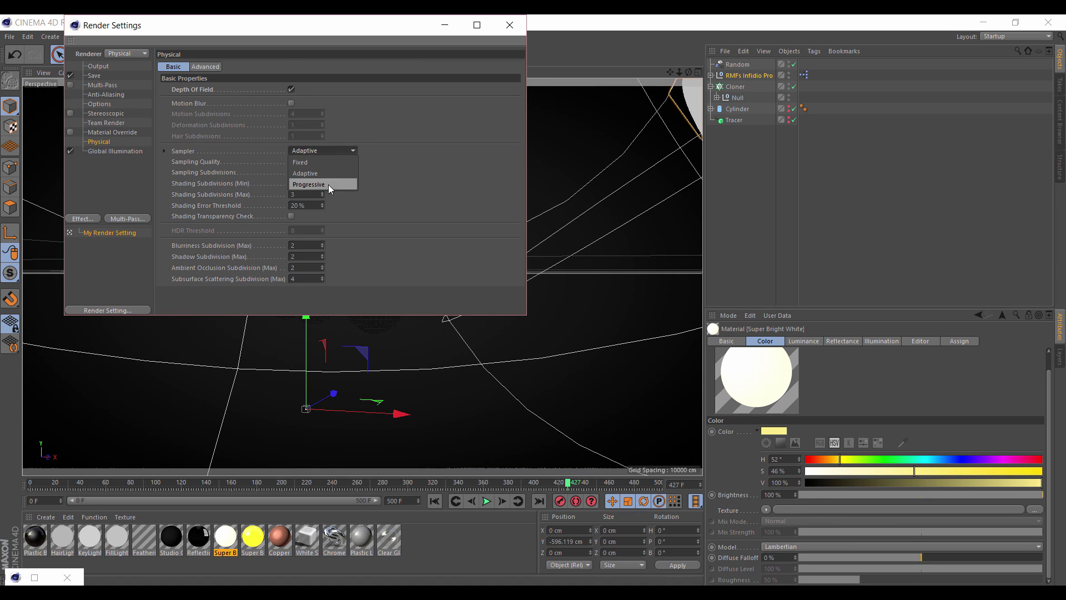
left_click(328, 184)
left_click(105, 151)
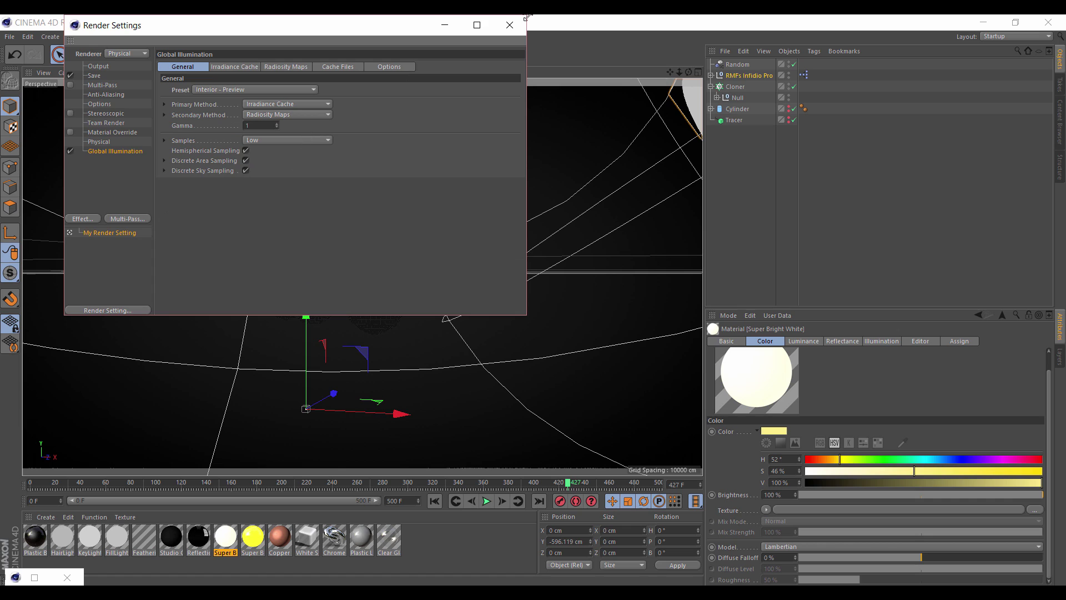
left_click(509, 25)
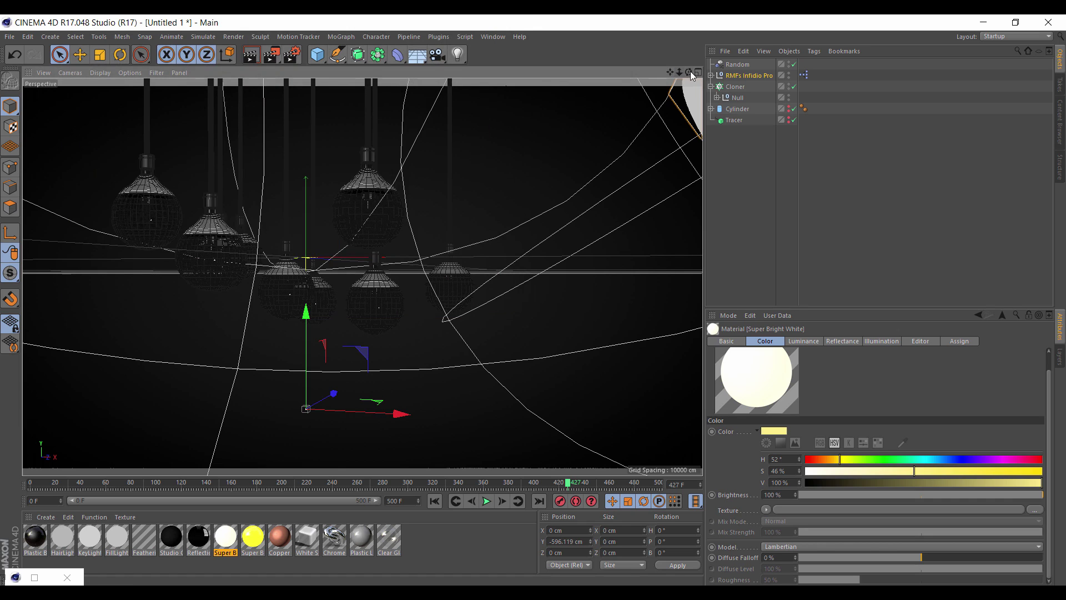
Enlarge the lamp cloner's grid to a count of 5 in X and Z, spread about 2049 cm by 2218 cm.
left_click_drag(691, 72, 655, 74)
left_click(743, 86)
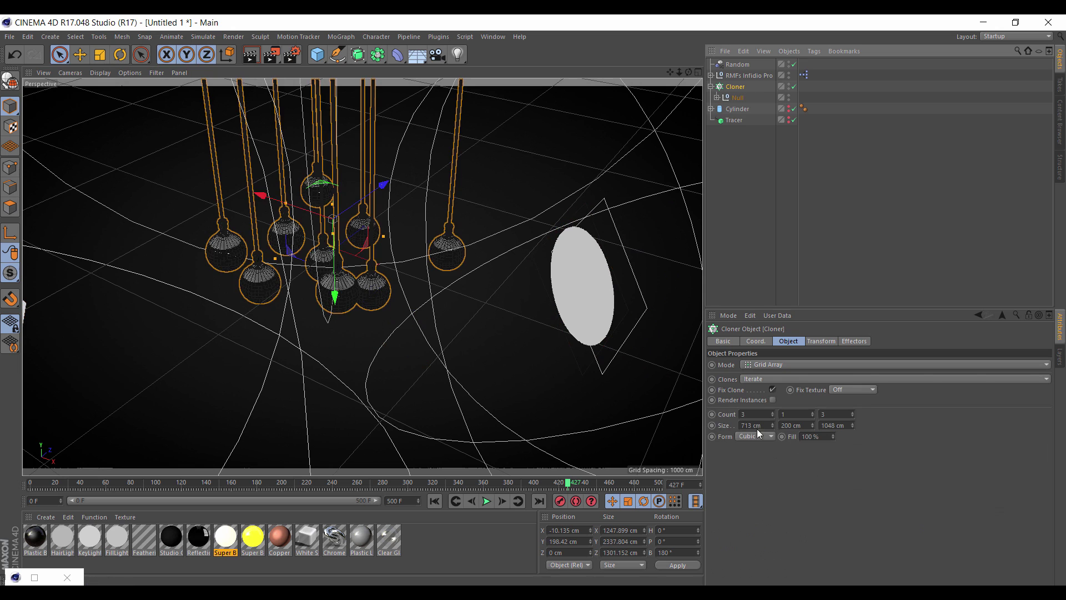
double_click(757, 413)
type("4")
left_click_drag(852, 414, 851, 349)
left_click_drag(771, 425, 772, 362)
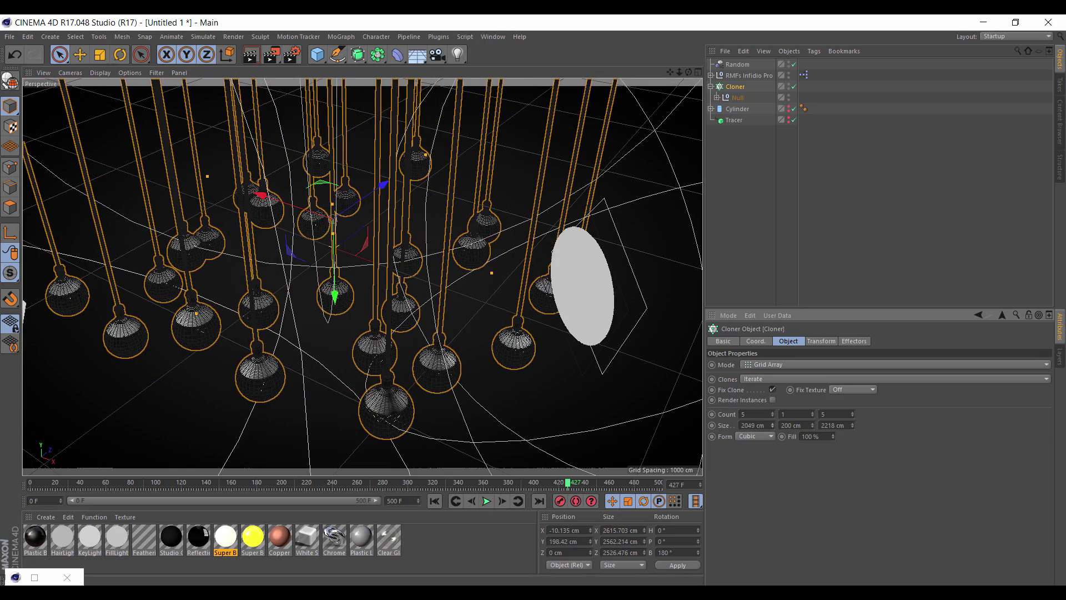
Frame the lamps from a low angle, add a camera, look through it and set its focal length to Portrait (80 mm).
left_click_drag(688, 72, 883, 97)
left_click_drag(679, 72, 700, 133)
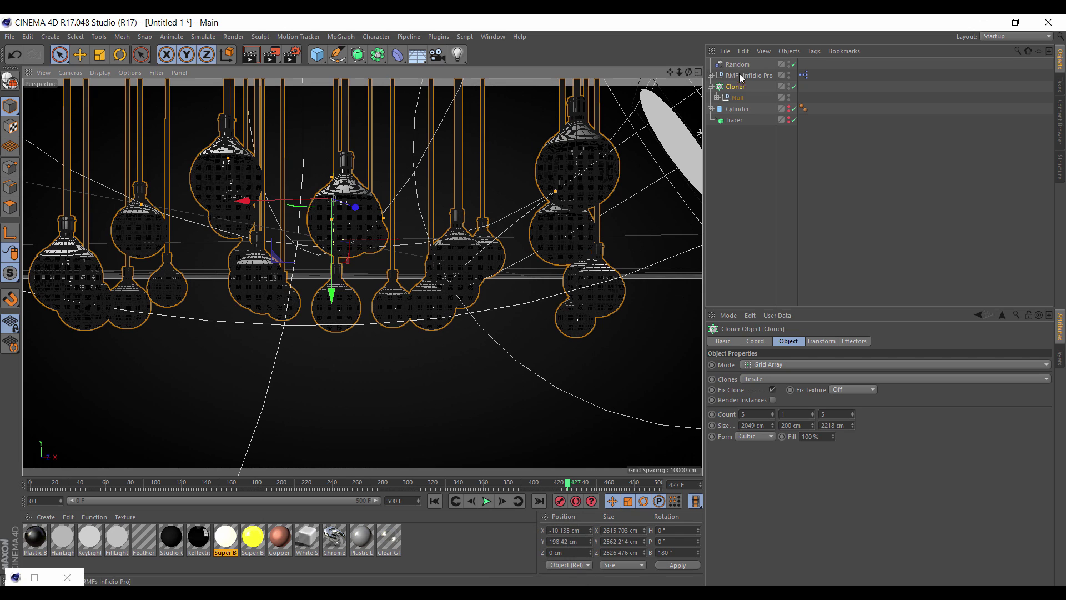
left_click(437, 55)
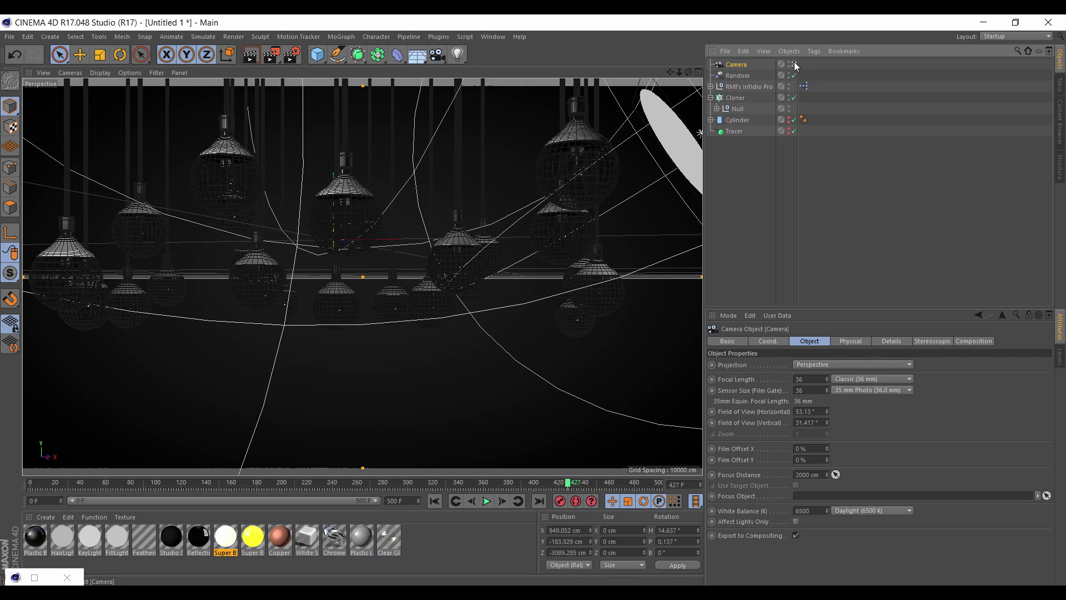
left_click(856, 381)
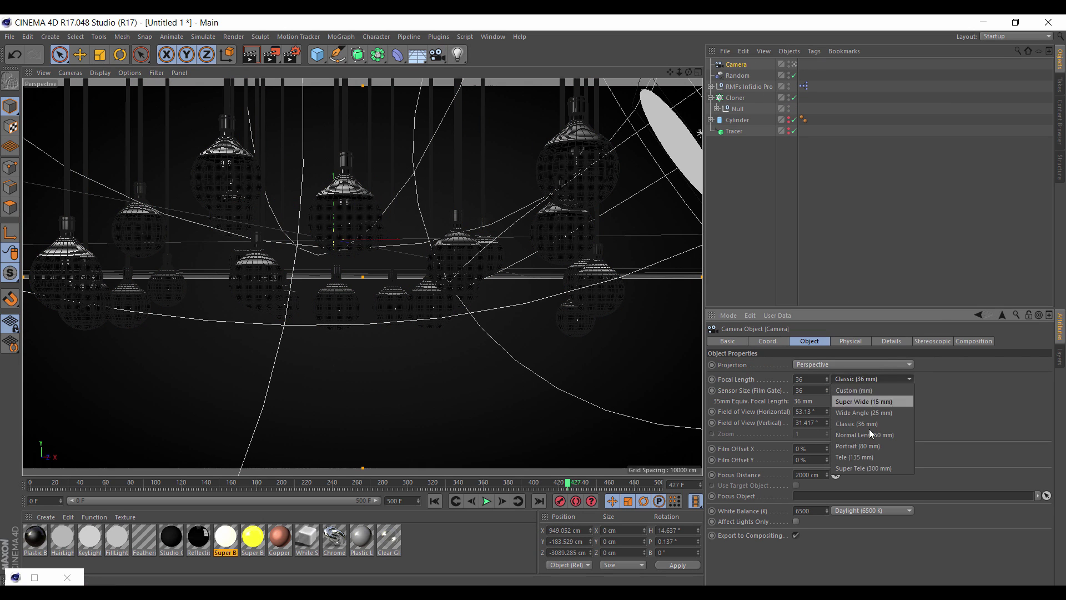
left_click(881, 441)
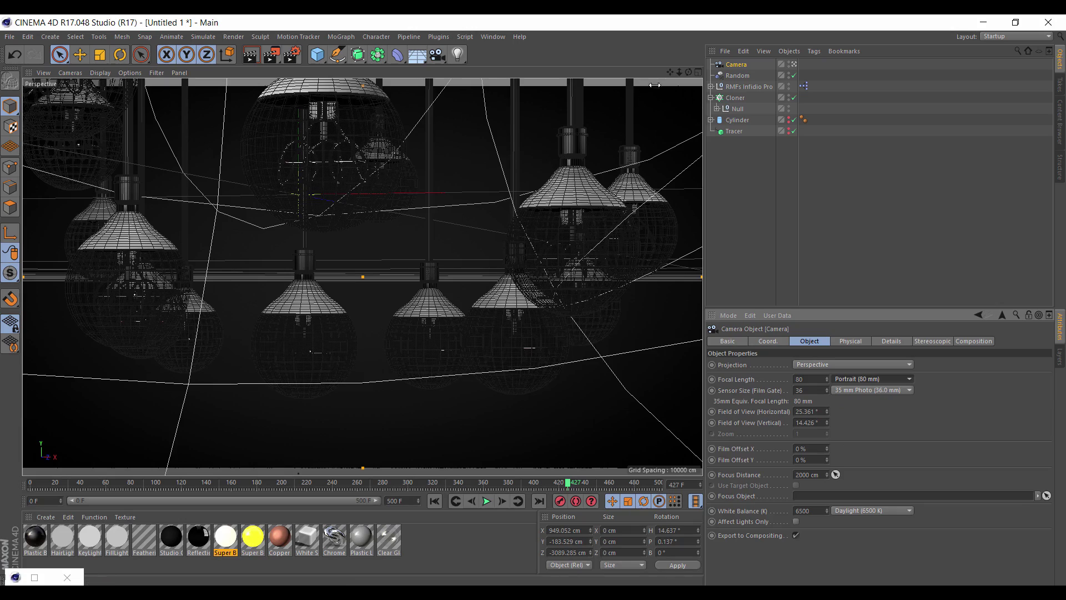
Reposition the camera for a closer, low-angle composition centred on the lamp cloner.
mouse_move(679, 72)
left_mouse_down()
mouse_move(588, 72)
mouse_move(689, 76)
left_mouse_up()
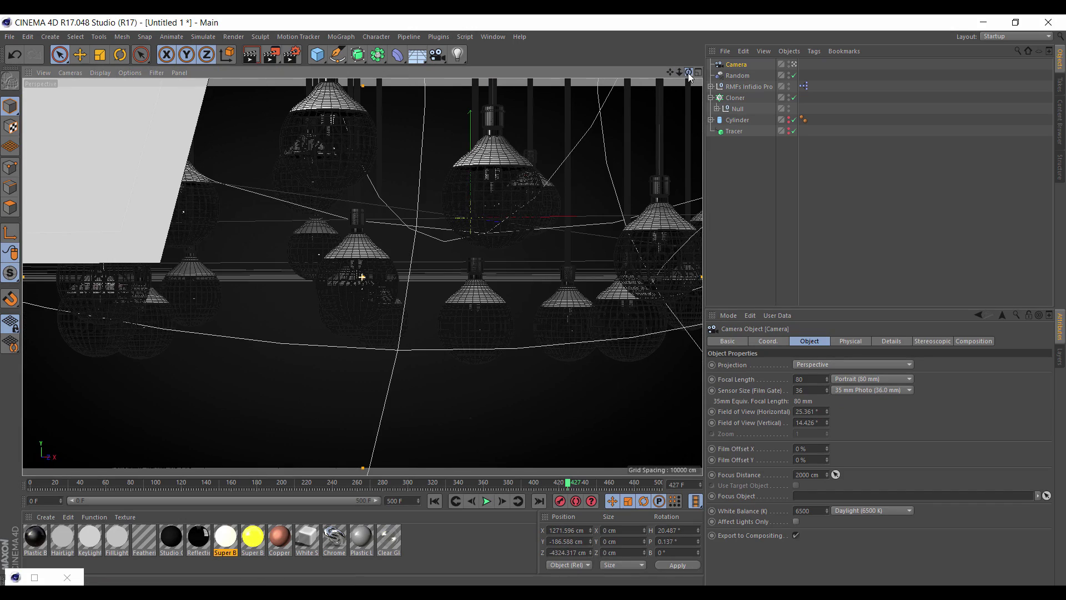
left_click(734, 97)
key("o")
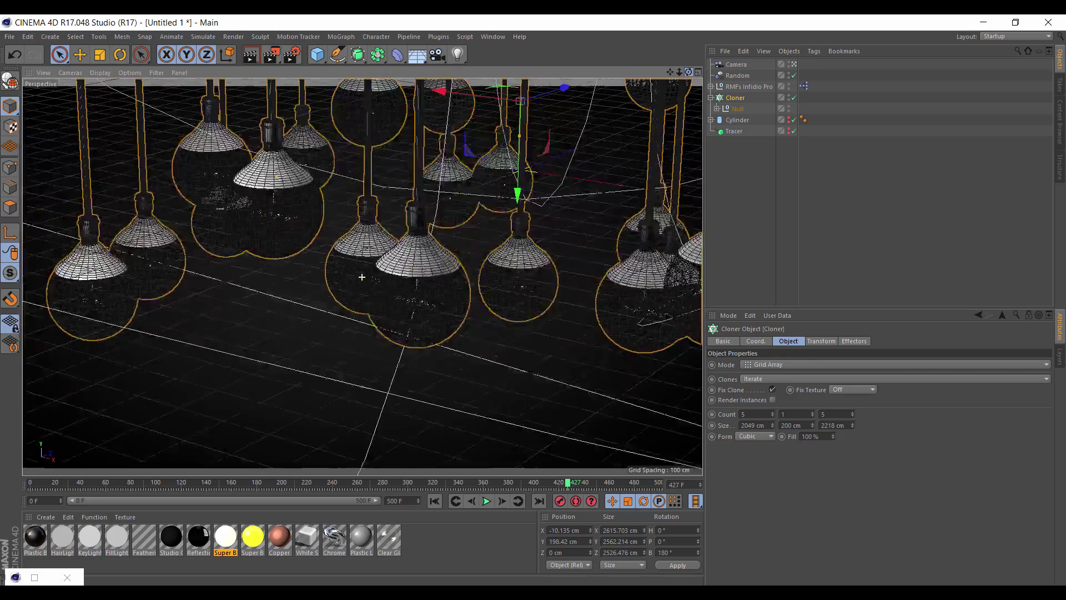
left_click_drag(689, 72, 556, 52)
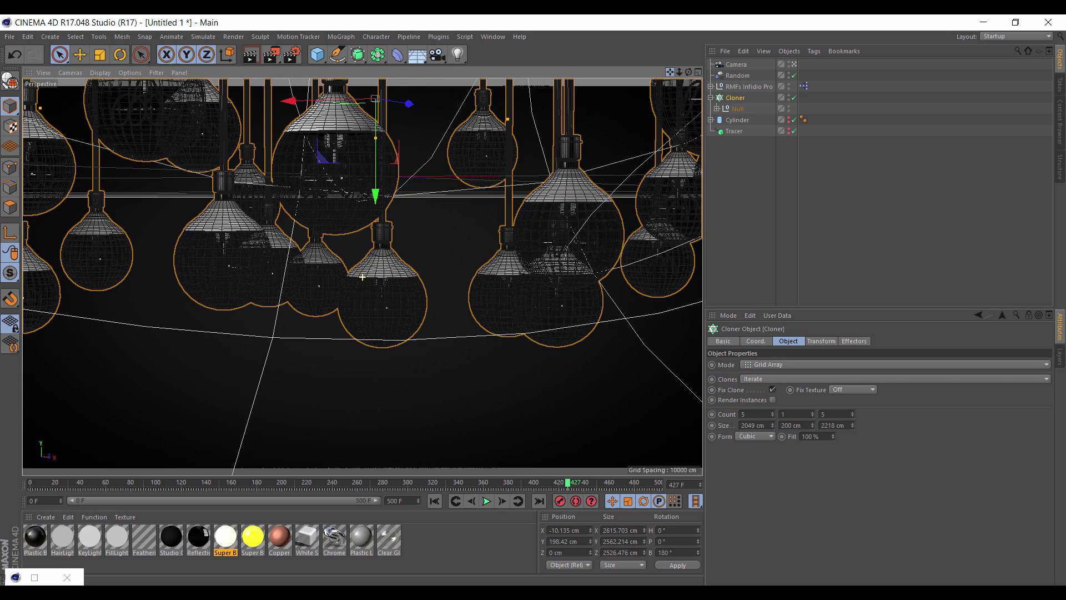
Set the camera's f-stop to 1.8 and its focus distance to about 3754 cm.
left_click(698, 72)
left_click_drag(678, 72, 591, 75)
left_click(737, 64)
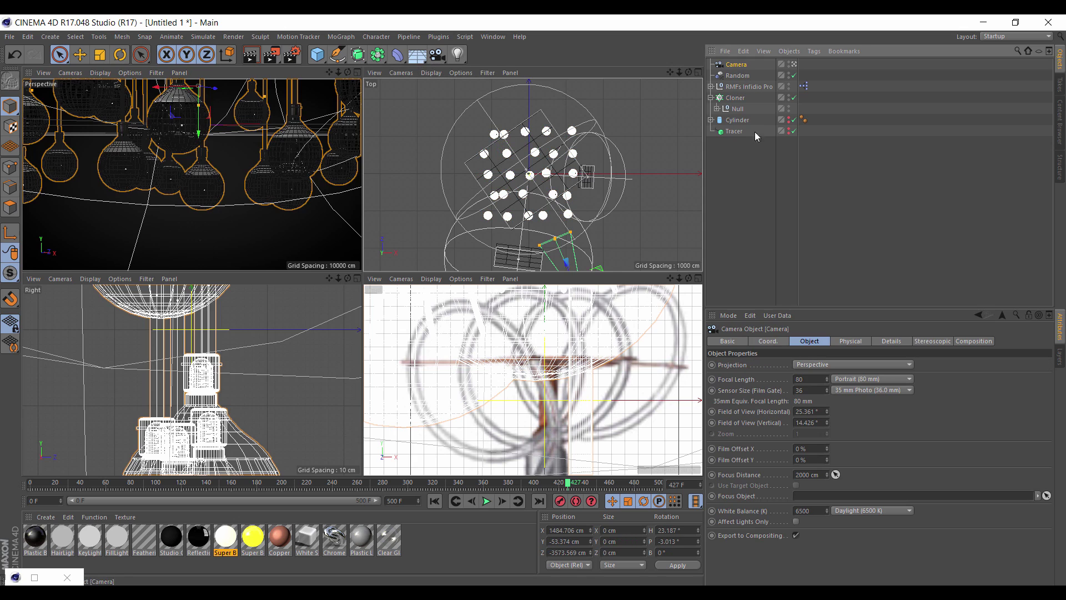
left_click(864, 341)
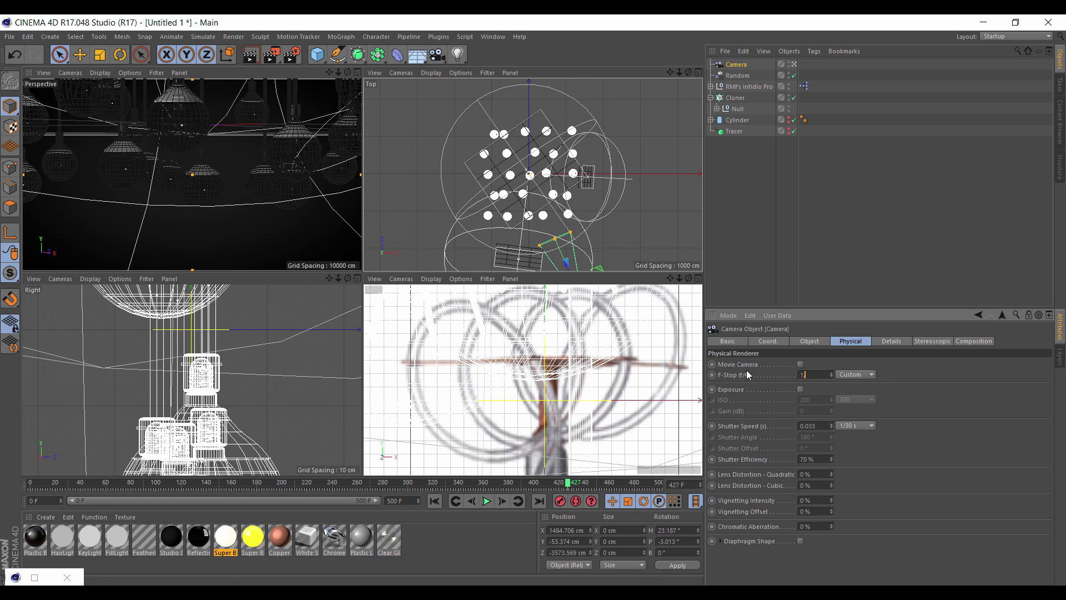
type(".8")
key("Return")
left_click(799, 341)
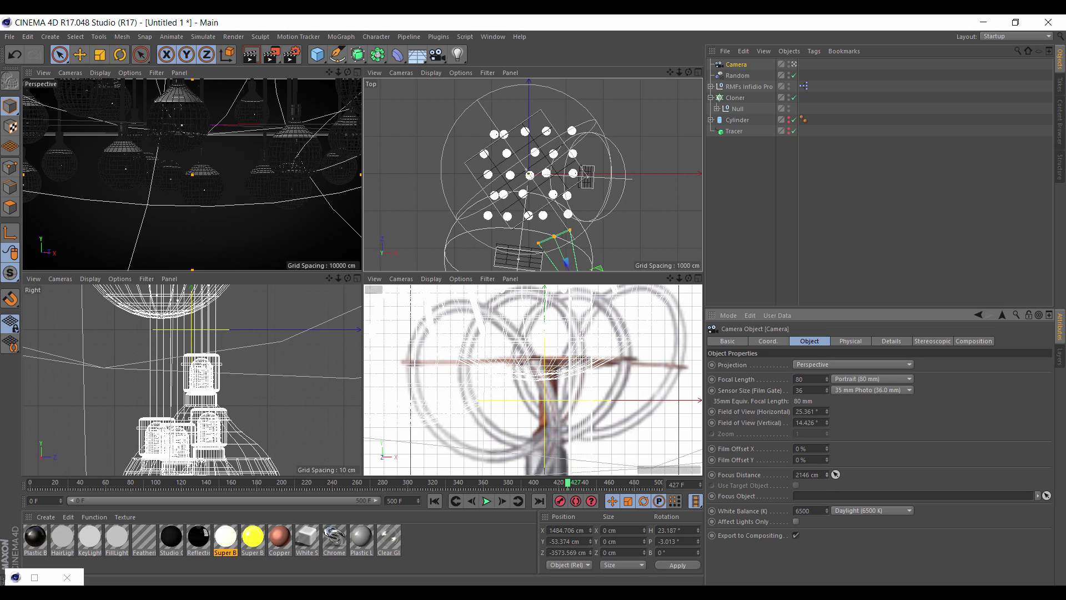
left_click_drag(826, 475, 827, 411)
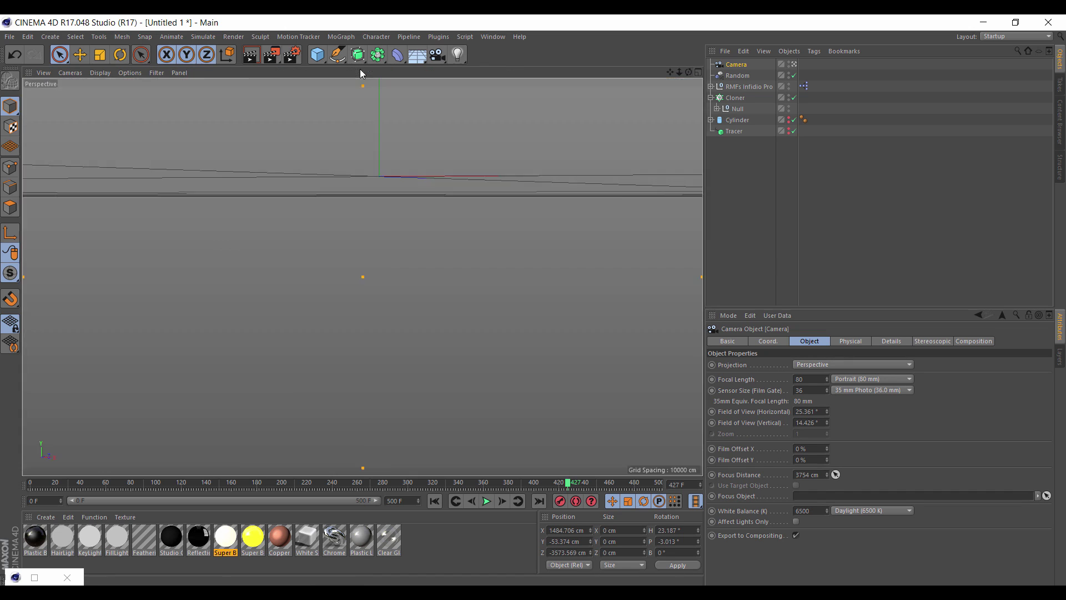
Move the camera farther back and shift its angle so more of the hanging lamps fit in the frame.
left_click(357, 72)
key("Return")
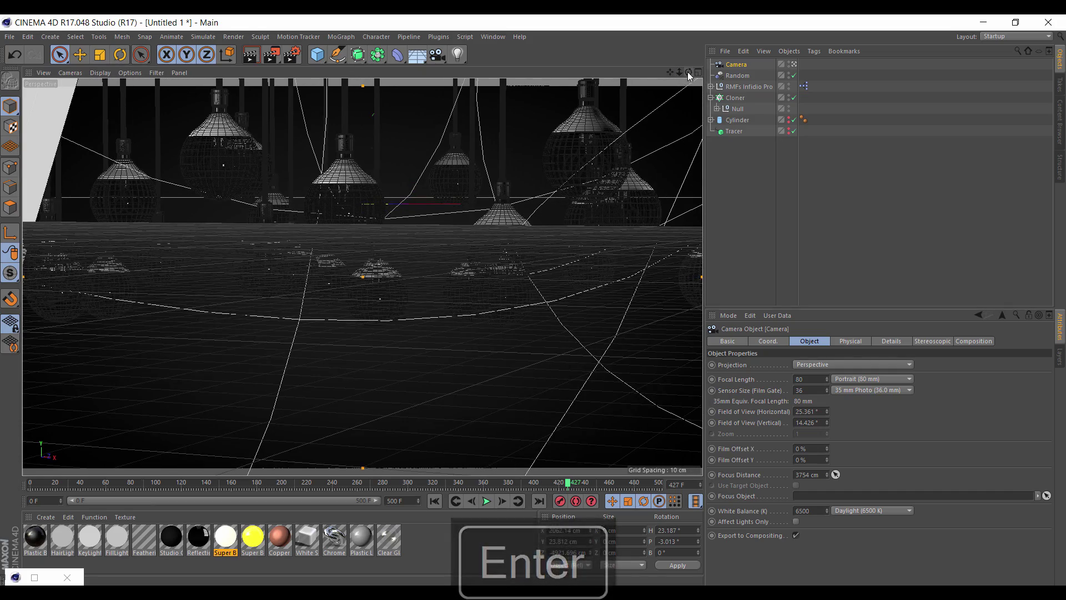
left_click_drag(687, 71, 529, 77)
key("Return")
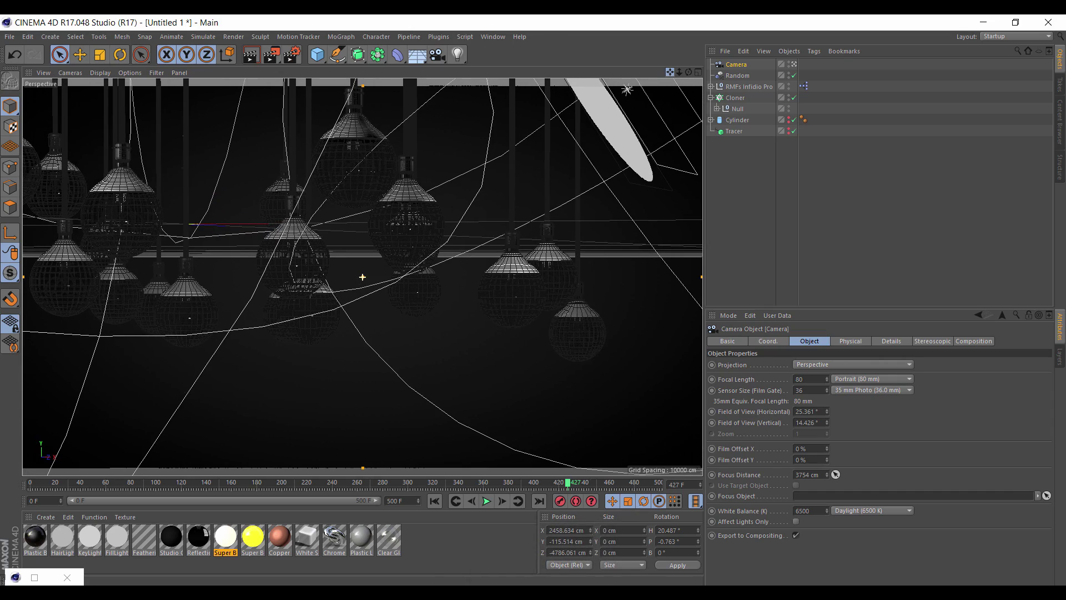
Move the camera's focus plane deeper into the lamp grid, to about 4597 cm, and render a preview of the camera view.
left_click(698, 71)
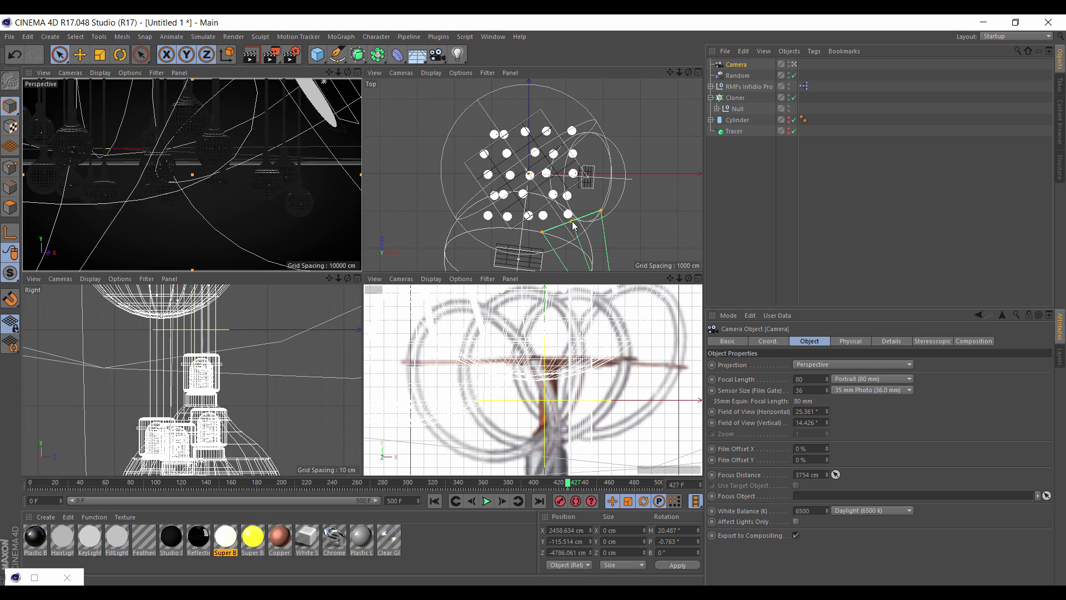
left_click_drag(573, 225, 556, 198)
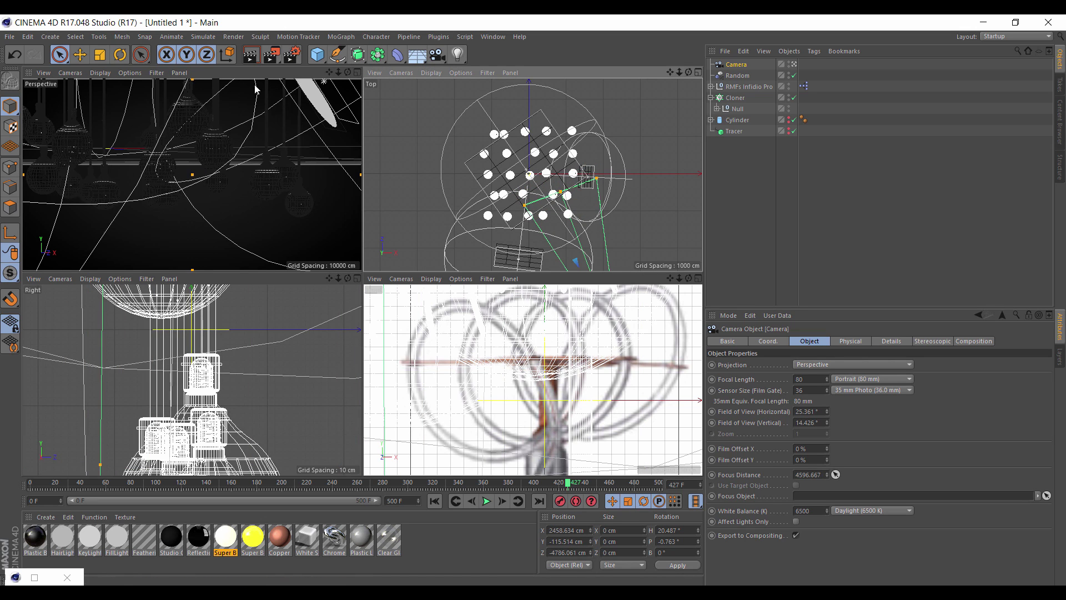
left_click(356, 73)
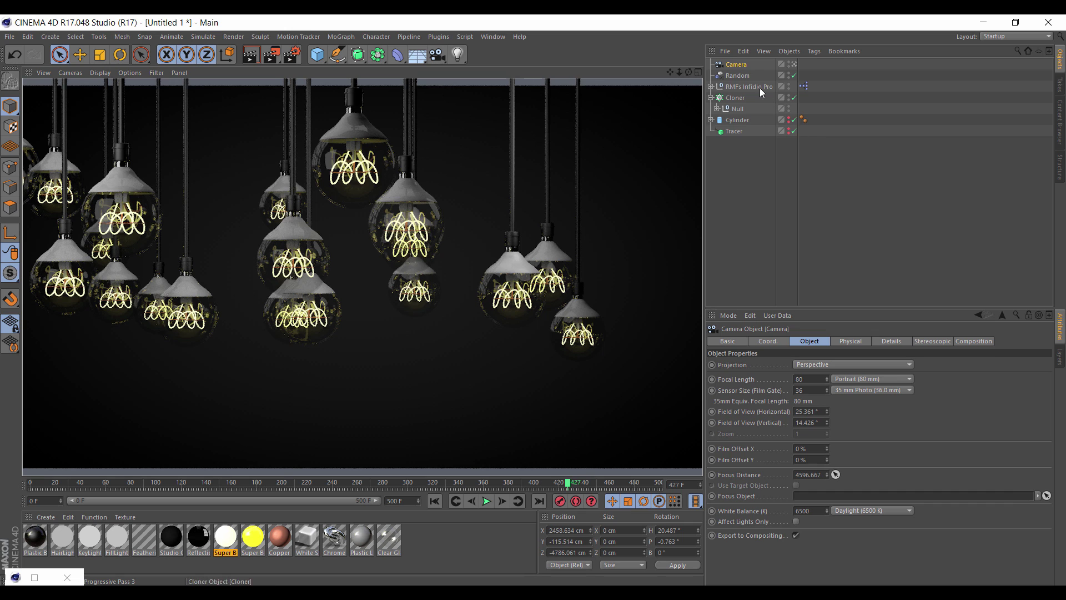
Switch the lamp cloner from a grid array to Linear mode and delete the Random effector.
left_click(738, 97)
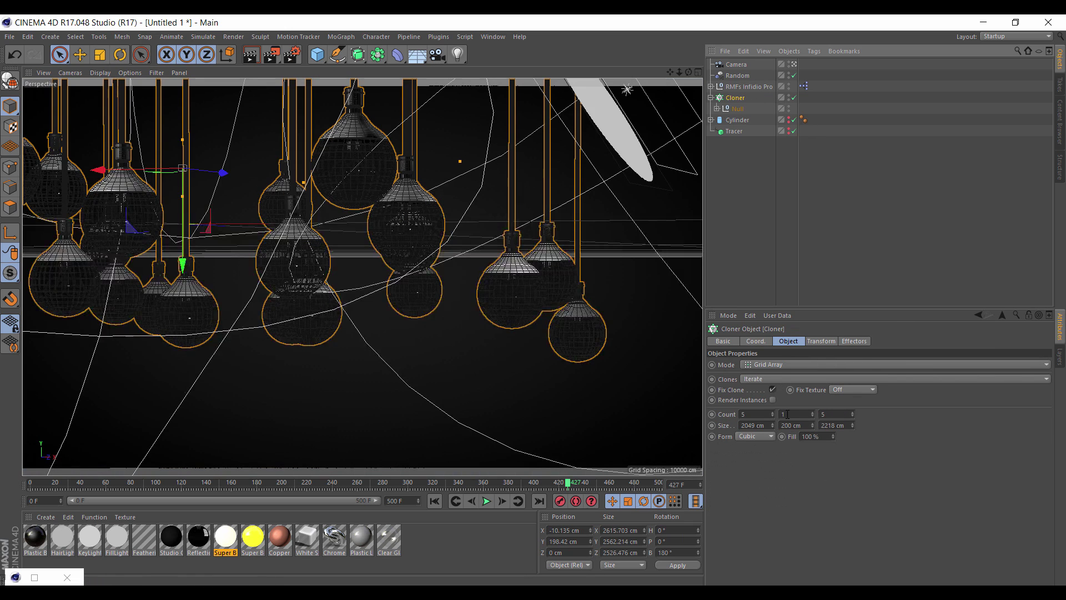
left_click(773, 366)
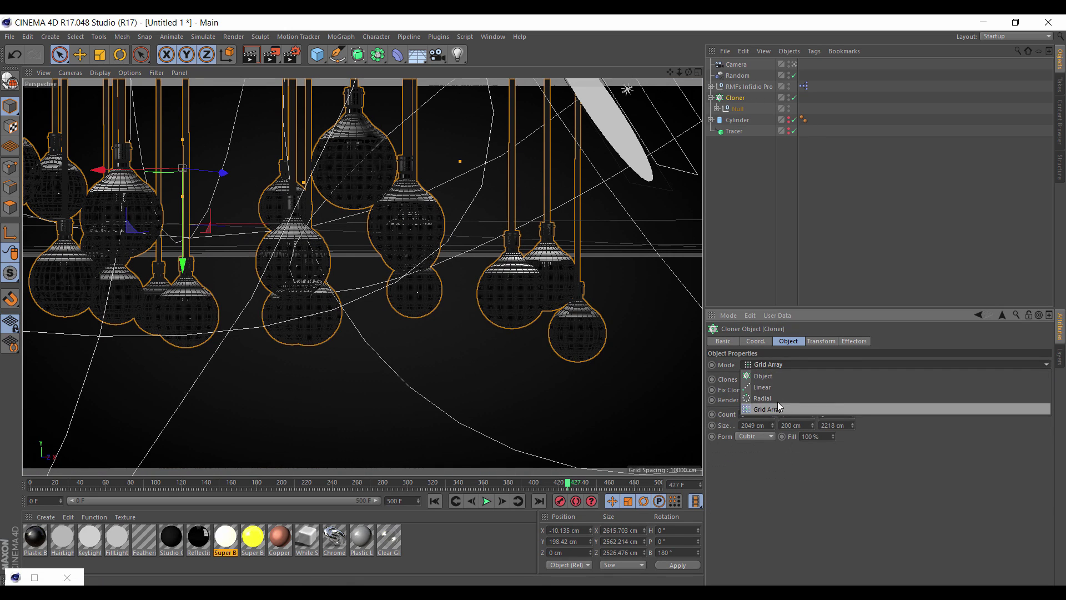
left_click(775, 388)
left_click_drag(686, 72, 685, 71)
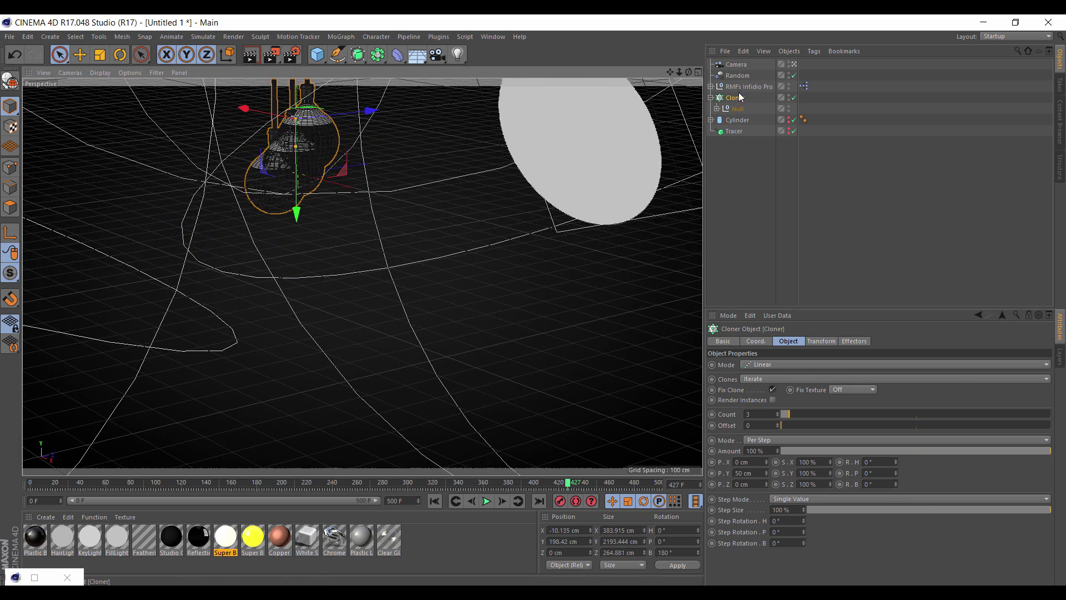
left_click(742, 76)
key("Delete")
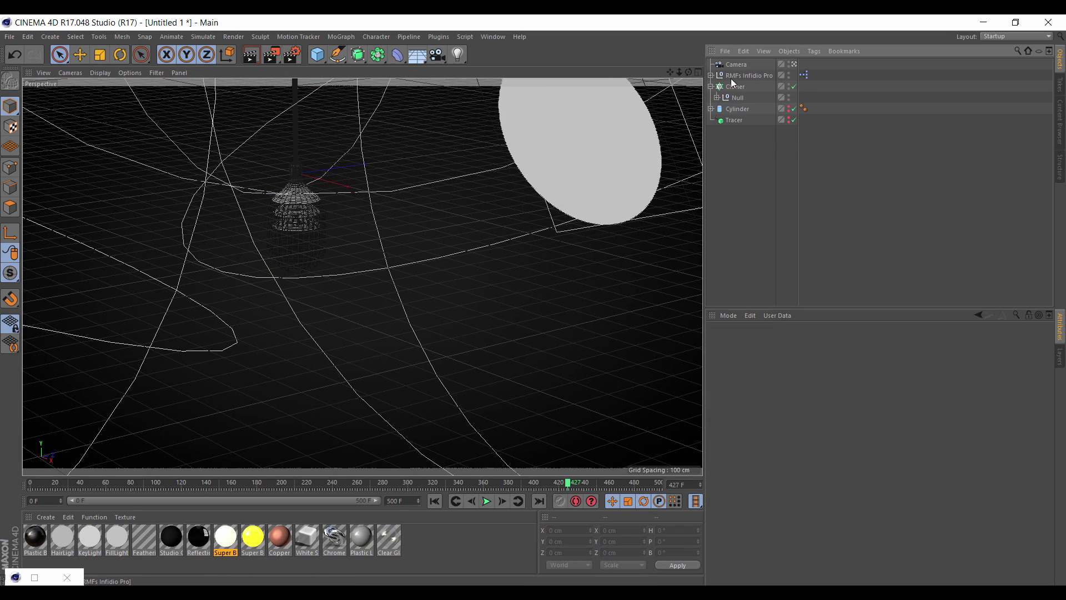
Delete the RMFs Infidio Pro studio from the scene.
left_click(737, 86)
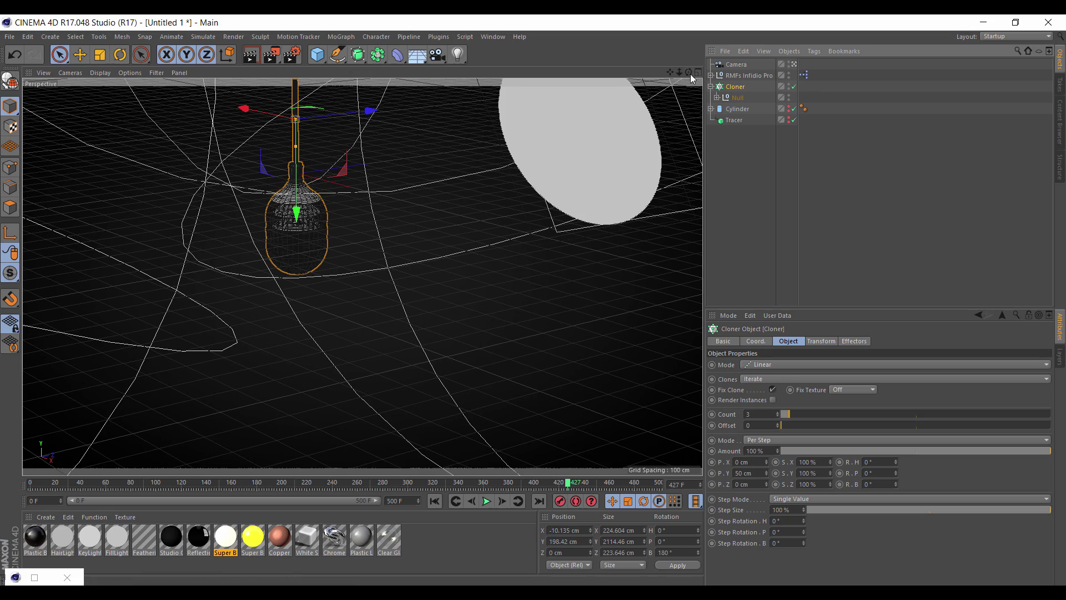
left_click_drag(687, 72, 692, 73)
left_click(750, 74)
key("Delete")
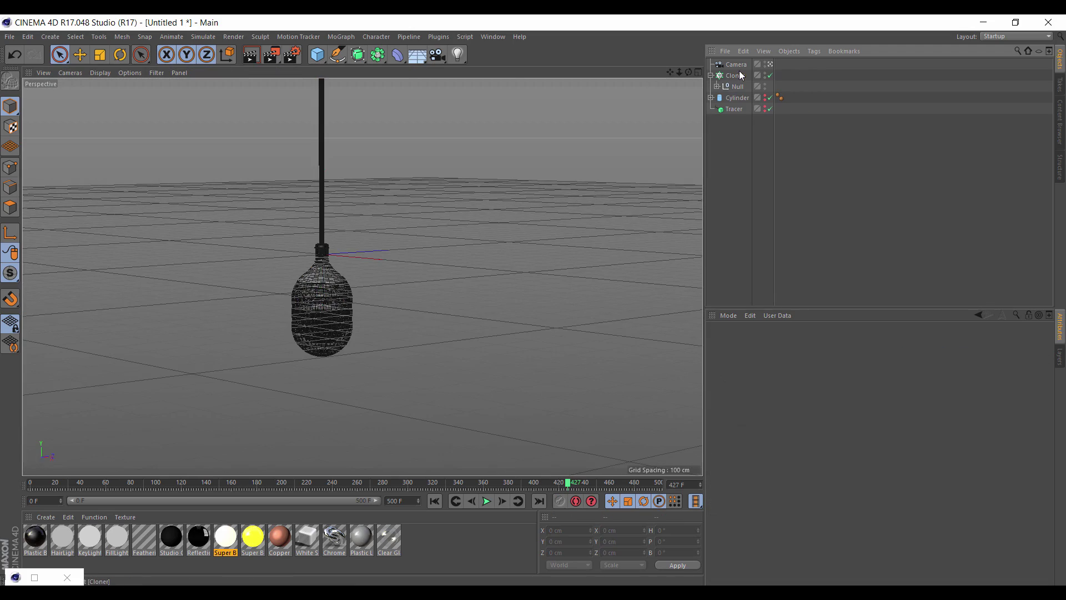
Space the linear clones along Z by setting the cloner's per-step Y offset to 0 cm and Z offset to 713 cm.
left_click(735, 75)
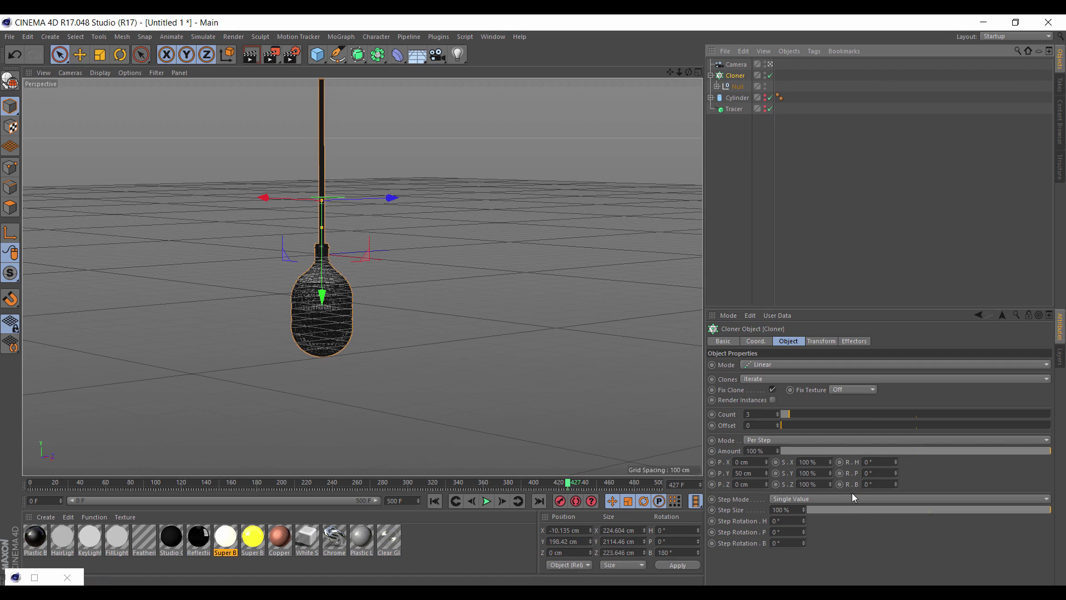
left_click_drag(767, 471, 659, 474)
key("ctrl+z")
key("Delete")
left_click(741, 514)
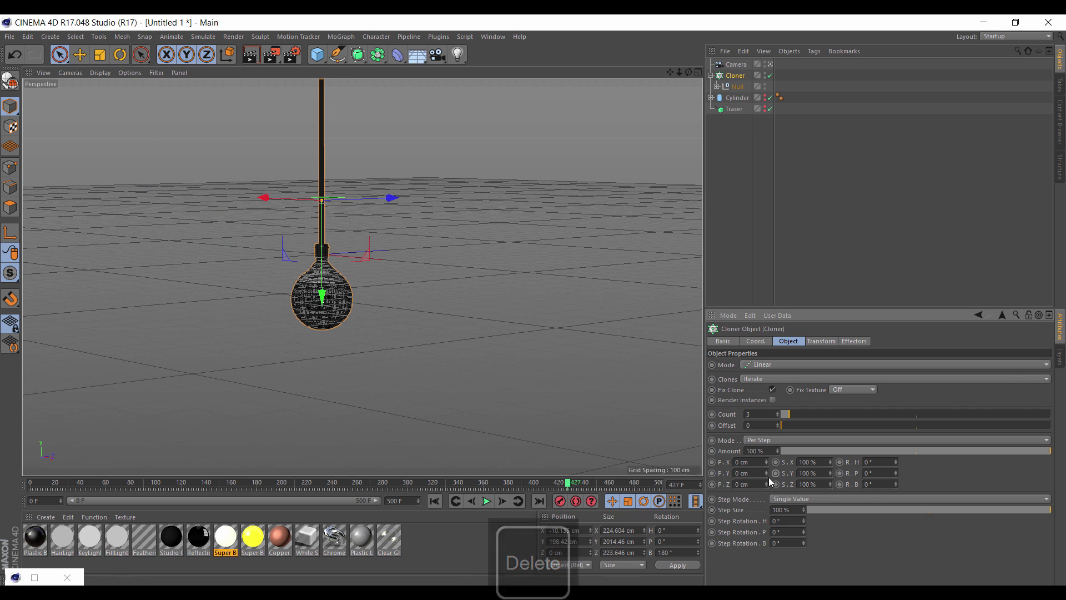
left_click_drag(767, 483, 766, 465)
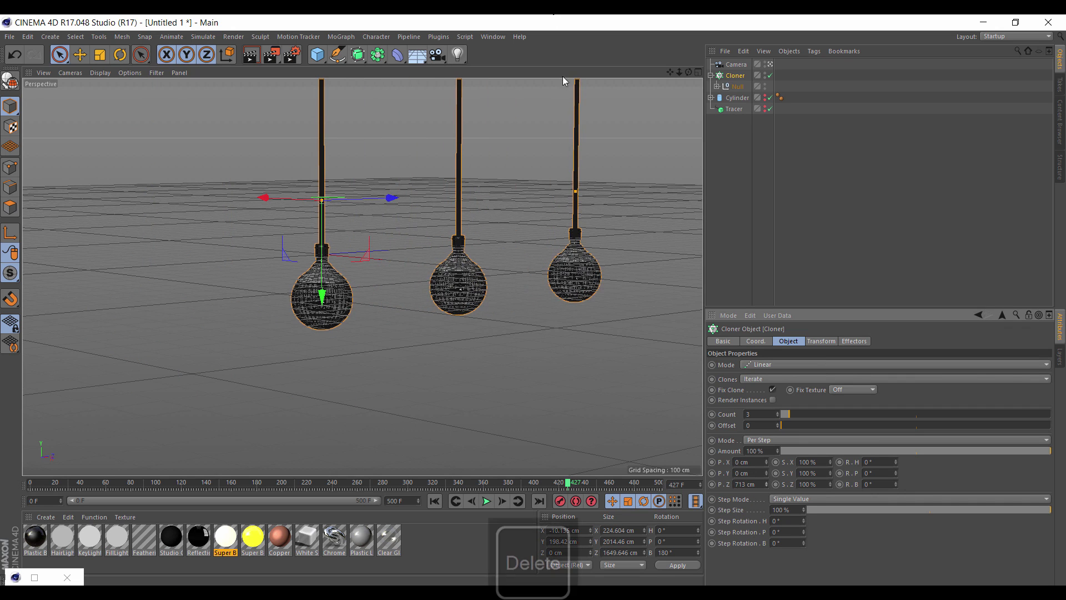
Angle the camera low along the row of lamps and raise the linear cloner's count to 9.
mouse_move(689, 70)
left_mouse_down()
mouse_move(686, 83)
mouse_move(777, 105)
mouse_move(661, 111)
mouse_move(689, 68)
mouse_move(647, 103)
left_mouse_up()
scroll(363, 277, "up", 10)
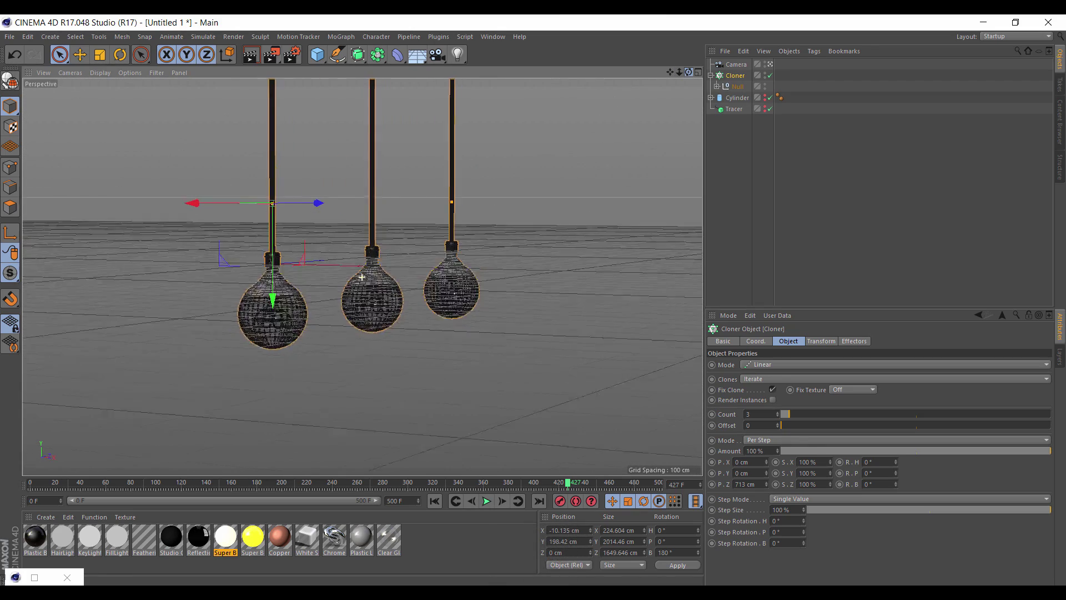
left_click_drag(689, 72, 685, 164)
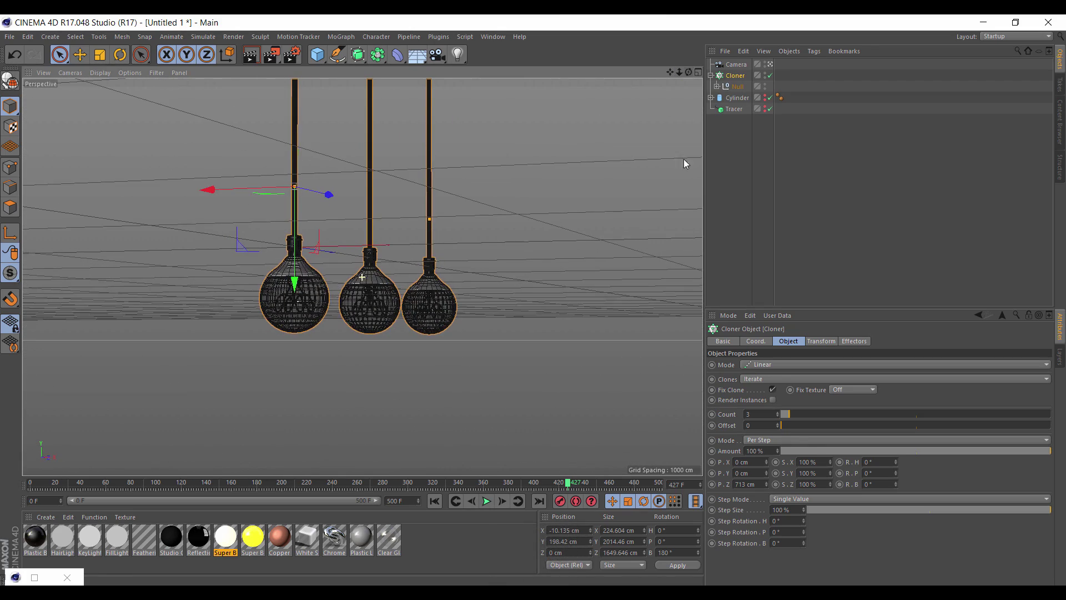
left_click(764, 413)
key("Up")
key("Up")
key("Up")
key("Up")
key("Up")
key("Up")
key("Return")
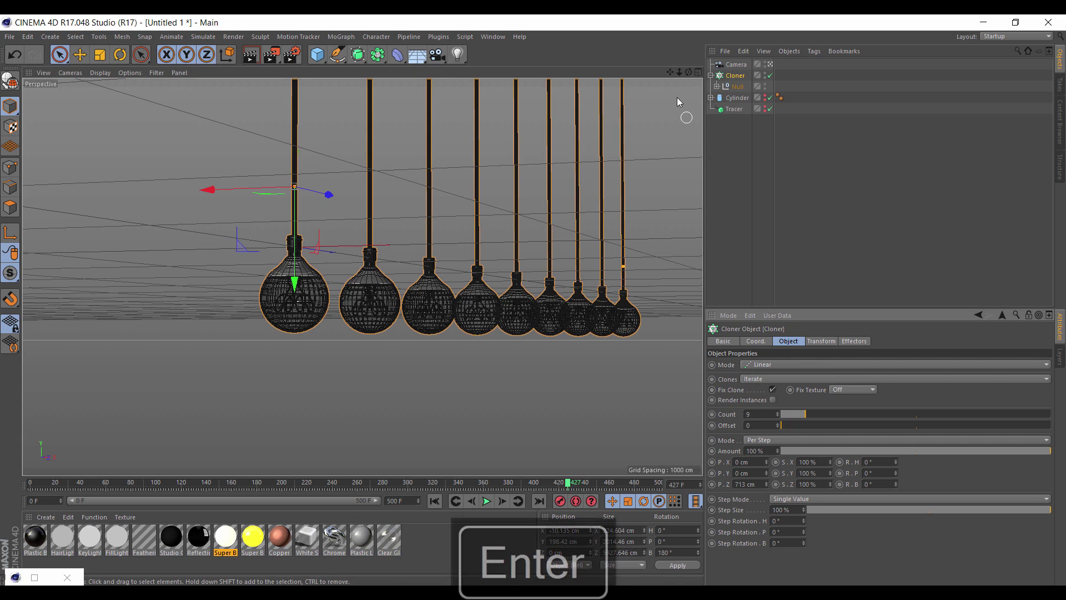
Move the camera closer to the lamp row and set its focus distance to about 4440 cm, on the second lamp in depth.
left_click_drag(670, 71, 579, 73)
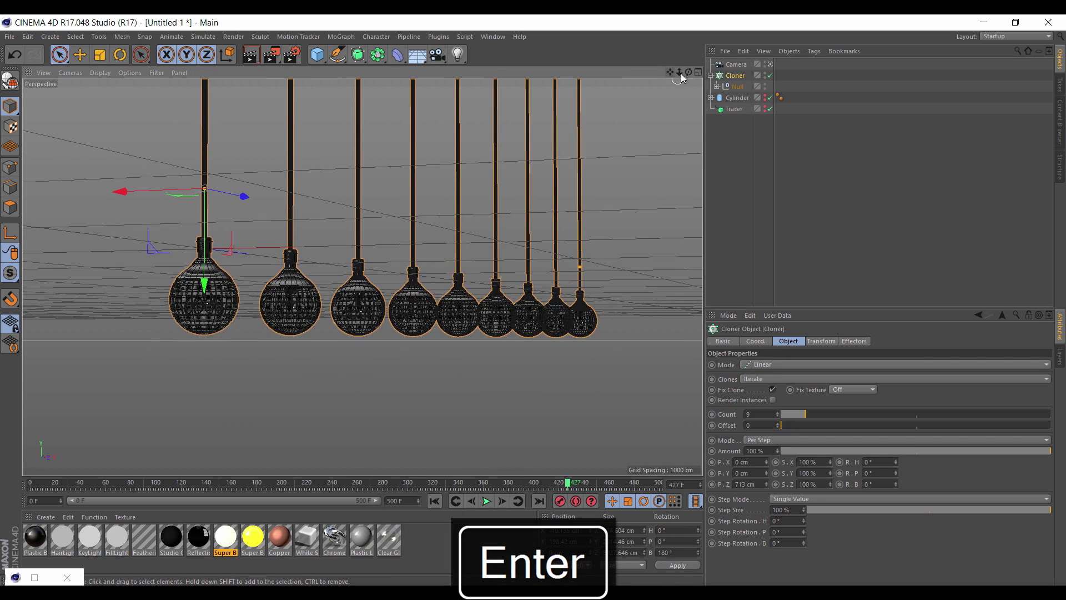
left_click_drag(682, 78, 661, 79)
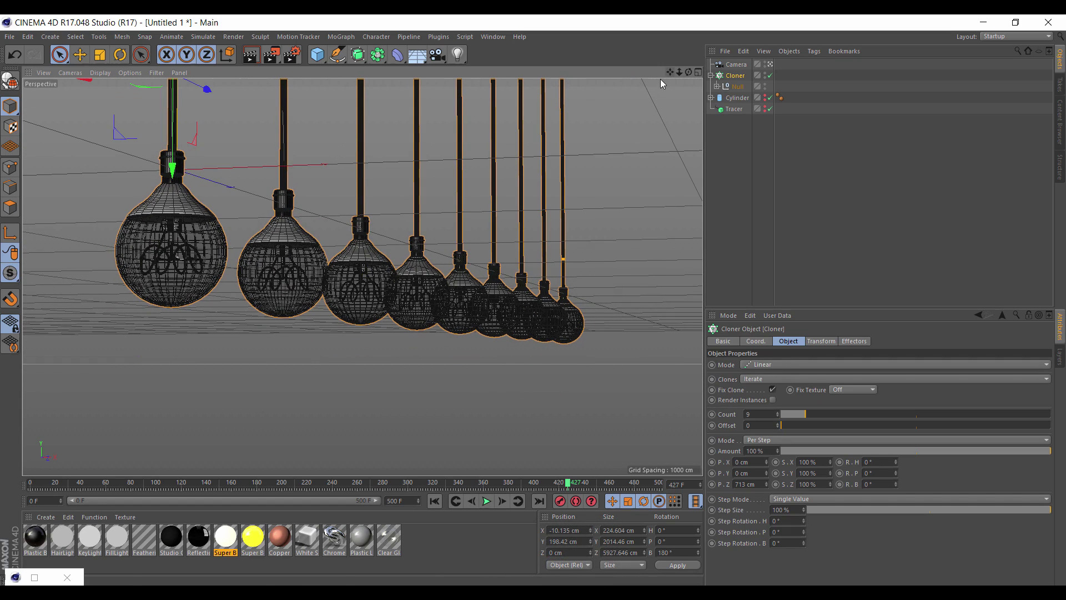
left_click(699, 73)
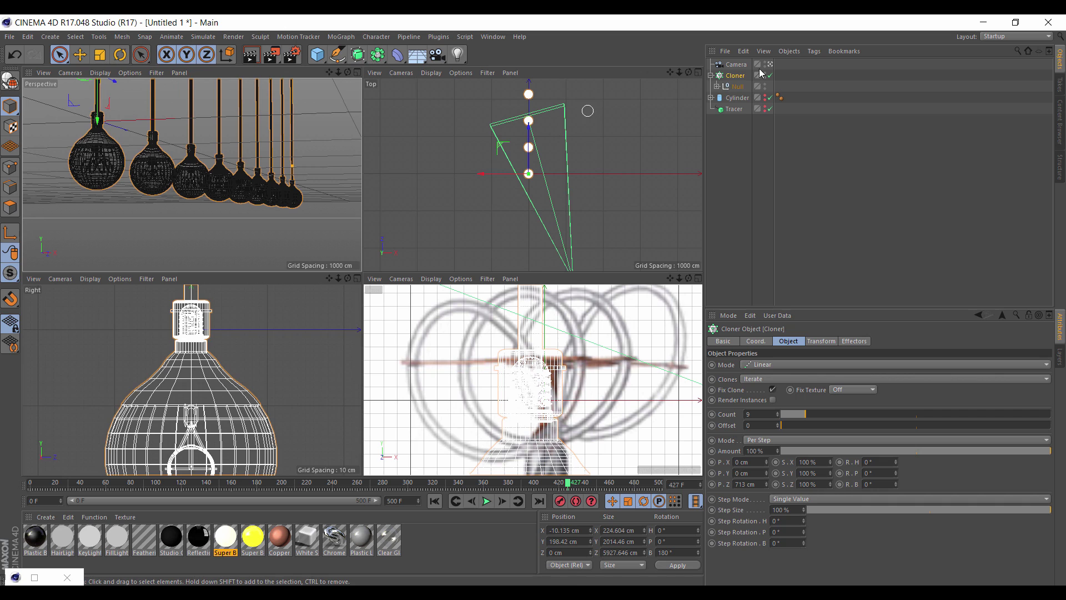
key("Up")
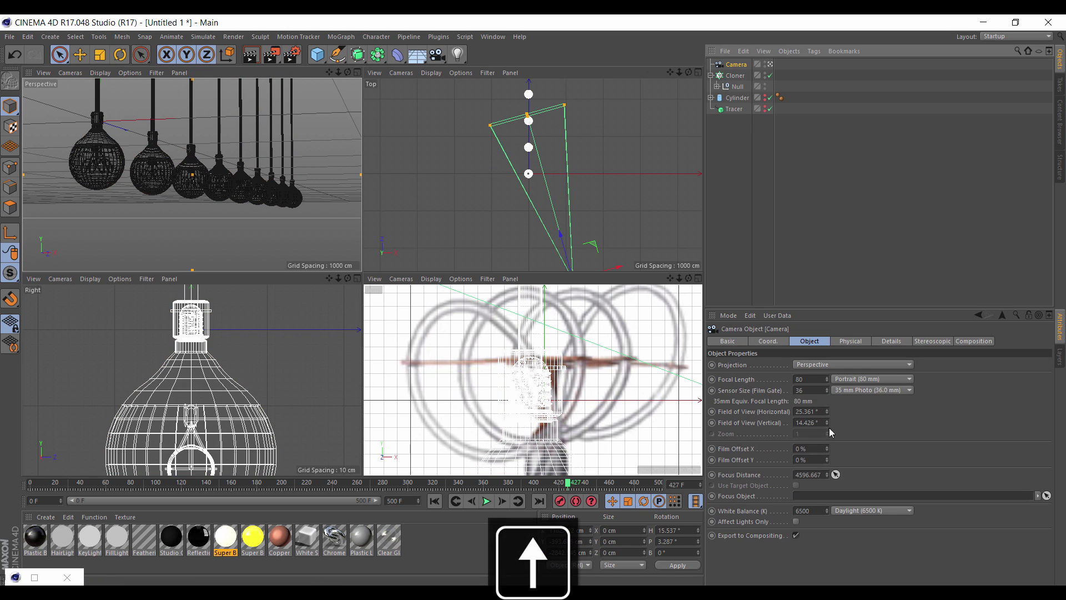
left_click_drag(827, 476, 827, 482)
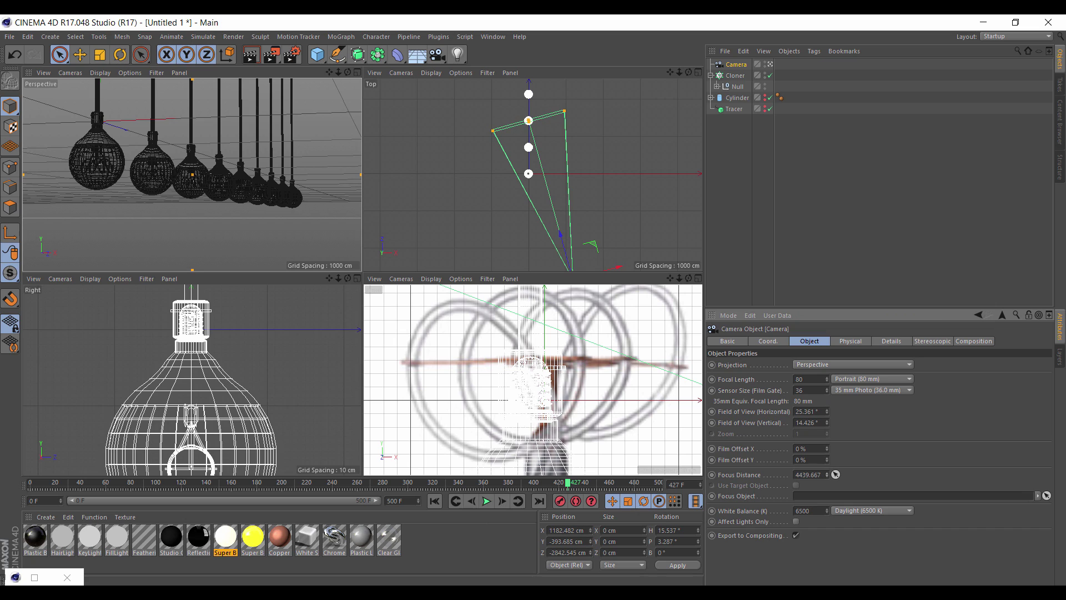
left_click(855, 341)
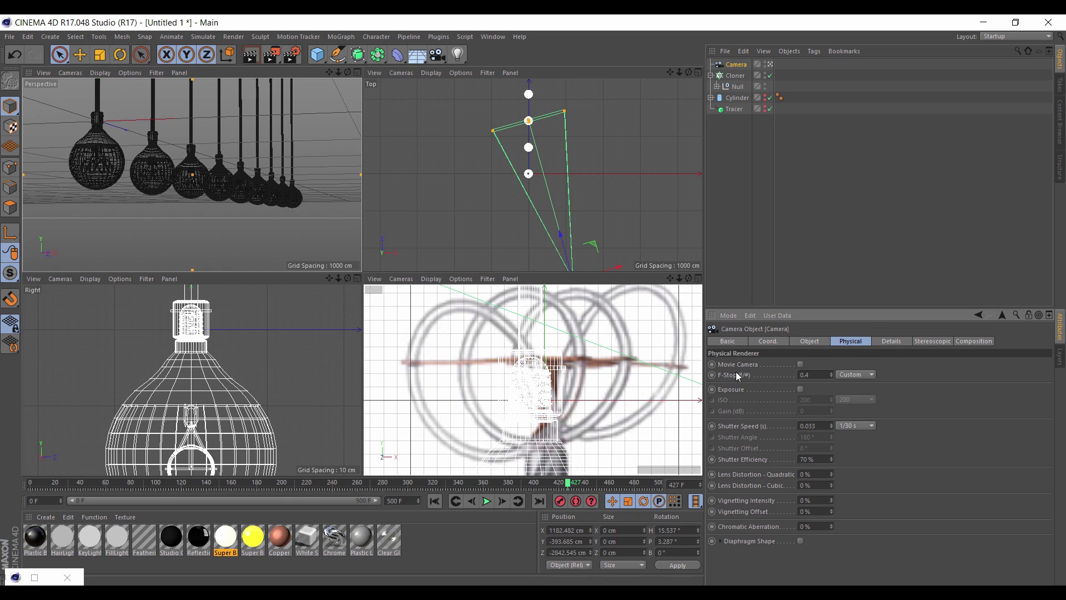
left_click(357, 72)
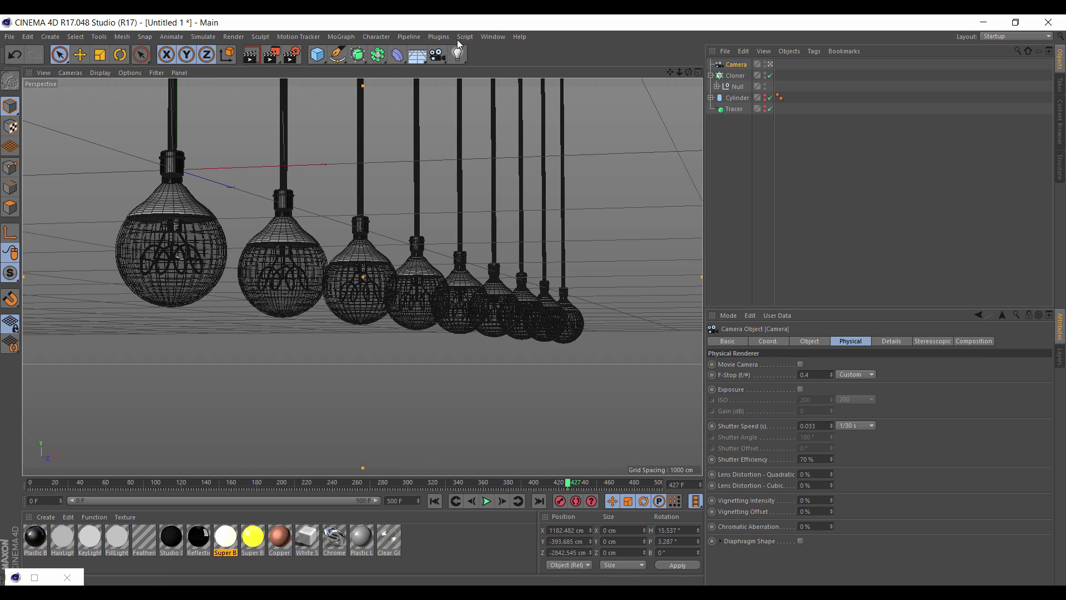
Add the Infidio Pro studio from the RMF_Infidio_Pro_v1.5 preset library to the scene.
left_click(494, 38)
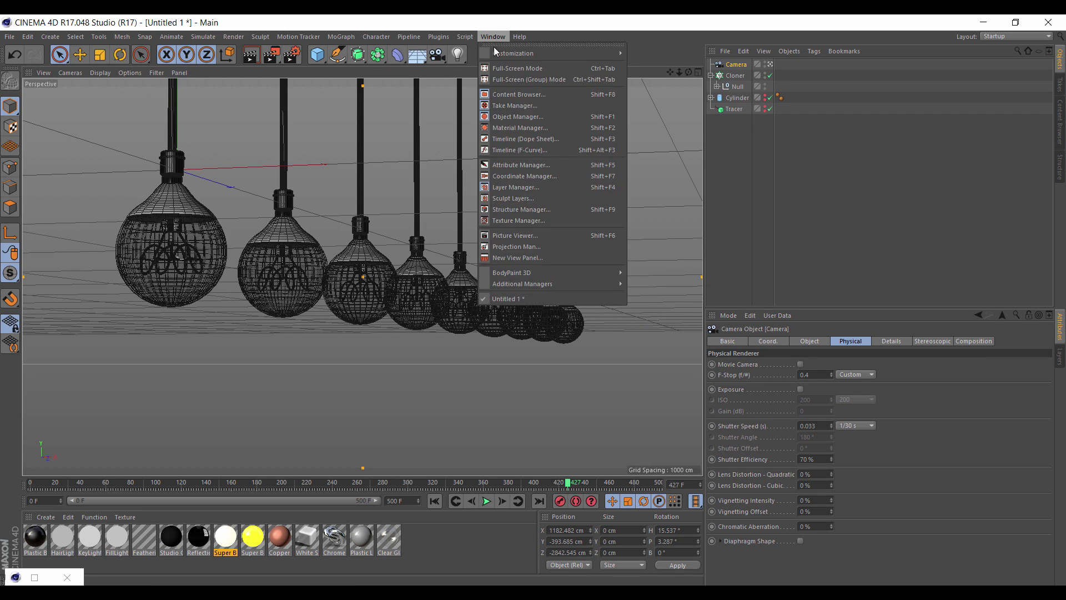
left_click(504, 91)
left_click(383, 114)
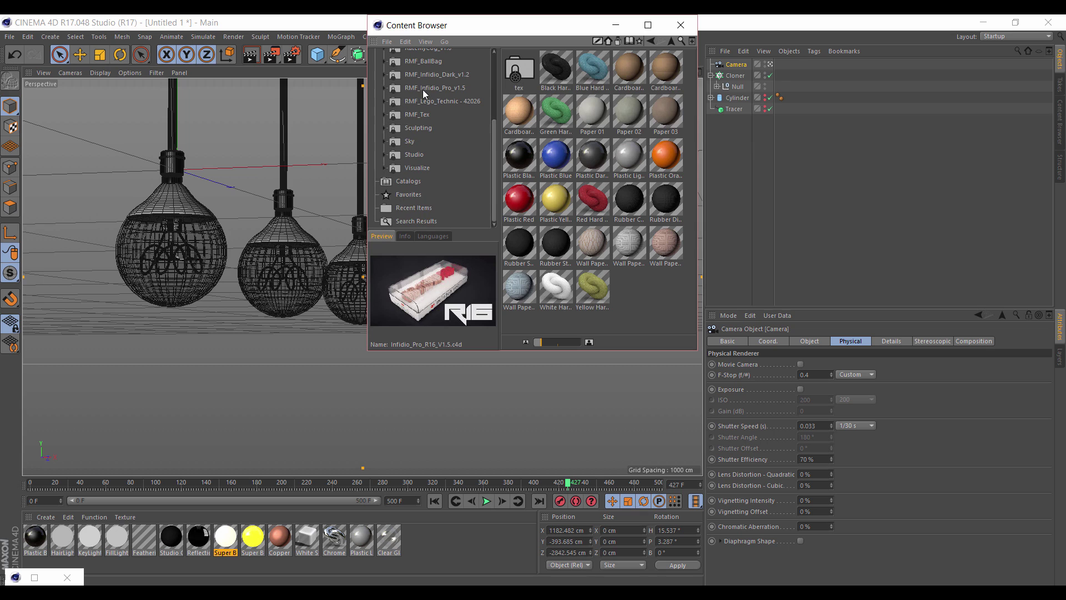
left_click(443, 88)
left_click_drag(542, 79, 595, 118)
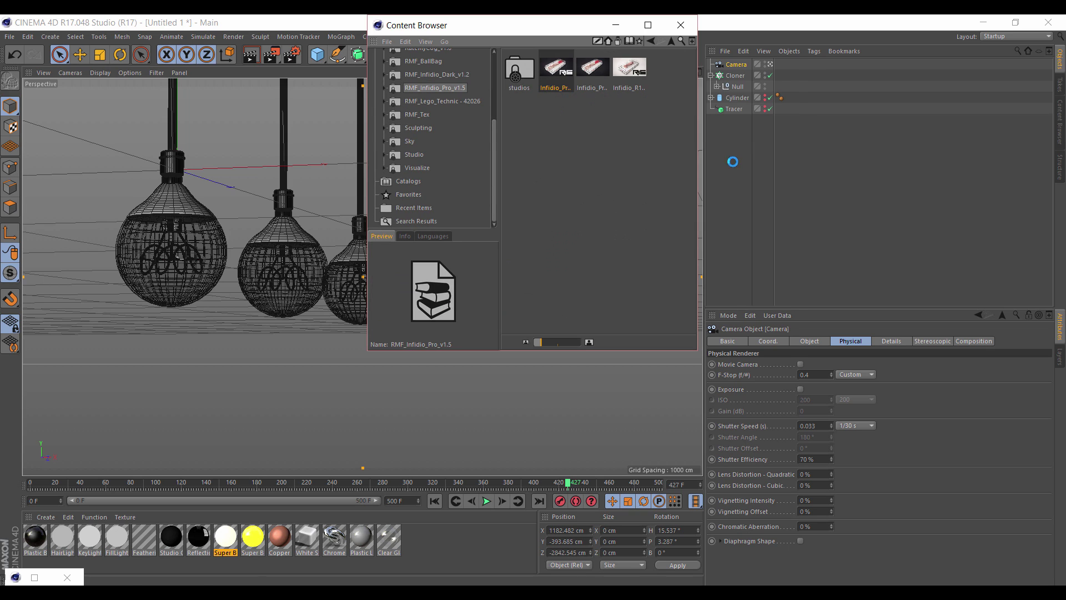
left_click(616, 25)
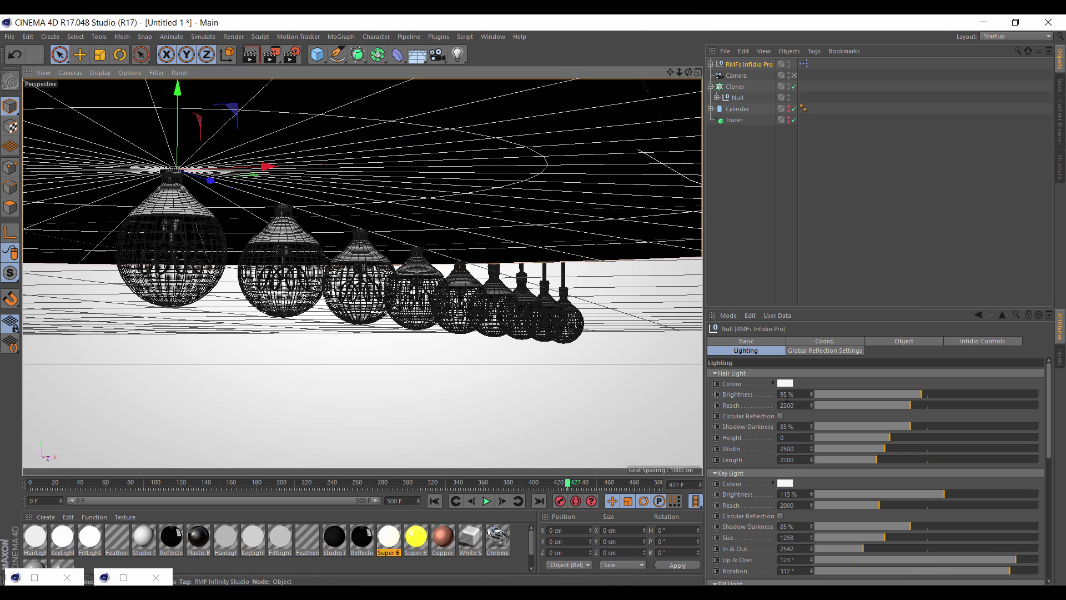
Set the Infidio Pro studio's floor scale to 0 cm and render a preview of the lamp row.
key("Return")
left_click(972, 340)
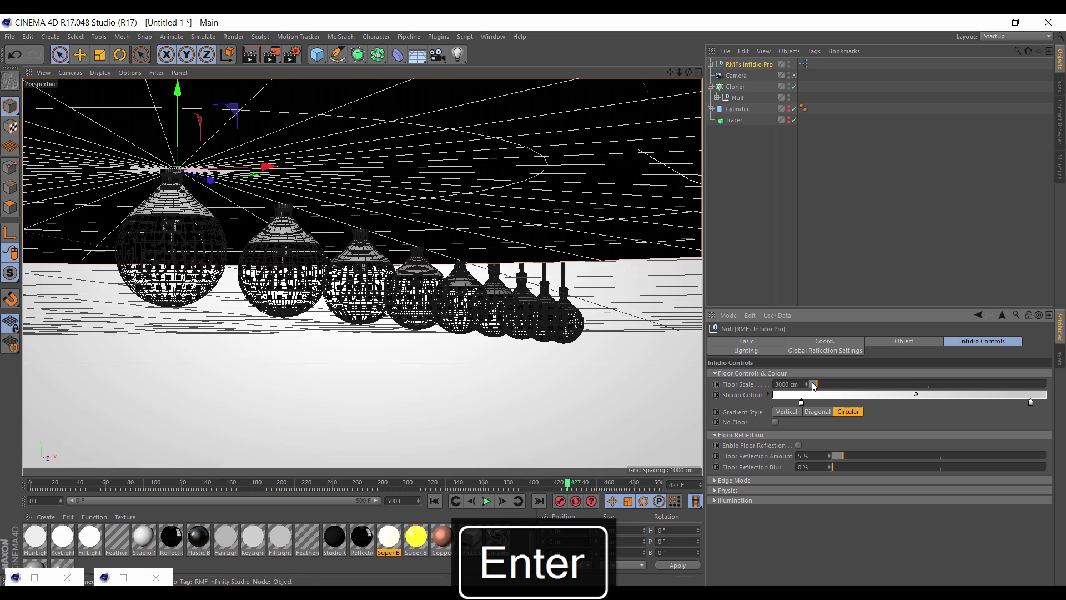
left_click_drag(814, 385, 800, 387)
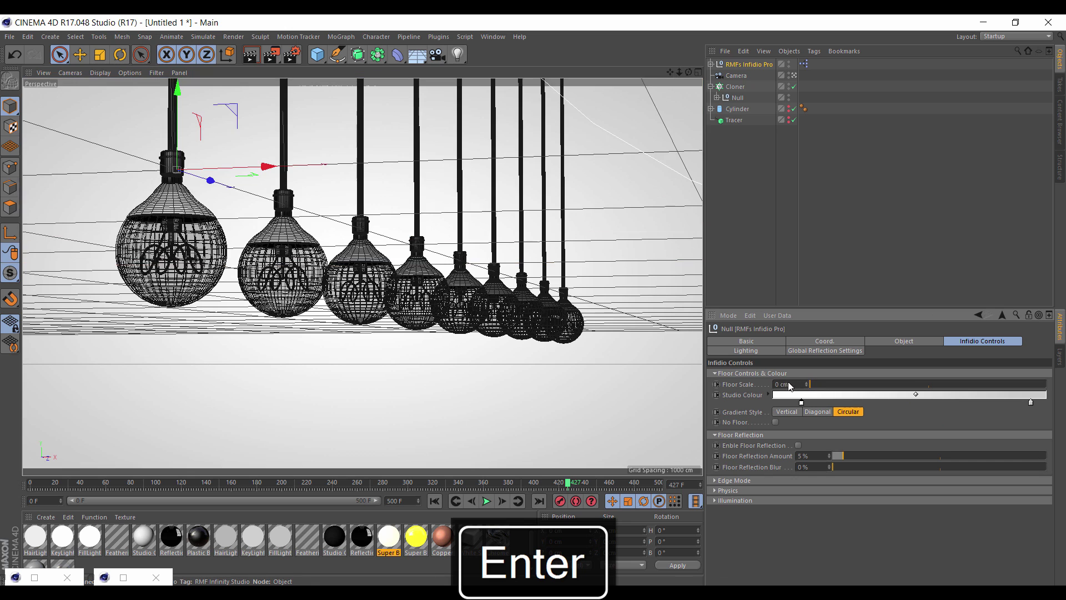
left_click(249, 54)
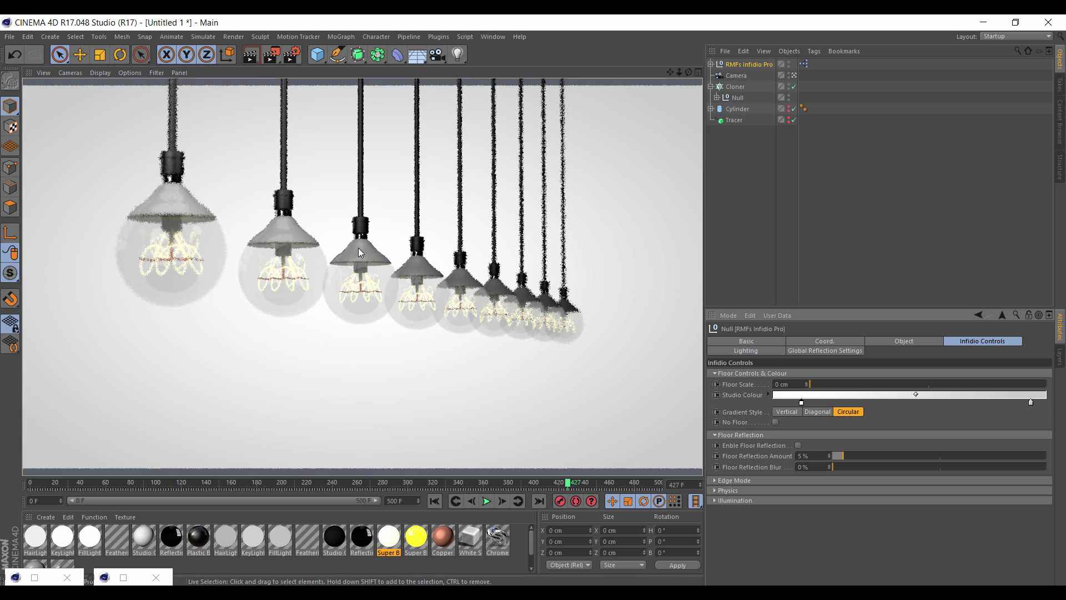
Replace the Infidio Pro studio with the Infidio Dark studio from RMF_Infidio_Dark_v1.2 and lower it to about -867 cm in Y.
key("Delete")
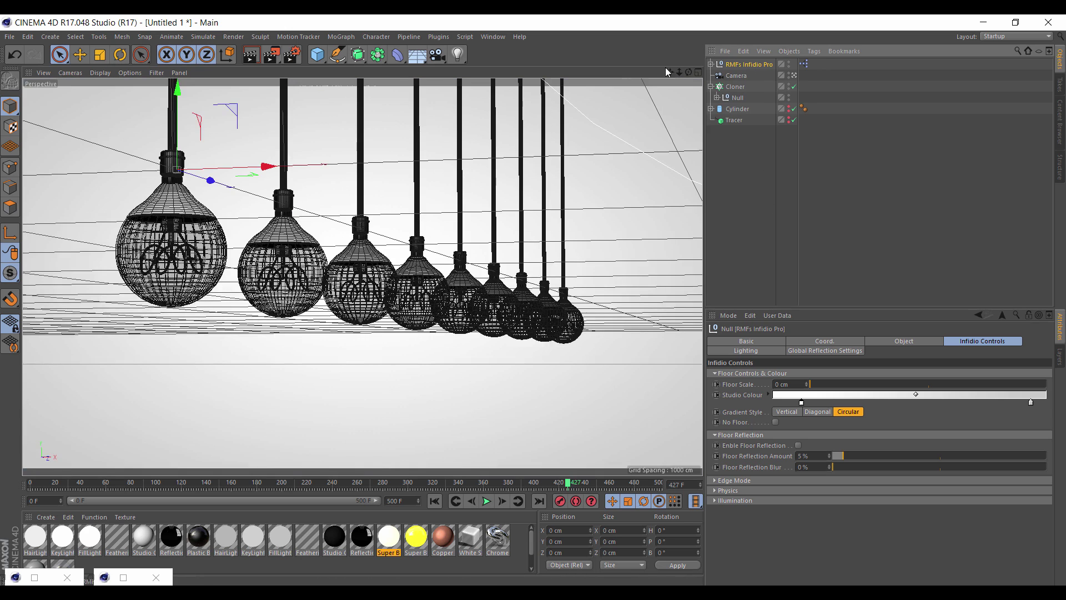
left_click(492, 37)
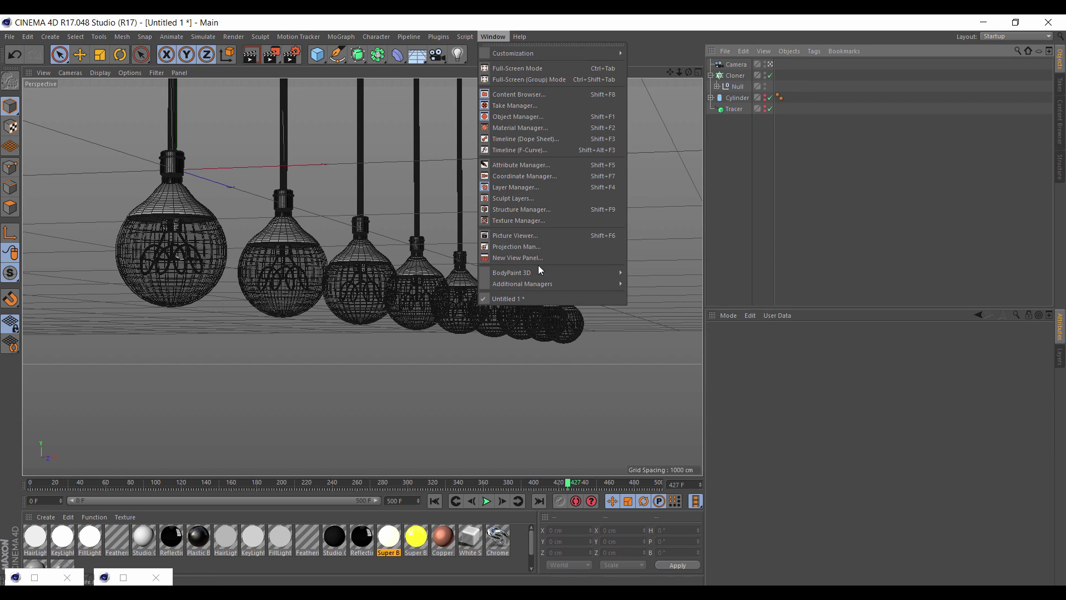
left_click(528, 94)
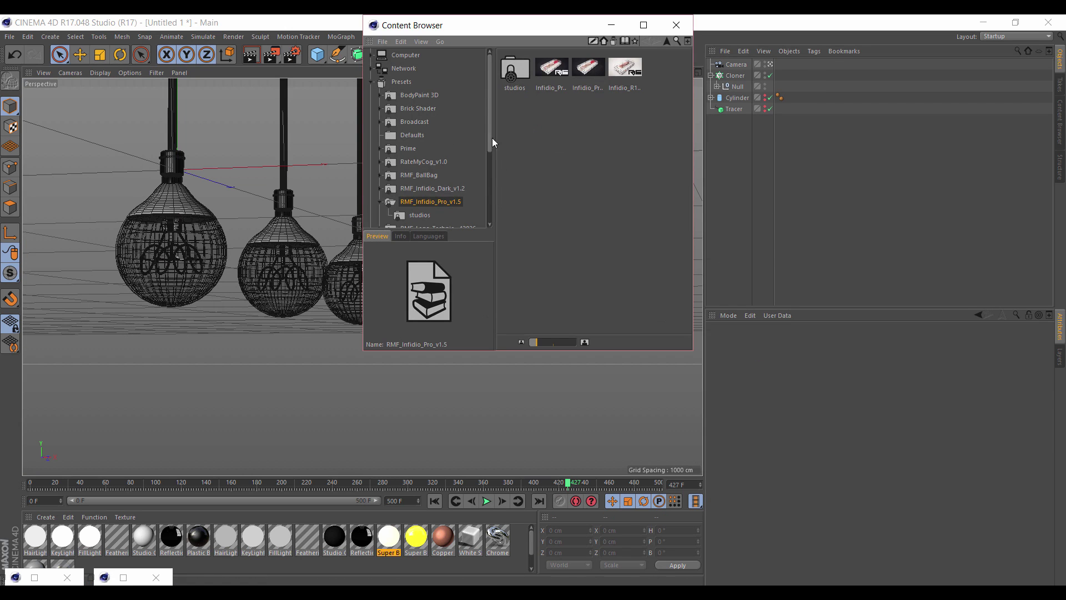
left_click(443, 188)
left_click_drag(625, 74, 822, 202)
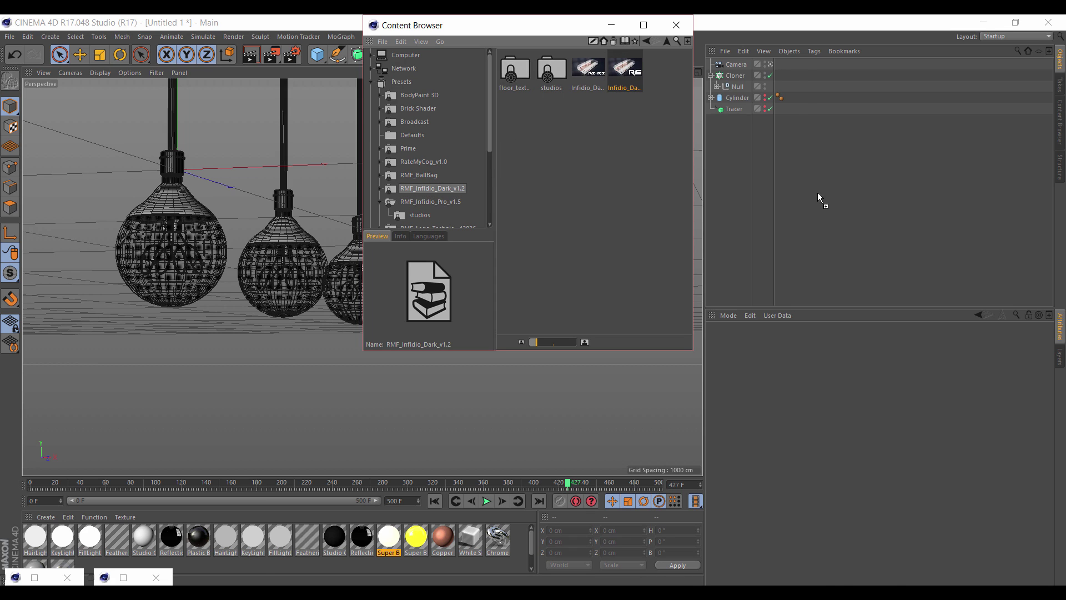
left_click(611, 25)
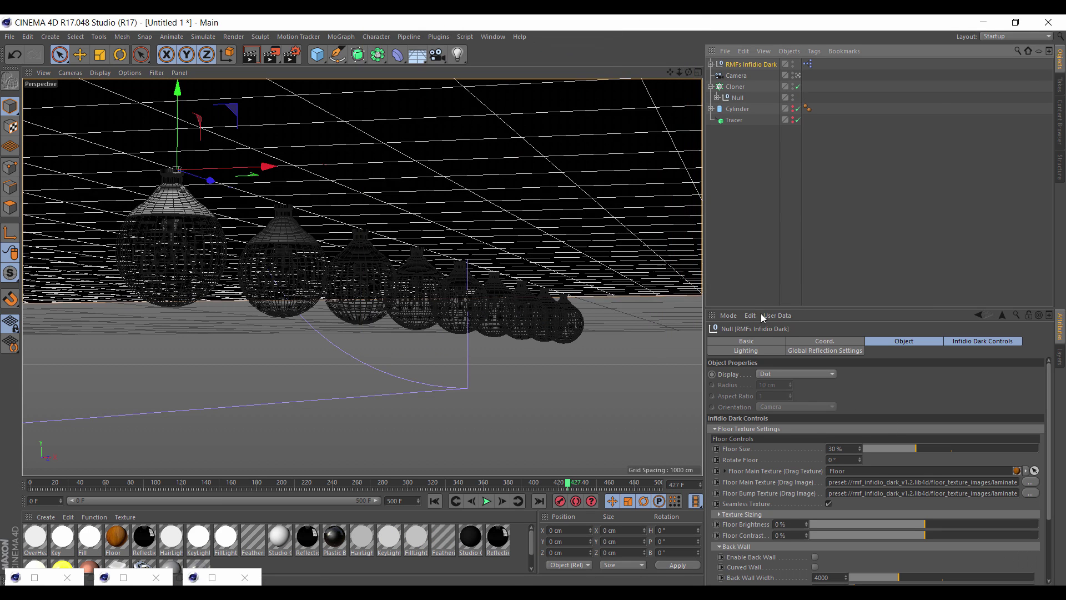
left_click_drag(178, 88, 176, 383)
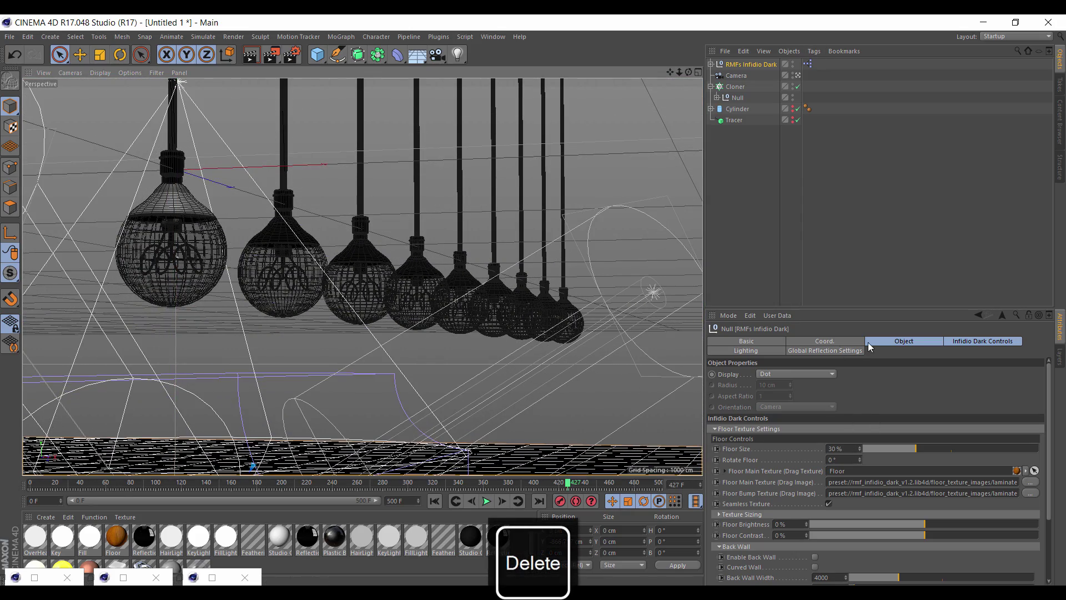
Switch off the Infidio Dark studio's overhead, fill and key spots and render a preview of the lamp row.
left_click(744, 350)
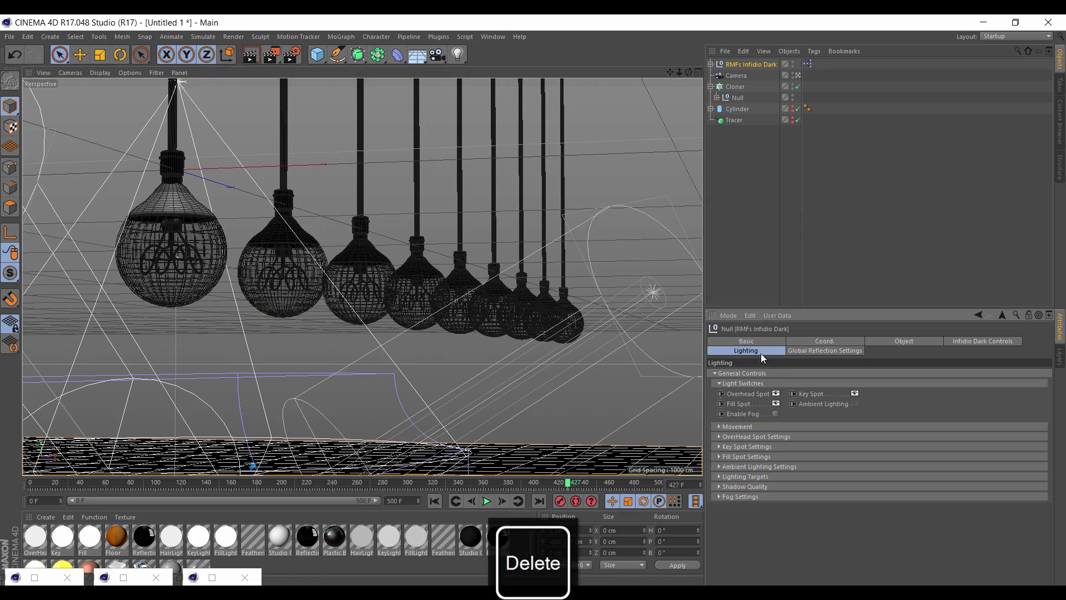
left_click(776, 393)
left_click(775, 403)
left_click(854, 393)
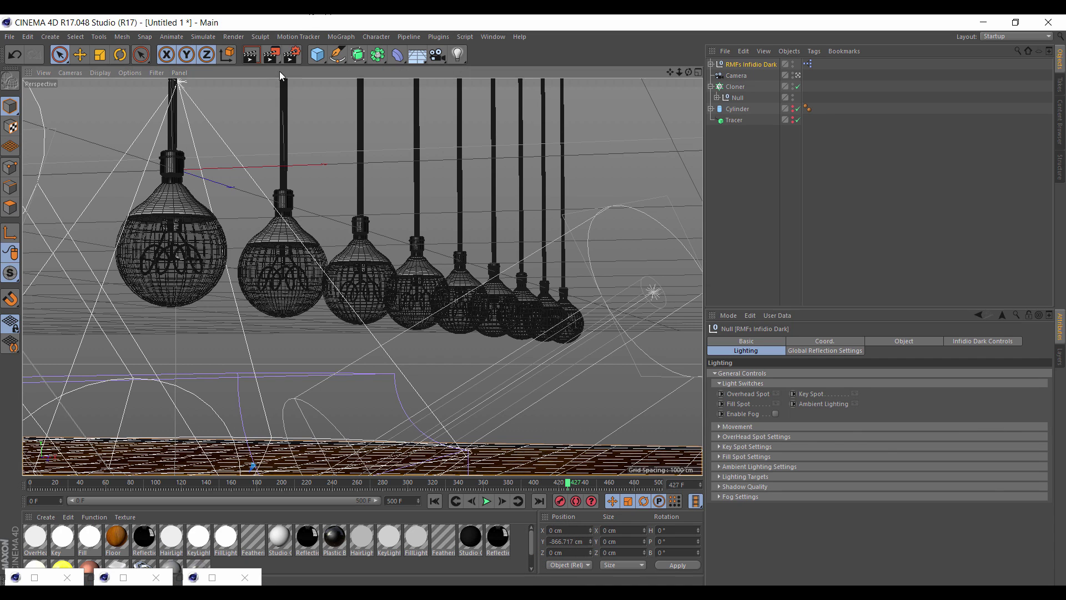
left_click(254, 64)
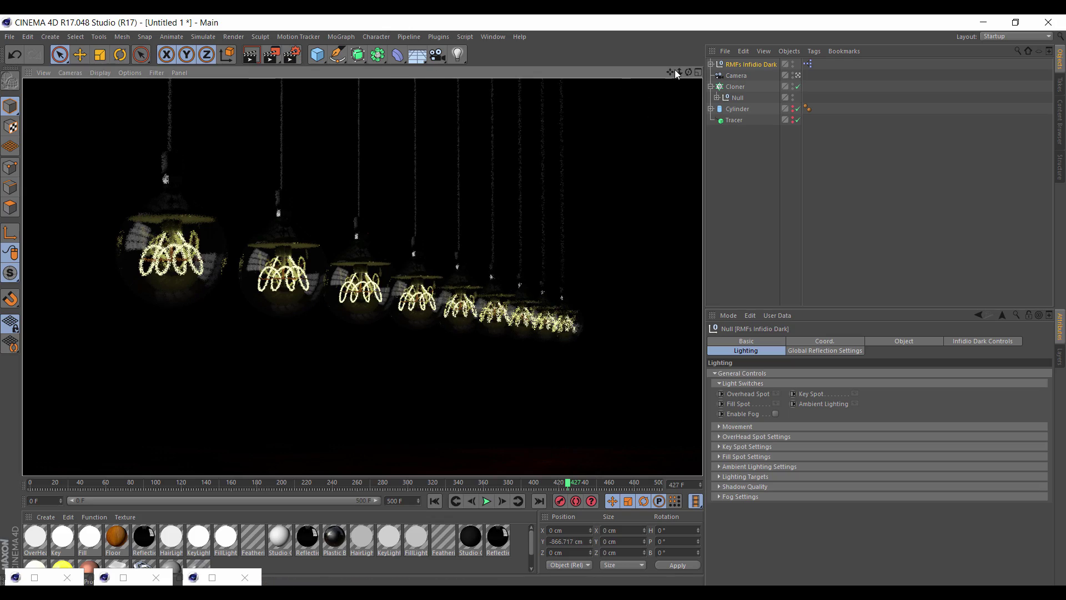
Move the Infidio Dark studio to about -688 cm in Y and 1586 cm in Z, and render the lamp row to the Picture Viewer.
left_click_drag(672, 69, 168, 479)
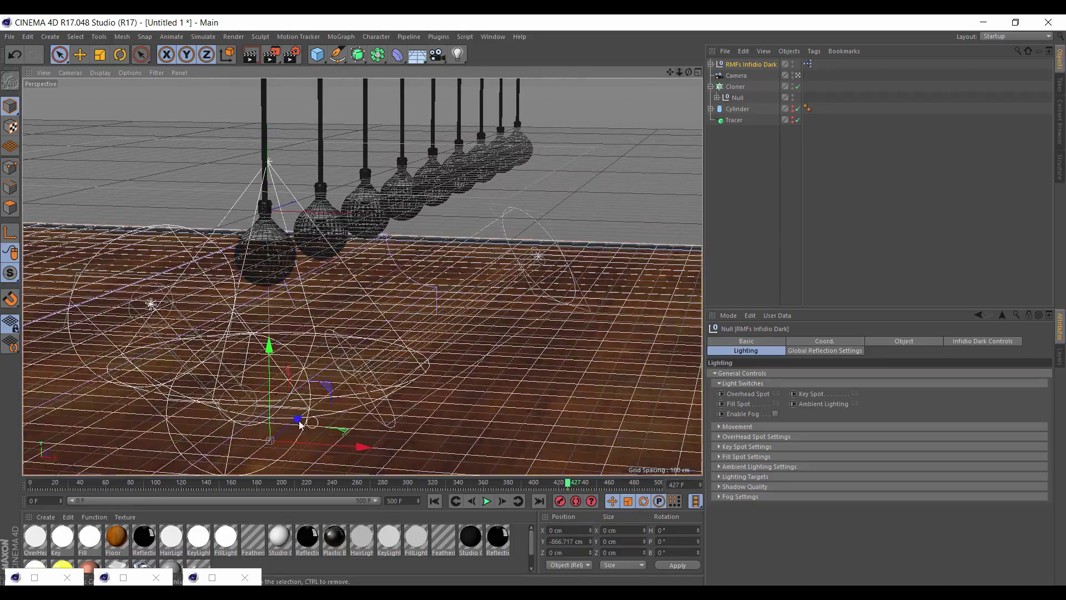
left_click_drag(311, 423, 369, 259)
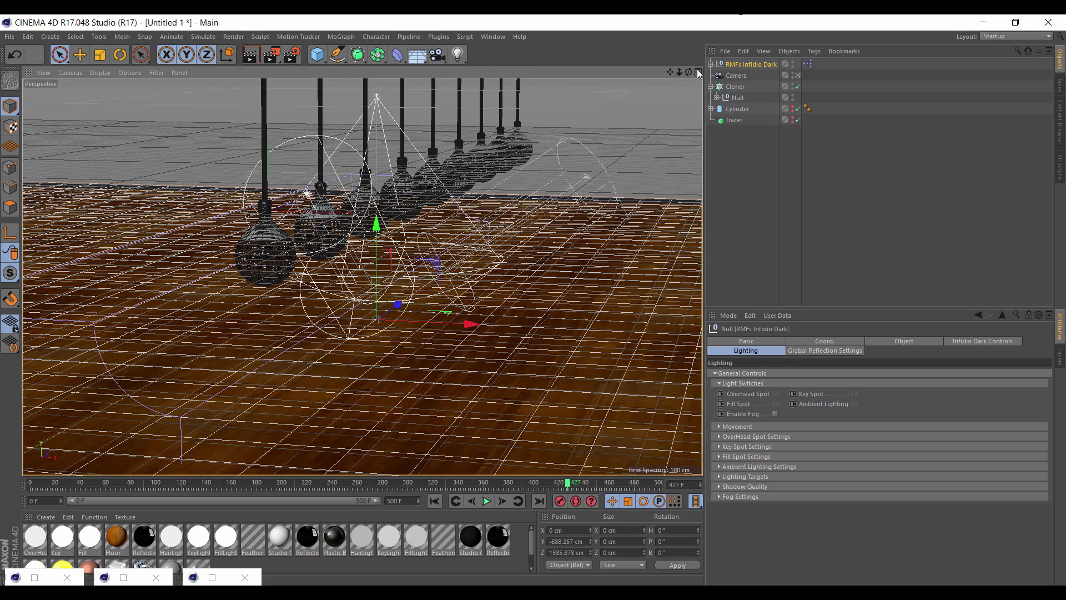
left_click_drag(689, 72, 670, 72)
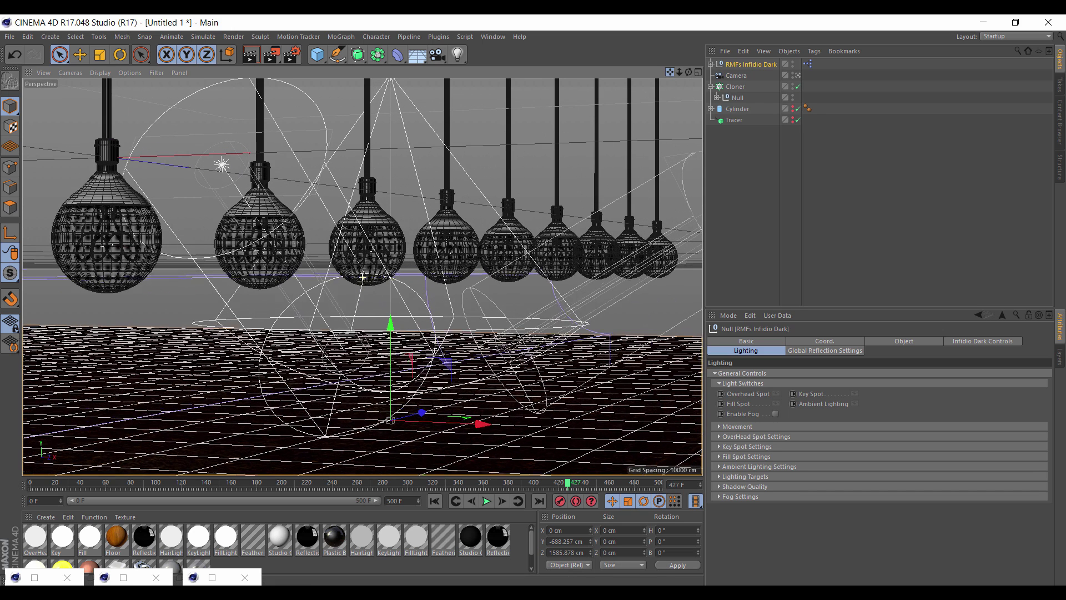
left_click(698, 72)
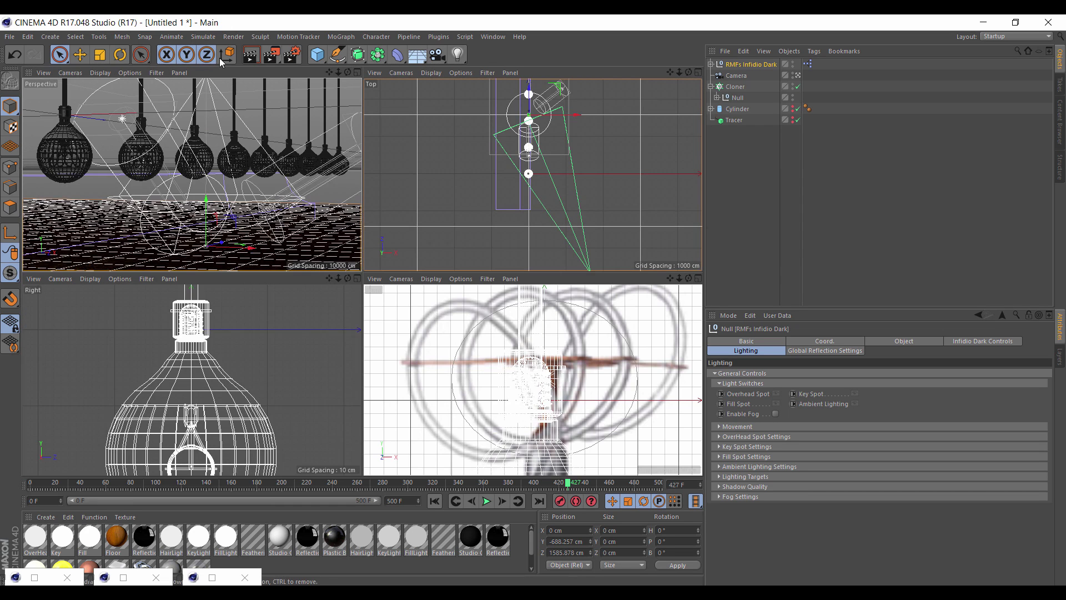
left_click(272, 56)
key("ctrl+shift+z")
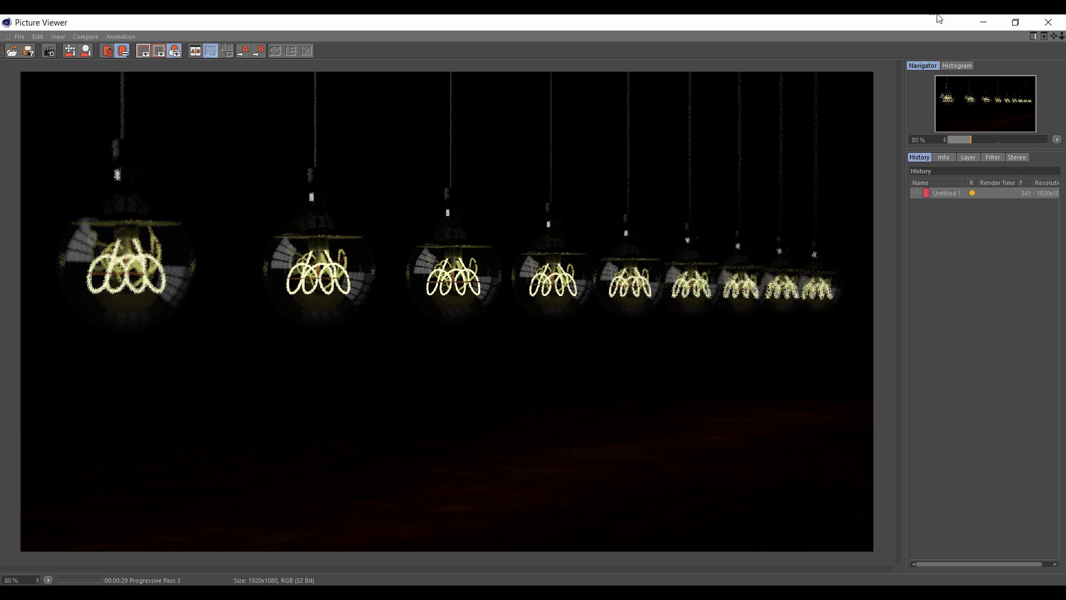
Delete the Infidio Dark studio from the scene and check the running lamp row render.
left_click(983, 22)
key("Delete")
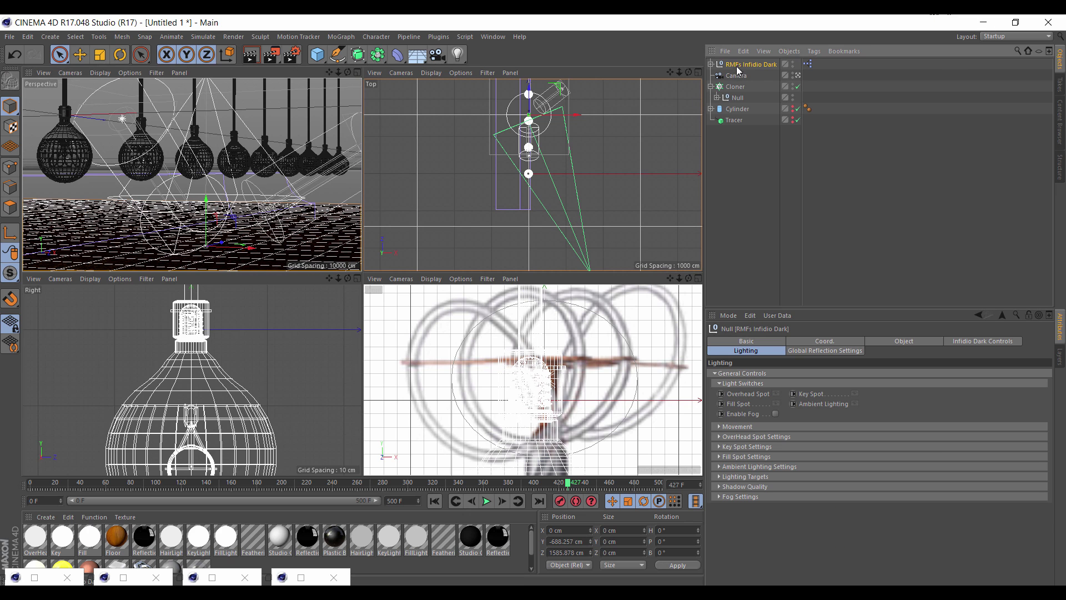
left_click(493, 37)
left_click(305, 578)
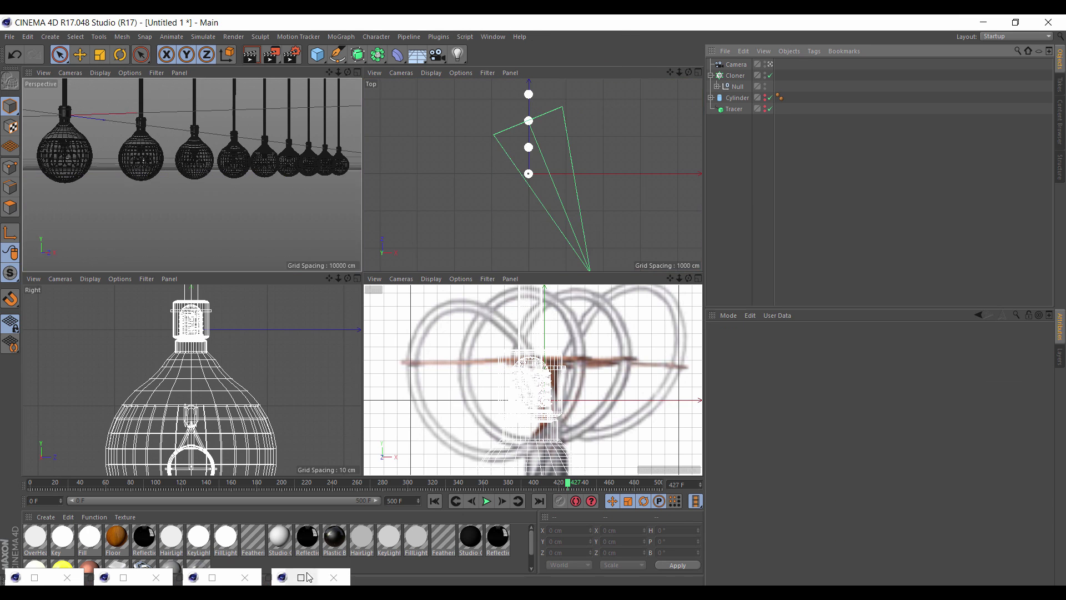
left_click(303, 578)
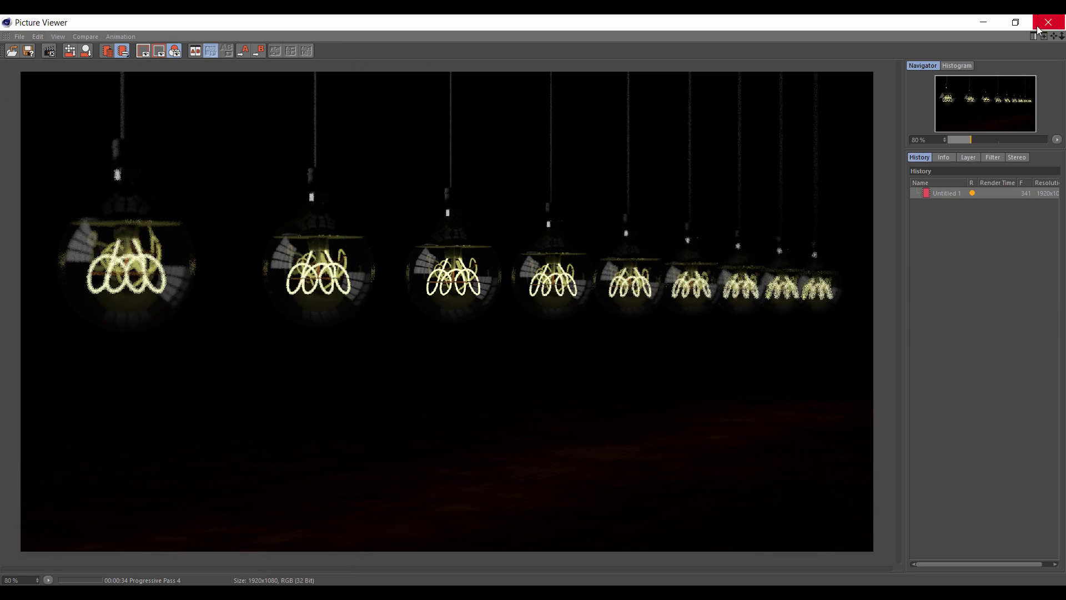
left_click(983, 22)
Add the Infidio_Pro_R16_V1.5 studio from the RMF_Infidio_Pro_v1.5 presets and lower it to about -420 cm in Y.
left_click(214, 579)
double_click(500, 18)
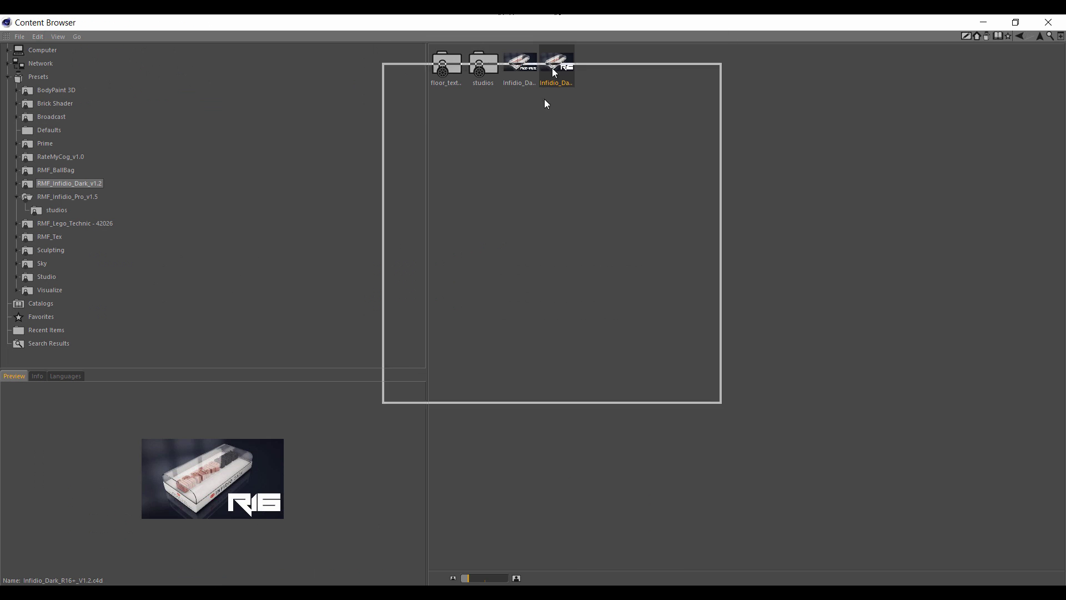
left_click(405, 345)
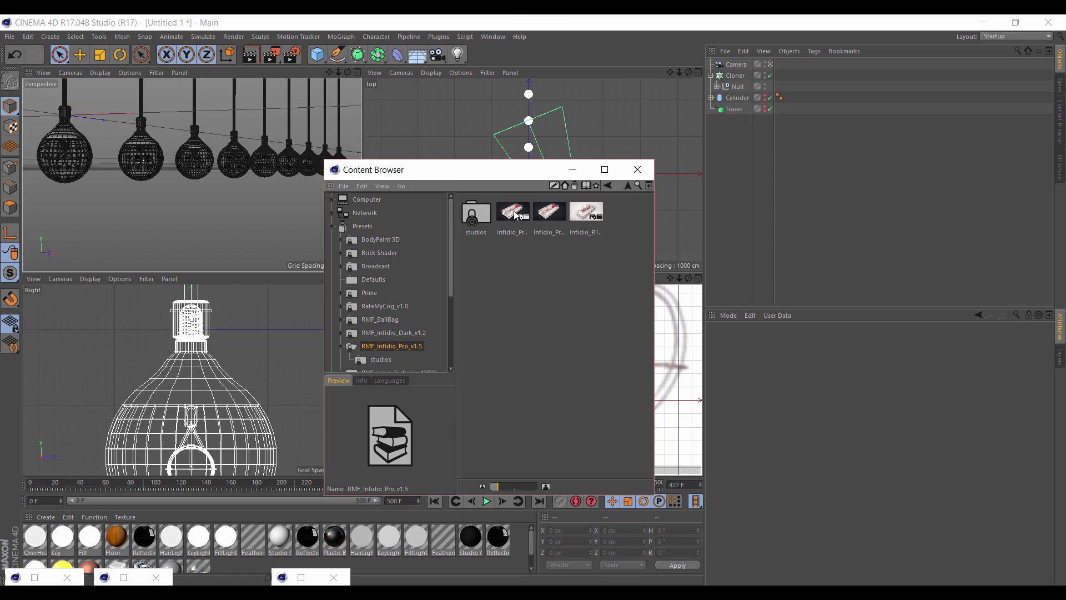
left_click(517, 216)
left_click_drag(522, 216, 797, 145)
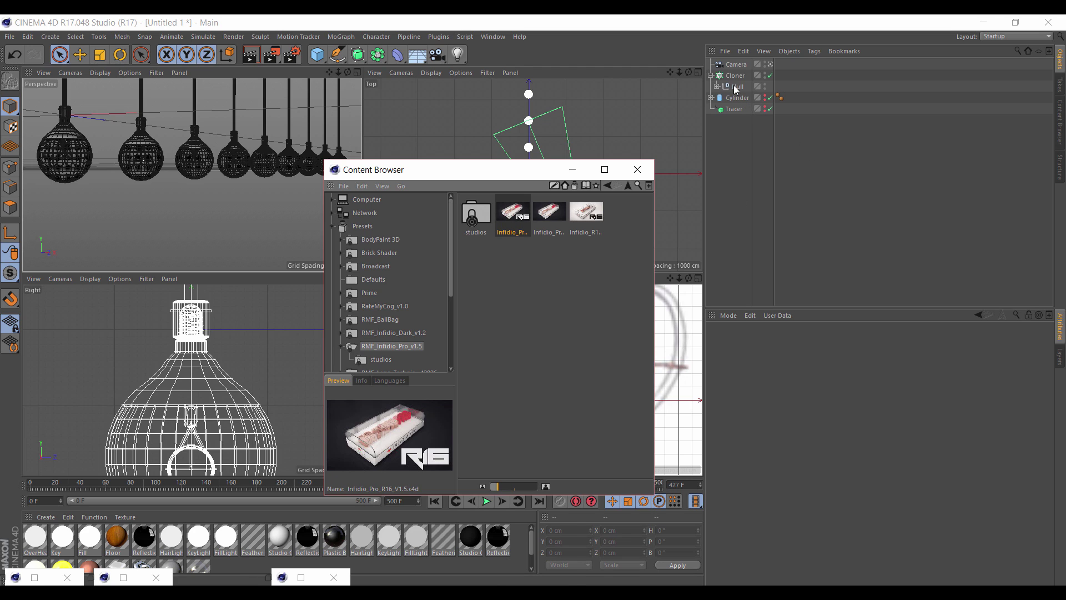
key("Delete")
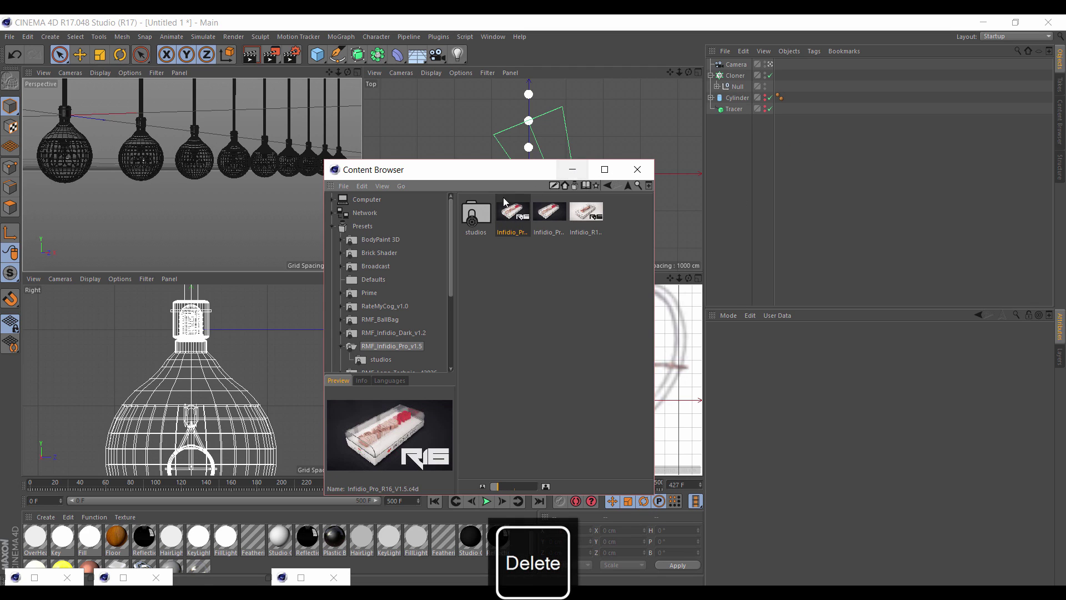
left_click_drag(505, 203, 810, 156)
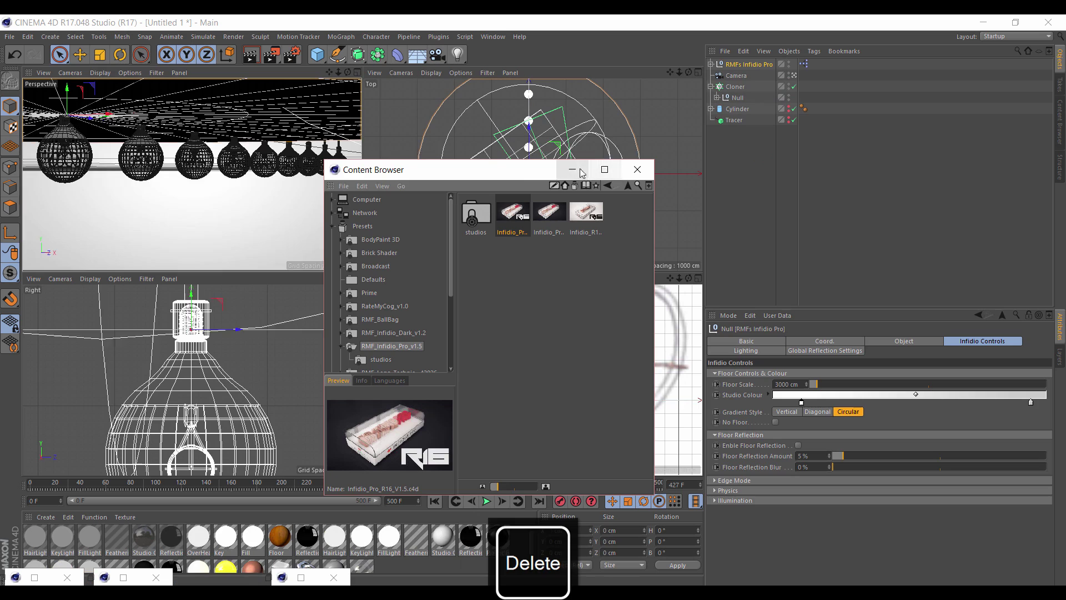
left_click(582, 172)
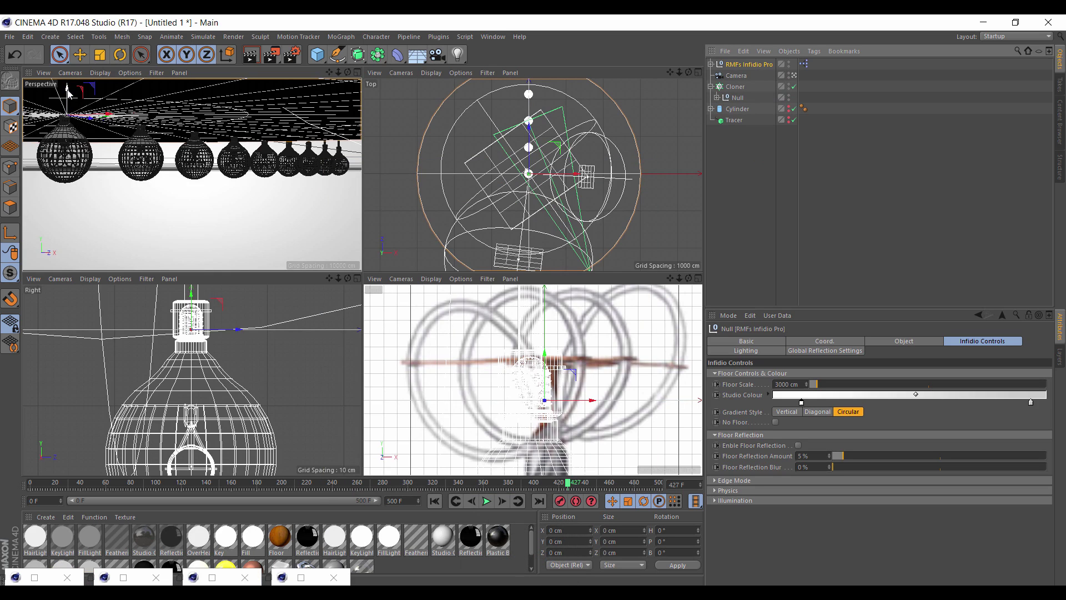
left_click_drag(68, 93, 68, 195)
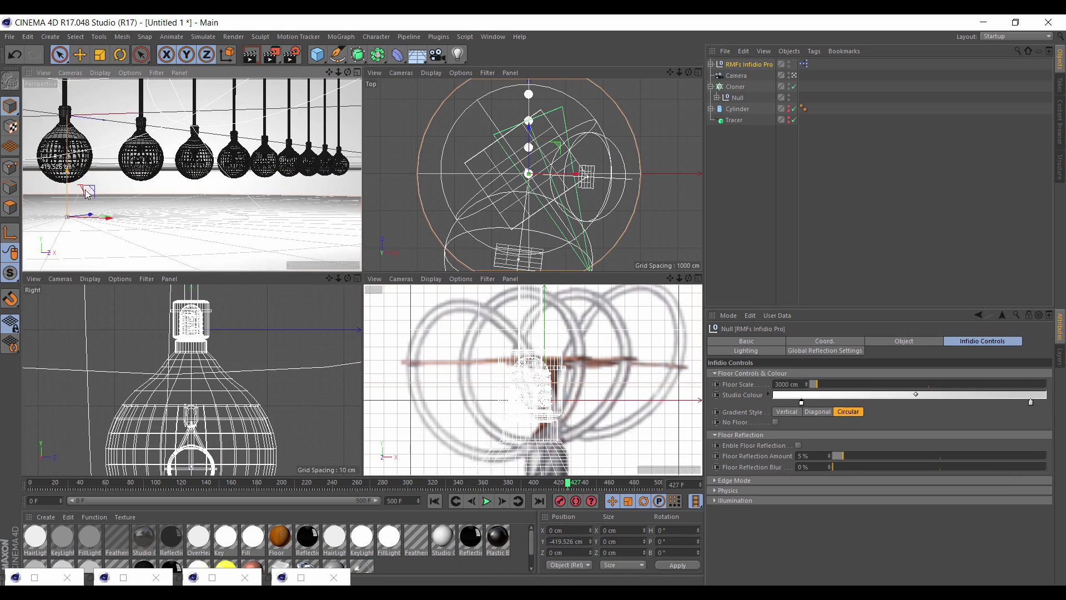
Take the lamp null out of the Cloner and delete the Cloner, leaving a single lamp in the perspective view.
left_click(736, 86)
key("Delete")
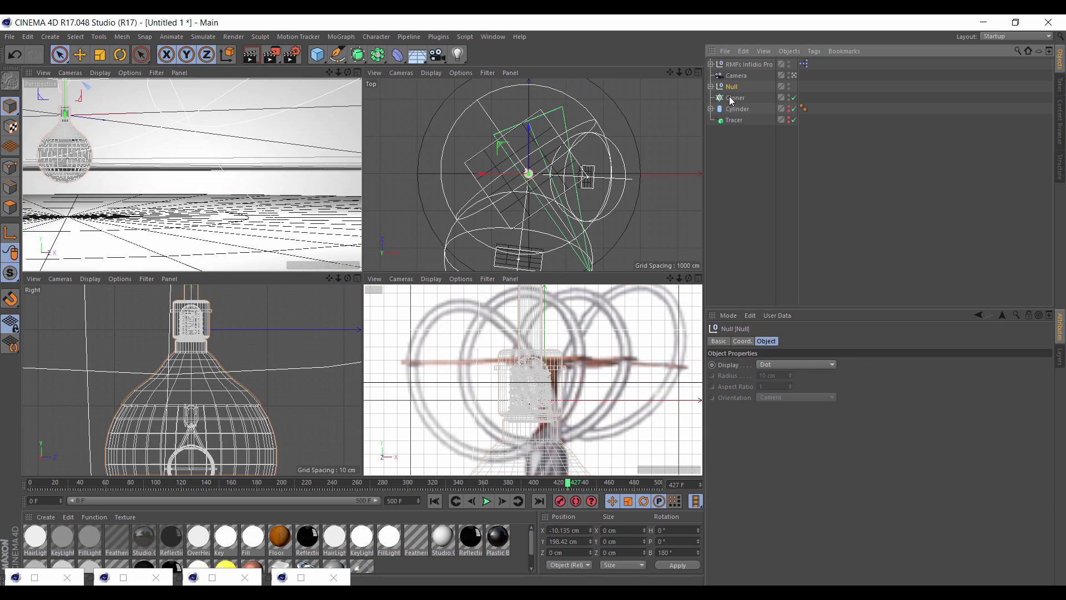
mouse_move(329, 72)
left_mouse_down()
mouse_move(377, 99)
mouse_move(335, 81)
left_mouse_up()
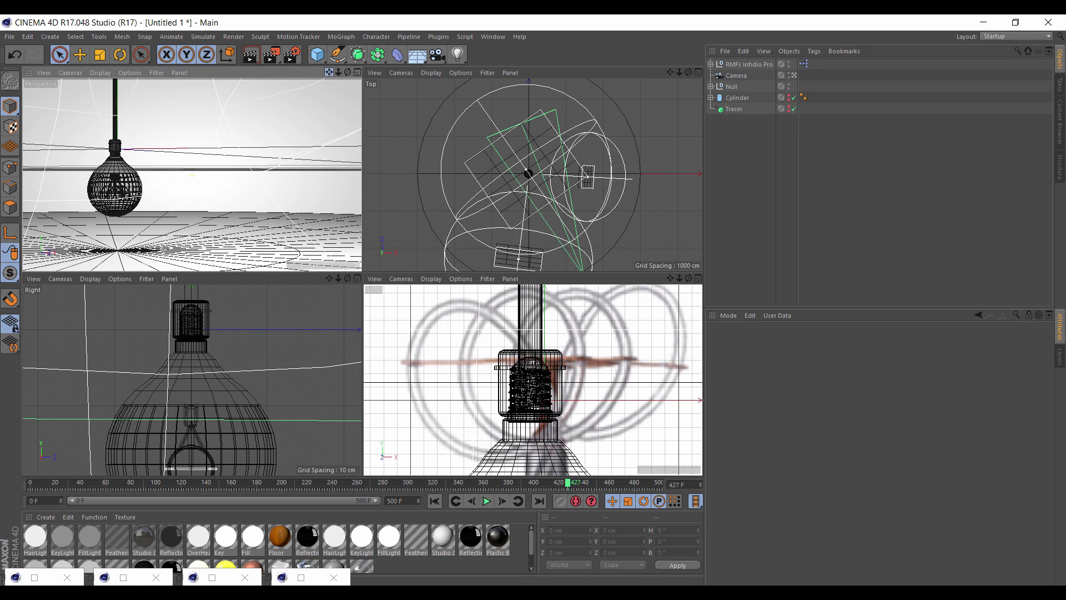
Darken the first colour of the Infidio Pro studio's gradient to near black and set its end colour to black.
left_click(749, 65)
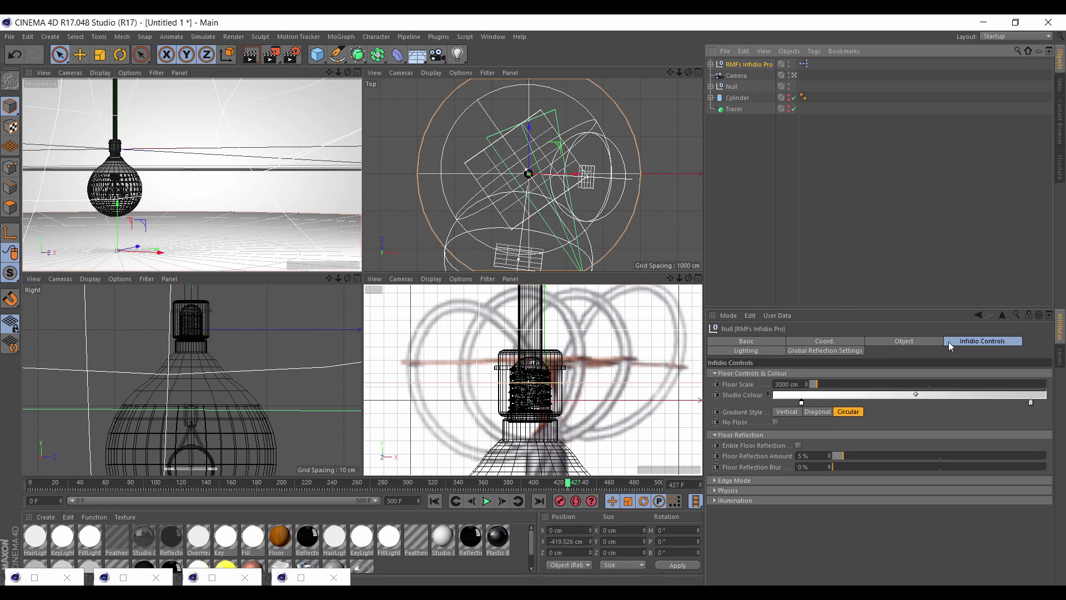
left_click(801, 402)
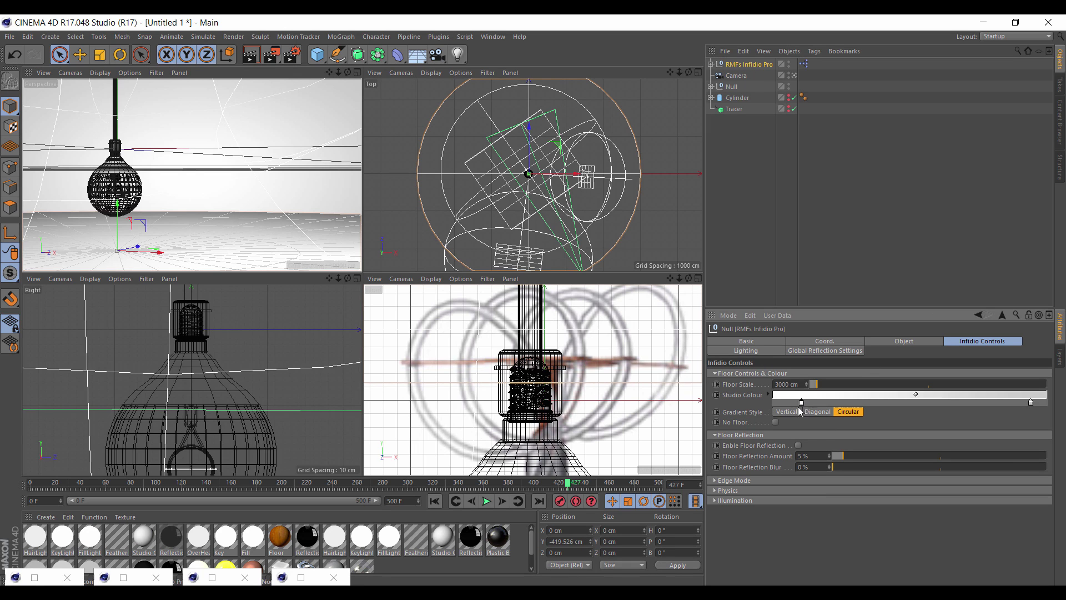
double_click(800, 402)
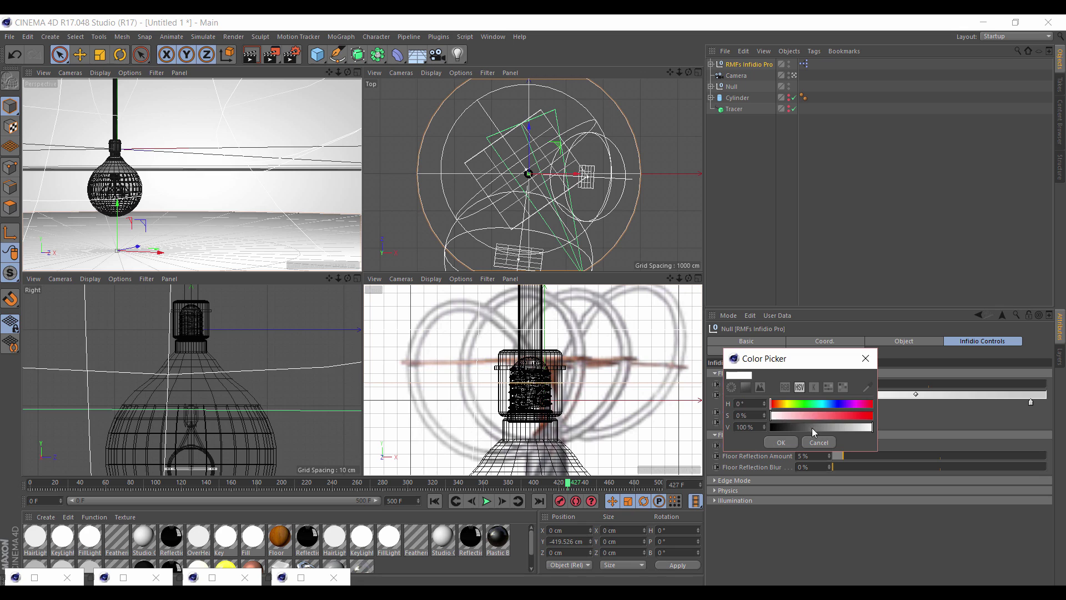
left_click_drag(811, 428, 785, 427)
left_click(788, 443)
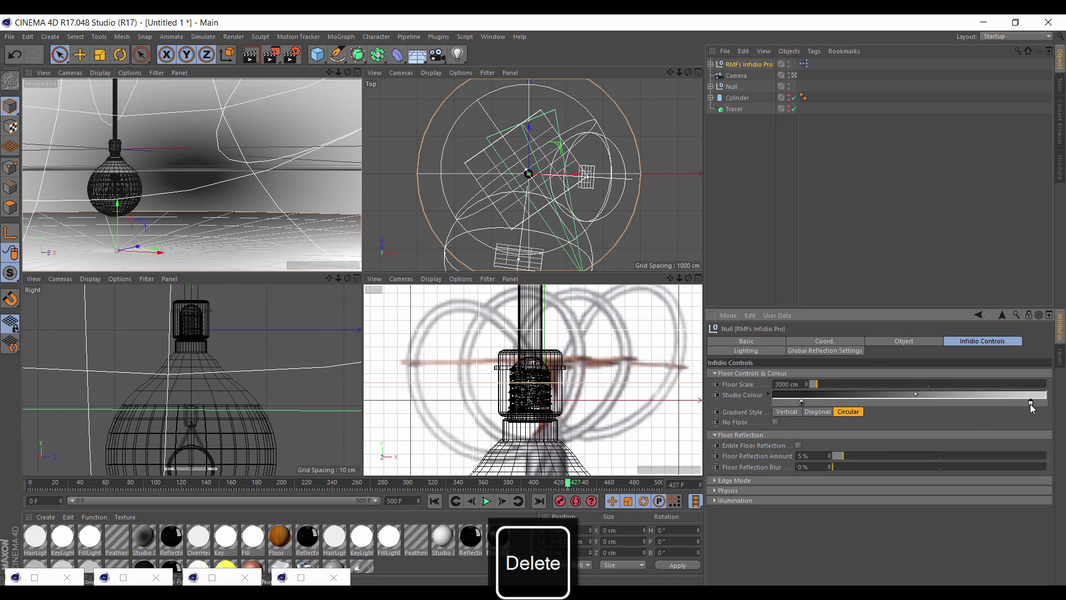
double_click(1030, 402)
left_click_drag(966, 433, 957, 433)
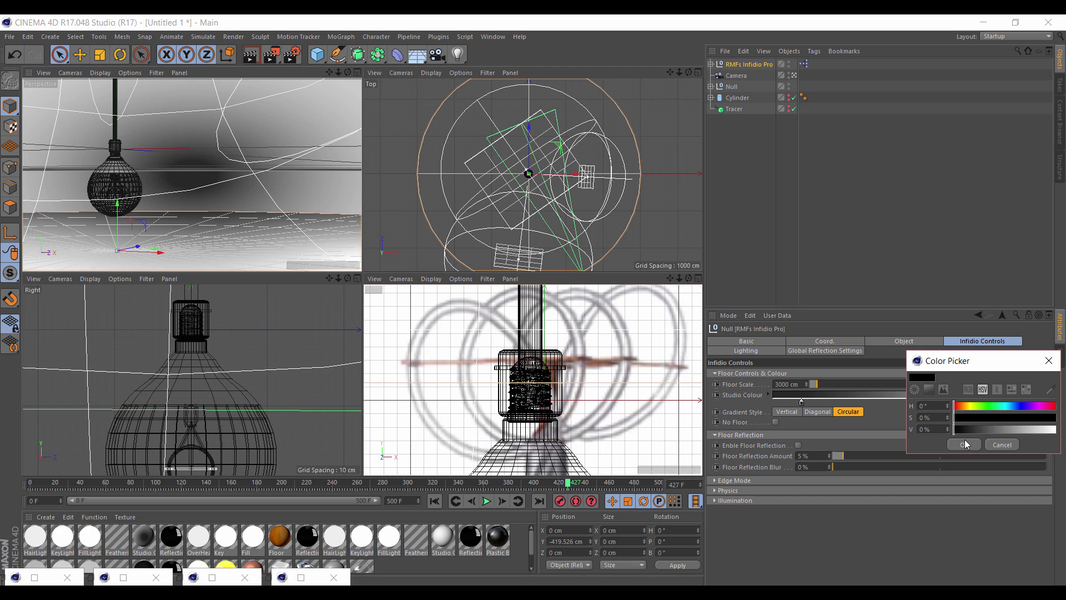
left_click(964, 444)
Enable the Infidio Pro studio's floor reflection with a blur of 2% and look over its reflection and lighting settings.
left_click(798, 444)
left_click_drag(833, 467, 856, 468)
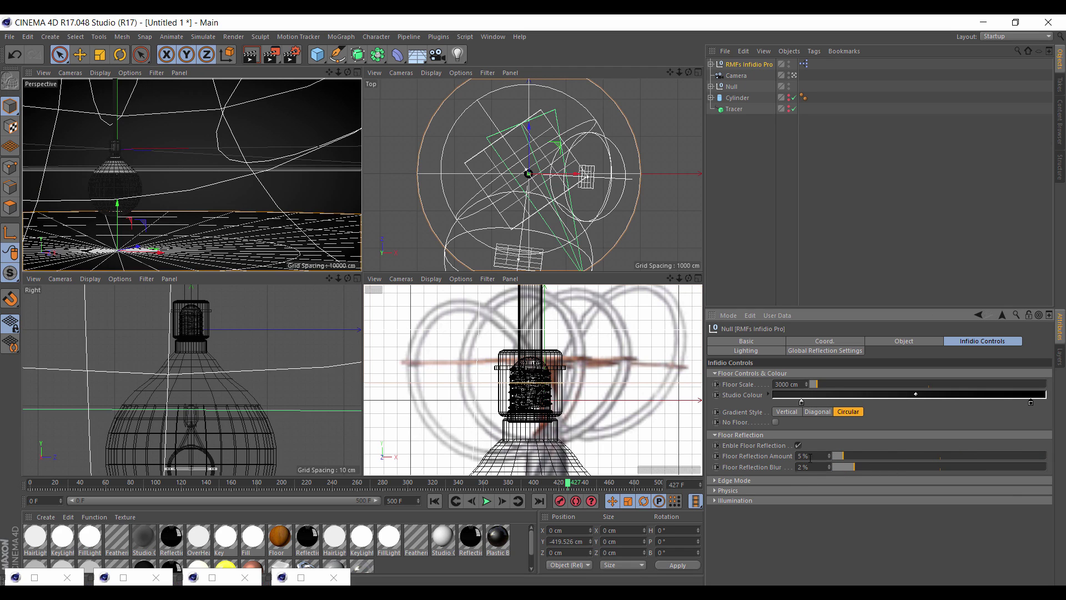
left_click(816, 353)
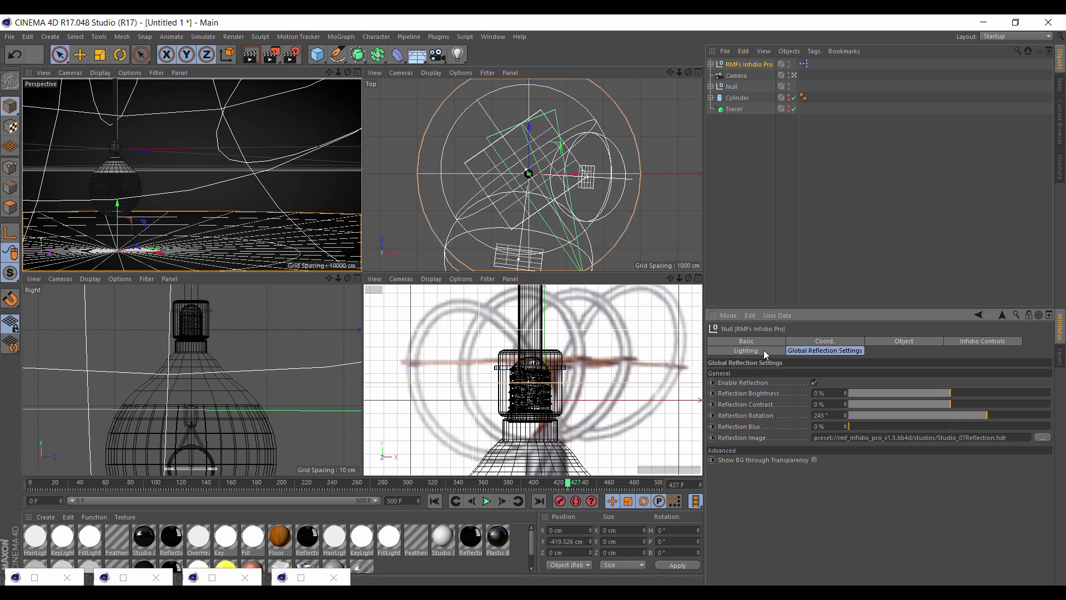
left_click(758, 351)
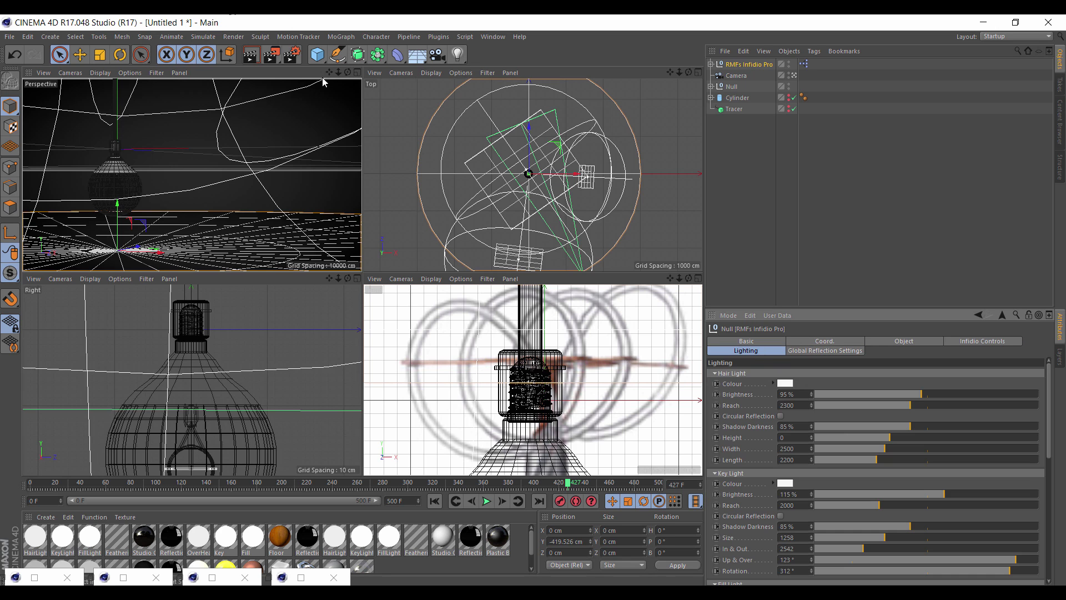
Frame the single lamp in the enlarged perspective view and raise the Infidio Pro studio to about -380 cm in Y.
left_click(358, 72)
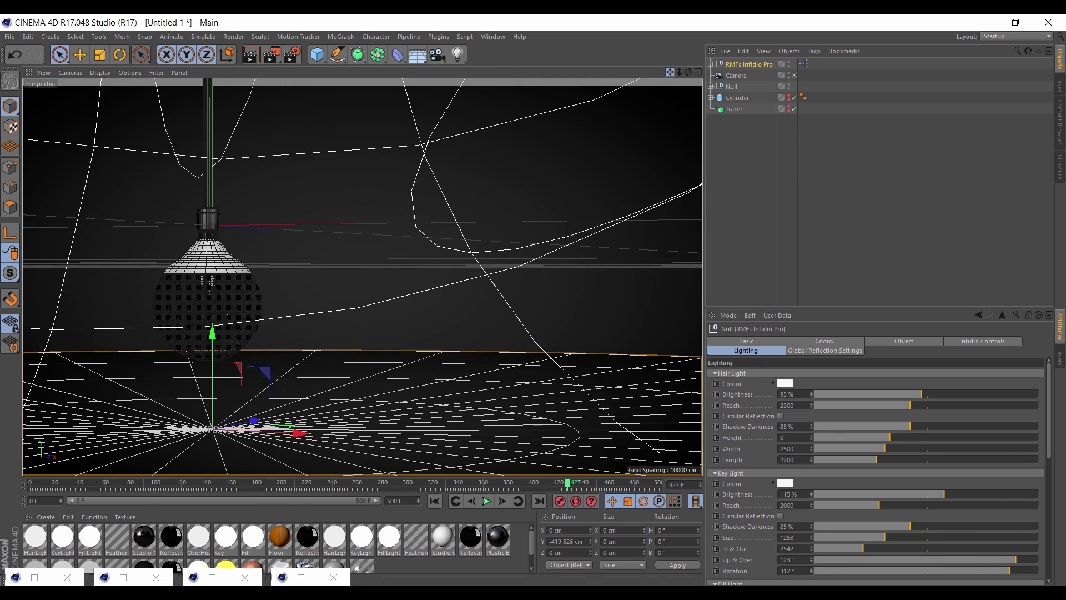
mouse_move(670, 73)
left_mouse_down()
mouse_move(717, 56)
mouse_move(674, 76)
left_mouse_up()
left_click_drag(261, 322, 262, 300)
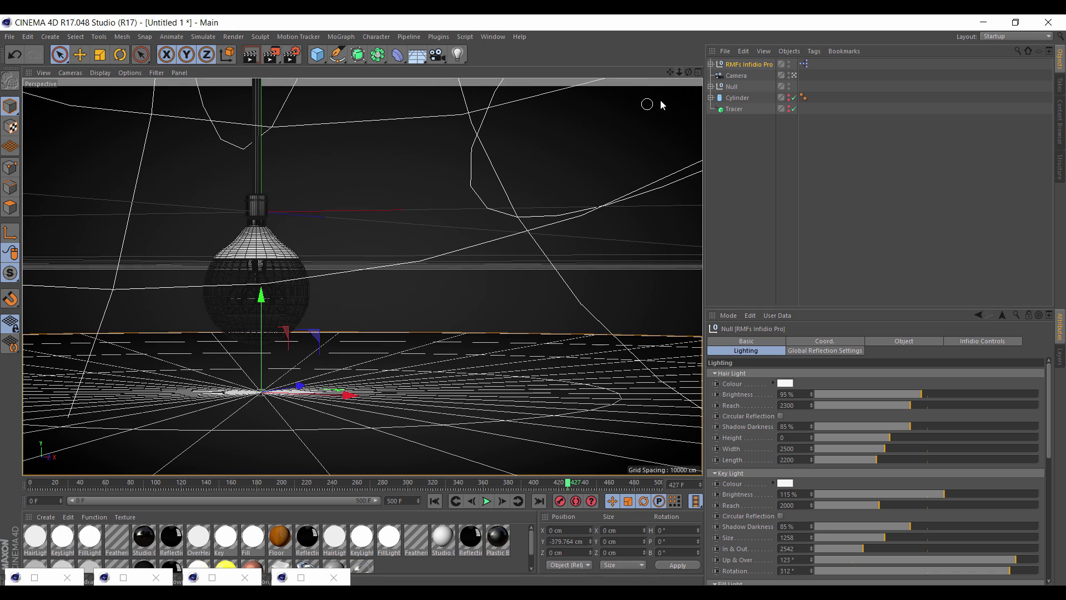
left_click_drag(681, 75, 675, 71)
Check the Physical renderer's depth of field and sampler settings.
left_click(292, 55)
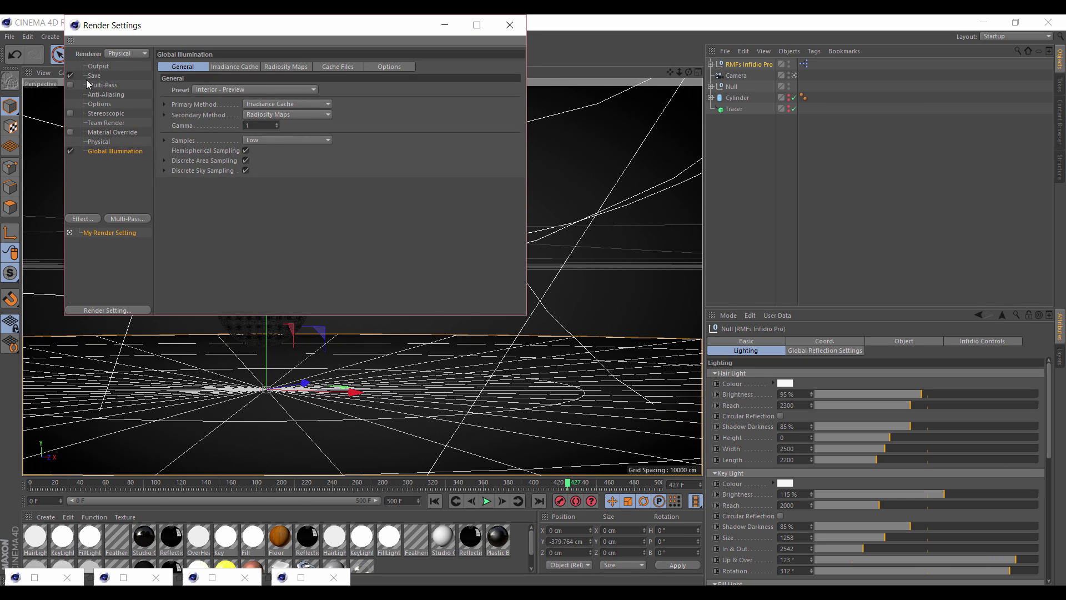
left_click(104, 142)
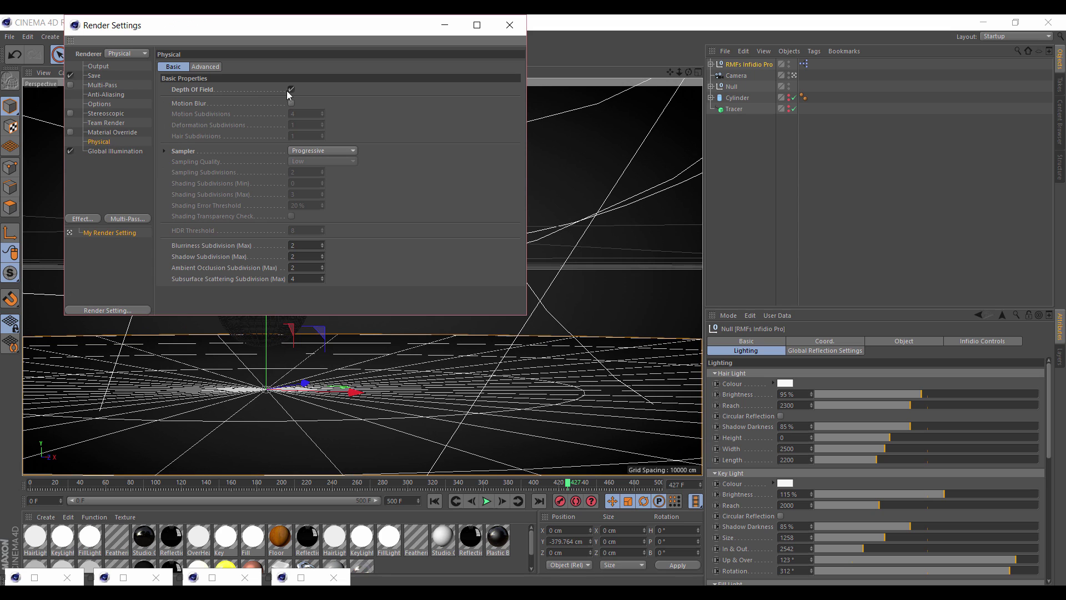
left_click(510, 24)
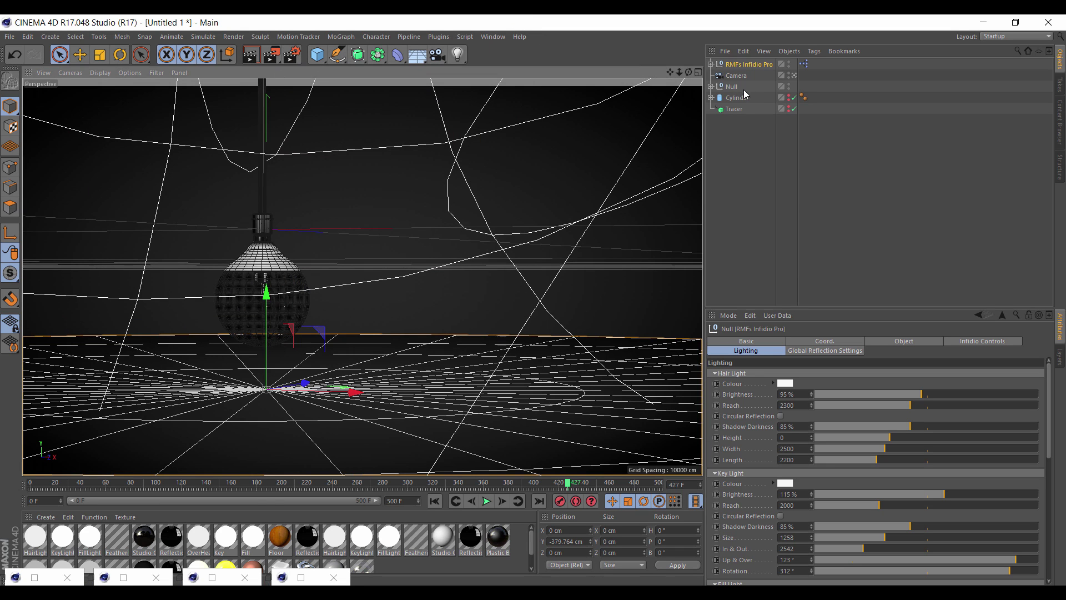
Inspect the lamp row render, stop it and close the Picture Viewer.
left_click(298, 579)
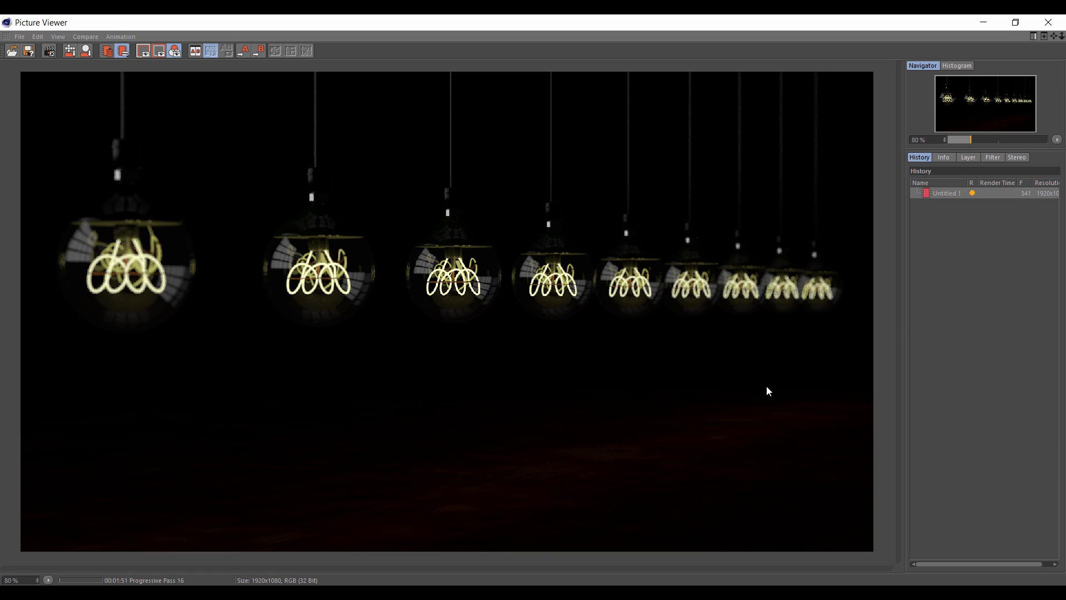
left_click(1049, 25)
left_click(558, 361)
left_click(1048, 23)
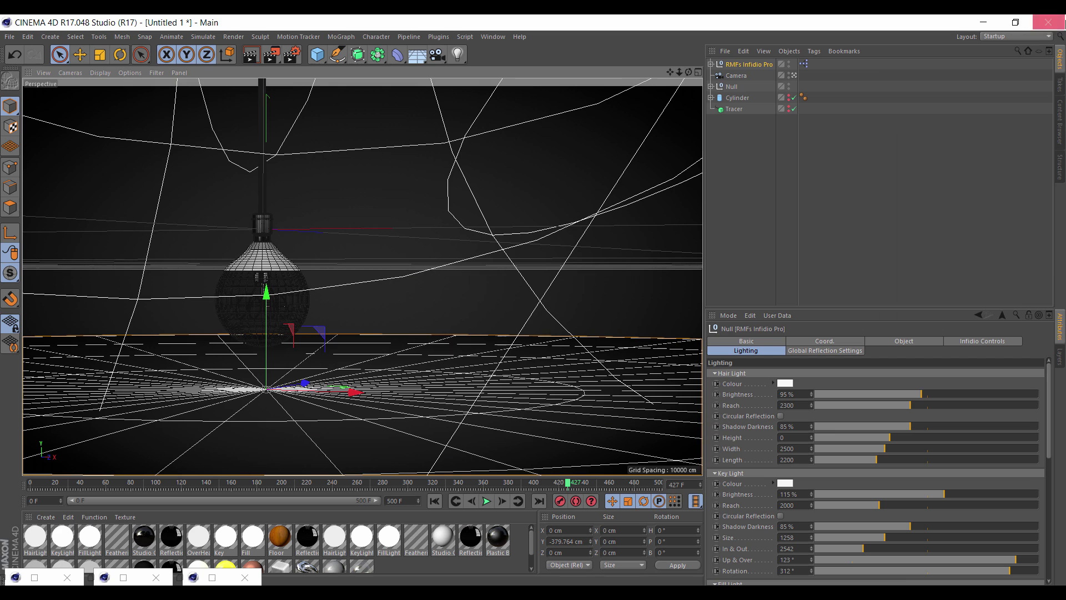
Render the single hanging lamp in the dark Infidio Pro studio to the Picture Viewer and stop the render.
left_click(276, 54)
key("shift+r")
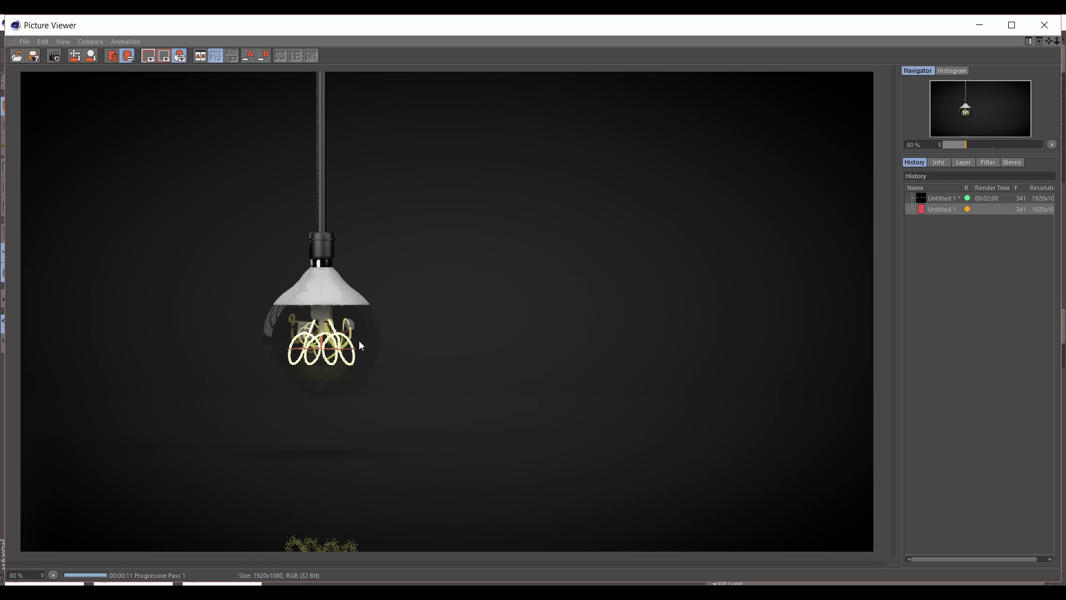
left_click(1048, 27)
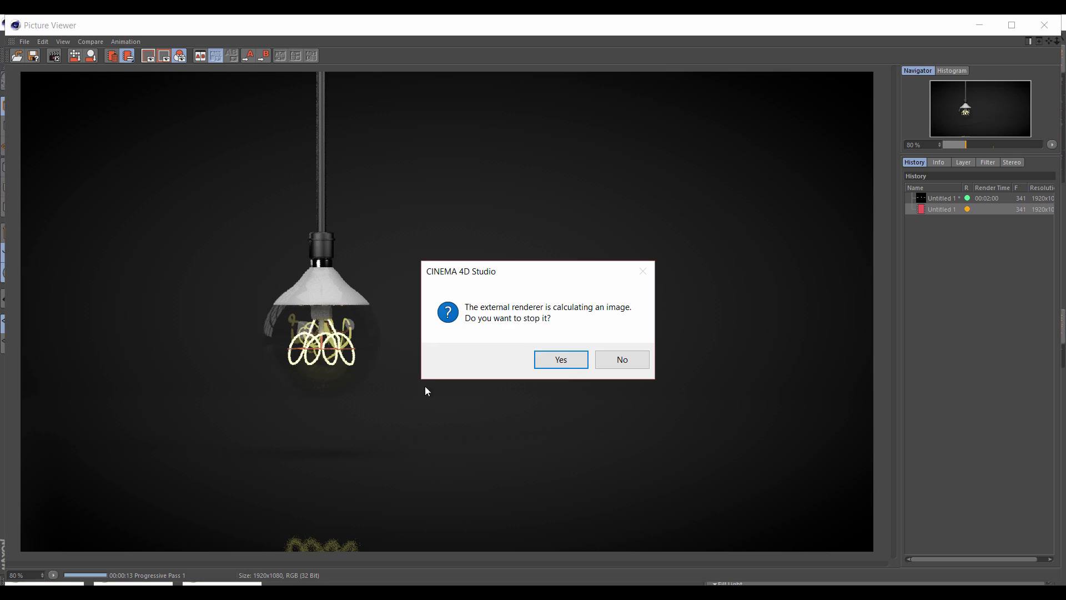
left_click(557, 361)
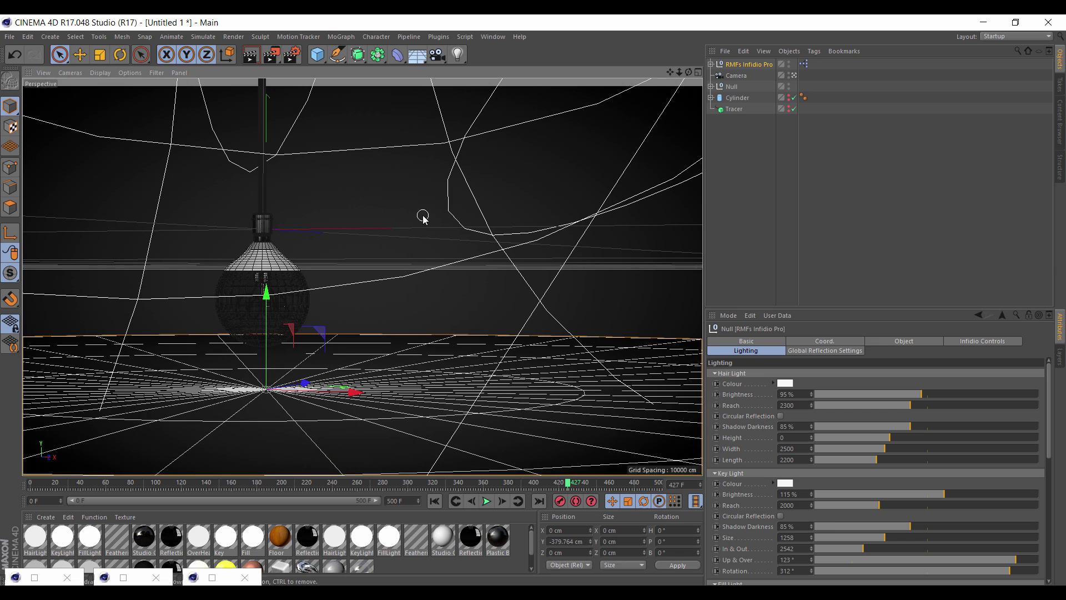
Rotate the lamp's null to a heading of about 52° and render the scene to the Picture Viewer.
left_click(731, 87)
key("r")
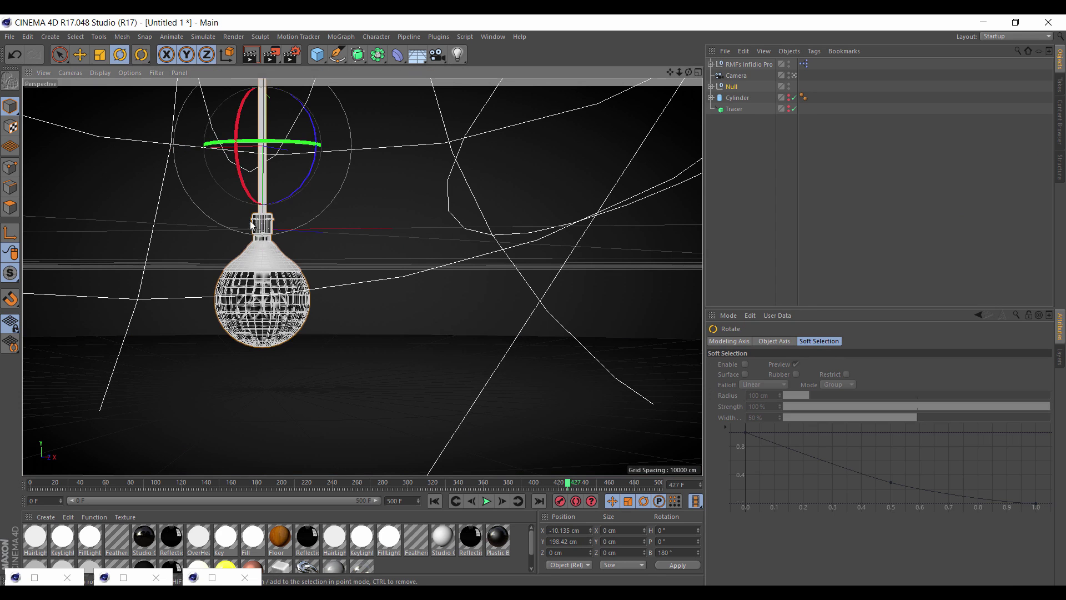
left_click_drag(289, 145, 331, 148)
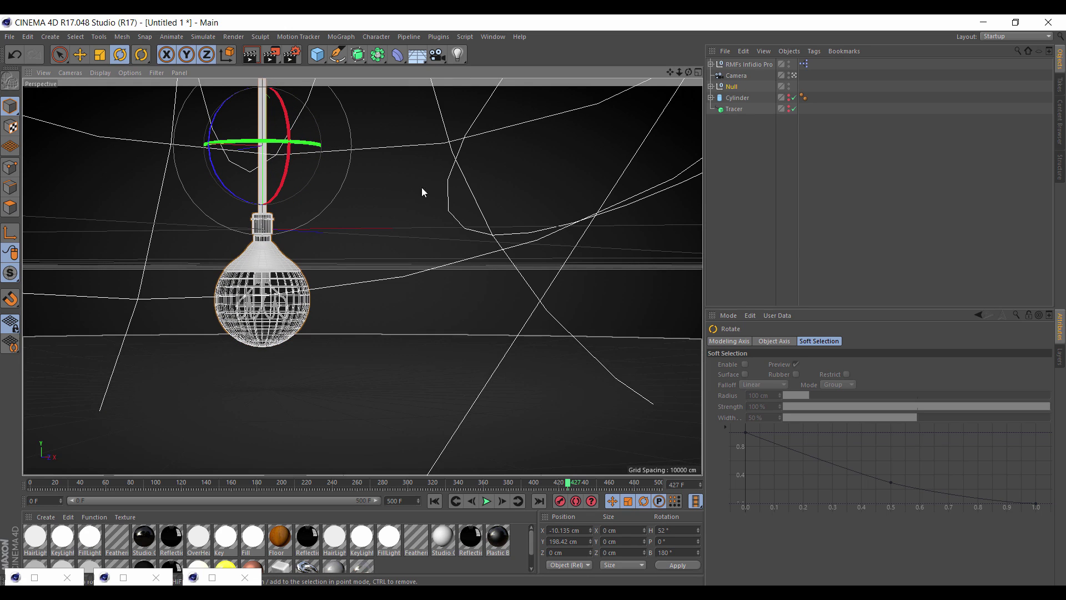
left_click(280, 58)
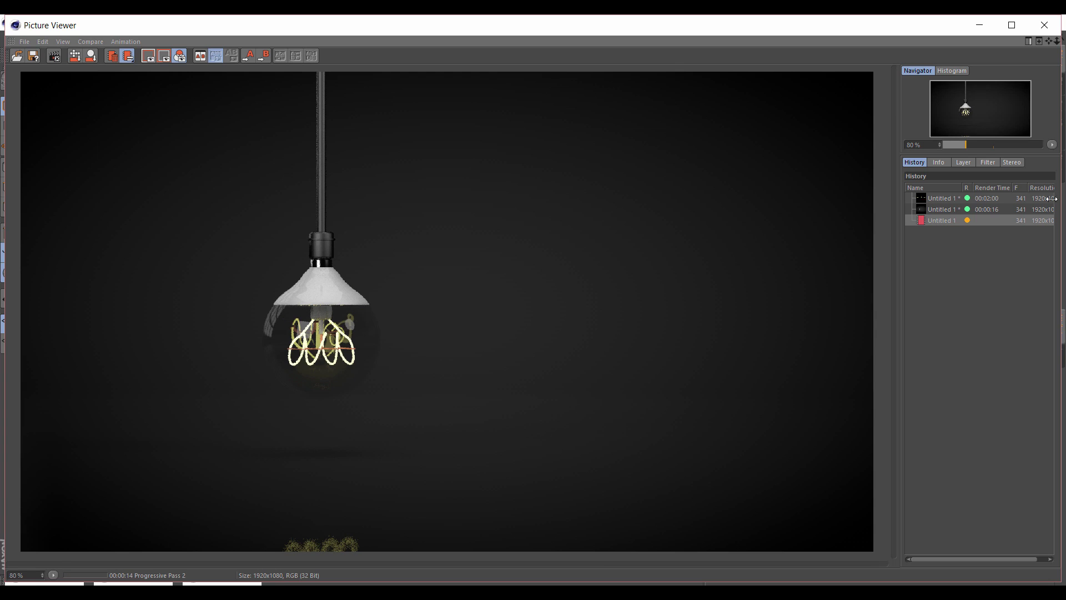
Check the still-image save options and file formats for the running lamp render, leaving without saving.
right_click(936, 221)
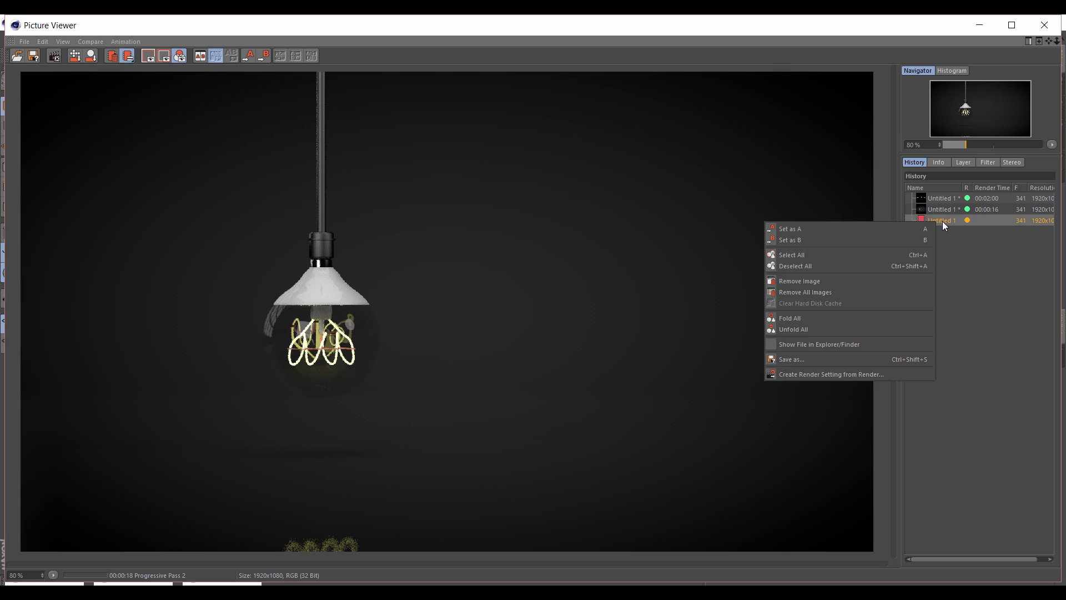
left_click(805, 359)
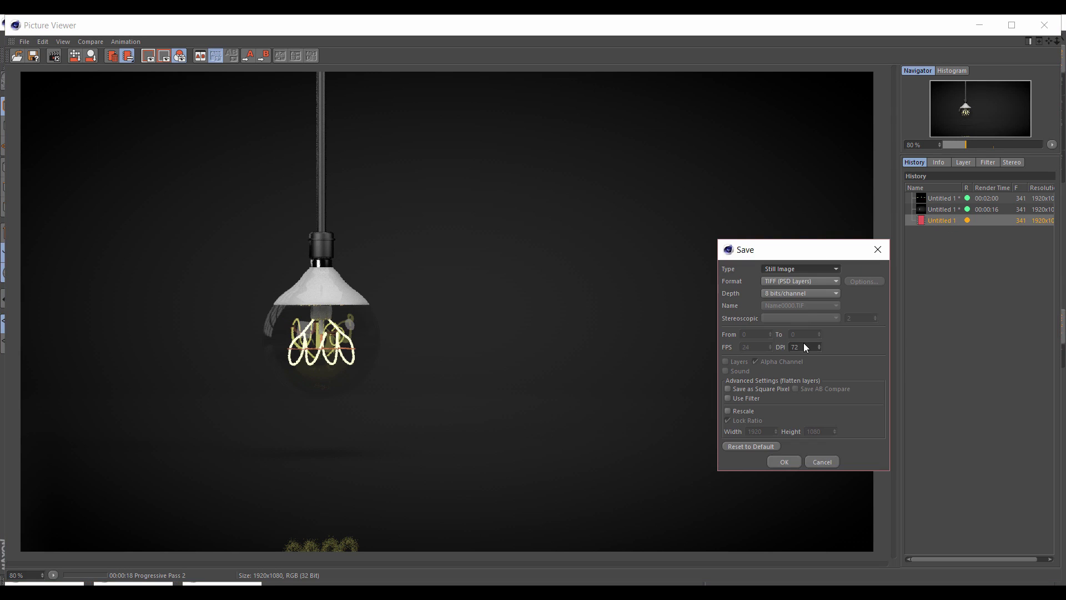
left_click(793, 282)
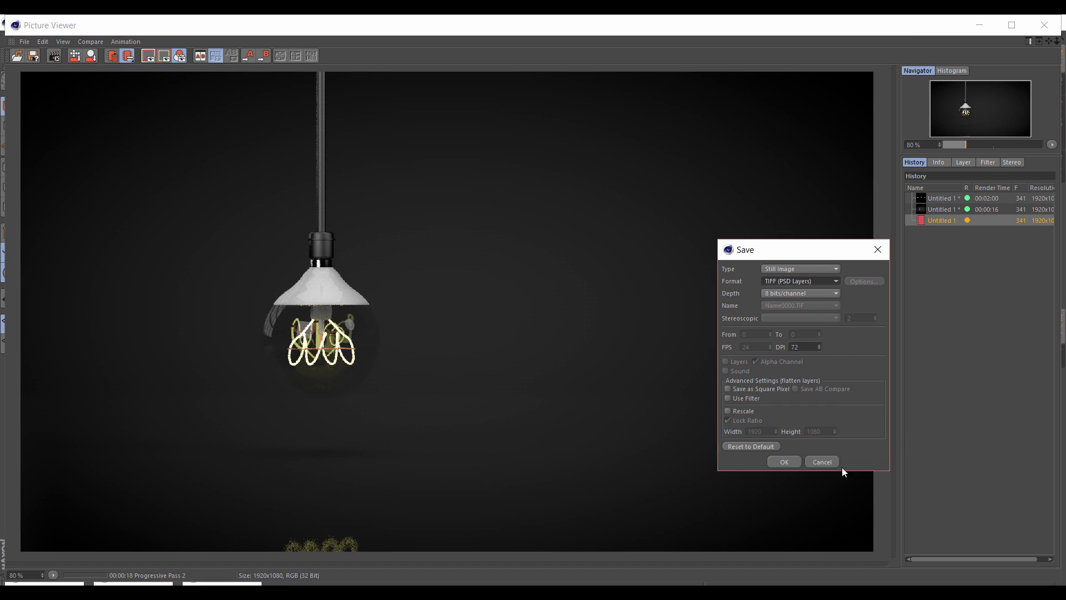
left_click(828, 460)
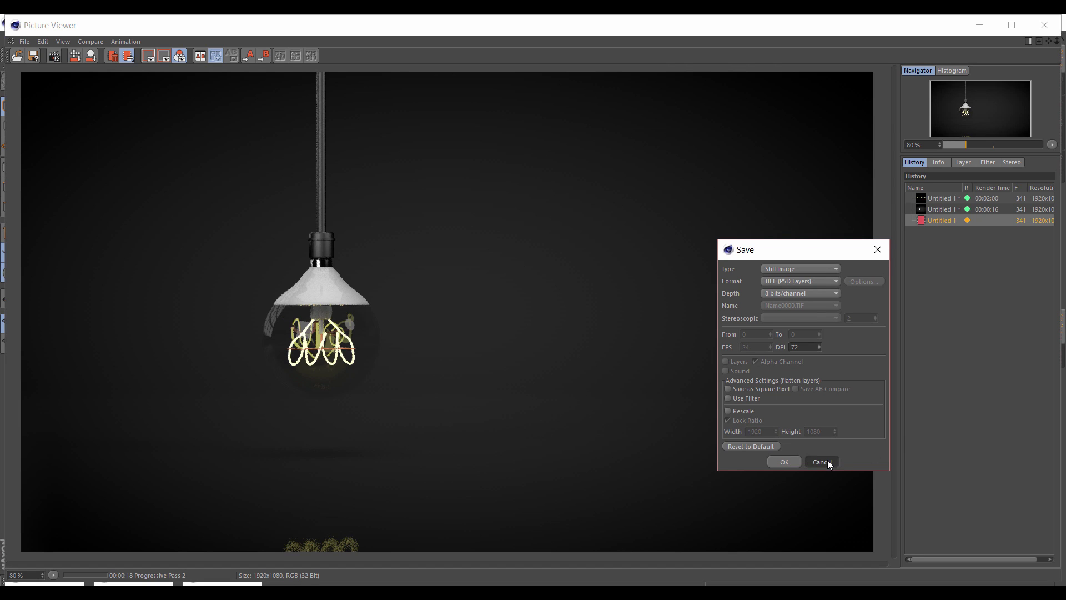
left_click(788, 461)
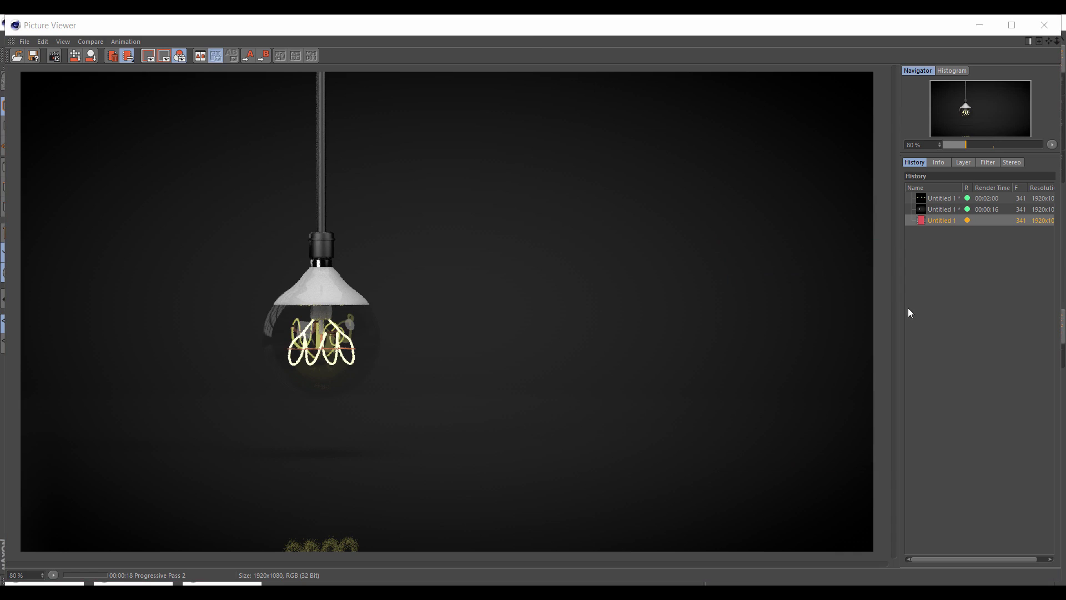
left_click(503, 349)
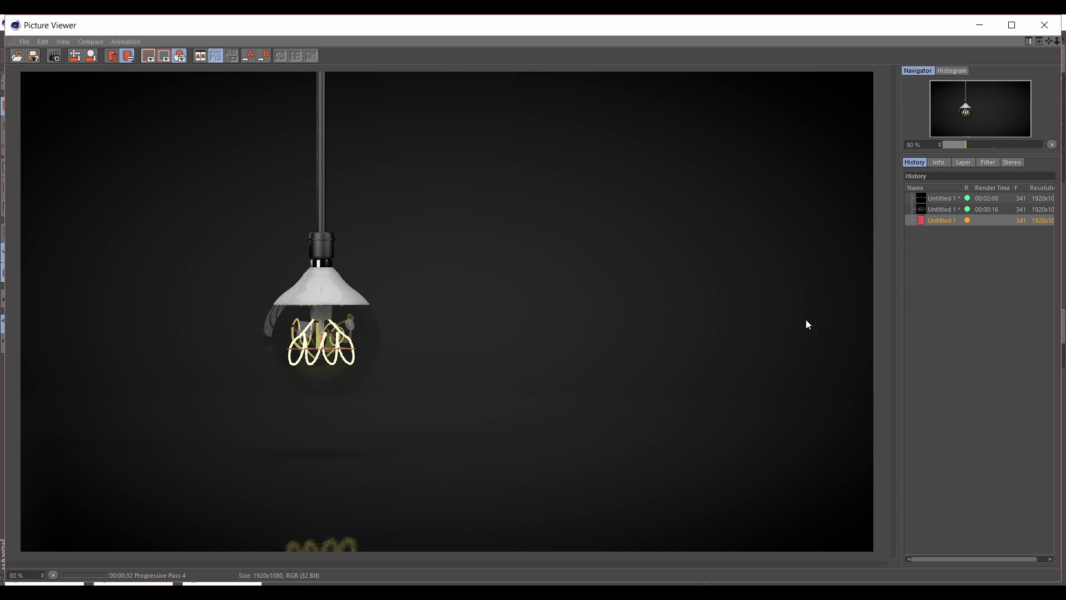
right_click(938, 220)
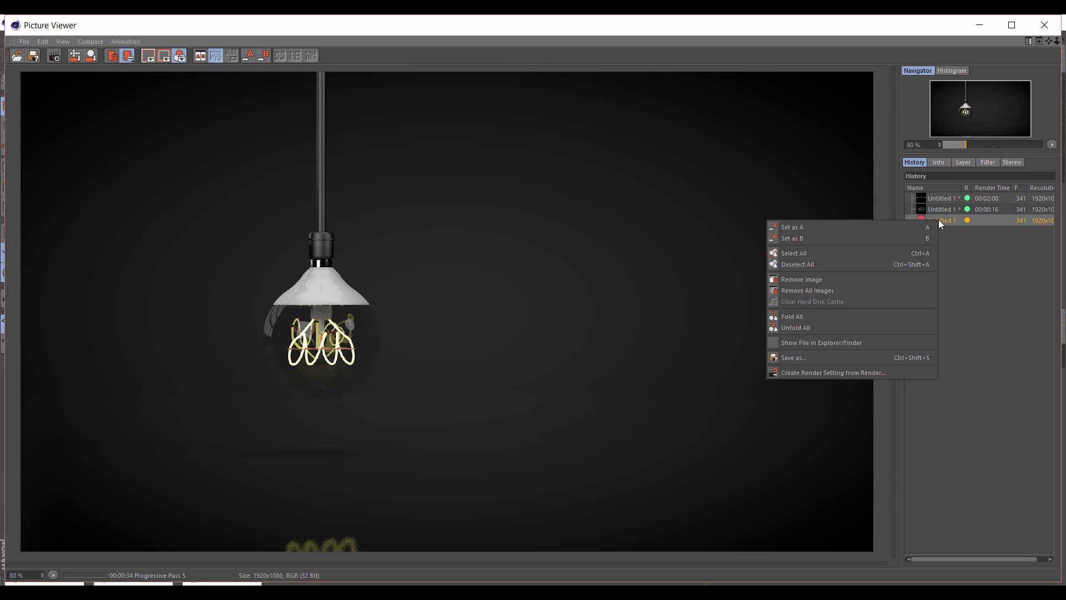
left_click(874, 290)
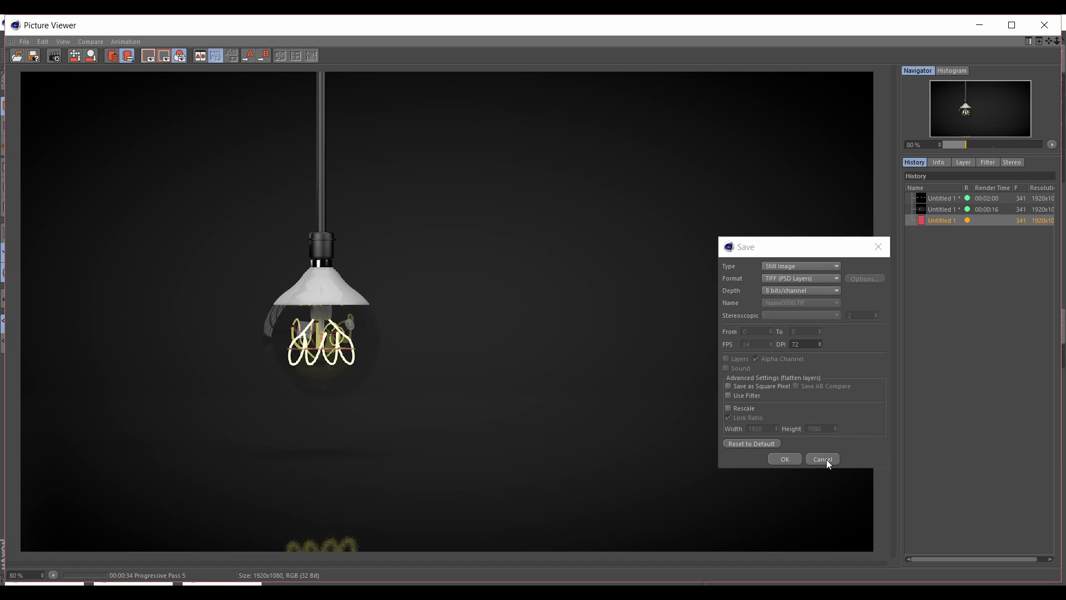
left_click(826, 458)
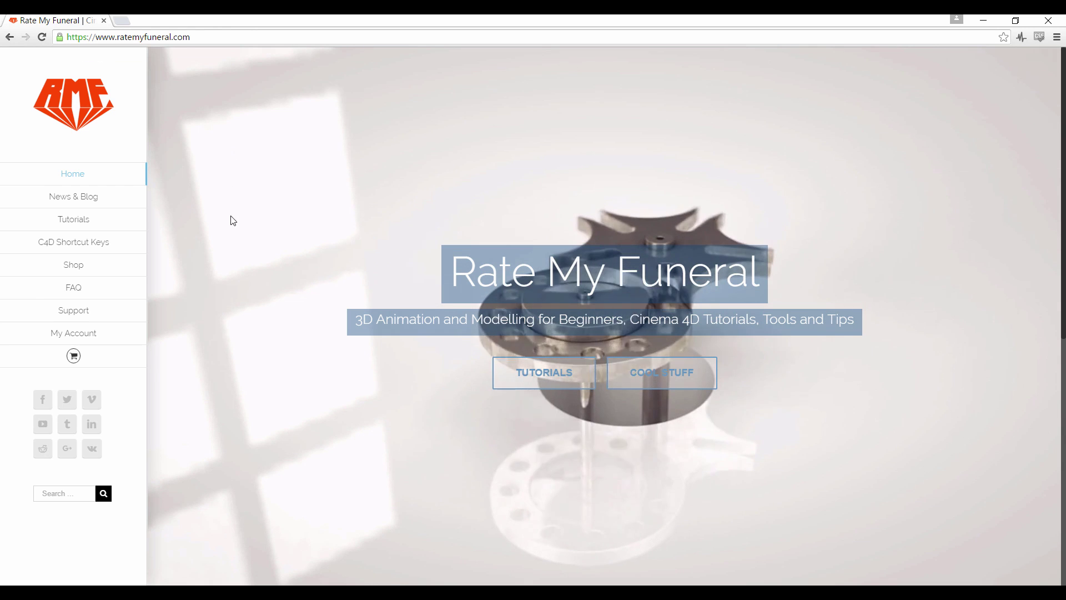
Switch to the browser, open the Rate My Funeral shop and look through its products.
left_click(80, 270)
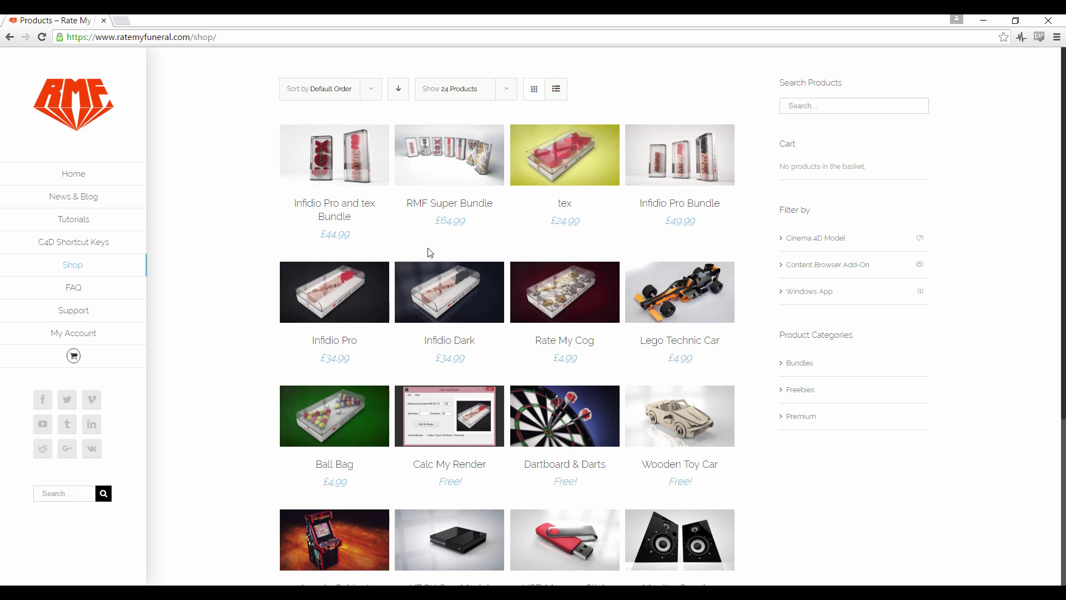
scroll(430, 252, "down", 1)
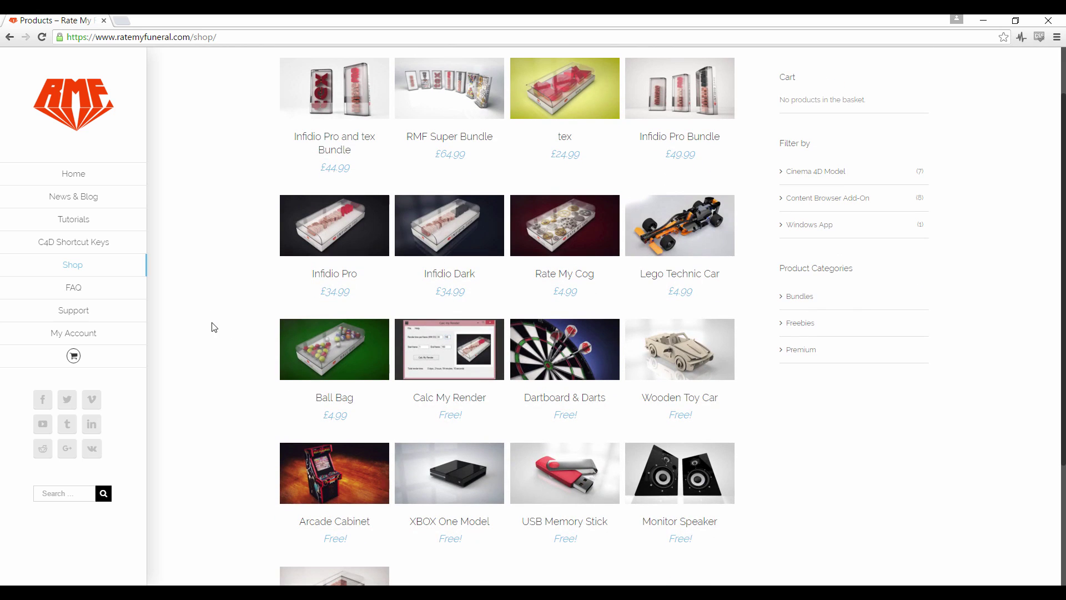
scroll(217, 330, "down", 1)
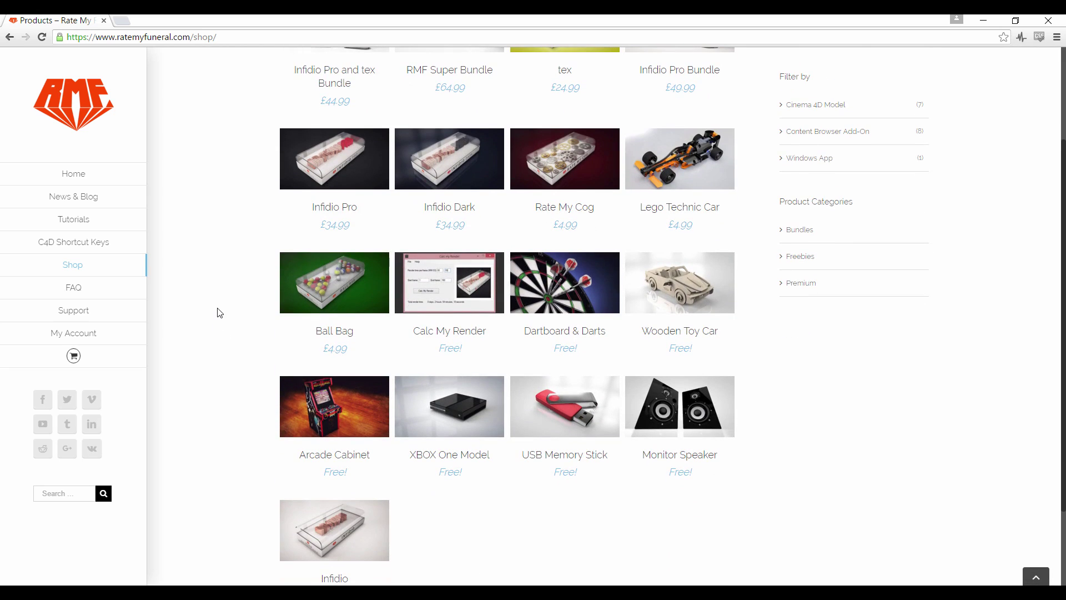
scroll(221, 345, "up", 1)
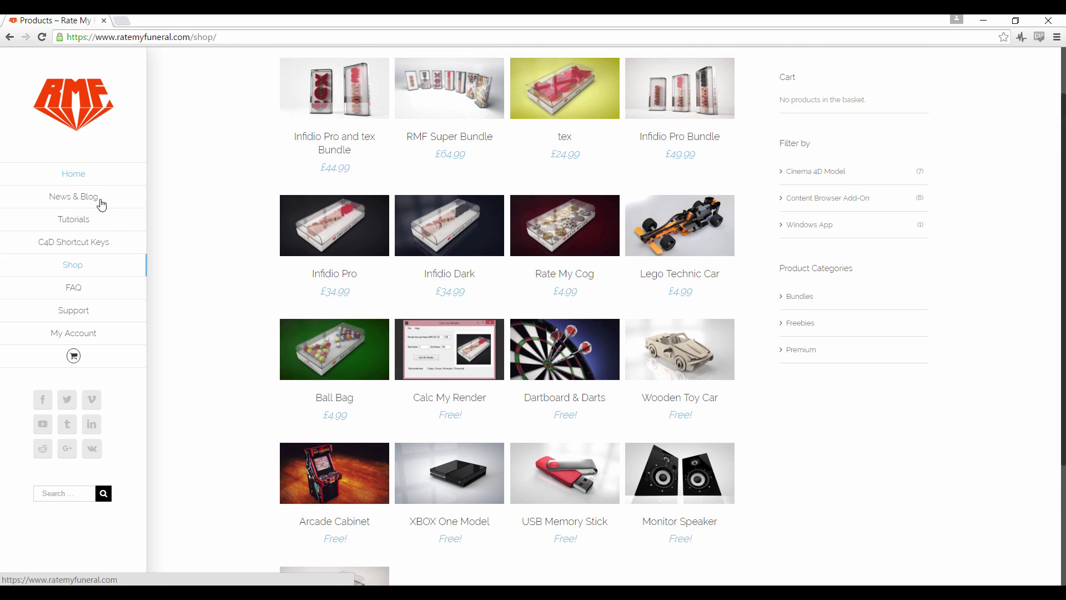
Browse the website's tutorials and open the one on creating a realistic looking coin in Cinema 4D.
left_click(87, 219)
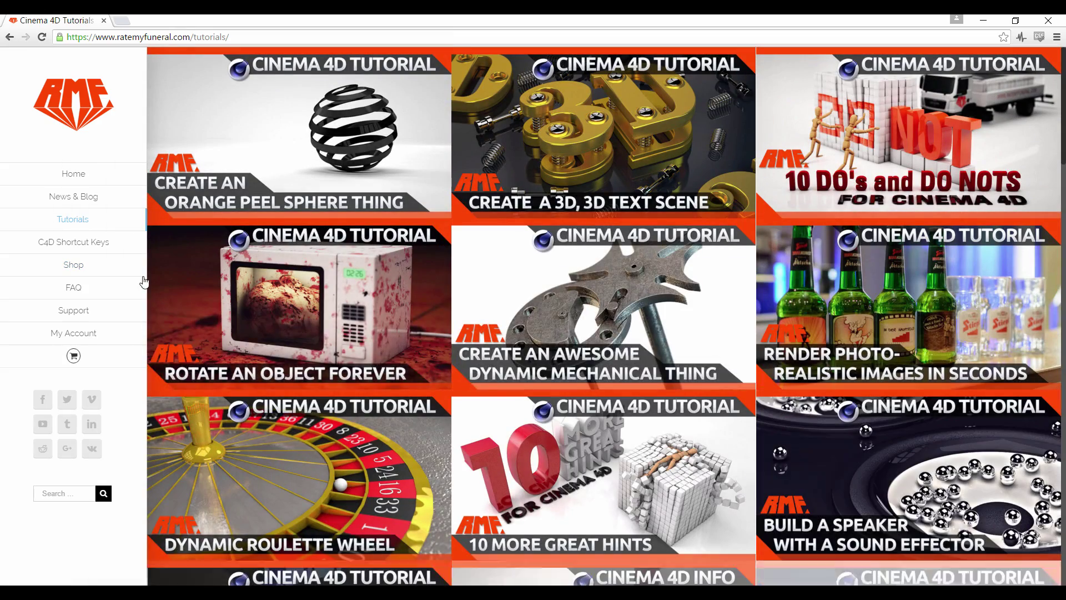
scroll(522, 247, "down", 20)
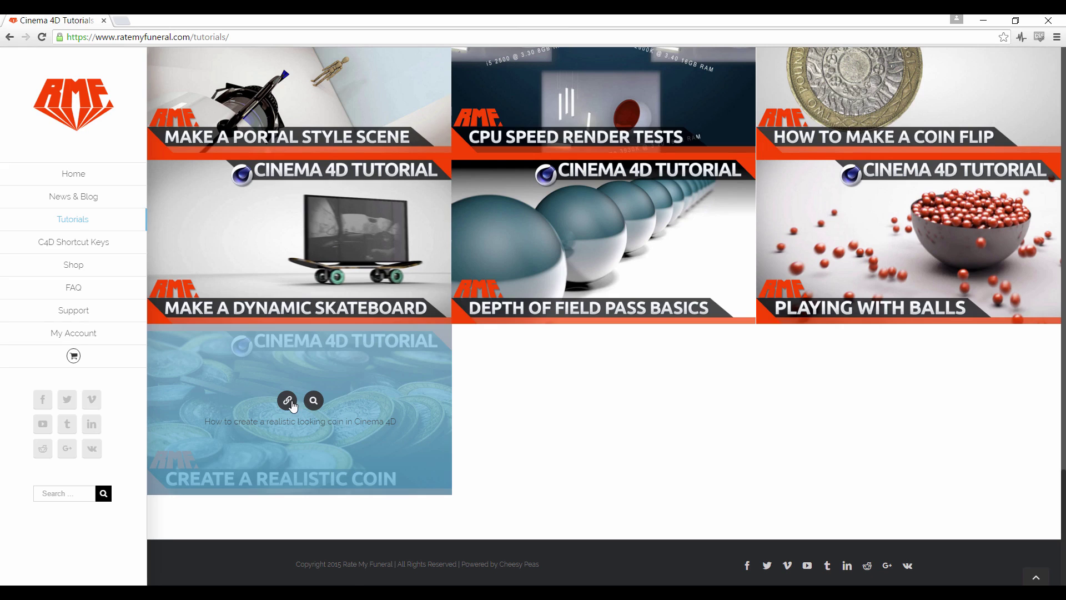
left_click(288, 403)
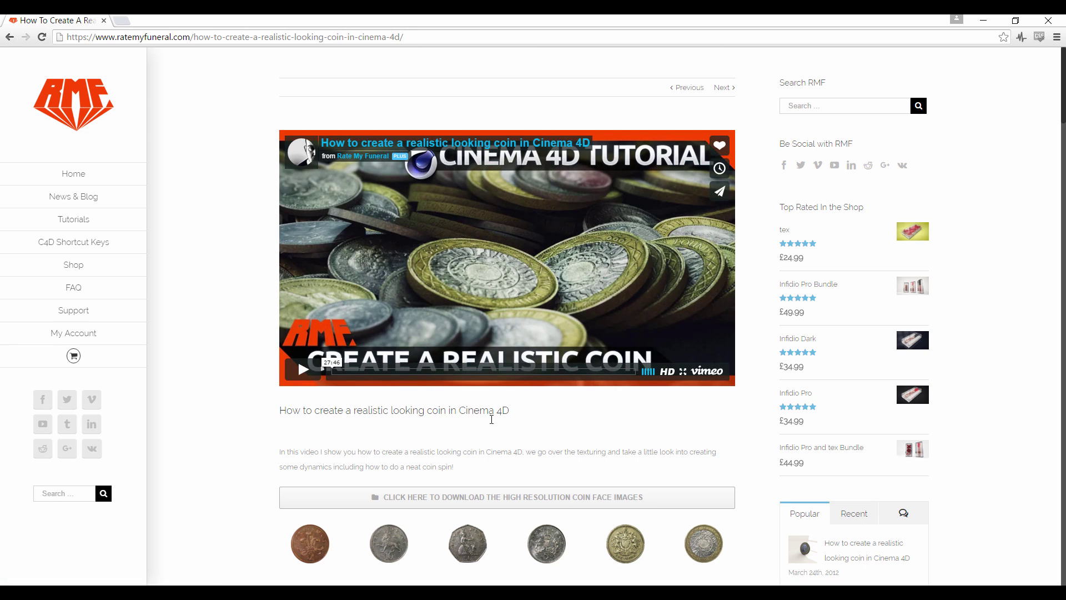
Look through the coin tutorial's video, coin image download and examples, and return to the website's home page.
scroll(229, 333, "down", 4)
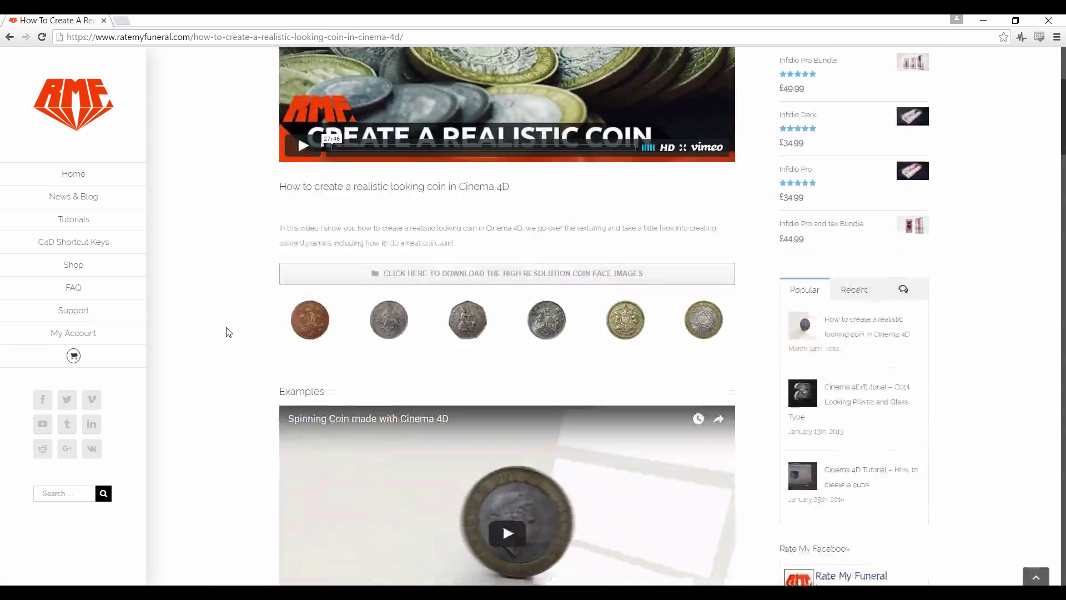
scroll(238, 323, "down", 3)
scroll(613, 304, "up", 3)
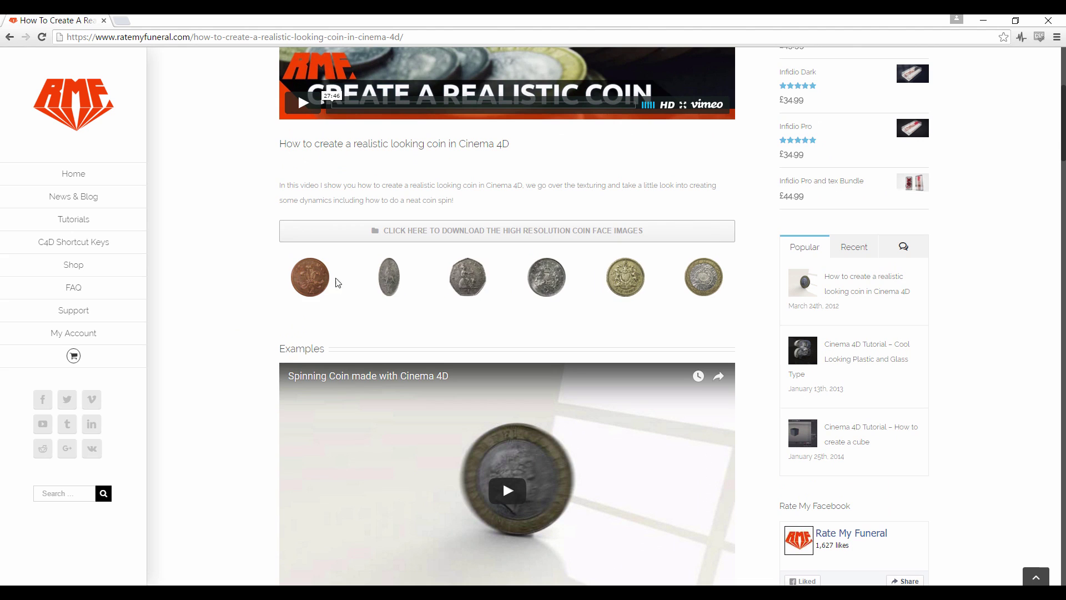
scroll(239, 333, "down", 4)
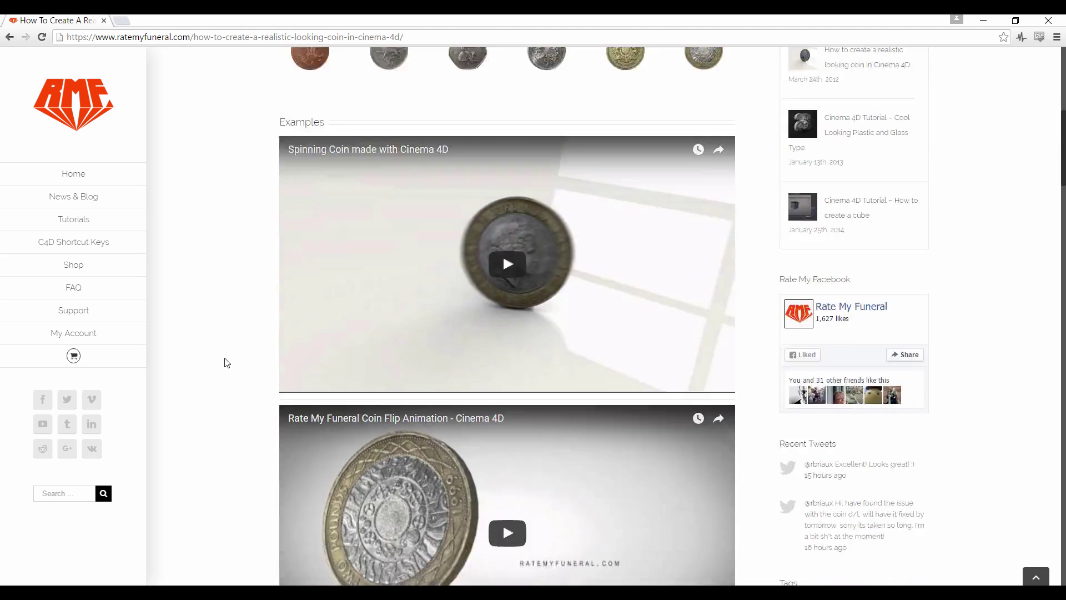
scroll(216, 378, "down", 7)
scroll(211, 358, "up", 12)
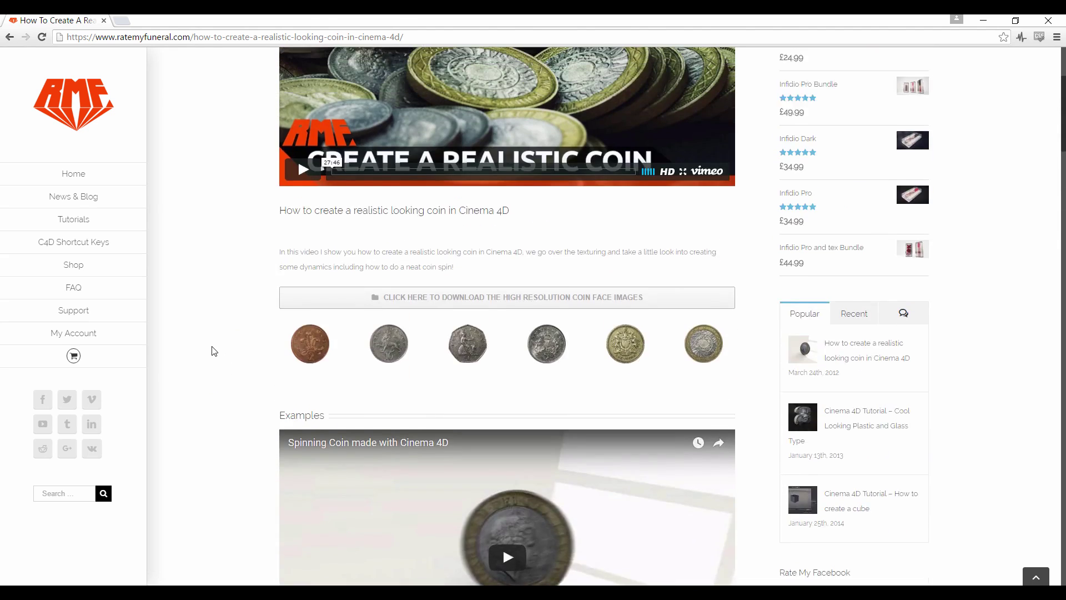
scroll(211, 350, "up", 3)
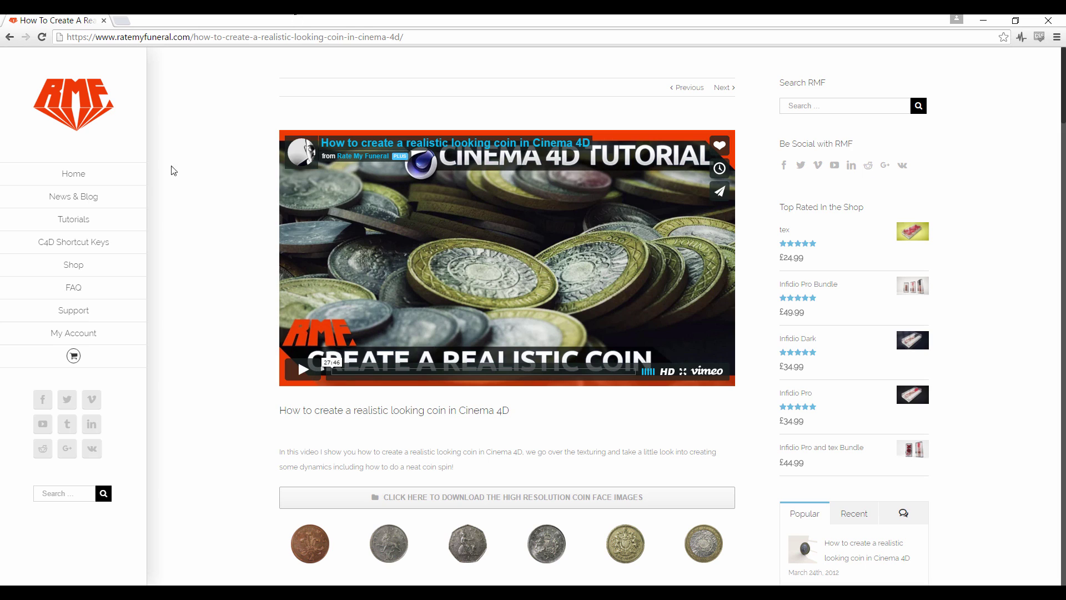
left_click(78, 176)
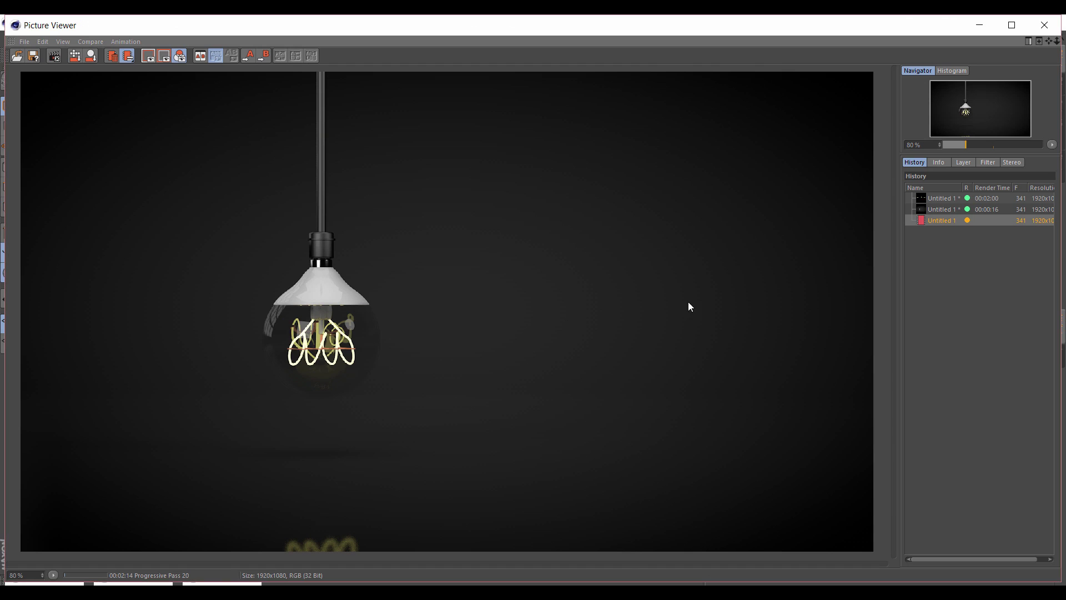
Switch back to the Picture Viewer and inspect the hanging lamp render at 100% zoom.
left_click(54, 578)
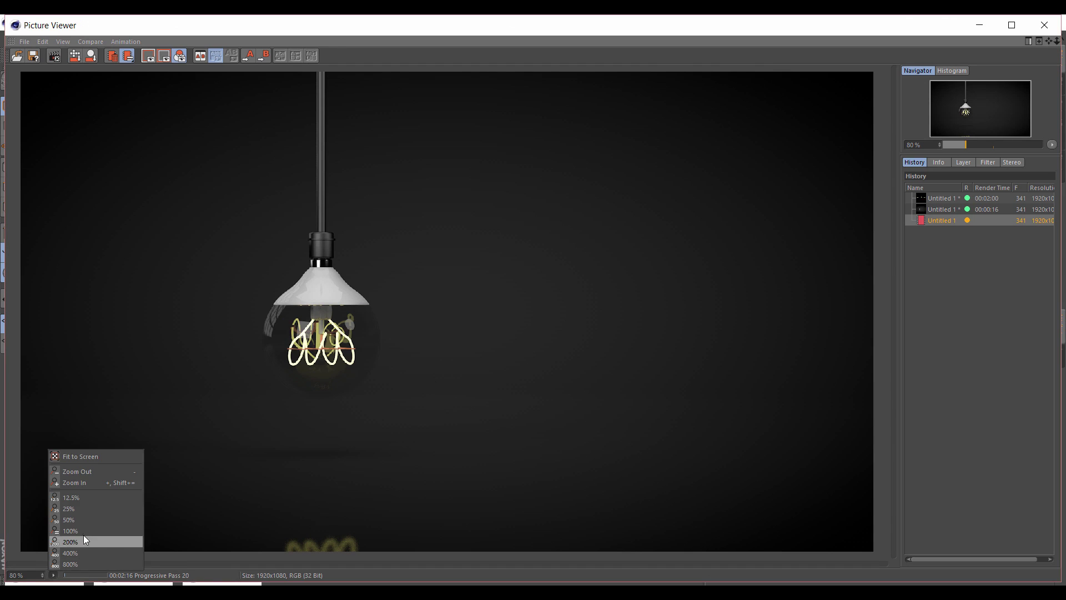
left_click(83, 535)
left_click_drag(602, 352, 598, 326)
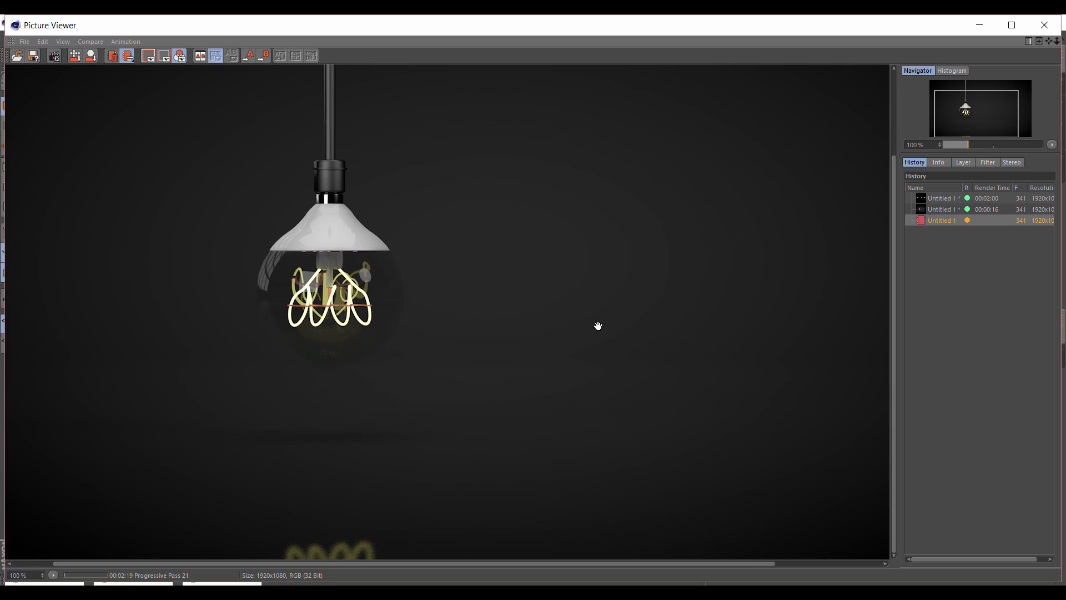